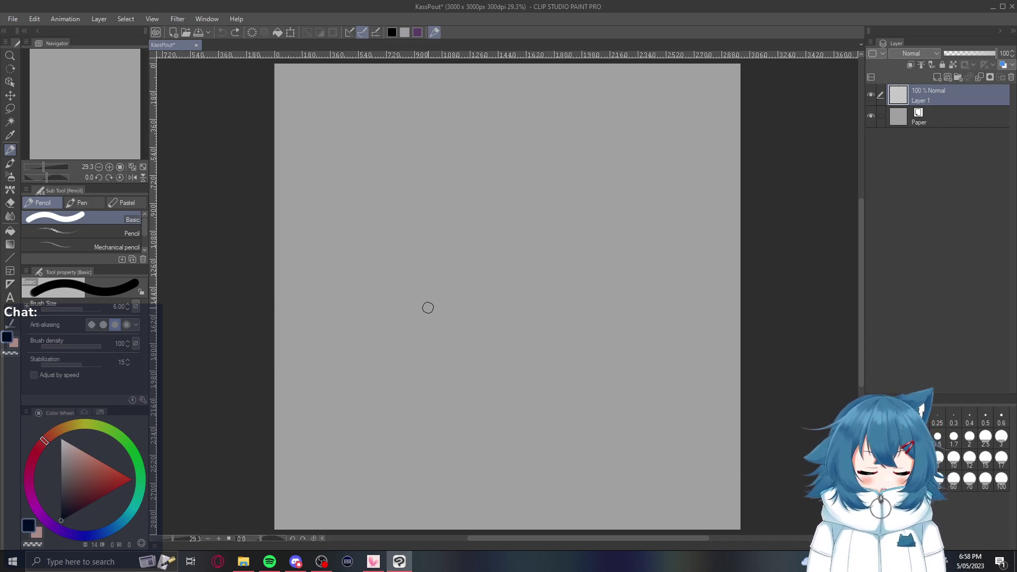
key(alt+Tab)
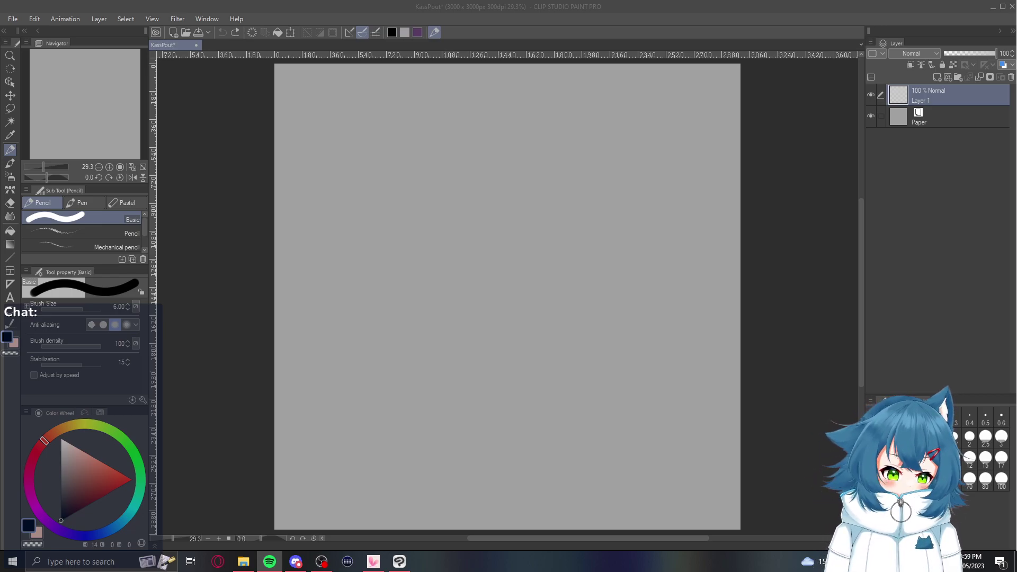
key(alt+Tab)
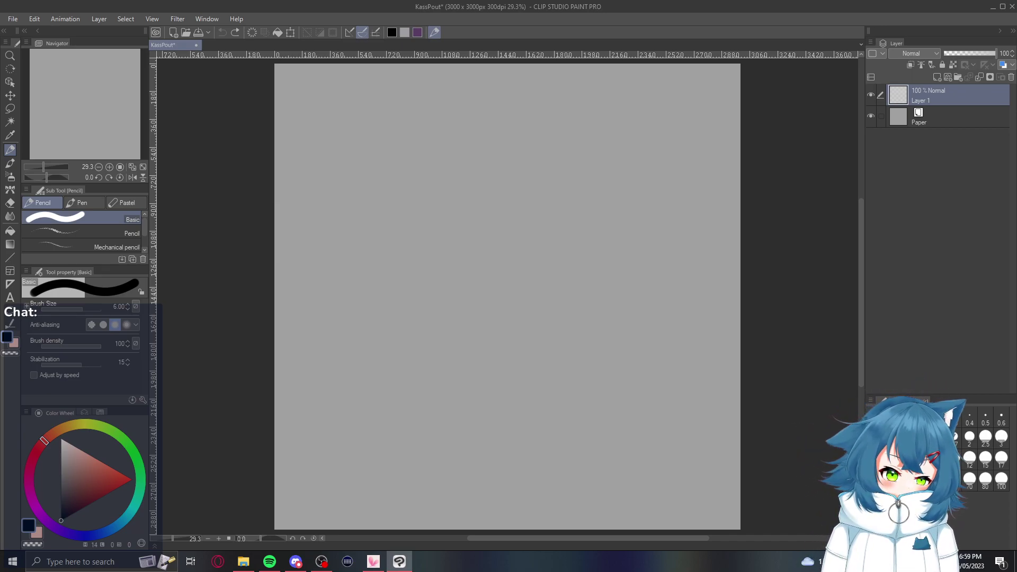
key(alt+Tab)
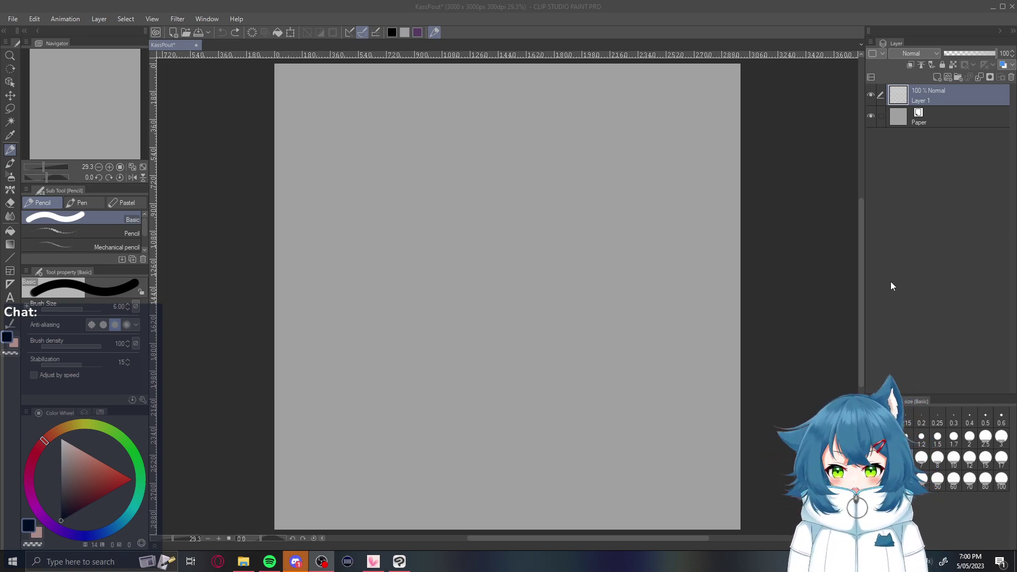
click(778, 304)
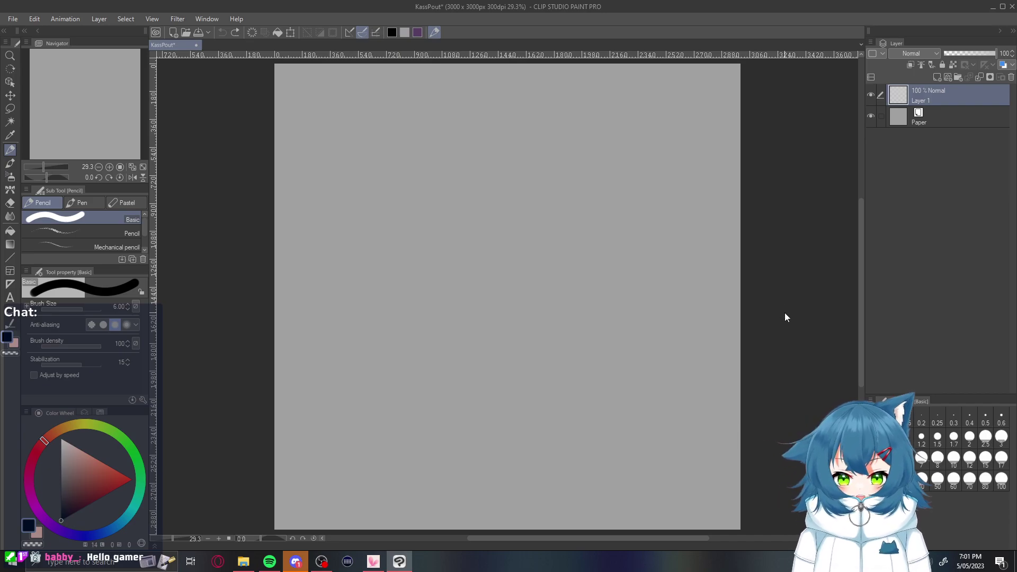
Save the canvas as KassPout.clip in the Clip Work folder inside Pictures
key(ctrl+s)
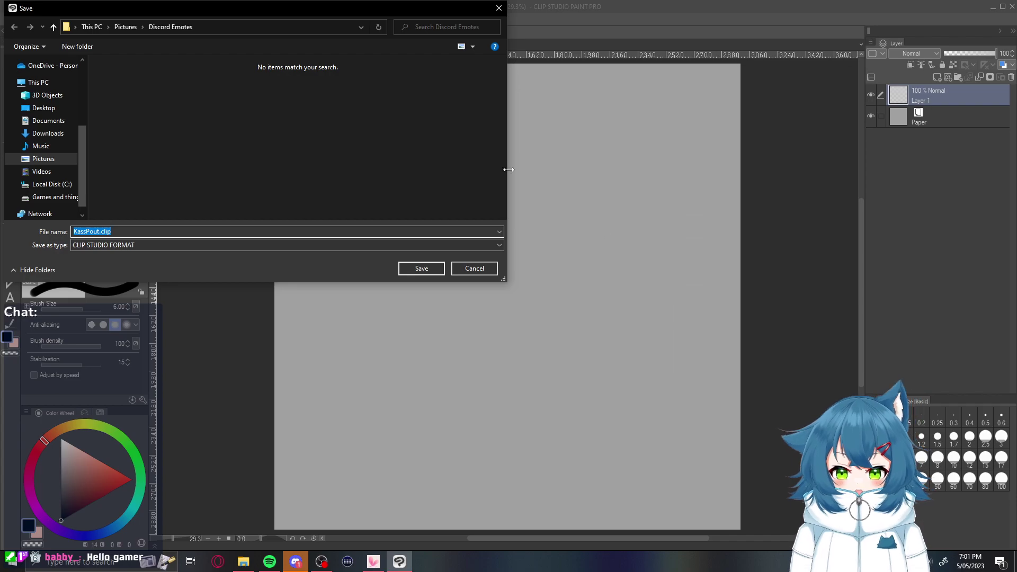
click(55, 158)
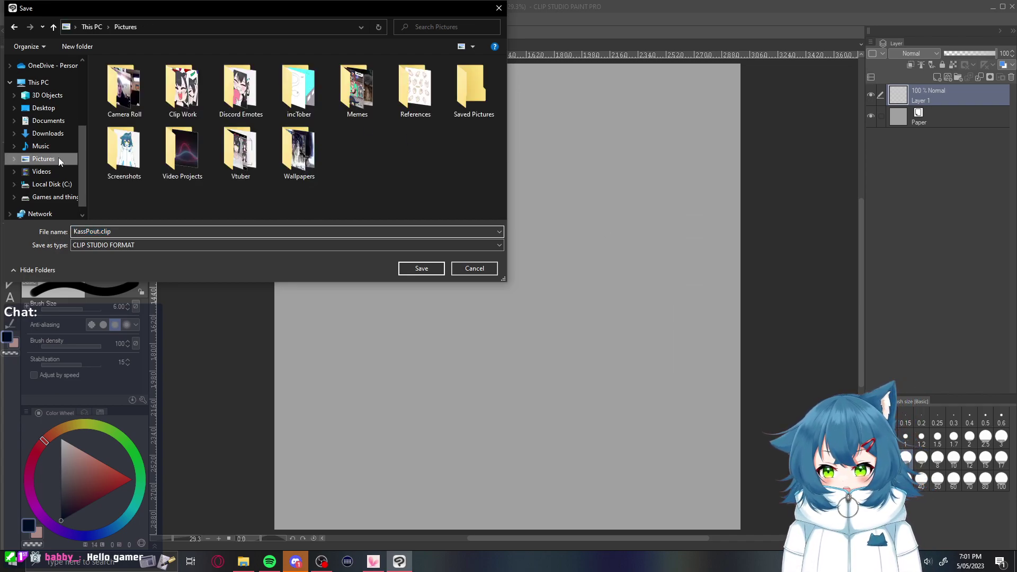
double_click(205, 90)
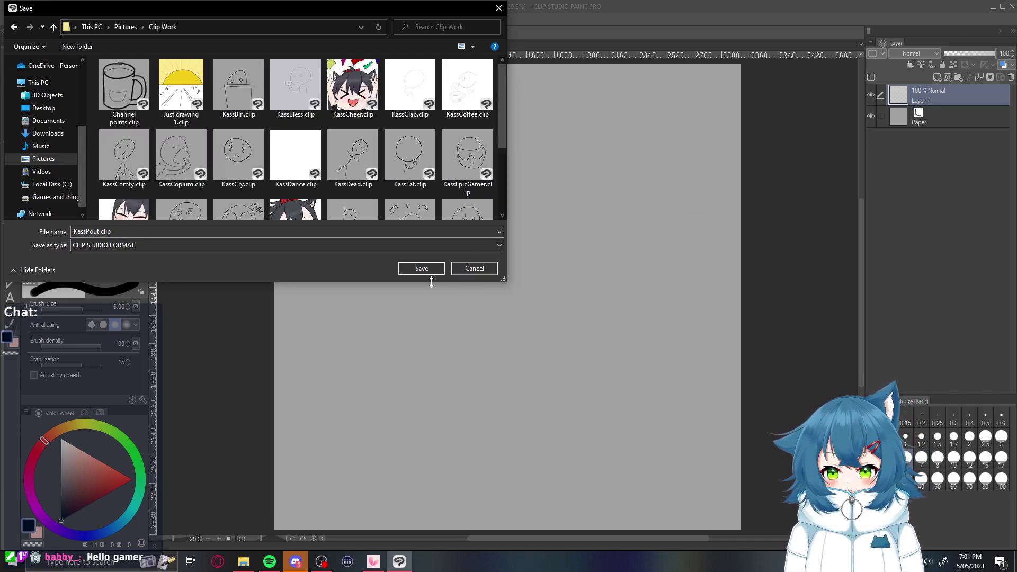
click(420, 268)
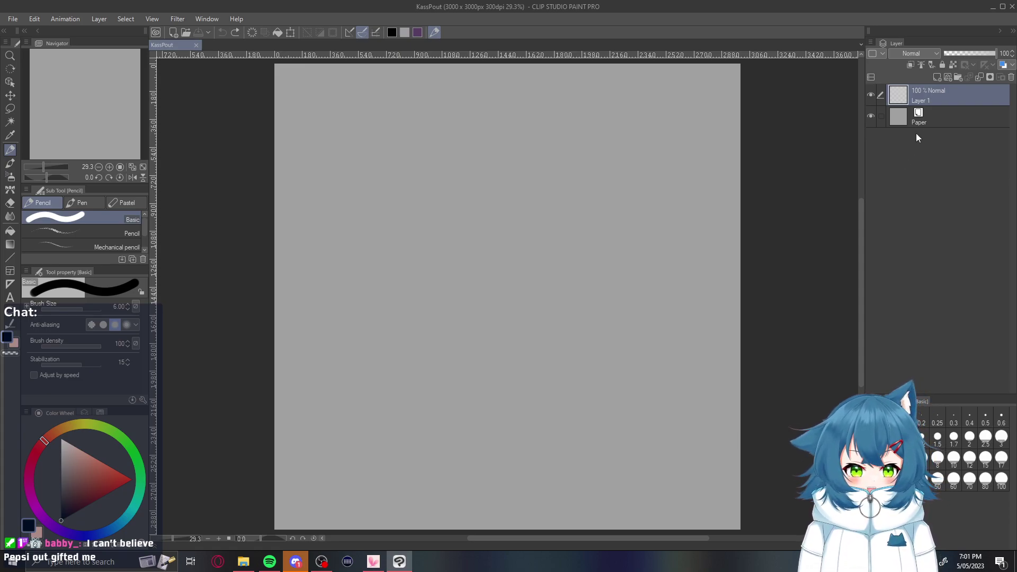
Create a layer folder above Layer 1 and name it Sketch
click(956, 78)
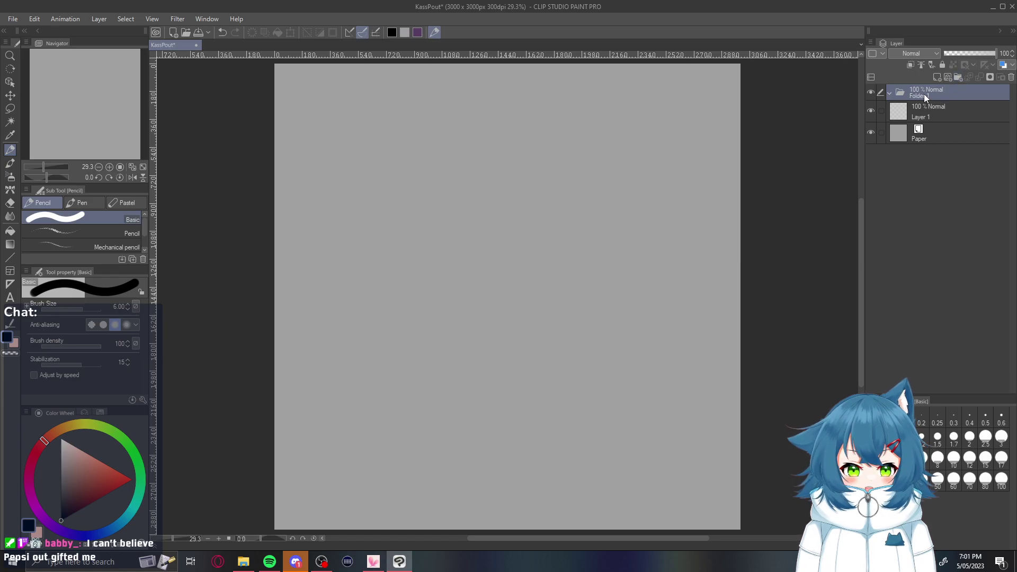
double_click(924, 94)
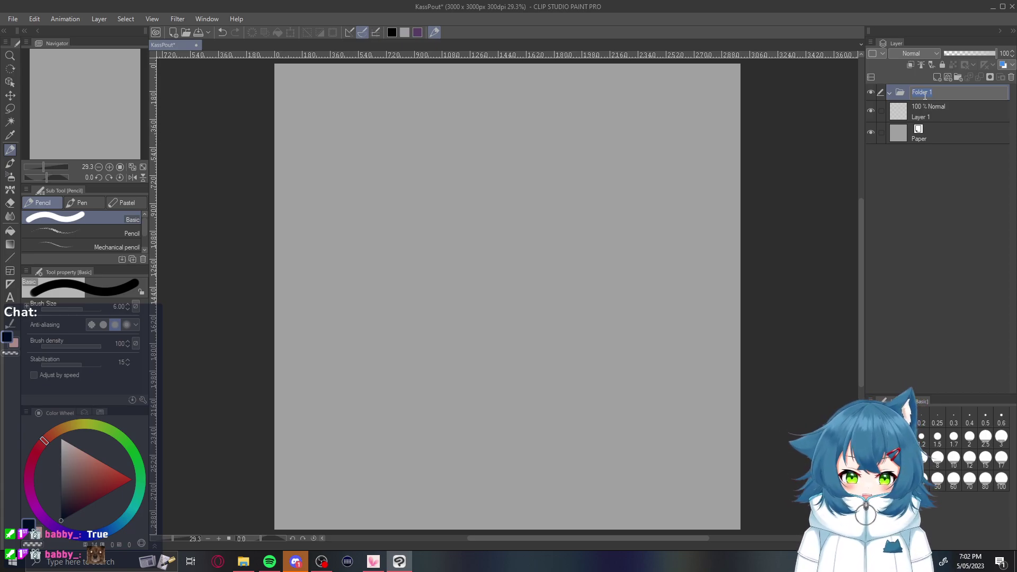
text(Sketch)
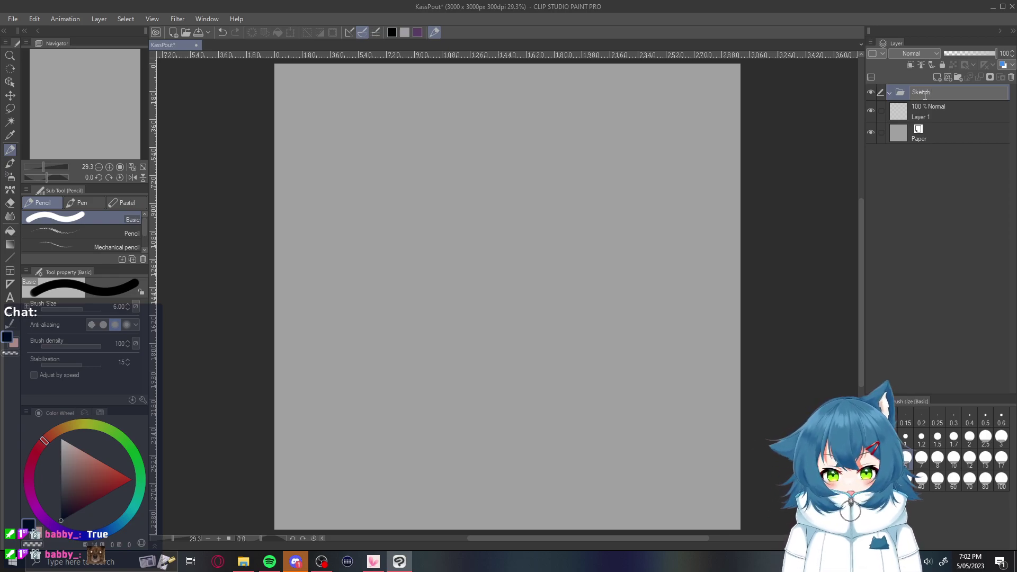
key(Return)
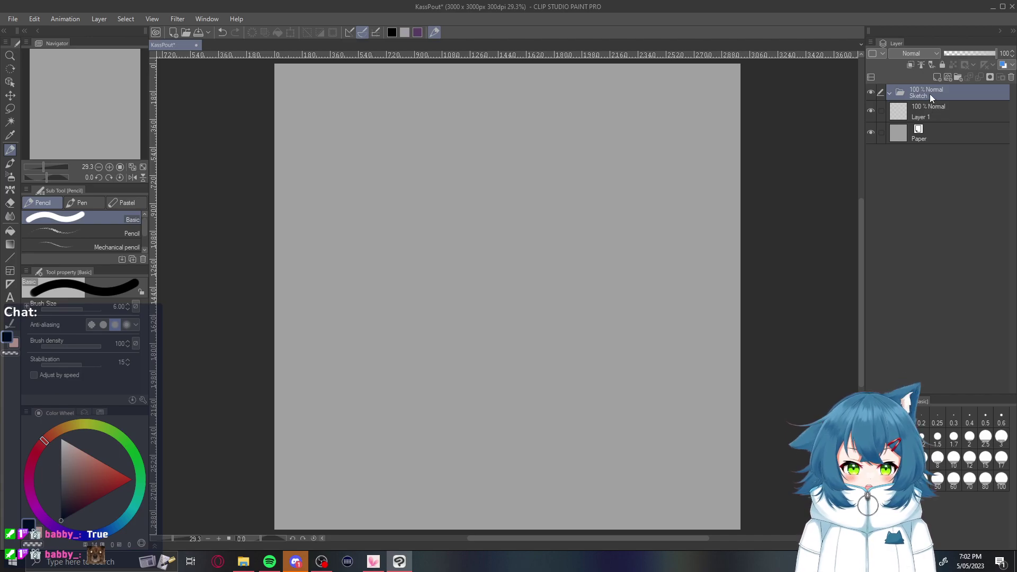
Add two raster layers inside the Sketch folder, named Head and, above it, Mouth
click(935, 79)
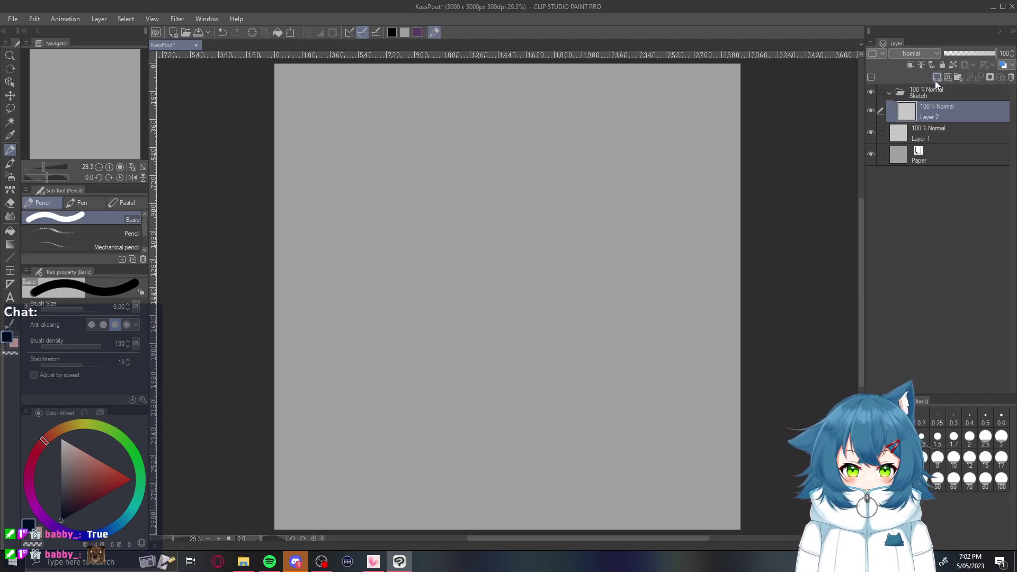
double_click(935, 116)
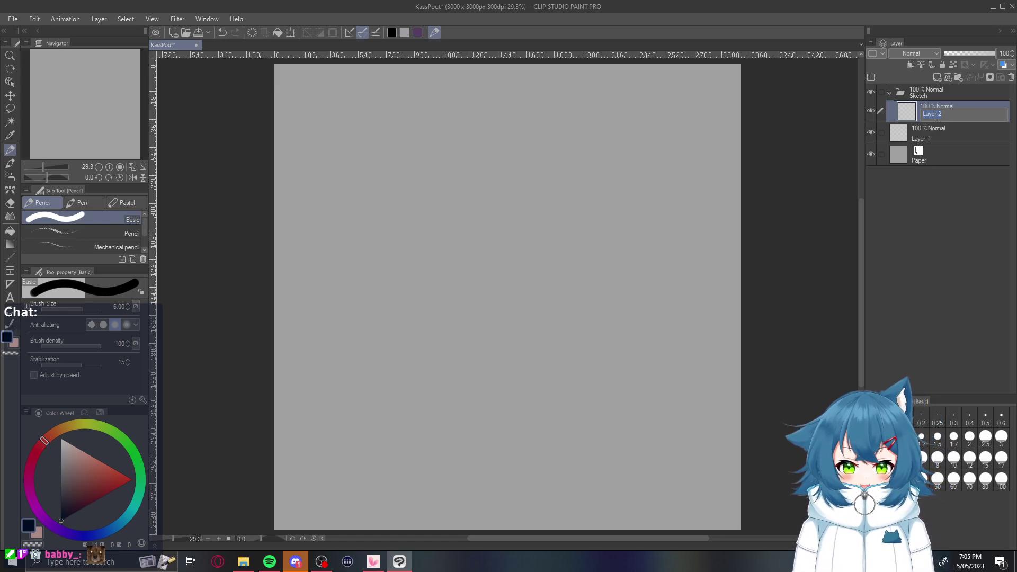
text(Head)
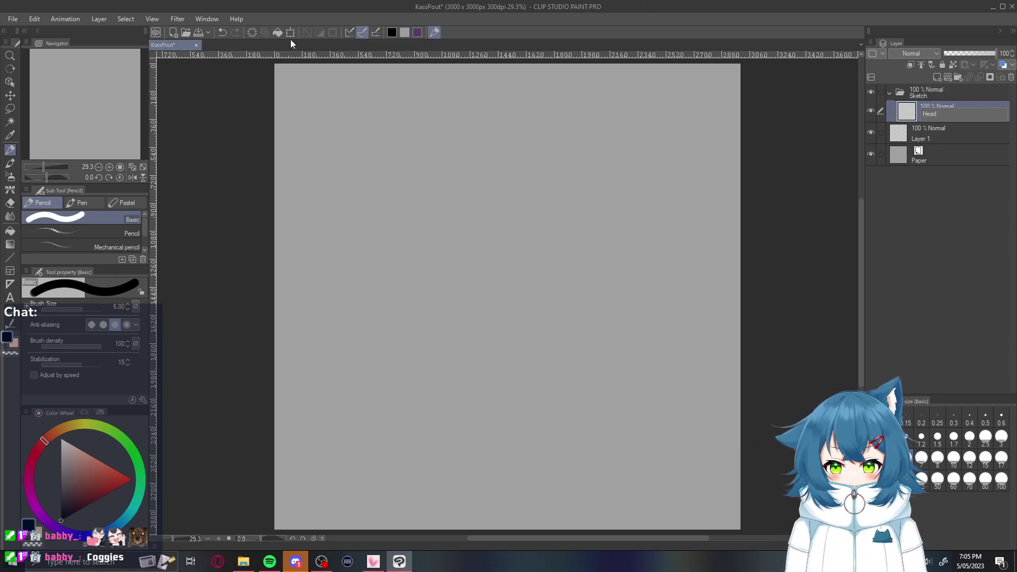
key(Return)
click(935, 77)
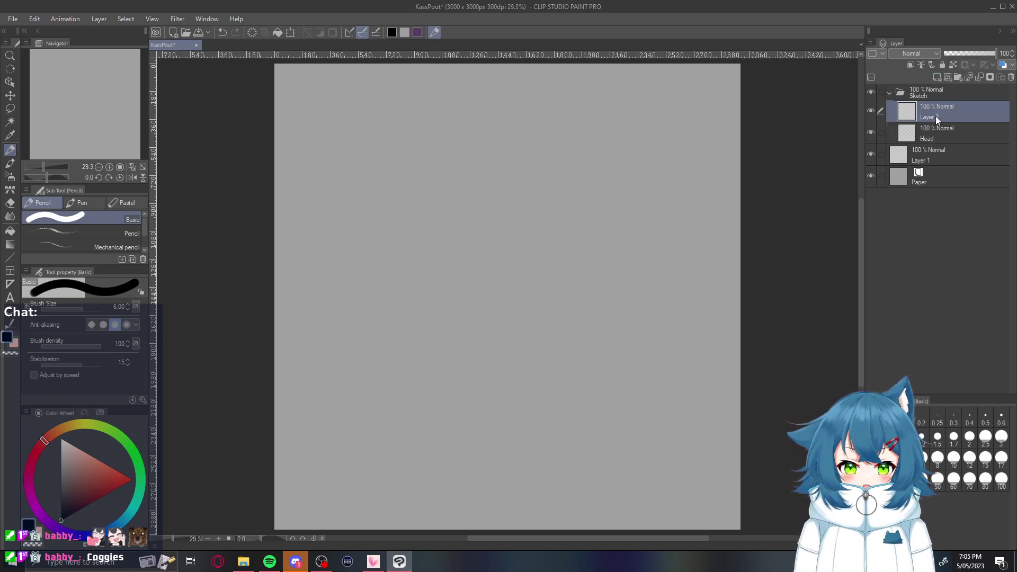
text(M)
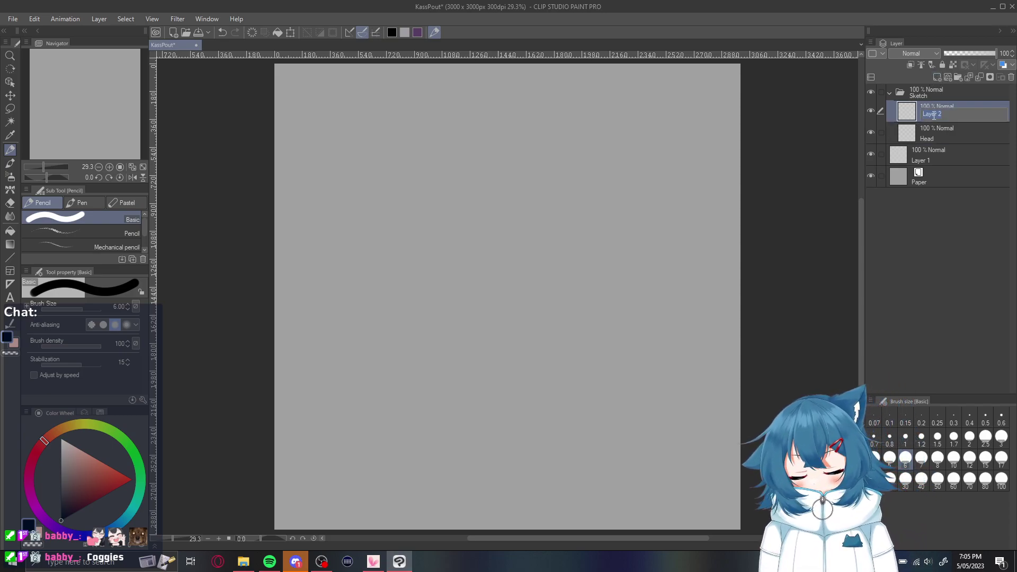
text(outh)
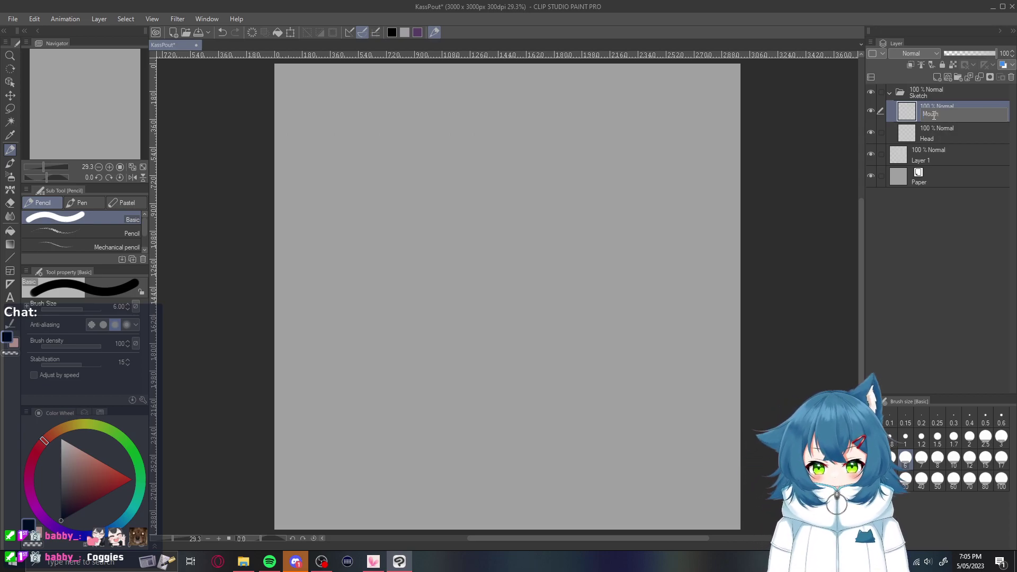
key(Return)
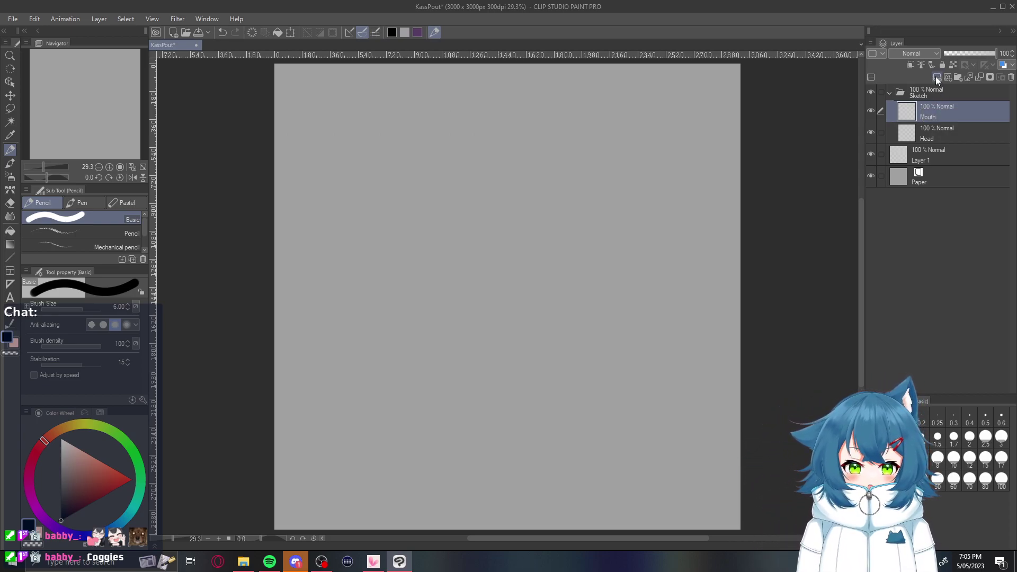
Add two more layers above Mouth in the Sketch folder, named Eyes and Hair
click(935, 76)
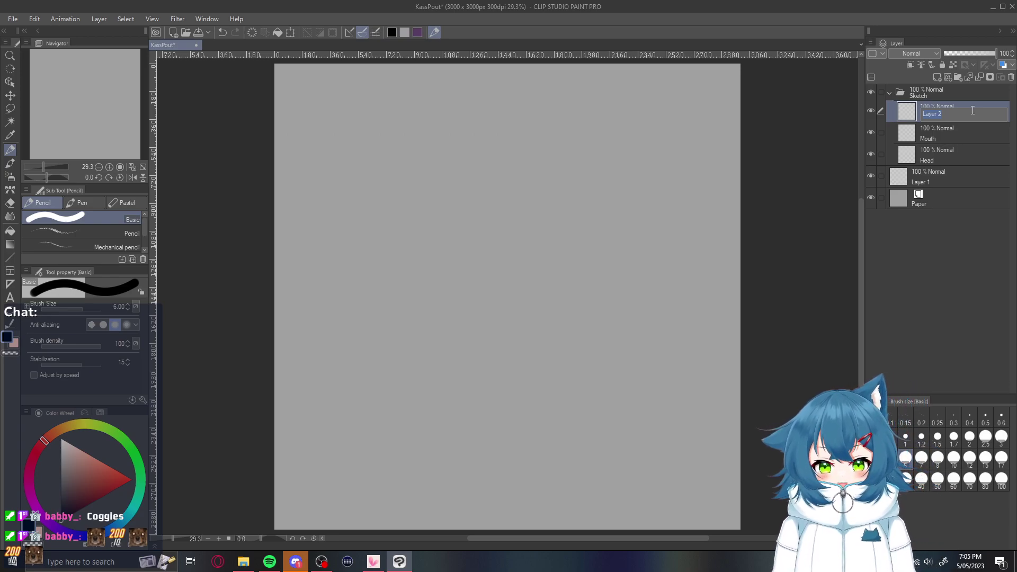
text(Ey)
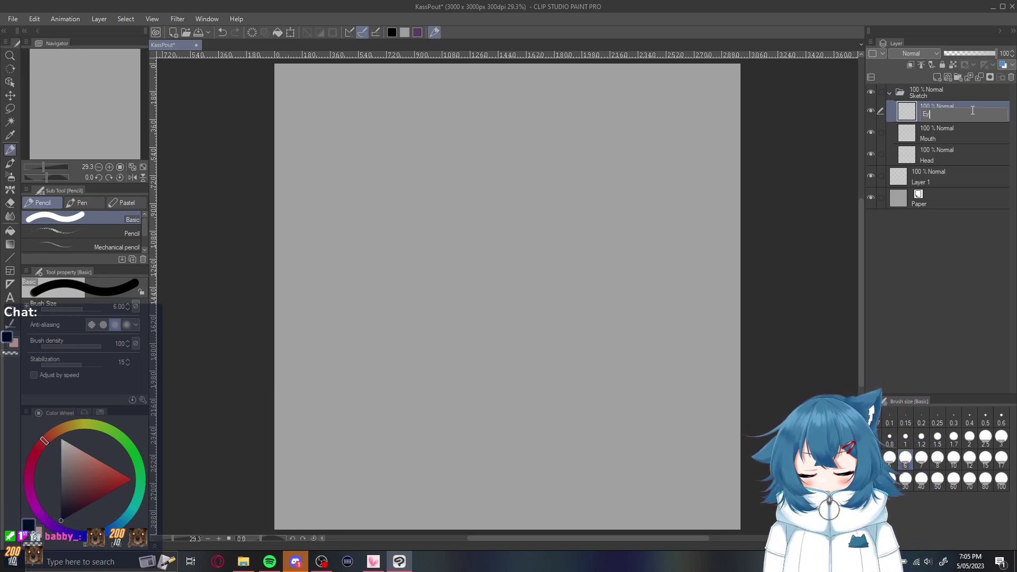
text(es)
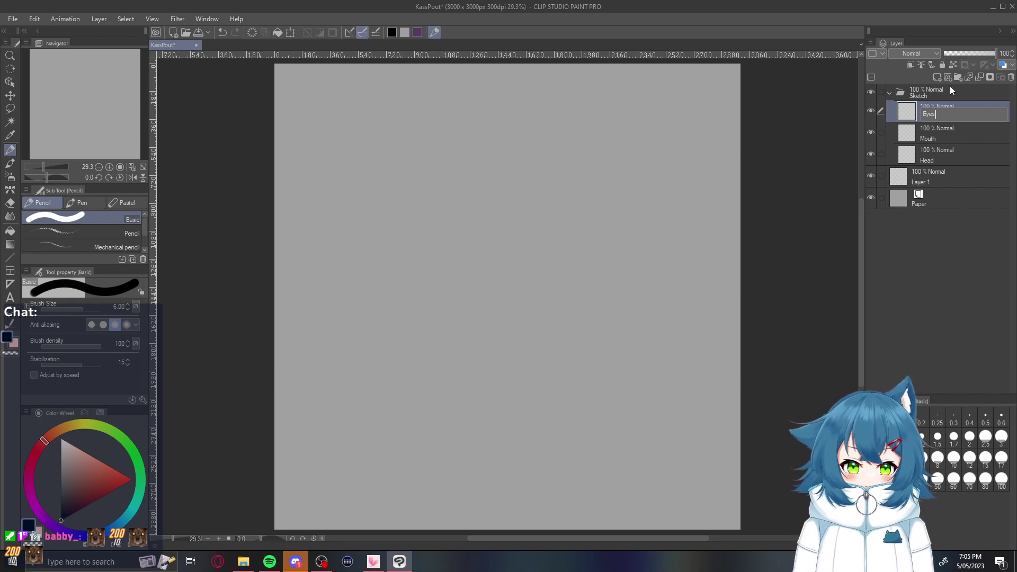
key(Return)
click(936, 78)
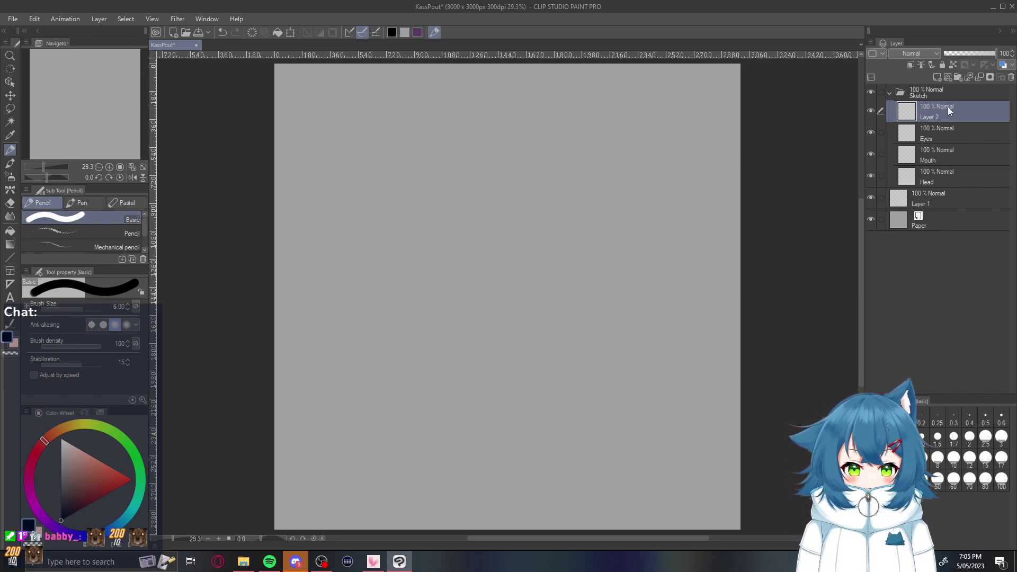
double_click(938, 116)
text(Hair)
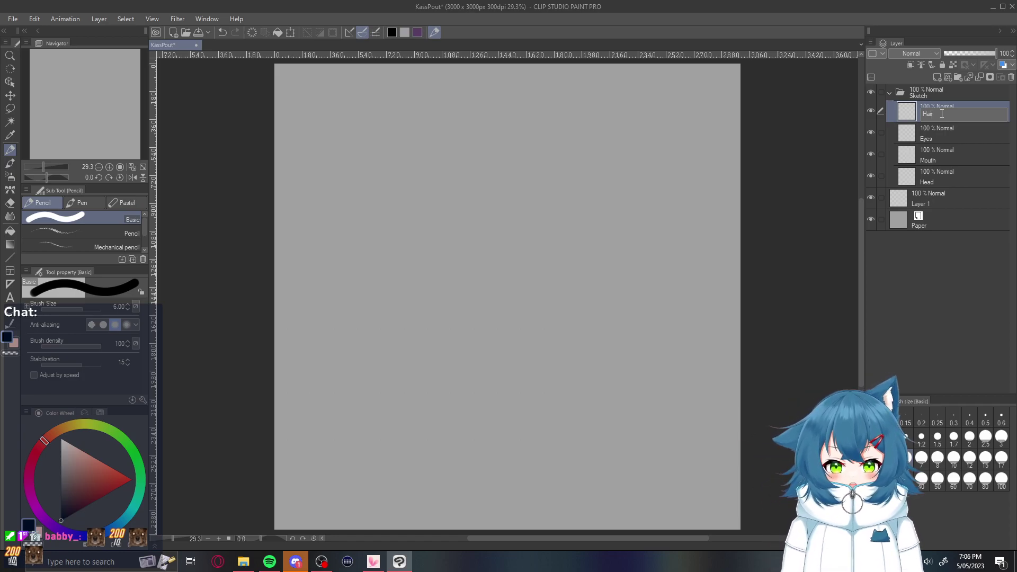
key(Return)
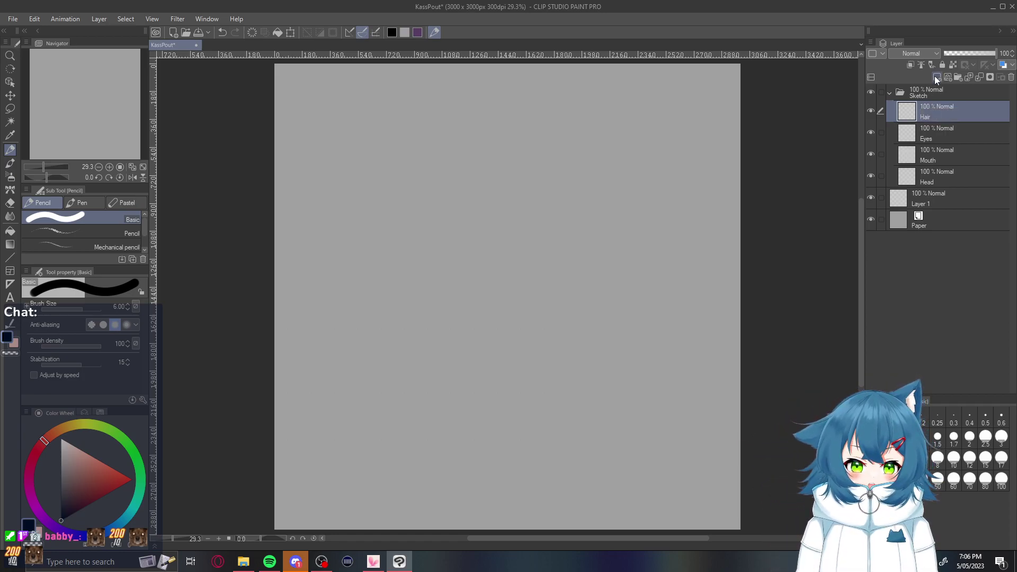
Add layers named Ribbon and Ponytail above the Hair layer in the Sketch folder
click(935, 77)
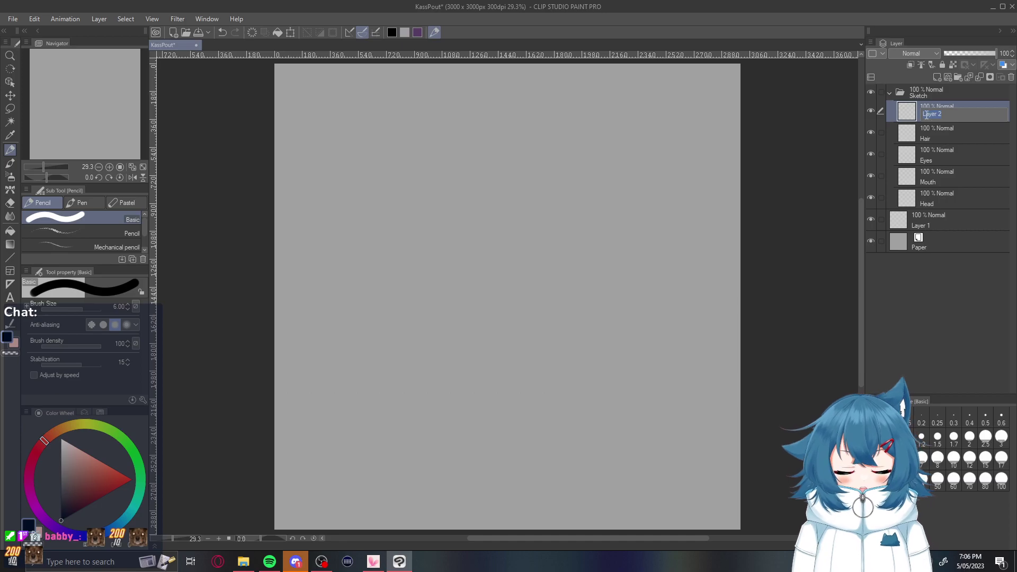
text(Bo)
text(bbon)
key(Return)
click(935, 77)
double_click(933, 114)
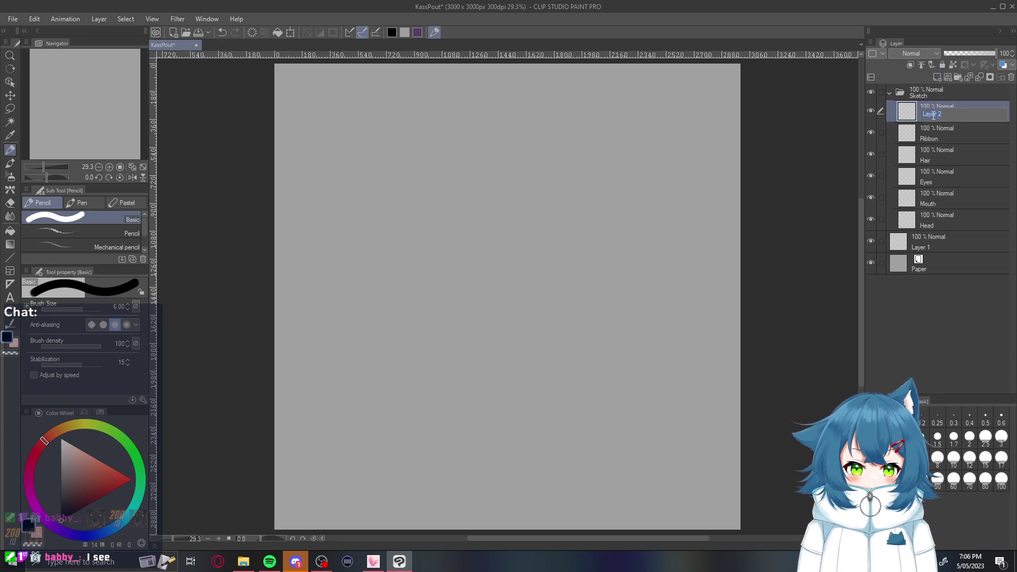
text(Ponytail)
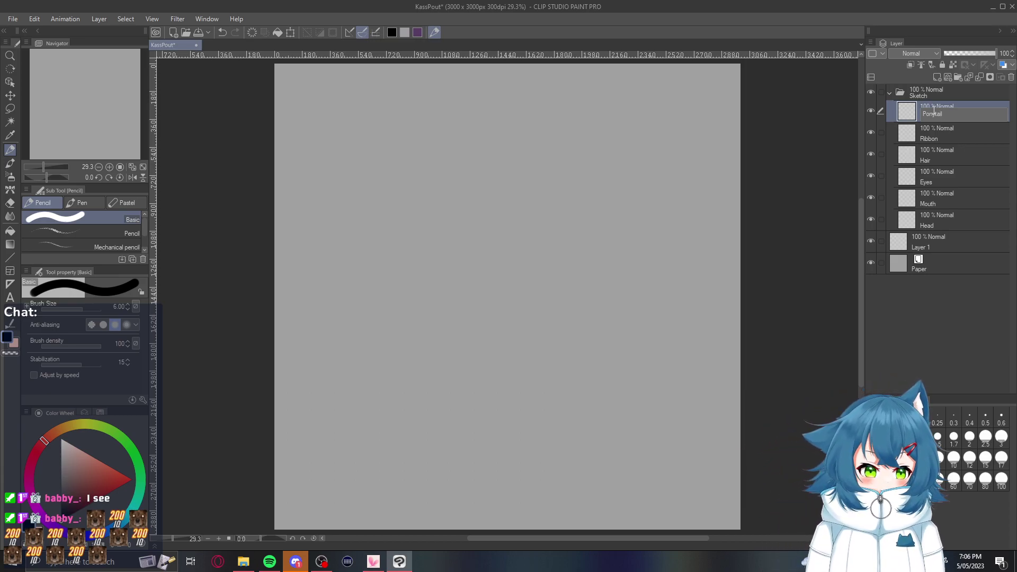
key(Return)
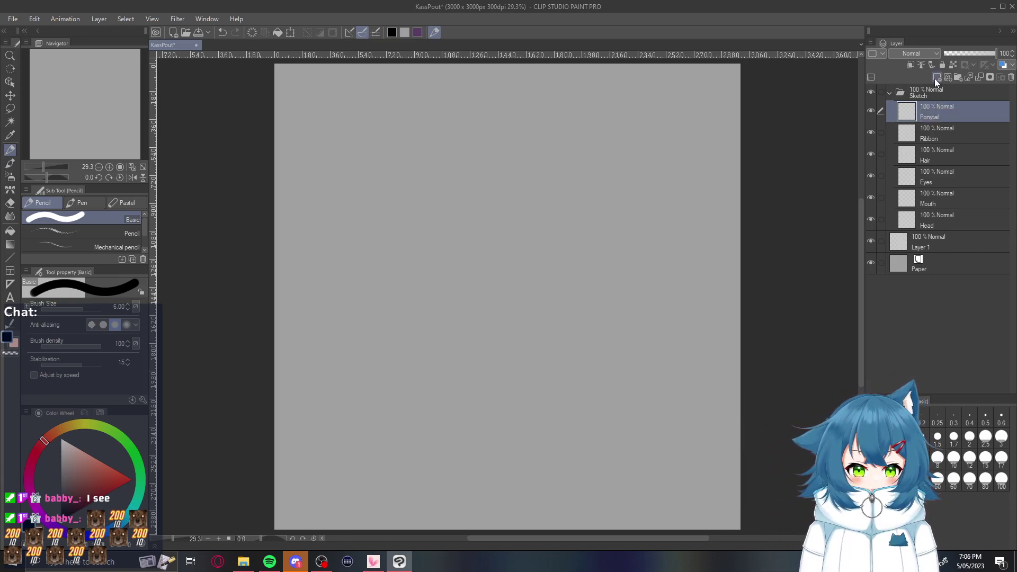
Add two more raster layers above Ponytail in the Sketch folder, named Clothes and, above it, Hands
click(937, 78)
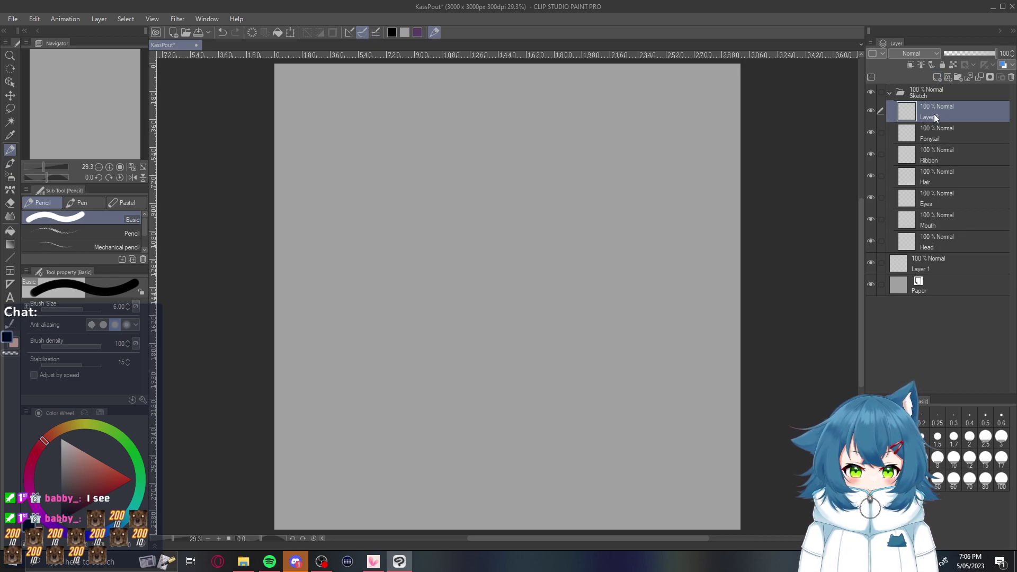
text(Cloths)
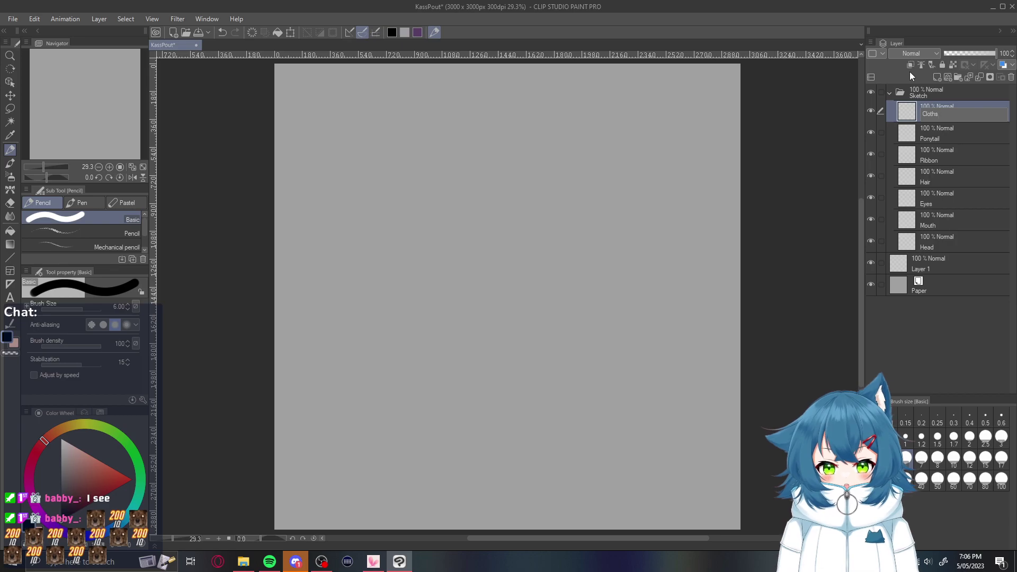
key(BackSpace)
text(es)
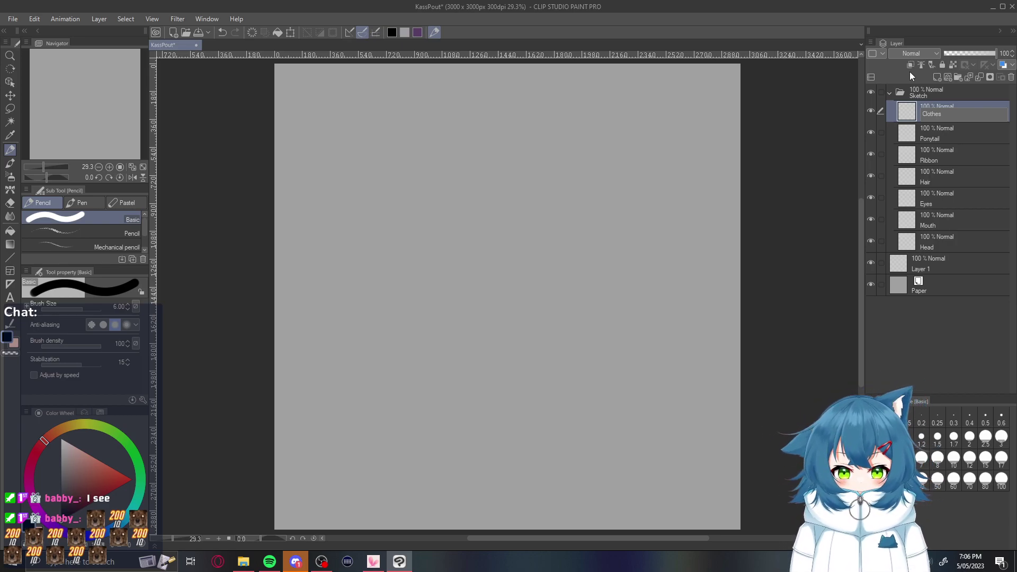
key(Return)
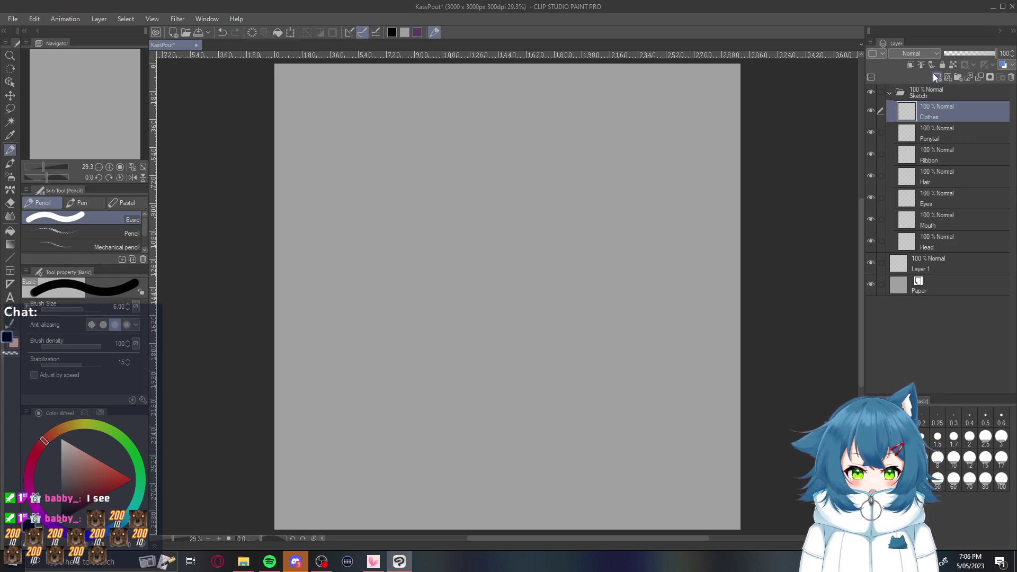
click(933, 74)
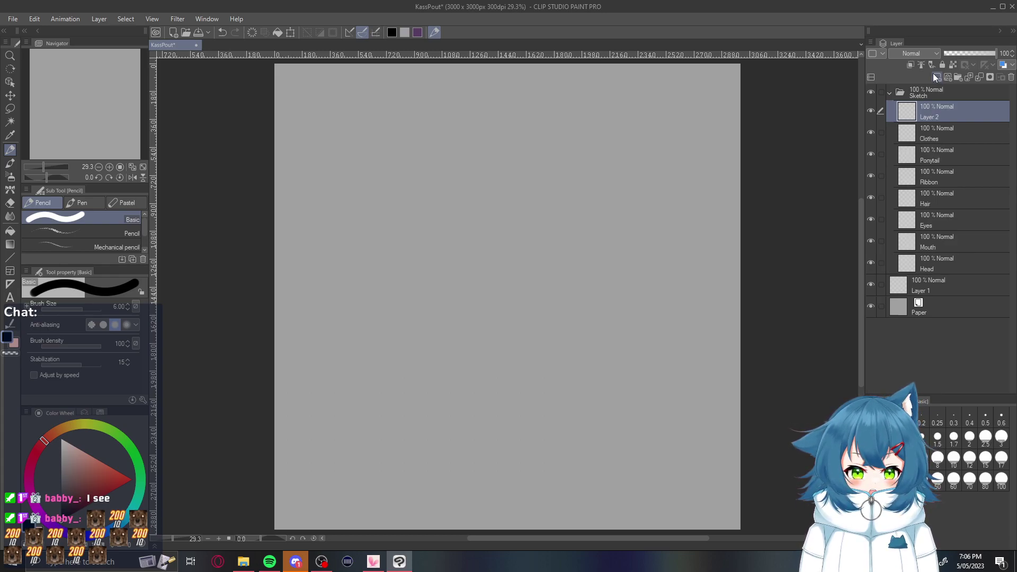
double_click(937, 115)
text(Hands)
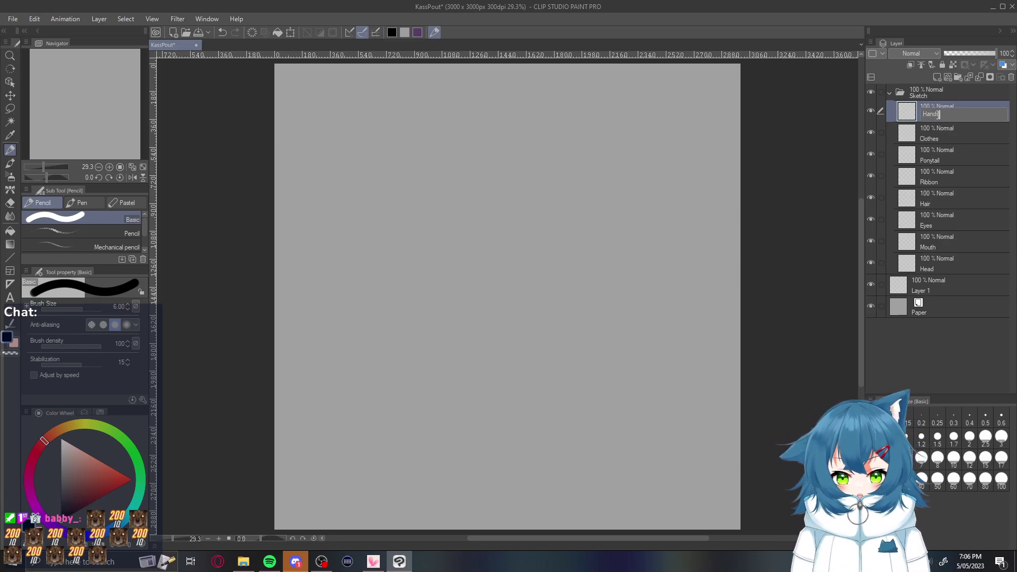
key(Return)
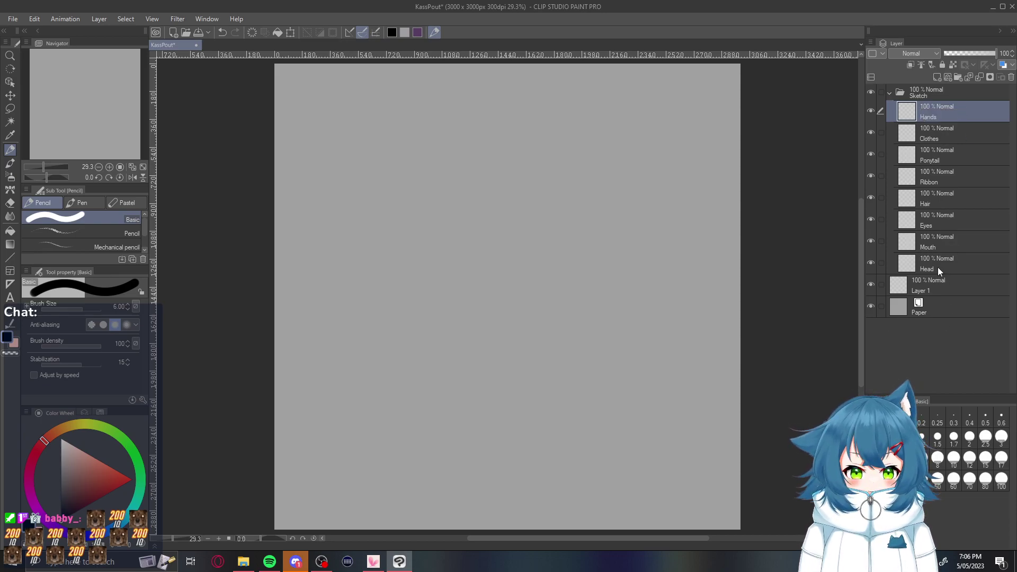
Make Layer 1 the active layer and save the KassPout file
click(959, 268)
click(936, 286)
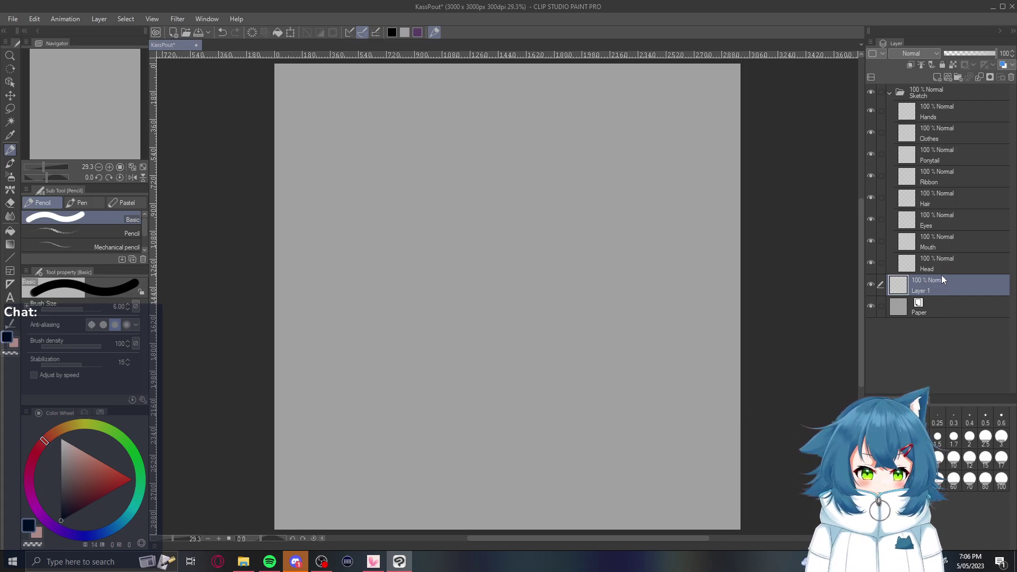
click(944, 263)
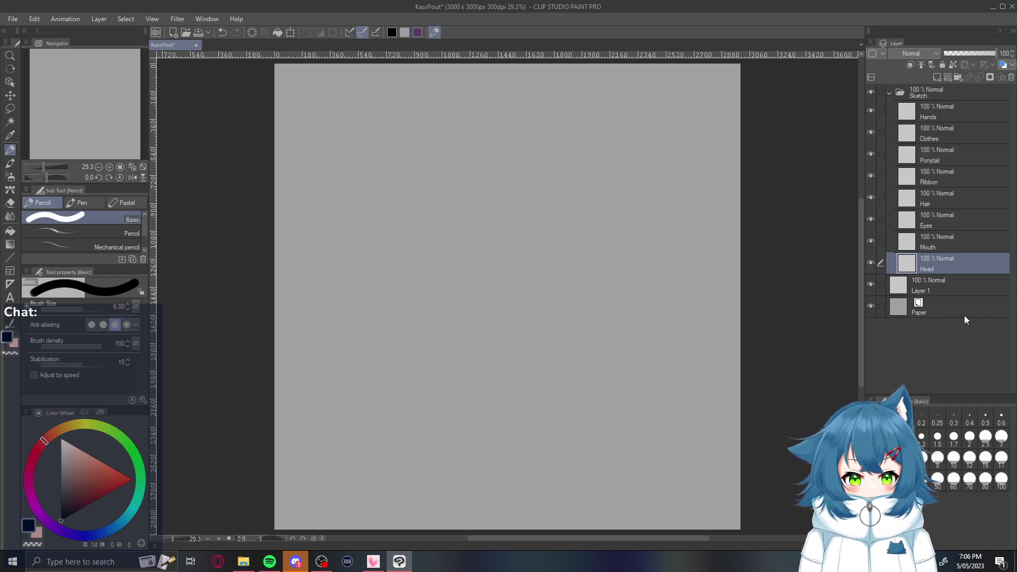
click(944, 284)
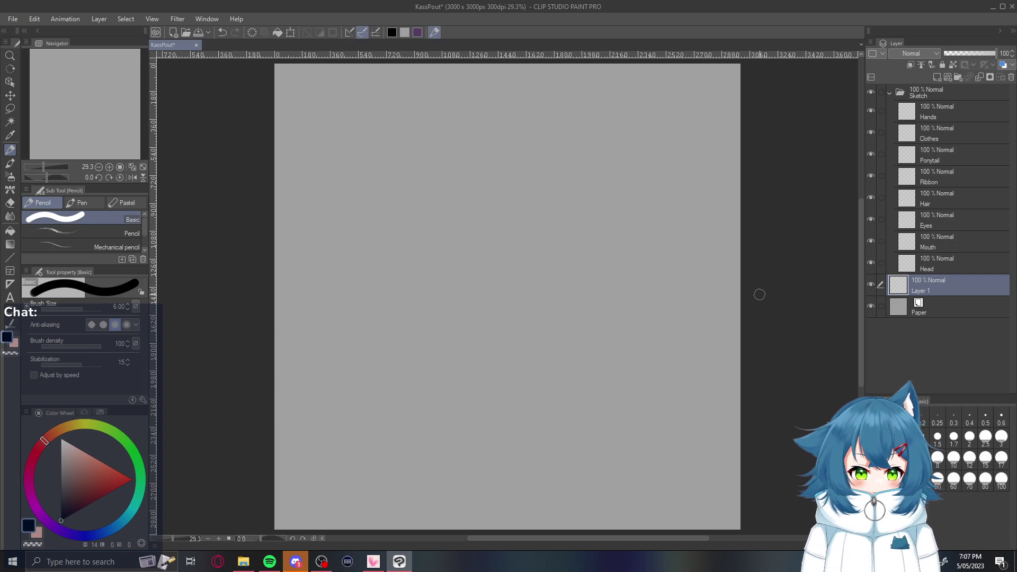
drag(593, 540, 649, 546)
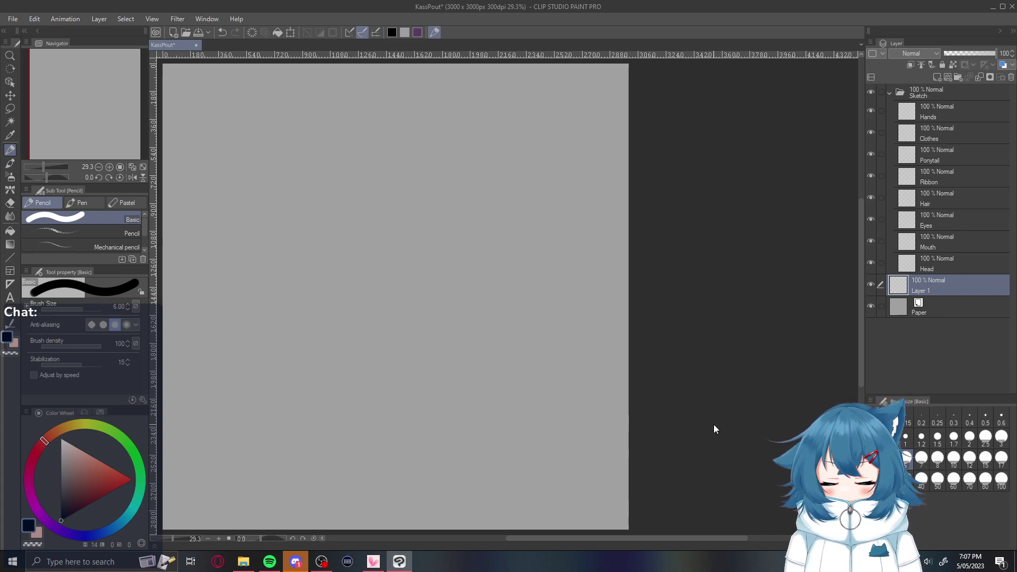
key(ctrl+s)
Reframe the KassPout canvas at 27% zoom, showing the whole page with empty workspace beside it for references
scroll(714, 424, down, 1)
scroll(713, 424, up, 1)
scroll(714, 424, down, 1)
scroll(713, 424, up, 5)
scroll(714, 424, left, 2)
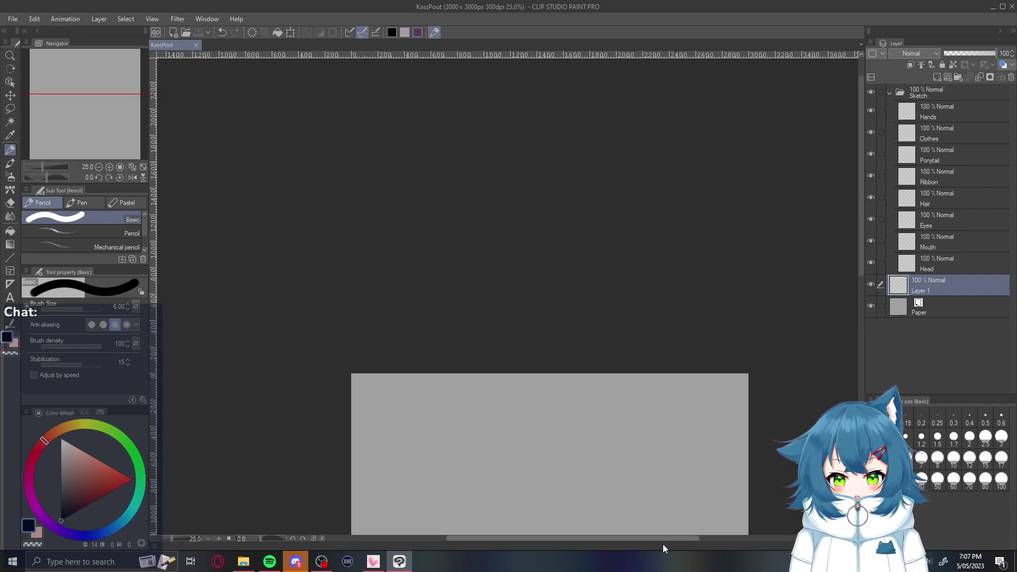
drag(645, 538, 714, 538)
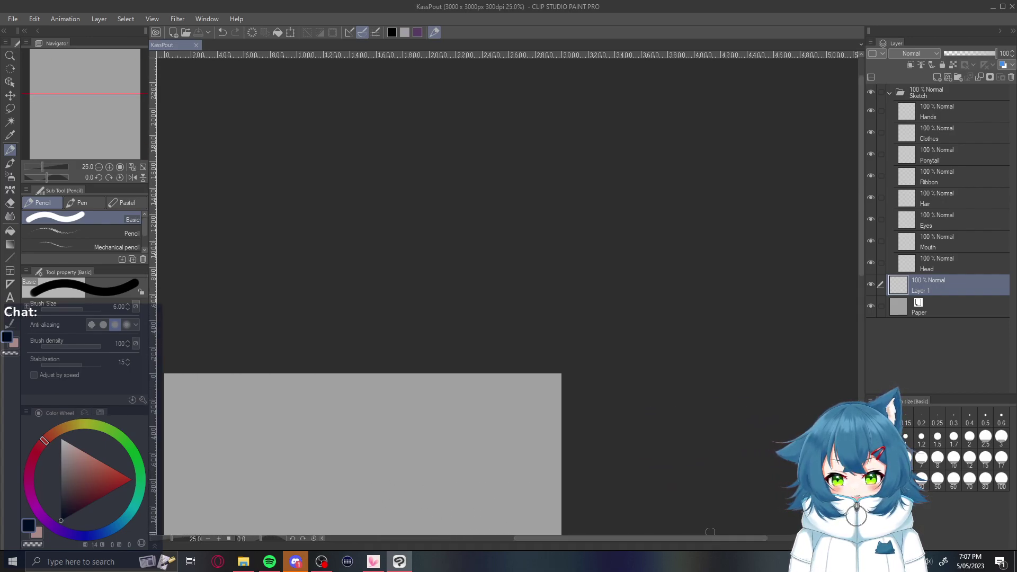
scroll(392, 450, up, 2)
scroll(382, 457, up, 1)
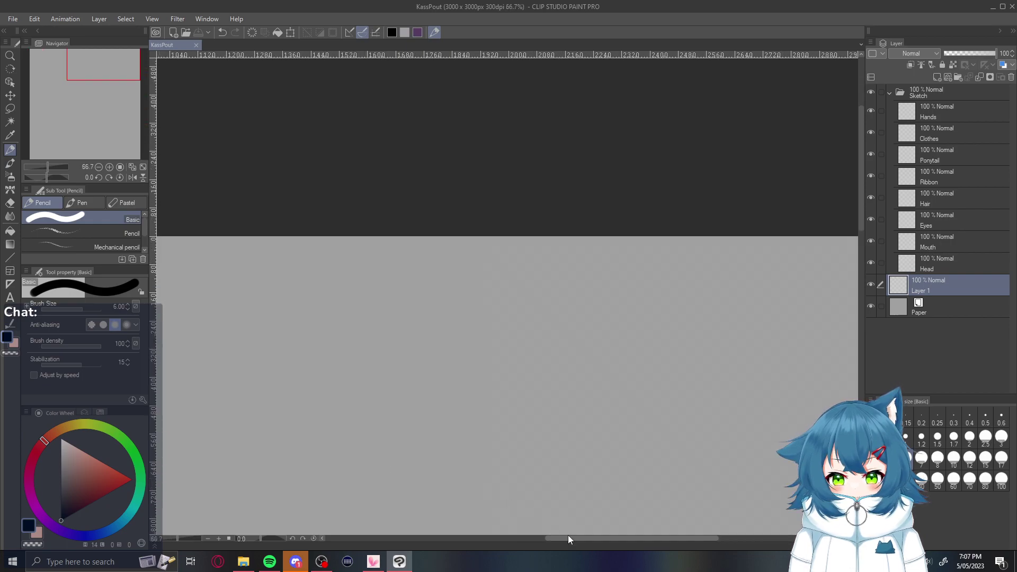
scroll(531, 473, down, 1)
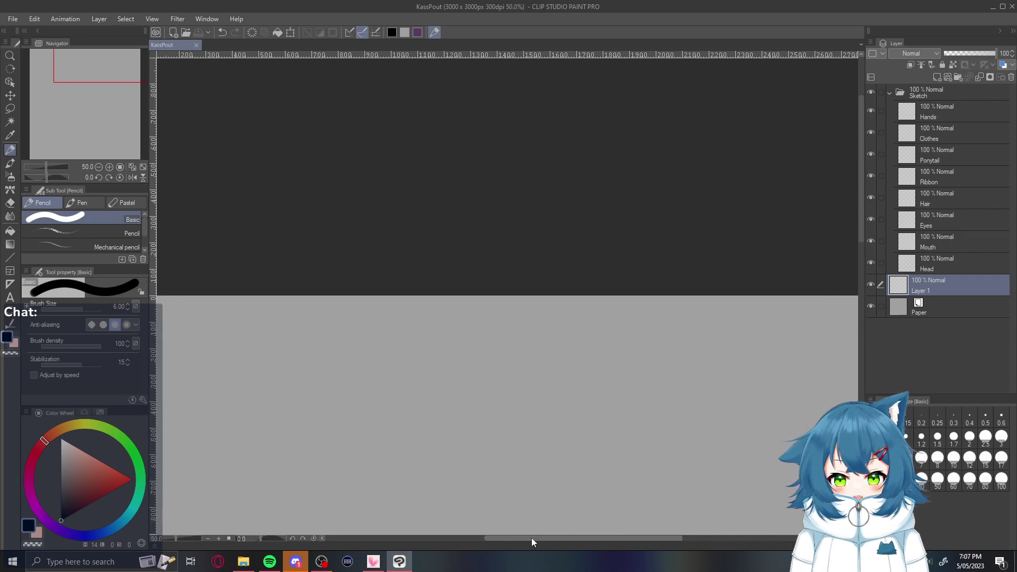
scroll(541, 477, down, 1)
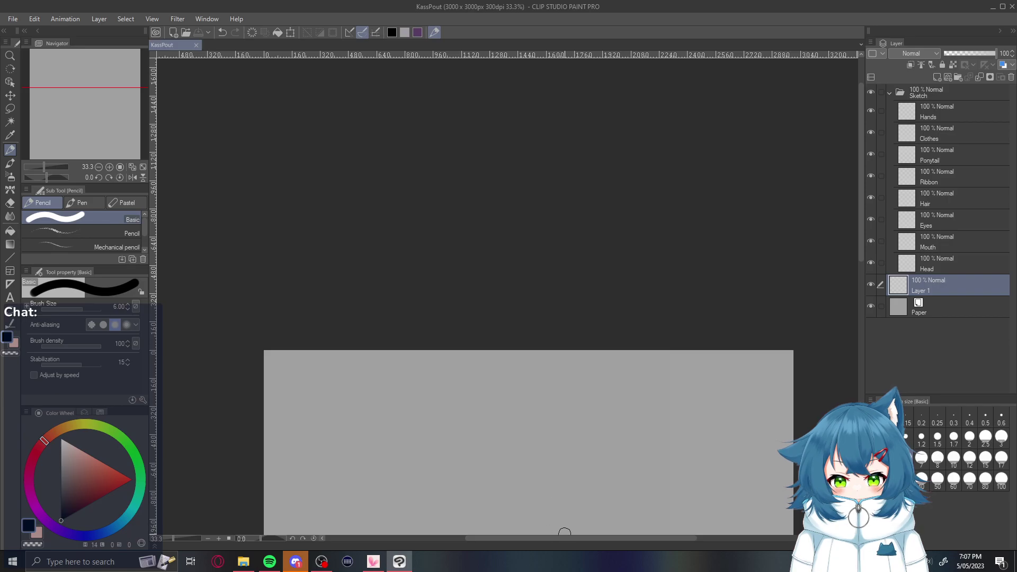
drag(859, 261, 864, 374)
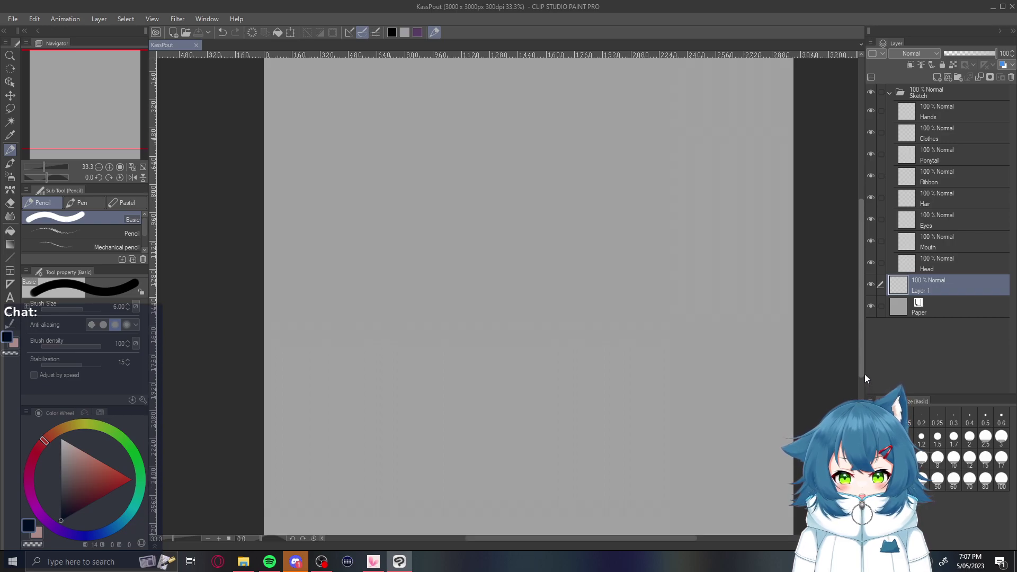
scroll(720, 383, down, 1)
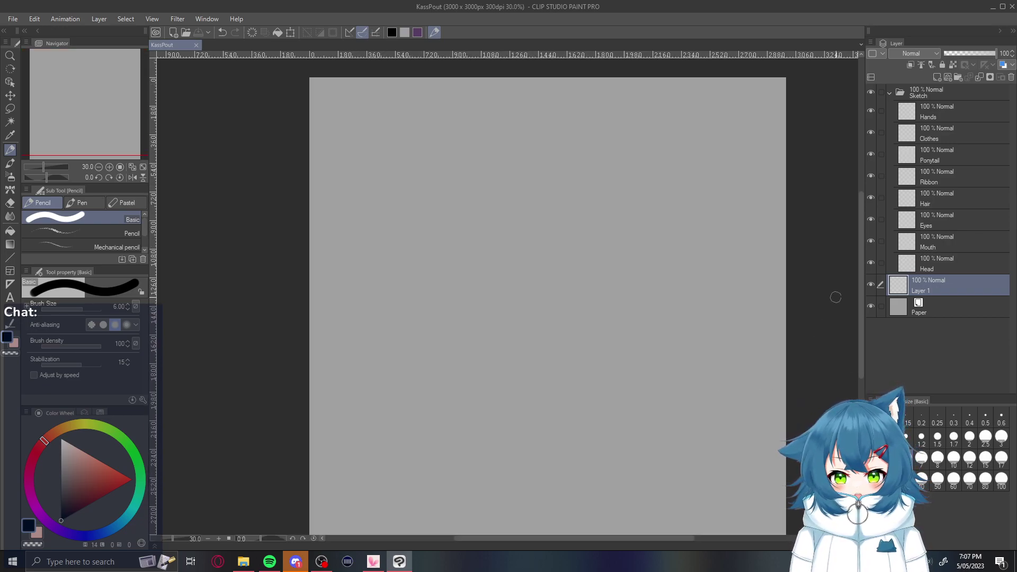
mouse_move(860, 306)
mouse_down()
mouse_move(862, 326)
mouse_move(861, 314)
mouse_up()
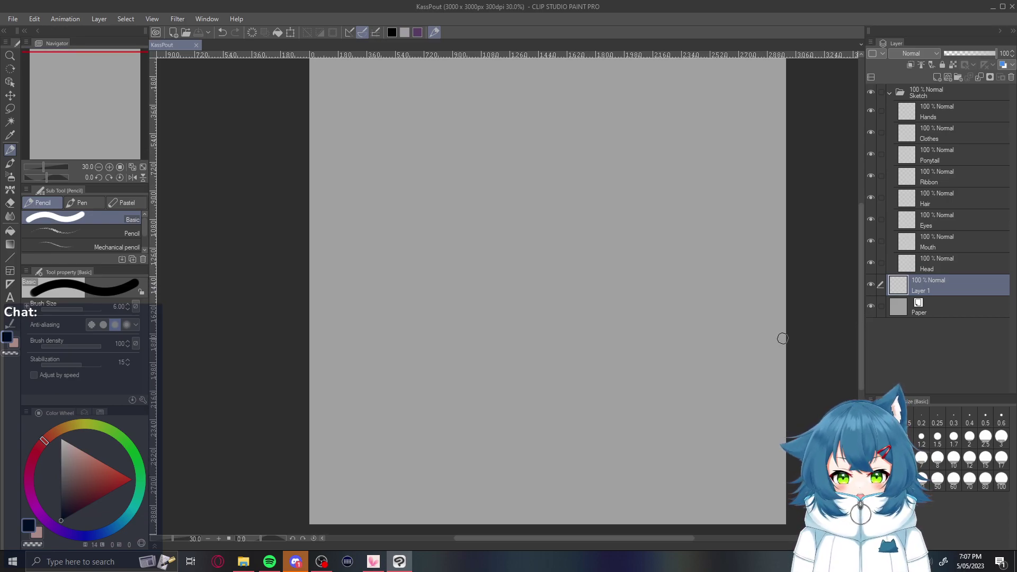
scroll(725, 336, down, 1)
drag(643, 538, 709, 529)
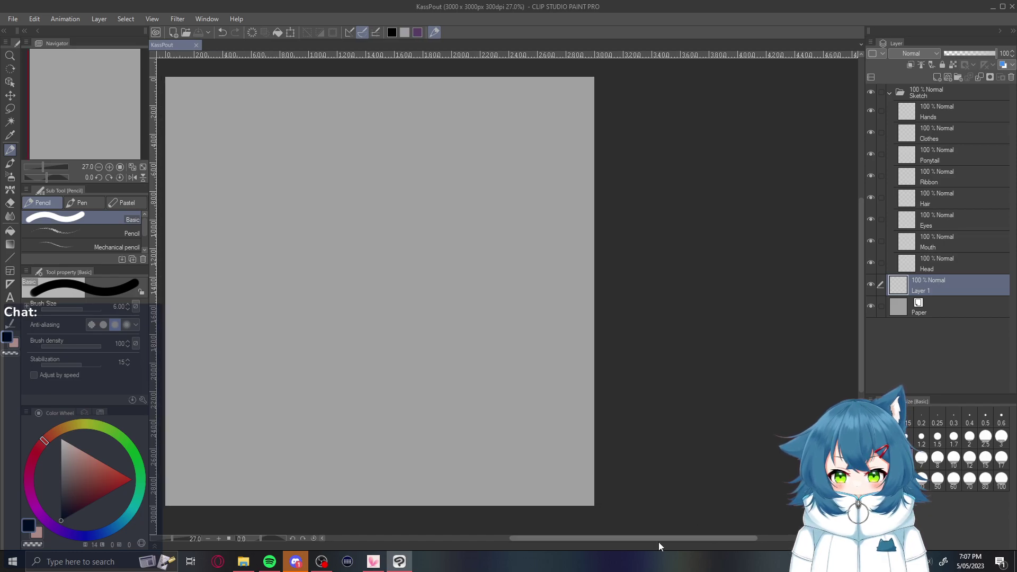
Switch to File Explorer and open the 06_Pout folder under Pictures, References, Emotes
click(243, 561)
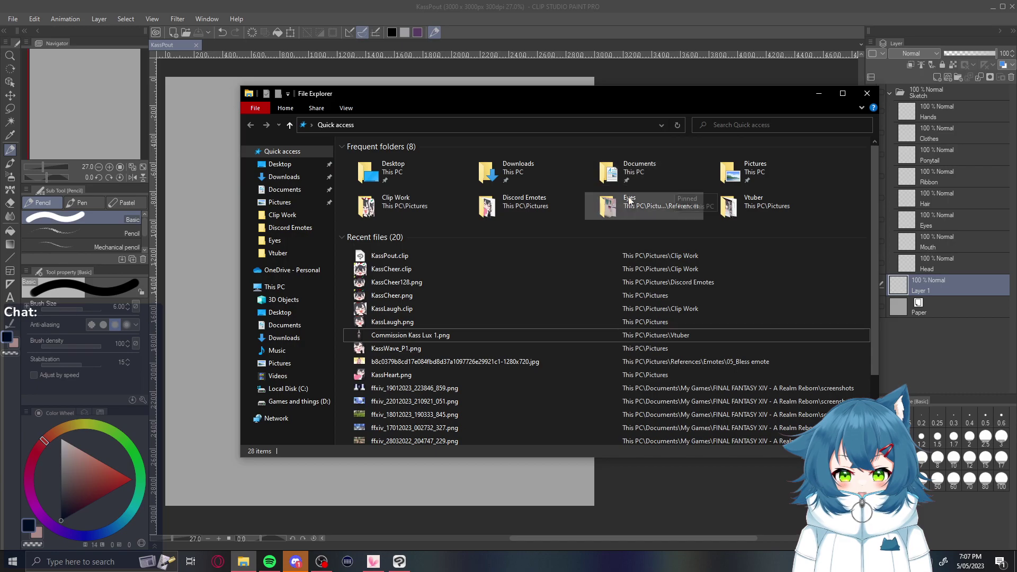
click(686, 179)
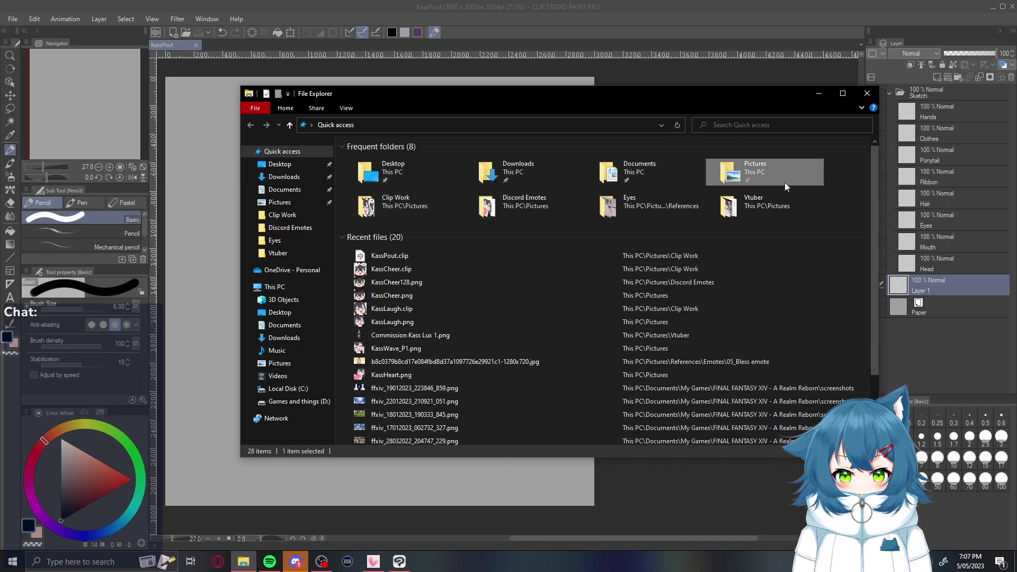
double_click(783, 182)
double_click(659, 172)
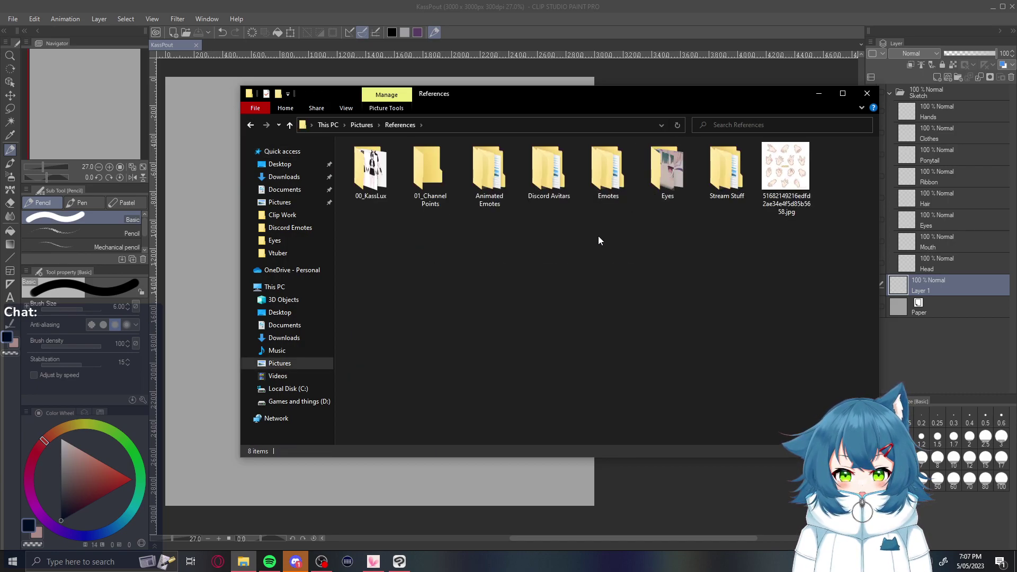
click(620, 189)
double_click(618, 185)
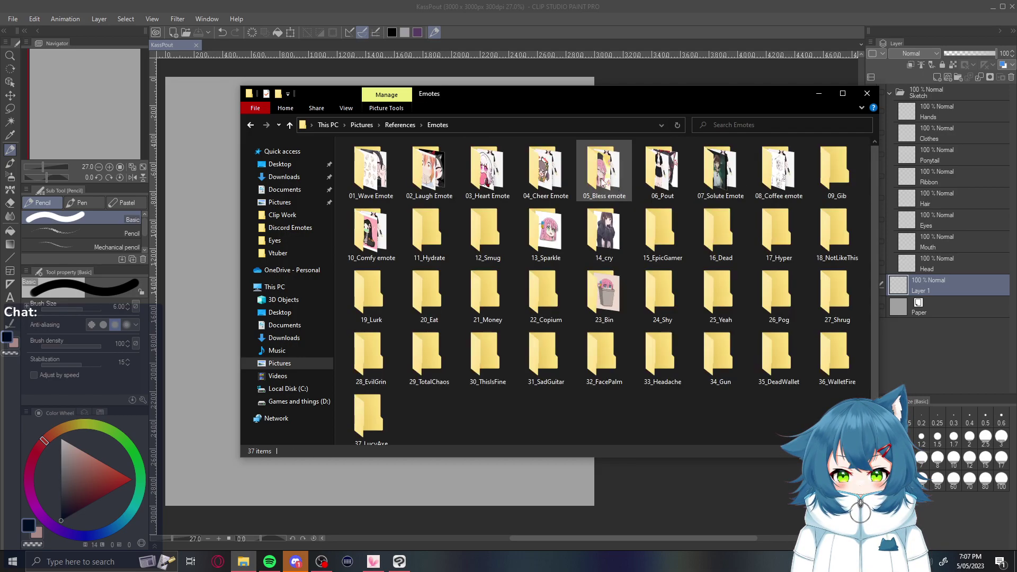
click(670, 180)
double_click(672, 180)
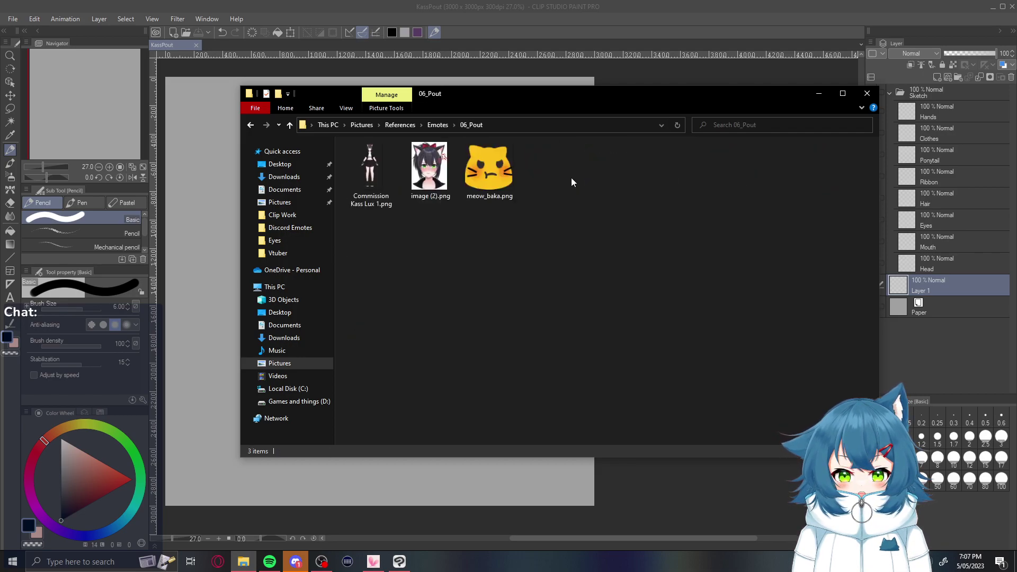
Open image (2).png, Commission Kass Lux 1.png and meow_baka.png from the folder in Clip Studio Paint and minimize File Explorer
click(430, 169)
drag(430, 170, 646, 78)
click(373, 190)
drag(374, 189, 652, 79)
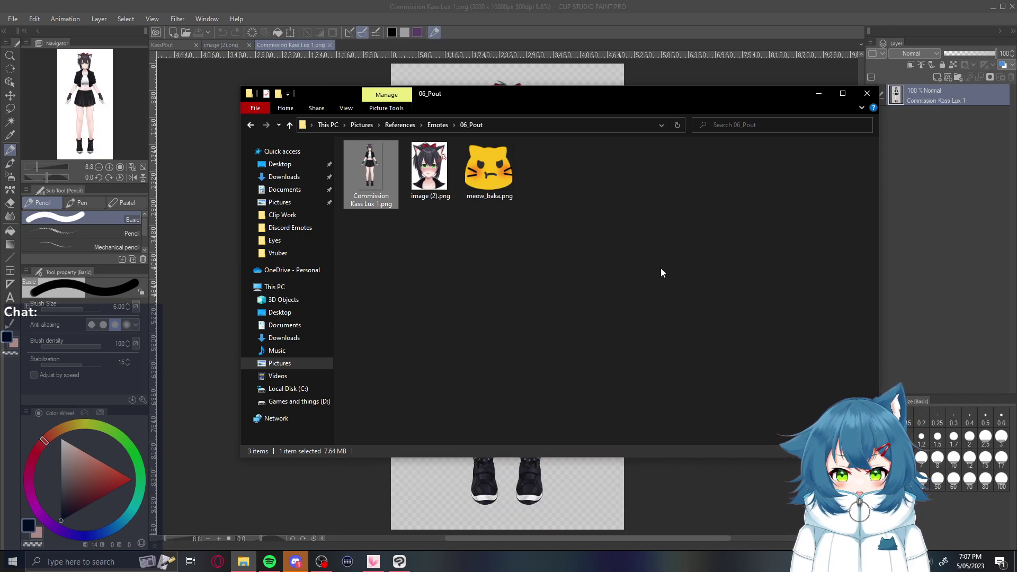
drag(500, 179, 718, 478)
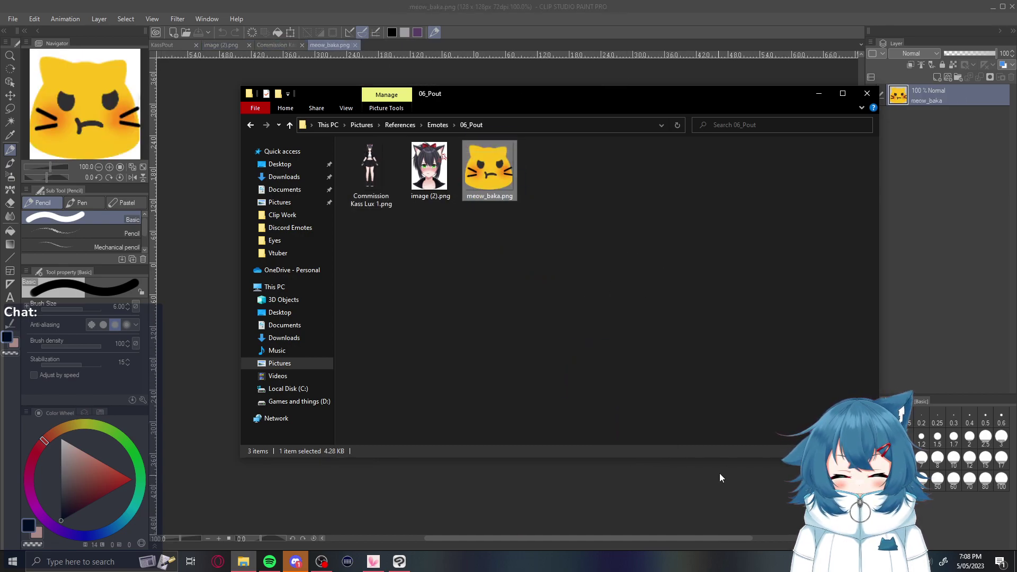
click(817, 92)
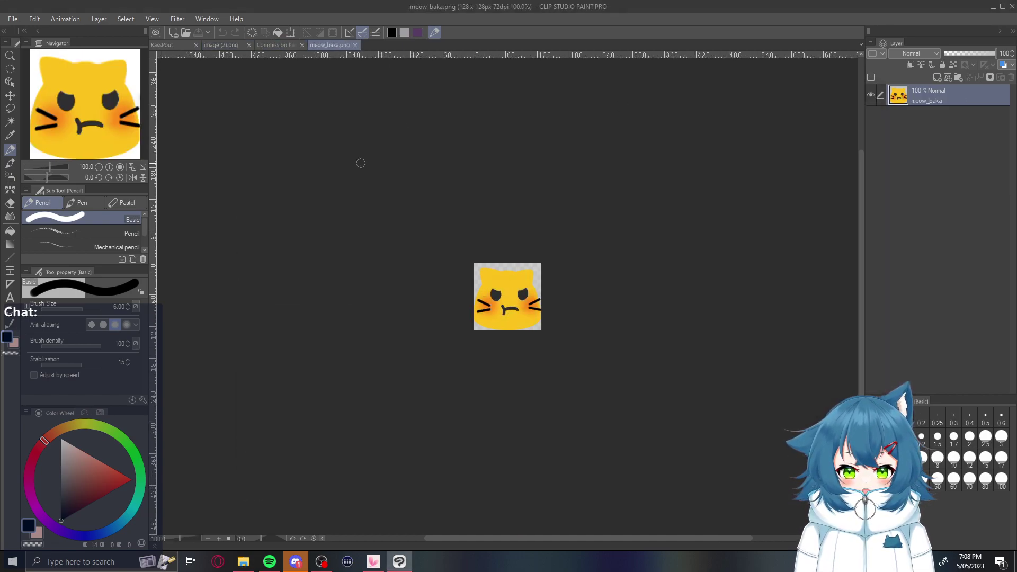
Detach meow_baka.png and Commission Kass Lux 1.png into small floating windows beside the canvas, framing the commission art on the upper body
drag(329, 46, 785, 408)
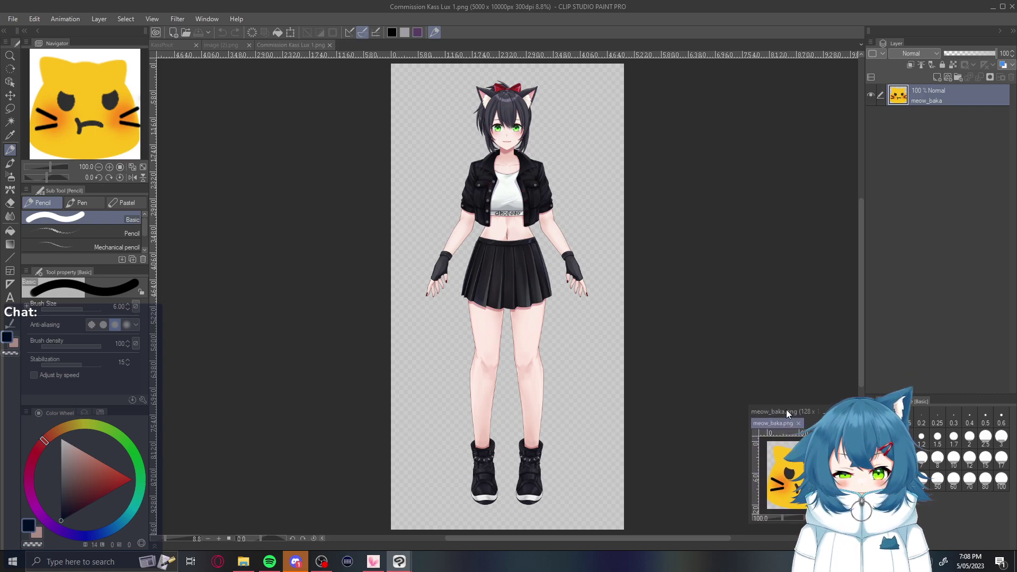
drag(272, 45, 317, 180)
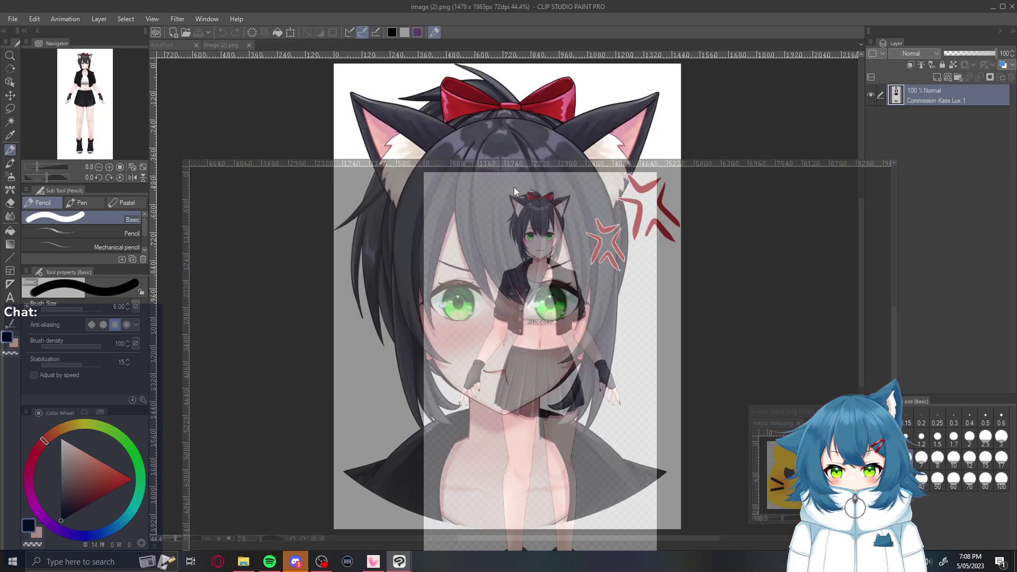
drag(517, 185, 399, 188)
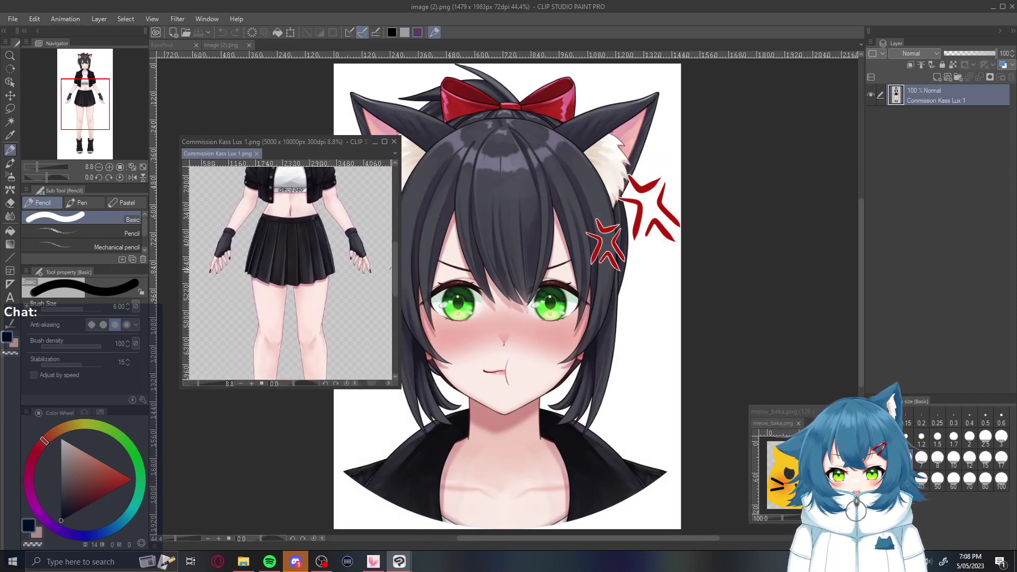
drag(397, 271, 404, 228)
scroll(381, 238, up, 1)
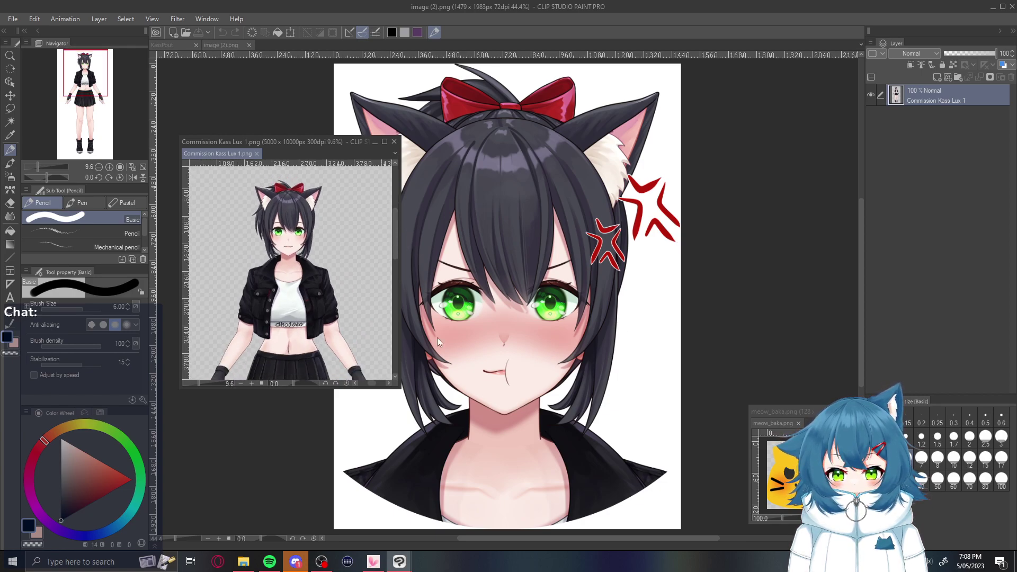
drag(304, 144, 742, 120)
Dock image (2).png as a tab in the floating commission reference window and zoom it out to 29.4%
drag(224, 45, 713, 128)
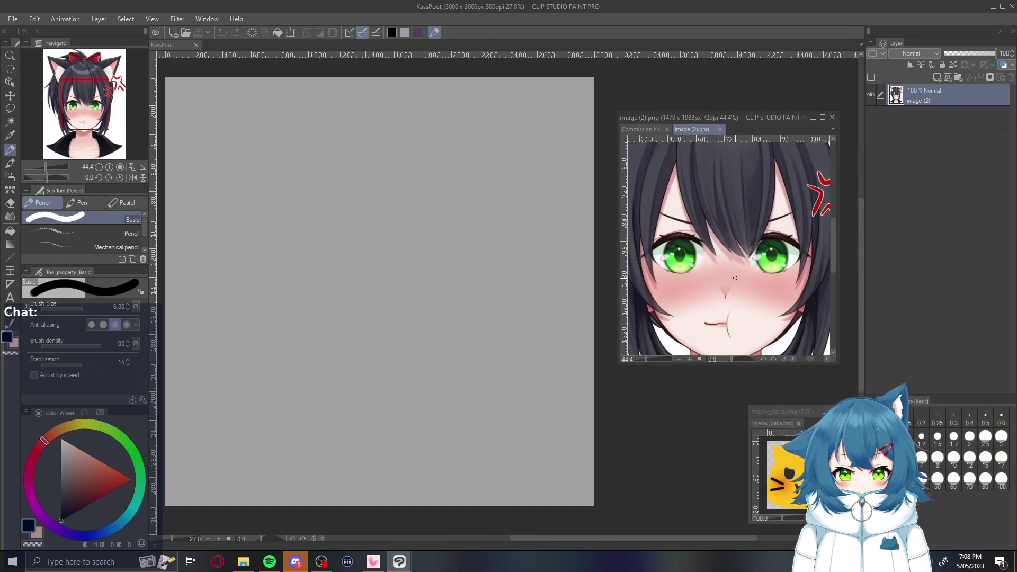
scroll(751, 312, down, 1)
scroll(771, 332, down, 1)
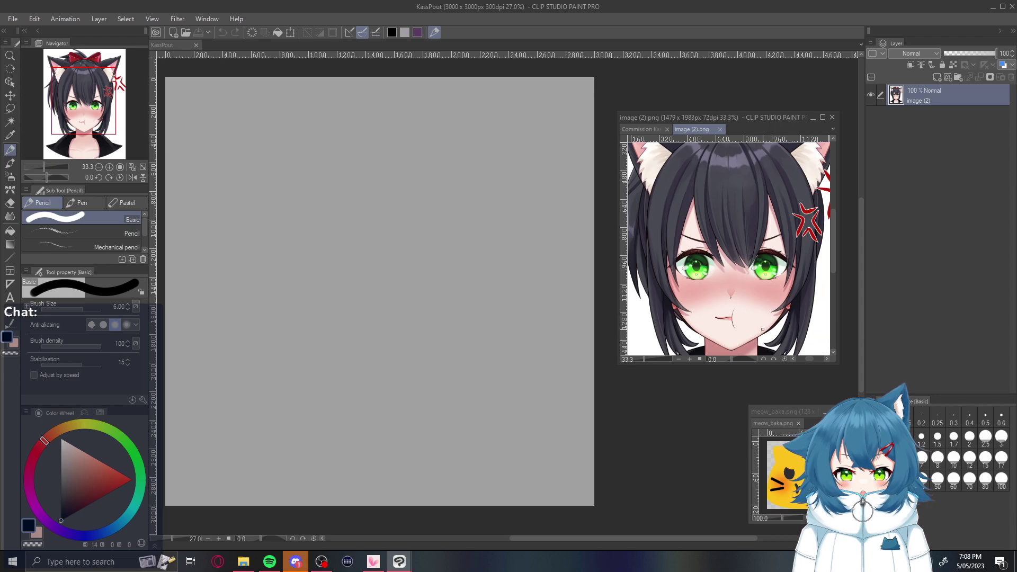
scroll(760, 326, down, 1)
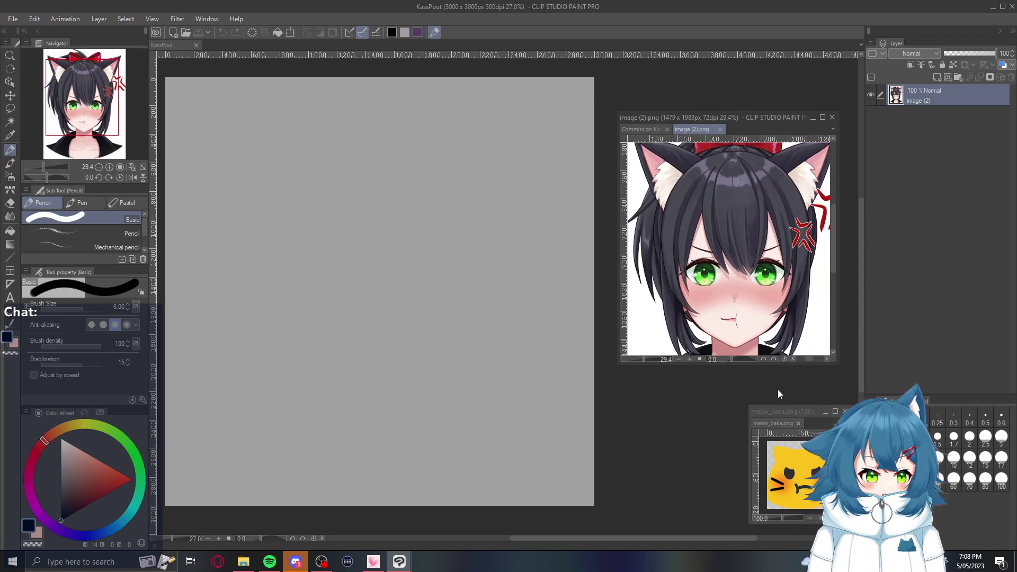
Shift the image (2).png reference window clear of the canvas and return to the KassPout canvas with the lineart pen
drag(735, 117, 753, 116)
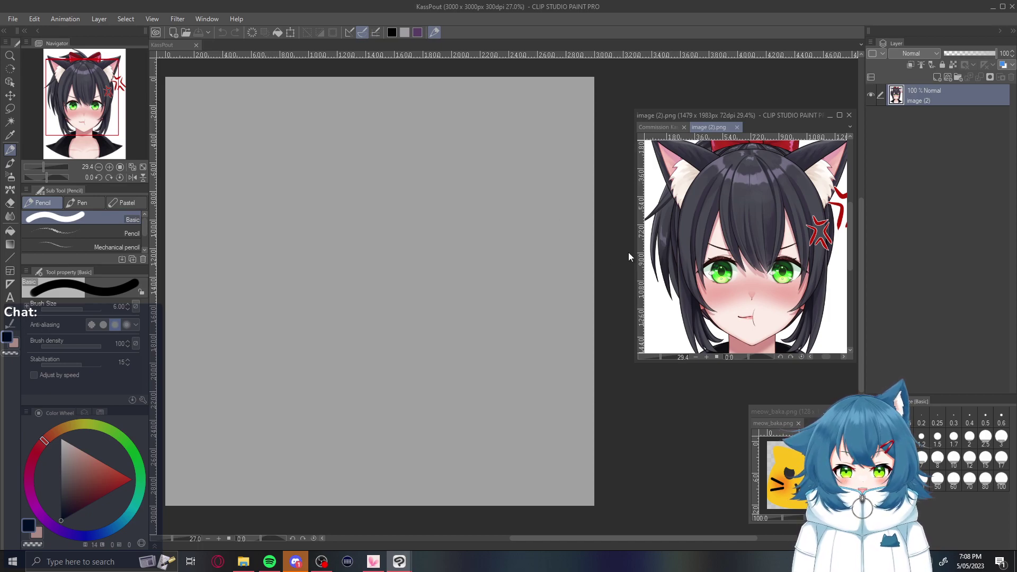
click(606, 113)
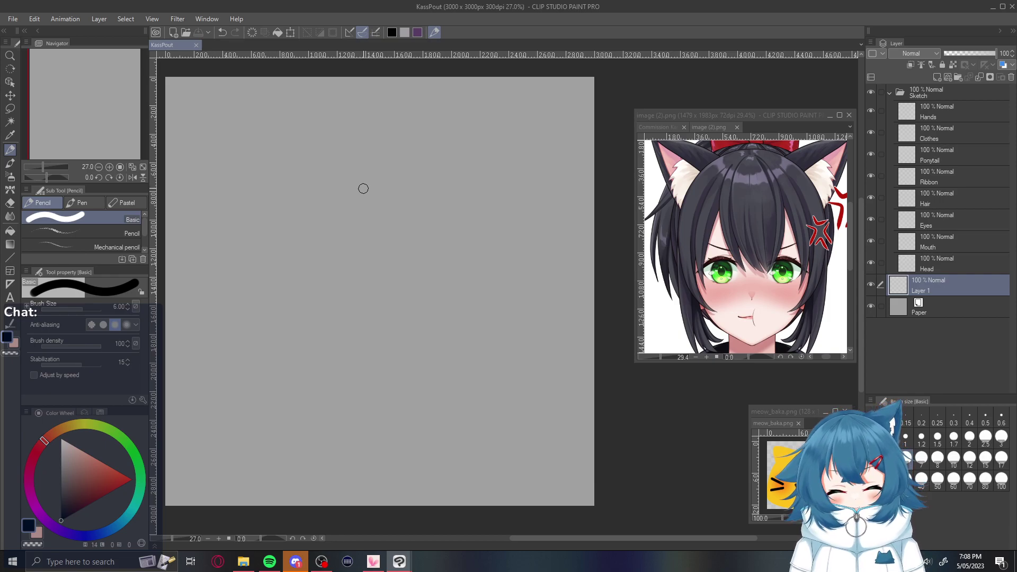
key(p)
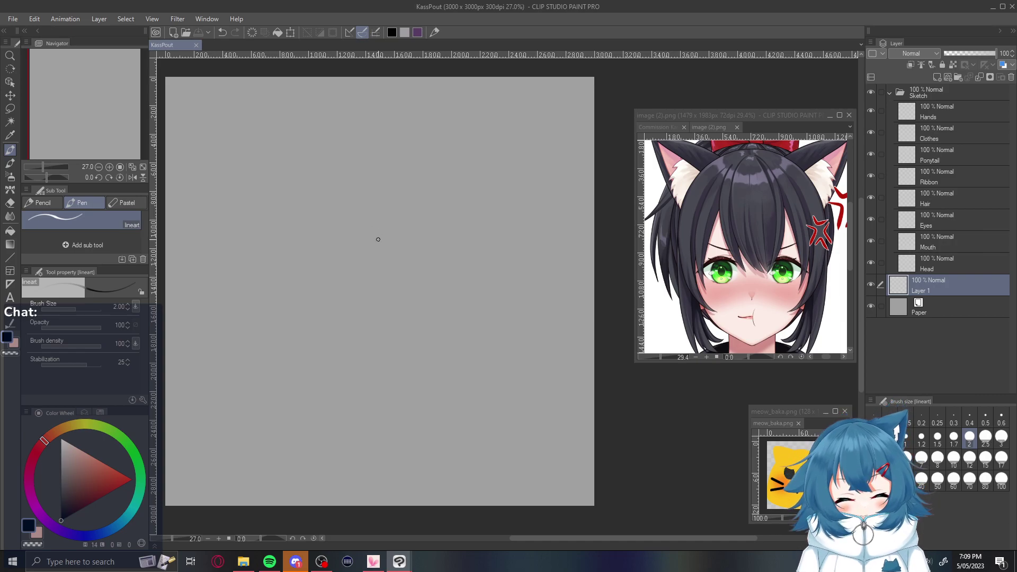
Sketch an oval head on Layer 1, clear it, and redraw a smaller, rounder tilted head outline
mouse_move(422, 128)
mouse_down()
mouse_move(268, 390)
mouse_move(379, 102)
mouse_move(239, 202)
mouse_up()
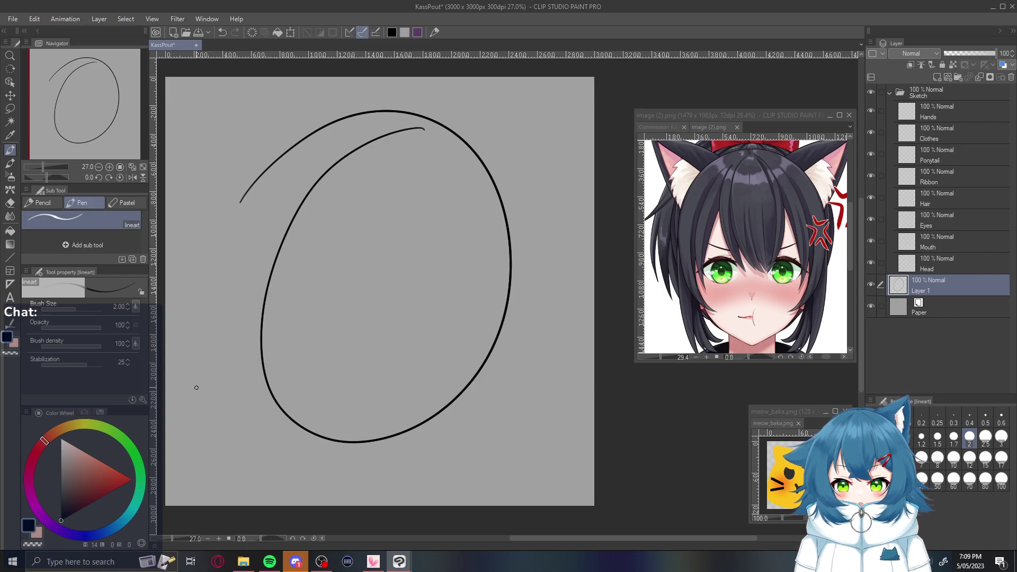
key(Delete)
mouse_move(411, 147)
mouse_down()
mouse_move(370, 141)
mouse_move(382, 408)
mouse_move(311, 185)
mouse_up()
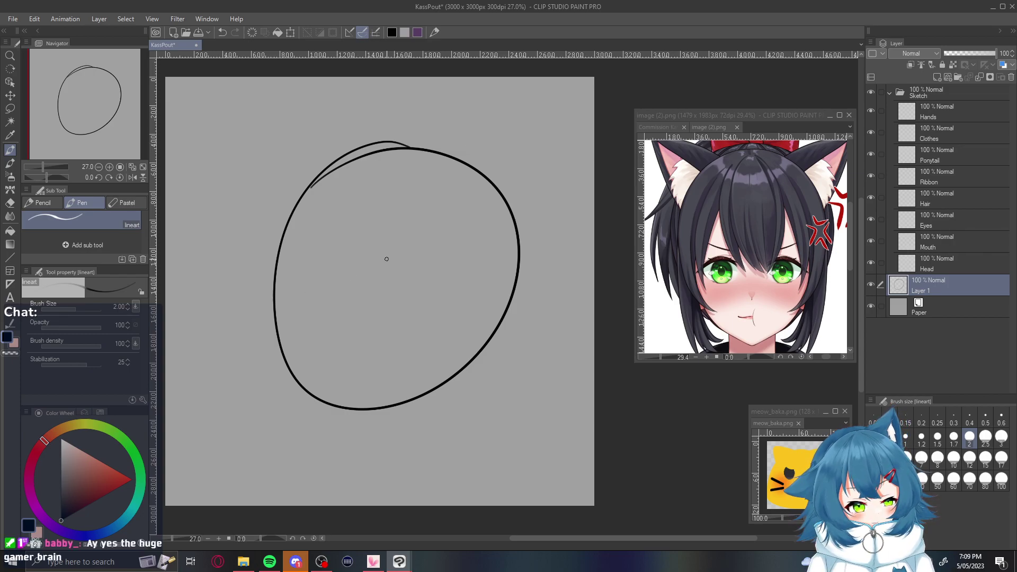
Sketch a short slanted mouth line and two simple round eyes inside the head outline
drag(373, 265, 320, 288)
key(ctrl+z)
key(ctrl+z)
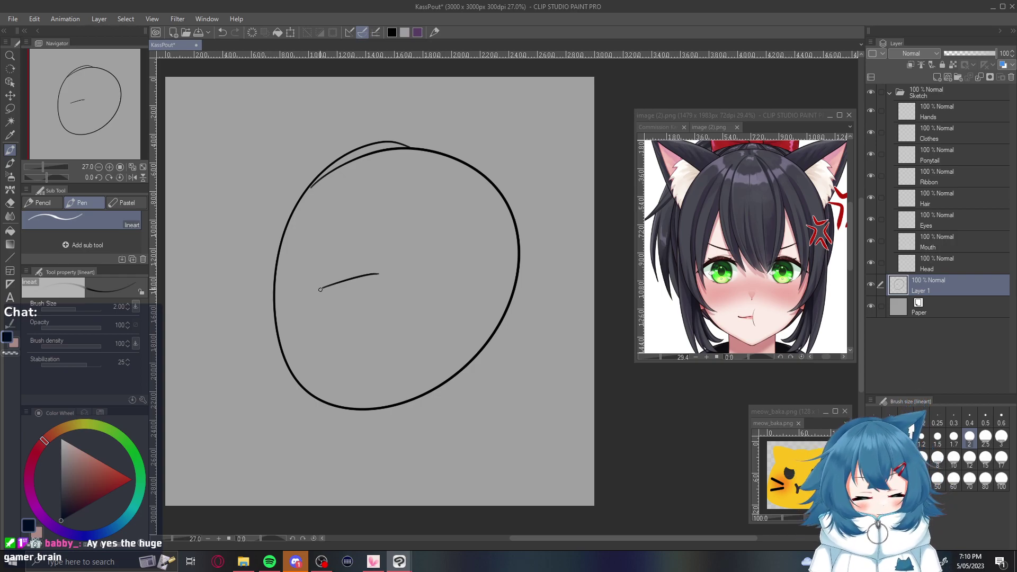
mouse_move(431, 235)
mouse_down()
mouse_move(424, 262)
mouse_move(435, 224)
mouse_up()
mouse_move(328, 229)
mouse_down()
mouse_move(321, 258)
mouse_move(332, 233)
mouse_up()
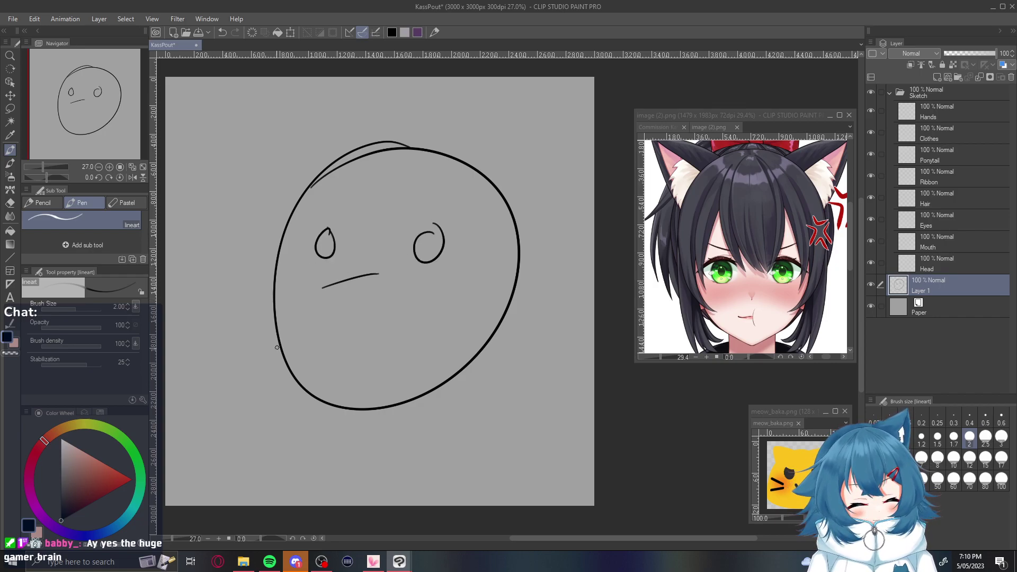
Erase the mouth line between the eyes and redraw it lower on the face as a frown with a curved pout mark
key(e)
drag(324, 293, 377, 271)
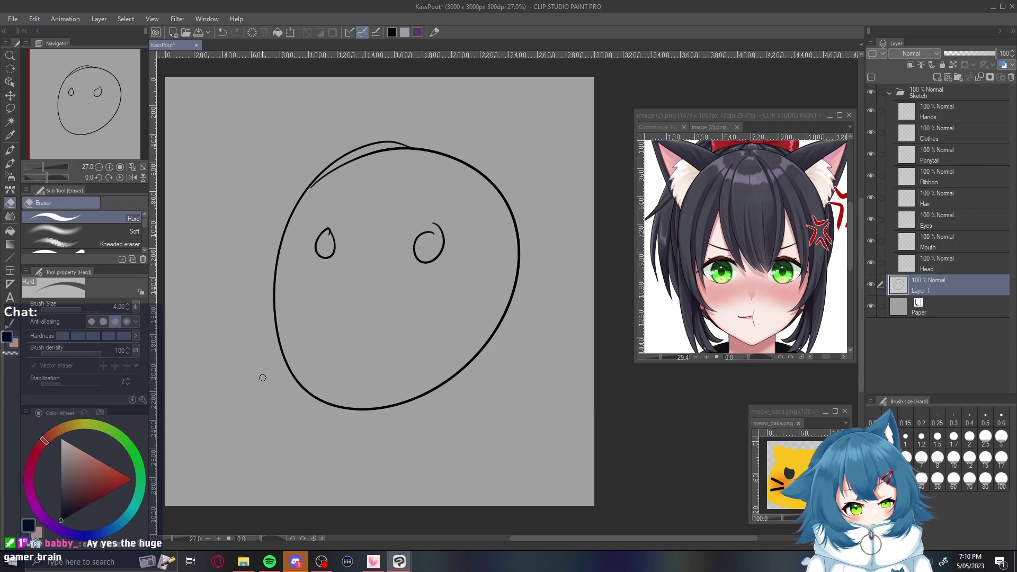
key(p)
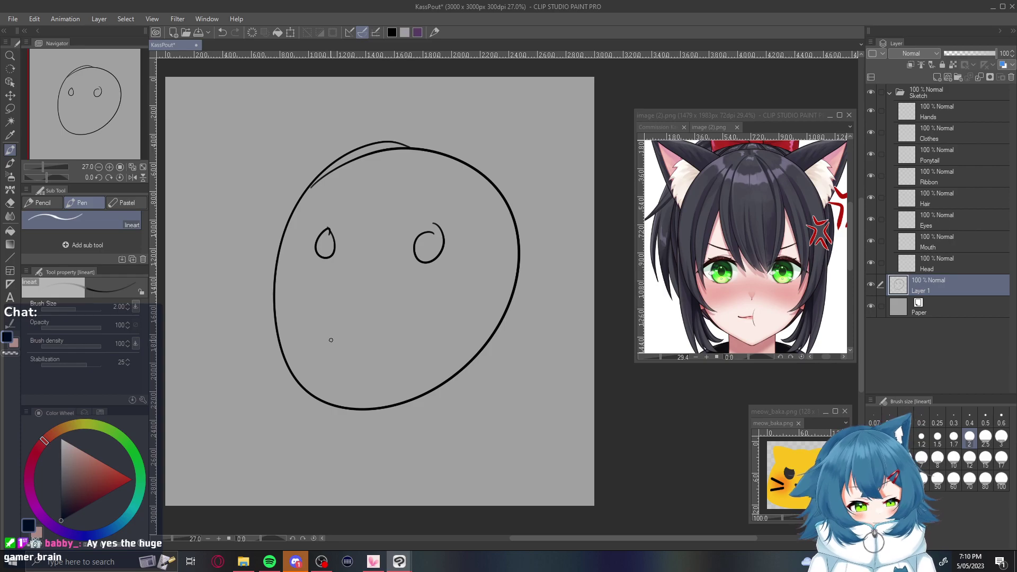
mouse_move(329, 344)
mouse_down()
mouse_move(379, 332)
mouse_move(386, 348)
mouse_up()
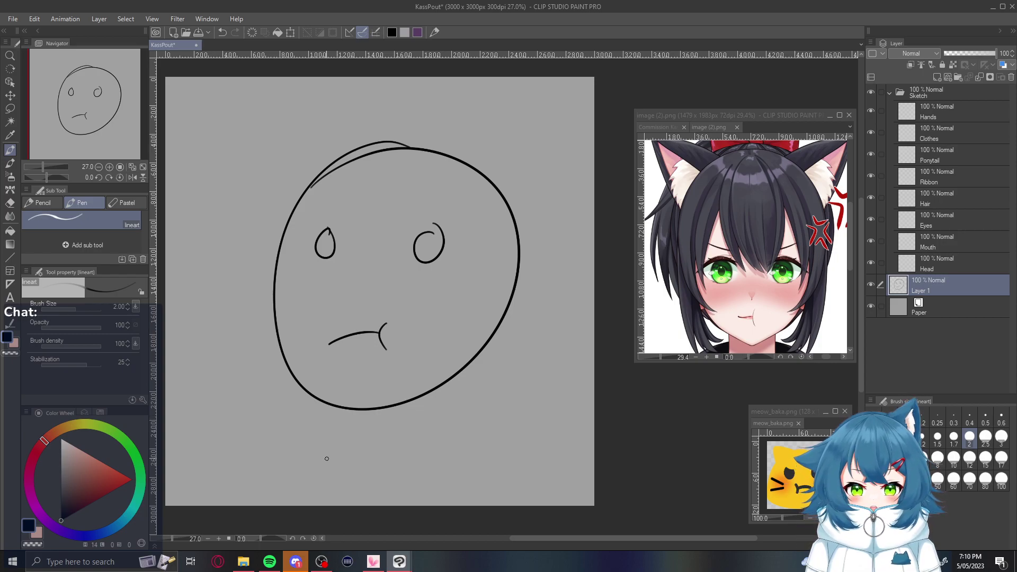
Select the Head sketch layer, check the Emotes reference folder in File Explorer, and return to Clip Studio Paint
click(951, 112)
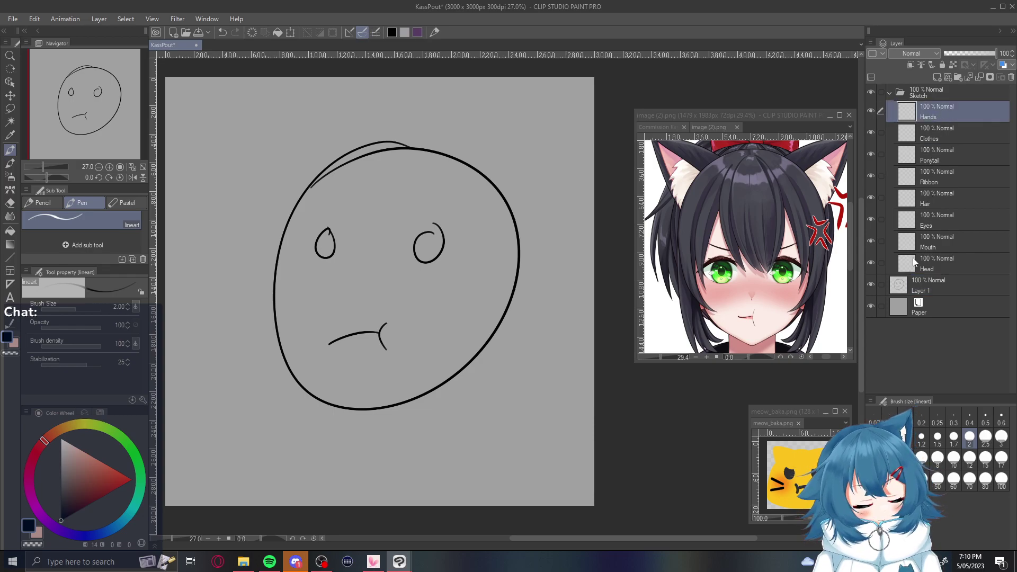
click(937, 268)
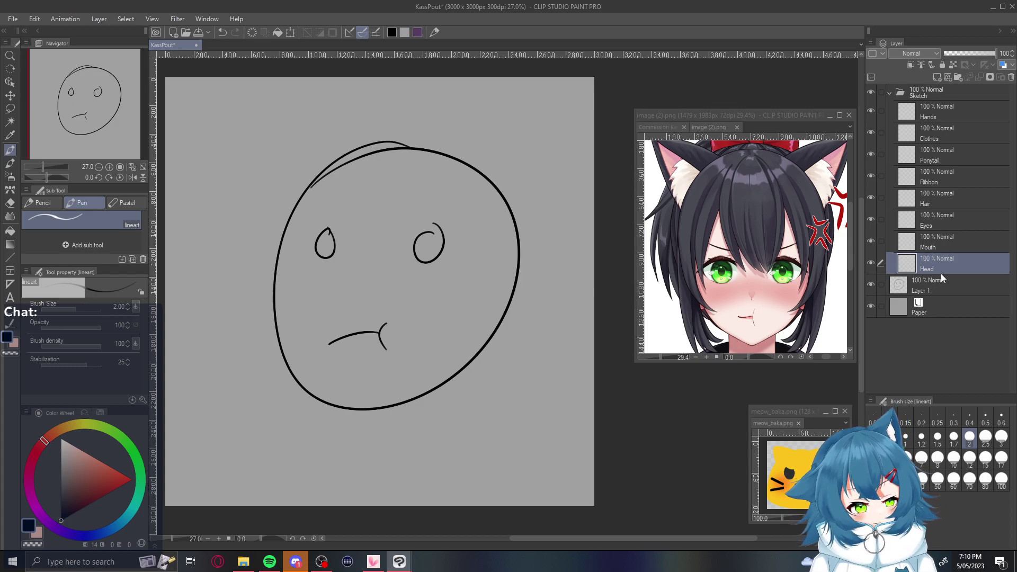
click(252, 565)
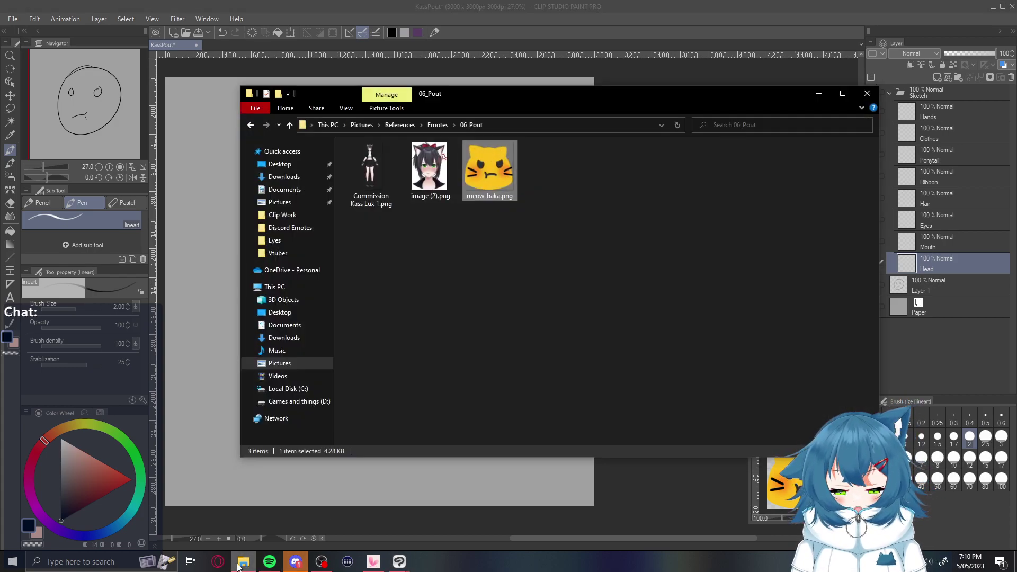
click(435, 127)
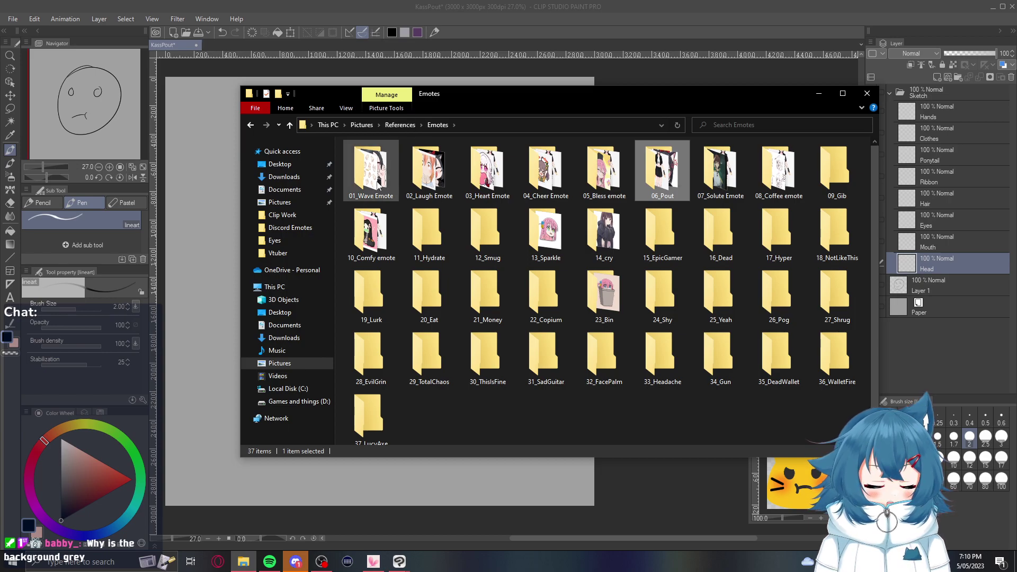
click(318, 512)
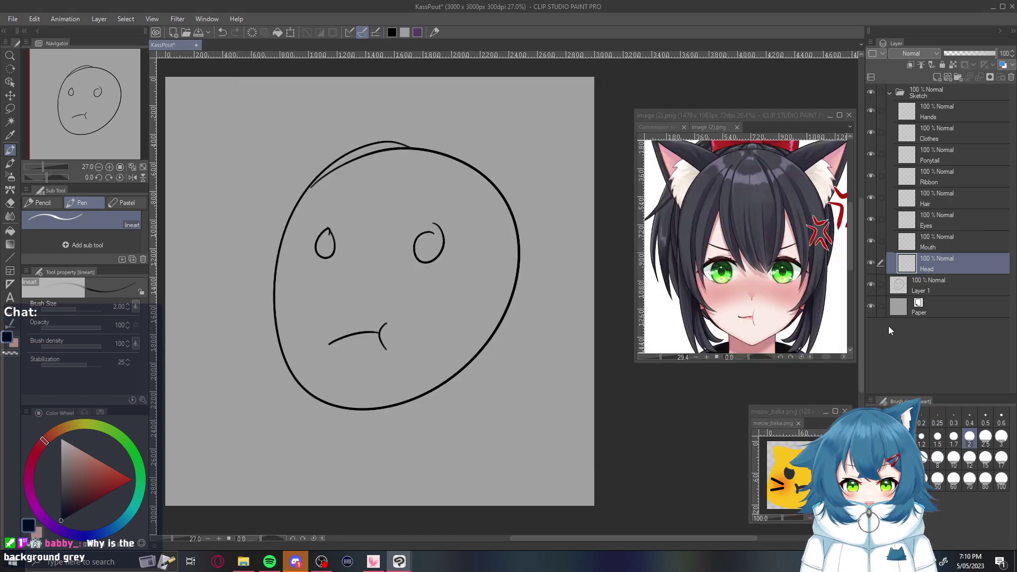
Hide and show the Paper layer to view the transparent canvas beneath it, and reselect Layer 1
click(870, 306)
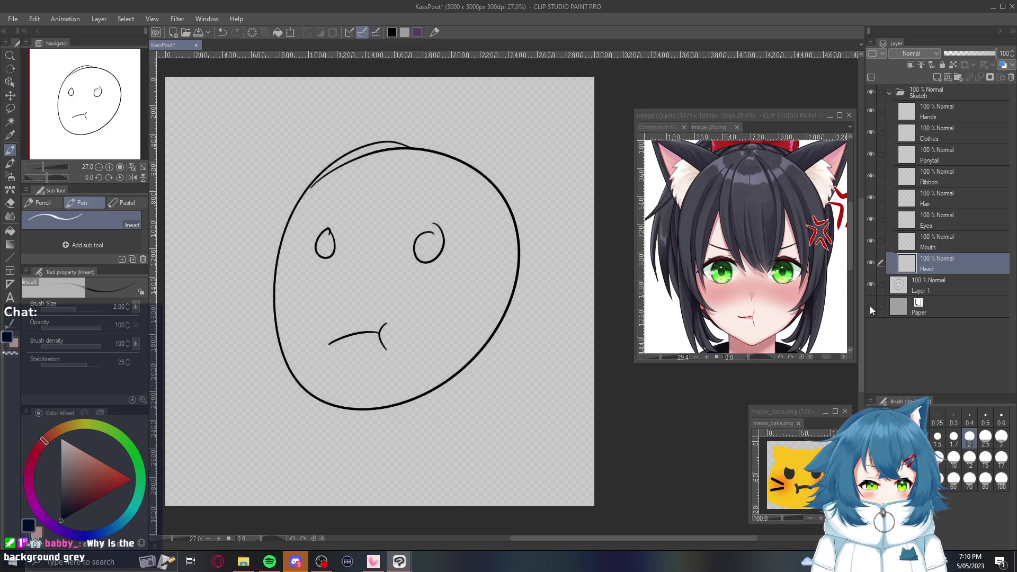
click(869, 306)
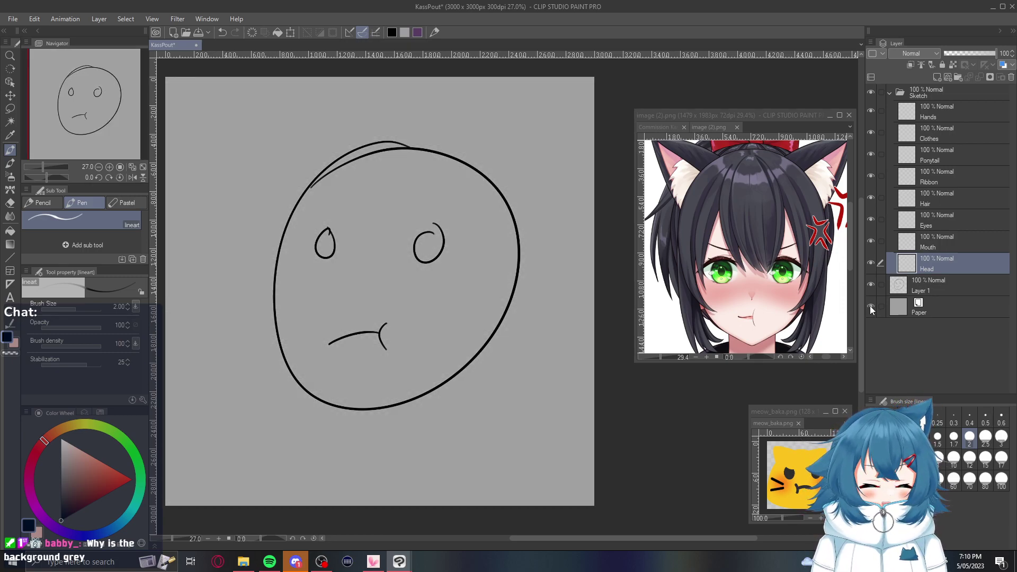
click(926, 310)
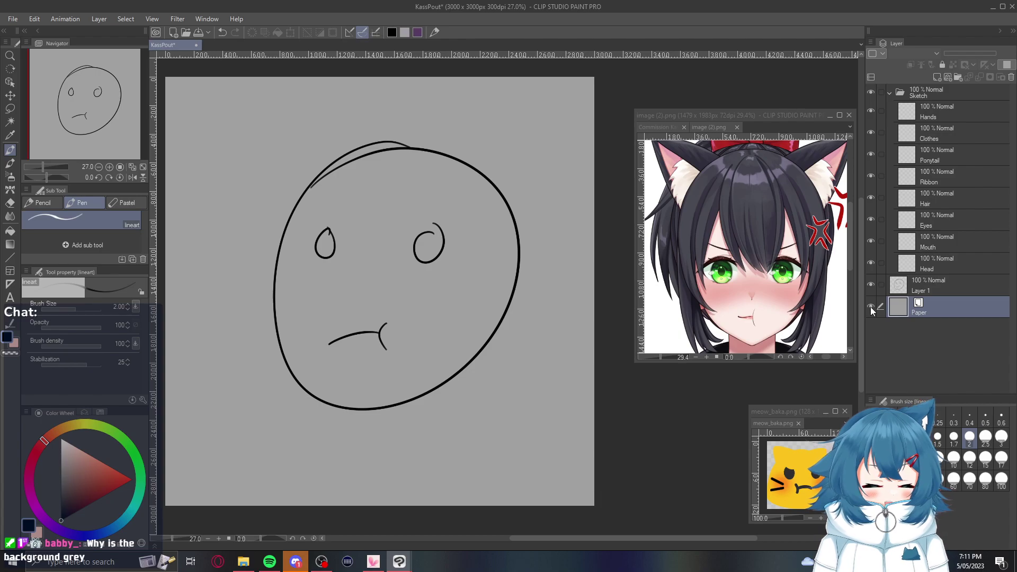
click(923, 281)
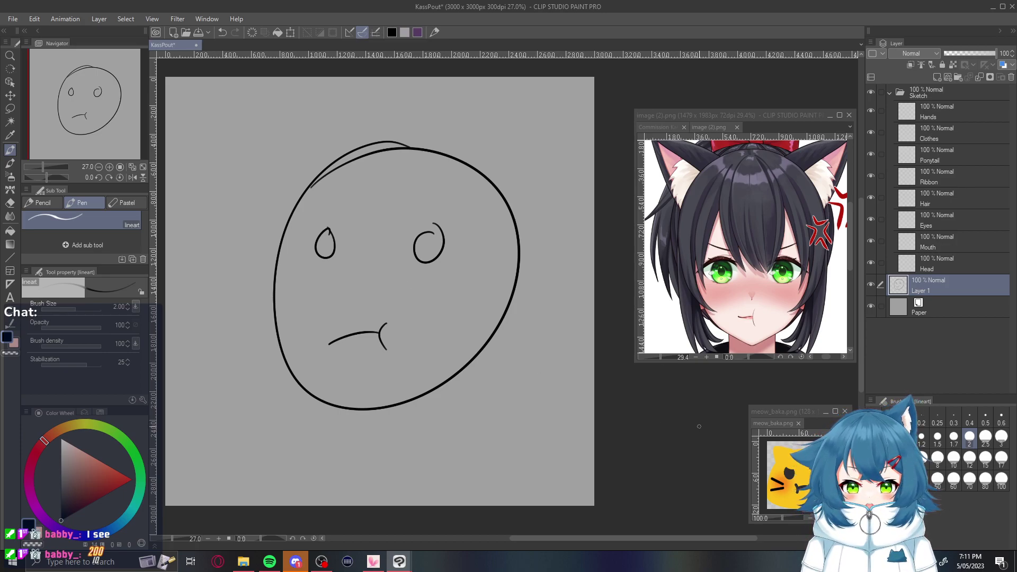
Switch to File Explorer, go back up to the Pictures folder, and view KassLaugh.png before closing the preview
click(253, 566)
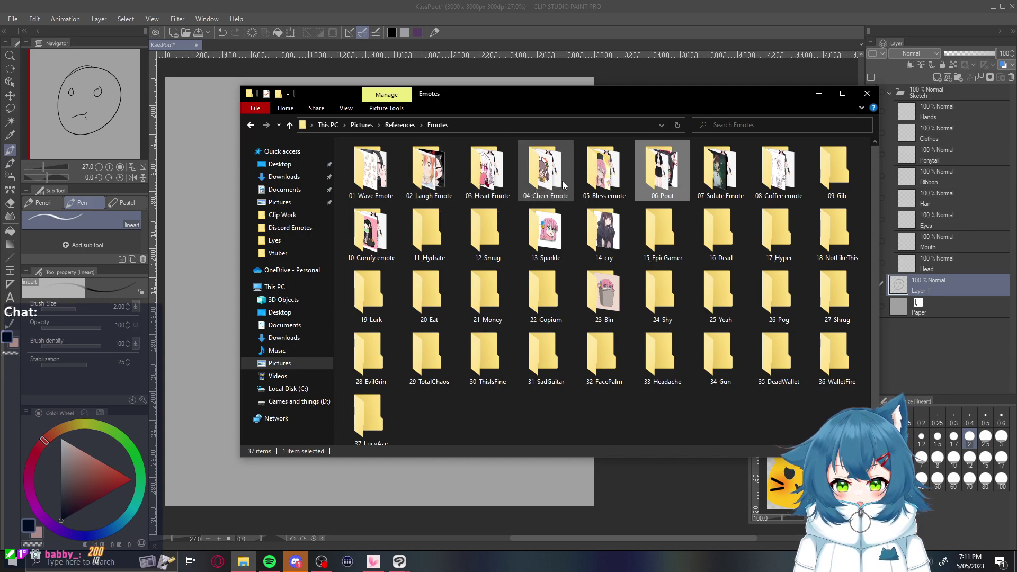
double_click(479, 168)
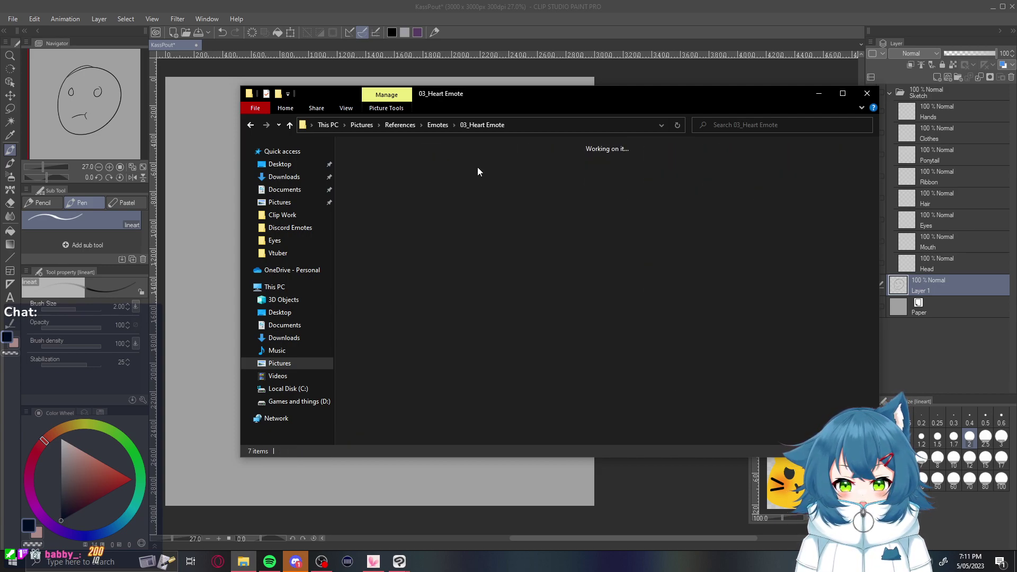
double_click(252, 128)
click(266, 125)
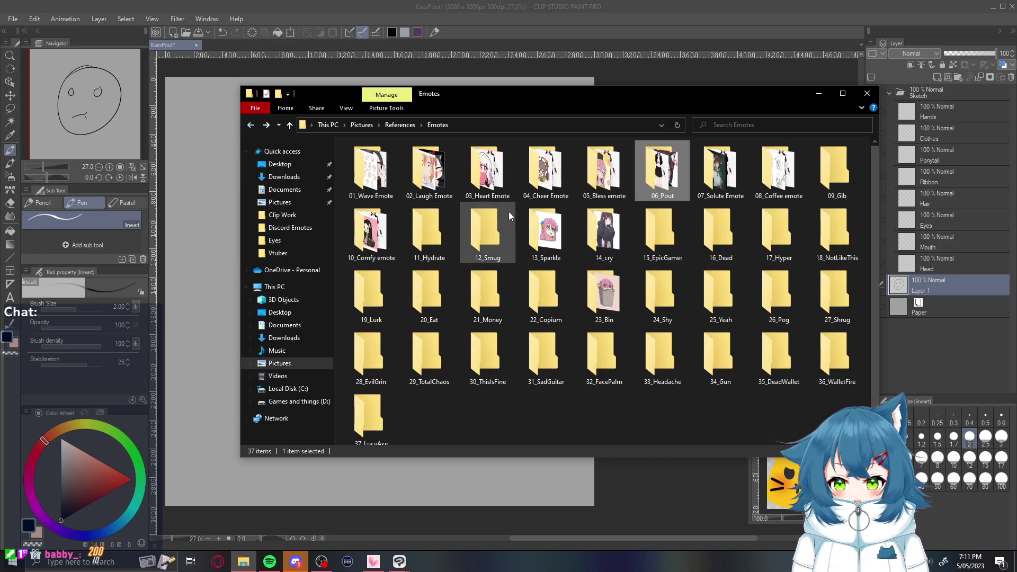
click(251, 126)
click(251, 126)
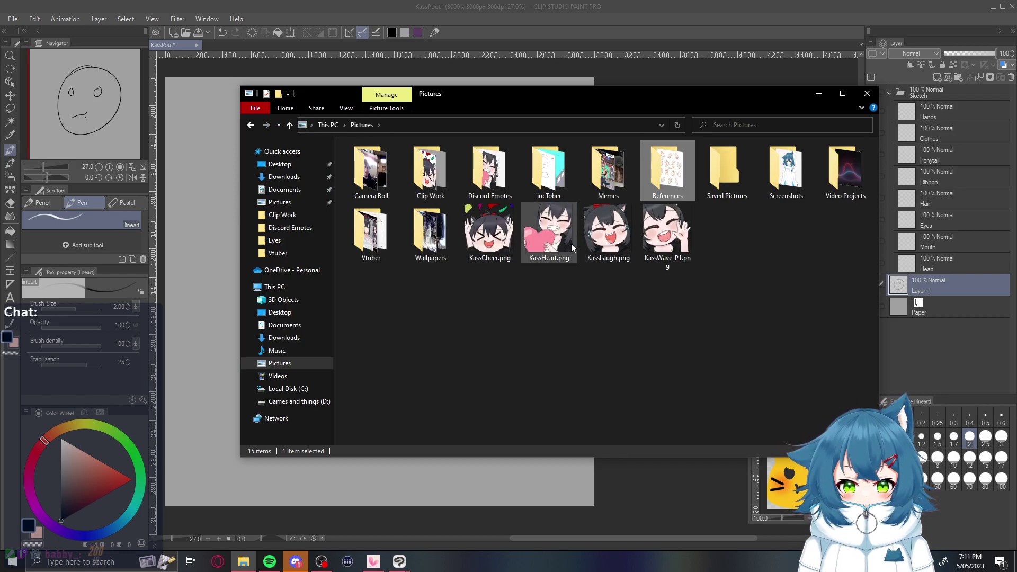
double_click(609, 233)
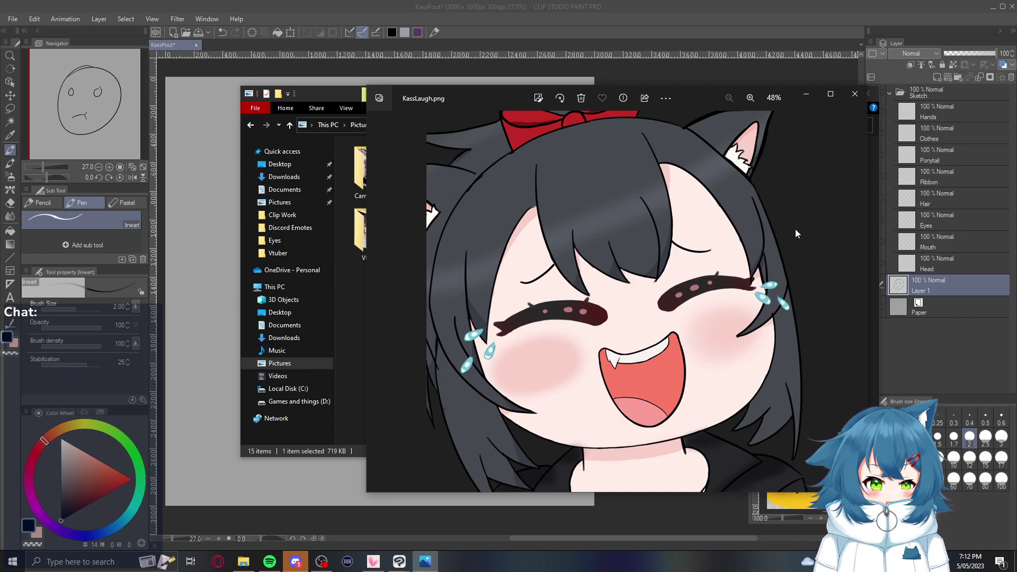
click(855, 94)
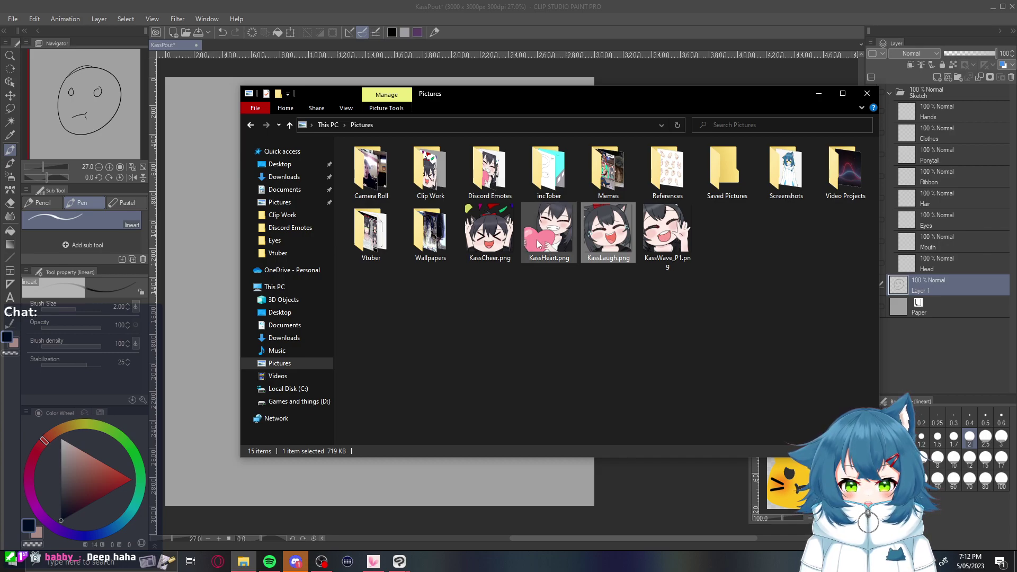
Open KassHeart.png from the Pictures folder in Clip Studio Paint and minimize File Explorer
drag(592, 98, 545, 376)
drag(522, 506, 576, 193)
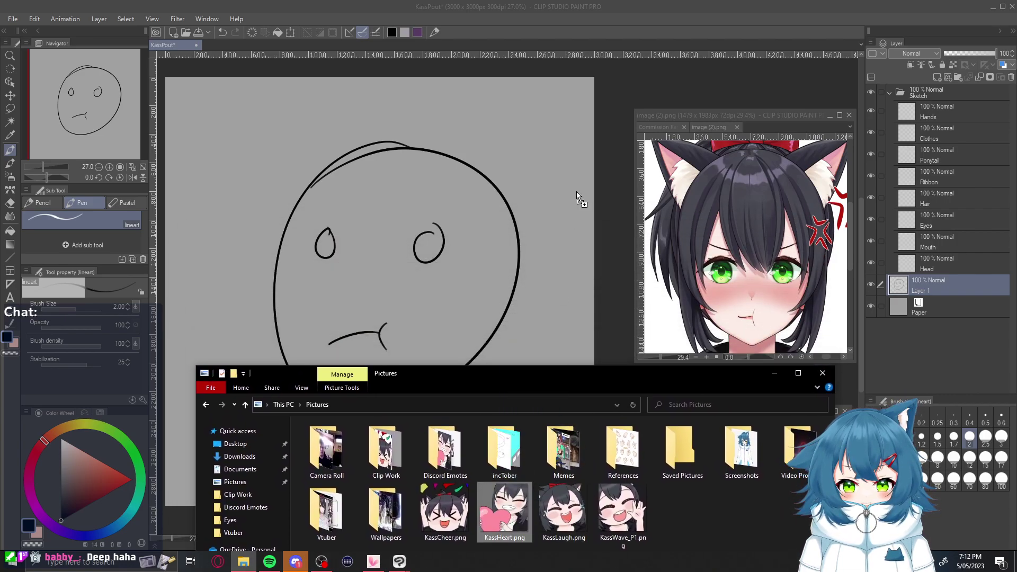
drag(633, 390, 655, 116)
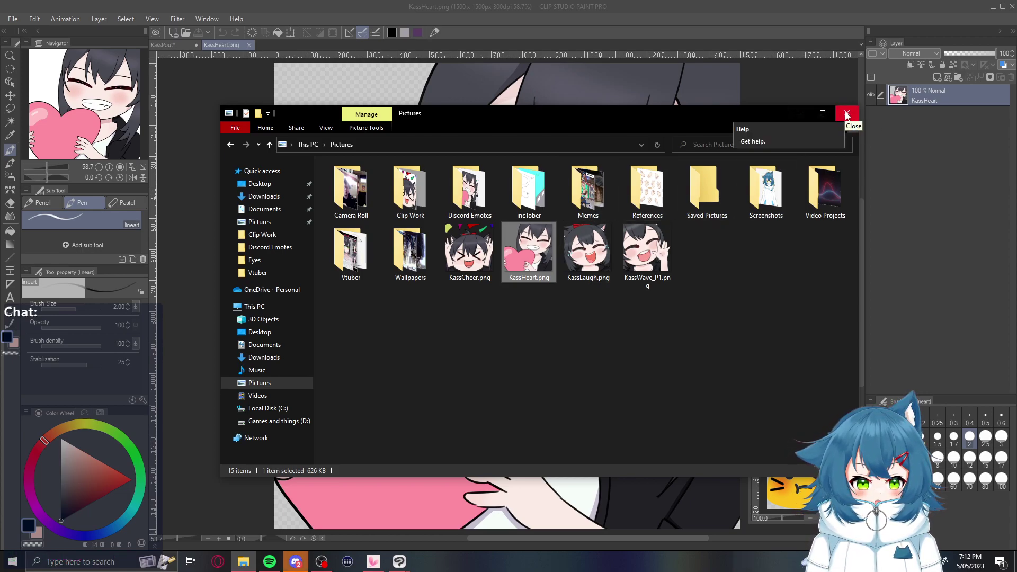
click(804, 115)
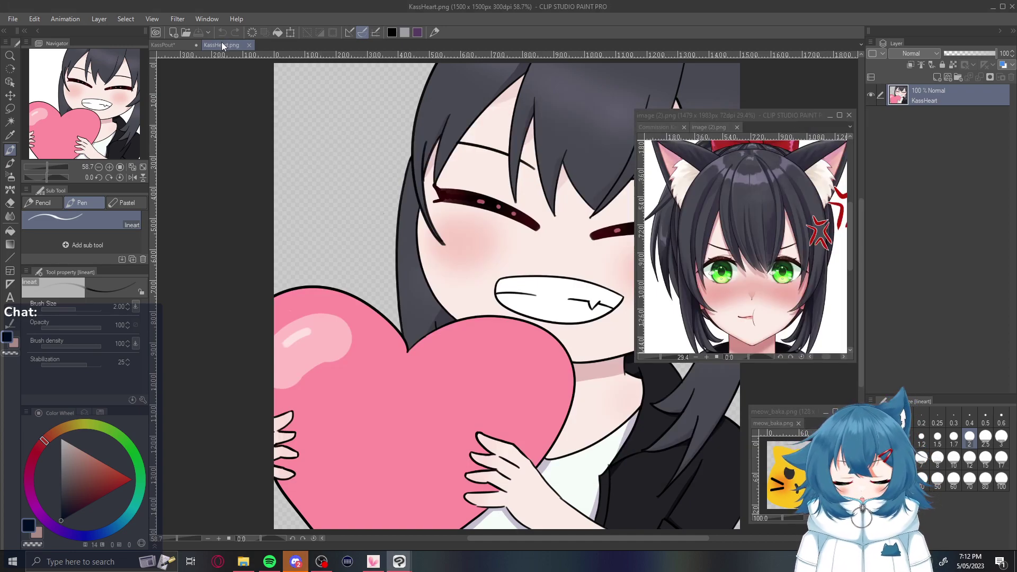
Detach KassHeart.png into a floating window and zoom it out to 36.7%, framed on the character's face
drag(222, 45, 468, 152)
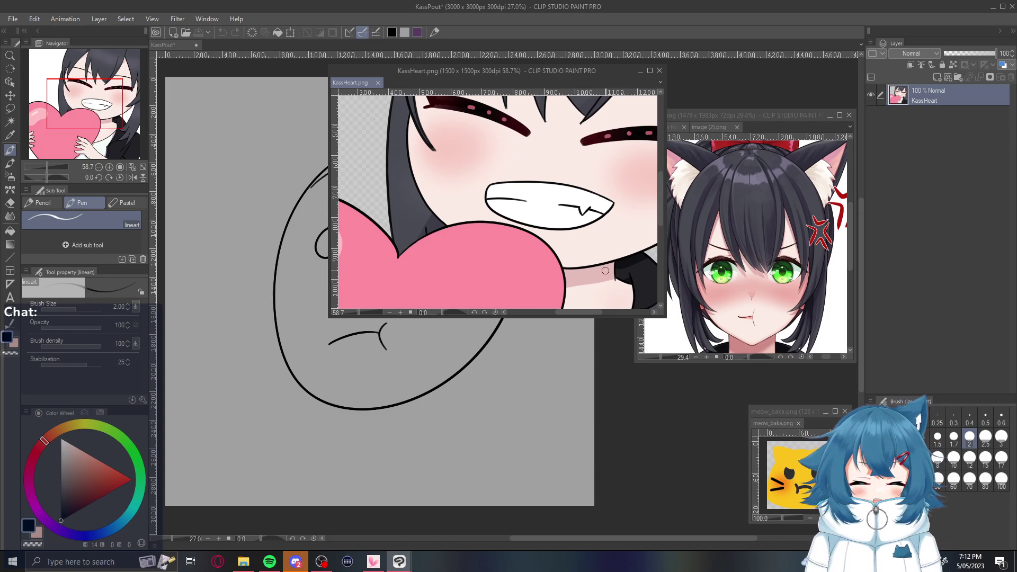
scroll(603, 310, down, 3)
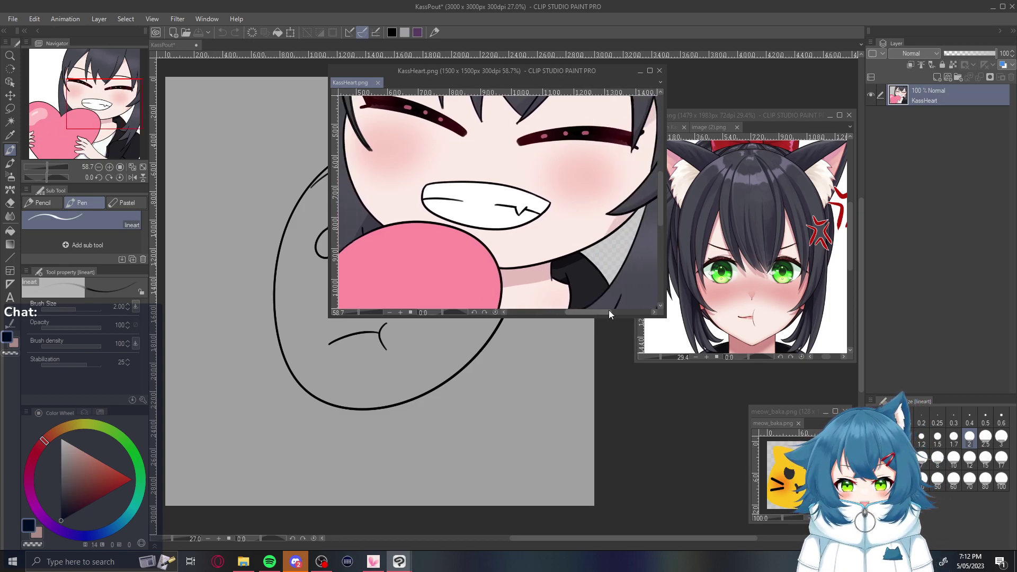
scroll(612, 215, down, 1)
drag(564, 310, 570, 310)
scroll(557, 192, down, 1)
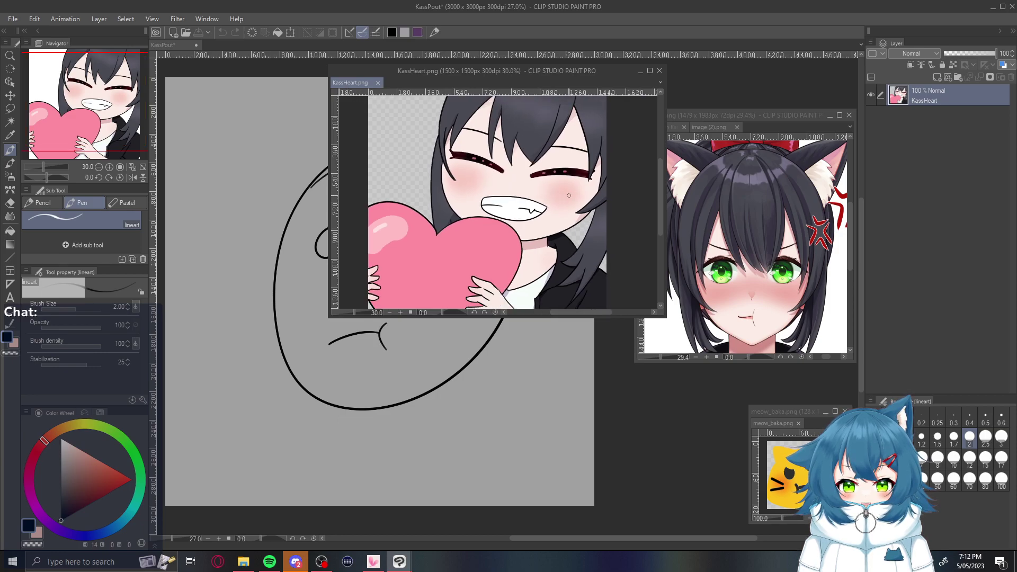
scroll(634, 213, up, 1)
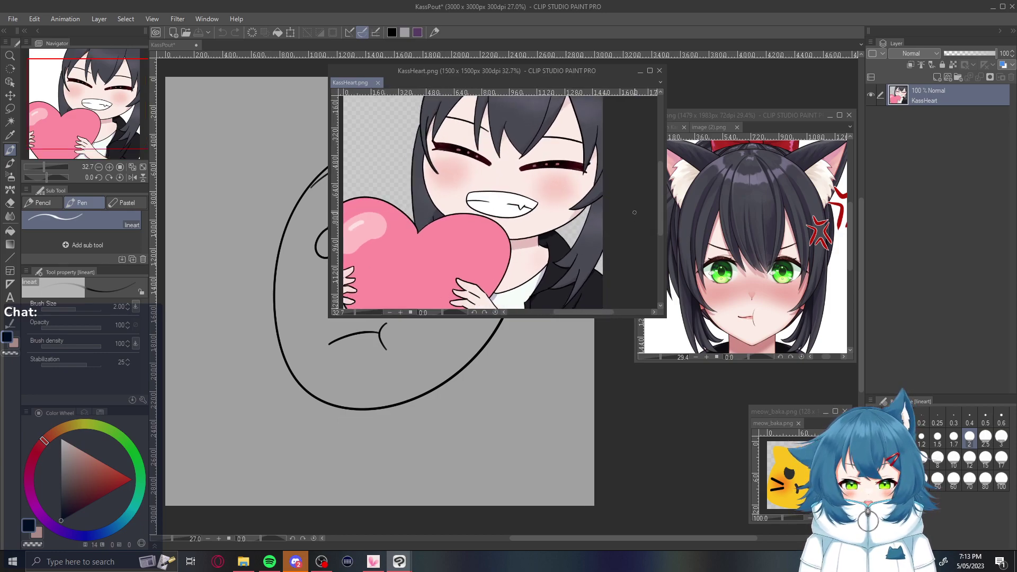
scroll(634, 213, up, 1)
drag(662, 212, 660, 201)
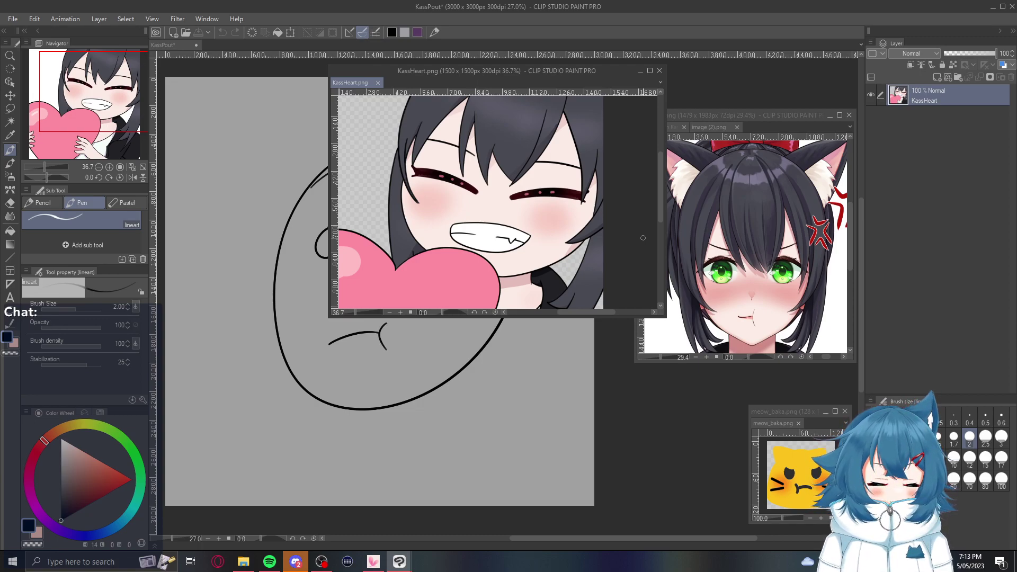
Shrink the floating KassHeart.png window, zoom it out to 30.0%, and arrange it beside the canvas with the image (2).png window above it
mouse_move(484, 71)
mouse_down()
mouse_move(657, 120)
mouse_move(431, 116)
mouse_move(635, 151)
mouse_move(683, 129)
mouse_move(416, 170)
mouse_up()
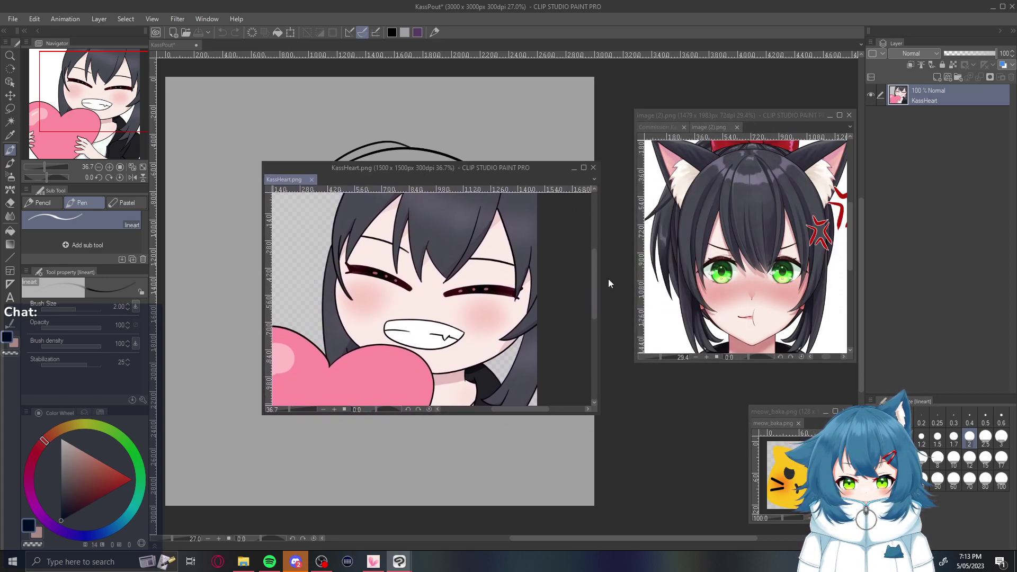
drag(599, 276, 510, 286)
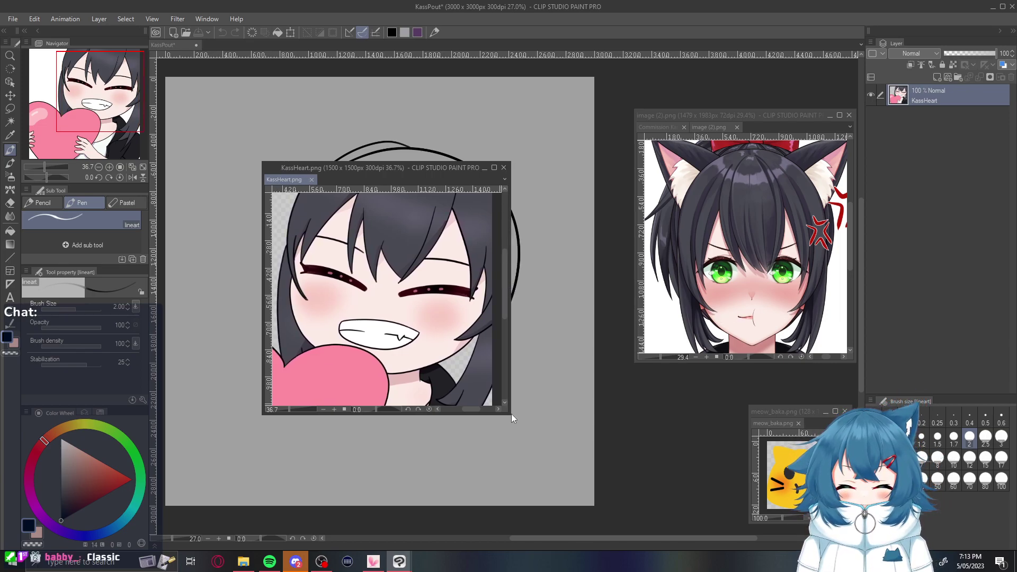
drag(511, 414, 481, 392)
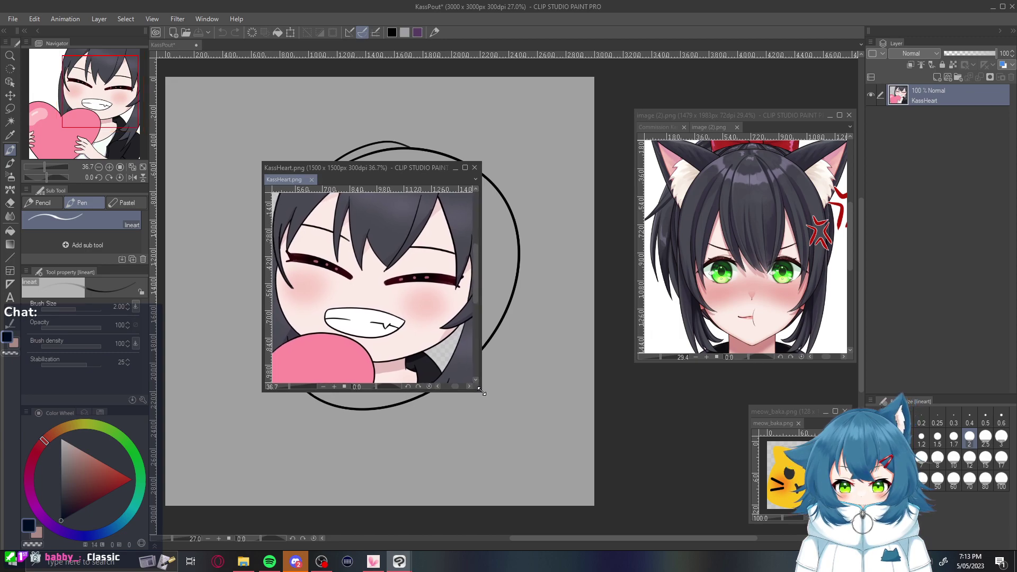
scroll(378, 321, down, 2)
drag(370, 172, 711, 295)
drag(746, 112, 762, 33)
drag(694, 303, 672, 281)
Dock meow_baka.png alongside KassHeart.png in the same floating window, zoom it in to 133.1%, and bring KassHeart.png back into view
drag(808, 412, 552, 246)
drag(699, 279, 755, 273)
drag(533, 244, 704, 272)
mouse_move(733, 288)
mouse_down()
mouse_move(693, 294)
mouse_move(557, 260)
mouse_move(656, 298)
mouse_move(714, 290)
mouse_up()
key(ctrl+plus)
key(ctrl+plus)
key(ctrl+plus)
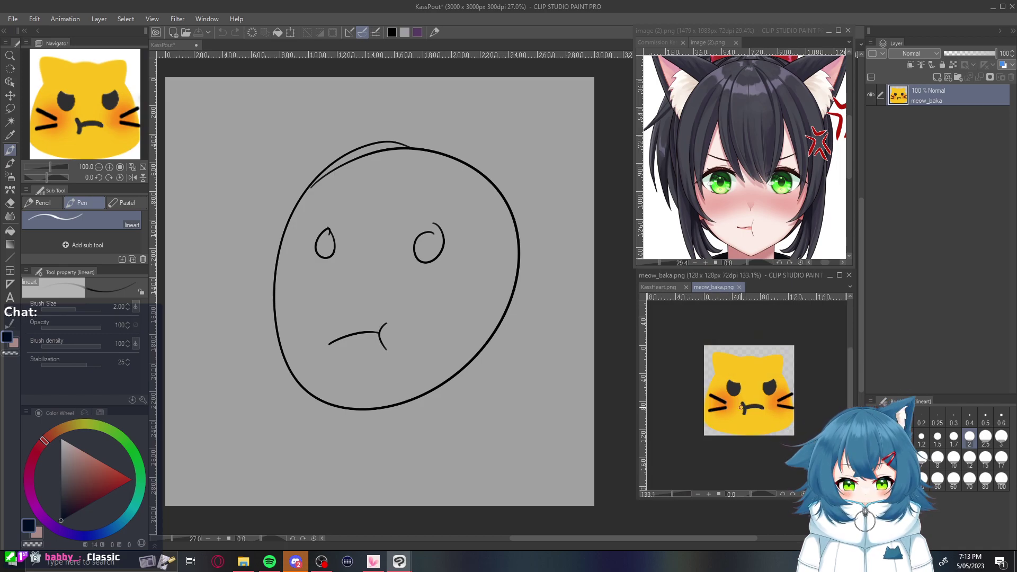
click(659, 288)
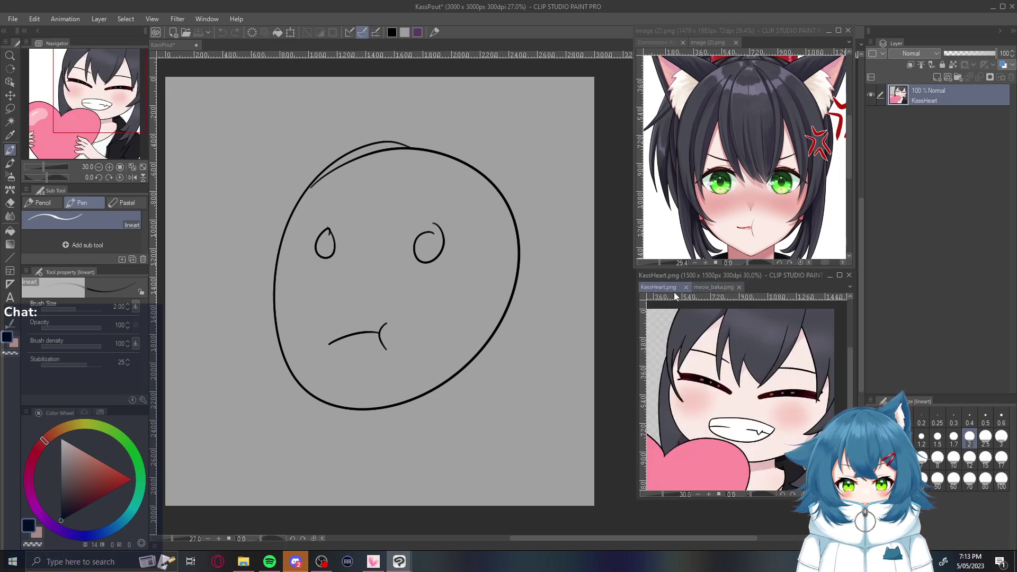
Return to the KassPout canvas and draw a wide, upward-curving chin line on the Head layer along the bottom of the rough face
click(555, 244)
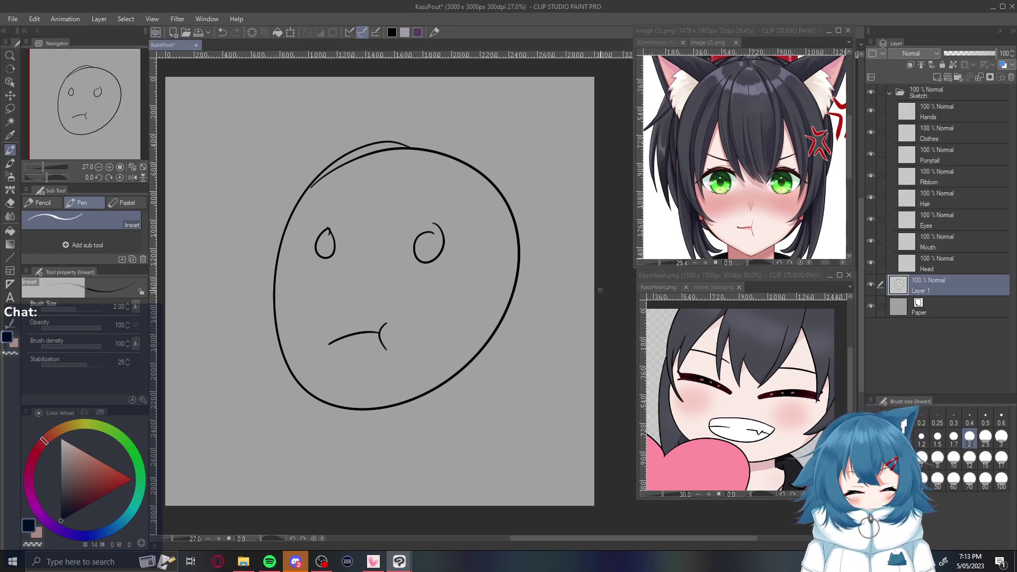
click(950, 257)
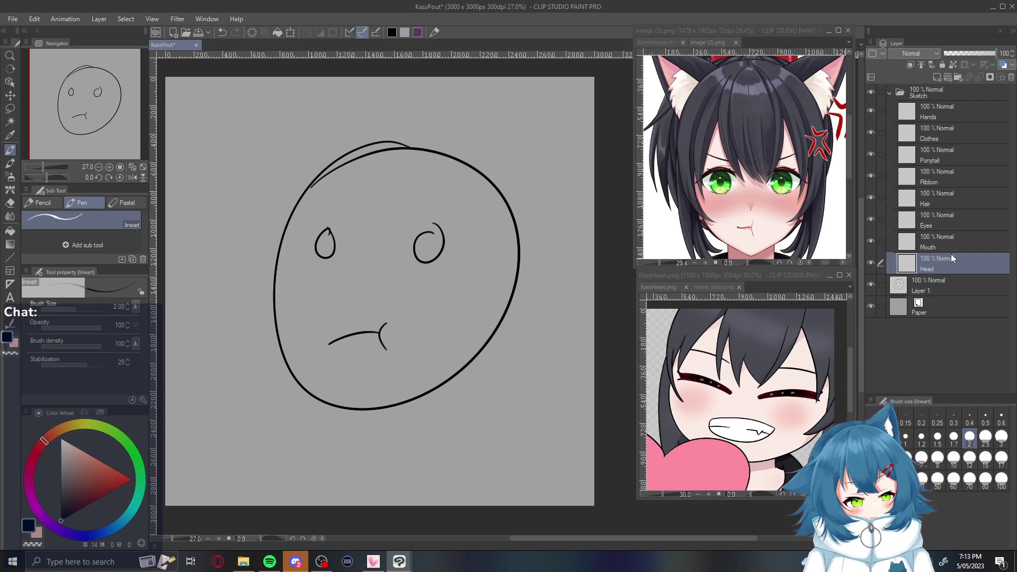
drag(271, 389, 482, 402)
key(ctrl+z)
mouse_move(266, 393)
mouse_down()
mouse_move(375, 400)
mouse_move(520, 360)
mouse_up()
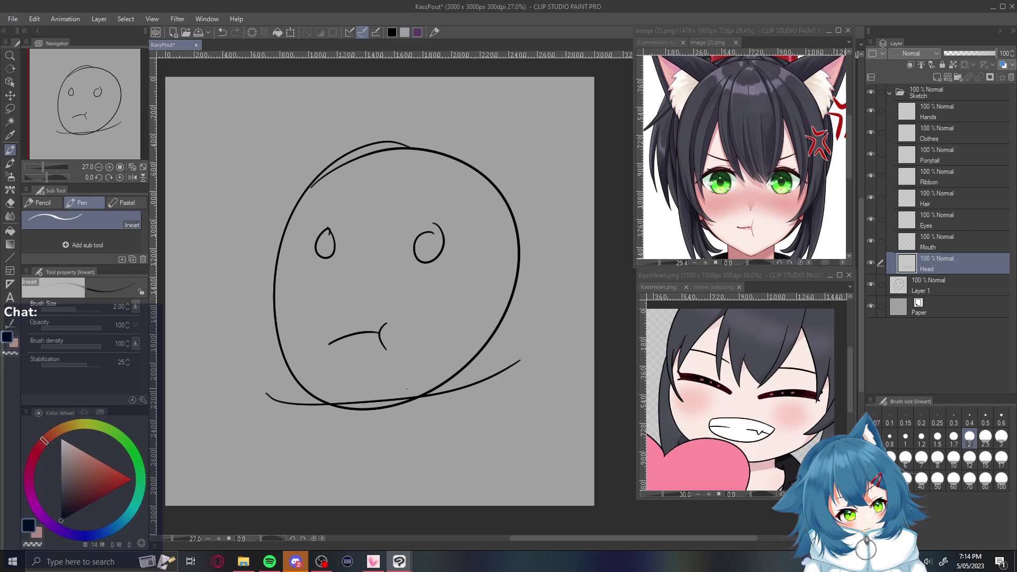
key(ctrl+z)
mouse_move(252, 382)
mouse_down()
mouse_move(305, 402)
mouse_move(520, 368)
mouse_up()
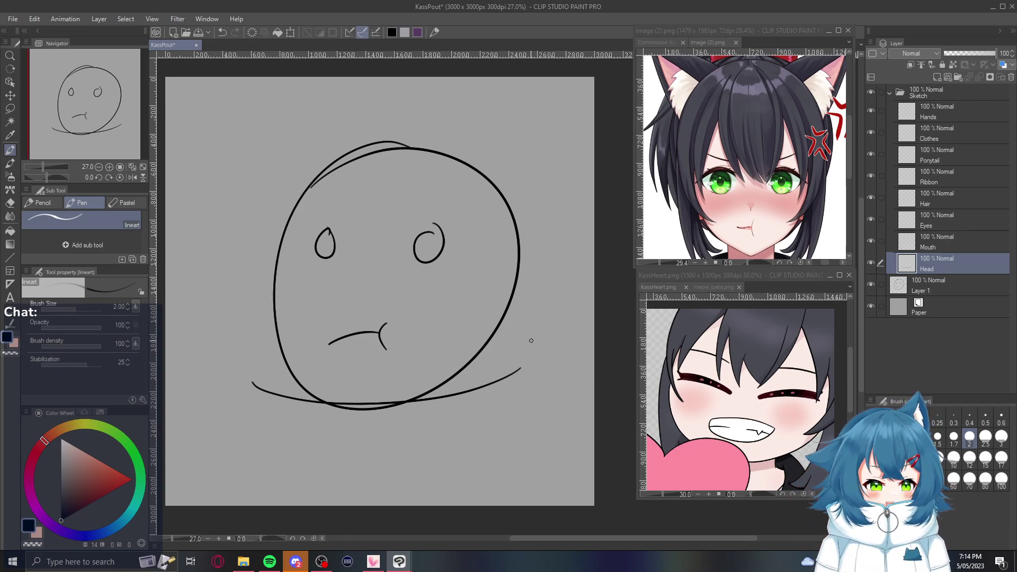
key(ctrl+z)
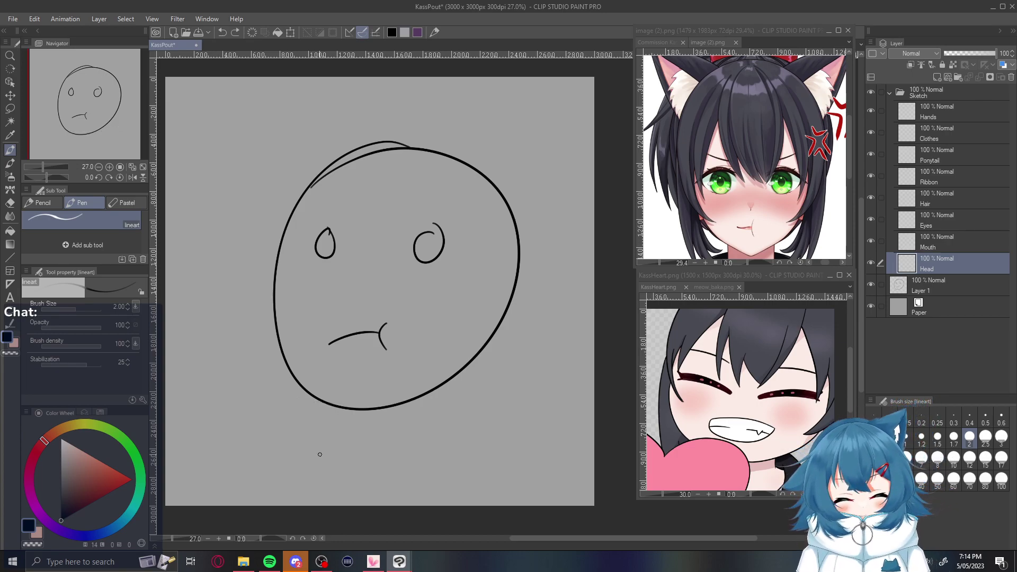
mouse_move(273, 391)
mouse_down()
mouse_move(460, 406)
mouse_move(538, 367)
mouse_up()
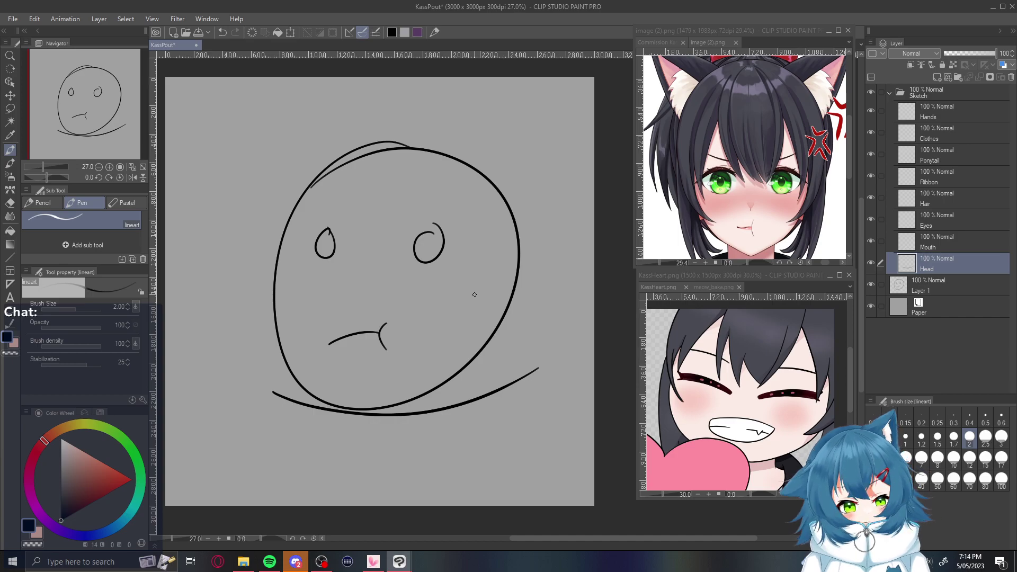
Flip the chin line horizontally and shift it left under the rough face
click(289, 34)
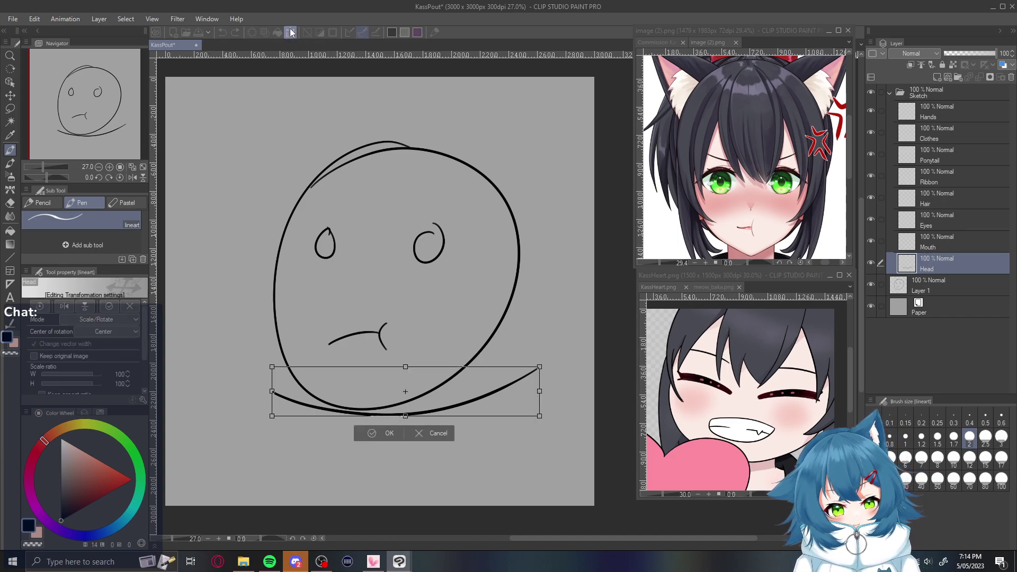
click(64, 307)
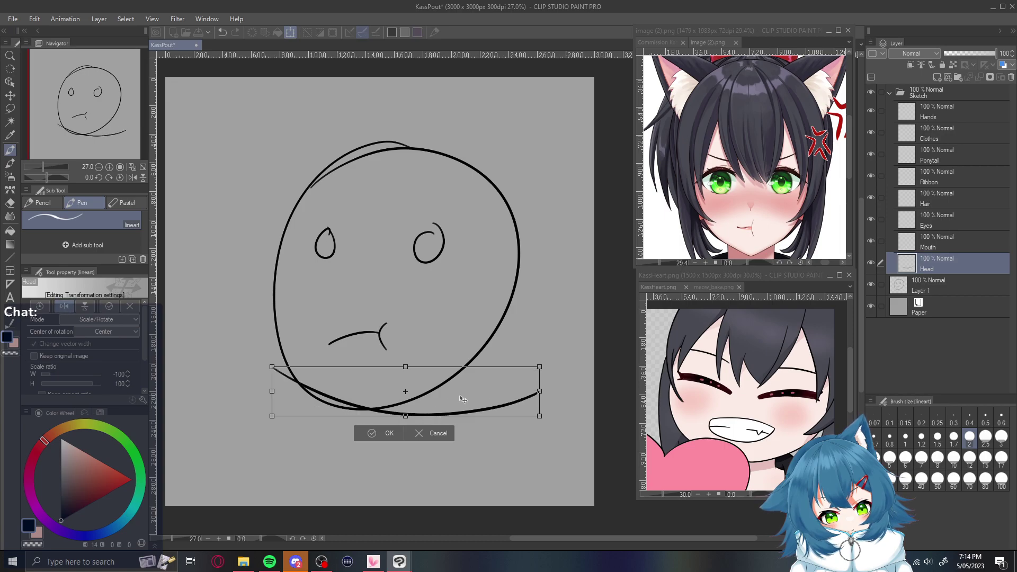
drag(520, 413, 469, 412)
click(337, 433)
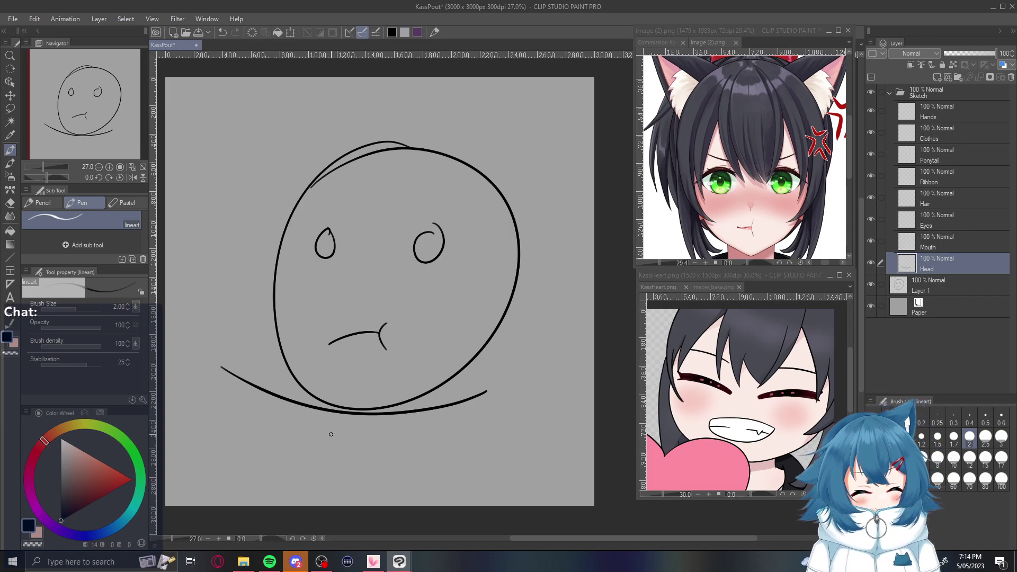
Select the Mouth layer and set the lineart pen's brush size to 5.00, testing the thickness with a mouth stroke
click(956, 243)
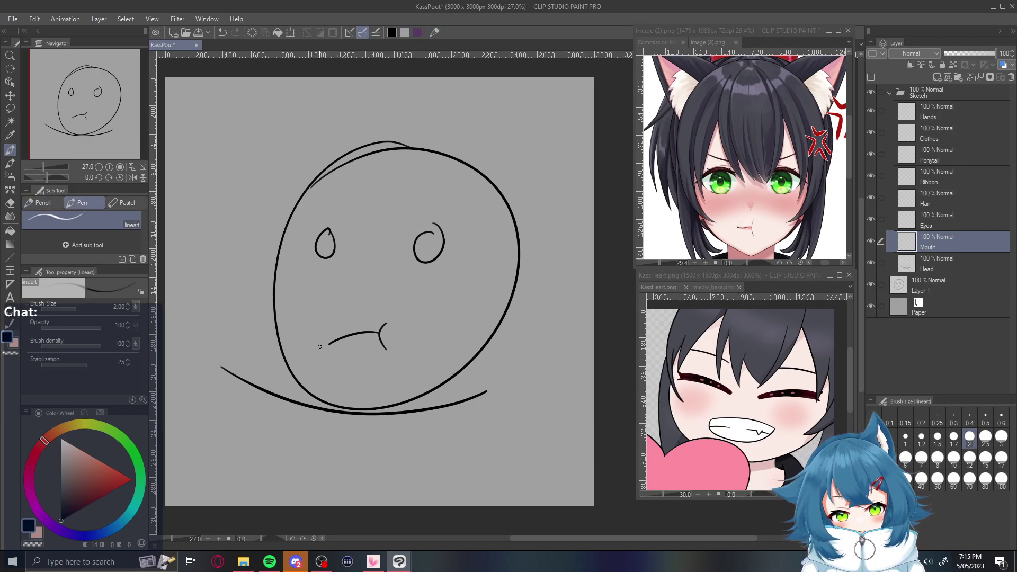
key(bracketright)
key(bracketright)
key(bracketright)
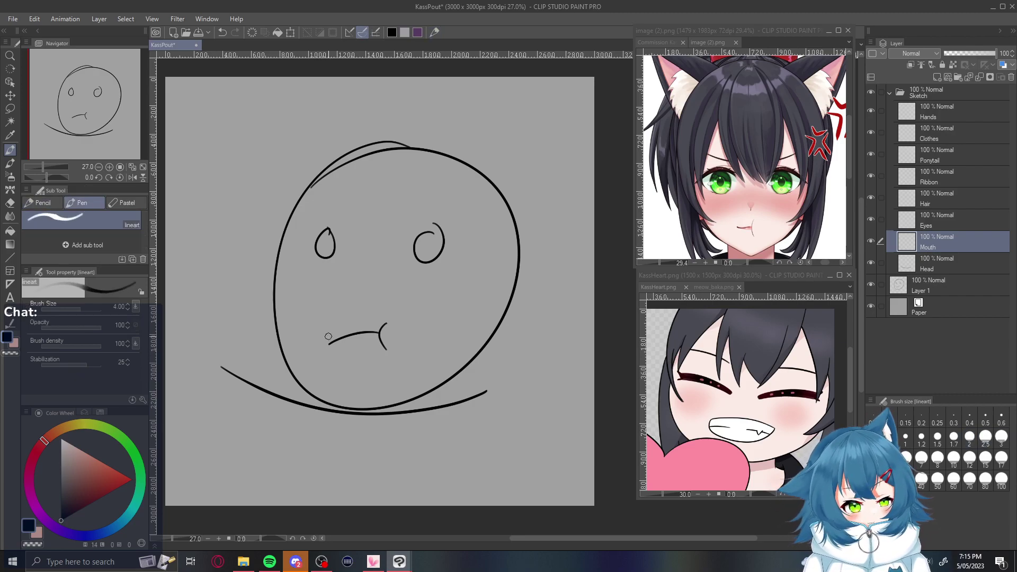
key(bracketright)
key(bracketright)
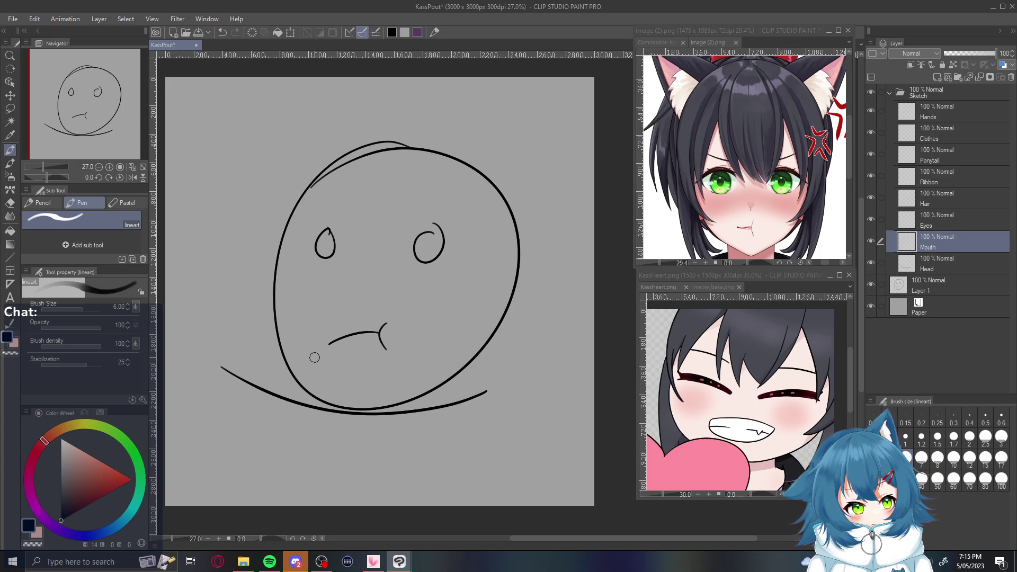
drag(308, 354, 402, 348)
key(ctrl+z)
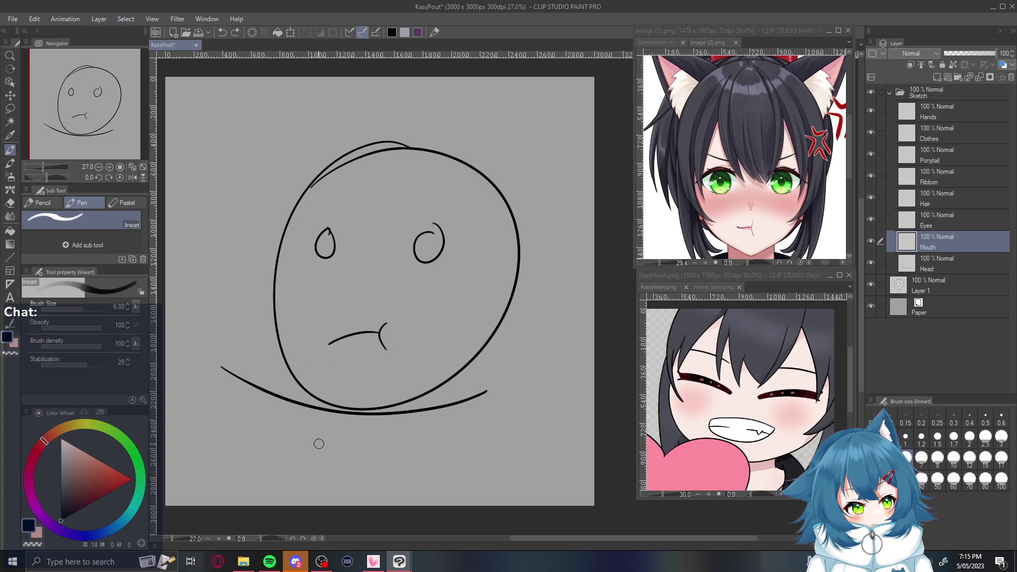
key(bracketleft)
click(311, 355)
drag(315, 356, 386, 350)
key(ctrl+z)
mouse_move(303, 357)
mouse_down()
mouse_move(355, 349)
mouse_move(392, 374)
mouse_move(375, 329)
mouse_up()
key(ctrl+z)
key(ctrl+z)
key(ctrl+z)
Draw the pouting mouth with a short vertical curve and an arched line meeting it from the left, and hide Layer 1's rough sketch
mouse_move(382, 379)
mouse_down()
mouse_move(377, 335)
mouse_move(377, 358)
mouse_up()
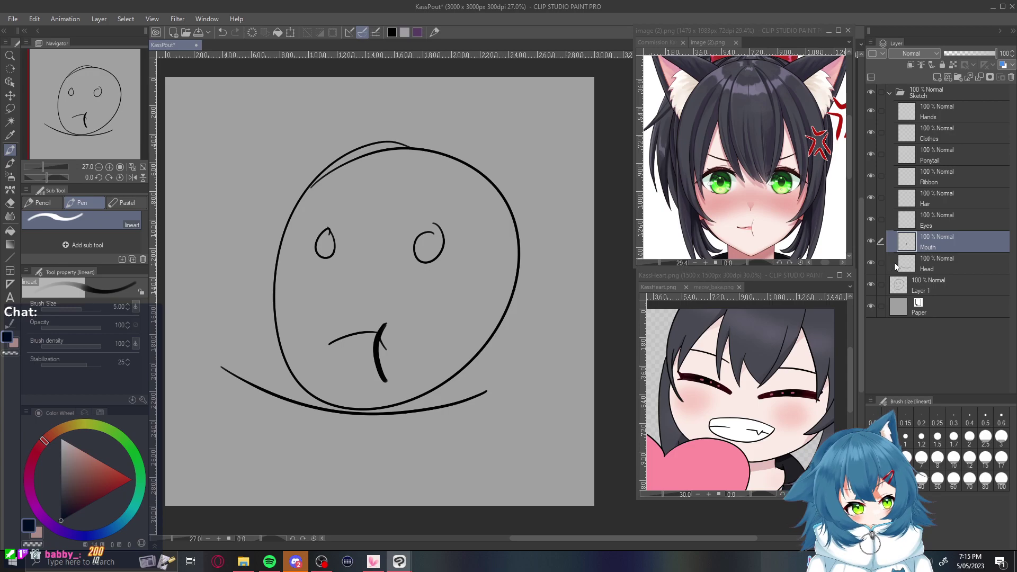
click(870, 286)
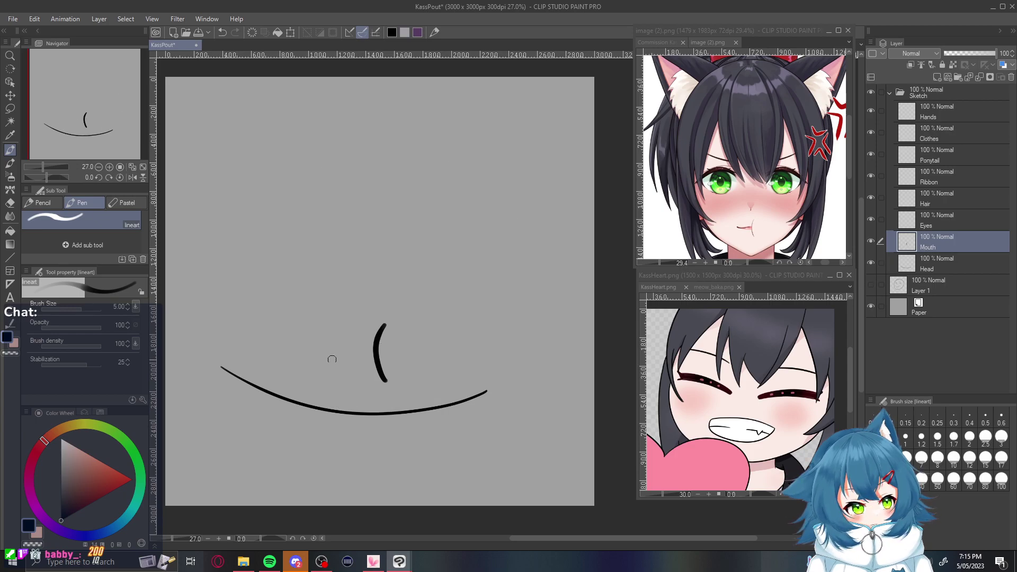
drag(307, 353, 377, 350)
key(ctrl+z)
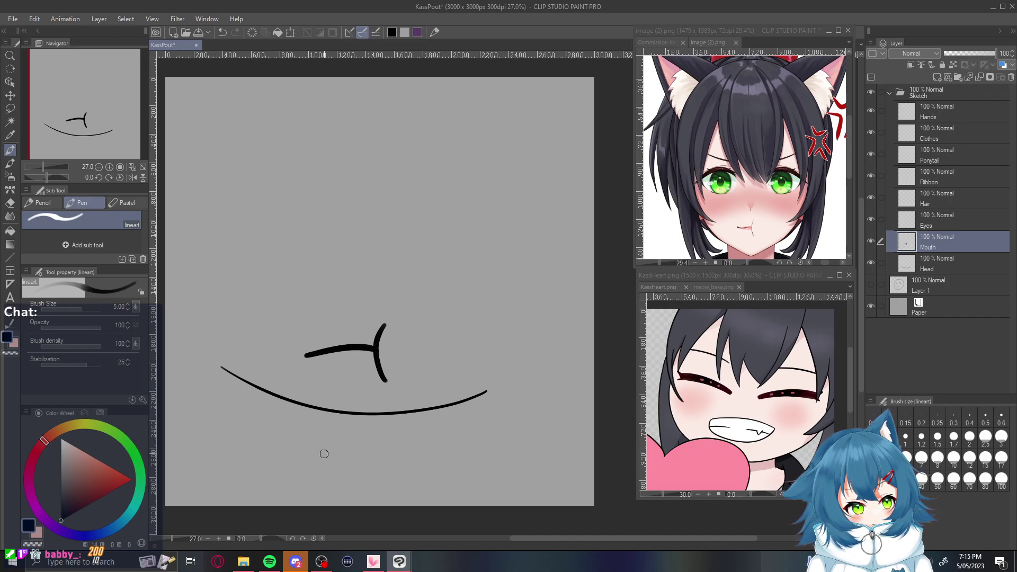
On the Eyes layer, draw the right-hand eye's arched upper lid and its curved outer edge
click(950, 219)
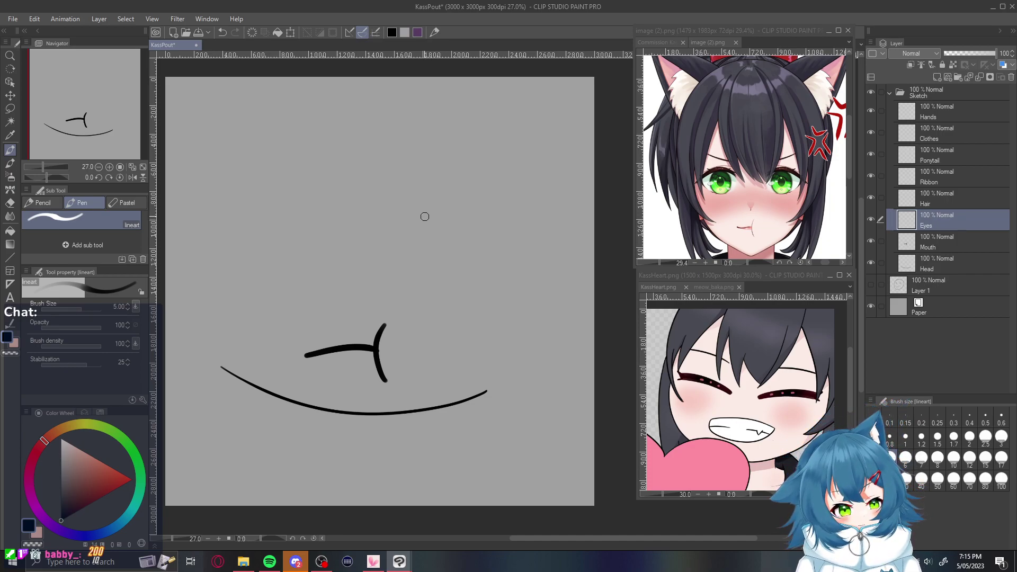
drag(411, 218, 496, 222)
key(ctrl+z)
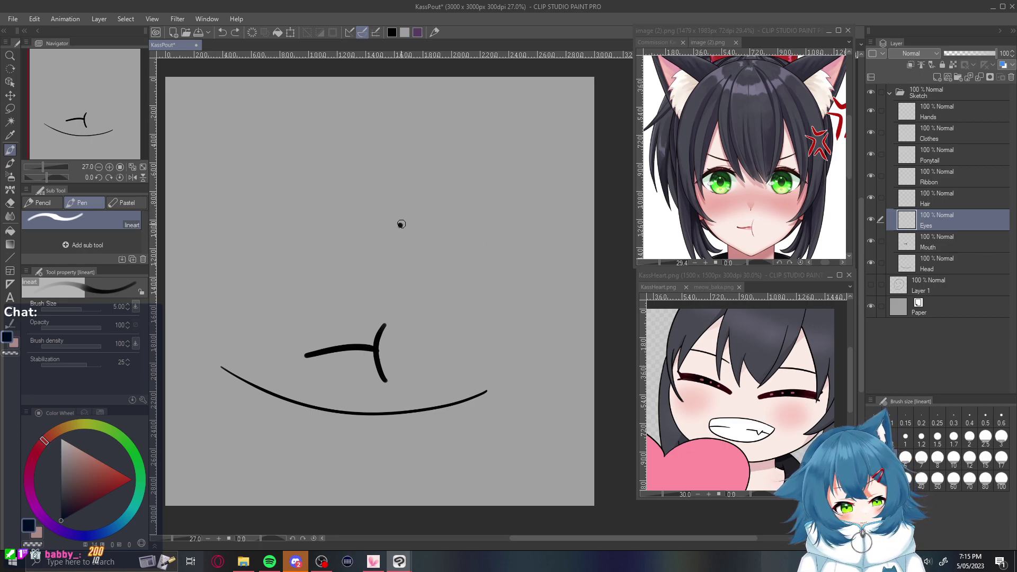
drag(400, 224, 526, 236)
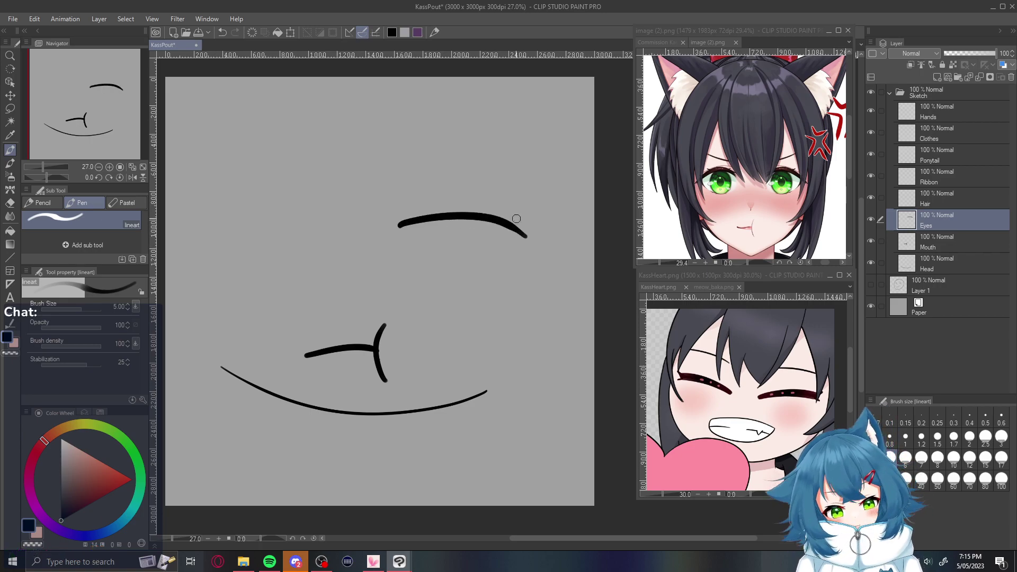
drag(509, 231, 508, 271)
key(ctrl+z)
mouse_move(512, 228)
mouse_down()
mouse_move(518, 242)
mouse_move(503, 272)
mouse_up()
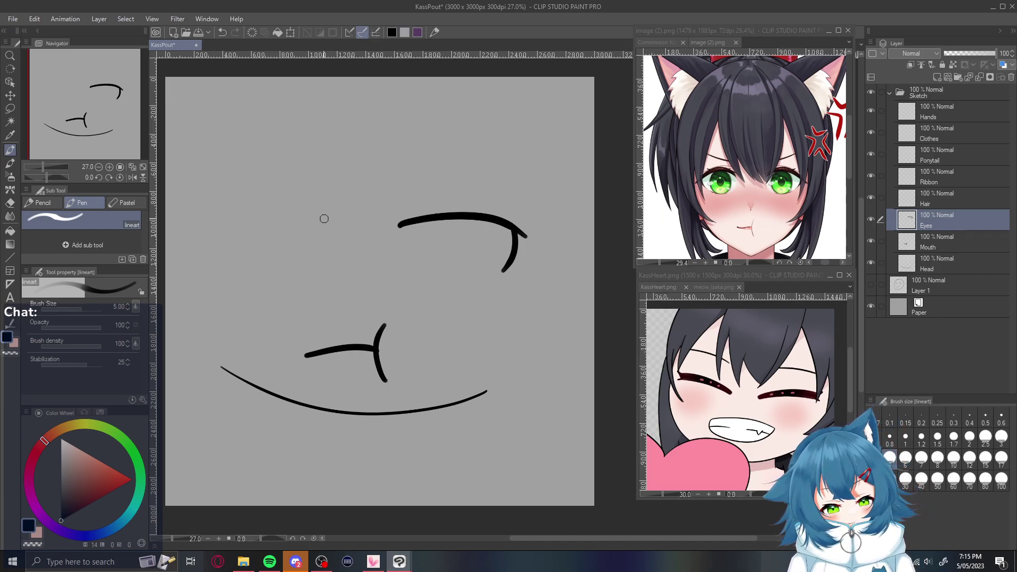
Draw the left-hand eye's upper lid and outer edge, and add an oval iris beneath each lid
mouse_move(329, 221)
mouse_down()
mouse_move(247, 220)
mouse_move(262, 254)
mouse_up()
key(ctrl+z)
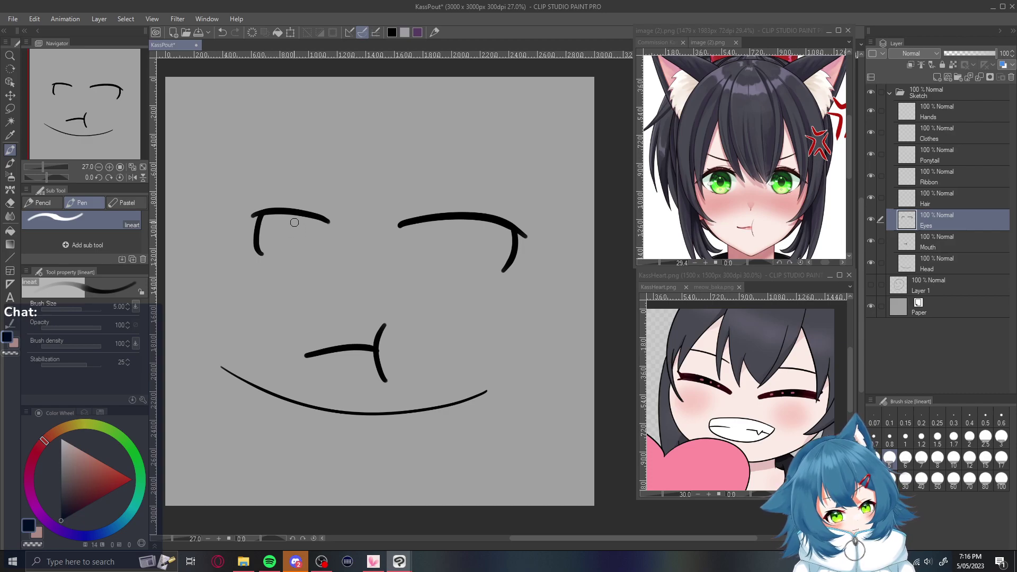
mouse_move(302, 216)
mouse_down()
mouse_move(286, 255)
mouse_move(316, 222)
mouse_move(296, 218)
mouse_up()
mouse_move(445, 220)
mouse_down()
mouse_move(426, 251)
mouse_move(467, 235)
mouse_move(448, 221)
mouse_up()
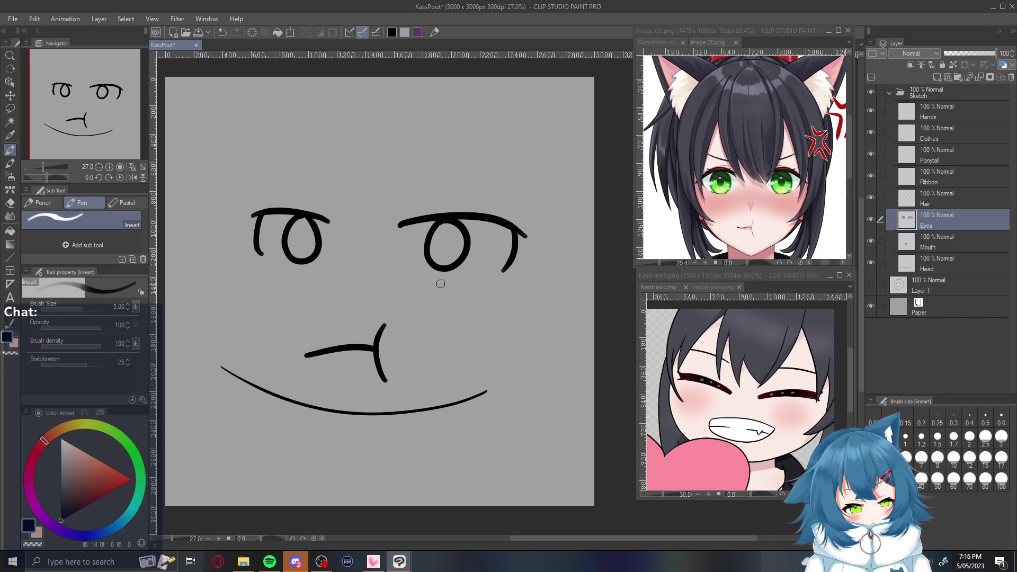
On the Hair layer, draw two long curved bang strands running down between the eyes with the brush size set to 4.00
click(953, 200)
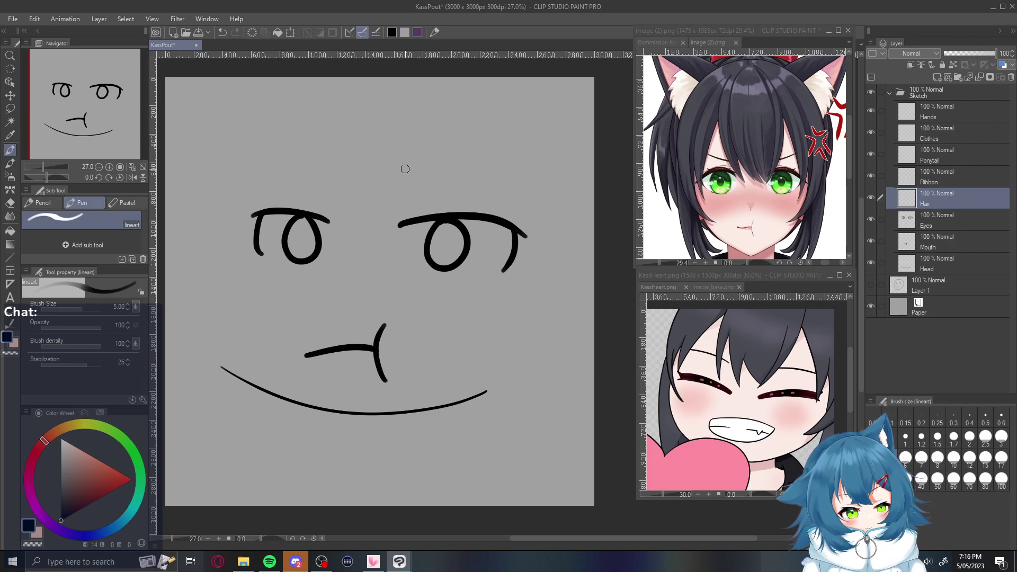
key(bracketleft)
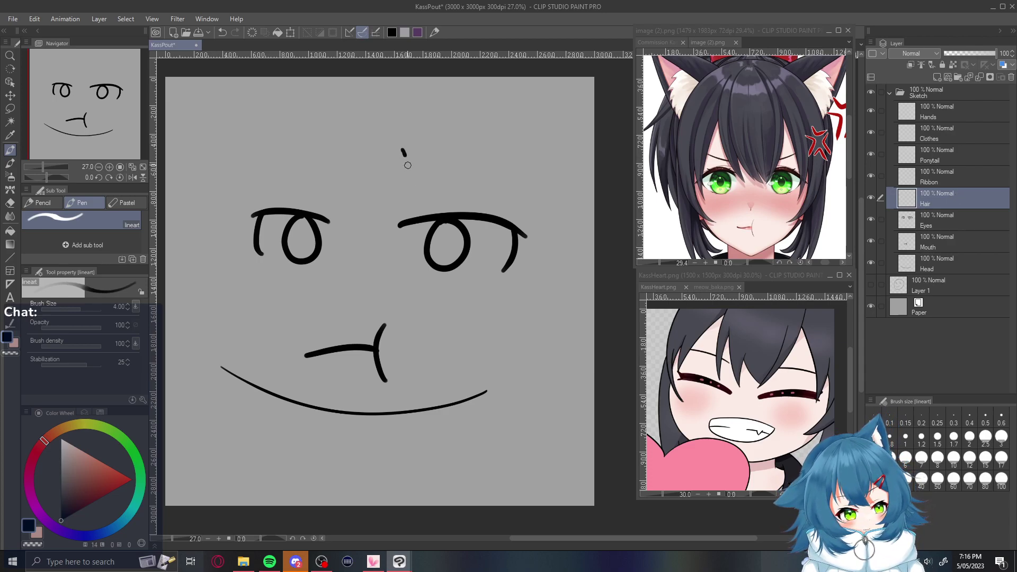
drag(402, 150, 374, 263)
key(ctrl+z)
mouse_move(409, 137)
mouse_down()
mouse_move(401, 234)
mouse_move(381, 267)
mouse_move(346, 104)
mouse_up()
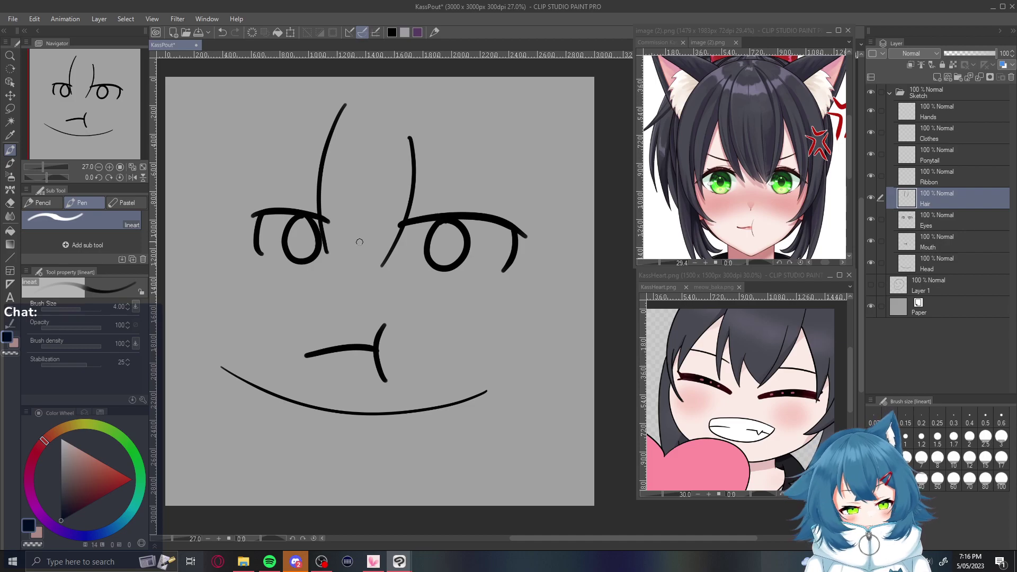
key(ctrl+z)
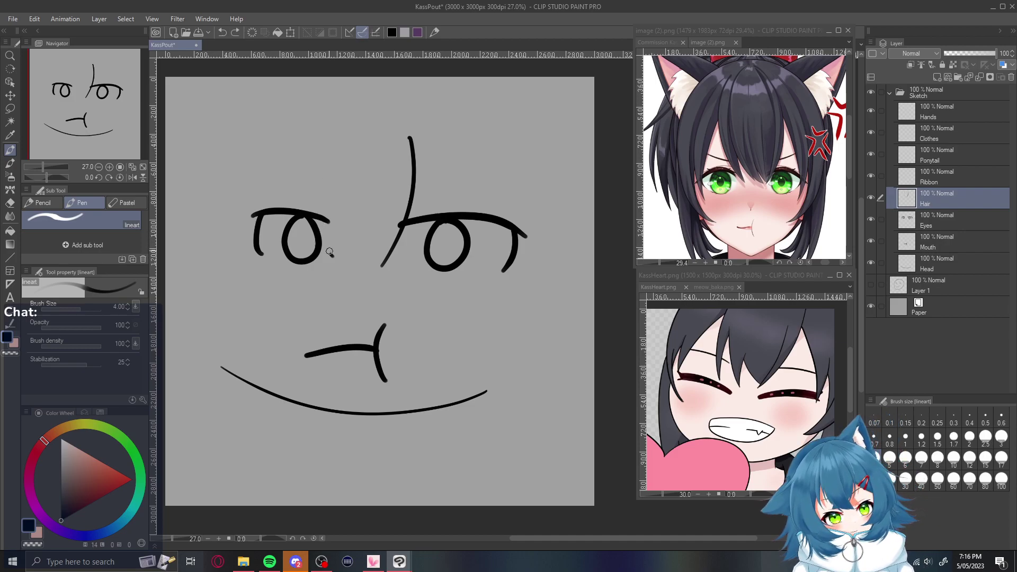
drag(330, 254, 329, 137)
key(ctrl+z)
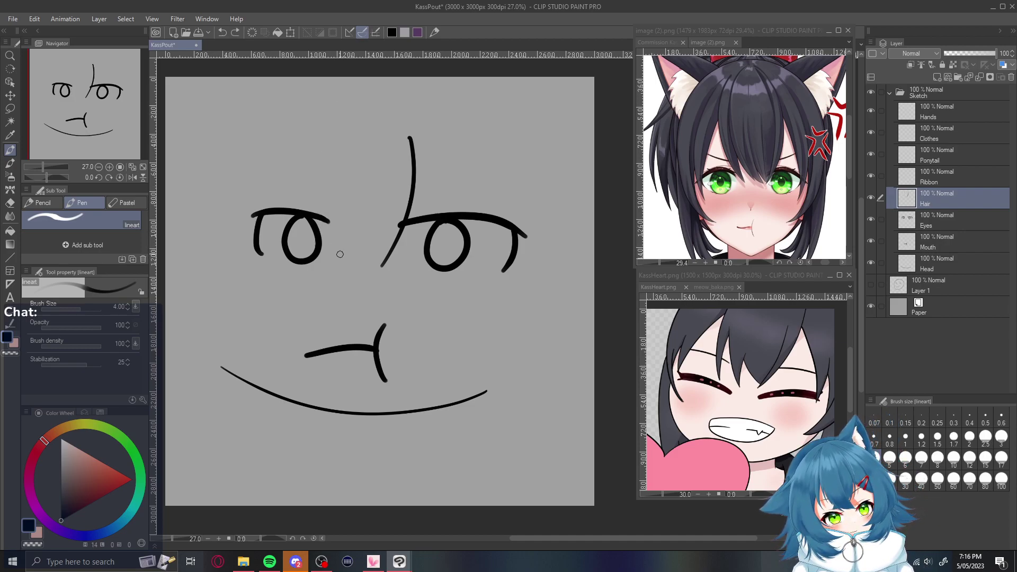
drag(331, 255, 367, 101)
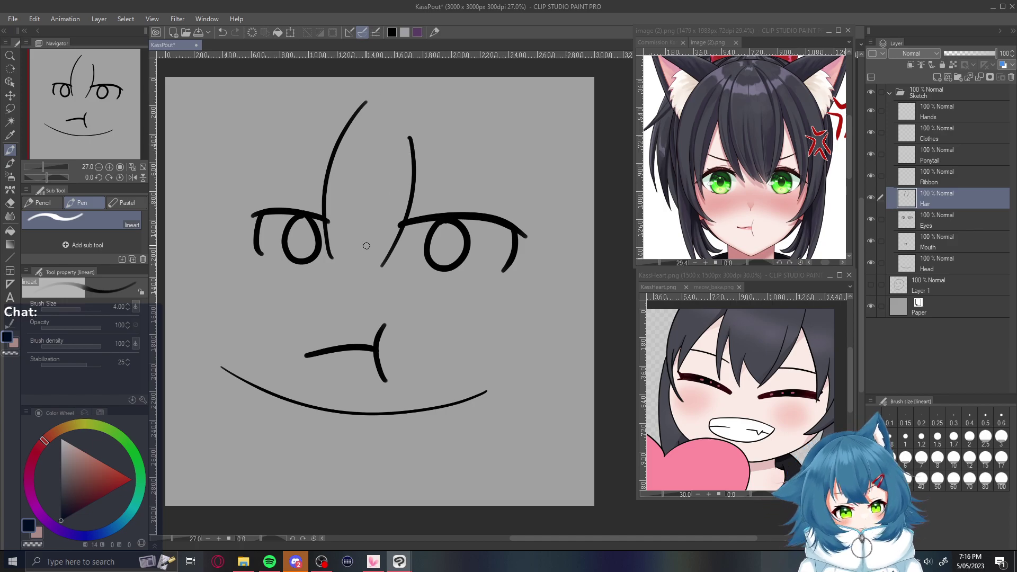
drag(234, 214, 260, 298)
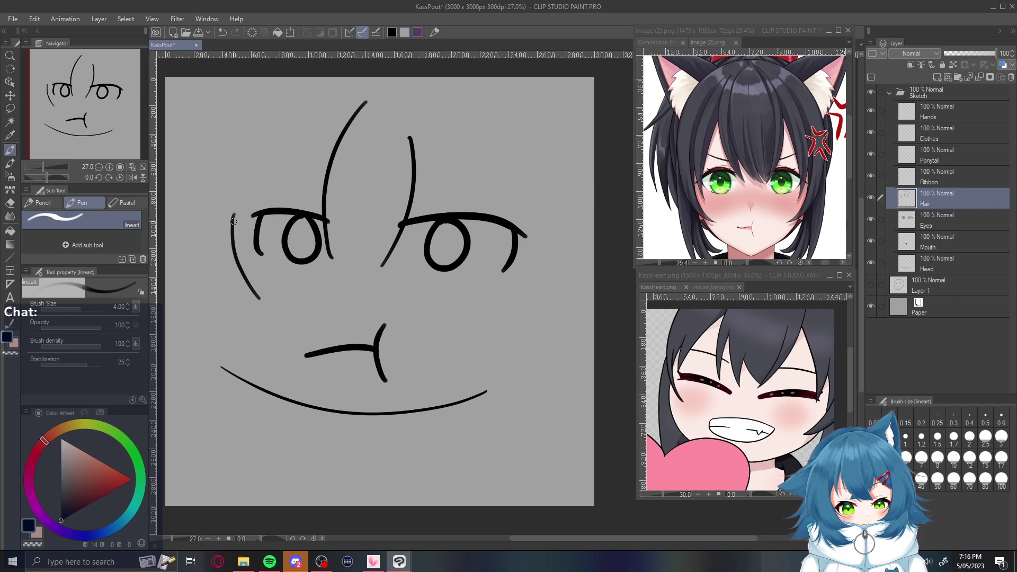
drag(234, 222, 345, 126)
key(ctrl+z)
mouse_move(233, 221)
mouse_down()
mouse_move(249, 186)
mouse_move(352, 108)
mouse_up()
key(ctrl+z)
key(ctrl+z)
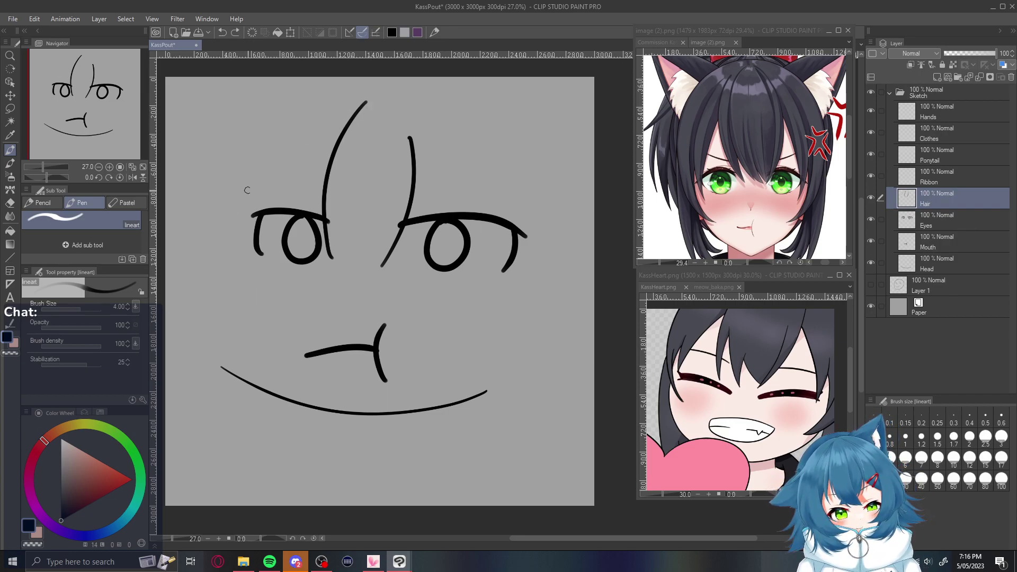
Draw a curved bang line sweeping outward above each eye, from the upper part of the left and right center strands
drag(238, 213, 349, 121)
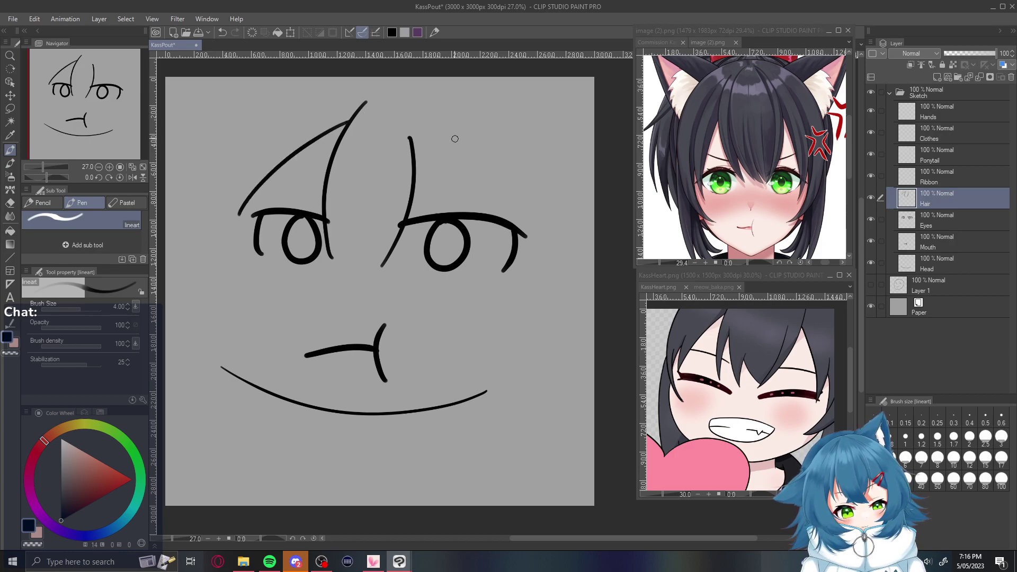
drag(408, 163, 506, 294)
key(ctrl+z)
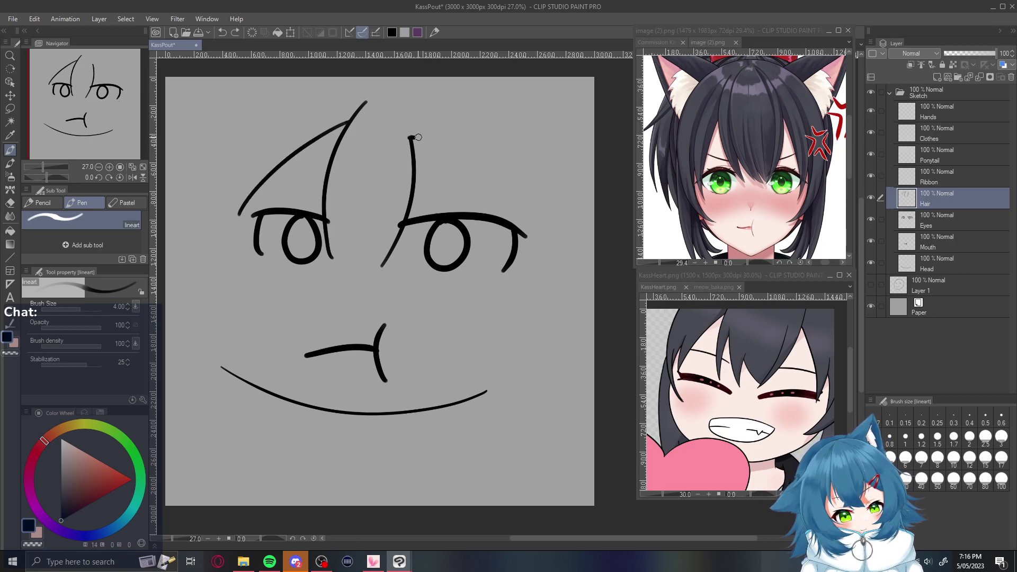
drag(409, 136, 523, 283)
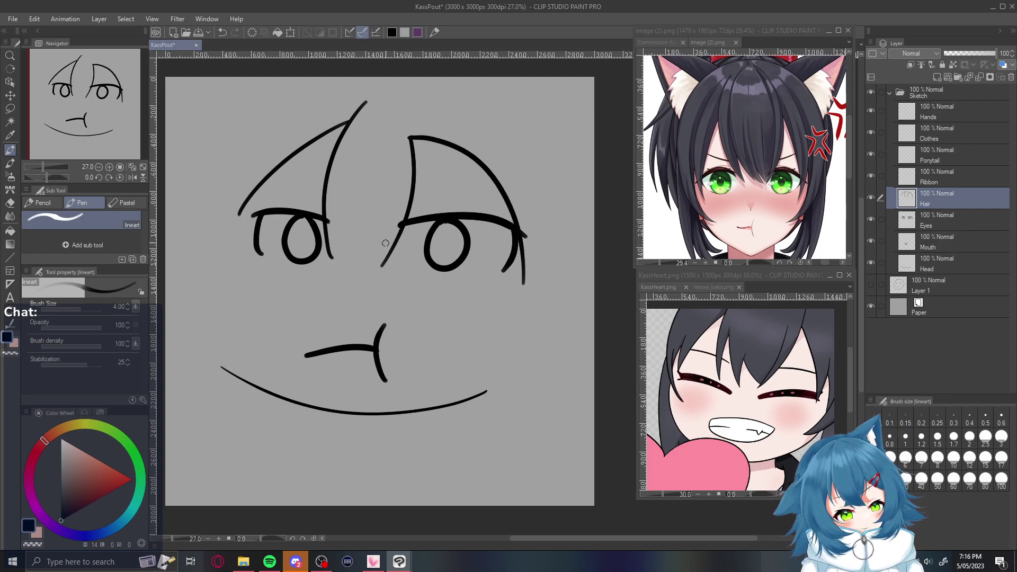
Fill the gap between the eyes with short pointed bang strands in a zigzag joining the two long strands
drag(380, 263, 398, 172)
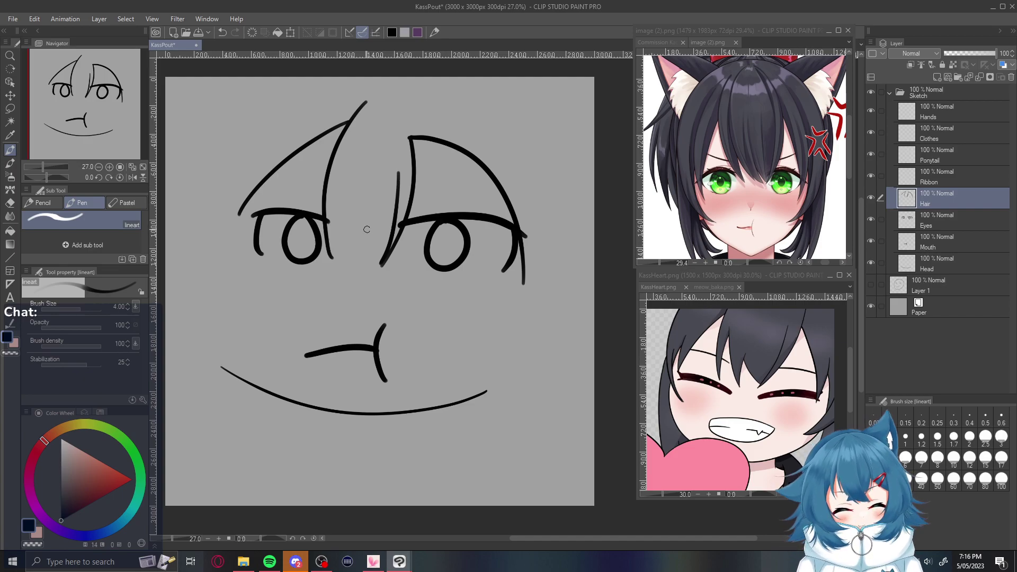
mouse_move(382, 264)
mouse_down()
mouse_move(349, 212)
mouse_move(337, 259)
mouse_up()
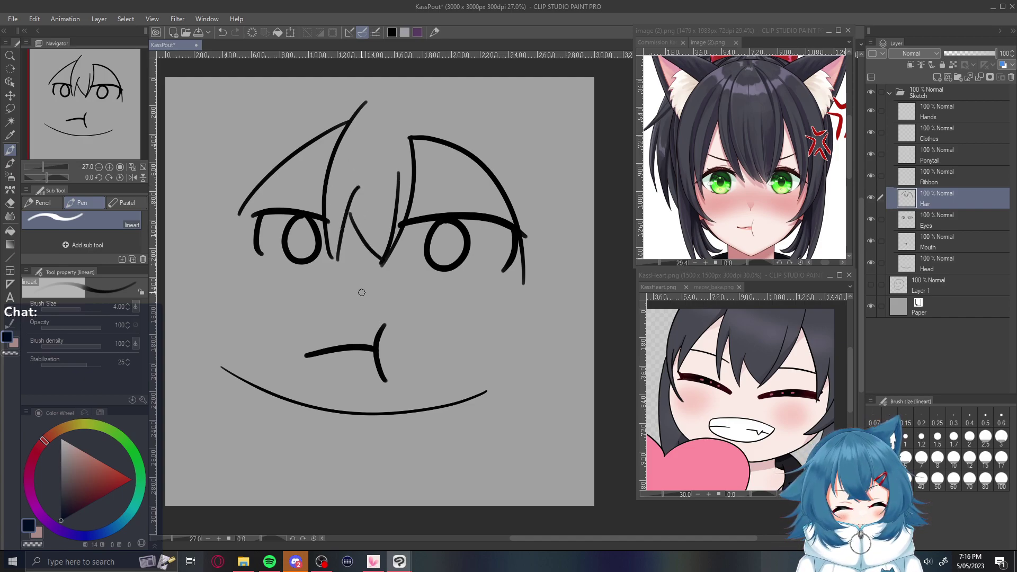
key(ctrl+z)
drag(358, 184, 355, 269)
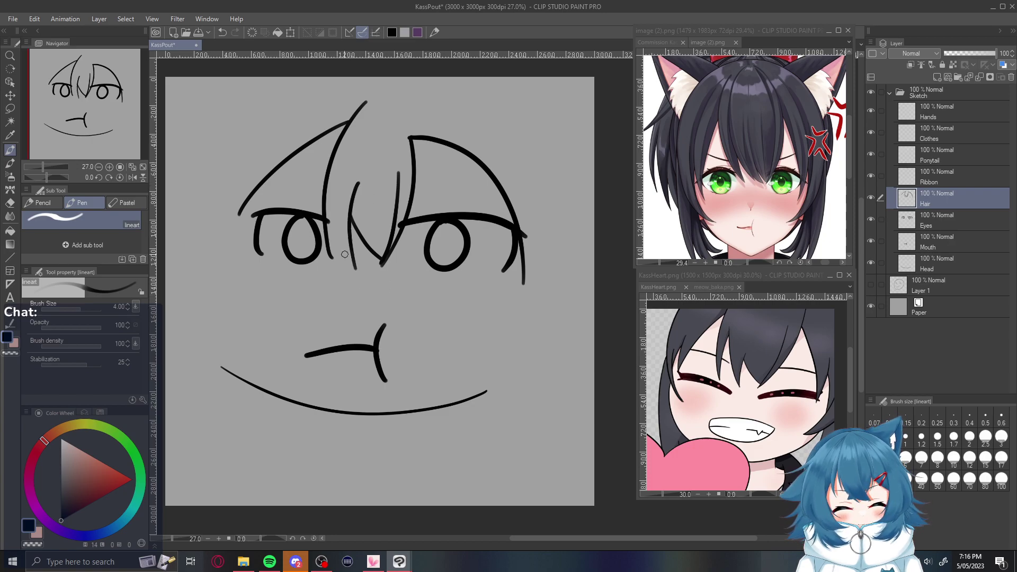
drag(339, 183, 330, 264)
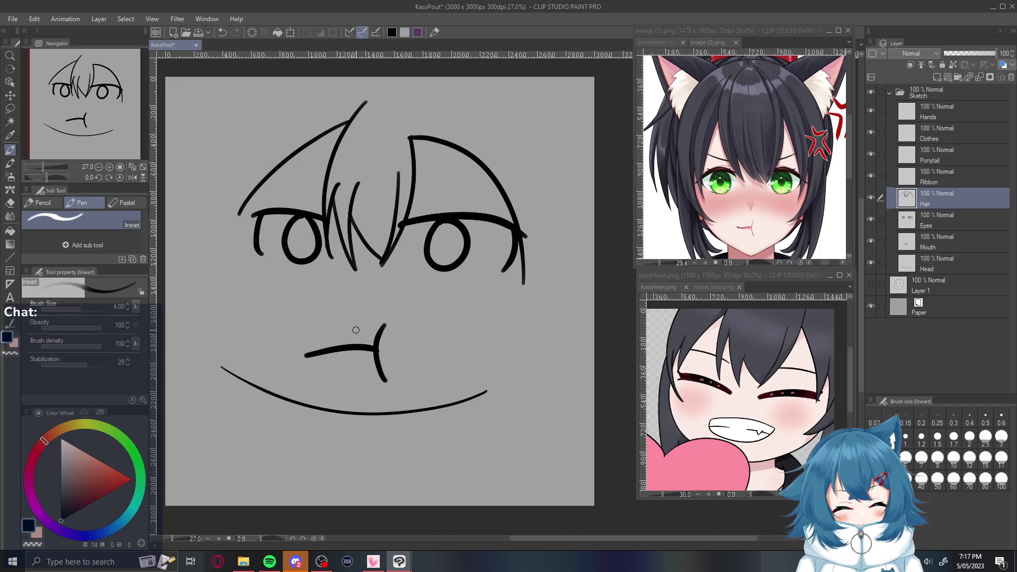
Draw jagged hair strands beside the right-hand eye, ending in a large pointed tuft that curves inward at cheek level
drag(522, 286, 547, 255)
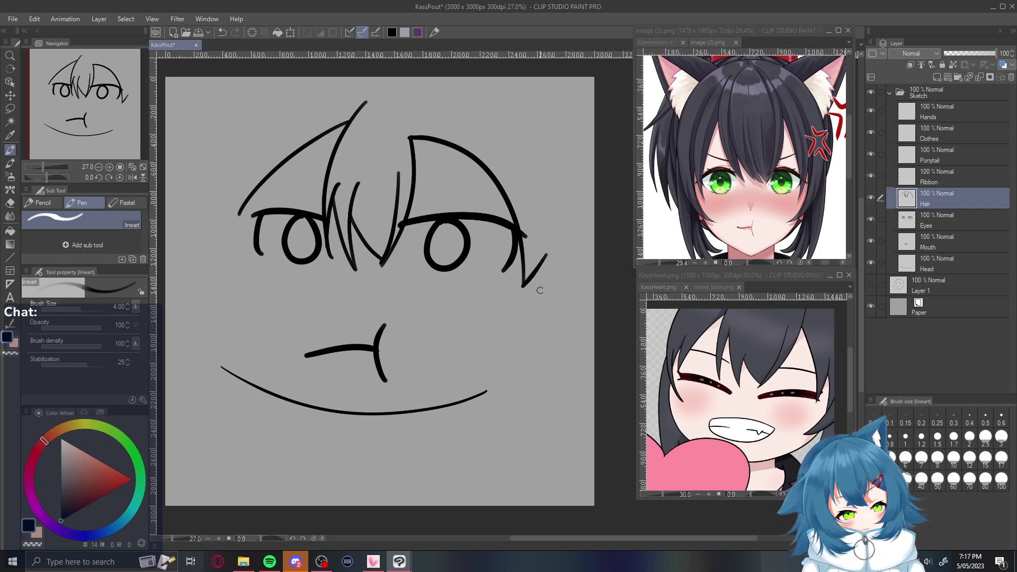
drag(540, 272, 530, 321)
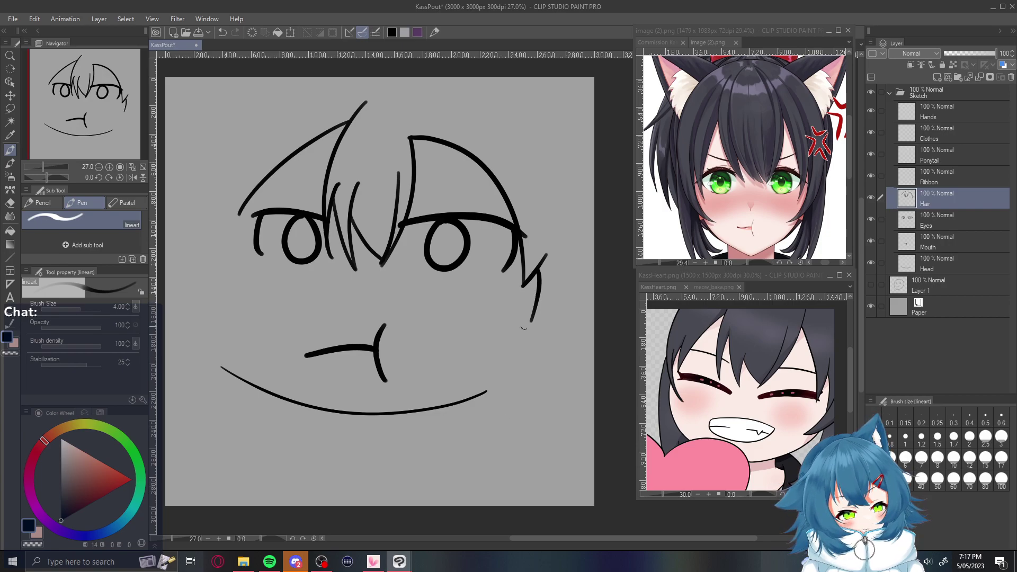
mouse_move(546, 297)
mouse_down()
mouse_move(485, 352)
mouse_move(571, 280)
mouse_up()
key(ctrl+z)
key(ctrl+z)
drag(497, 335, 560, 262)
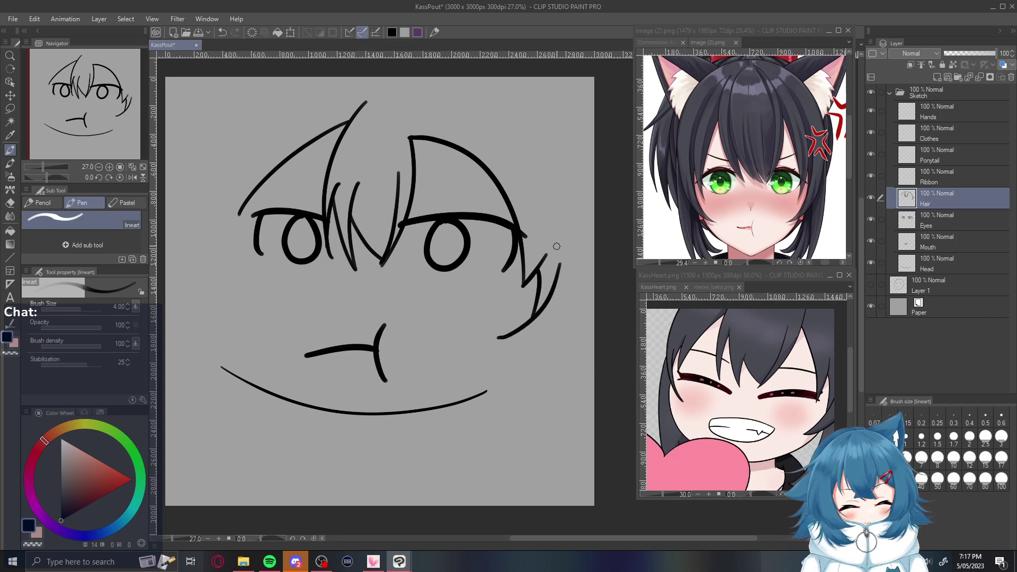
drag(494, 337, 574, 284)
Draw the right-hand side lock curving down past the chin to a jagged tip, with its outer edge running back up
drag(525, 346, 477, 463)
key(ctrl+z)
mouse_move(524, 341)
mouse_down()
mouse_move(436, 443)
mouse_move(520, 412)
mouse_up()
key(ctrl+z)
drag(459, 444, 479, 440)
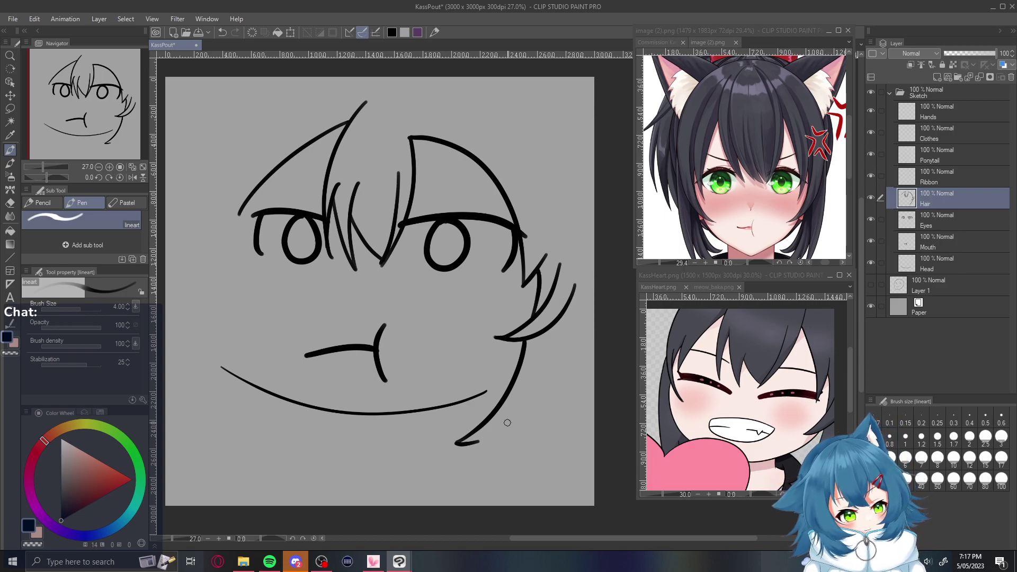
mouse_move(492, 431)
mouse_down()
mouse_move(454, 459)
mouse_move(512, 446)
mouse_up()
key(ctrl+z)
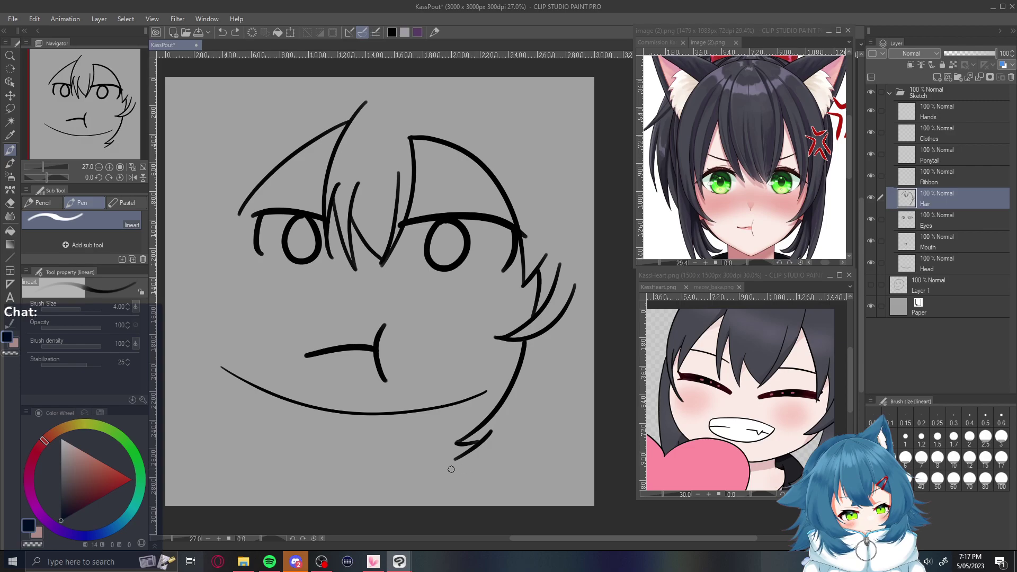
mouse_move(454, 461)
mouse_down()
mouse_move(488, 454)
mouse_move(456, 489)
mouse_up()
key(ctrl+z)
mouse_move(502, 435)
mouse_down()
mouse_move(455, 490)
mouse_move(546, 354)
mouse_move(553, 374)
mouse_up()
key(ctrl+z)
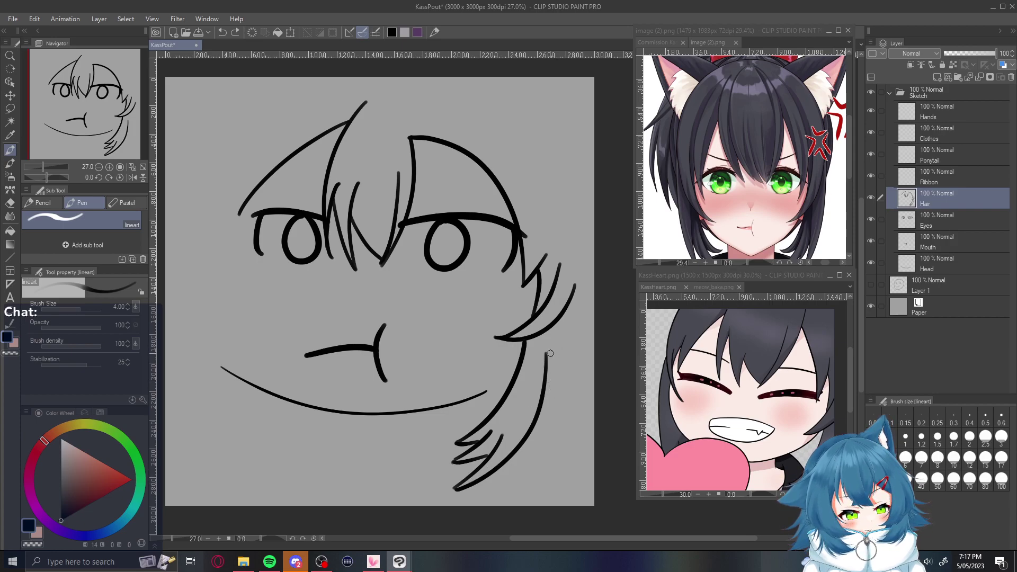
Extend the right-hand side lock's outer edge up to the cheek tuft and erase the overlapping line ends
key(e)
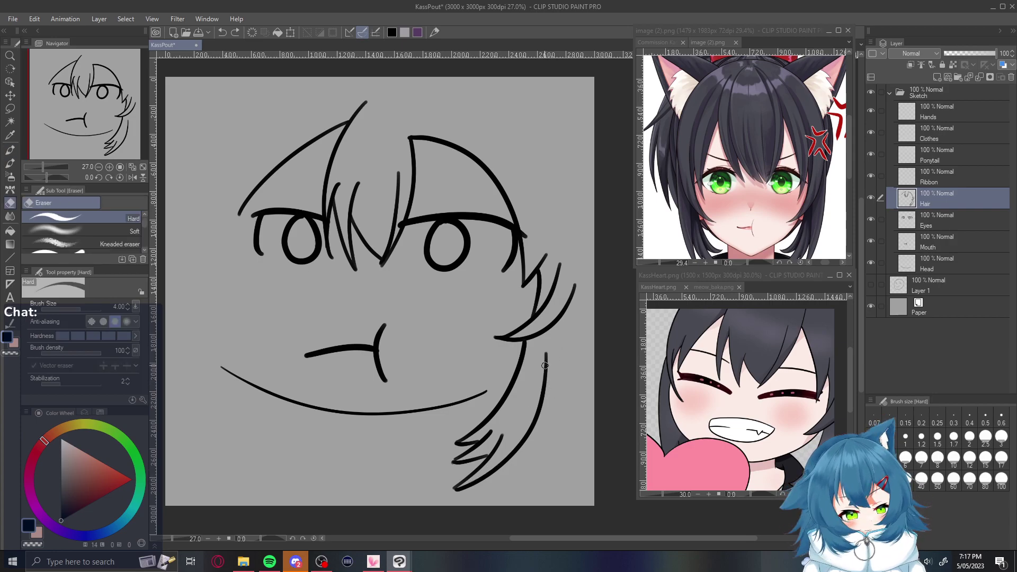
key(p)
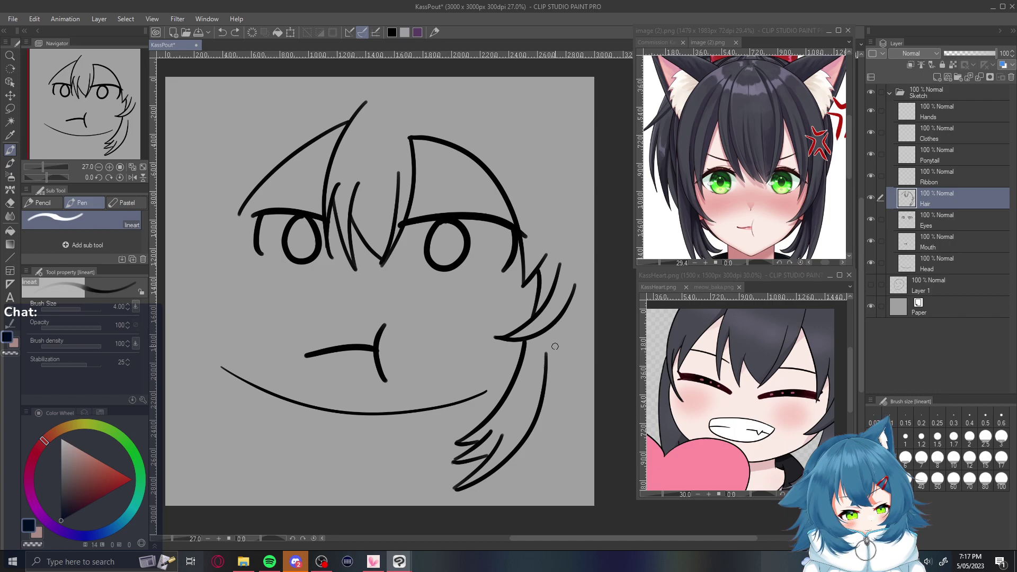
drag(559, 321, 542, 407)
key(ctrl+z)
mouse_move(561, 315)
mouse_down()
mouse_move(541, 404)
mouse_move(556, 300)
mouse_up()
key(ctrl+z)
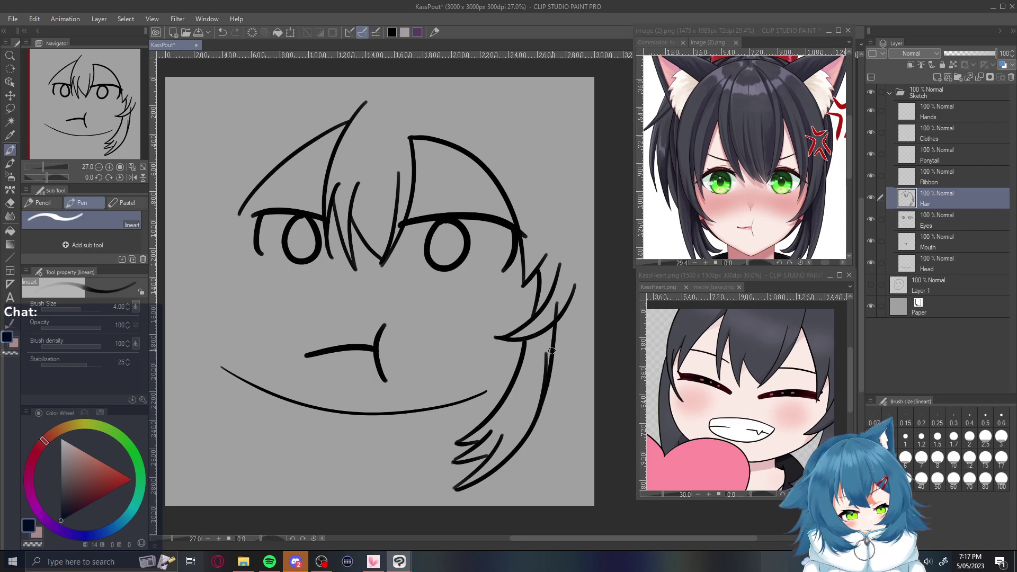
key(e)
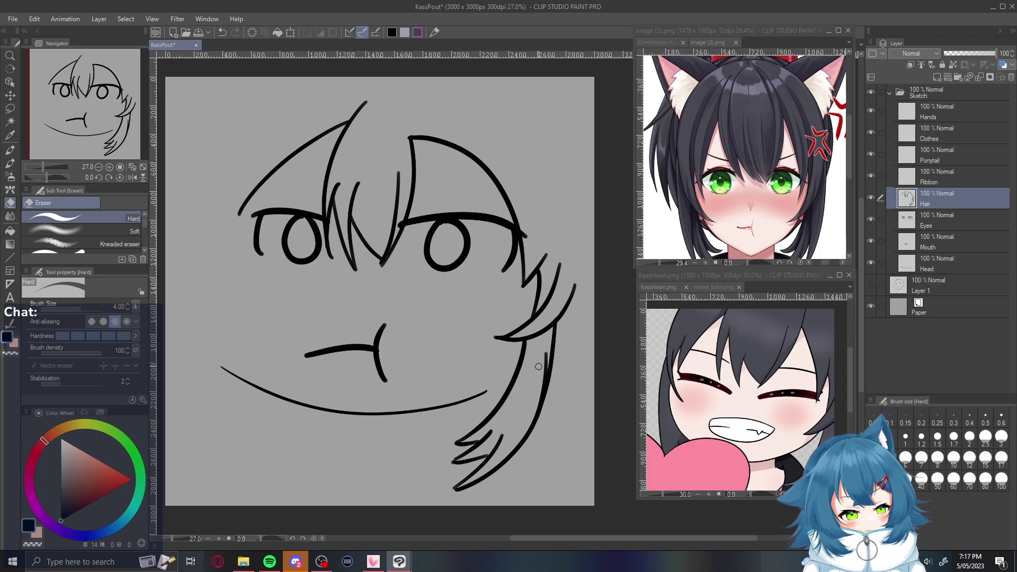
drag(546, 356, 513, 450)
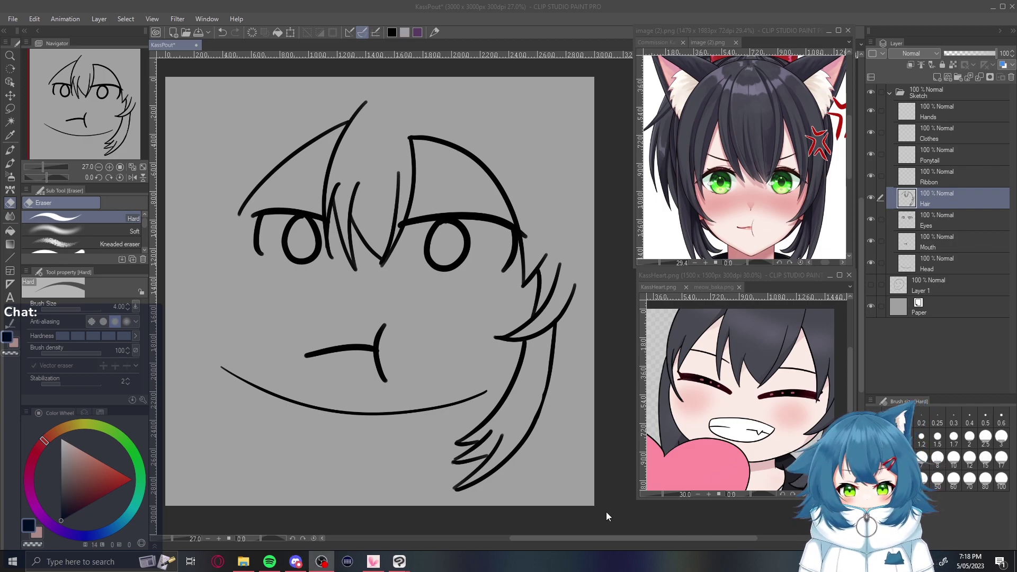
Extend the right center strand to the canvas's upper edge and draw a new left center strand from the bangs up to it
click(539, 494)
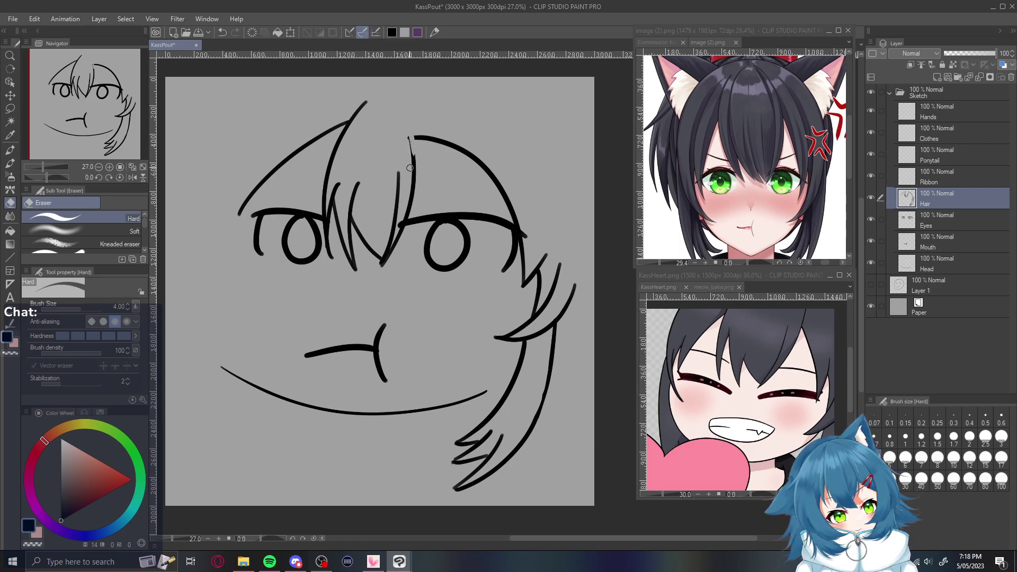
key(p)
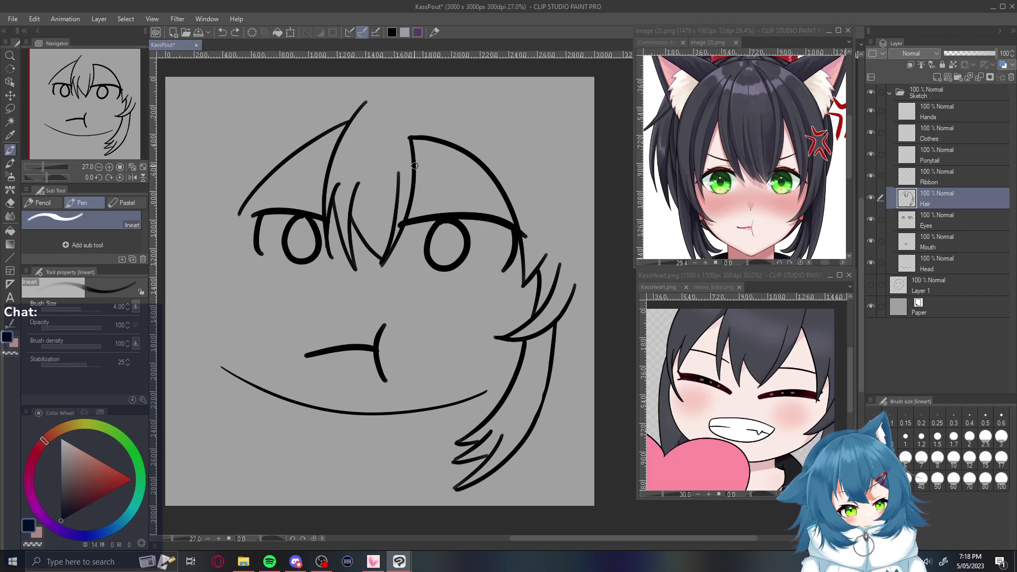
drag(417, 136, 421, 83)
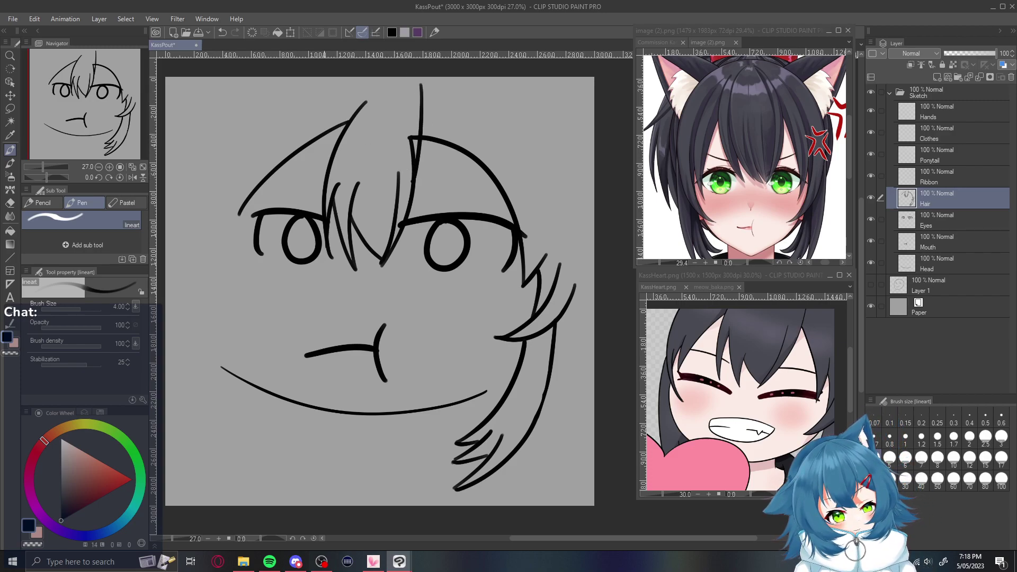
drag(322, 195, 351, 94)
key(ctrl+z)
drag(319, 215, 336, 78)
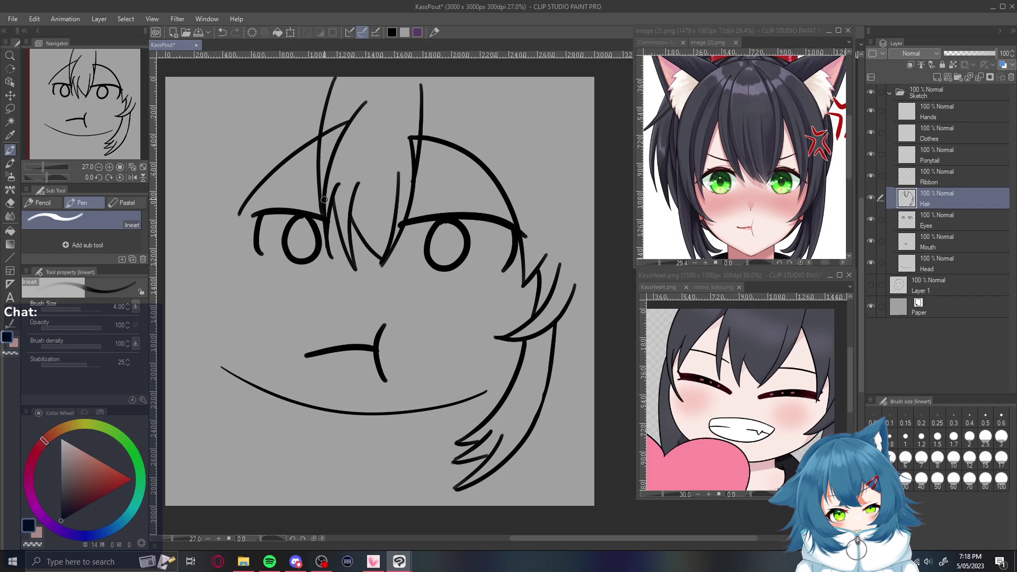
Erase the old left center strand, the right strand's old upper end and the bang line overshooting the new left strand
key(e)
mouse_move(322, 185)
mouse_down()
mouse_move(324, 194)
mouse_move(364, 104)
mouse_up()
drag(341, 136, 364, 105)
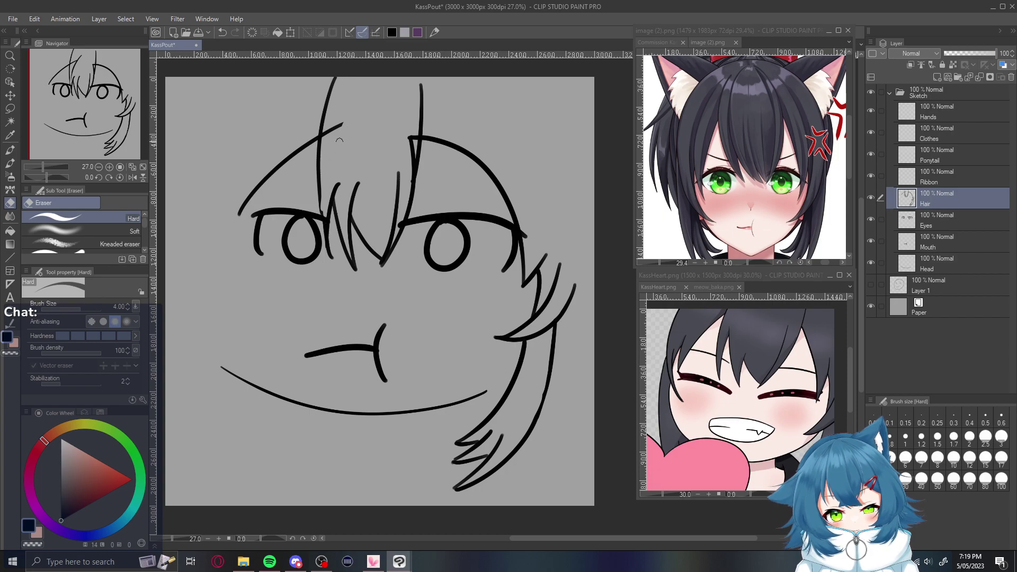
drag(401, 139, 411, 166)
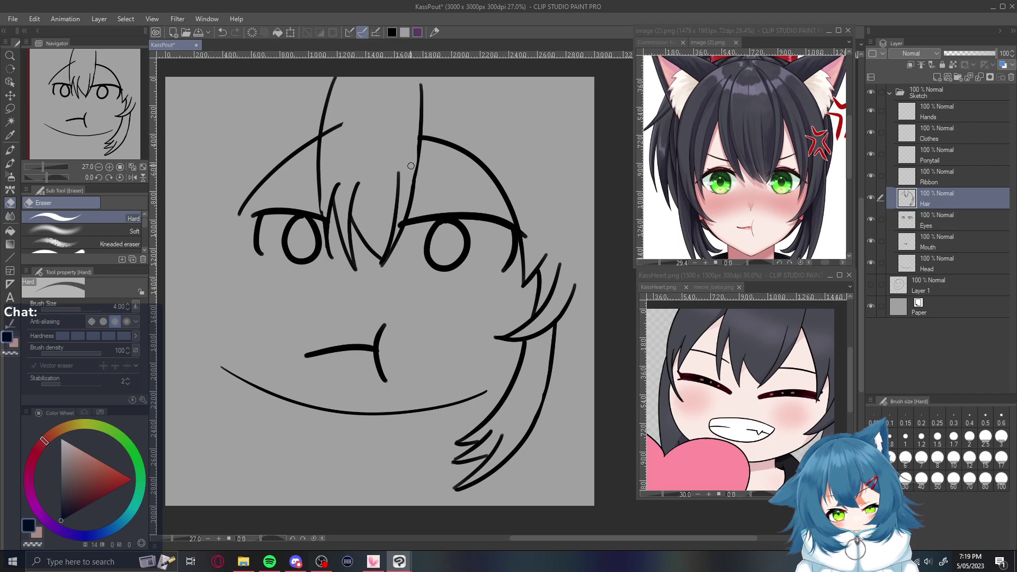
mouse_move(342, 122)
mouse_down()
mouse_move(324, 136)
mouse_move(329, 128)
mouse_up()
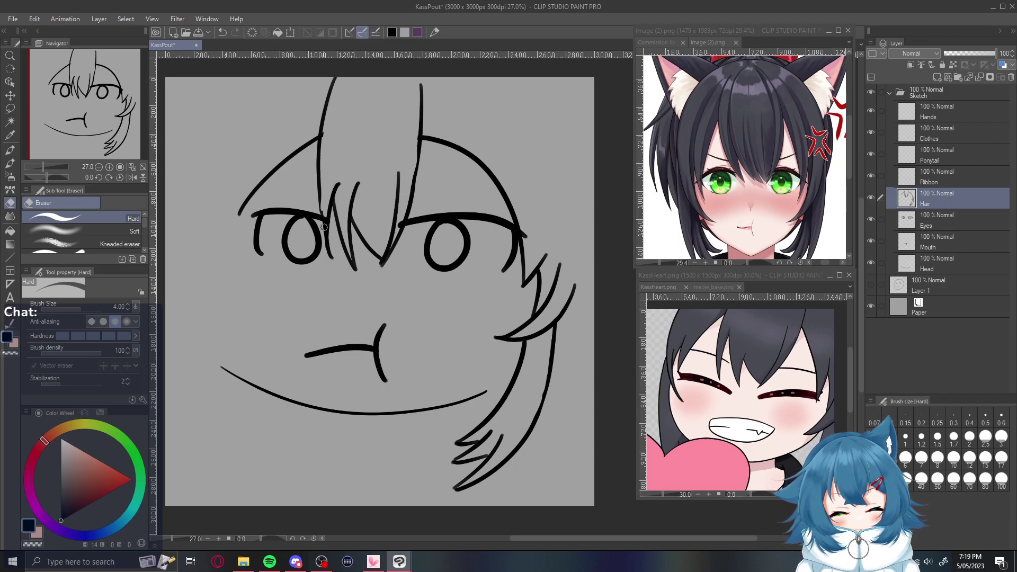
Redraw the lower part of the left center strand so it runs down into the pointed bangs beside the left-hand eye
key(p)
drag(319, 189, 325, 245)
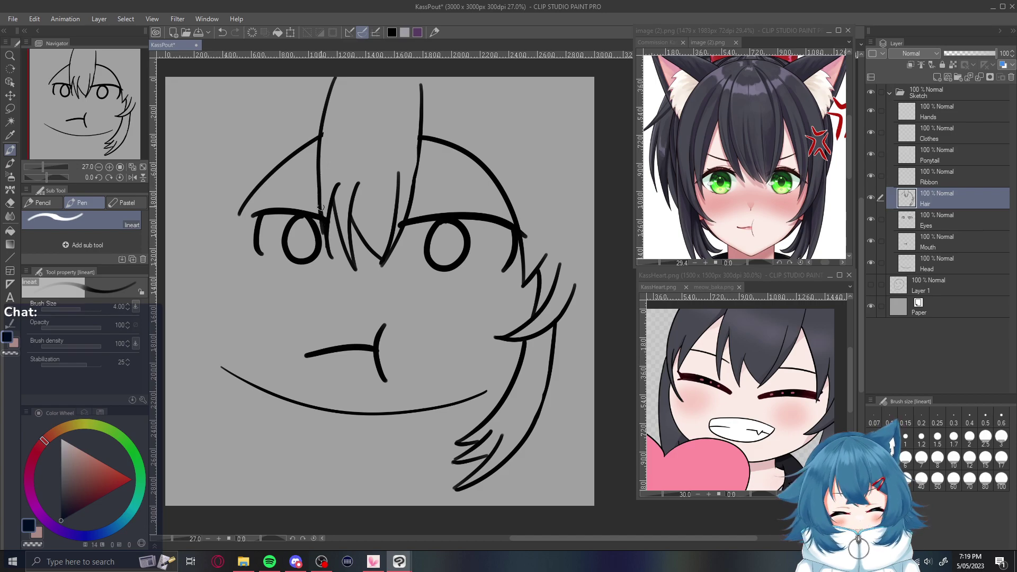
key(ctrl+z)
drag(318, 183, 325, 243)
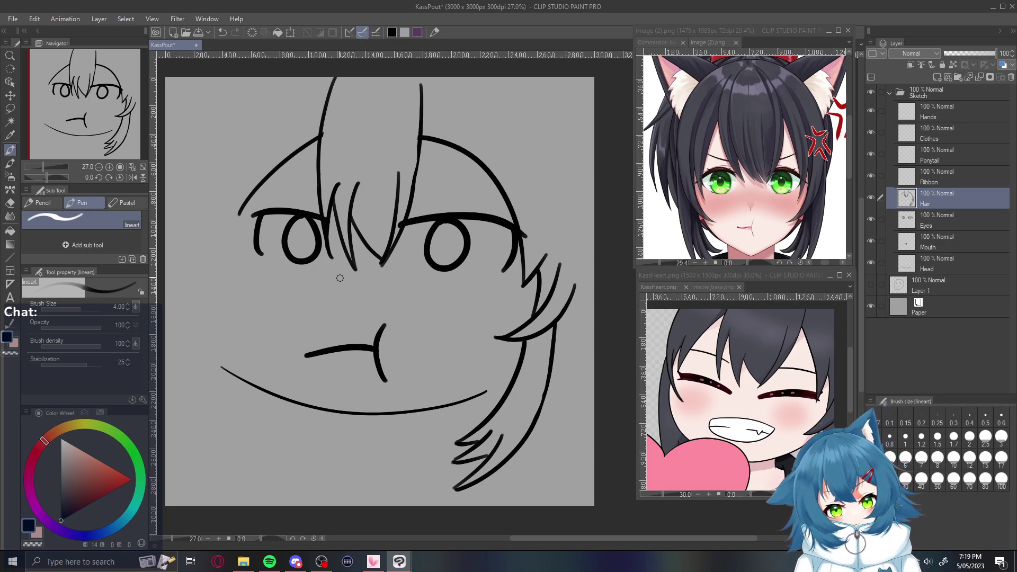
Extend the left-hand bang line downward along the outer side of the left-hand eye
drag(239, 212, 230, 242)
key(ctrl+z)
drag(245, 201, 231, 243)
key(ctrl+z)
drag(247, 200, 229, 255)
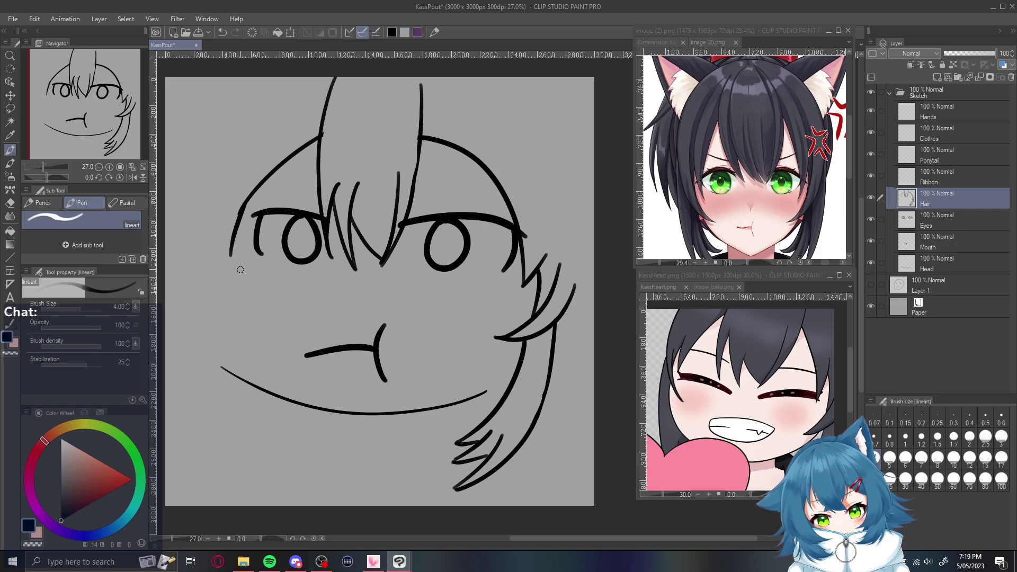
key(ctrl+z)
mouse_move(247, 200)
mouse_down()
mouse_move(233, 247)
mouse_move(213, 186)
mouse_up()
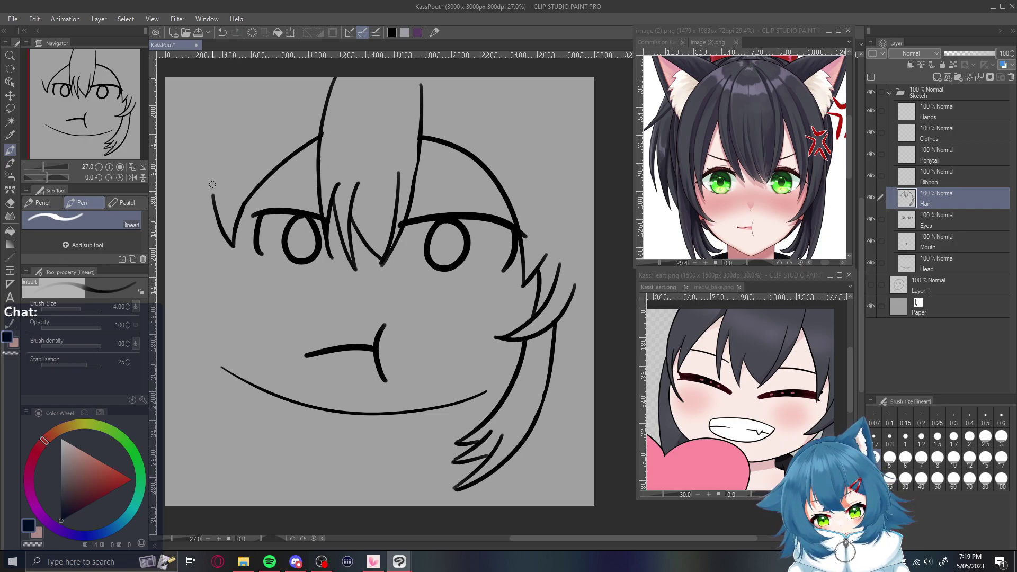
key(ctrl+z)
Draw jagged pointed strands outside the left-hand eye, ending in an inward-curving tuft with an outer edge rising to eye level
drag(233, 242, 213, 196)
key(ctrl+z)
mouse_move(233, 244)
mouse_down()
mouse_move(226, 195)
mouse_move(218, 275)
mouse_move(216, 264)
mouse_move(240, 286)
mouse_move(191, 245)
mouse_move(240, 287)
mouse_move(199, 235)
mouse_up()
key(ctrl+z)
key(ctrl+z)
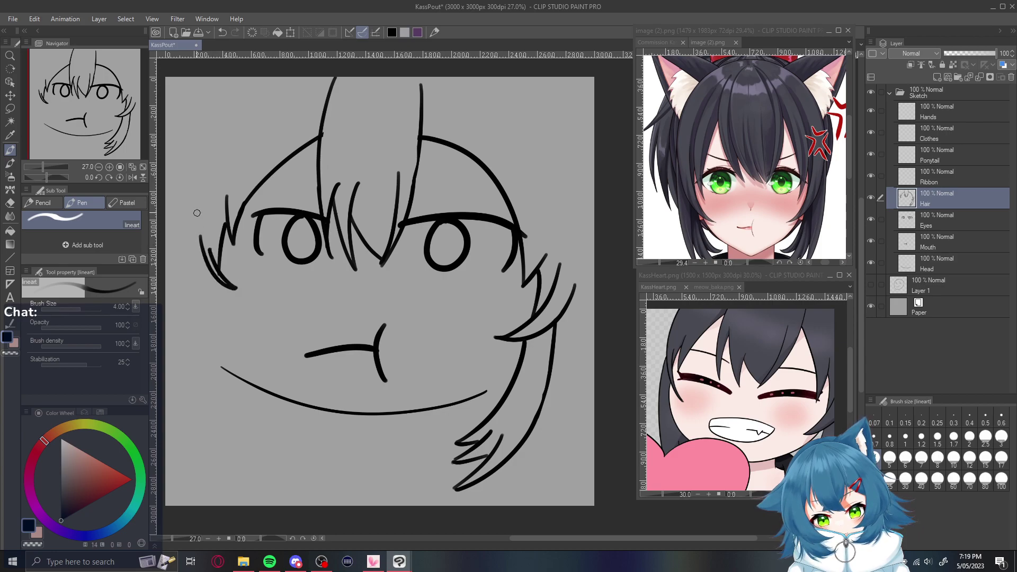
key(ctrl+z)
mouse_move(236, 288)
mouse_down()
mouse_move(200, 258)
mouse_move(195, 221)
mouse_up()
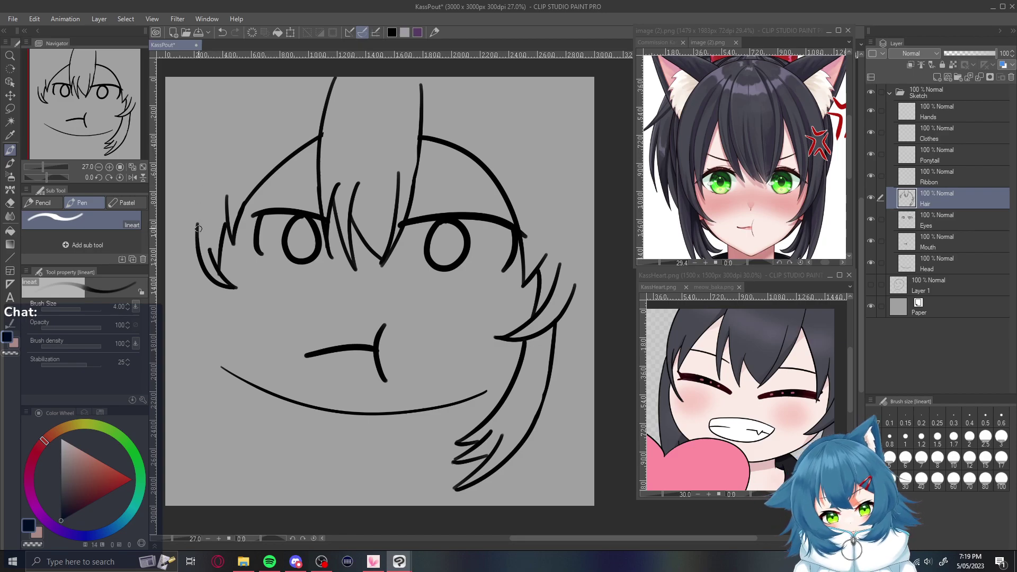
drag(196, 233, 316, 77)
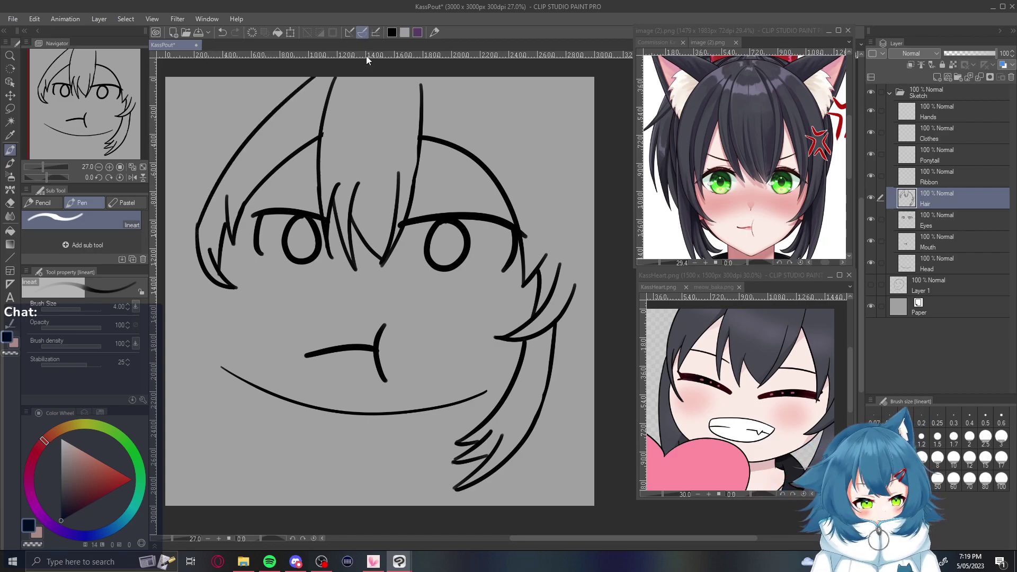
key(ctrl+z)
mouse_move(197, 233)
mouse_down()
mouse_move(207, 169)
mouse_move(307, 77)
mouse_up()
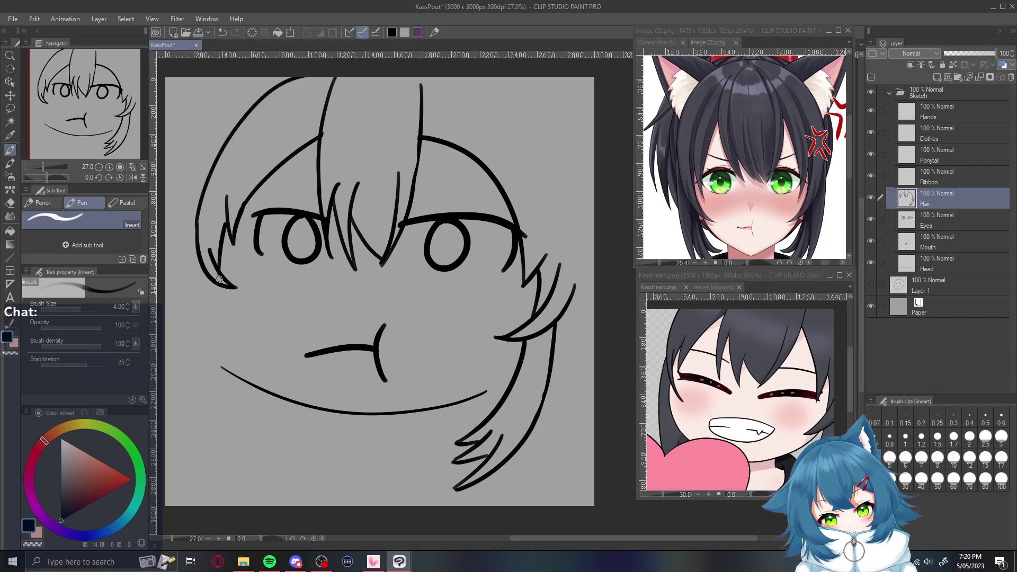
key(ctrl+z)
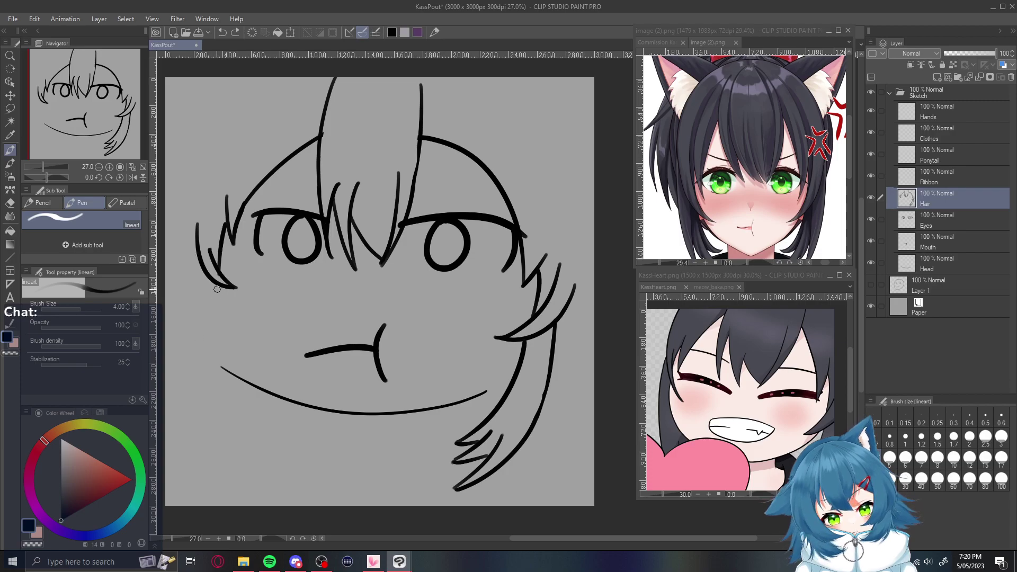
Draw the left-hand side lock down past the jaw to jagged tips, with its outer edge curving up beside the forehead
mouse_move(216, 291)
mouse_down()
mouse_move(230, 386)
mouse_move(254, 408)
mouse_move(219, 401)
mouse_move(247, 438)
mouse_move(197, 397)
mouse_move(222, 466)
mouse_move(181, 304)
mouse_move(229, 124)
mouse_up()
drag(291, 86, 299, 83)
key(ctrl+z)
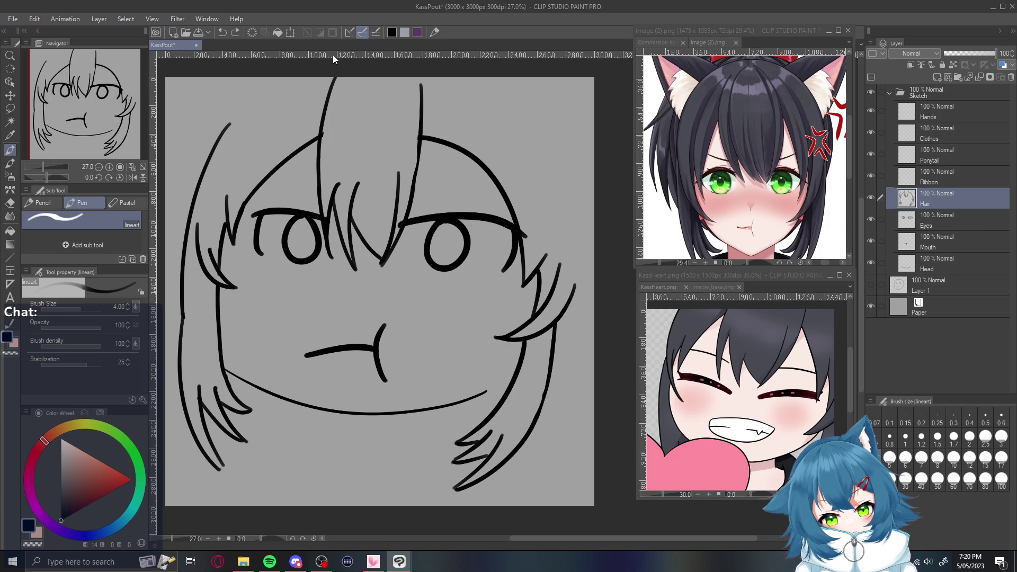
Redraw the left-hand outer hair edge as a rounded curve from the side lock up over the forehead to the canvas's upper border
key(ctrl+z)
mouse_move(183, 317)
mouse_down()
mouse_move(180, 296)
mouse_move(272, 77)
mouse_up()
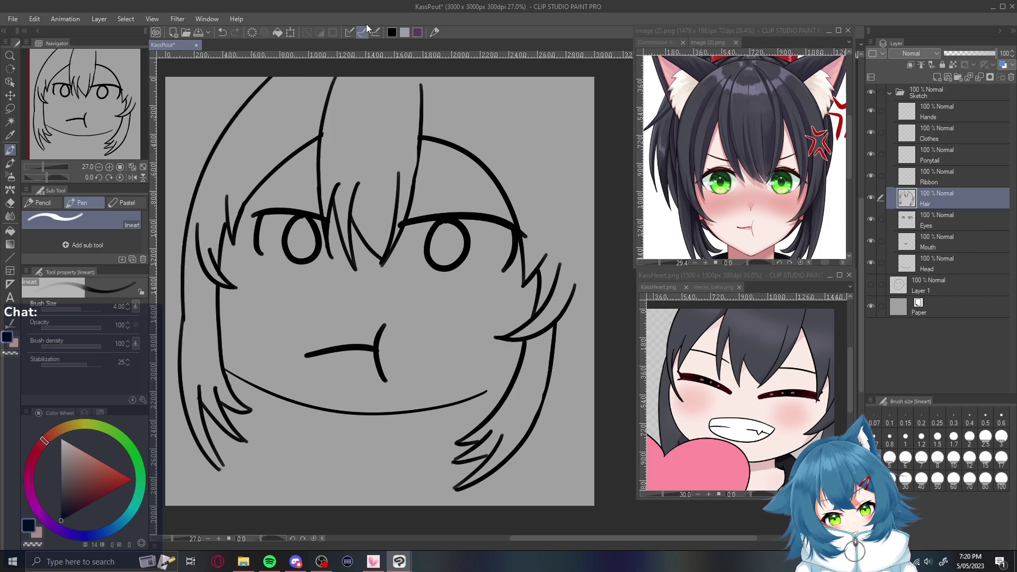
key(ctrl+z)
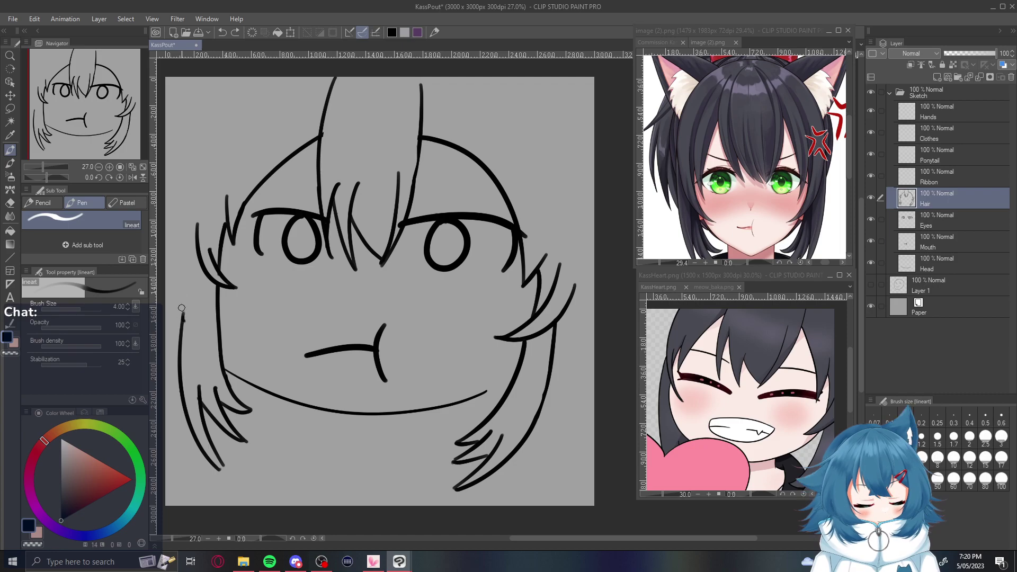
drag(183, 317, 302, 77)
key(ctrl+z)
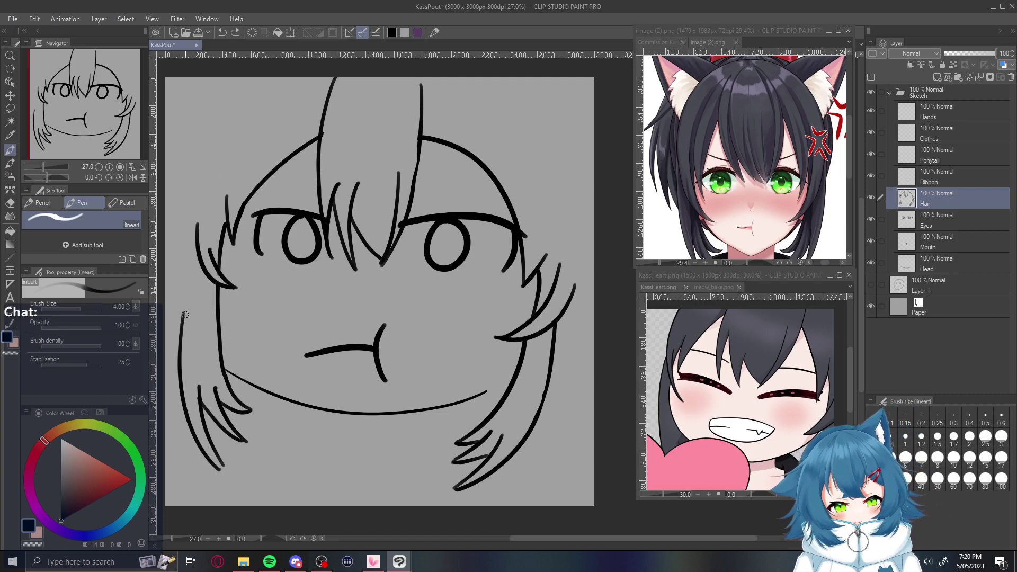
drag(182, 314, 318, 77)
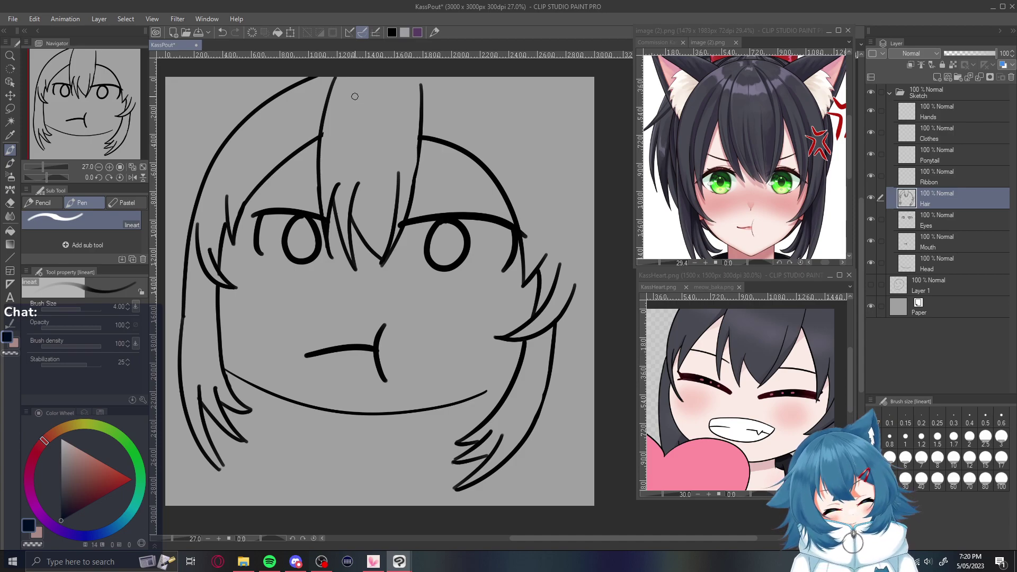
Trim the upper ends of the two long center strand lines above the forehead
key(e)
drag(313, 90, 350, 84)
drag(418, 89, 408, 89)
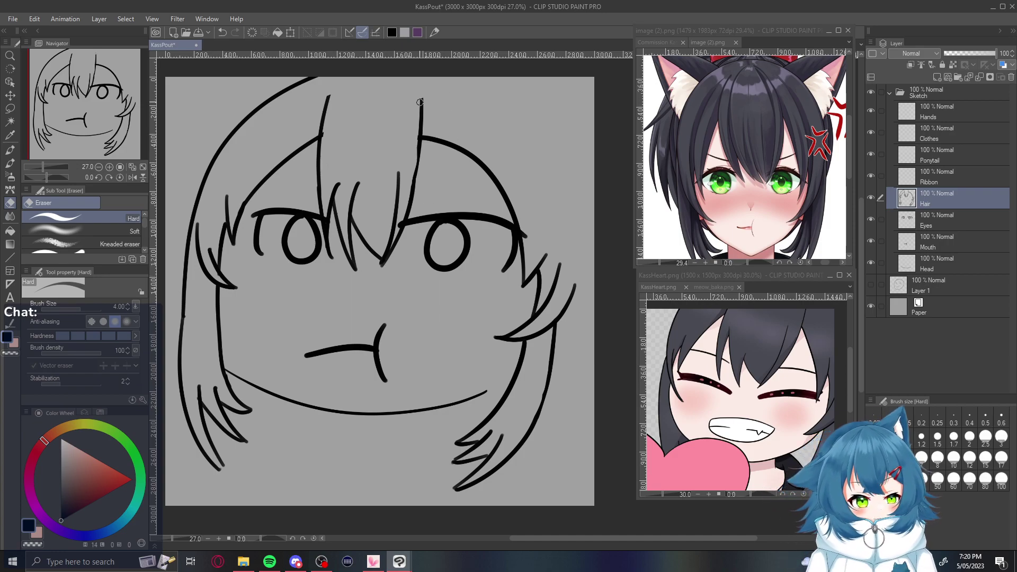
key(p)
drag(421, 97, 422, 134)
key(ctrl+z)
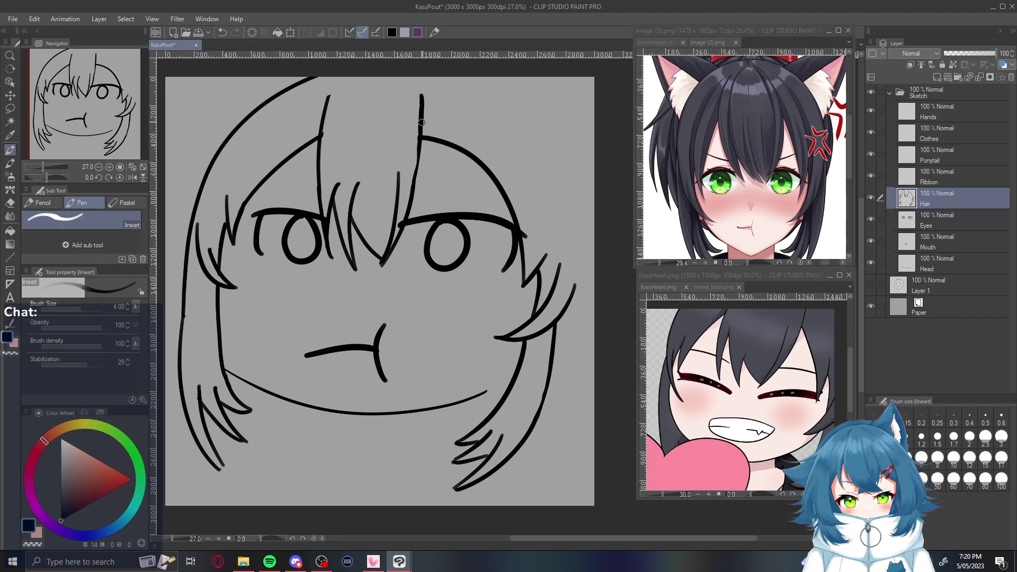
Erase the right-hand center strand and redraw it as one curve from the bang tip between the eyes to the canvas's upper border
key(e)
mouse_move(421, 98)
mouse_down()
mouse_move(406, 218)
mouse_move(384, 258)
mouse_up()
key(p)
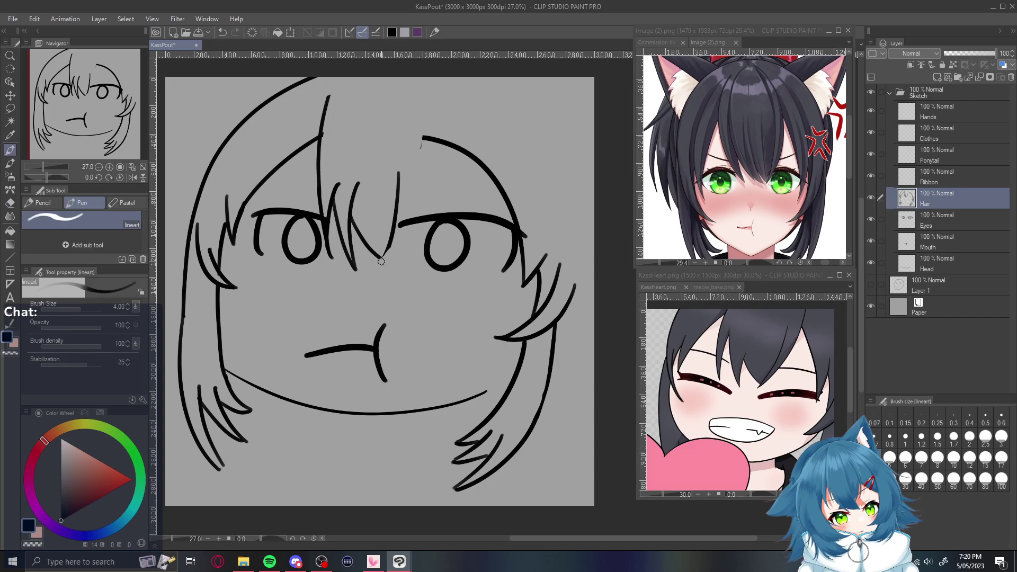
drag(407, 220, 434, 143)
key(ctrl+z)
drag(382, 262, 424, 78)
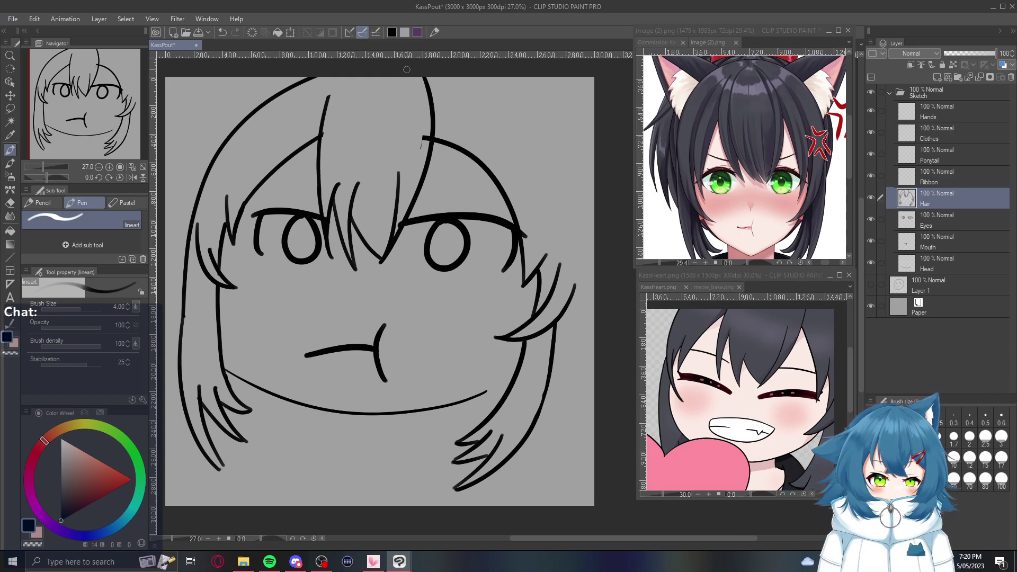
key(ctrl+z)
drag(381, 260, 447, 83)
key(ctrl+z)
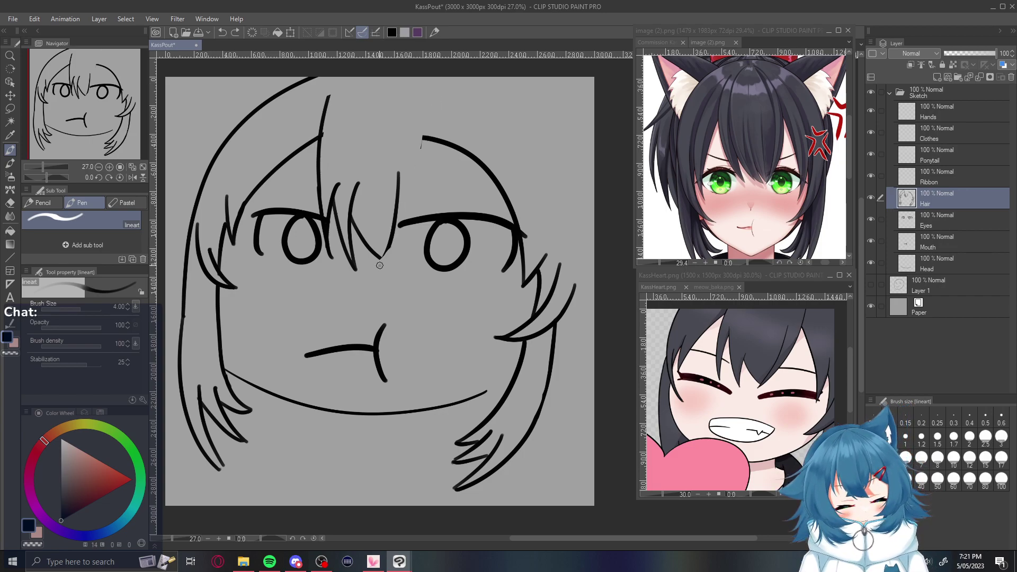
drag(380, 265, 418, 80)
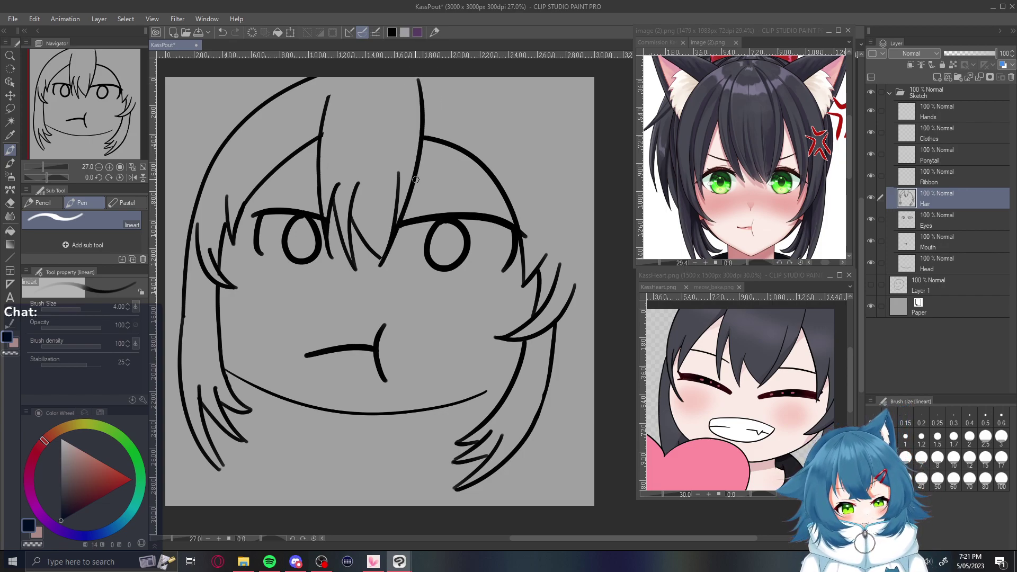
Replace the left-hand center strand with a line set farther out, curving from the canvas's upper border down to the left-hand eye
mouse_move(305, 212)
mouse_down()
mouse_move(320, 78)
mouse_move(330, 258)
mouse_move(336, 186)
mouse_up()
key(e)
mouse_move(337, 222)
mouse_down()
mouse_move(334, 161)
mouse_move(305, 137)
mouse_move(302, 173)
mouse_up()
key(p)
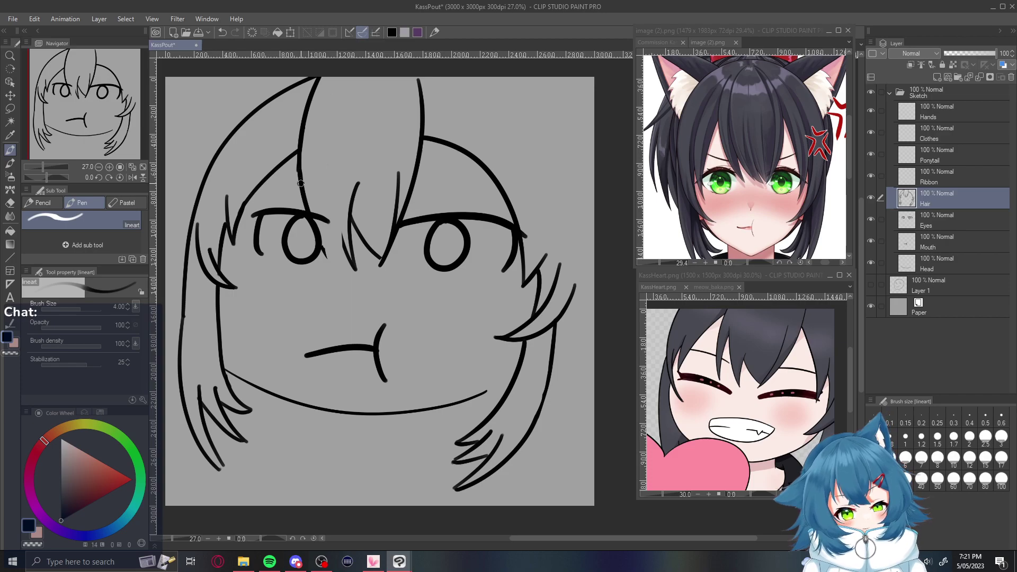
key(ctrl+z)
key(ctrl+y)
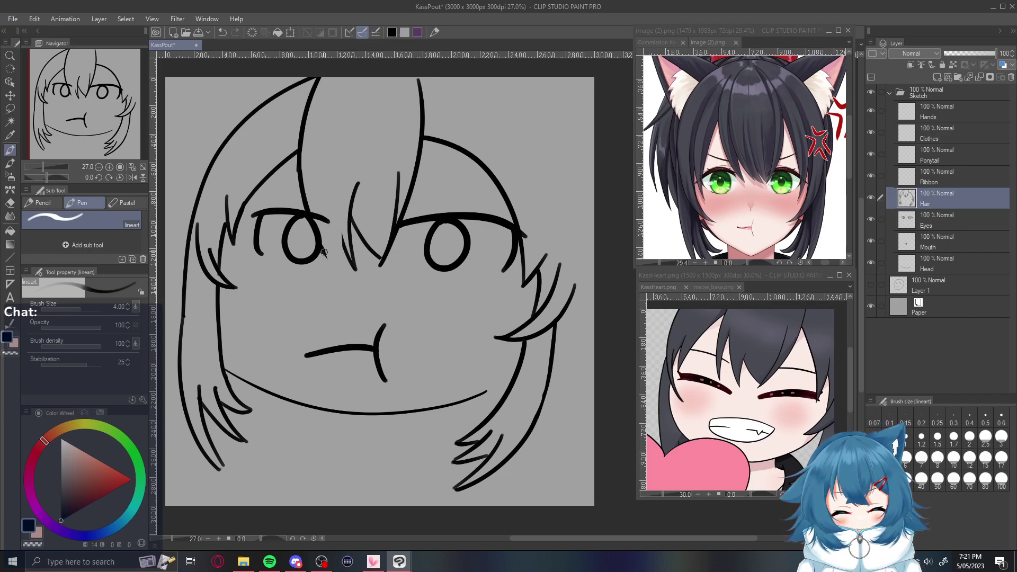
Draw thick pointed bang strands between the left-hand eye and the middle tuft
mouse_move(317, 239)
mouse_down()
mouse_move(330, 263)
mouse_move(325, 158)
mouse_move(338, 239)
mouse_up()
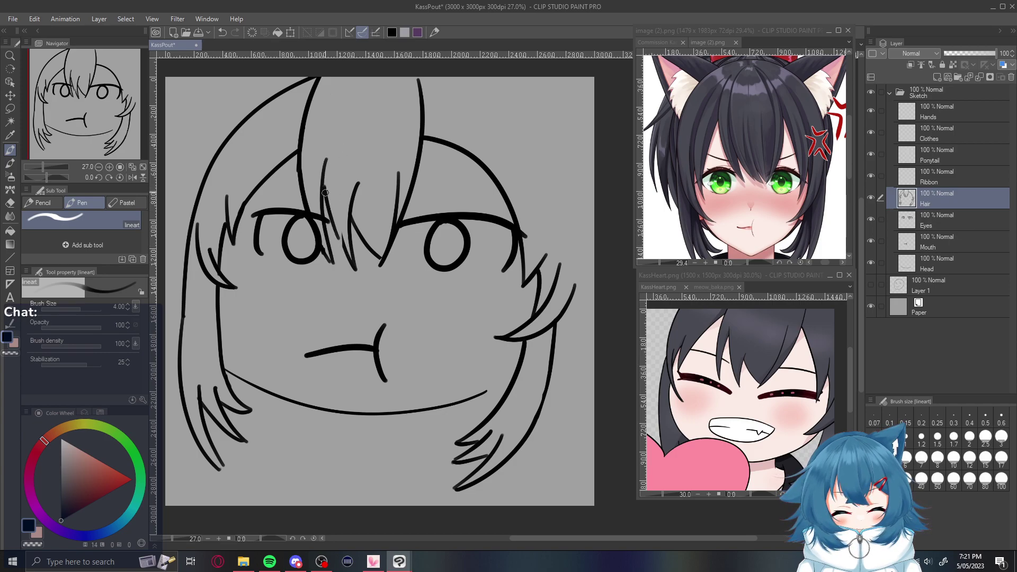
drag(323, 182, 355, 265)
drag(335, 221, 356, 269)
drag(324, 190, 337, 227)
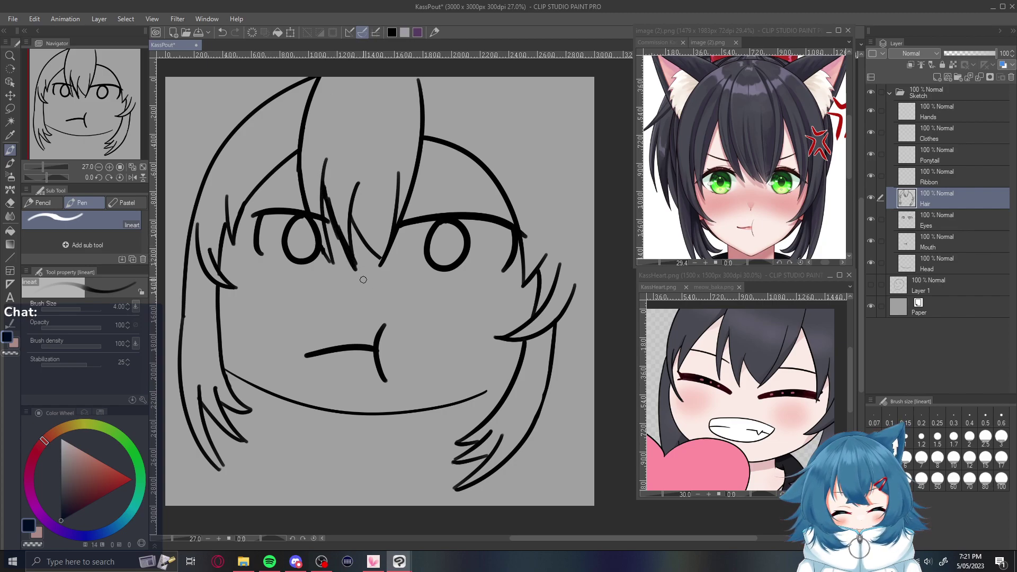
Erase the right-hand side lock below the cheek tuft, including its jagged tips
key(e)
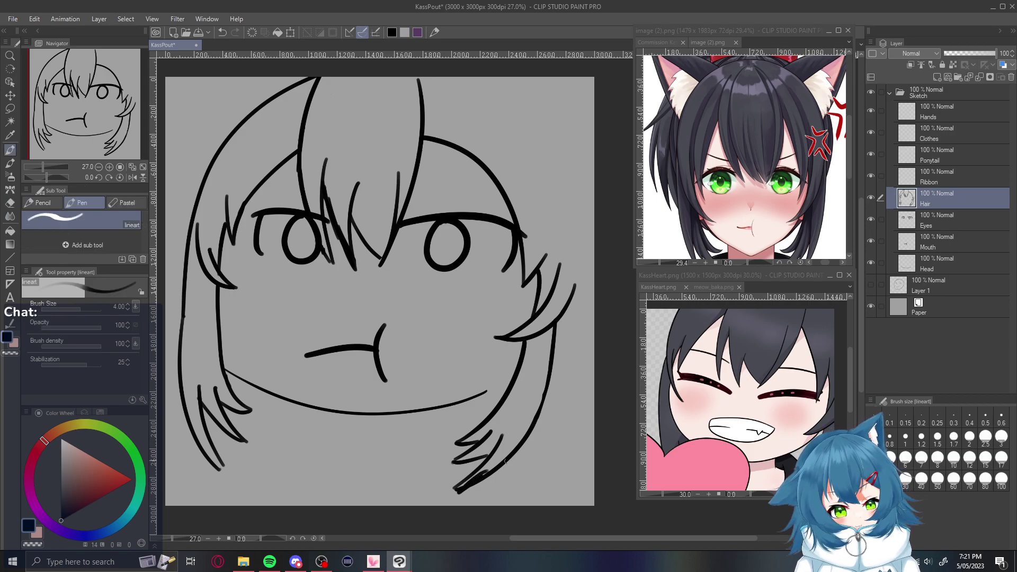
mouse_move(484, 480)
mouse_down()
mouse_move(466, 485)
mouse_move(511, 452)
mouse_up()
mouse_move(454, 483)
mouse_down()
mouse_move(483, 456)
mouse_move(454, 457)
mouse_move(556, 354)
mouse_move(543, 400)
mouse_up()
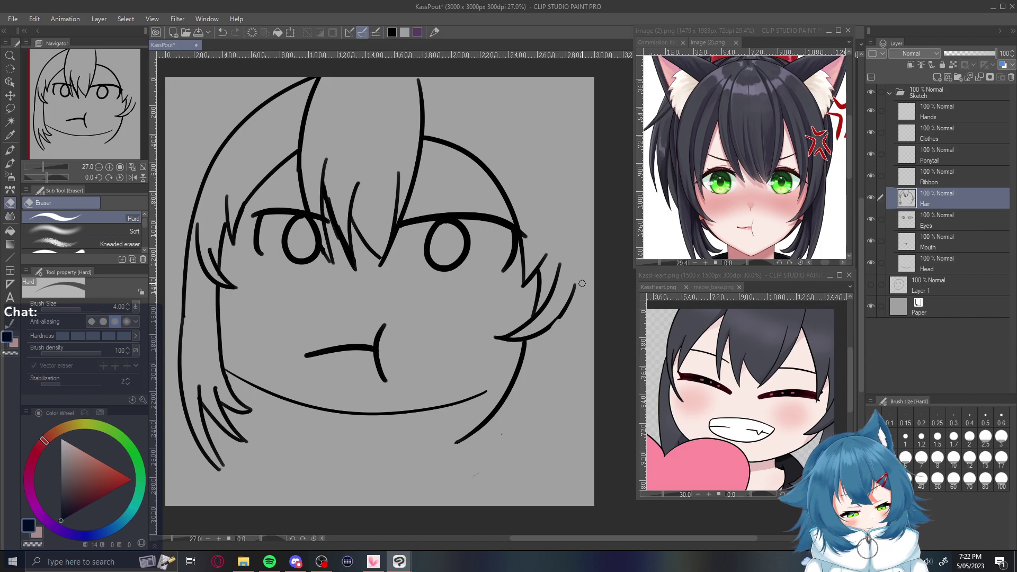
Draw a longer, wider outer edge for the right-hand side lock, curving from eye level down past the jaw
key(p)
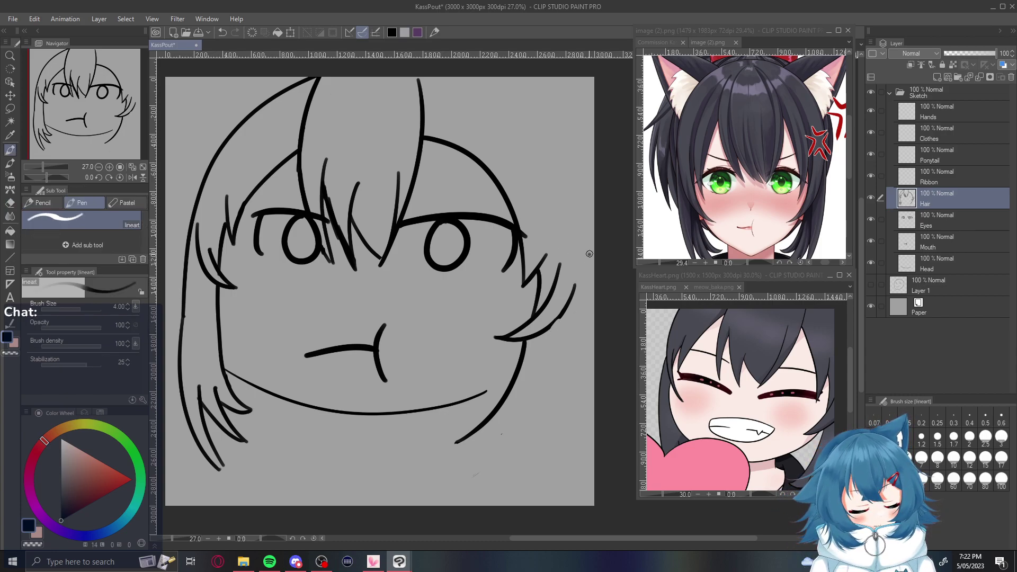
drag(589, 253, 548, 489)
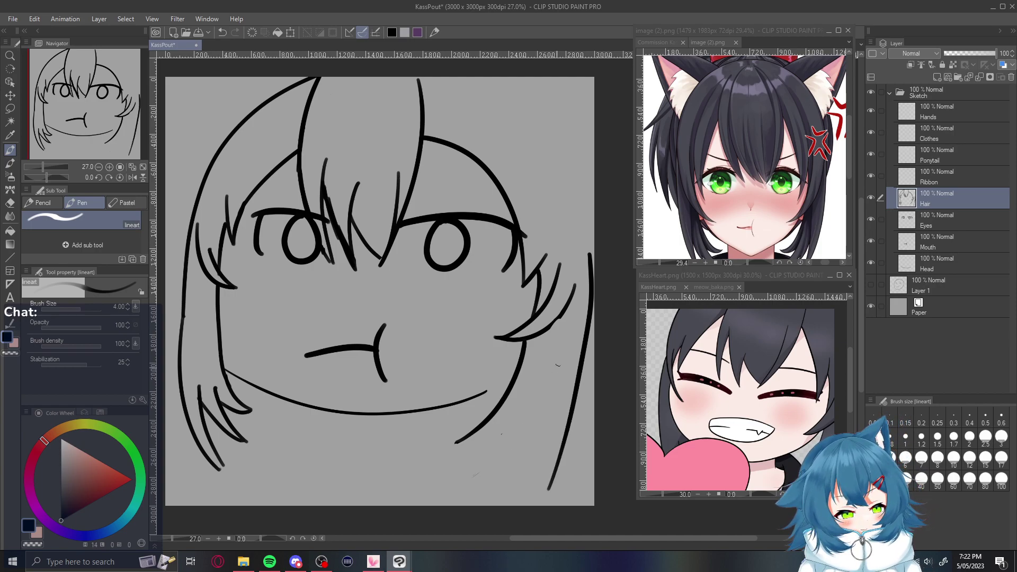
key(ctrl+z)
drag(590, 258, 507, 475)
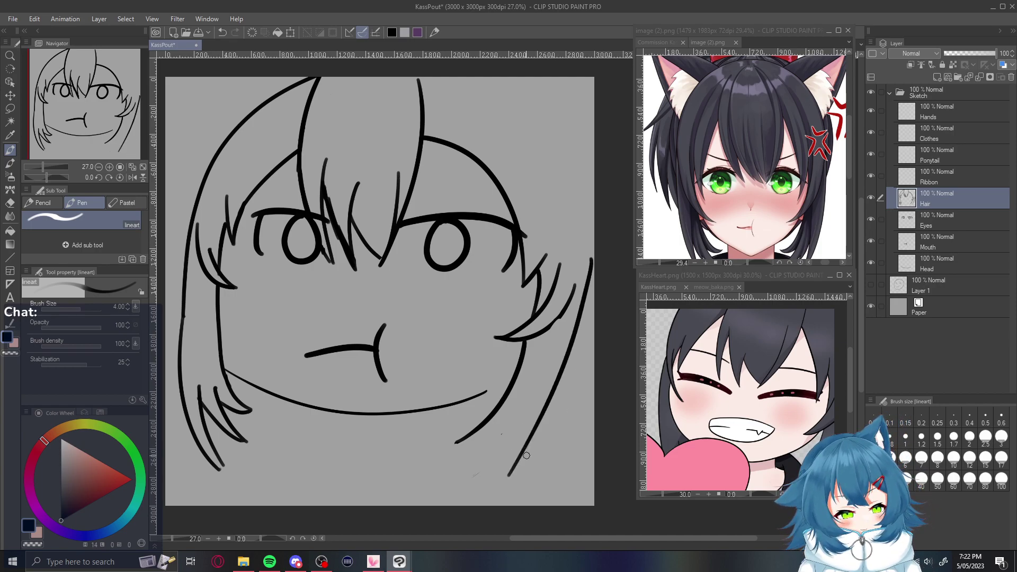
key(ctrl+z)
mouse_move(571, 161)
mouse_down()
mouse_move(578, 194)
mouse_move(486, 473)
mouse_up()
key(ctrl+z)
mouse_move(574, 186)
mouse_down()
mouse_move(579, 216)
mouse_move(511, 488)
mouse_move(521, 396)
mouse_up()
key(ctrl+z)
Draw jagged pointed tips on the right-hand side lock, joining its outer edge to the line by the jaw
drag(511, 484, 522, 398)
key(ctrl+z)
drag(510, 487, 529, 401)
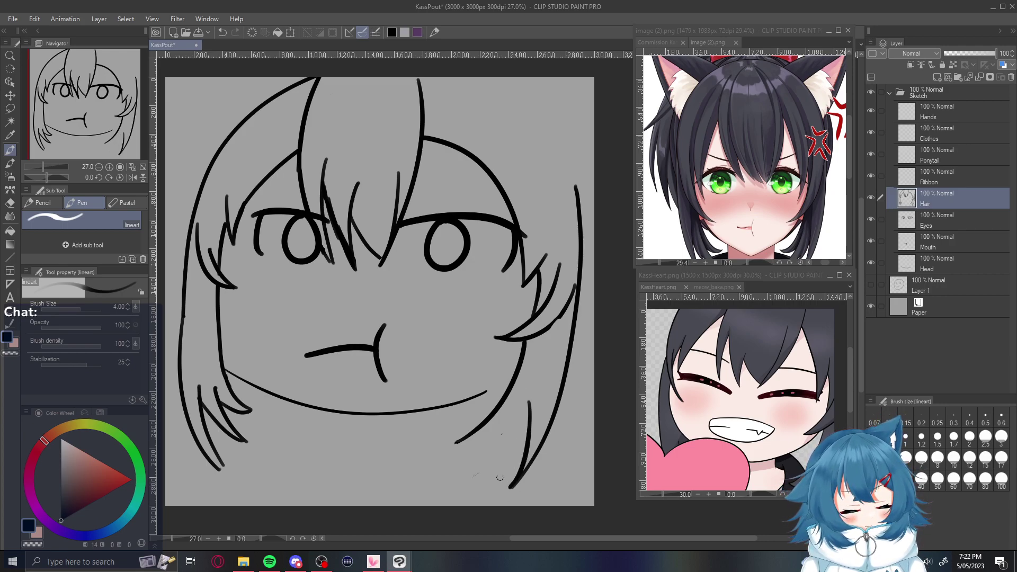
mouse_move(526, 448)
mouse_down()
mouse_move(490, 486)
mouse_move(502, 426)
mouse_up()
key(ctrl+z)
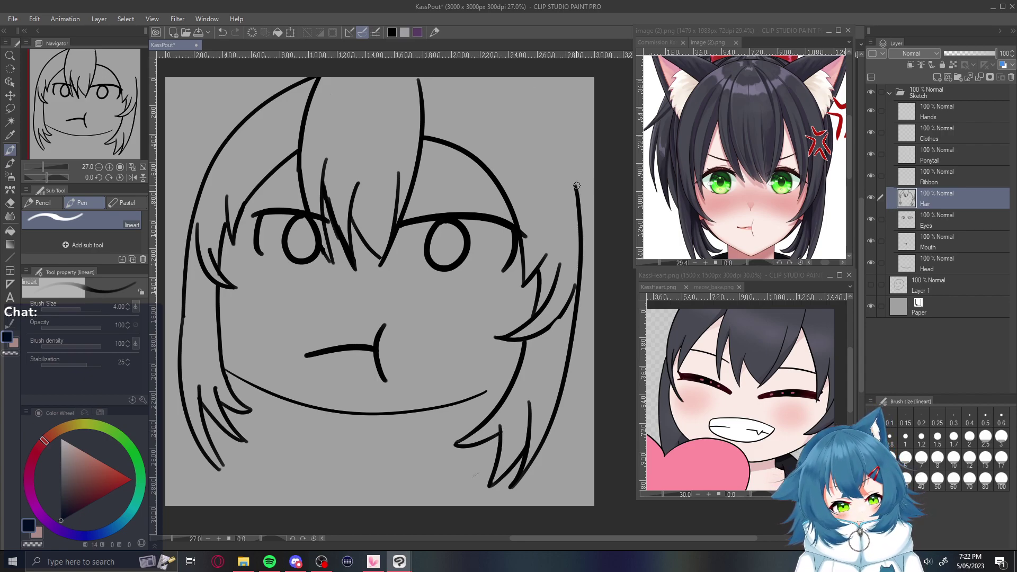
Extend the right-hand outer hair edge from eye level up around the head to the canvas's upper border
drag(576, 191, 459, 81)
key(ctrl+z)
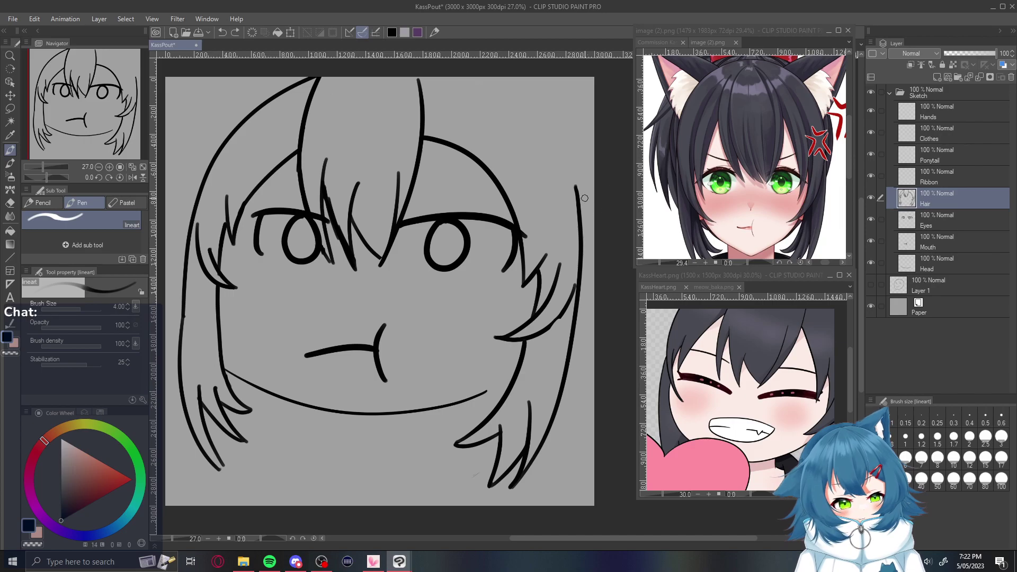
mouse_move(577, 193)
mouse_down()
mouse_move(511, 90)
mouse_move(482, 77)
mouse_up()
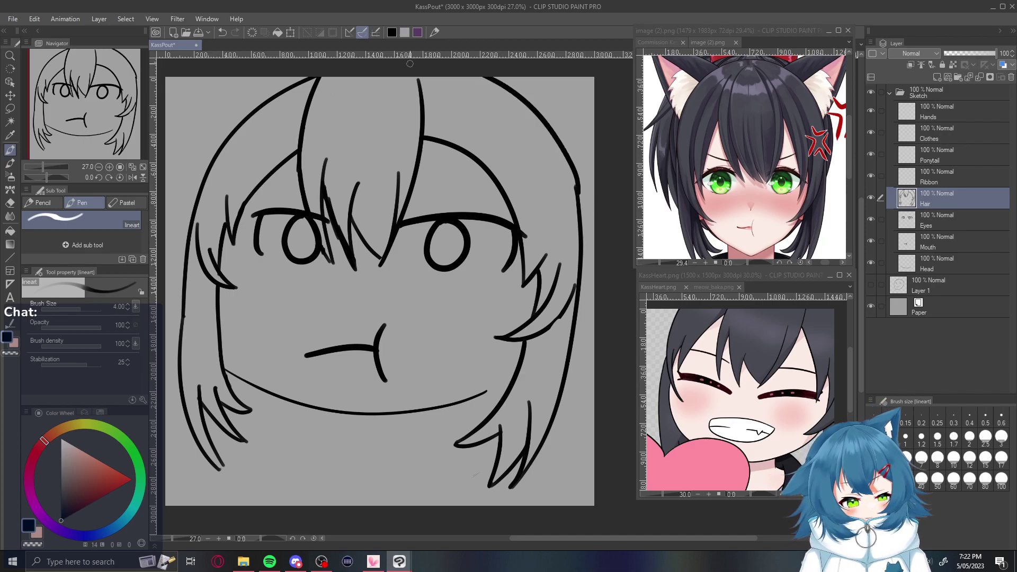
key(ctrl+z)
drag(577, 200, 409, 69)
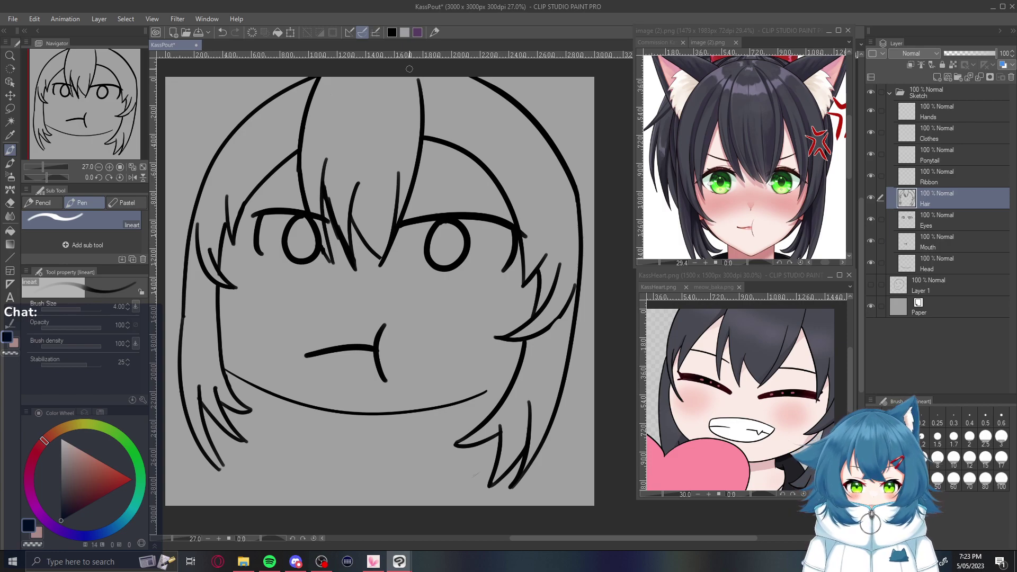
Move the drawing on the Eyes layer slightly down and to the left on the face
click(952, 219)
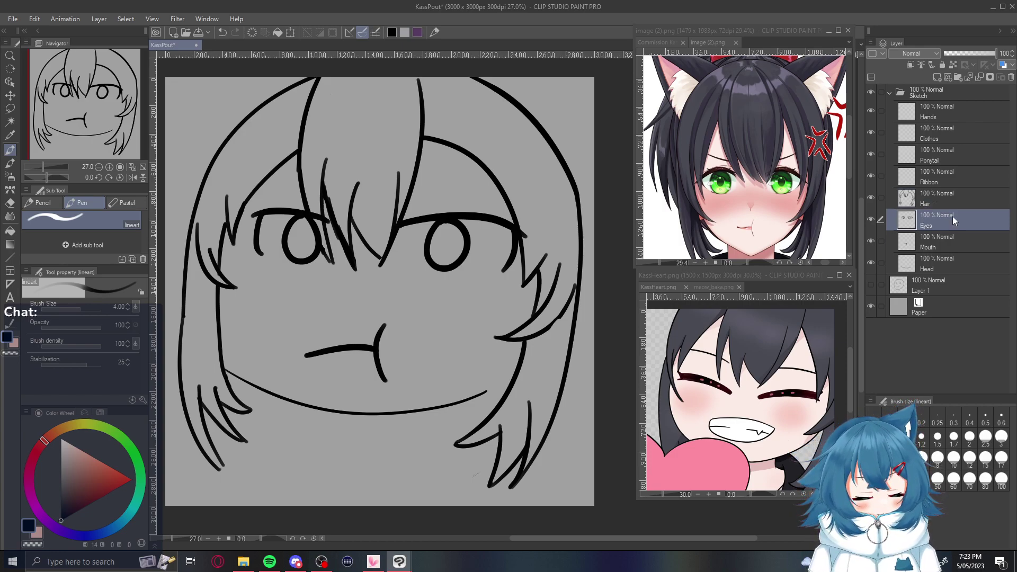
click(290, 32)
drag(485, 269, 468, 283)
click(350, 308)
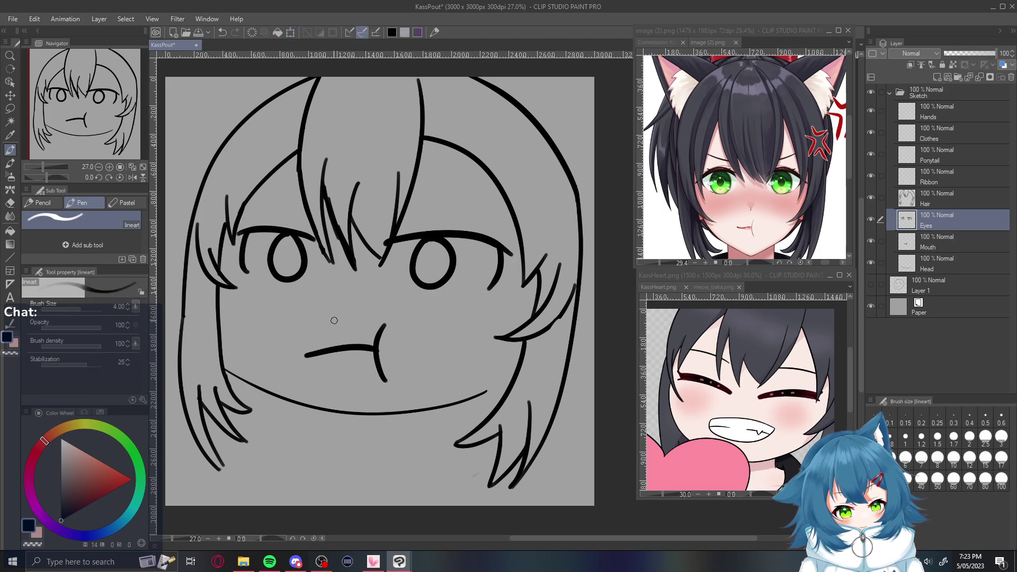
Move the drawing on the Mouth layer slightly up and to the right
click(949, 246)
click(287, 33)
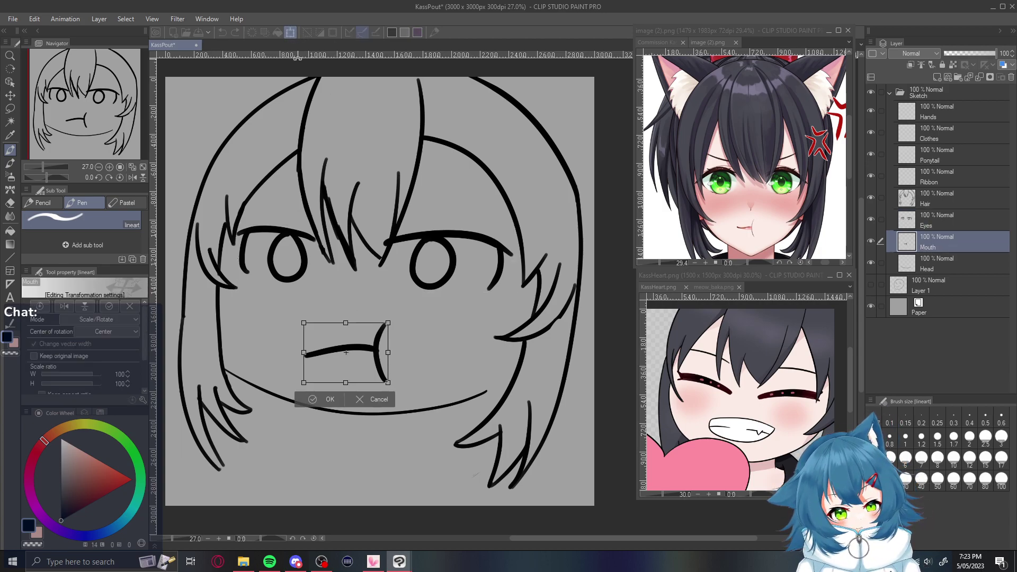
drag(370, 374, 373, 371)
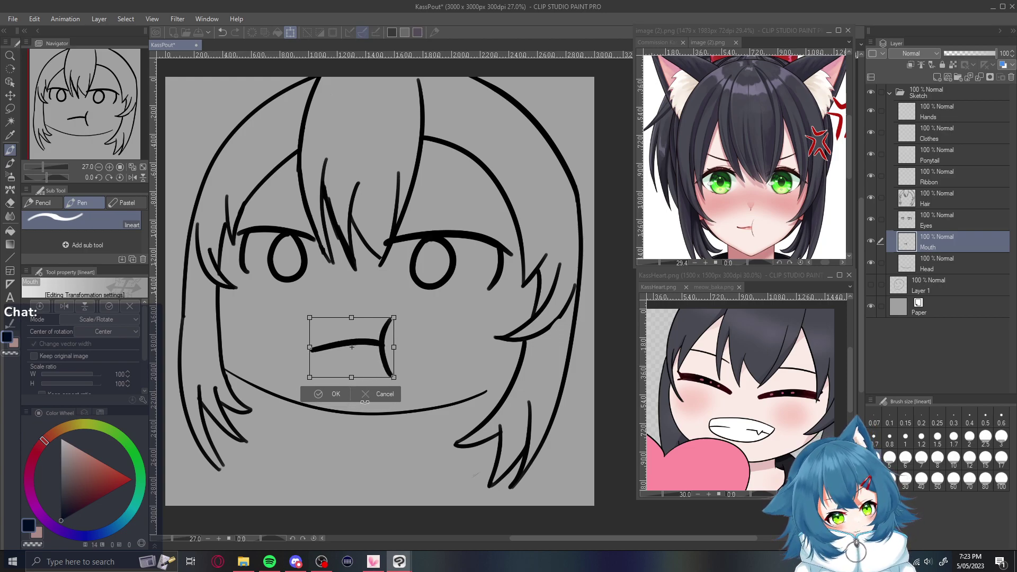
click(332, 394)
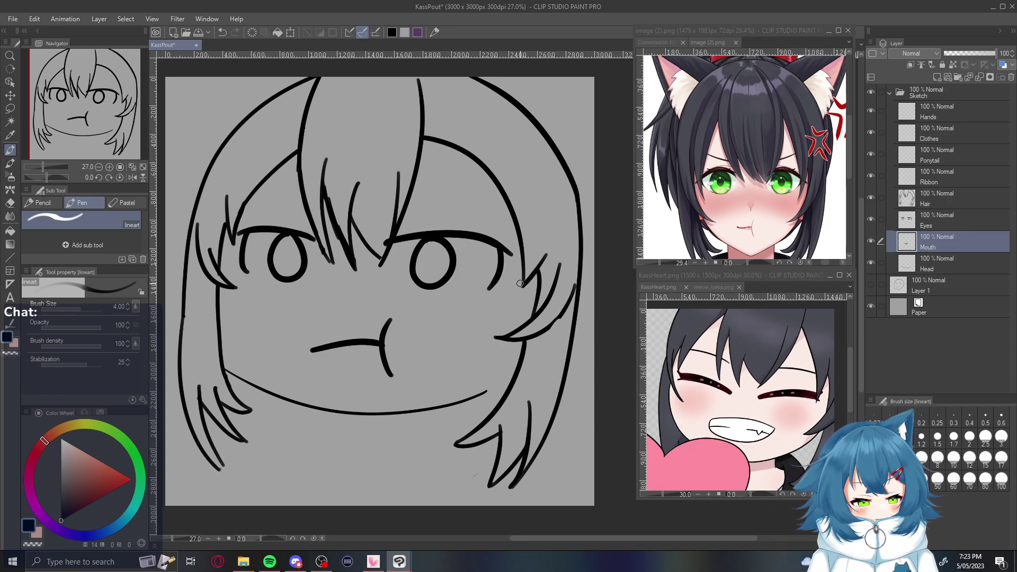
Enlarge the whole Sketch folder to 113% width and 118% height so the head overfills the canvas
click(946, 91)
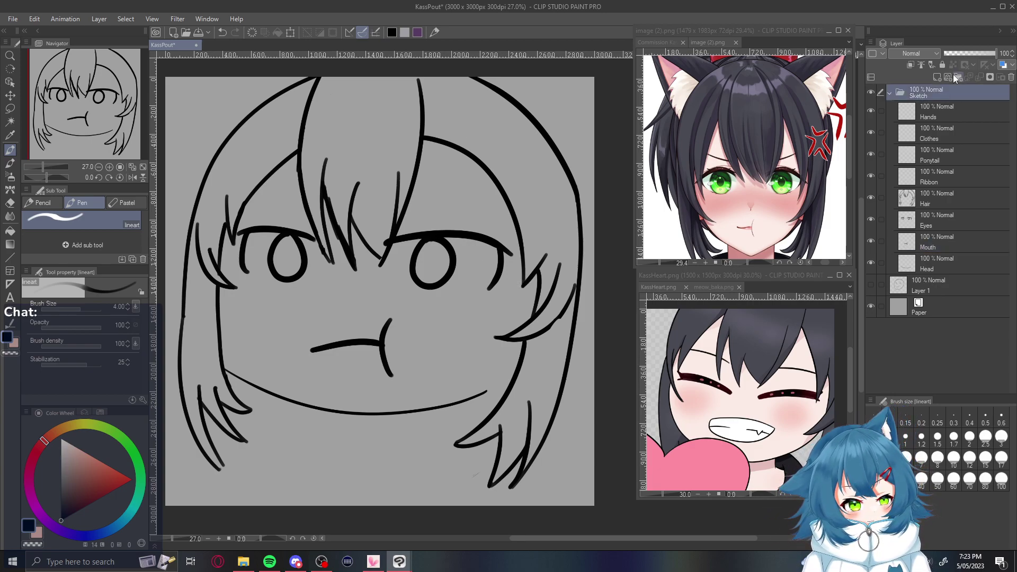
click(291, 34)
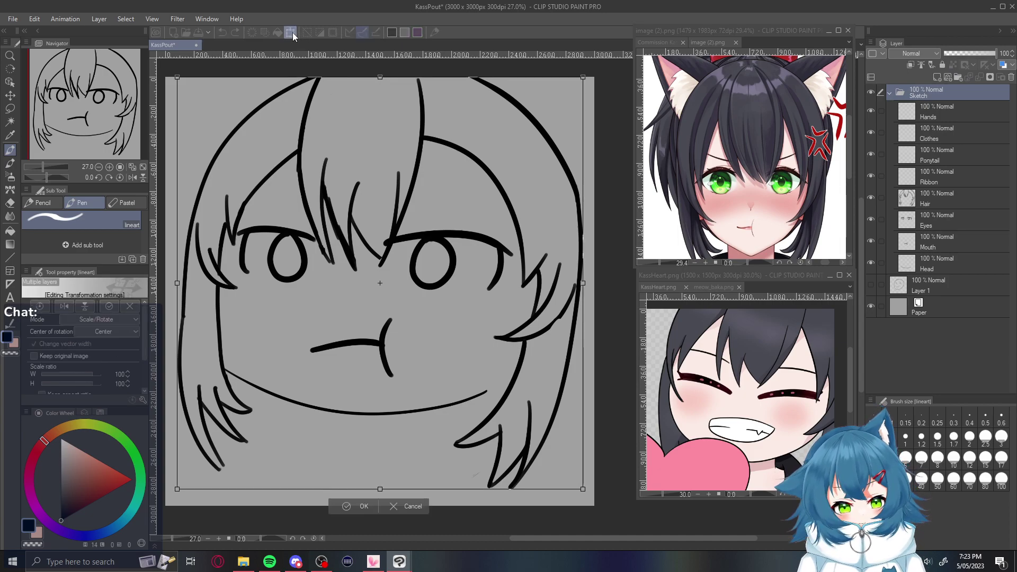
drag(581, 77, 597, 69)
drag(177, 489, 146, 551)
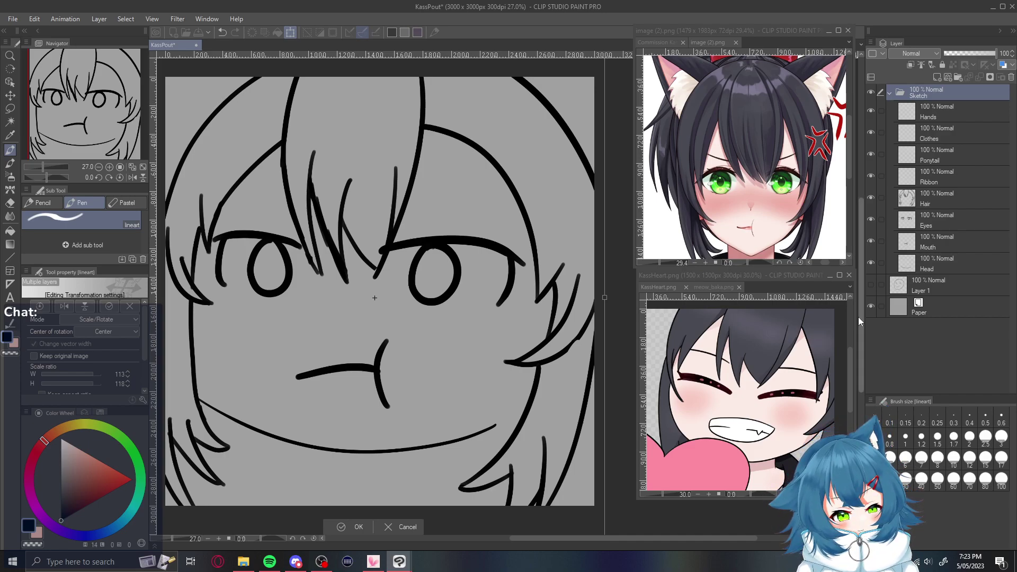
Rotate the whole Sketch folder slightly clockwise and shift it slightly right and down on the canvas
scroll(860, 320, down, 2)
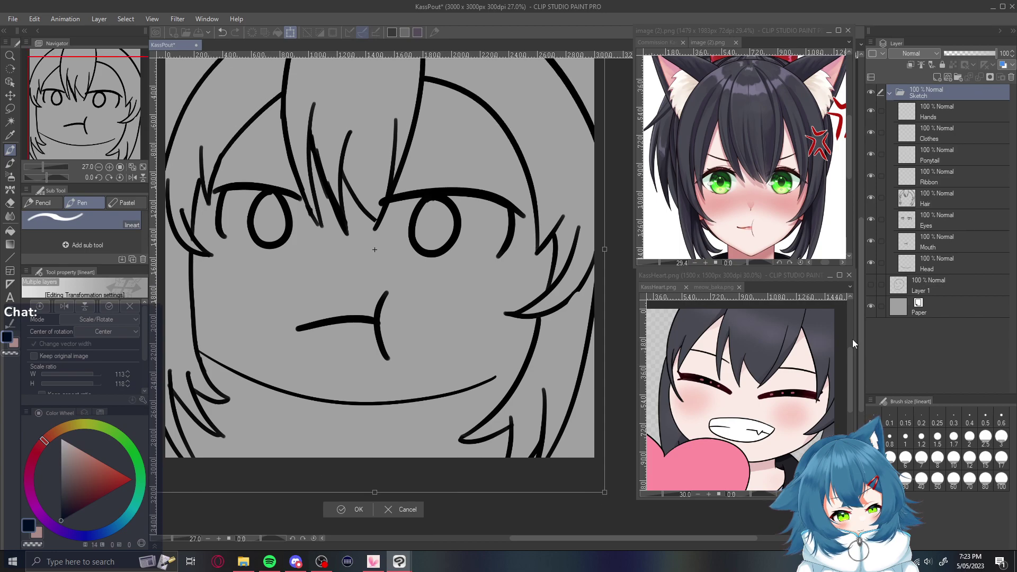
drag(615, 507, 609, 513)
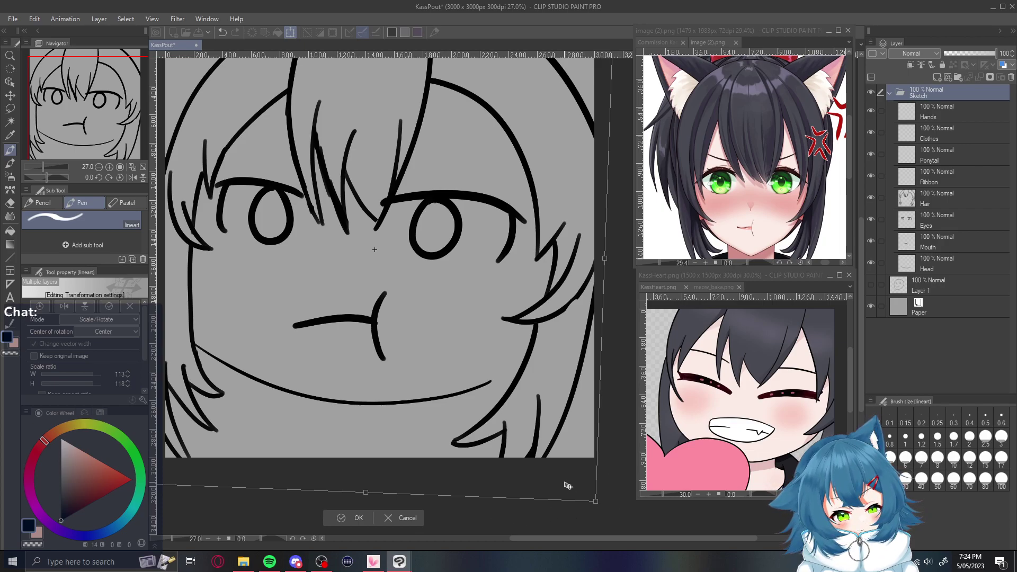
drag(571, 489, 575, 499)
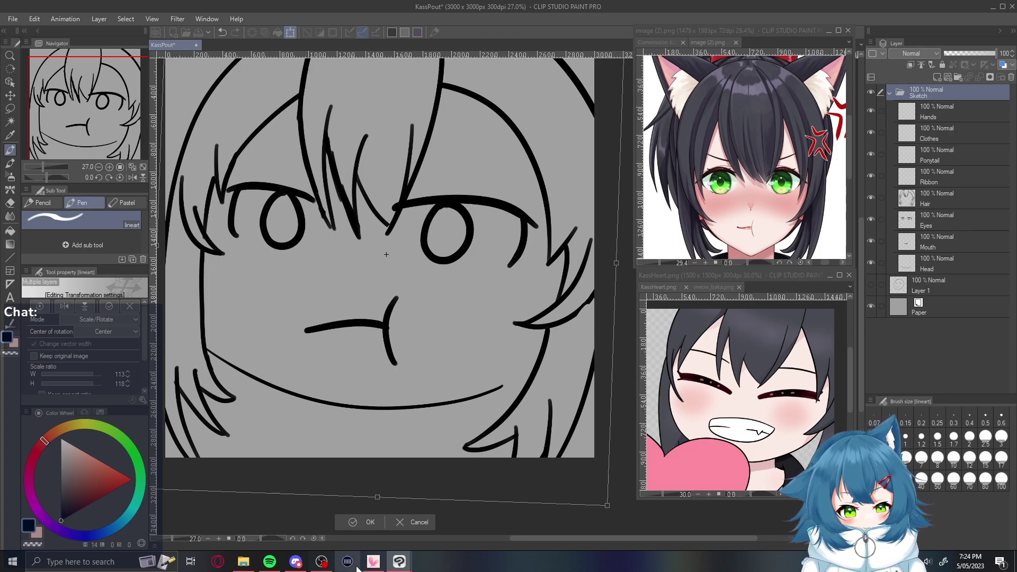
Enlarge the Sketch folder to 118% width and 123% height and apply the transformation
drag(554, 539, 510, 539)
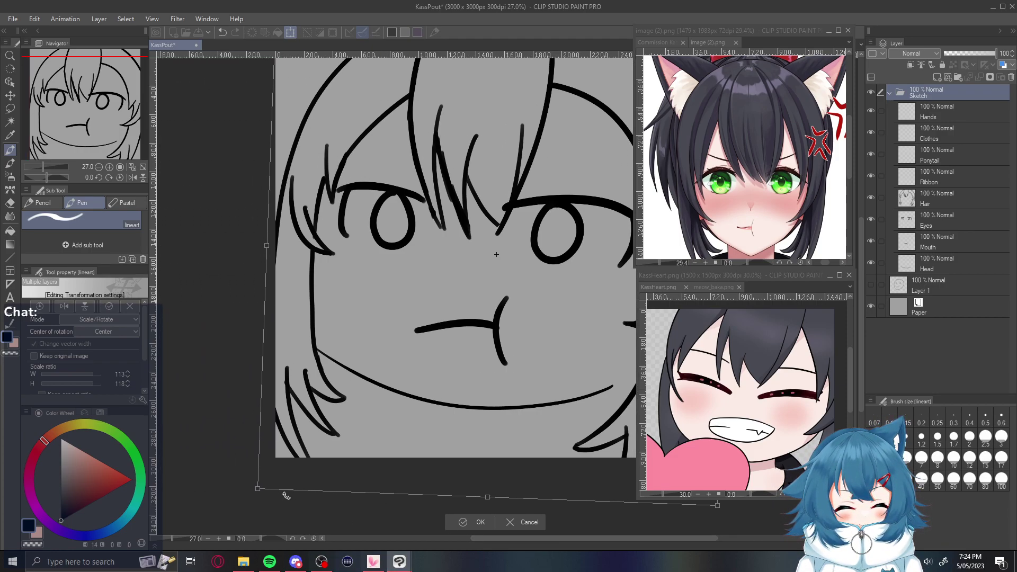
drag(256, 490, 240, 508)
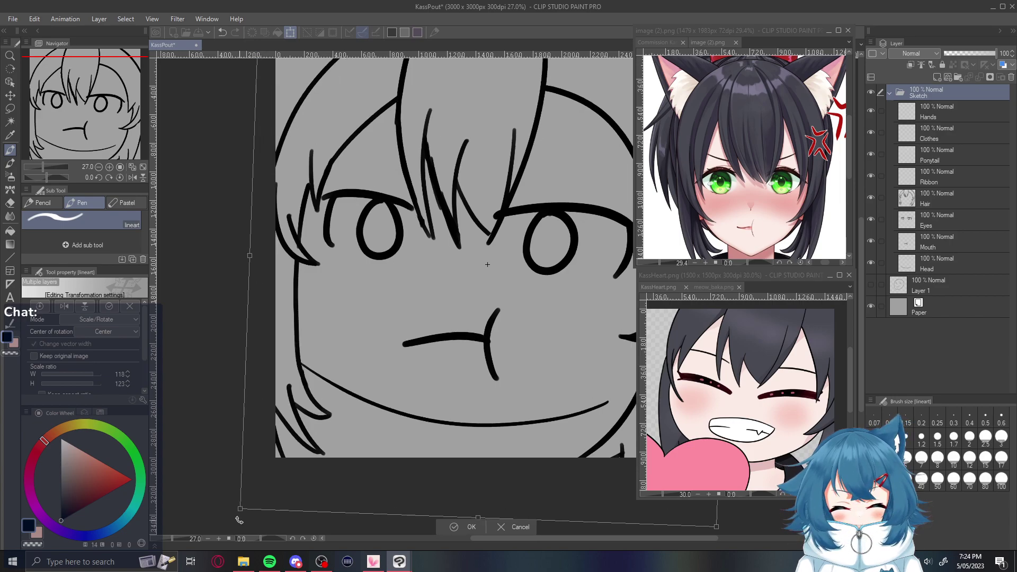
drag(550, 538, 589, 538)
drag(860, 294, 864, 281)
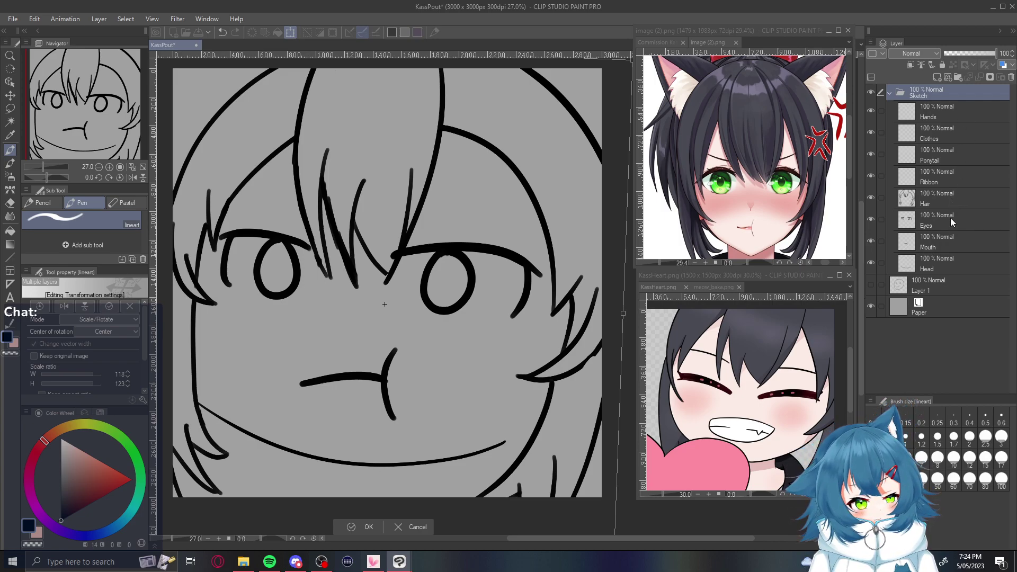
click(948, 265)
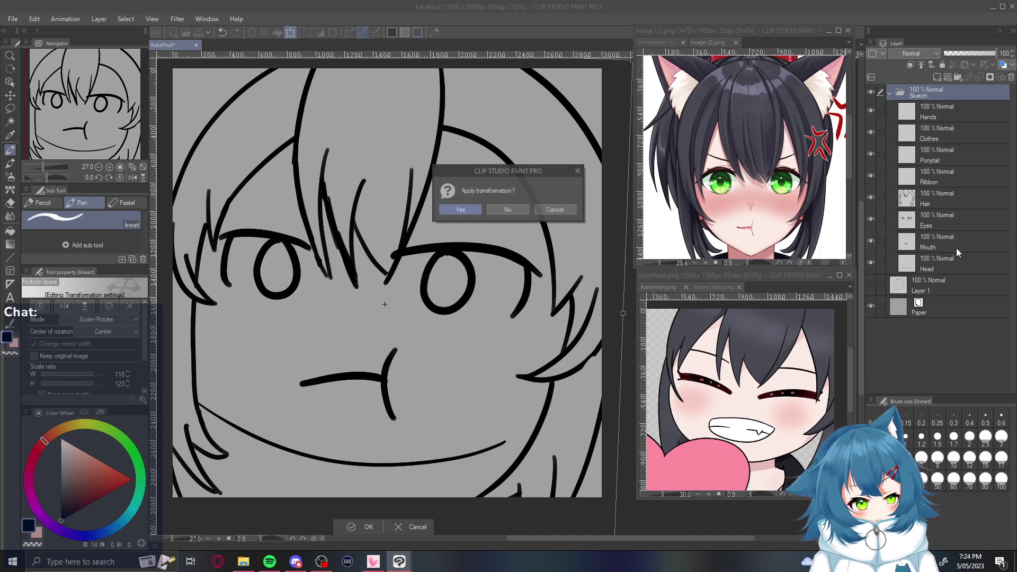
click(471, 216)
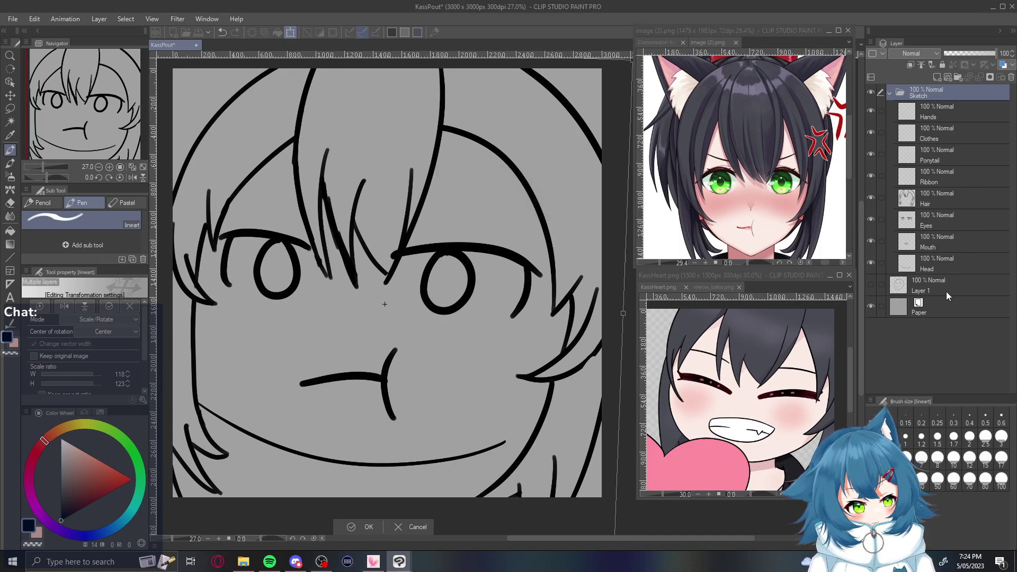
Sketch the left cat ear's outer edge on the Head layer, from the hair outline up to the canvas's upper border
click(948, 263)
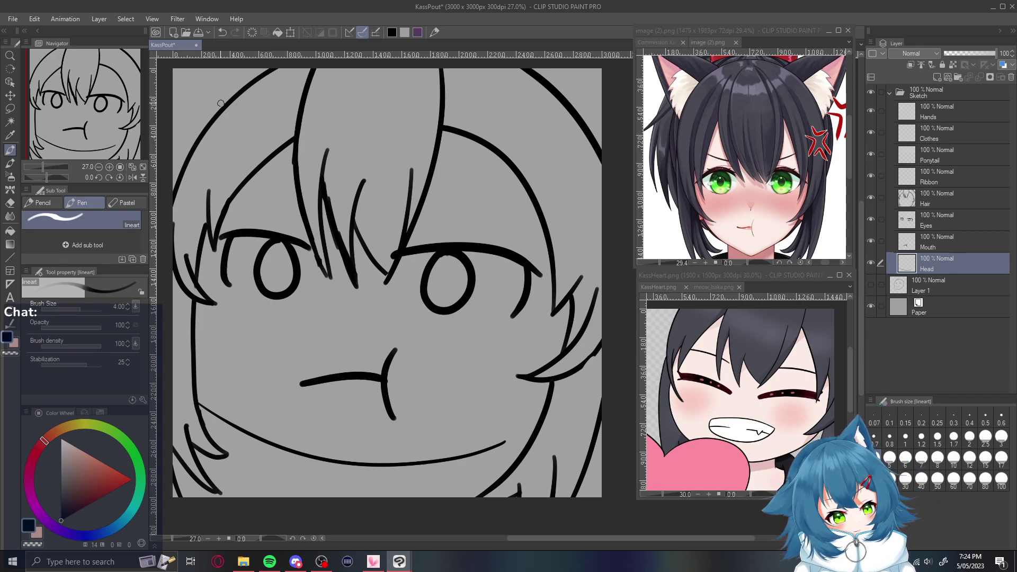
drag(222, 109, 208, 67)
key(ctrl+z)
drag(209, 127, 202, 69)
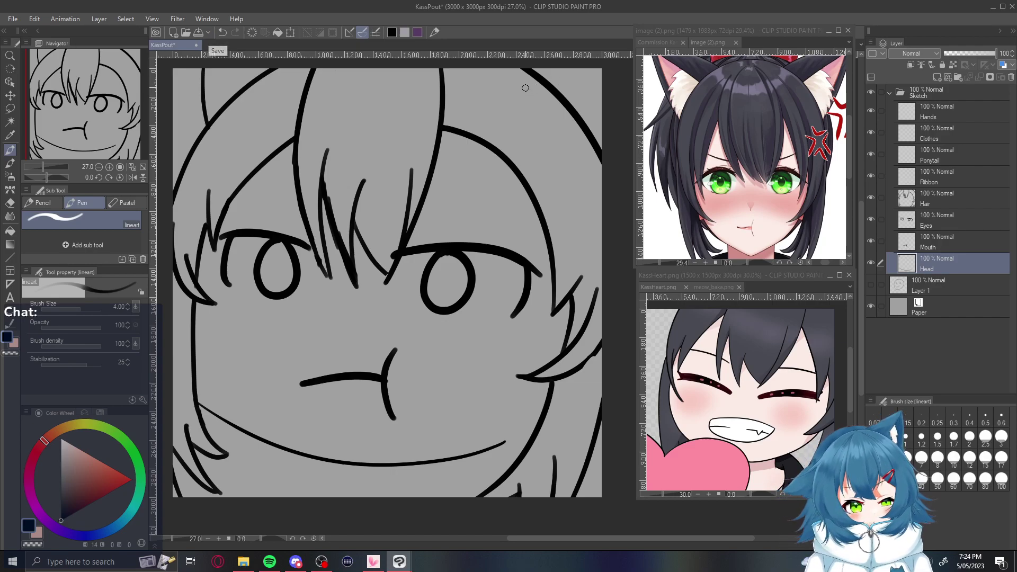
Try to sketch the right cat ear's base lines on the Head layer and erase the hair outline between them
drag(518, 95, 536, 74)
drag(585, 167, 602, 135)
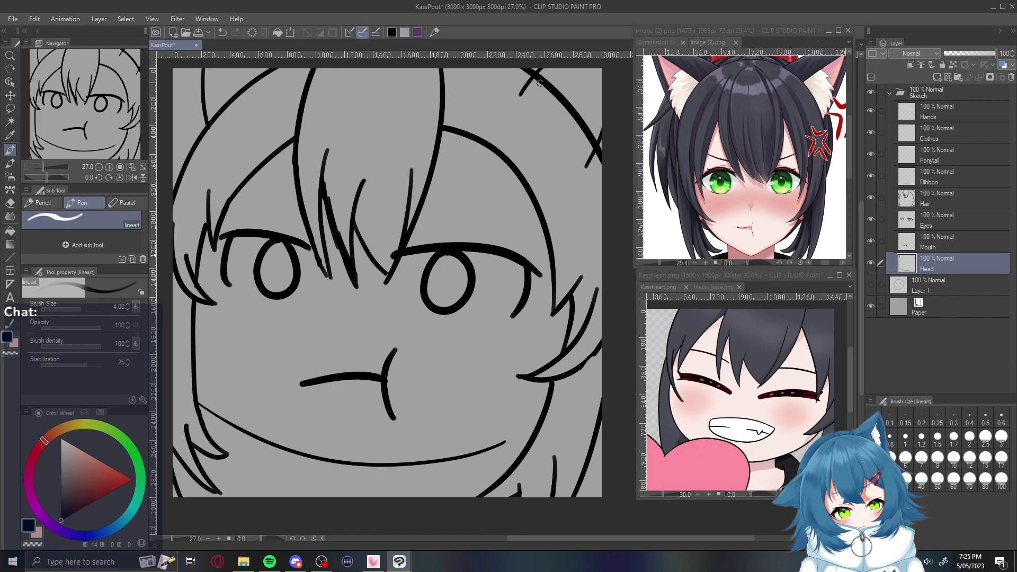
key(e)
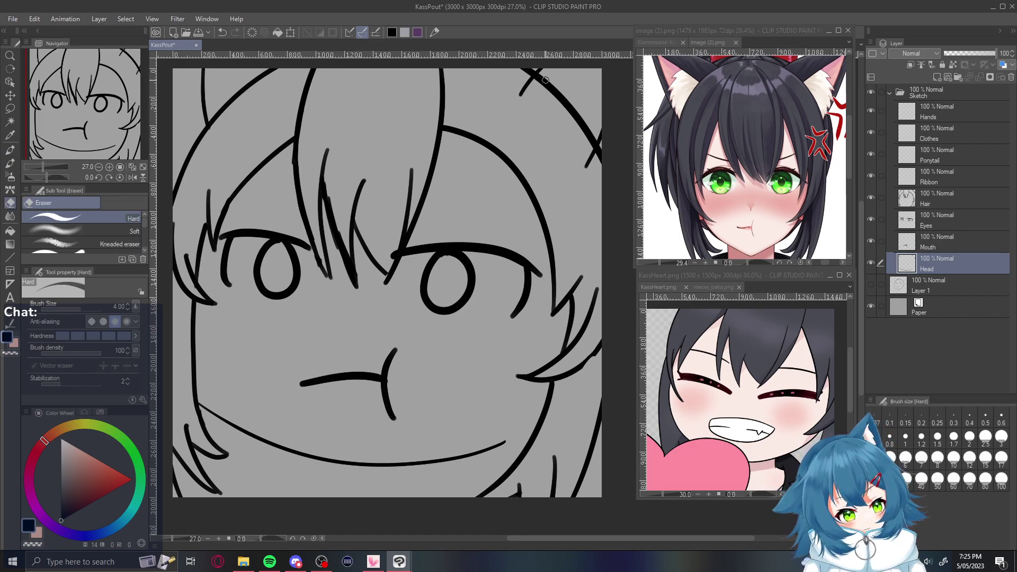
click(949, 198)
mouse_move(543, 85)
mouse_down()
mouse_move(533, 92)
mouse_move(537, 80)
mouse_move(572, 112)
mouse_move(585, 92)
mouse_up()
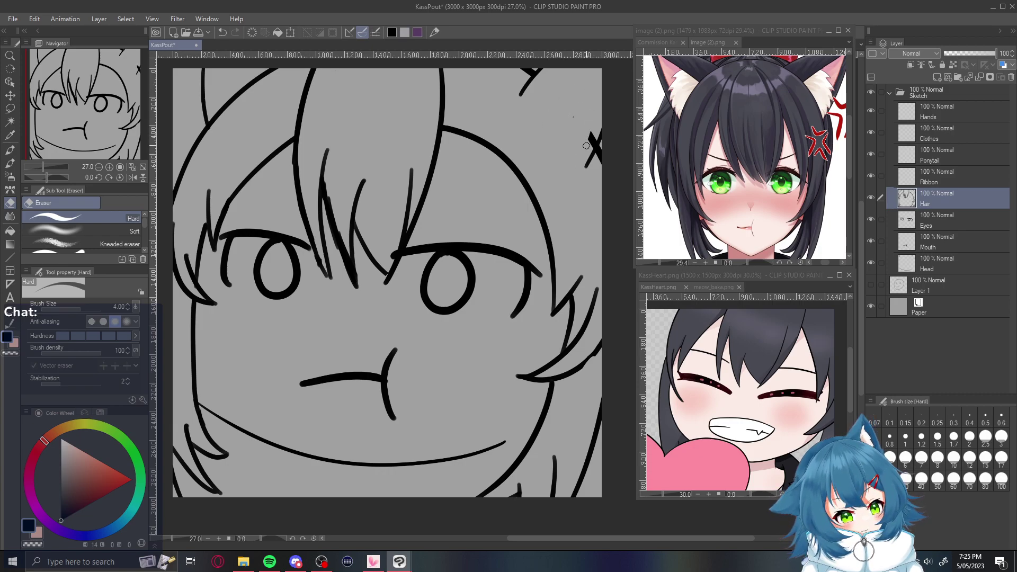
key(ctrl+z)
key(ctrl+z)
key(ctrl+z)
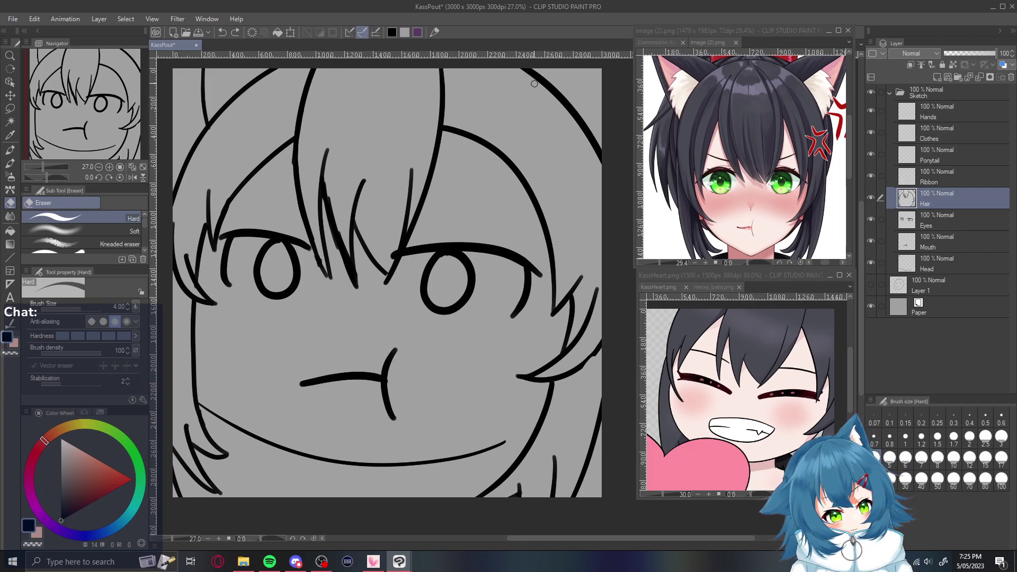
Erase the upper-right hair outline on the Hair layer with a size 5 eraser and redraw it as one smooth curve
key(bracketright)
key(bracketright)
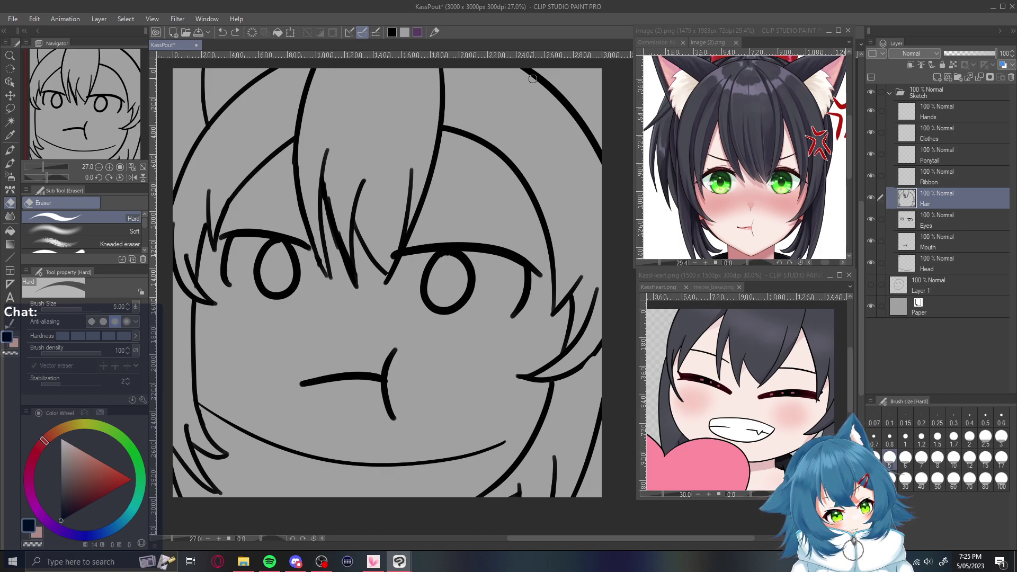
drag(524, 70, 597, 153)
key(p)
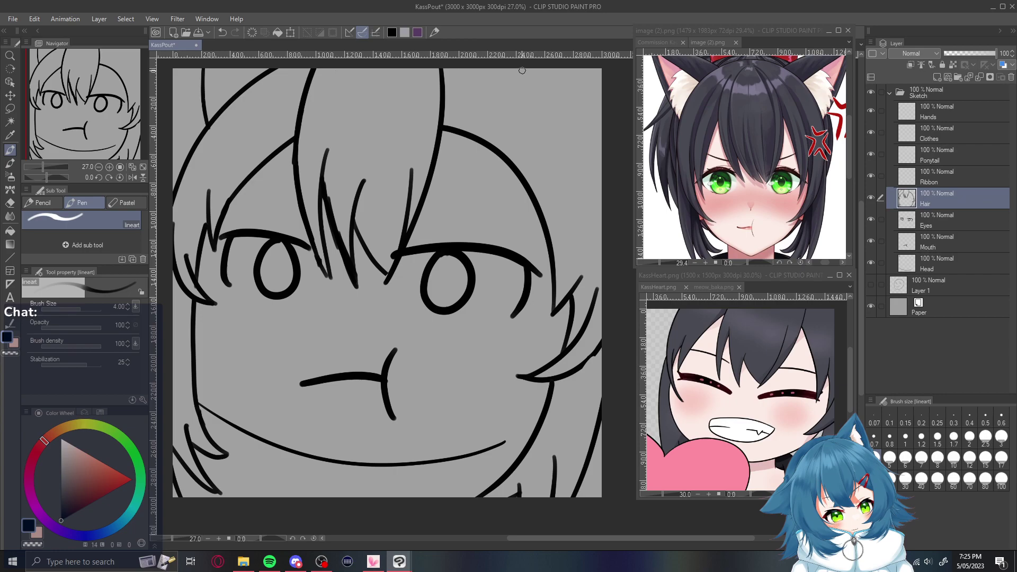
drag(516, 68, 611, 210)
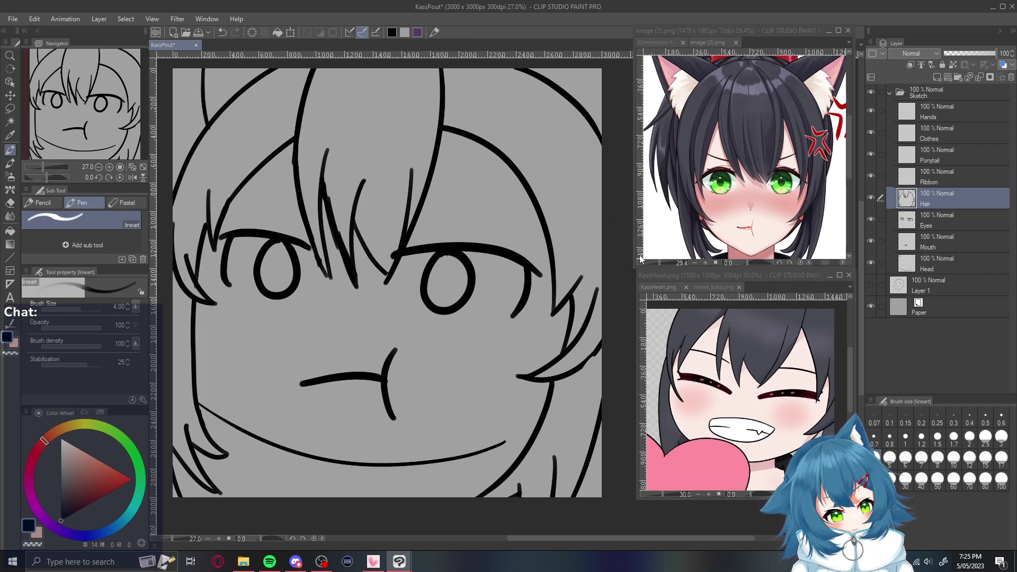
Draw a curved strand line on the Hair layer rising from the right side lock to just above eye level
drag(596, 290, 590, 179)
key(ctrl+z)
drag(594, 297, 579, 179)
key(ctrl+z)
drag(594, 296, 580, 198)
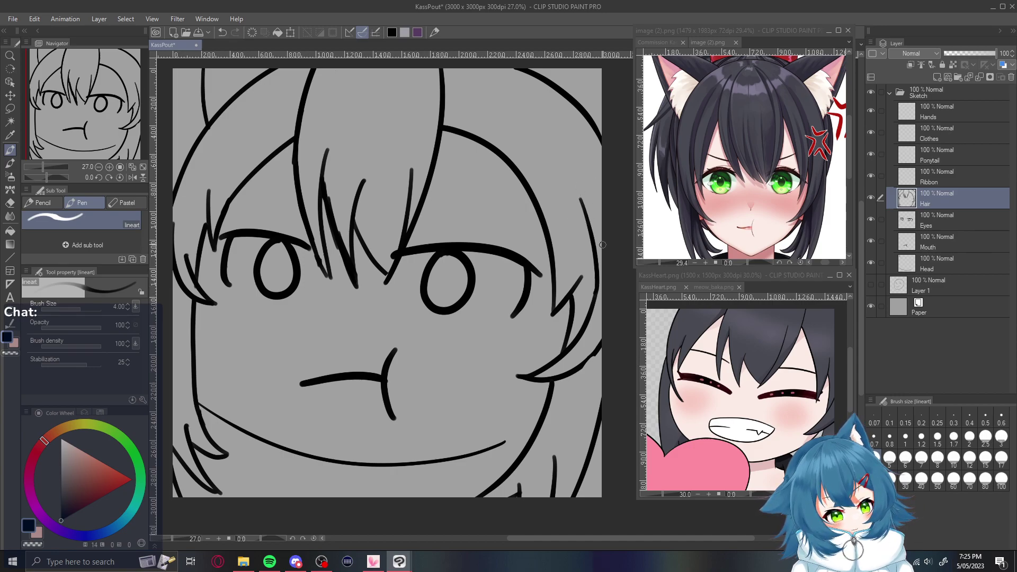
Draw a curved strand line on the Hair layer rising from the left side lock toward the outer hair edge
drag(188, 262, 200, 173)
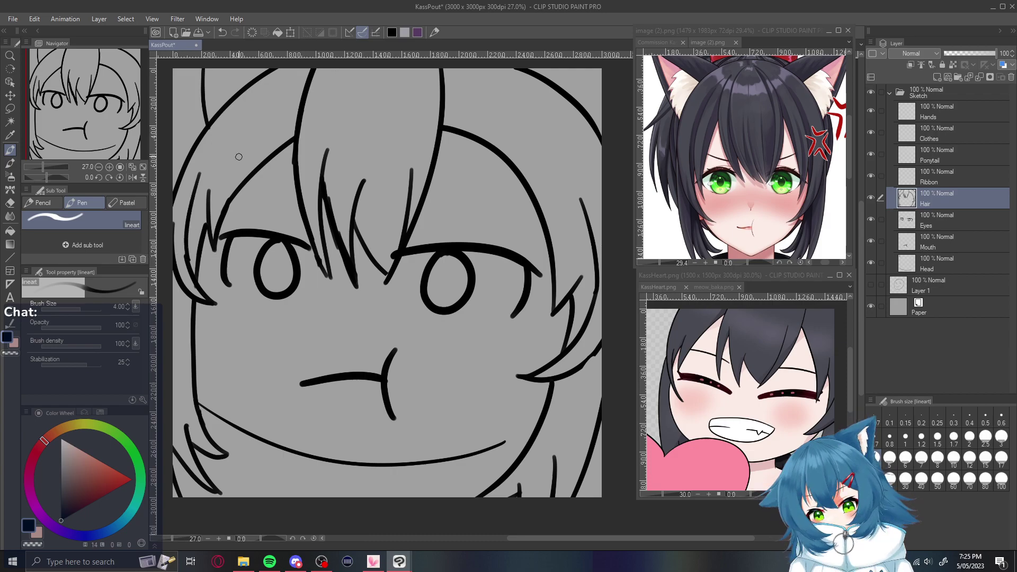
key(ctrl+z)
drag(183, 250, 228, 125)
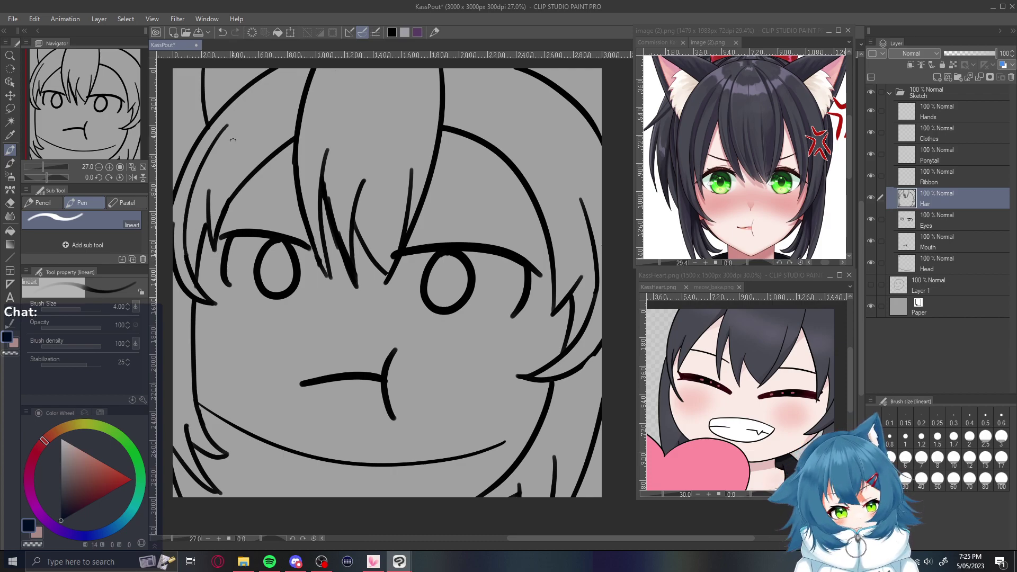
key(ctrl+z)
drag(183, 255, 204, 158)
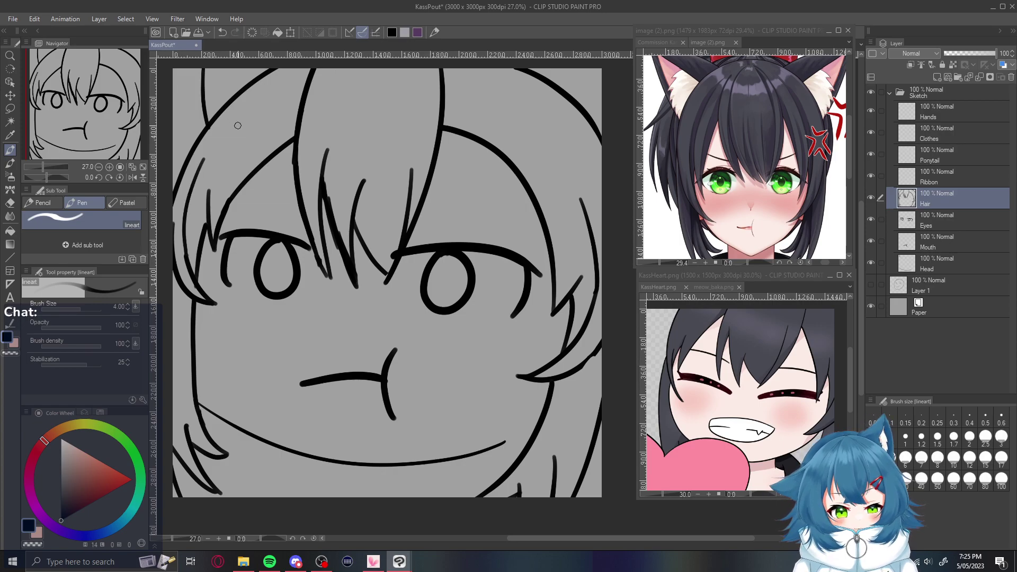
Clean up and rework the lower end of the left outer strand where it meets the side lock beside the face
key(e)
mouse_move(171, 254)
mouse_down()
mouse_move(175, 229)
mouse_move(175, 277)
mouse_move(170, 230)
mouse_up()
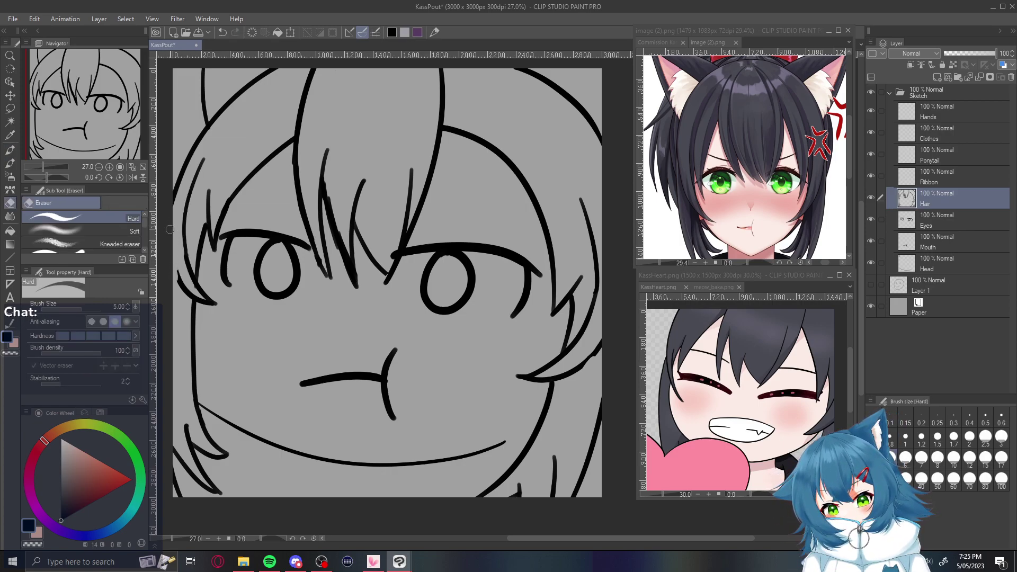
key(p)
key(ctrl+z)
mouse_move(179, 278)
mouse_down()
mouse_move(215, 304)
mouse_move(174, 265)
mouse_move(193, 298)
mouse_move(182, 290)
mouse_move(245, 320)
mouse_up()
key(ctrl+z)
key(ctrl+z)
key(ctrl+z)
key(e)
key(p)
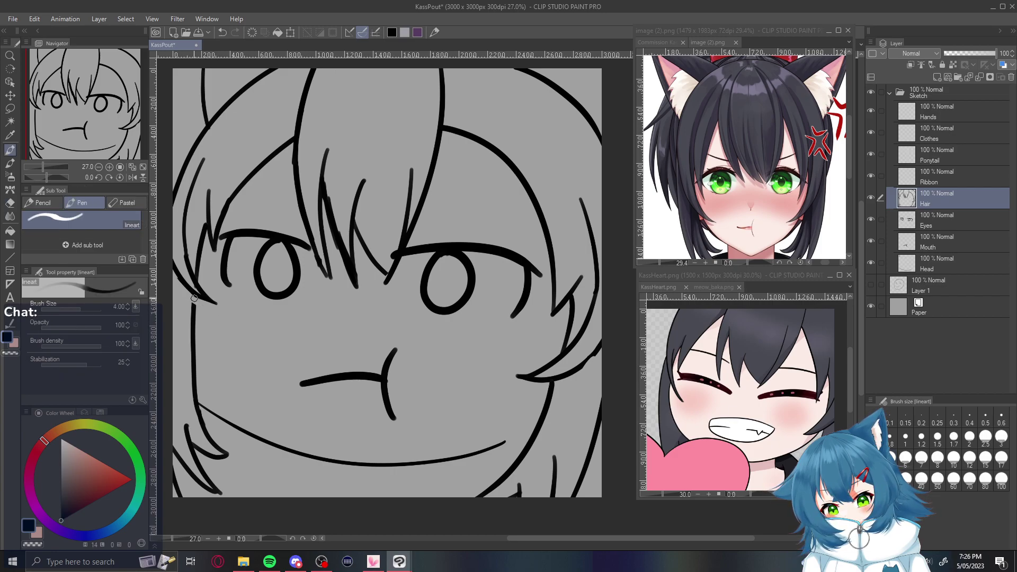
Sketch the right cat ear's edges on the Head layer, between the hair outline and the canvas's upper border
key(e)
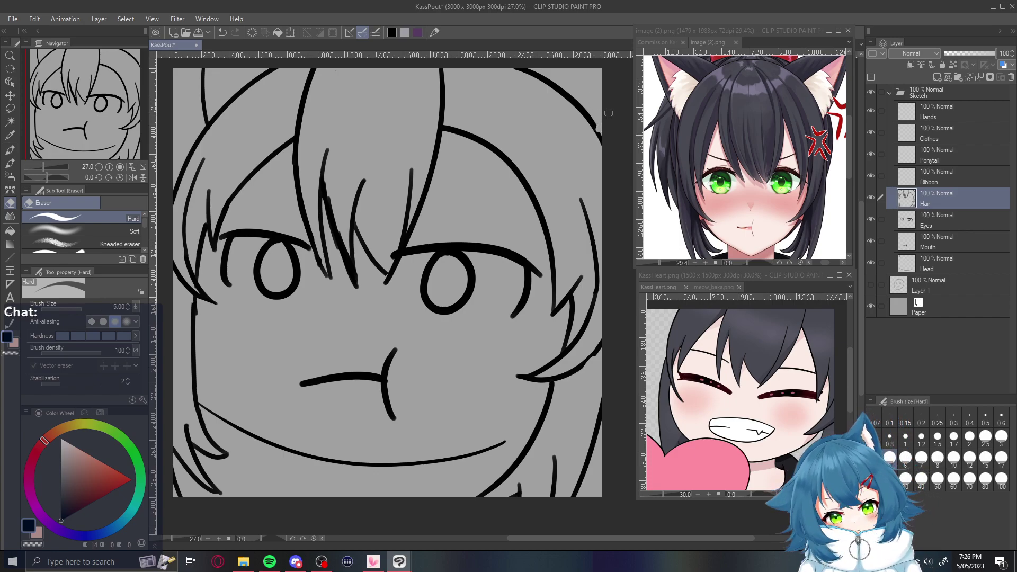
key(ctrl+z)
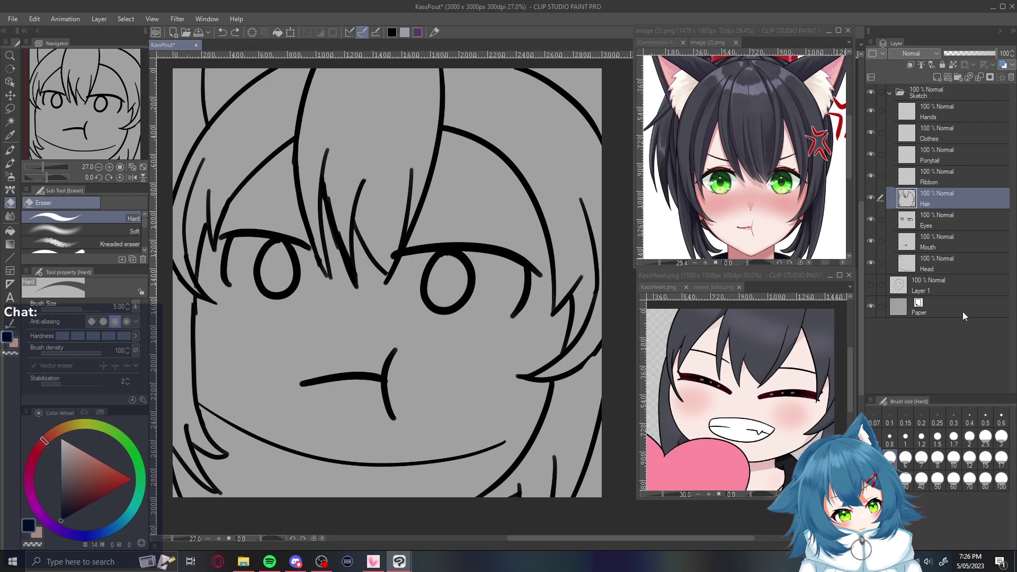
click(953, 263)
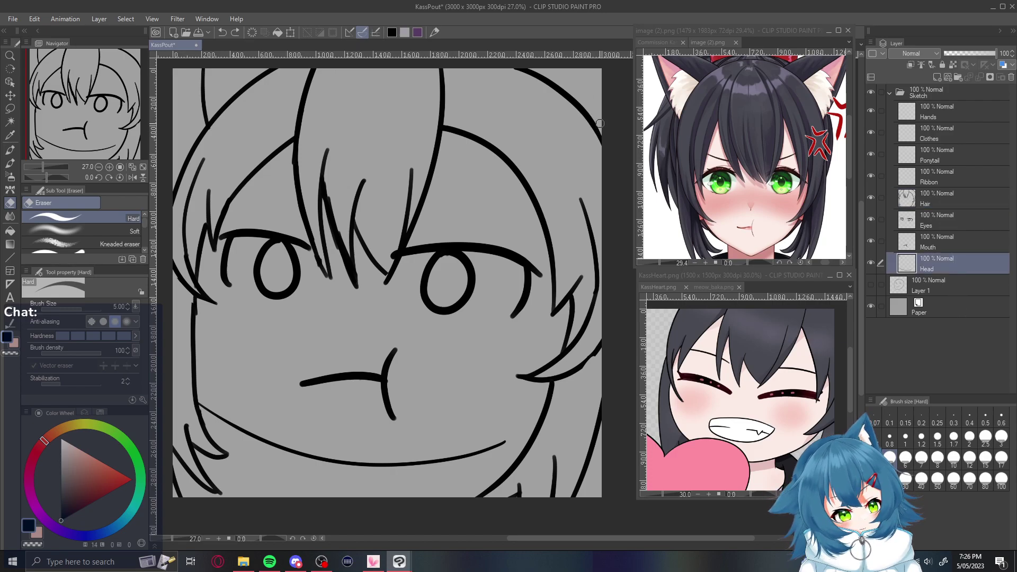
key(p)
drag(599, 132, 601, 133)
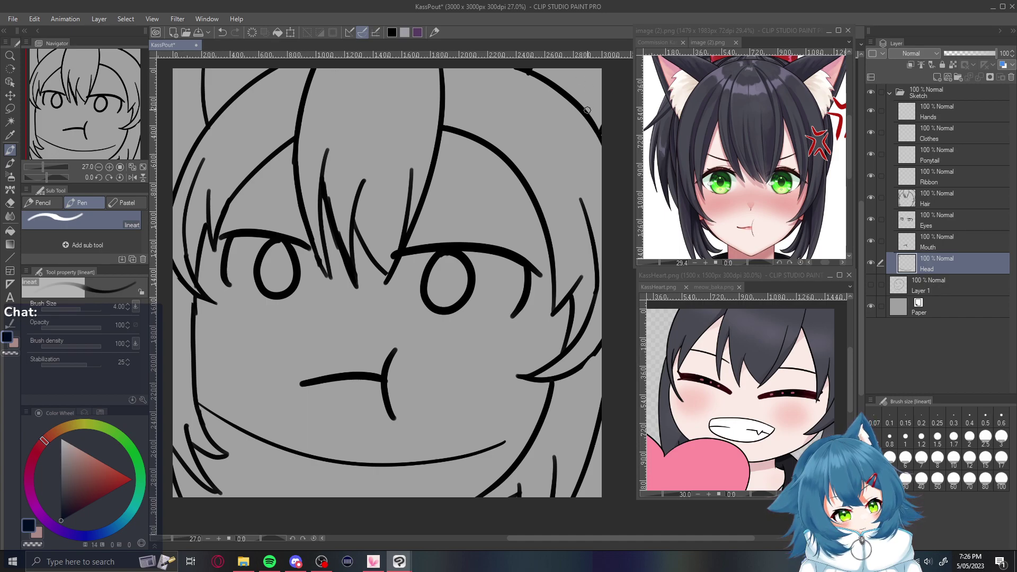
drag(590, 119, 596, 72)
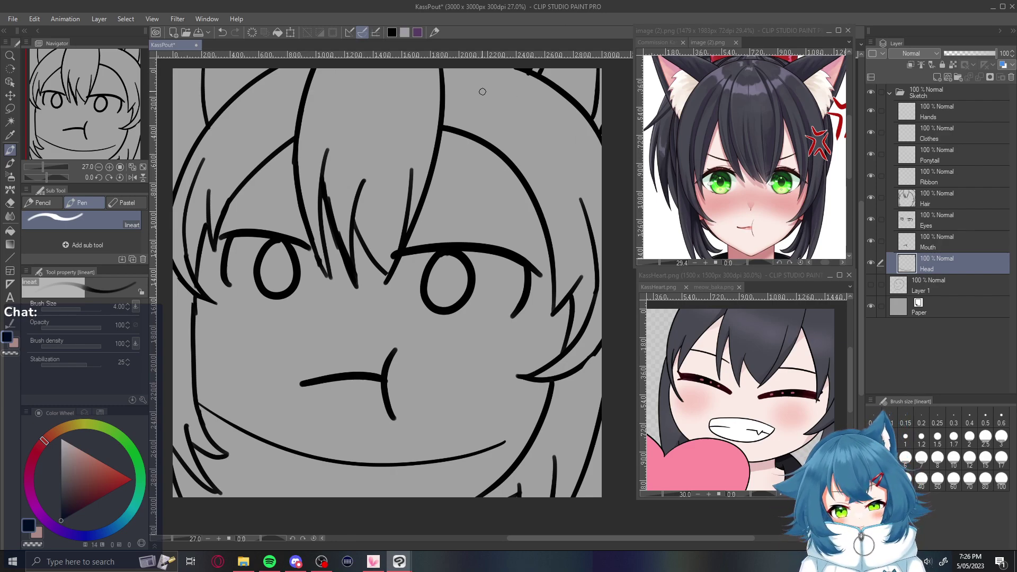
Erase the left cat ear's outer edge and redraw it slightly farther left on the Head layer
drag(216, 112, 217, 66)
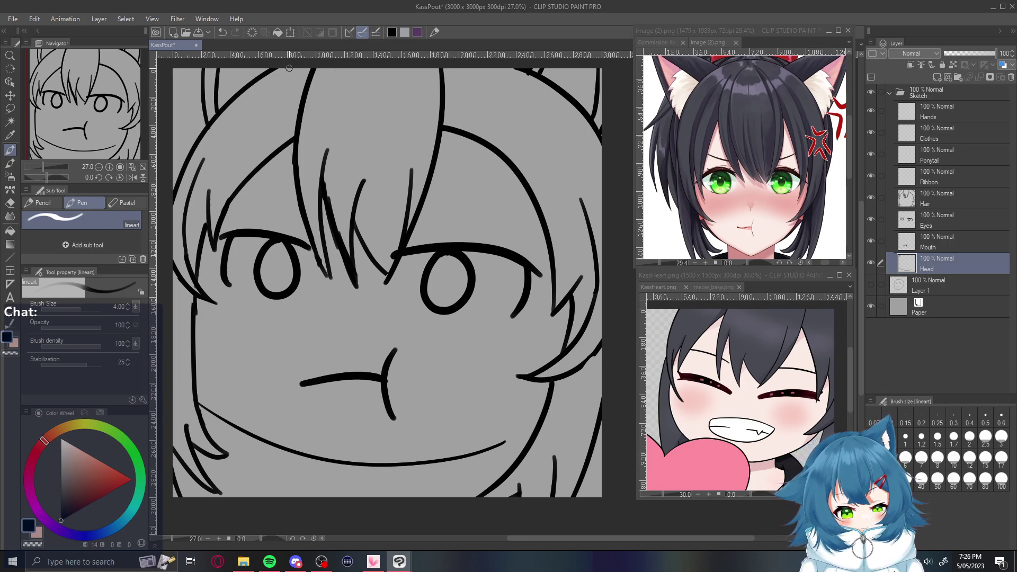
key(ctrl+z)
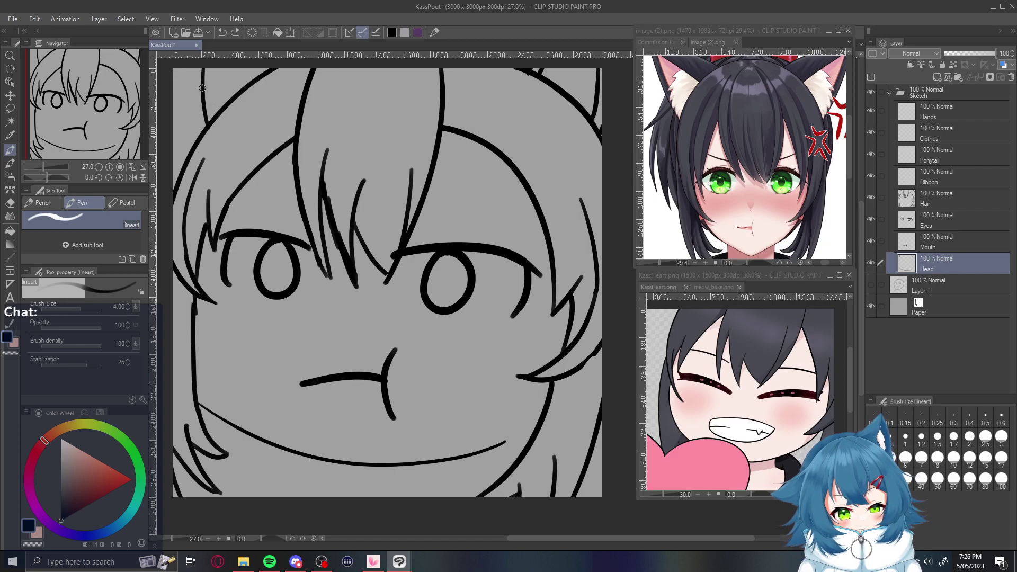
key(e)
drag(203, 70, 206, 132)
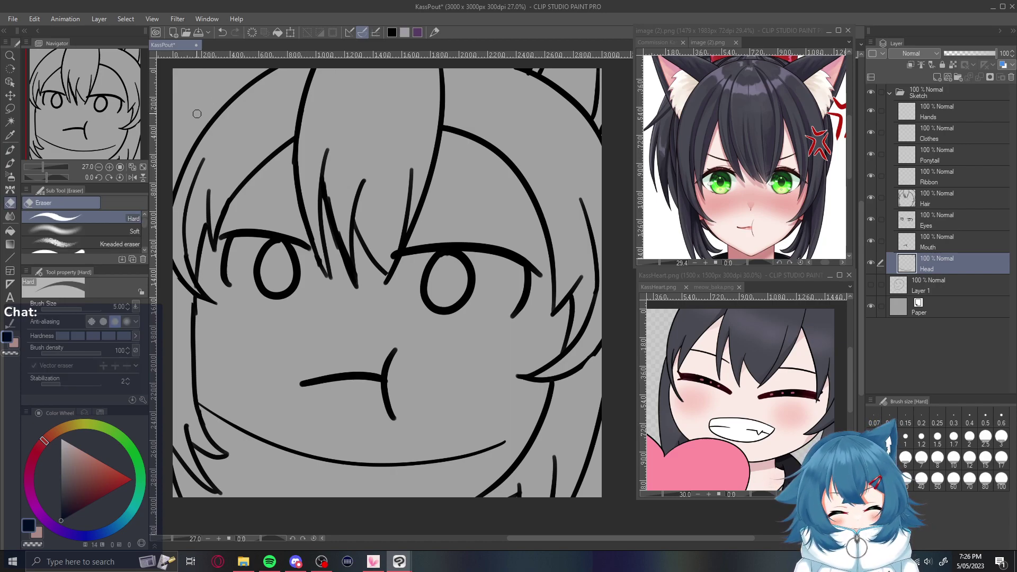
key(p)
drag(200, 139, 194, 69)
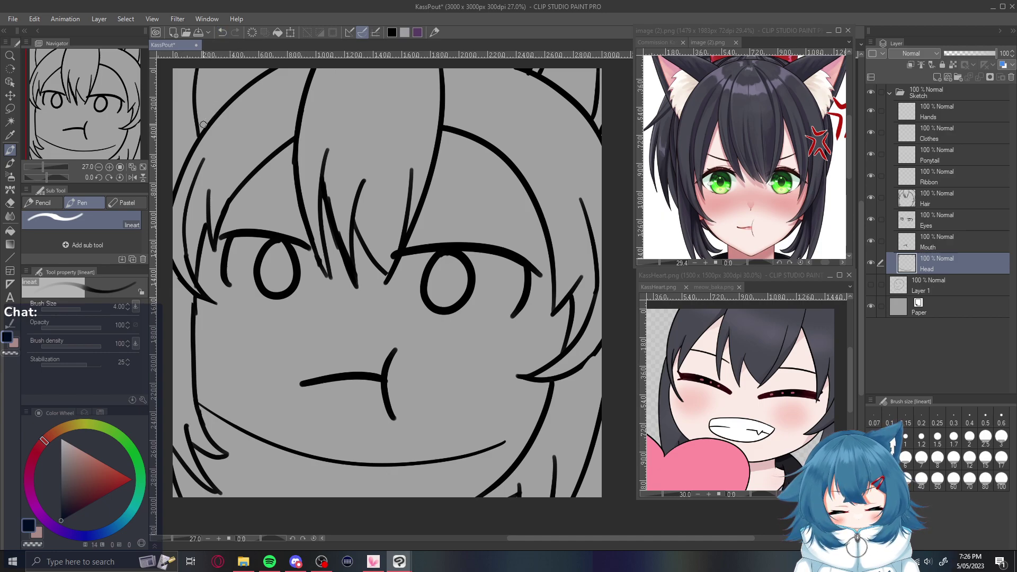
Add the left cat ear's inner line and its short inner-side edge at the canvas's upper border
drag(203, 128, 201, 70)
key(ctrl+z)
mouse_move(205, 134)
mouse_down()
mouse_move(201, 69)
mouse_move(233, 75)
mouse_up()
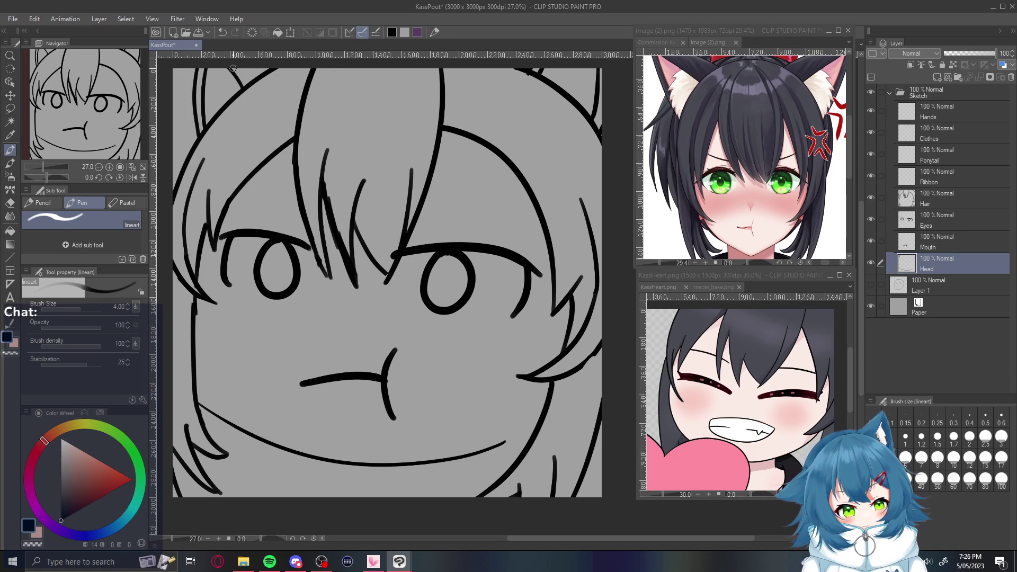
drag(230, 68, 233, 79)
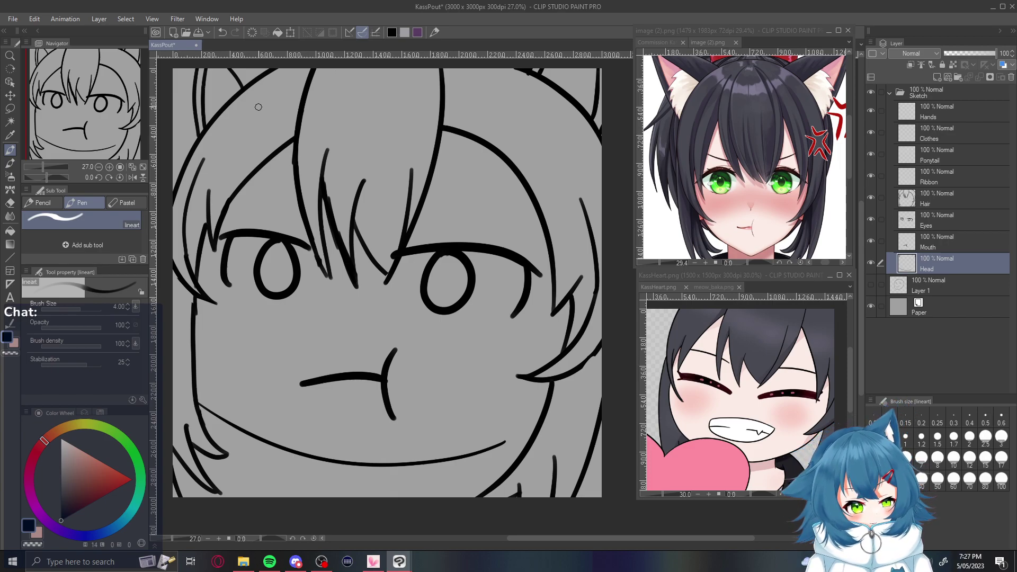
Sketch two short neck lines below the chin on the Clothes layer
click(955, 139)
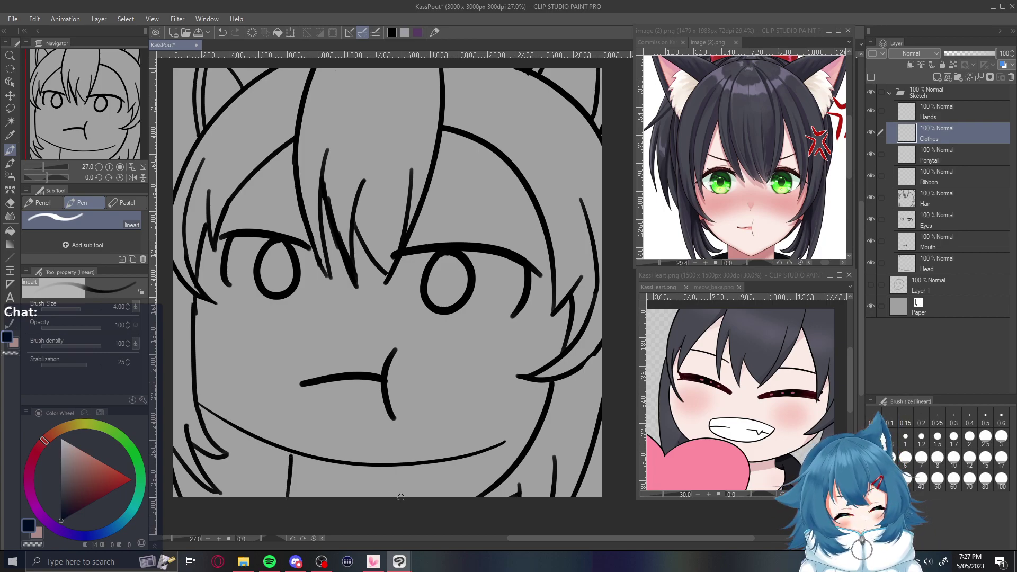
key(ctrl+z)
drag(287, 452, 284, 481)
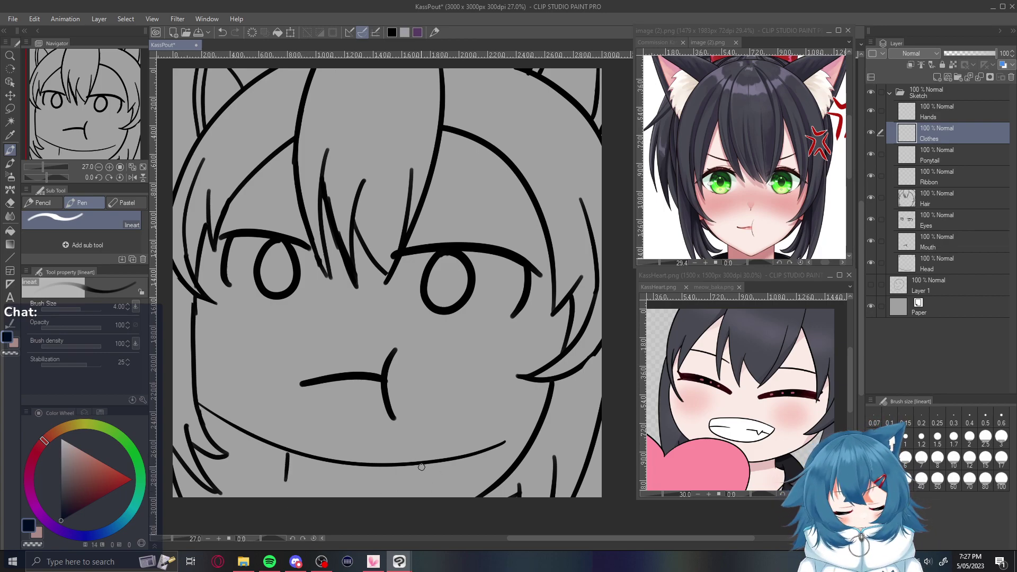
mouse_move(432, 464)
mouse_down()
mouse_move(430, 487)
mouse_move(501, 484)
mouse_up()
key(ctrl+z)
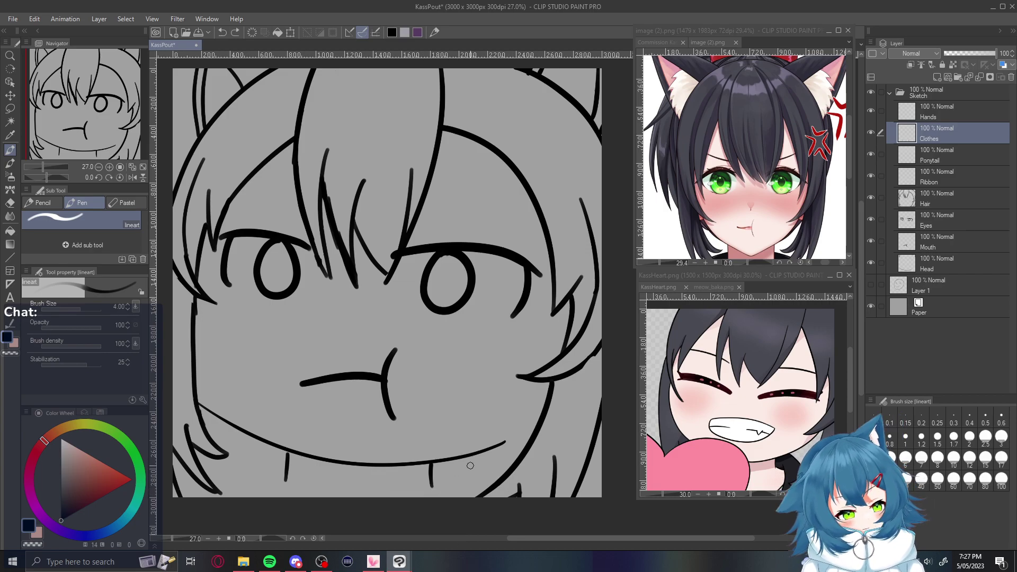
Sketch the clothing's right edge curving from the chin line down to the canvas's lower border
drag(464, 455, 487, 490)
key(ctrl+z)
drag(465, 457, 486, 491)
key(ctrl+z)
mouse_move(465, 456)
mouse_down()
mouse_move(486, 495)
mouse_move(439, 481)
mouse_move(444, 496)
mouse_up()
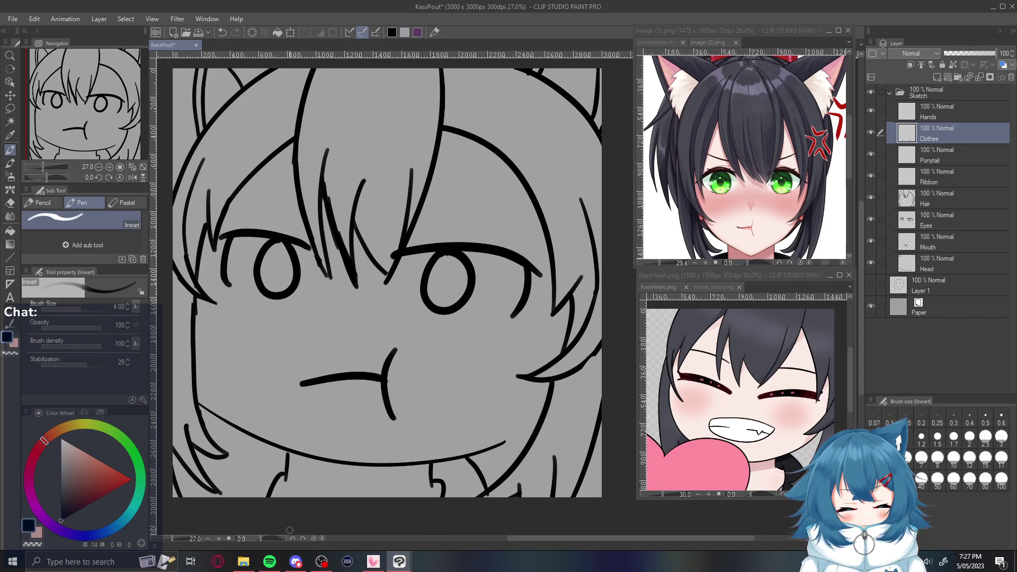
Draw the curved collar lines that flare outward from the base of both neck lines to the canvas's lower border
drag(284, 473, 272, 497)
key(ctrl+z)
key(ctrl+z)
drag(430, 476, 449, 496)
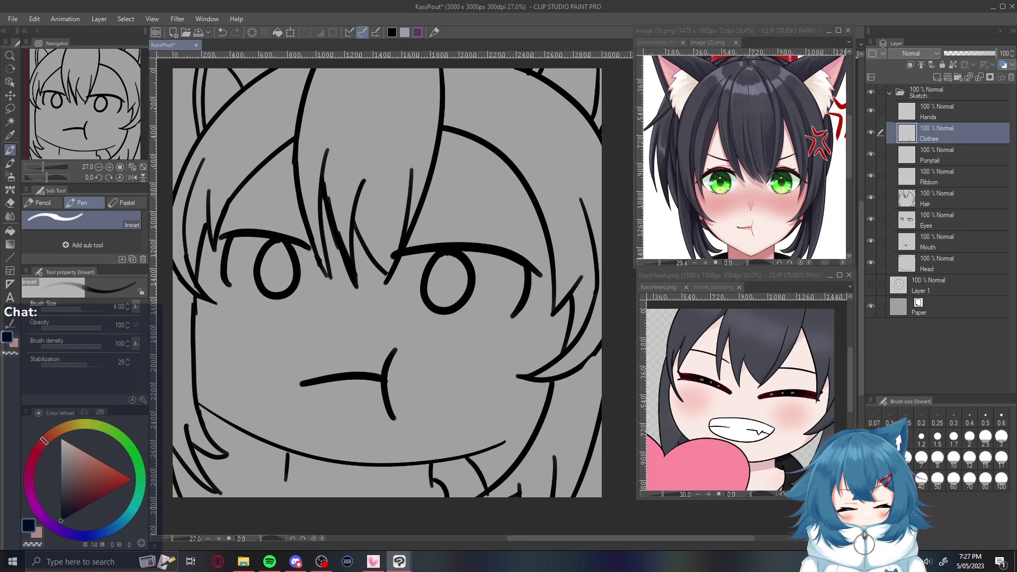
drag(284, 469, 266, 497)
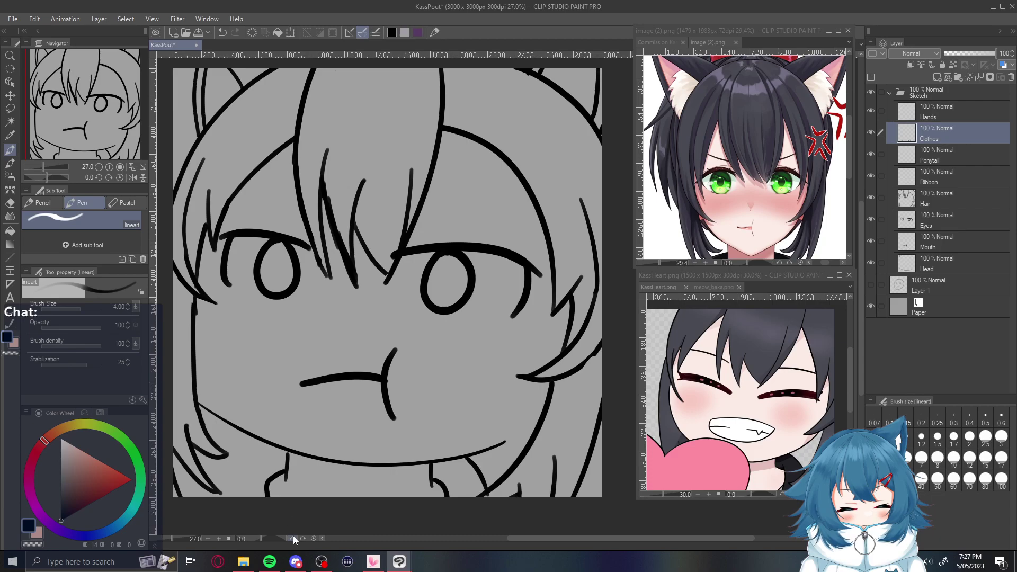
Sketch the clothing's left edge from the chin line down to the canvas's lower border and refine its lower end
drag(267, 444, 228, 488)
key(e)
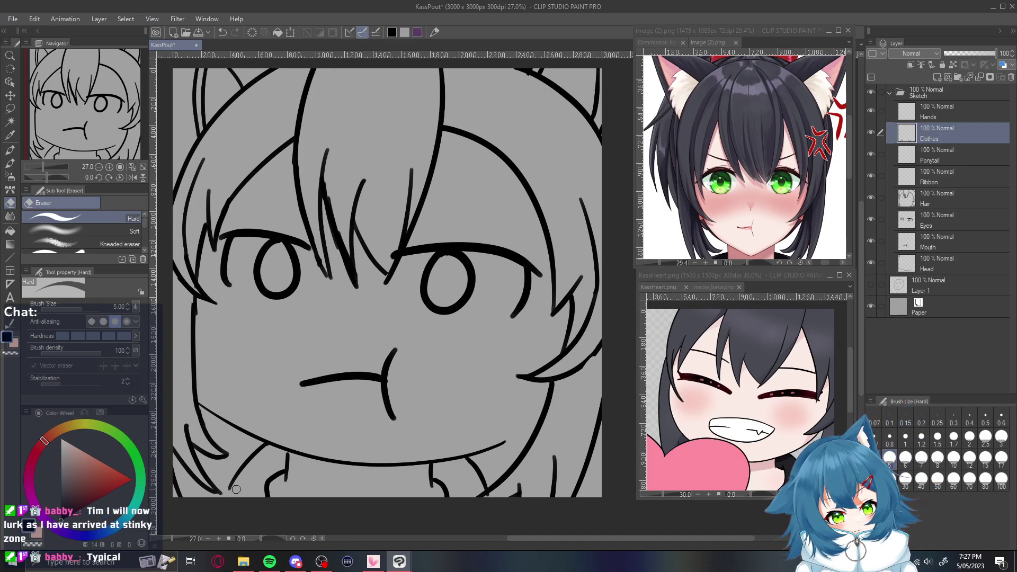
key(p)
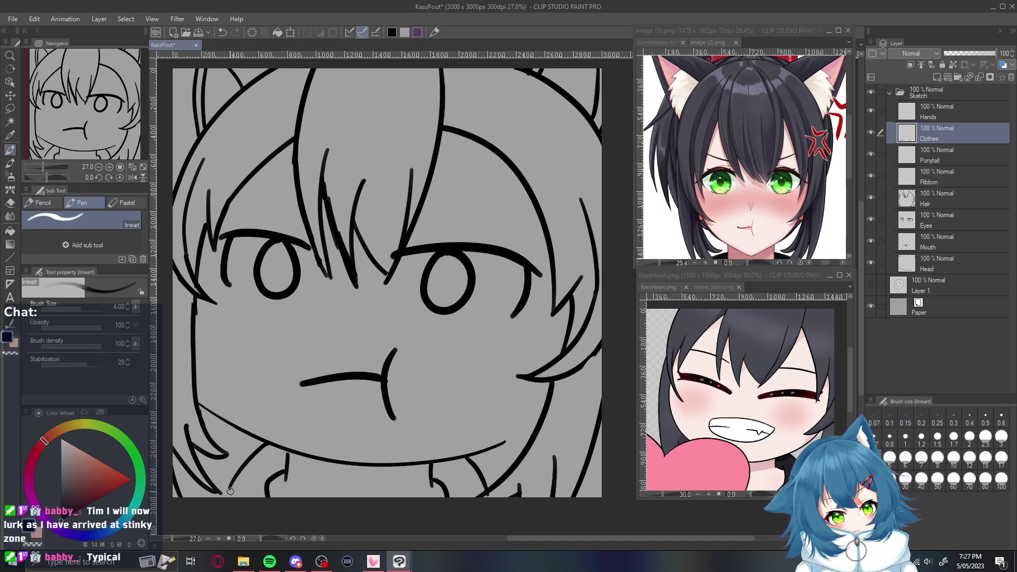
mouse_move(236, 562)
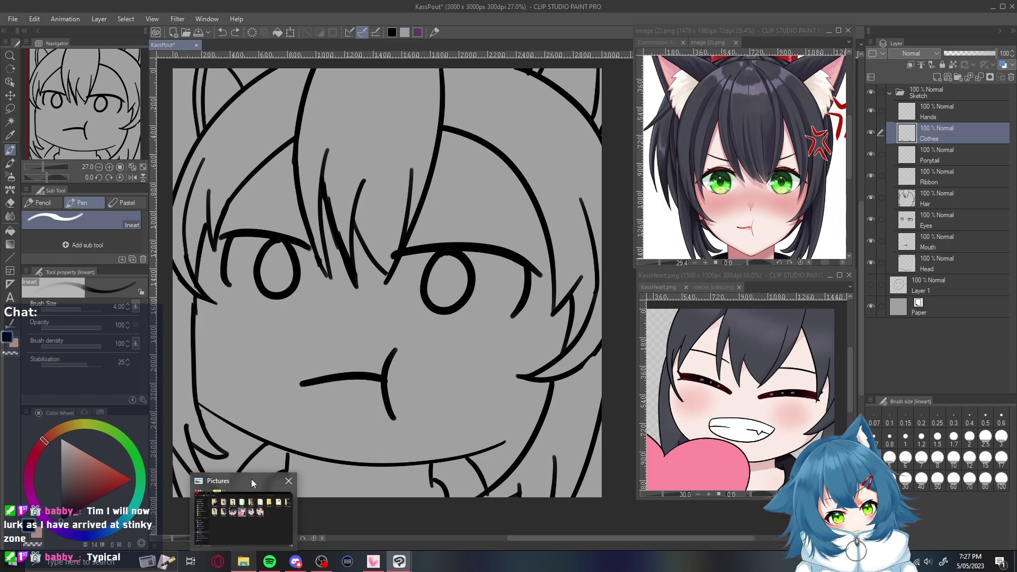
drag(229, 486, 241, 493)
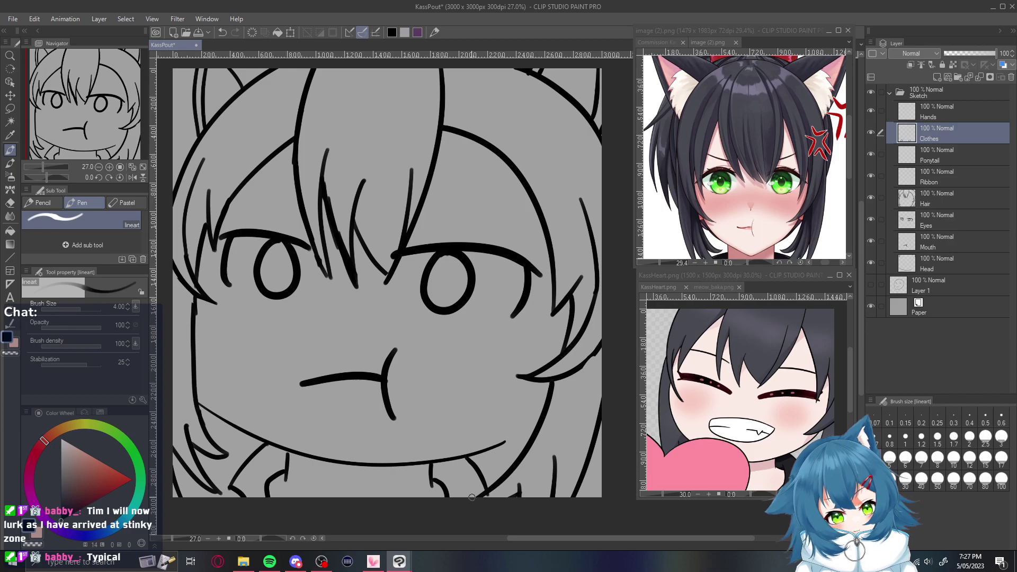
key(ctrl+z)
drag(232, 483, 223, 496)
key(ctrl+z)
drag(248, 465, 225, 496)
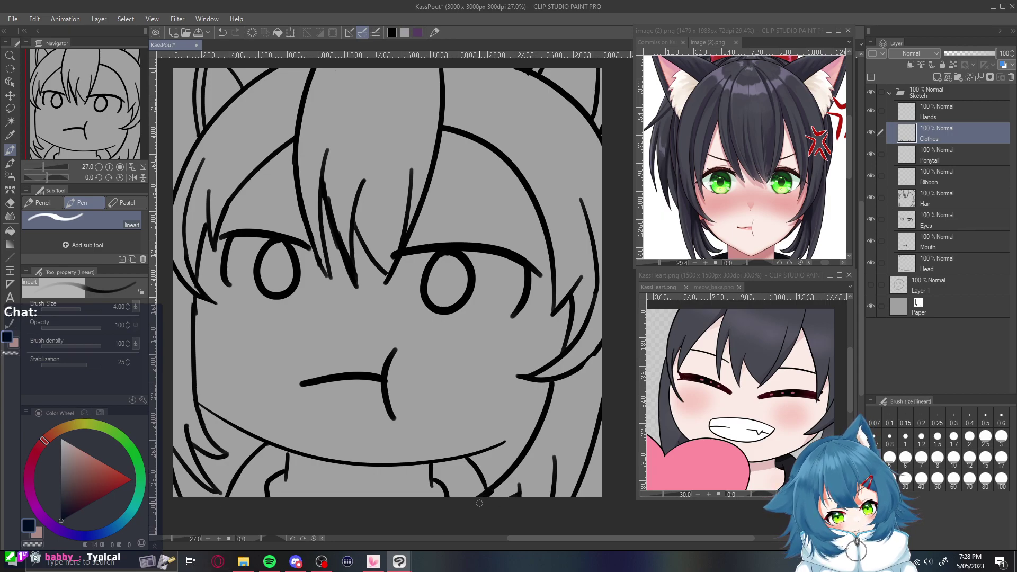
Trim the chin line's right end on the Head layer and extend it in a curve up to the right side lock
key(e)
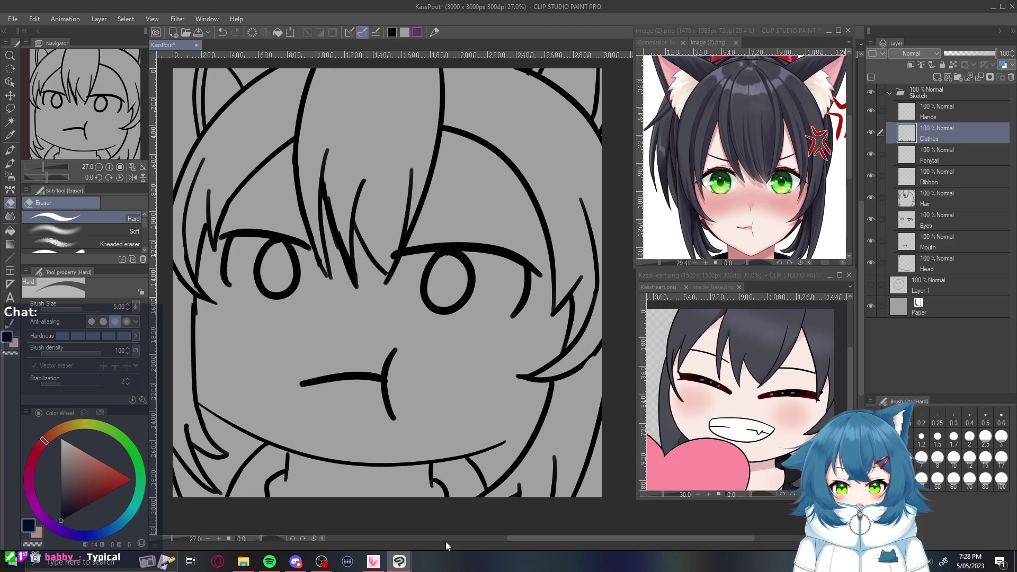
click(946, 263)
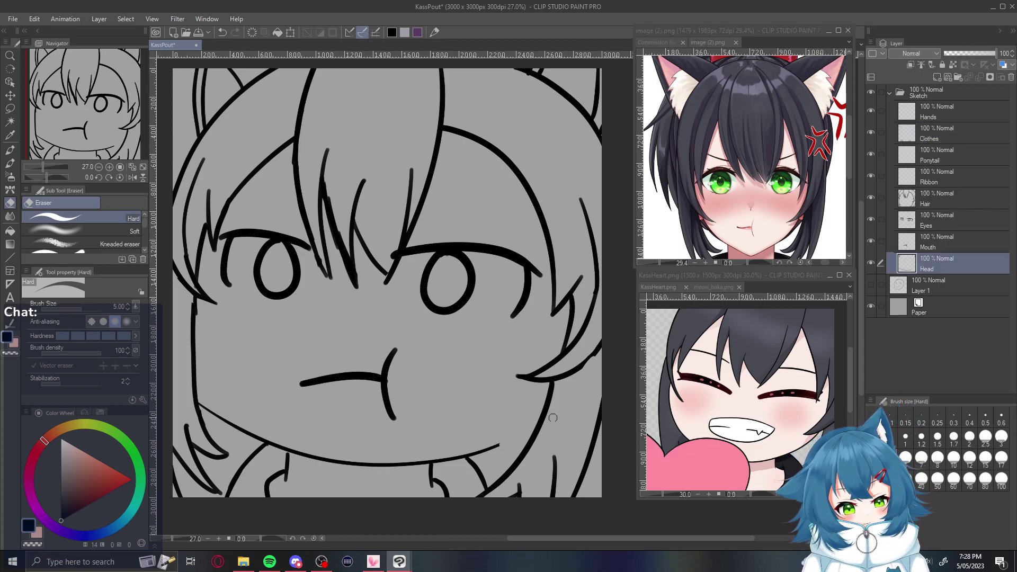
key(p)
drag(498, 447, 538, 420)
key(ctrl+z)
drag(488, 448, 539, 418)
key(ctrl+z)
drag(490, 448, 549, 397)
key(ctrl+z)
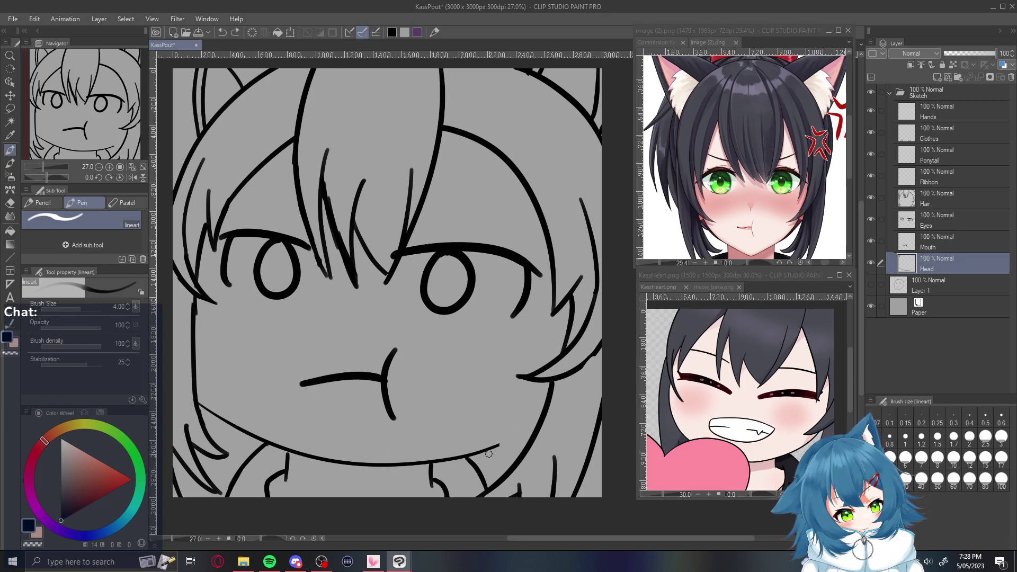
drag(495, 448, 540, 400)
key(ctrl+z)
mouse_move(488, 448)
mouse_down()
mouse_move(527, 423)
mouse_move(551, 377)
mouse_up()
key(ctrl+z)
drag(493, 449, 552, 389)
key(ctrl+z)
mouse_move(495, 448)
mouse_down()
mouse_move(526, 424)
mouse_move(549, 383)
mouse_up()
key(ctrl+z)
drag(494, 449, 551, 382)
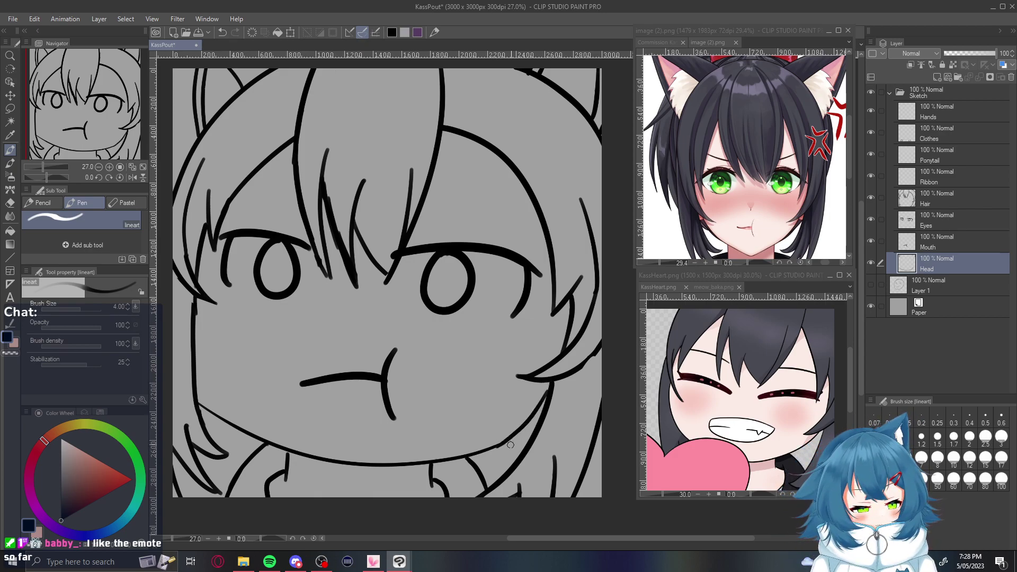
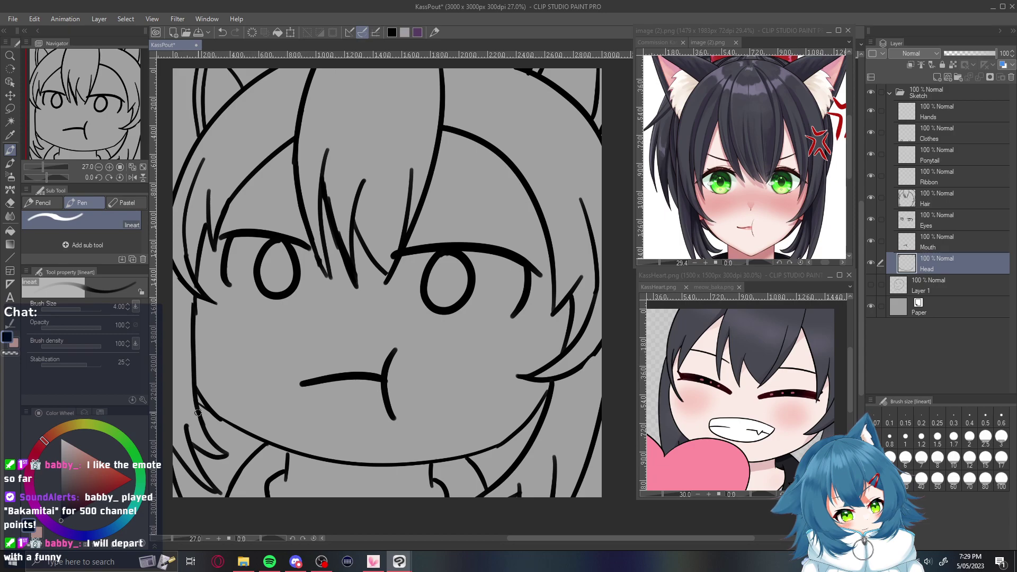
Erase the excess thickness from the heavy bang strand between the eyes on the Hair layer
key(e)
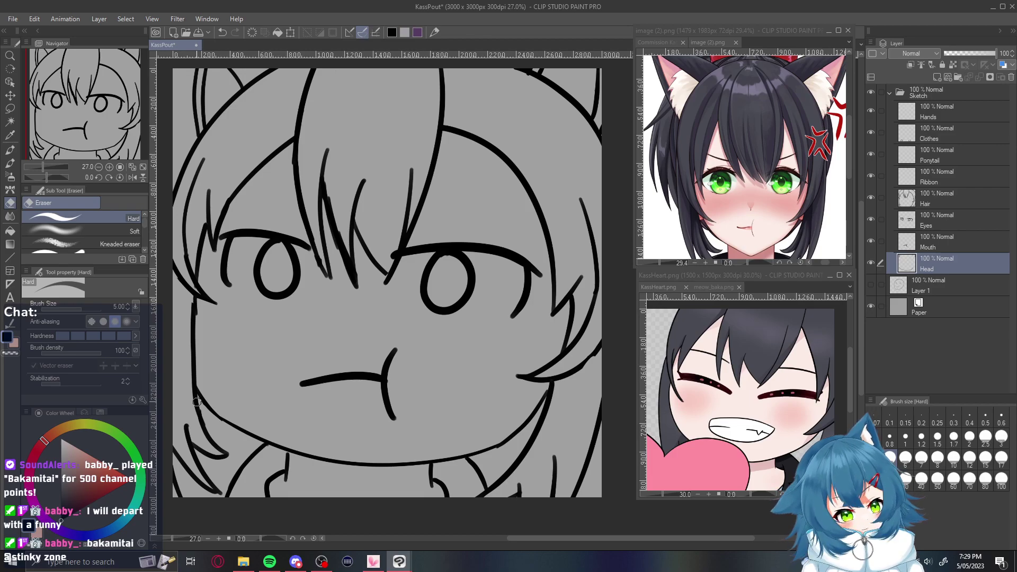
click(955, 197)
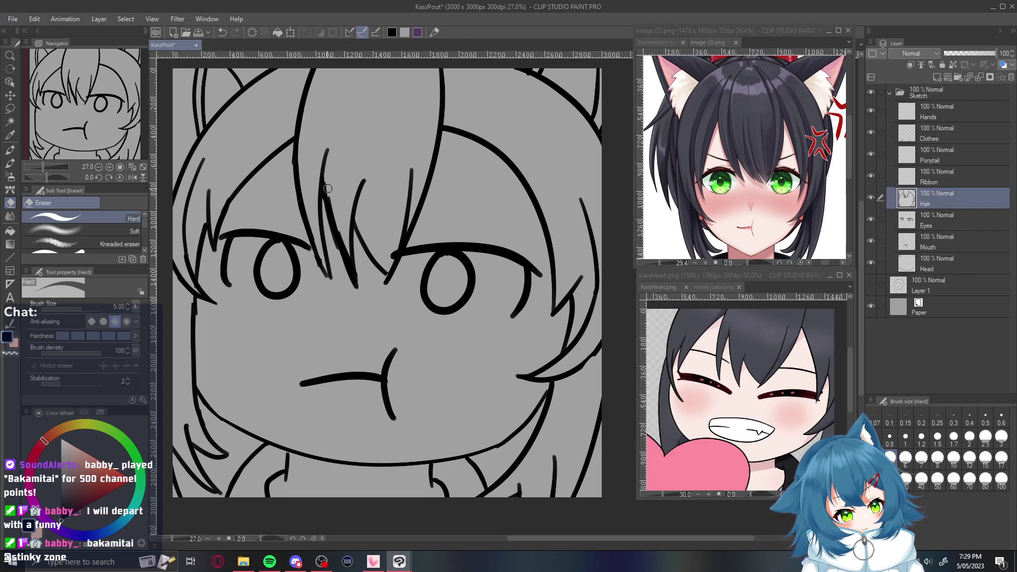
mouse_move(328, 181)
mouse_down()
mouse_move(349, 259)
mouse_move(345, 243)
mouse_up()
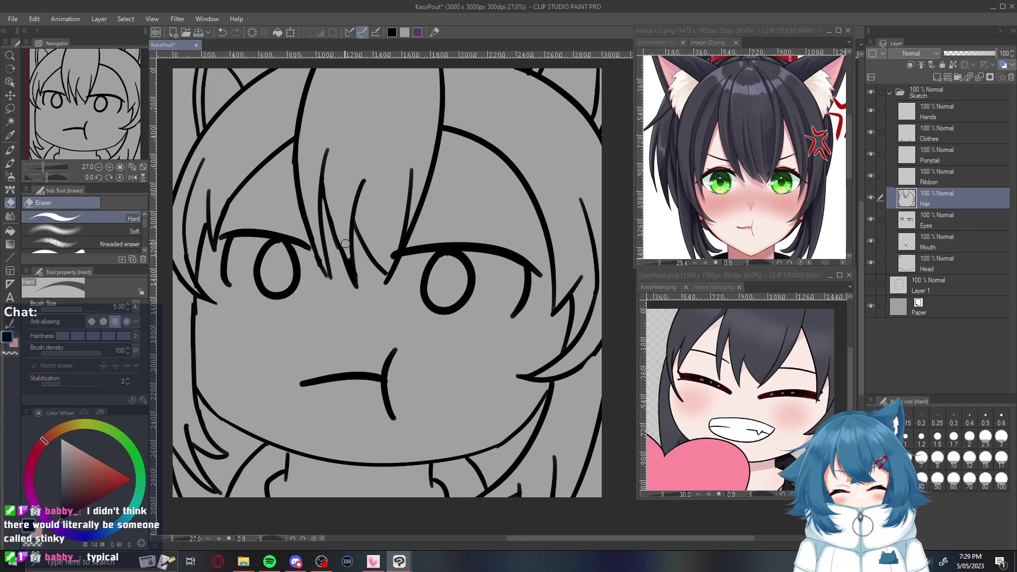
Add a new raster layer above the Eyes layer and name it "eyebrows"
click(941, 214)
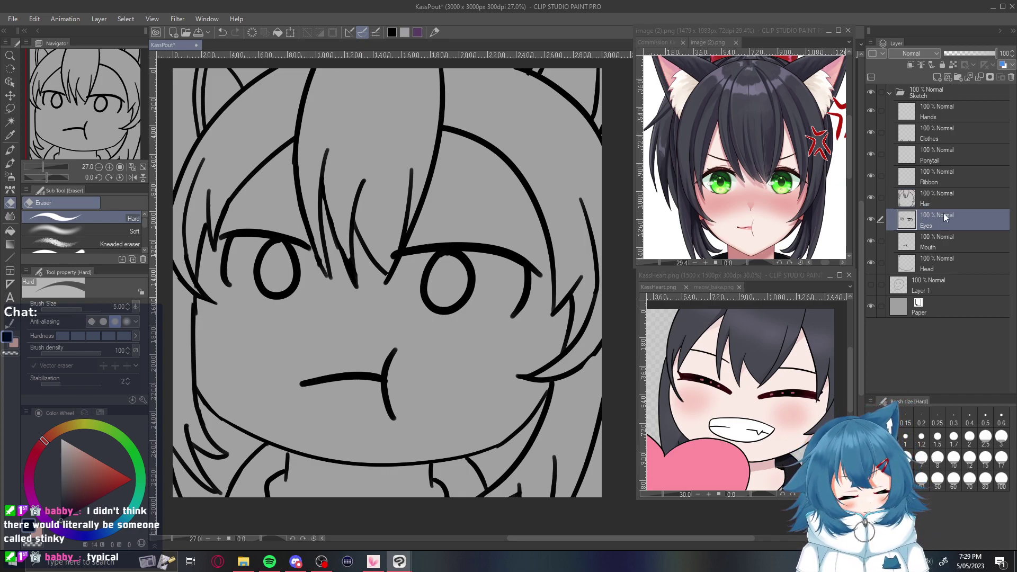
click(934, 76)
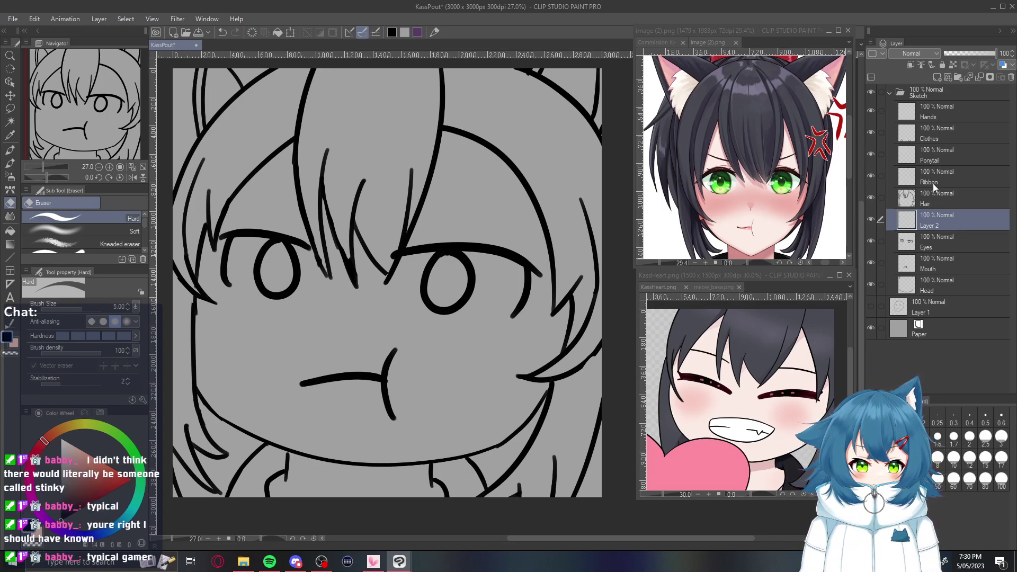
double_click(935, 225)
text(eyebrows)
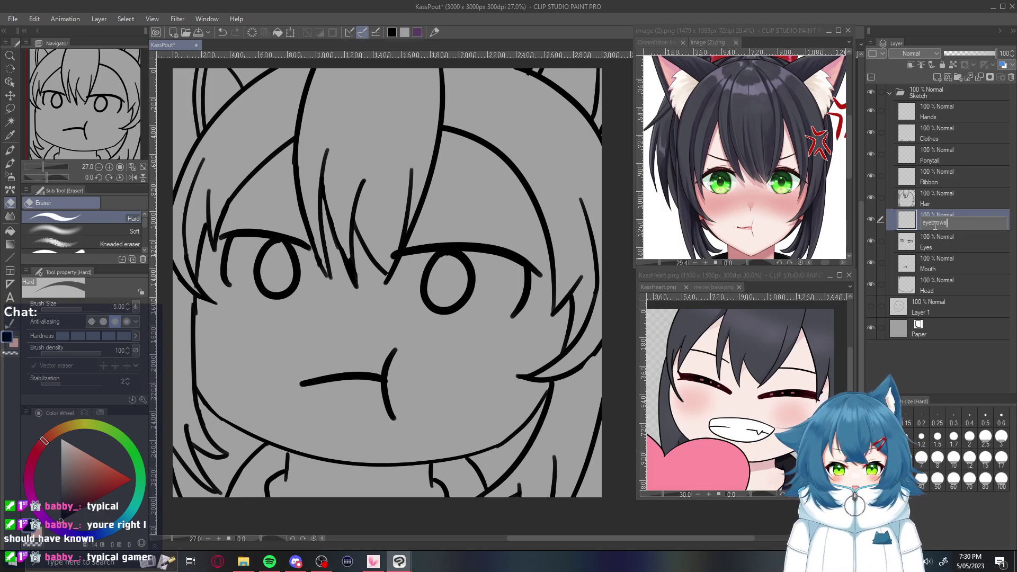
key(Return)
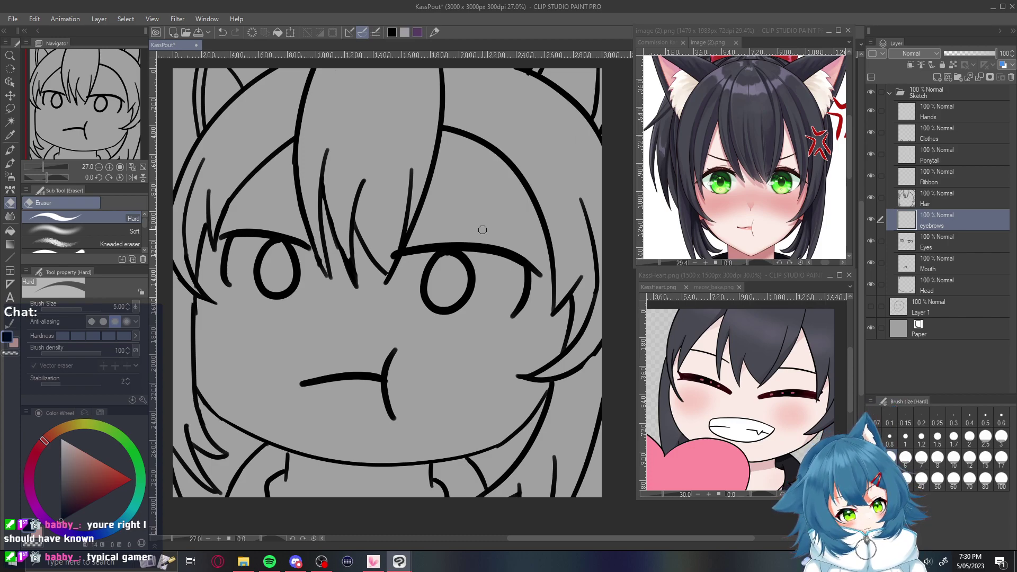
Sketch two angry eyebrows above the eyes on the eyebrows layer, curving down toward the central bangs
key(p)
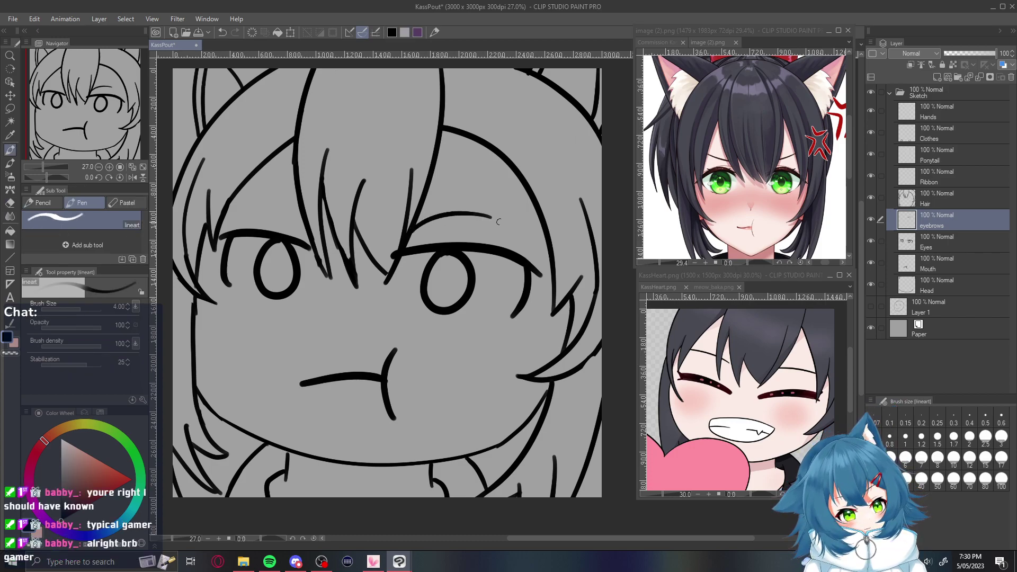
drag(420, 214, 510, 205)
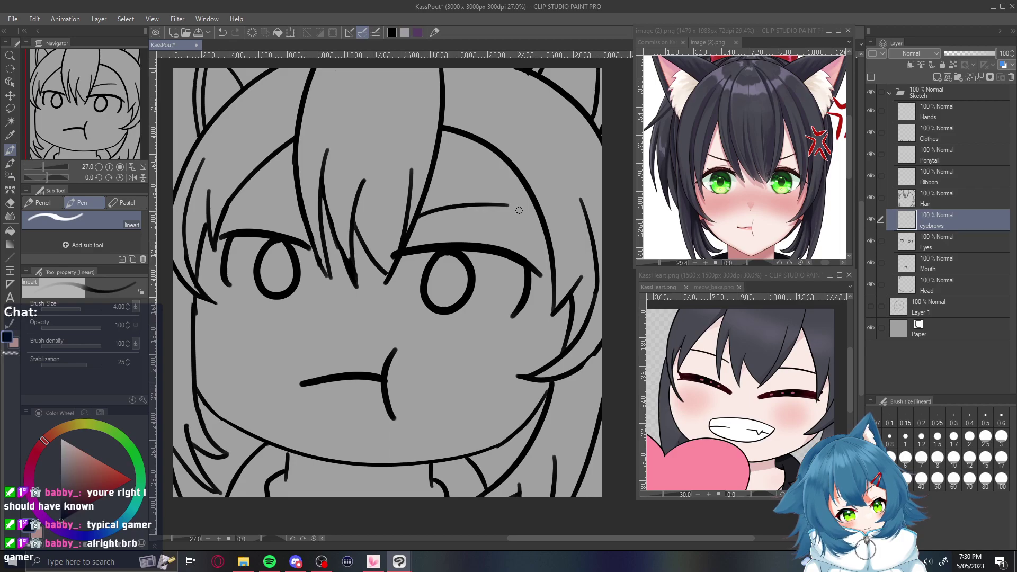
drag(251, 205, 316, 229)
key(ctrl+z)
key(ctrl+z)
key(ctrl+z)
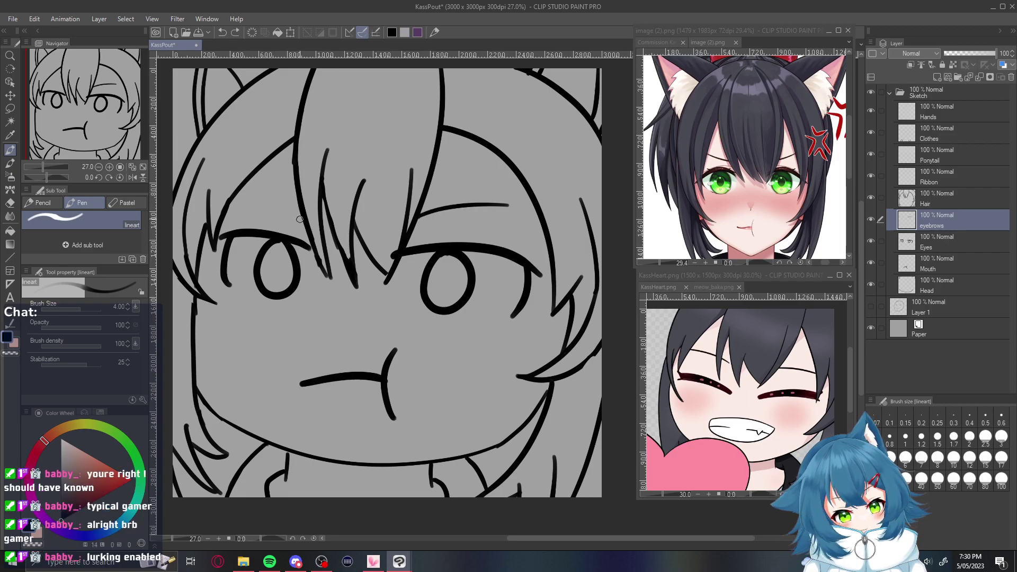
drag(263, 195, 298, 211)
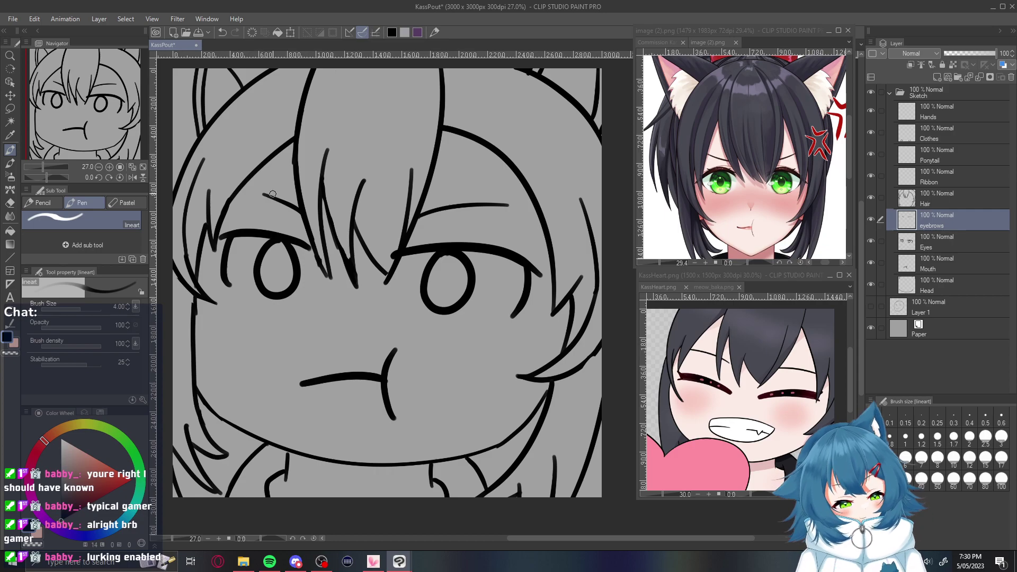
key(ctrl+z)
key(ctrl+z)
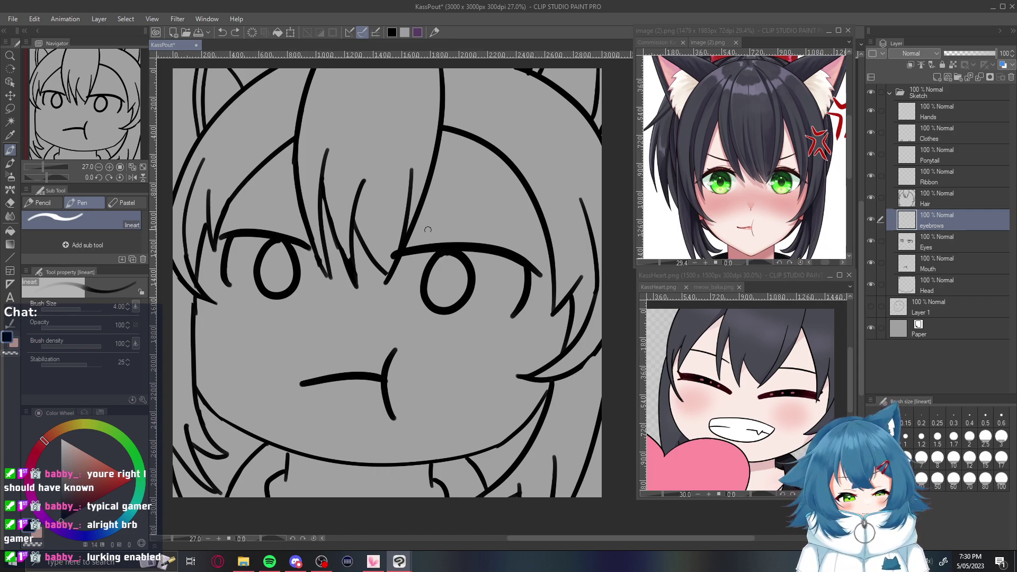
drag(418, 220, 510, 180)
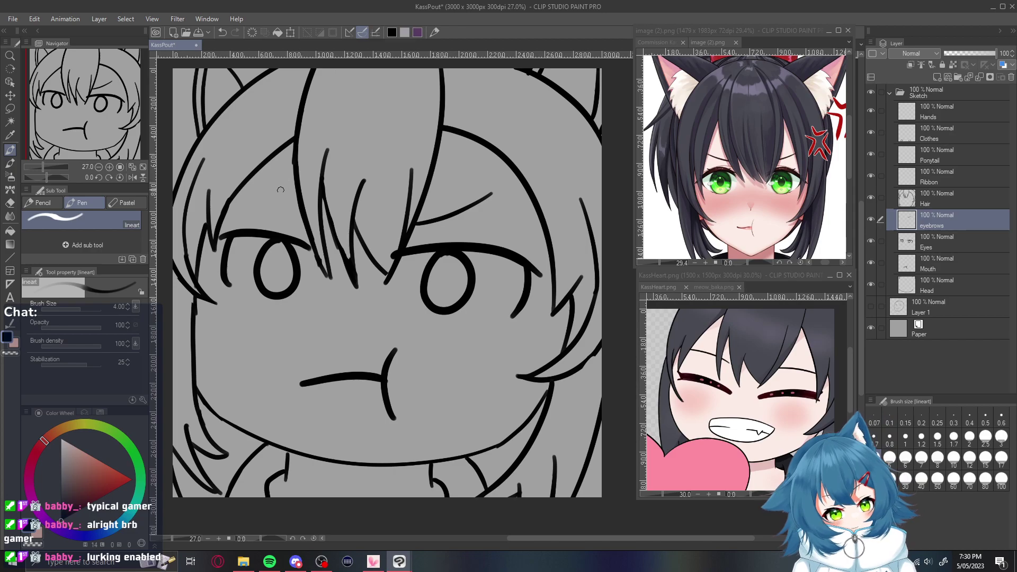
drag(306, 216, 264, 195)
key(ctrl+z)
key(ctrl+z)
drag(308, 220, 260, 193)
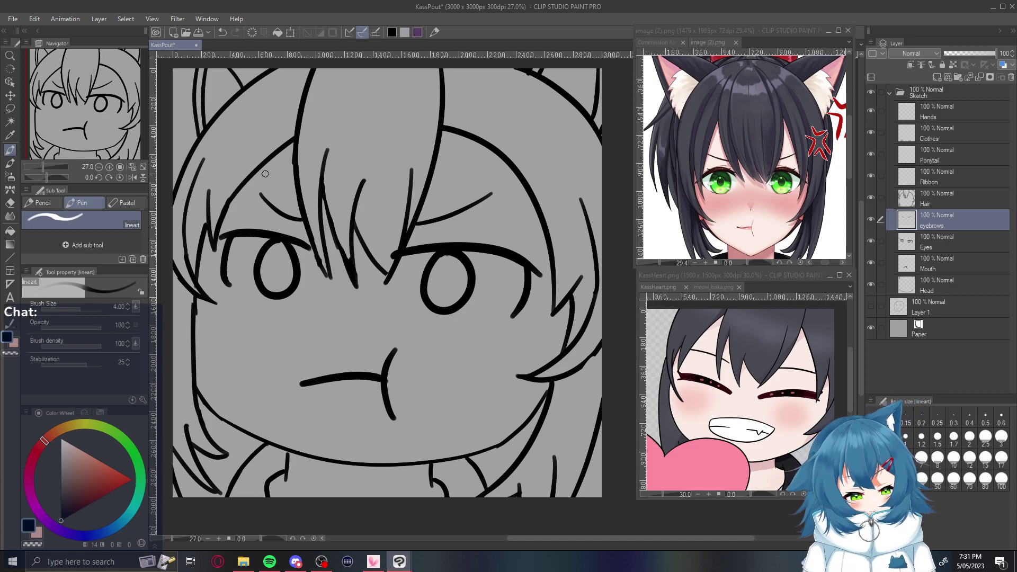
Delete the Ribbon and Ponytail layers from the Sketch folder, and select the Hands layer
click(947, 174)
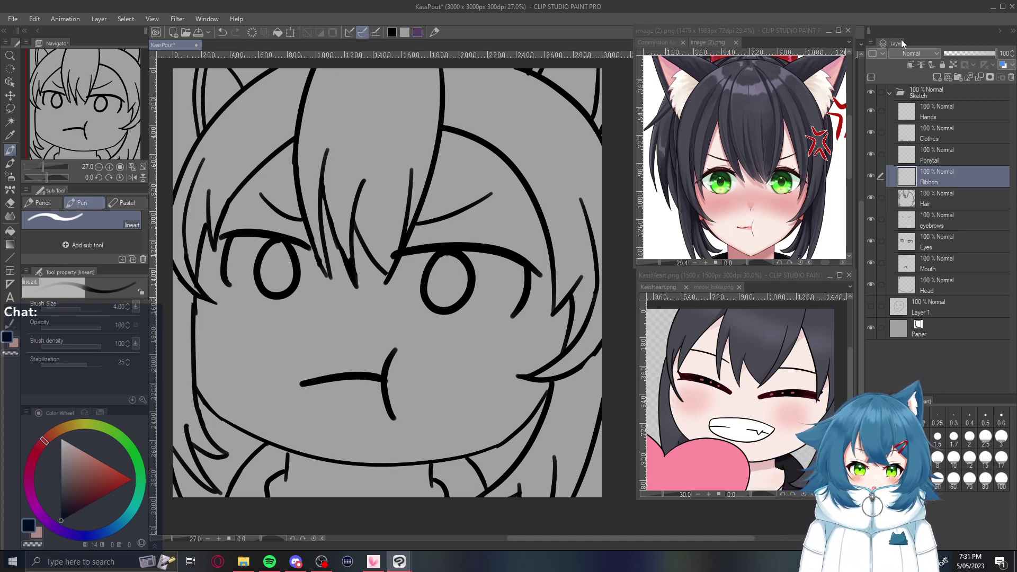
right_click(961, 172)
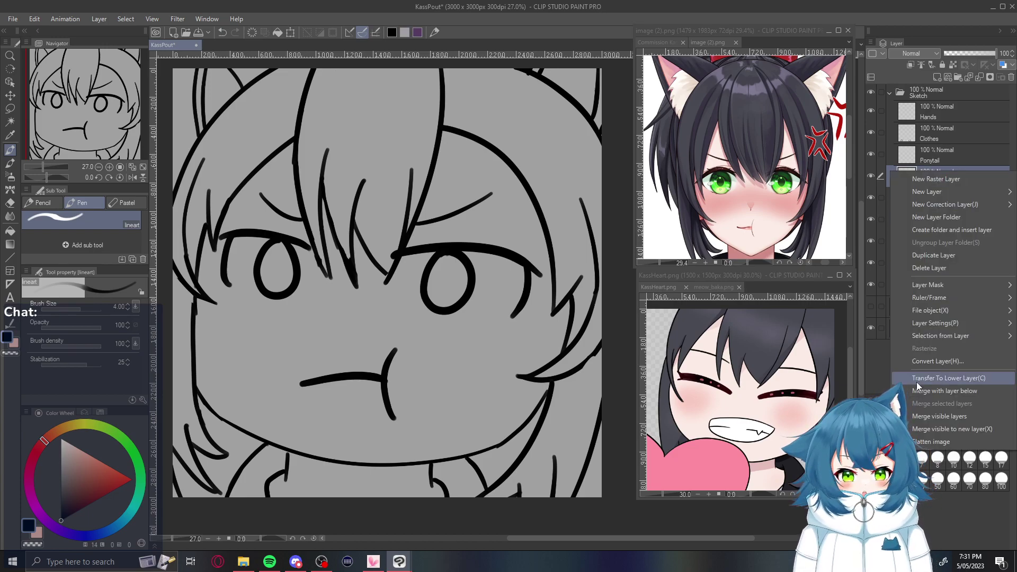
click(952, 268)
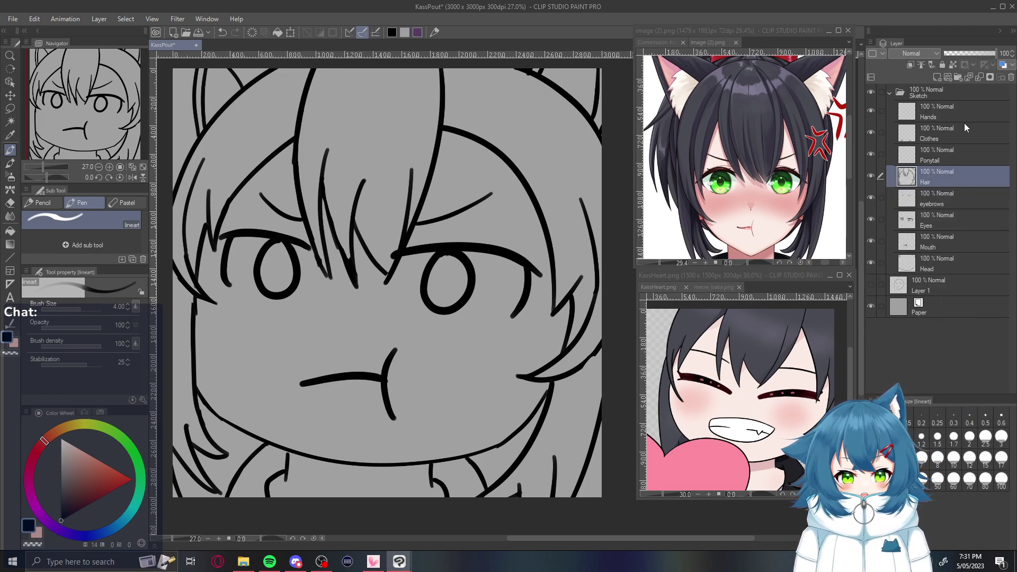
right_click(959, 152)
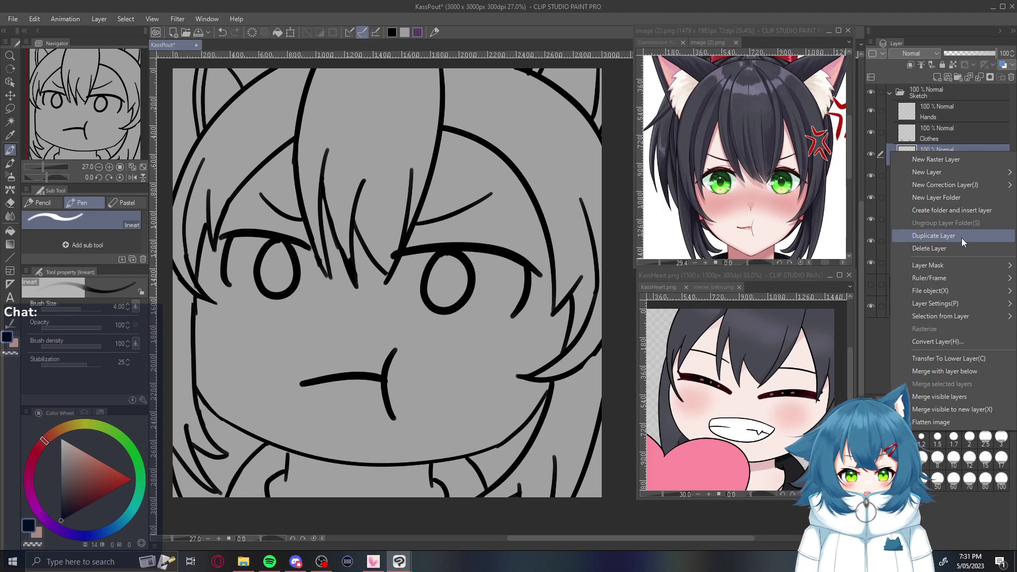
click(960, 249)
click(969, 107)
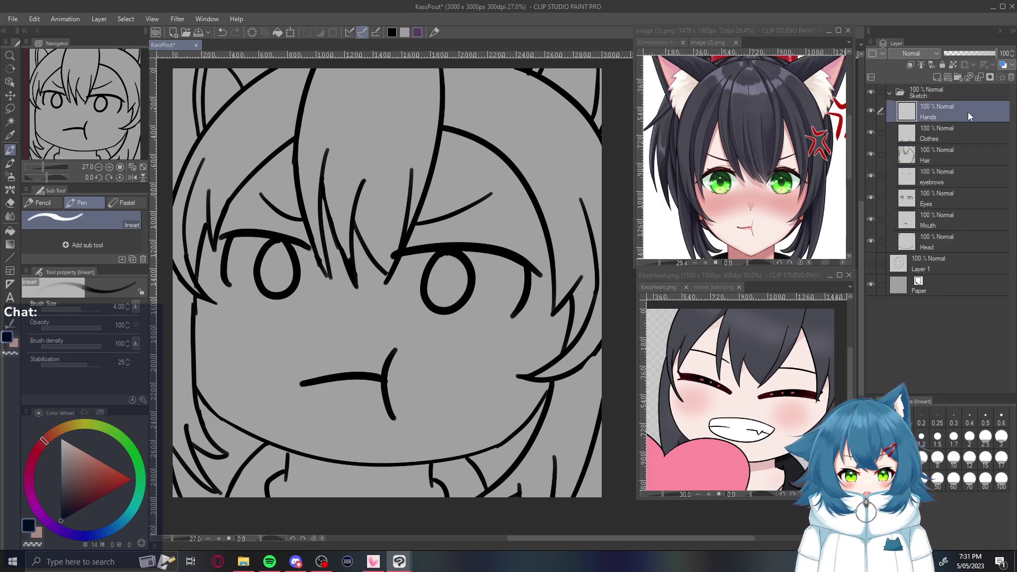
Delete the Hands layer from the Sketch folder and the hidden Layer 1 above the Paper layer
right_click(967, 112)
click(973, 206)
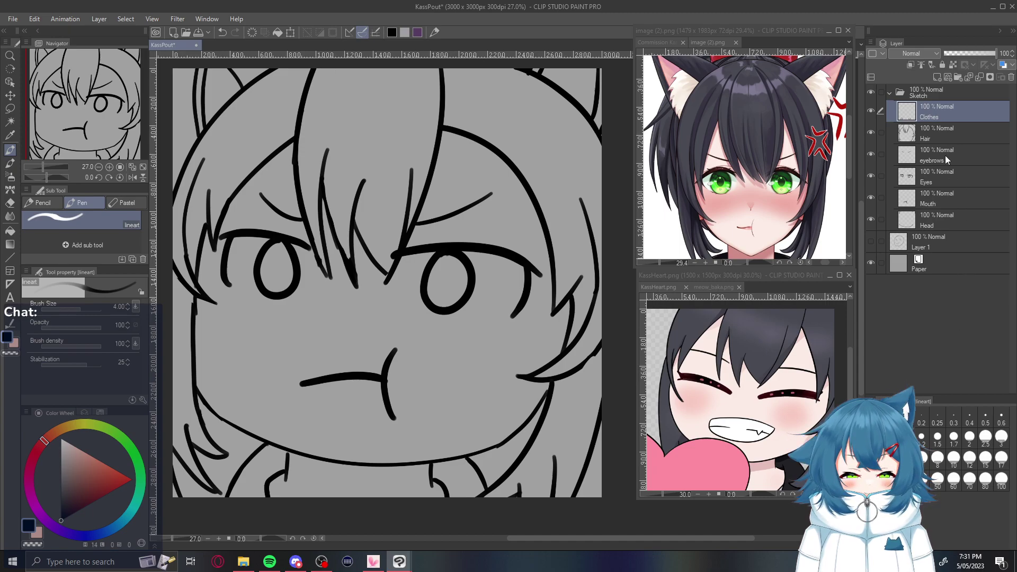
click(929, 241)
right_click(930, 241)
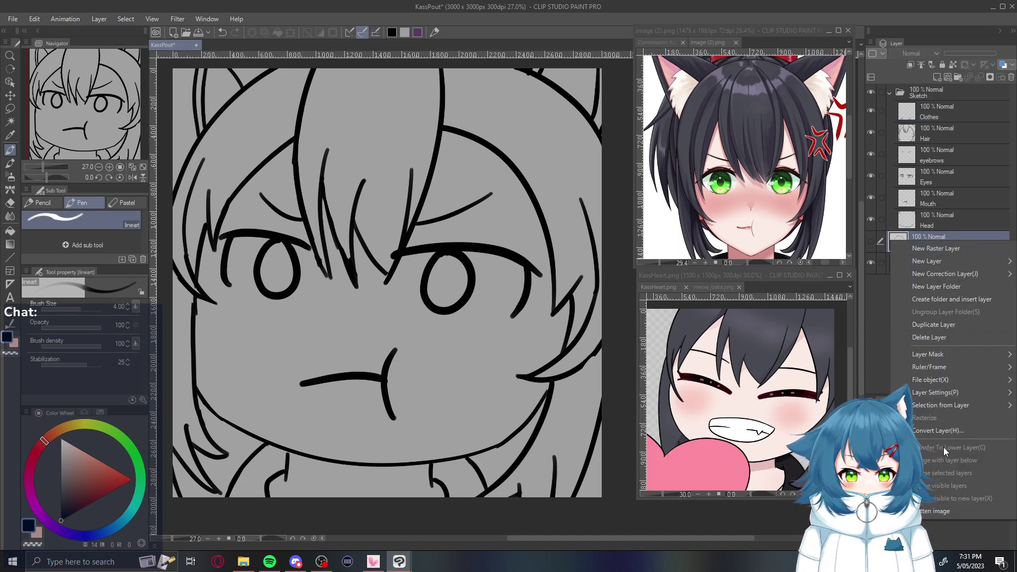
click(941, 336)
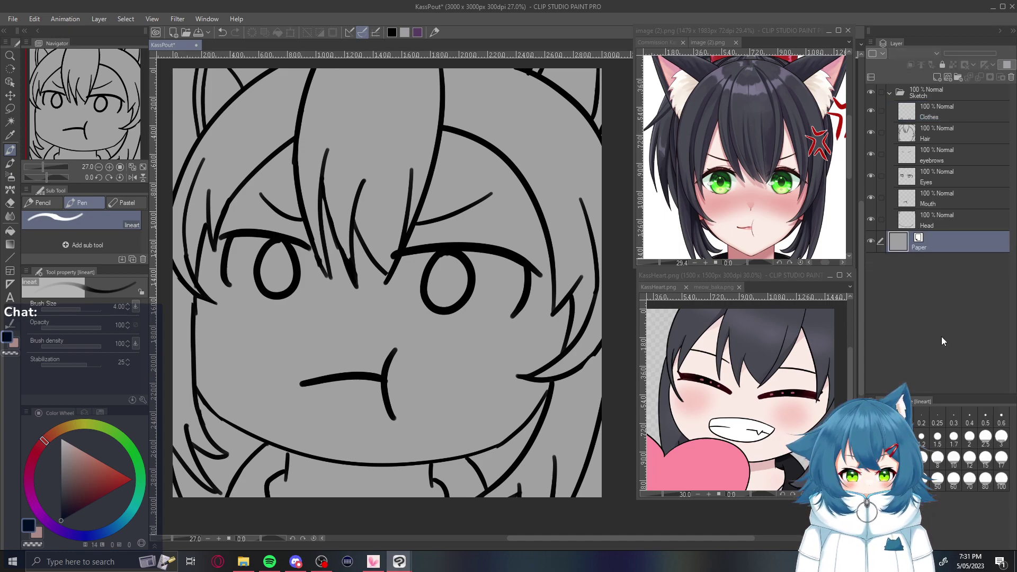
Create a new layer folder above the Sketch folder and name it "Lines"
click(957, 90)
click(957, 77)
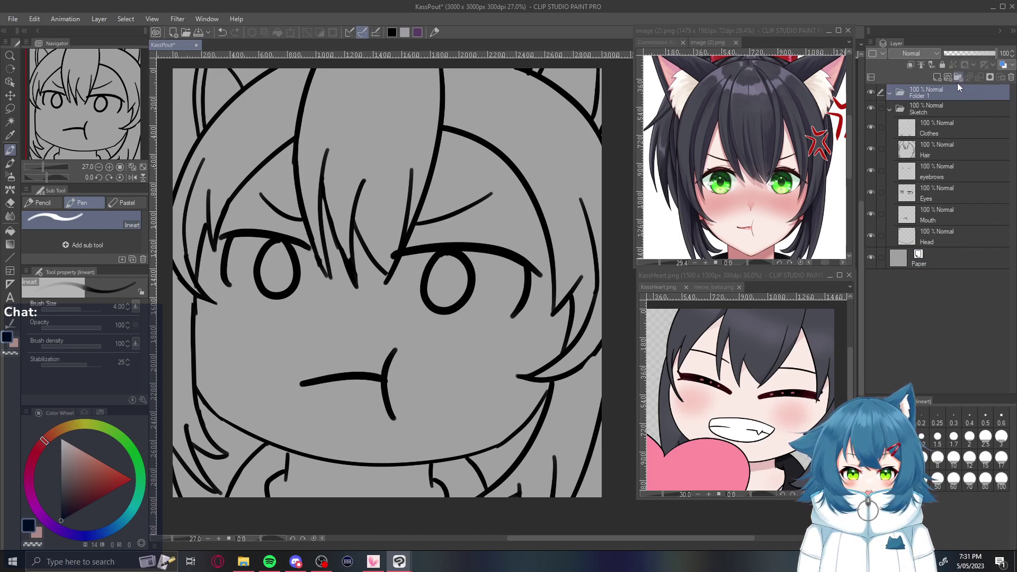
double_click(926, 93)
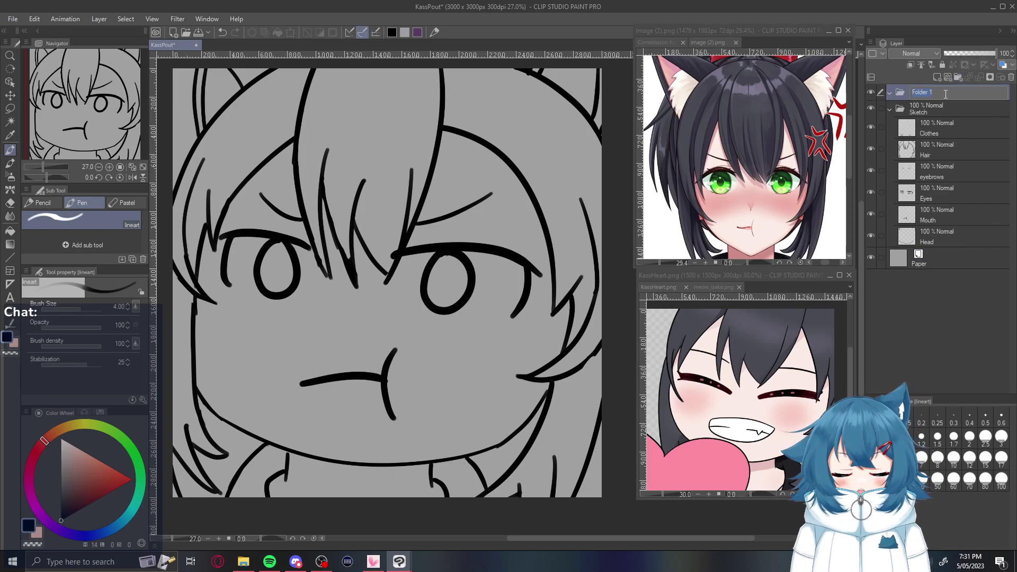
text(Lines)
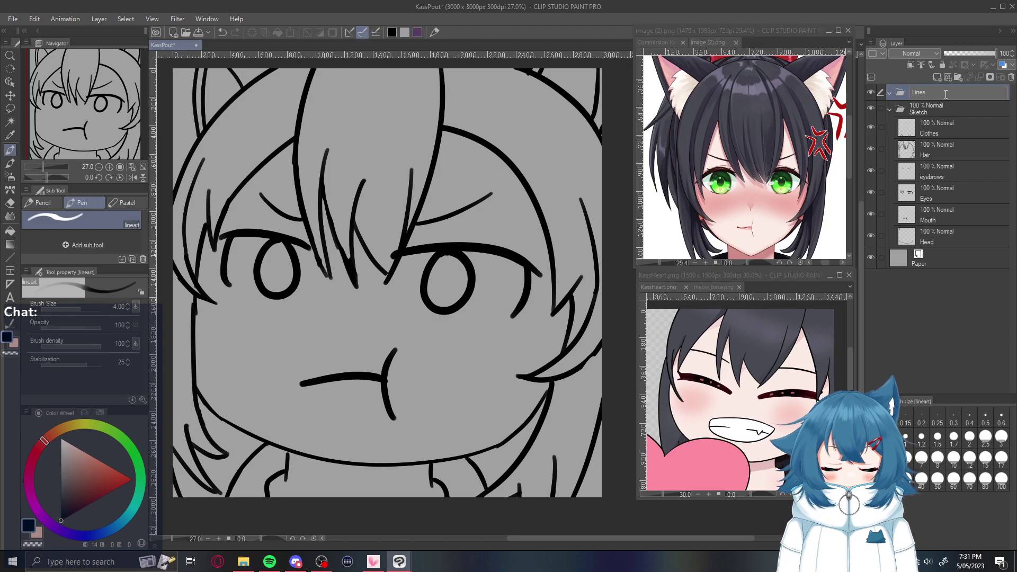
key(Return)
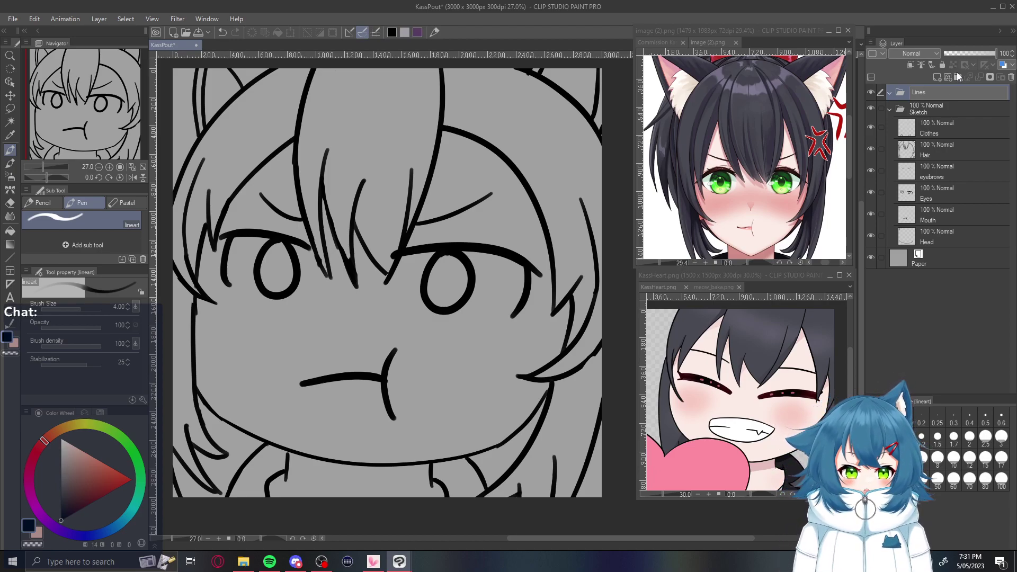
Create another layer folder, place it between the Lines and Sketch folders, and name it "Colour"
click(957, 75)
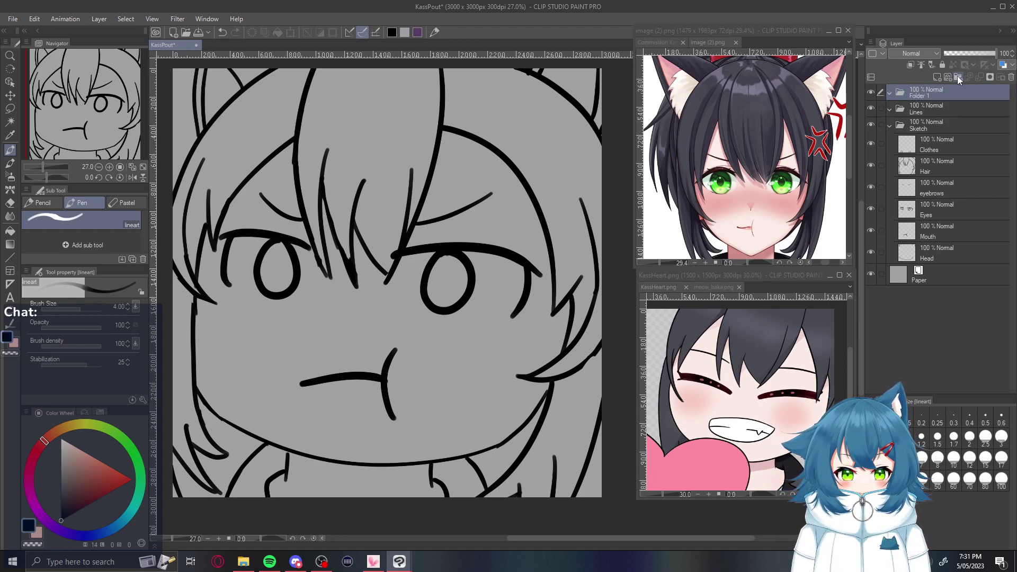
drag(917, 94, 914, 116)
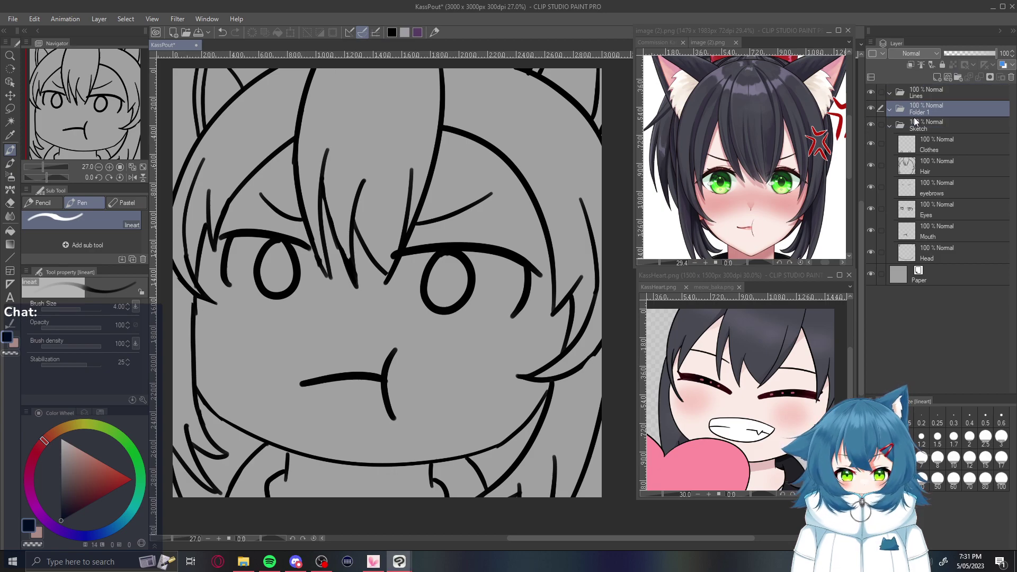
double_click(917, 113)
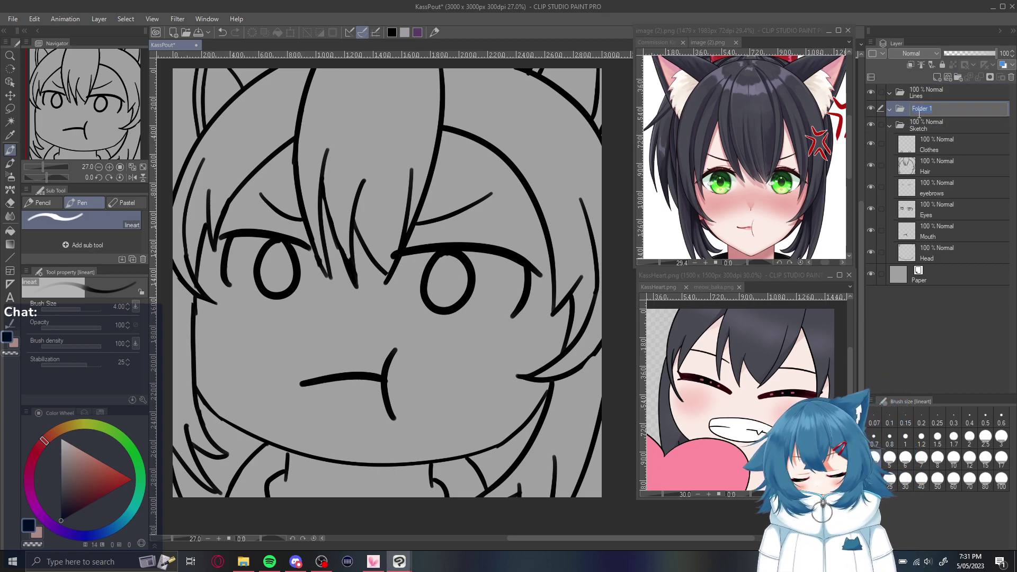
text(Colour)
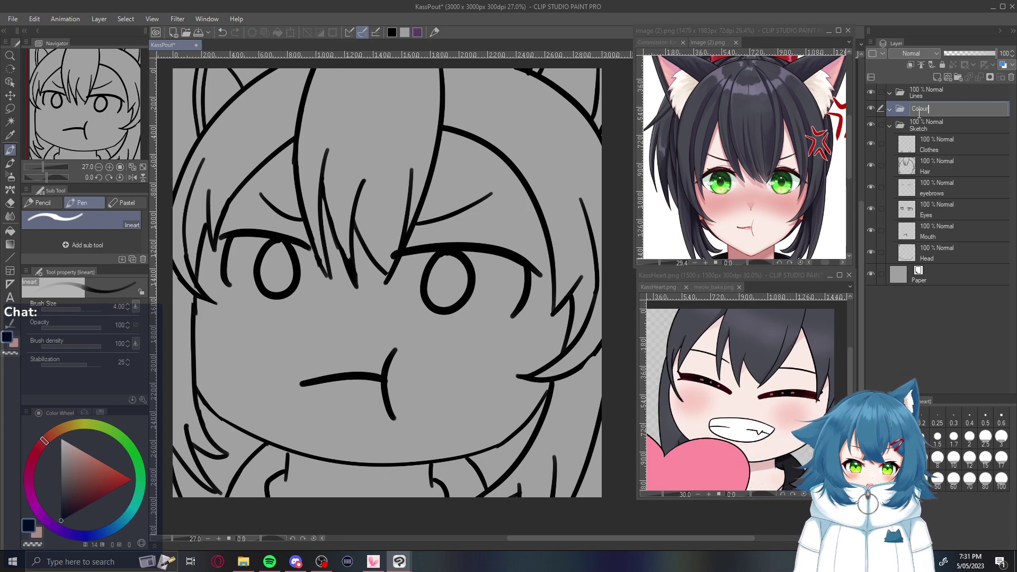
key(Return)
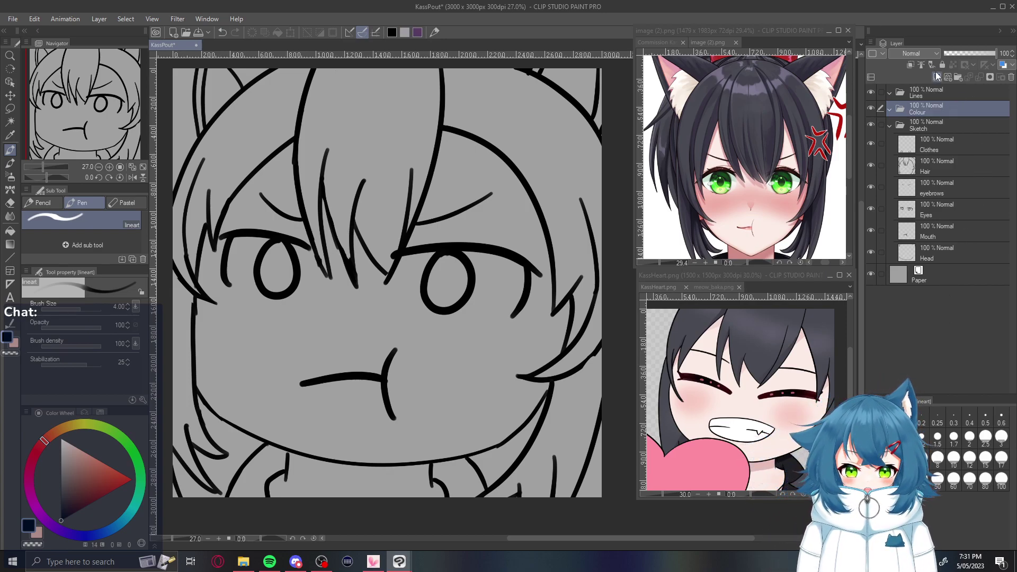
Add a raster layer inside the Colour folder and another inside the Lines folder, naming the latter "Head + Ears"
click(935, 75)
click(942, 90)
click(935, 79)
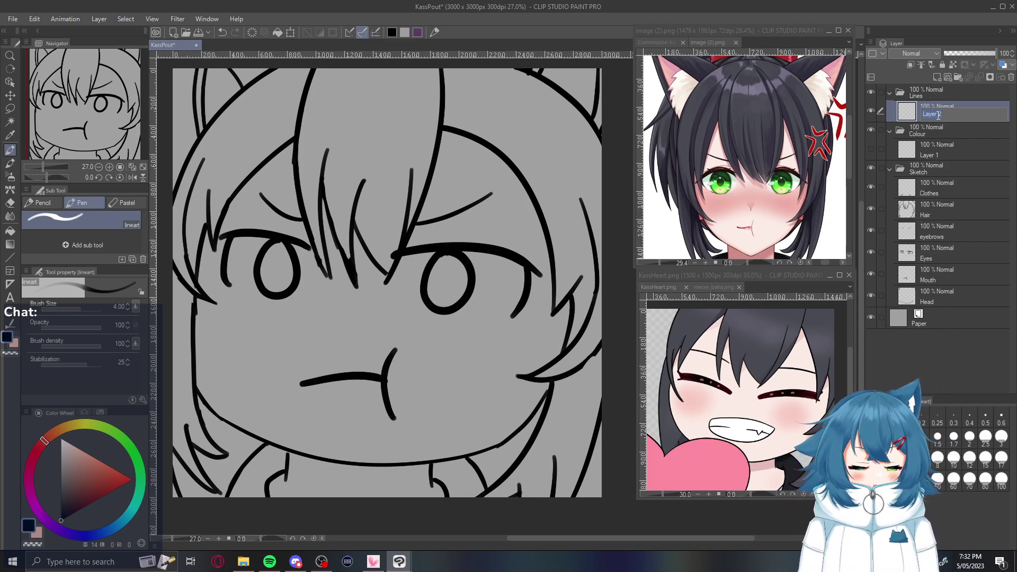
text(Head)
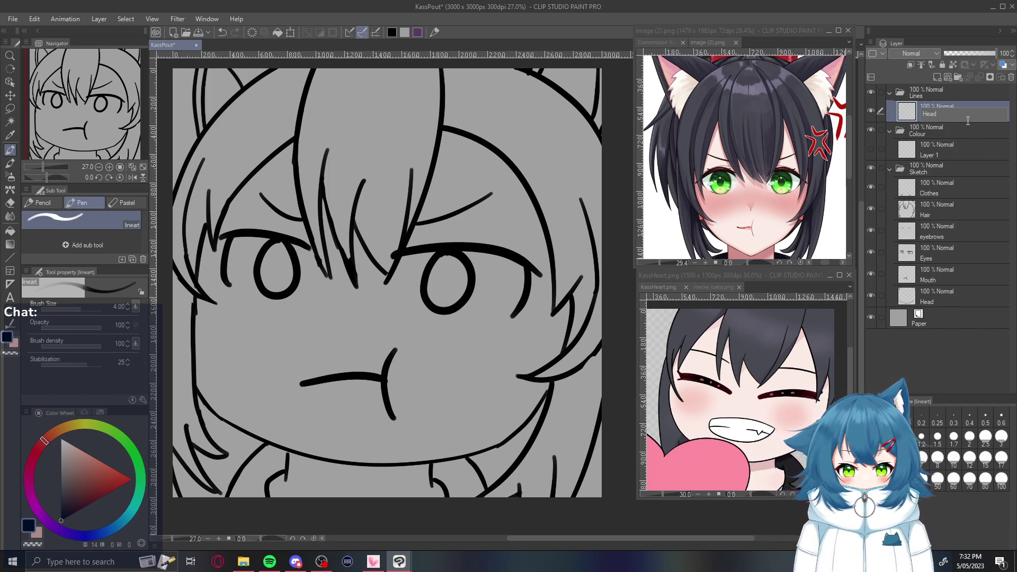
text(+ Ears)
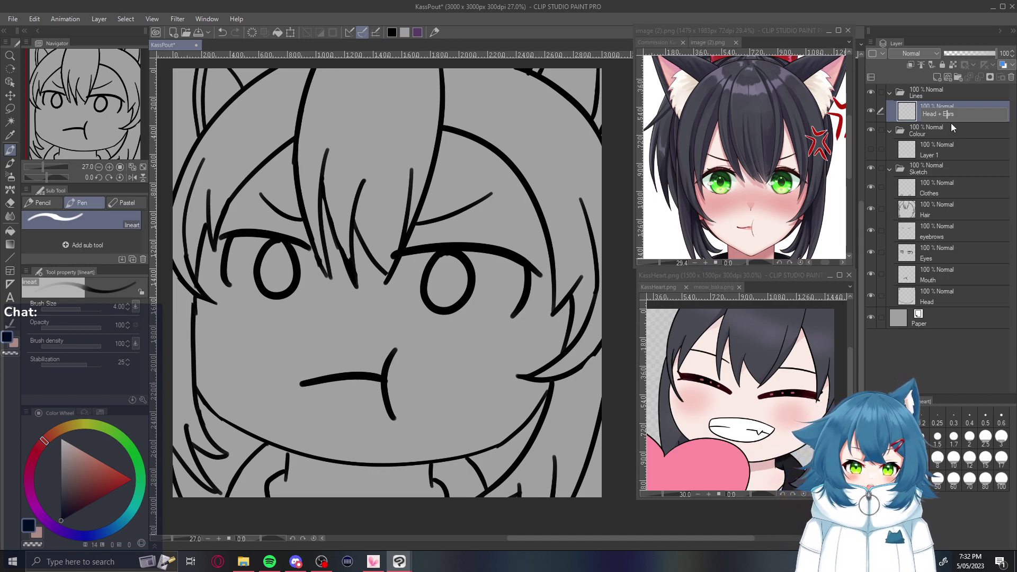
key(Return)
Add two raster layers above Head + Ears in the Lines folder, named "Mouth" and "Eyes" from lower to upper
click(936, 78)
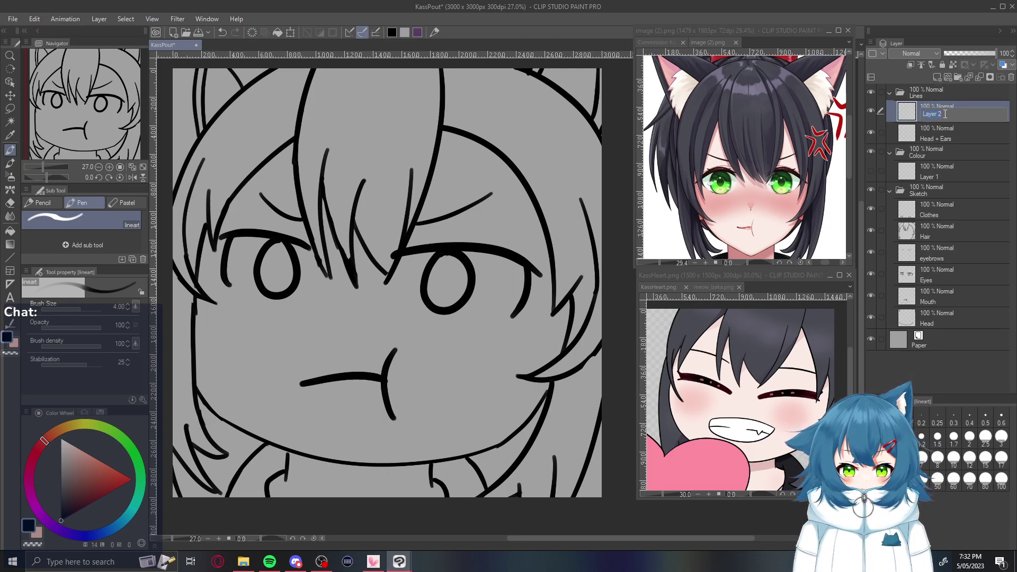
text(Mou)
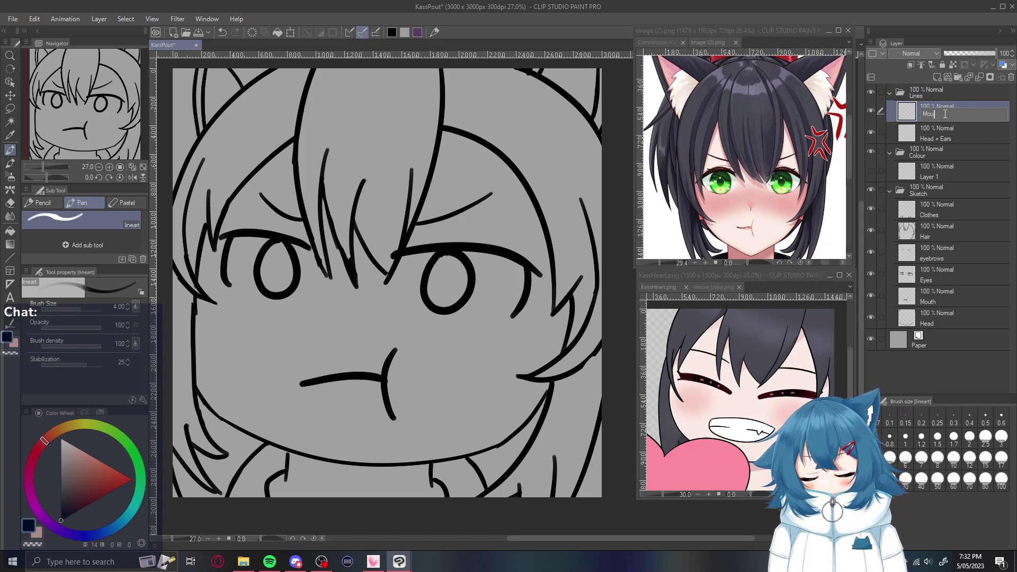
text(th)
key(Return)
click(933, 78)
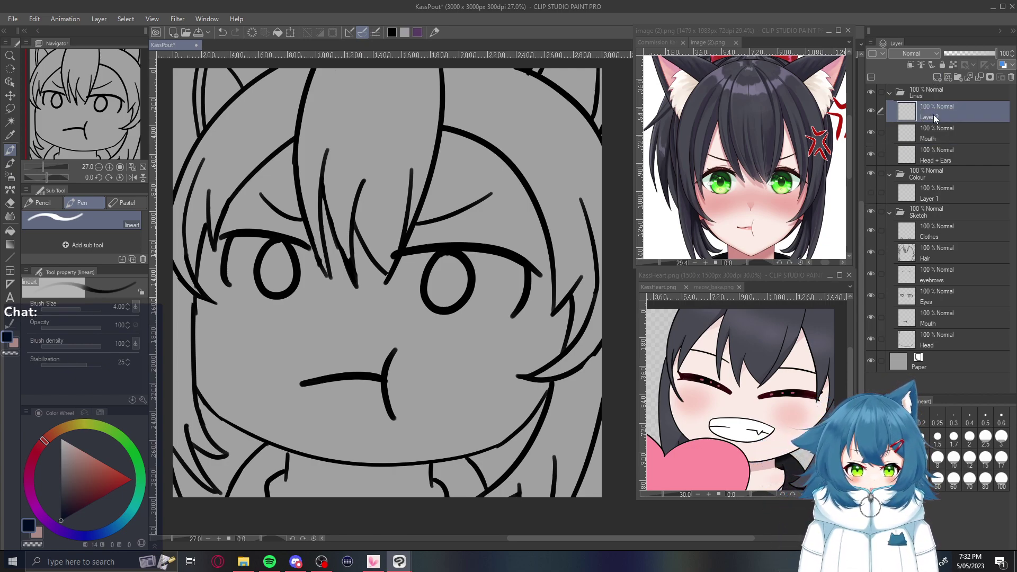
double_click(933, 116)
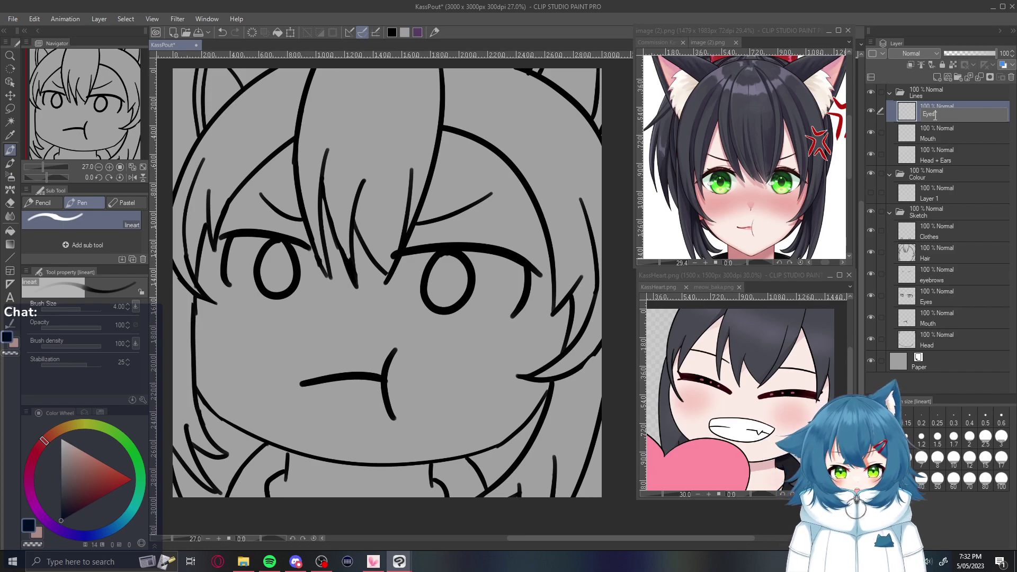
click(934, 76)
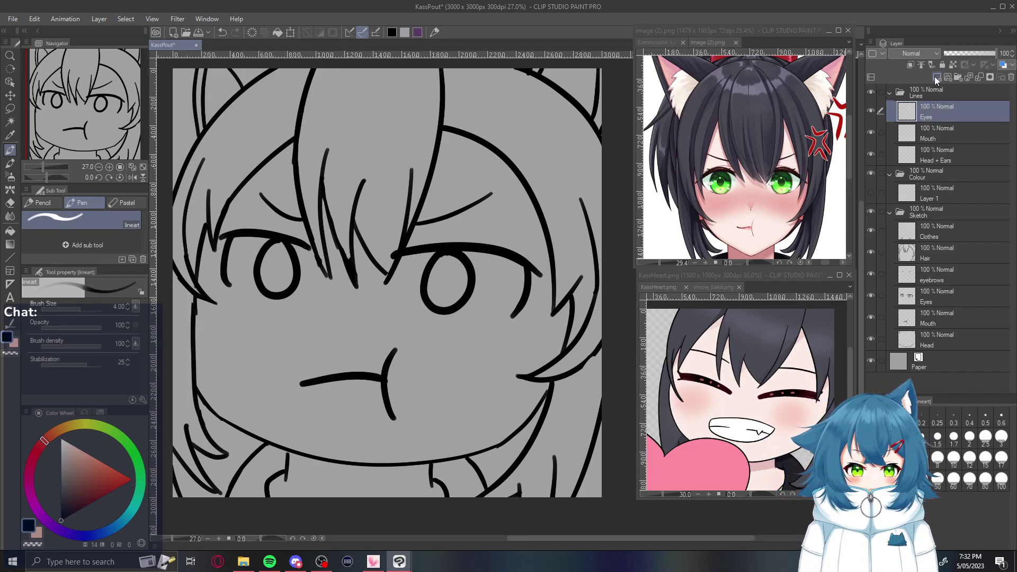
Add two more raster layers above Eyes in the Lines folder, named "Eyebrows" and "Hair" from lower to upper
click(934, 76)
double_click(936, 115)
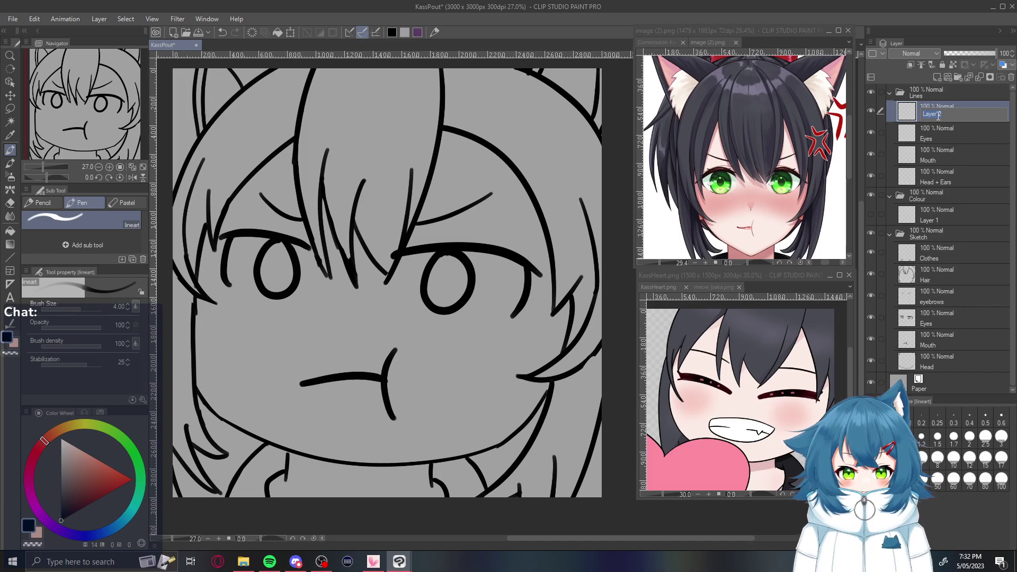
text(Eyebrows)
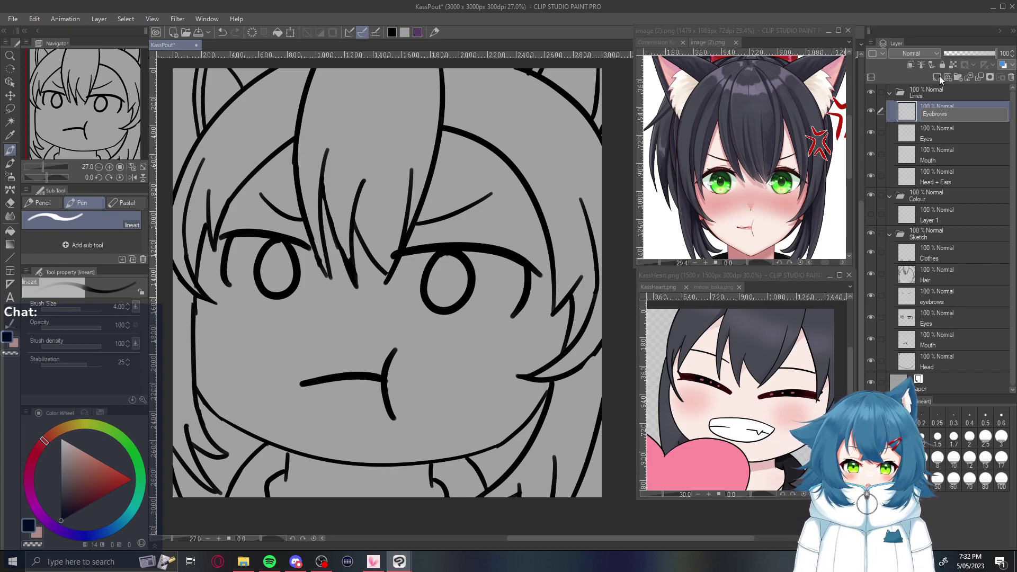
key(Return)
click(935, 79)
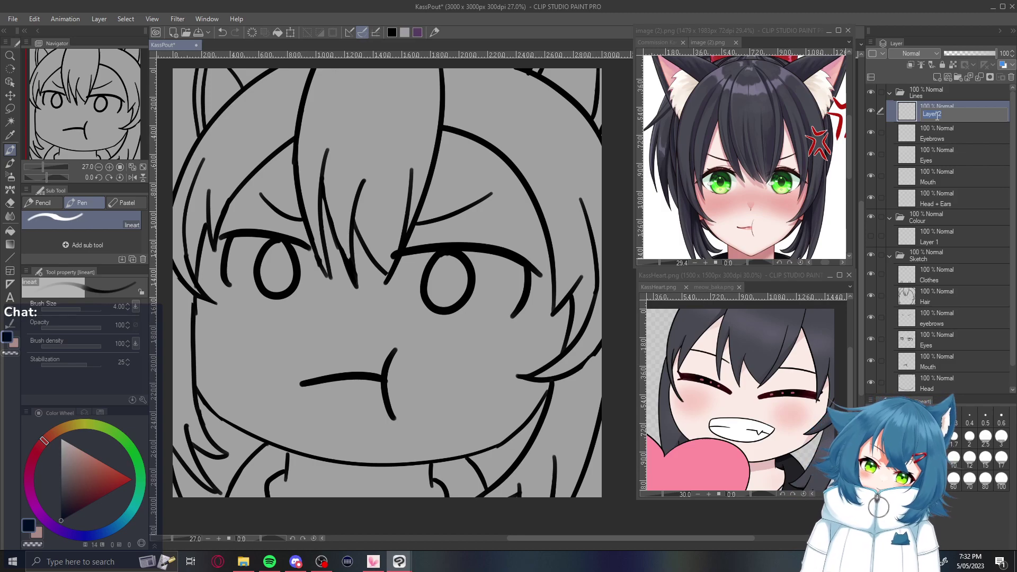
text(Hair)
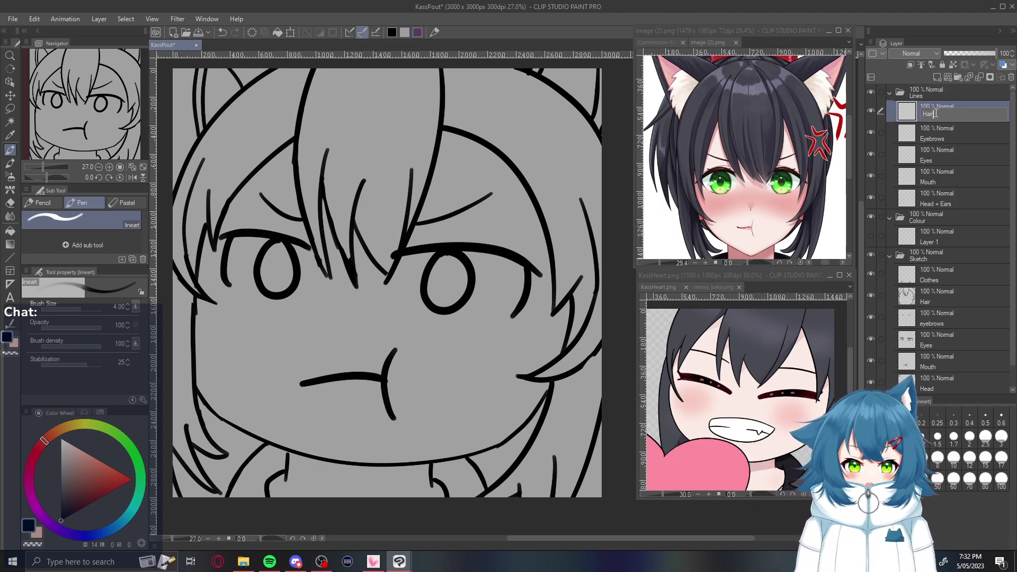
key(Return)
Add a raster layer named "Body" above Hair in the Lines folder, and rename the Sketch folder's Clothes layer to "Body"
click(936, 76)
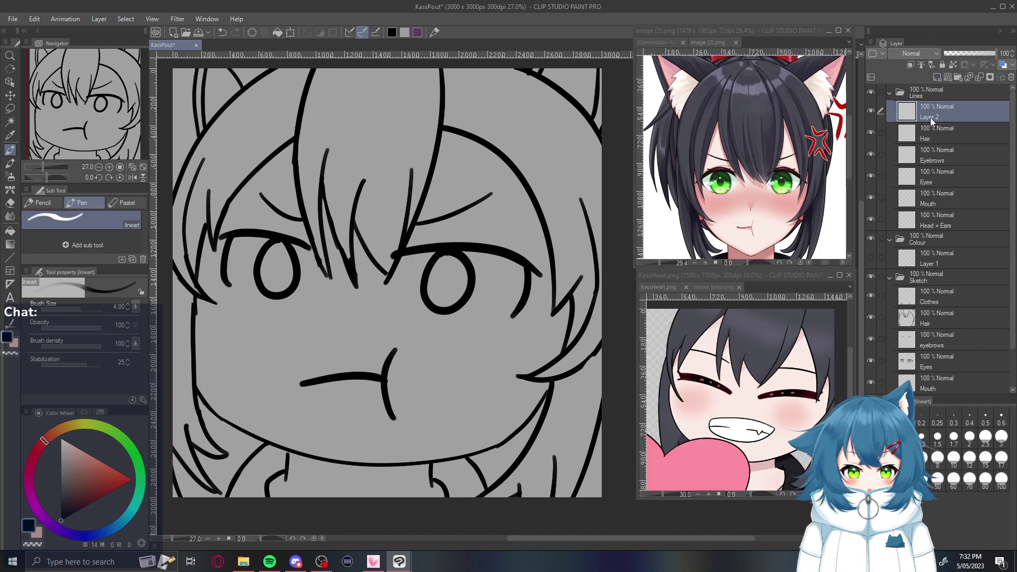
text(Body)
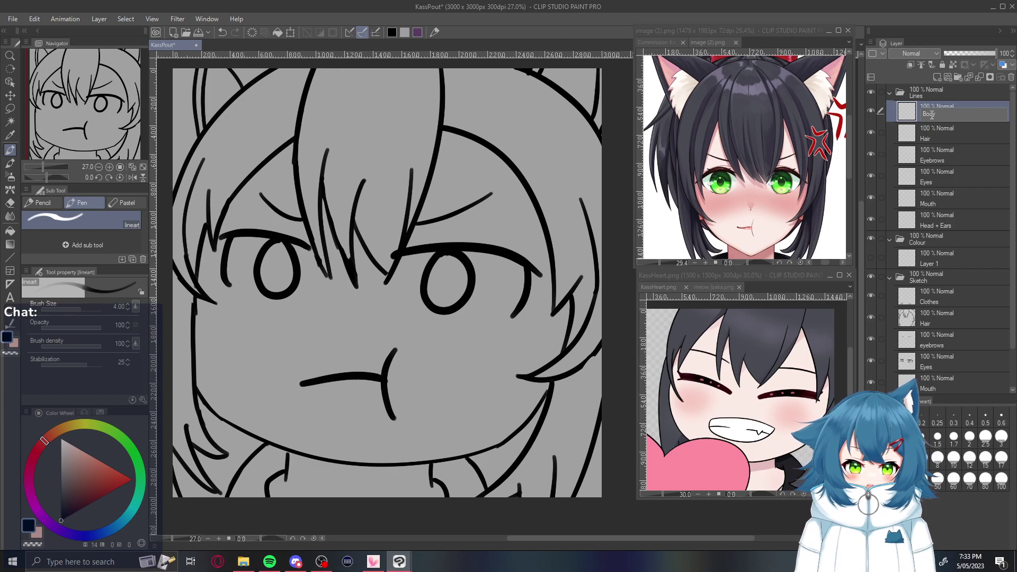
double_click(930, 302)
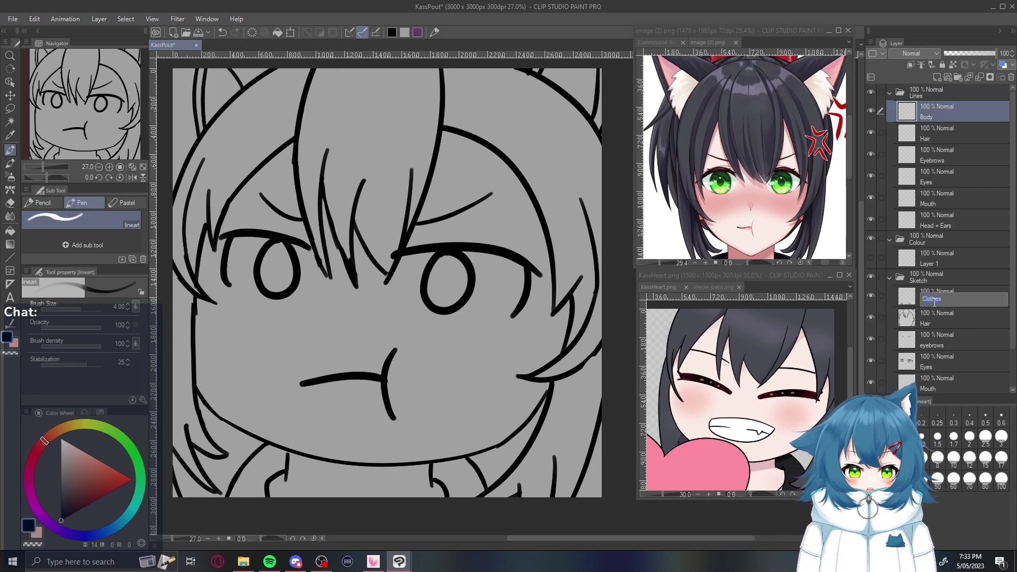
text(Body)
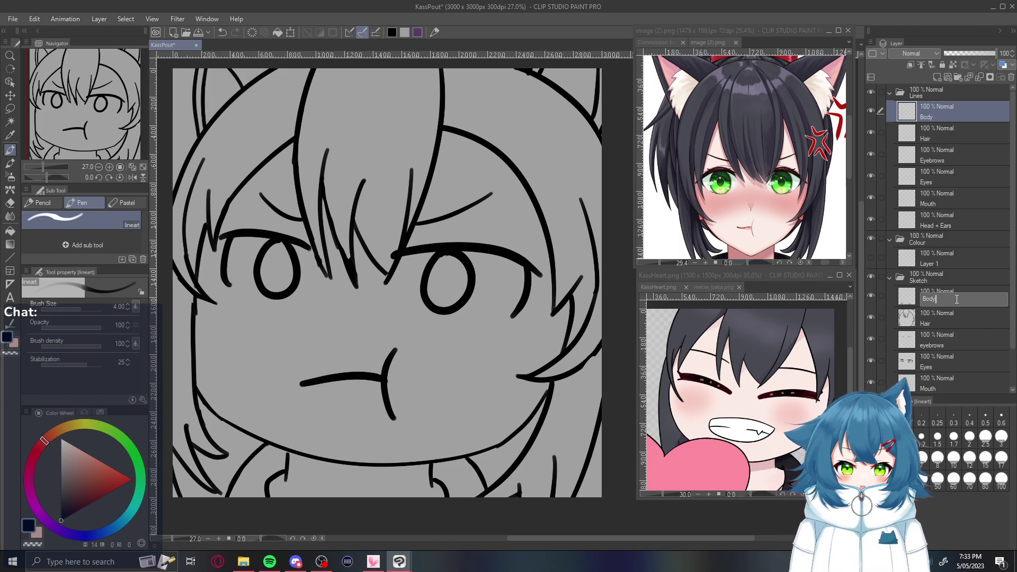
key(Return)
Rename Layer 1 in the Colour folder to "Head"
double_click(939, 262)
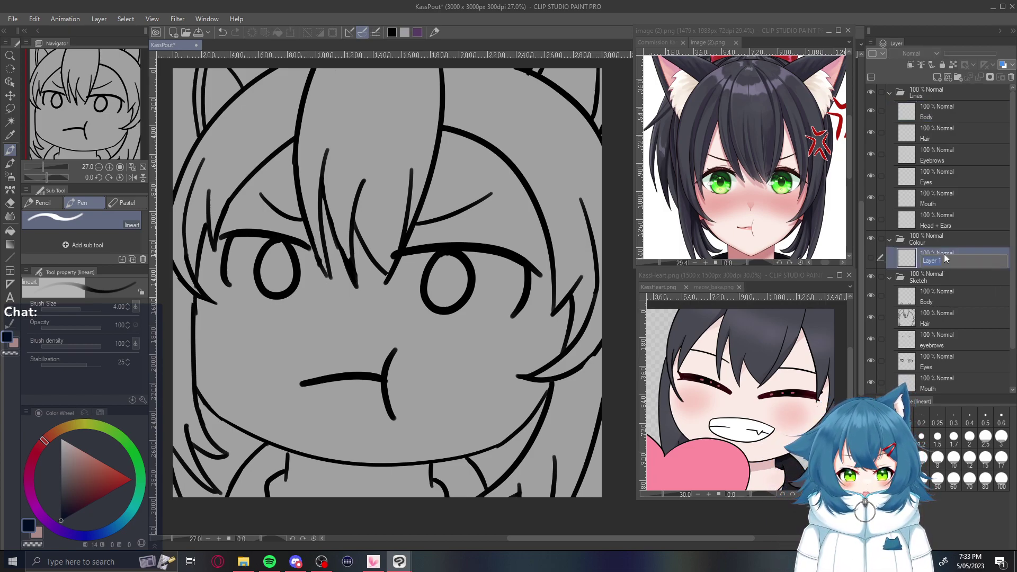
text(Hwe)
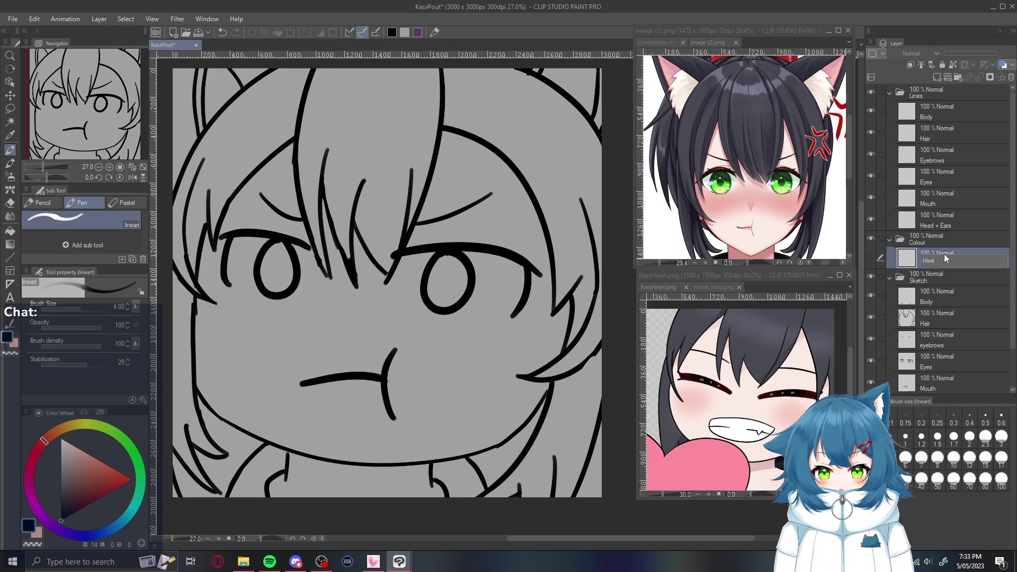
key(Return)
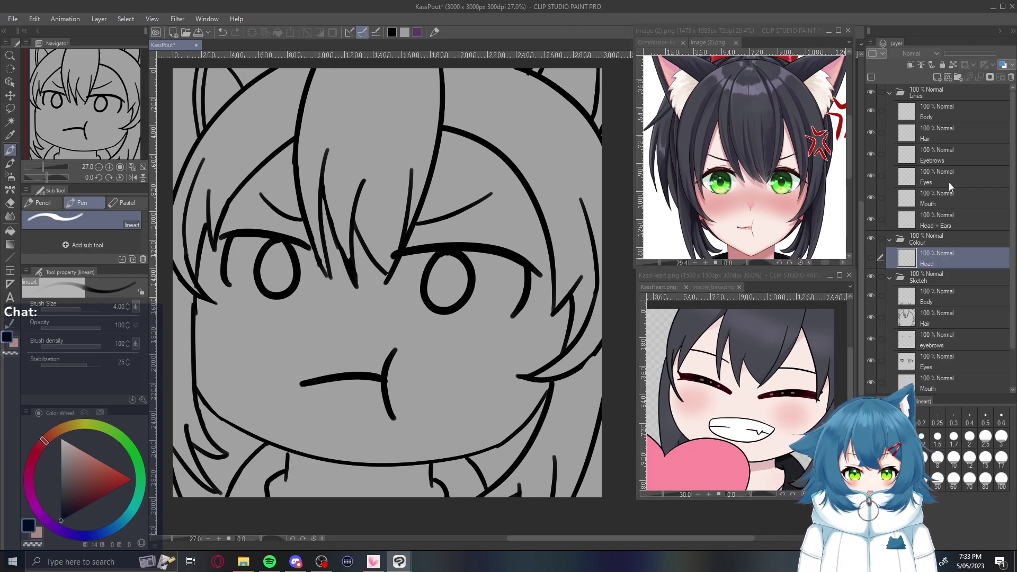
Add a raster layer named "Eyes colour" above Eyes in the Lines folder and clip it to the Eyes layer
double_click(948, 182)
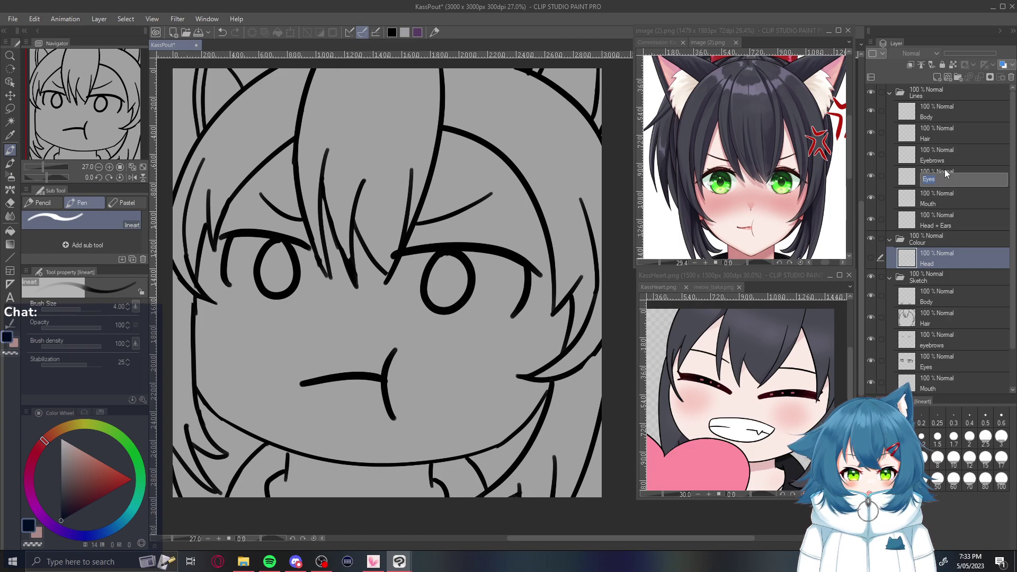
key(Return)
click(936, 77)
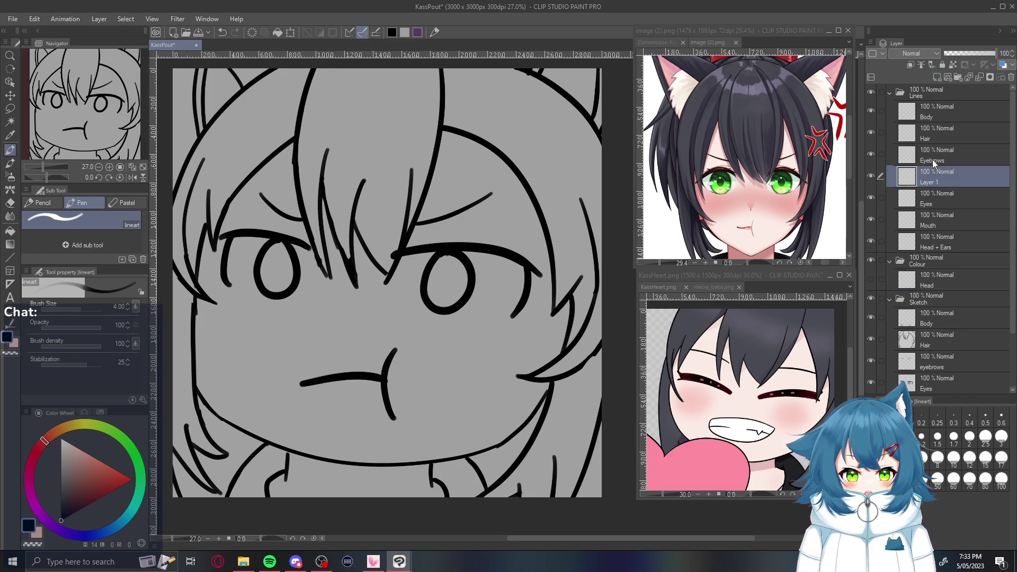
double_click(938, 180)
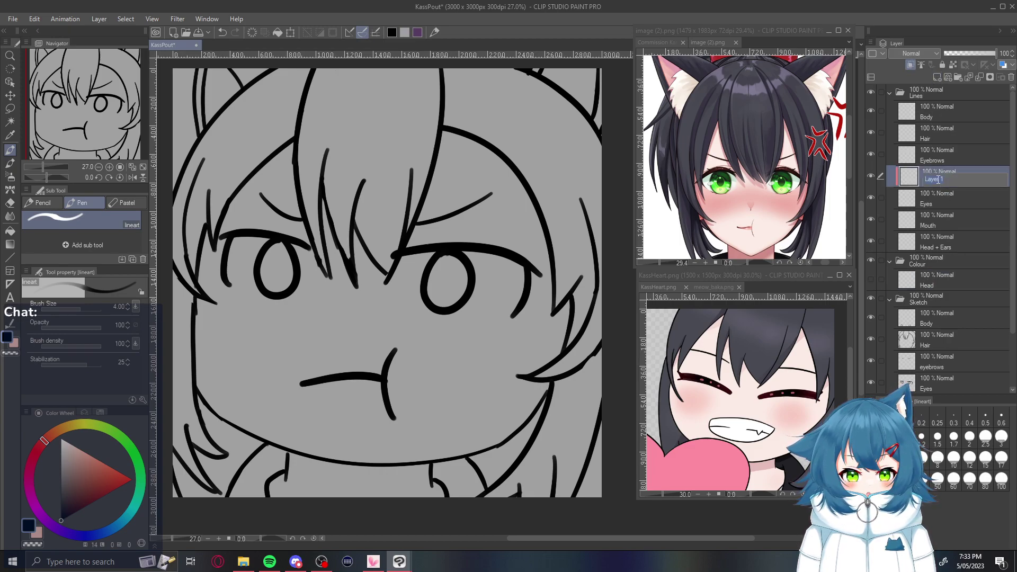
text(Eyes)
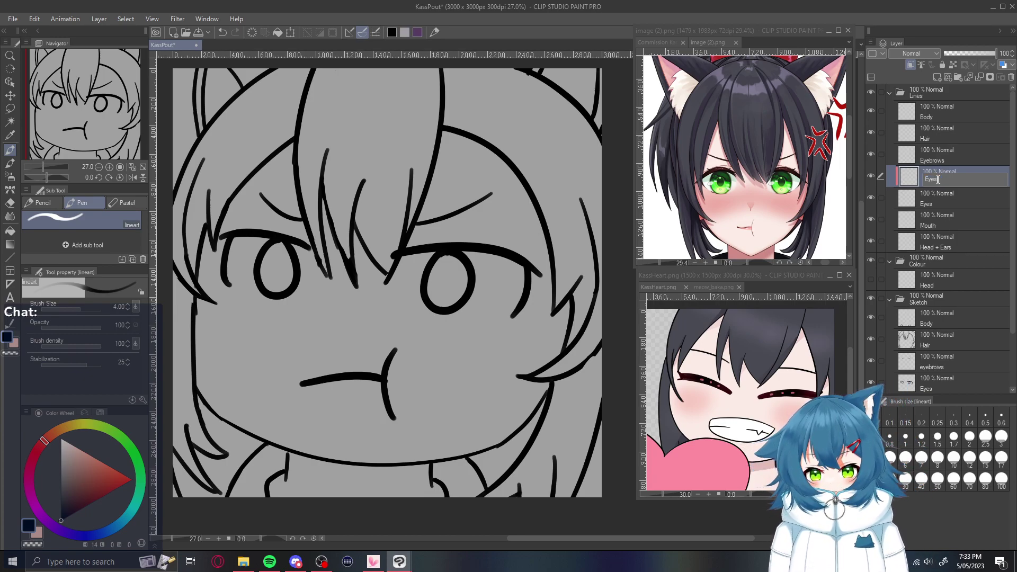
text( Eolour)
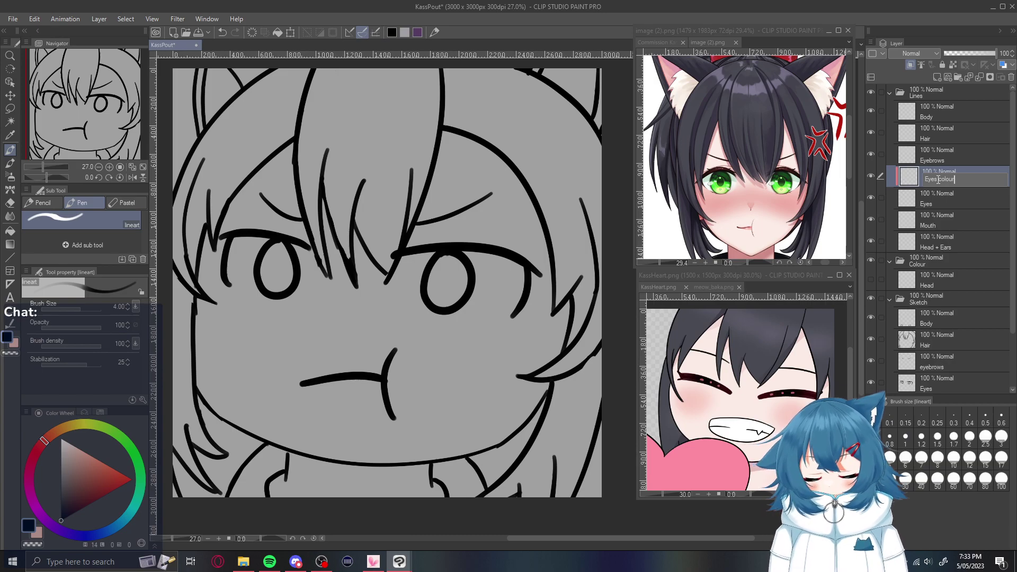
click(938, 179)
key(Delete)
text(c)
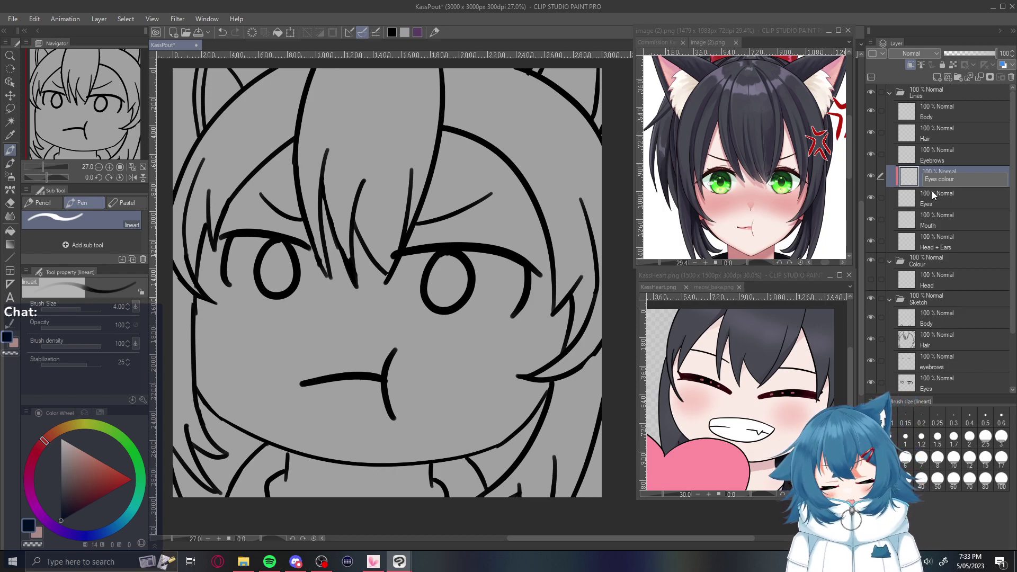
key(Return)
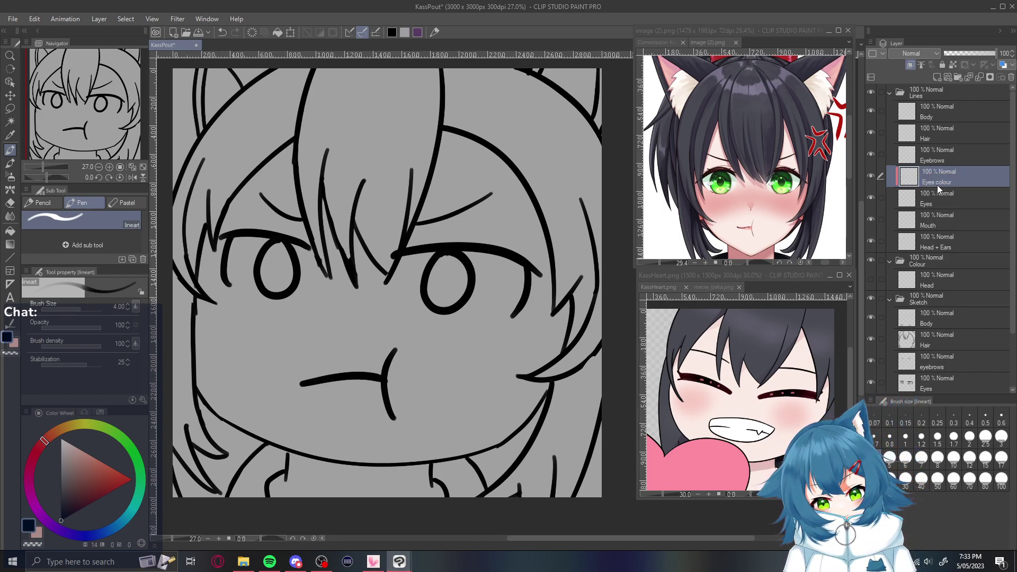
Add a raster layer named "Eyeball" above Eyes colour in the Lines folder
double_click(933, 184)
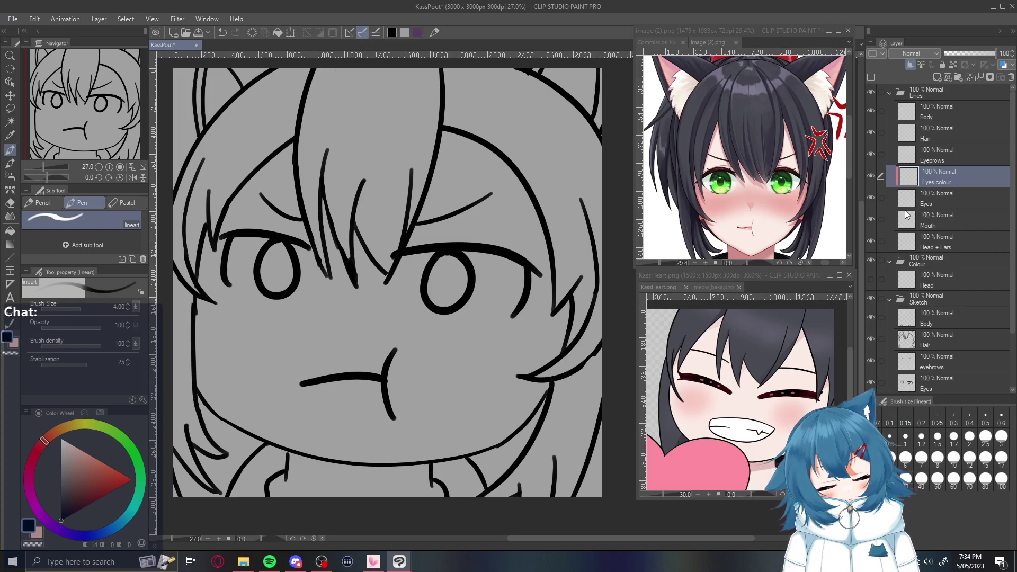
click(955, 198)
click(952, 224)
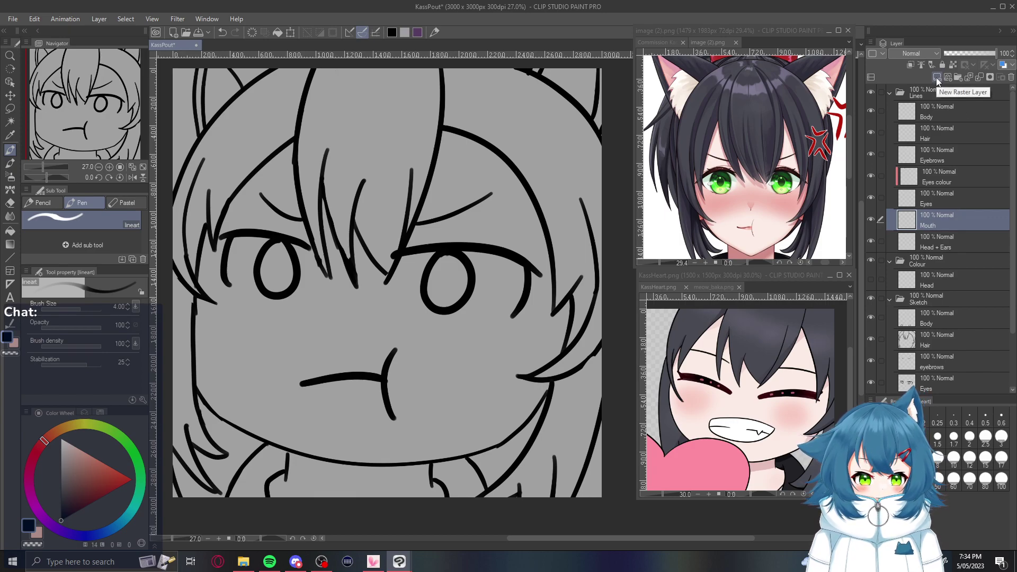
click(941, 162)
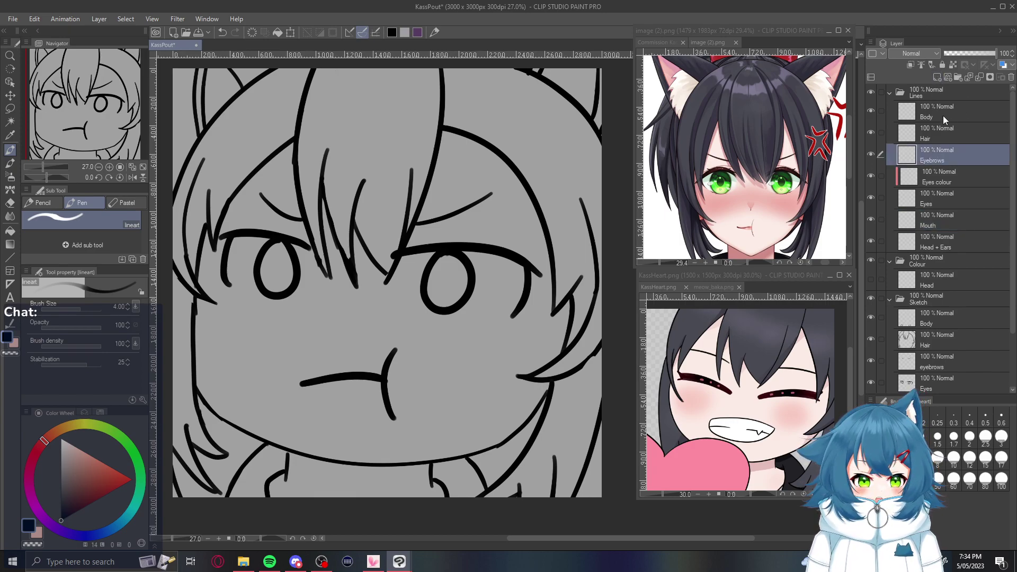
click(941, 174)
click(939, 77)
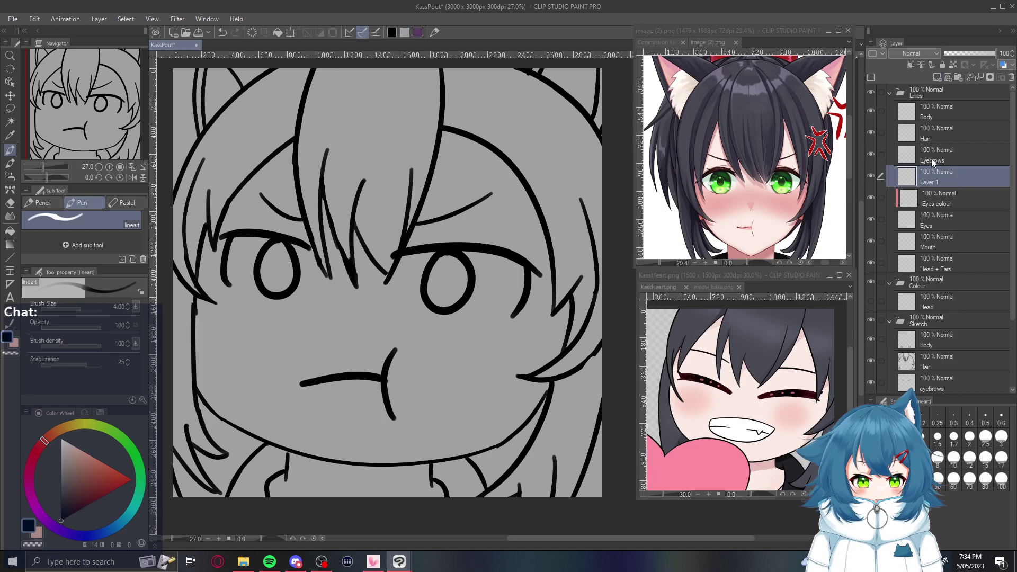
double_click(932, 181)
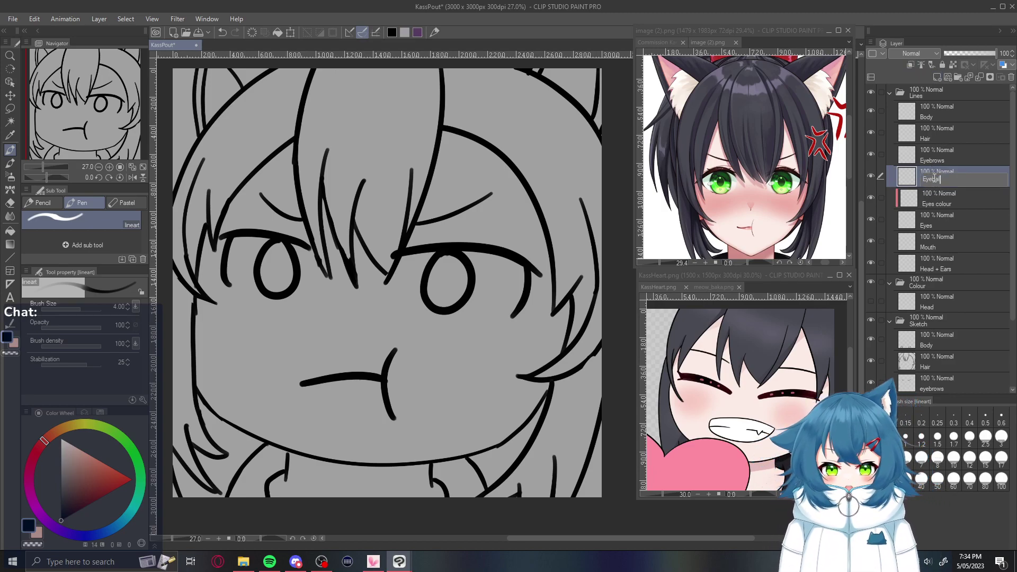
text(Eyeball)
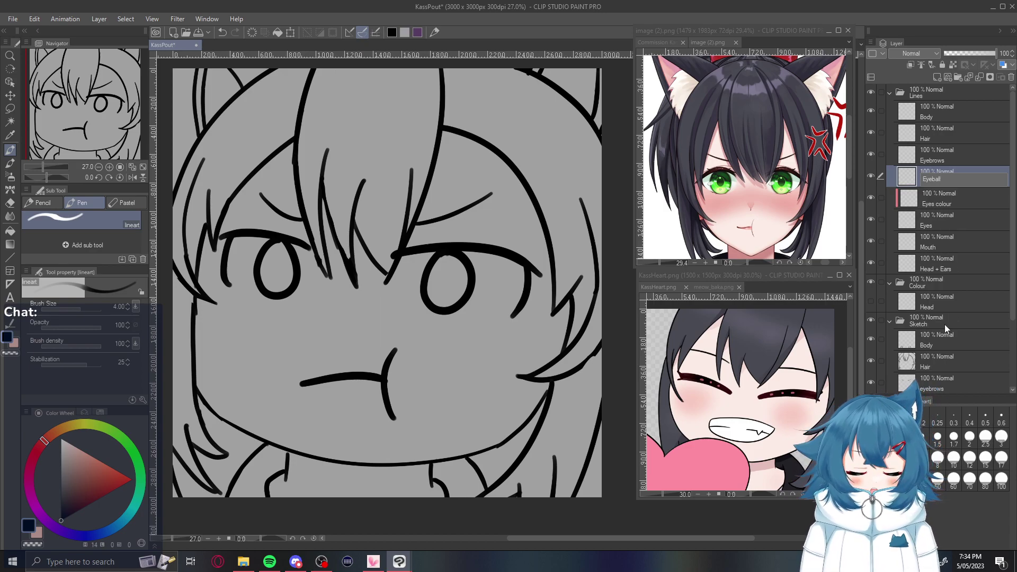
key(Return)
Add two raster layers above Head in the Colour folder, named "Ears" and "Eyeball" from lower to upper
click(945, 302)
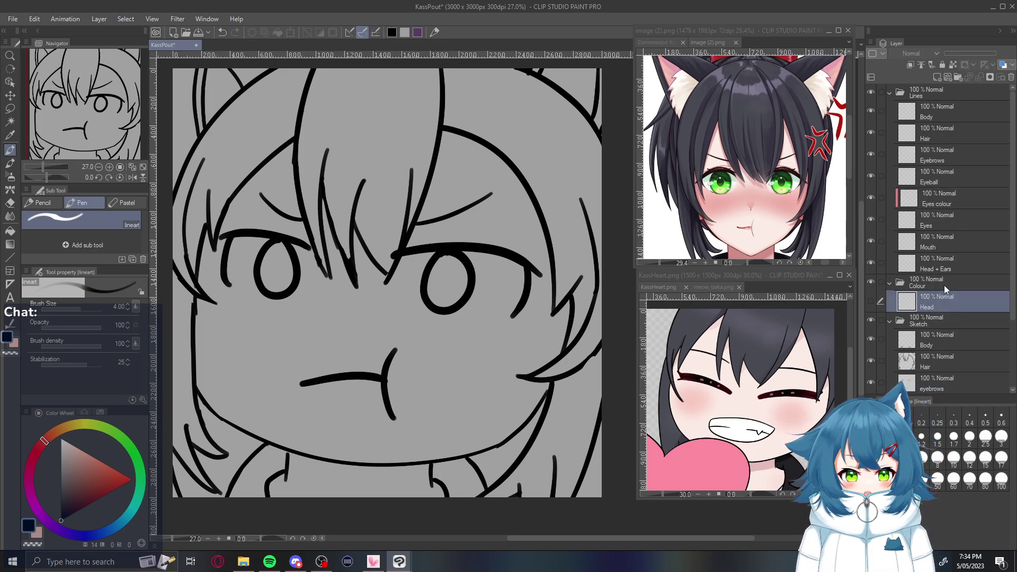
click(936, 79)
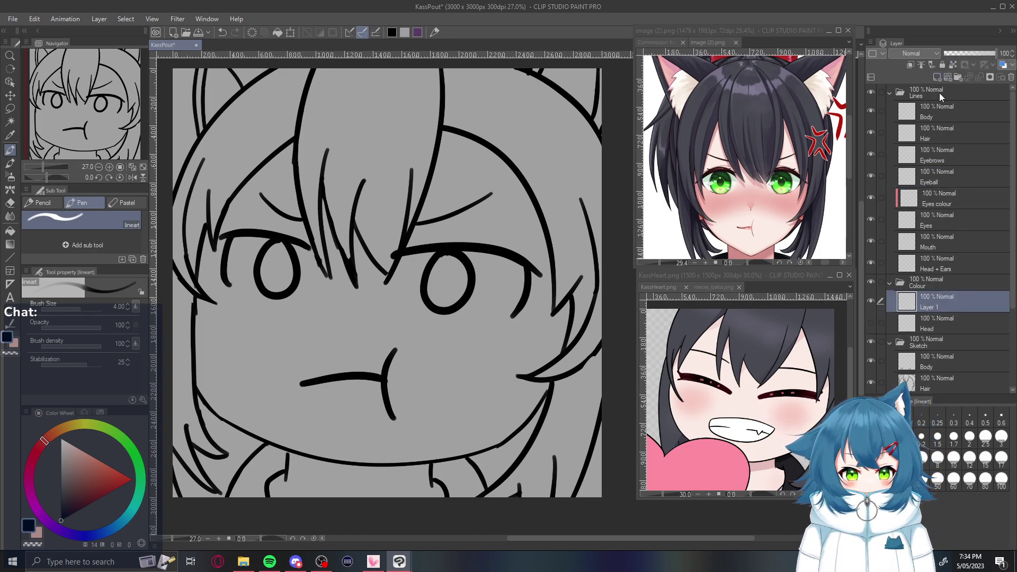
double_click(935, 306)
text(Ears)
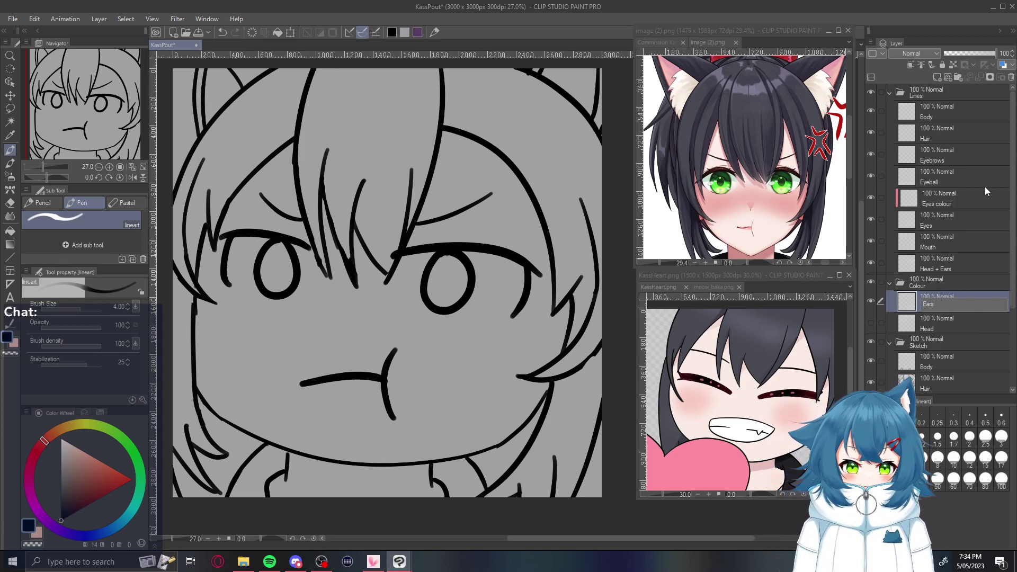
key(Return)
click(935, 77)
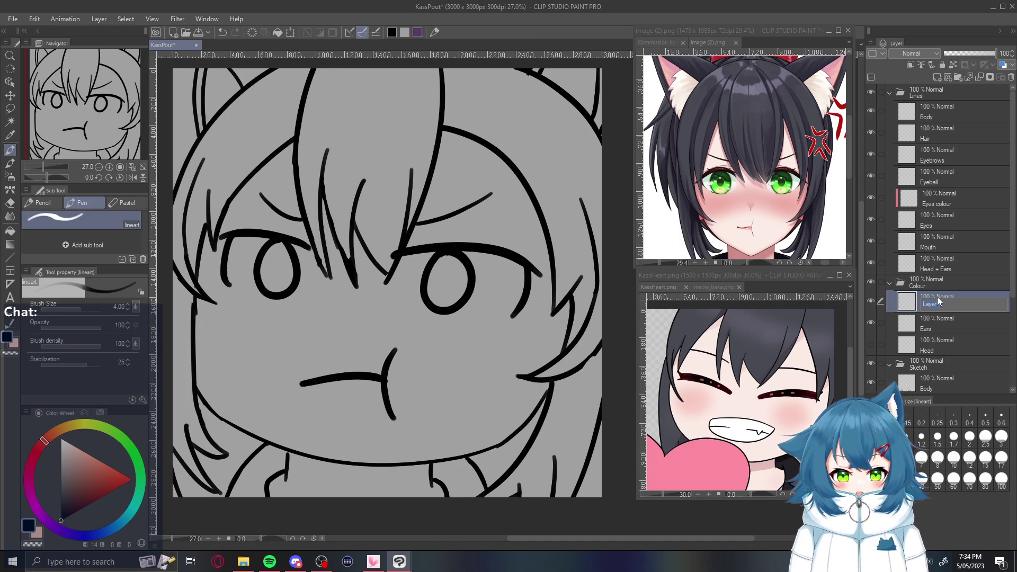
text(Sy)
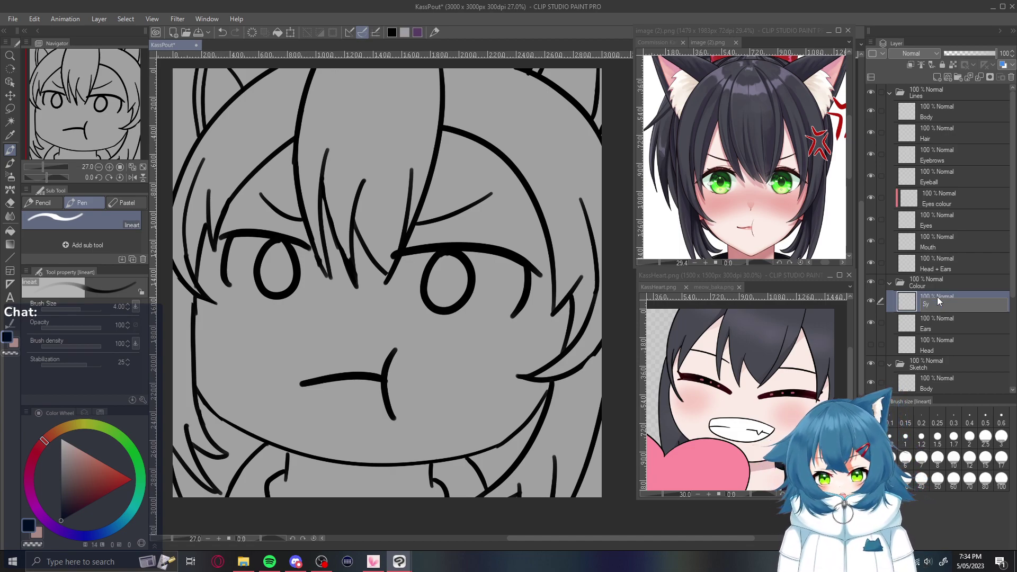
text(Eye)
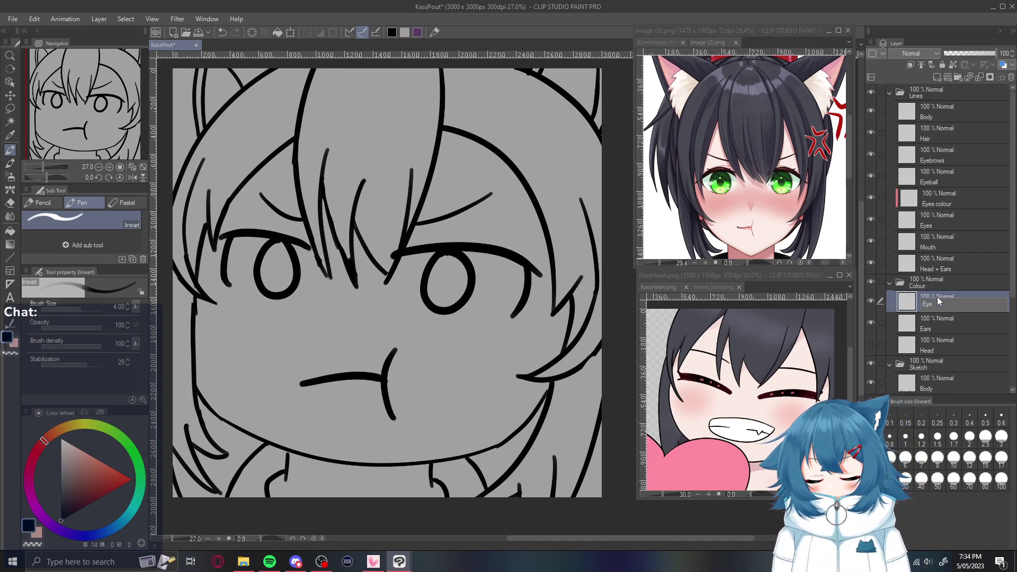
text(ball)
key(Return)
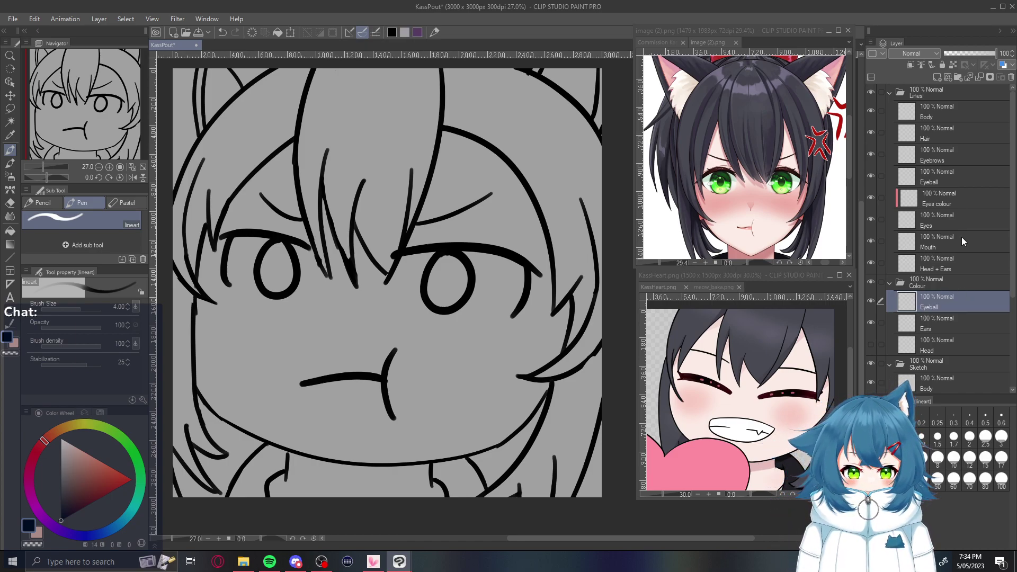
Add a raster layer named "Hair" above Eyeball in the Colour folder
click(934, 80)
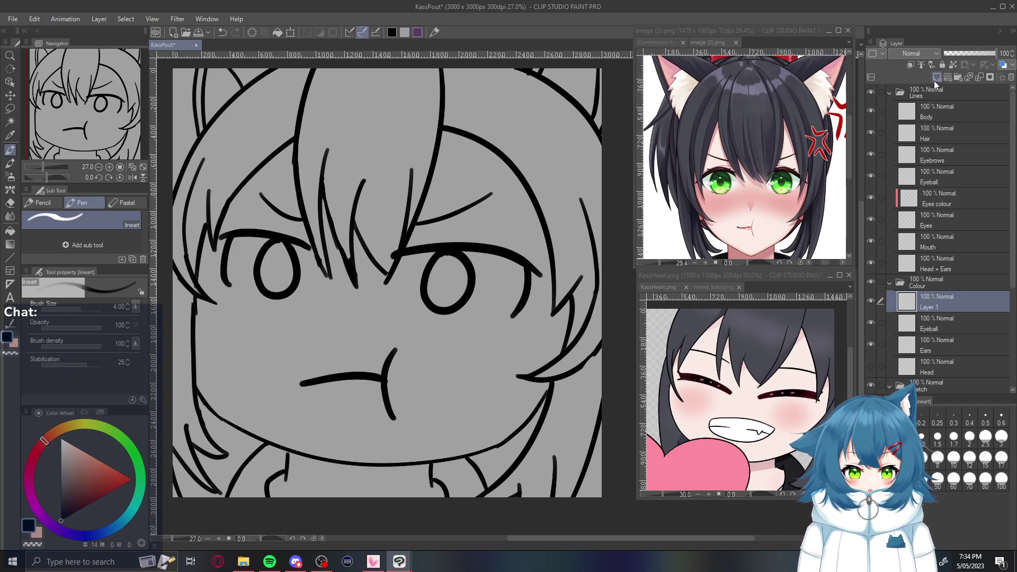
double_click(937, 310)
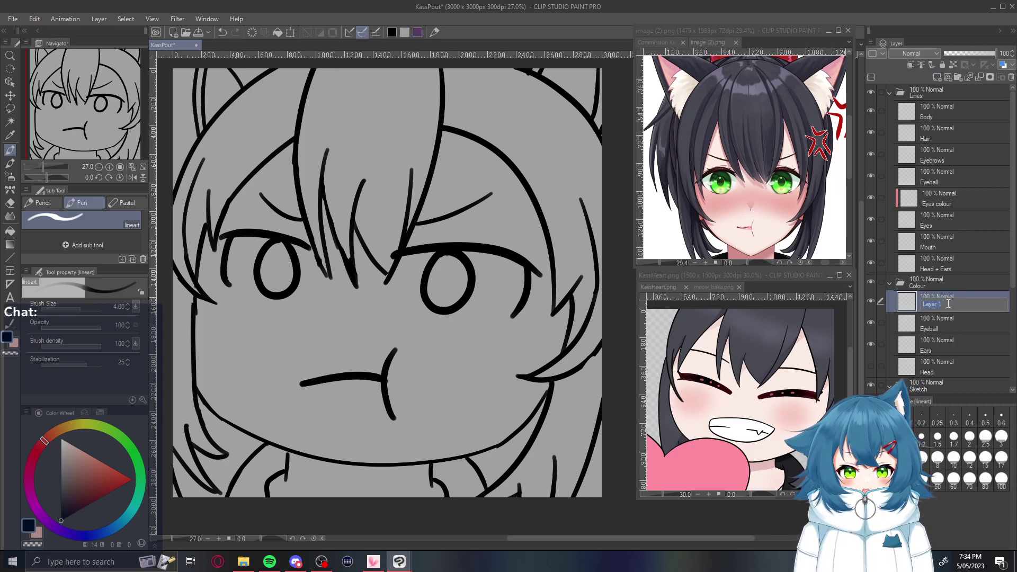
text(Hair)
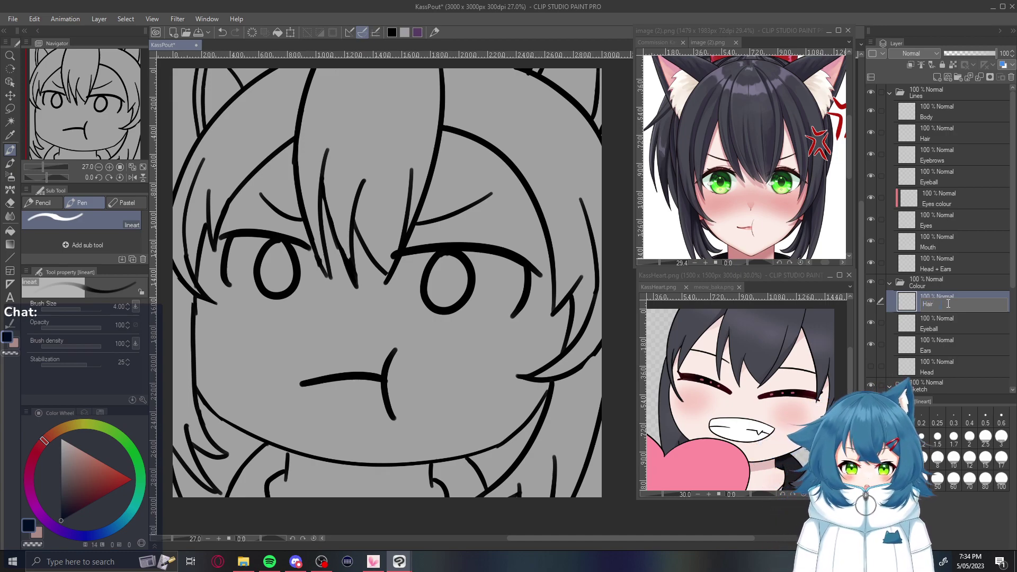
key(Return)
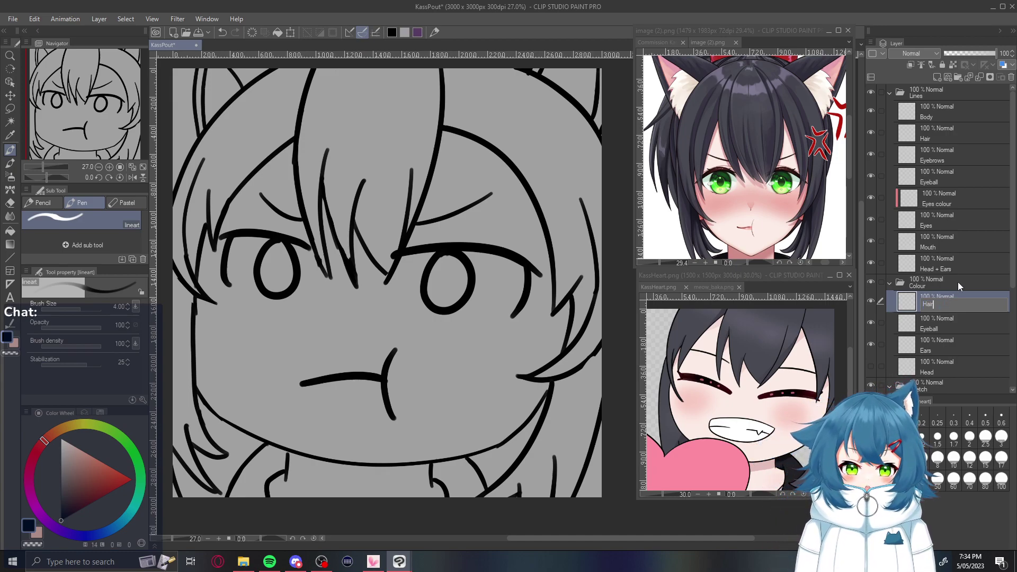
Rename the Colour folder's Head layer to "Skin"
double_click(935, 372)
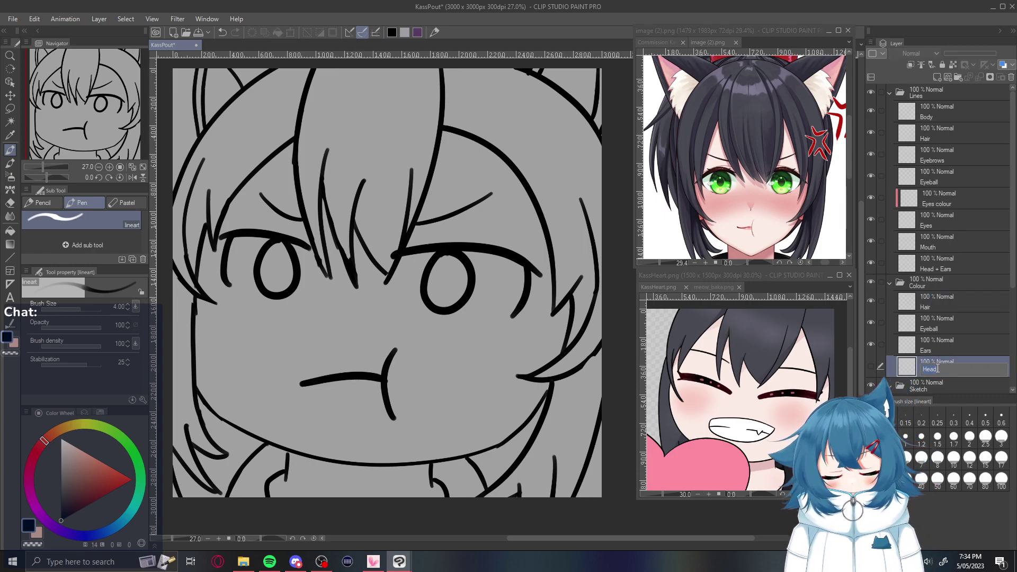
text(Skin)
key(Return)
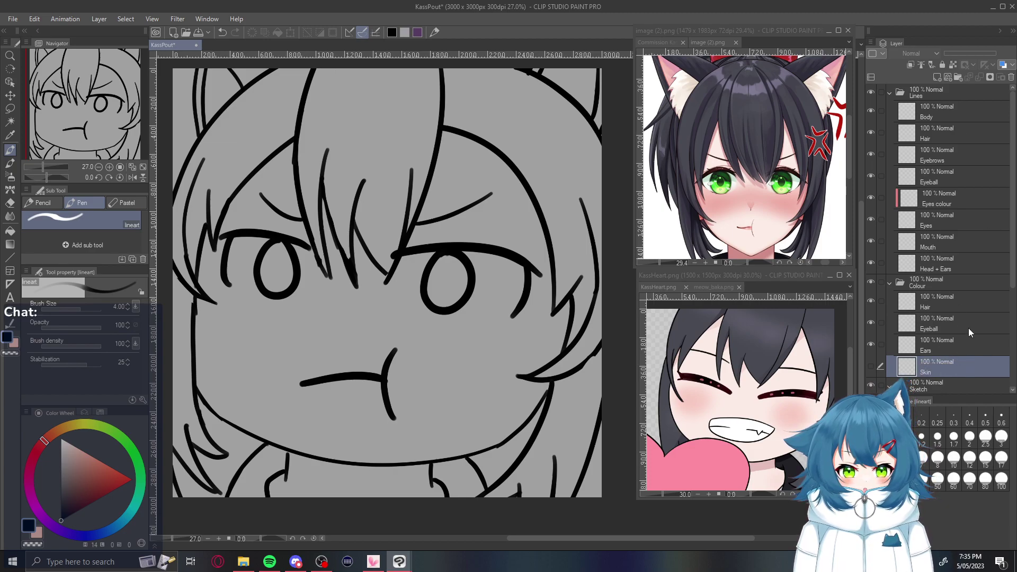
Add a raster layer named "Clothes" above Hair in the Colour folder
click(961, 302)
click(936, 78)
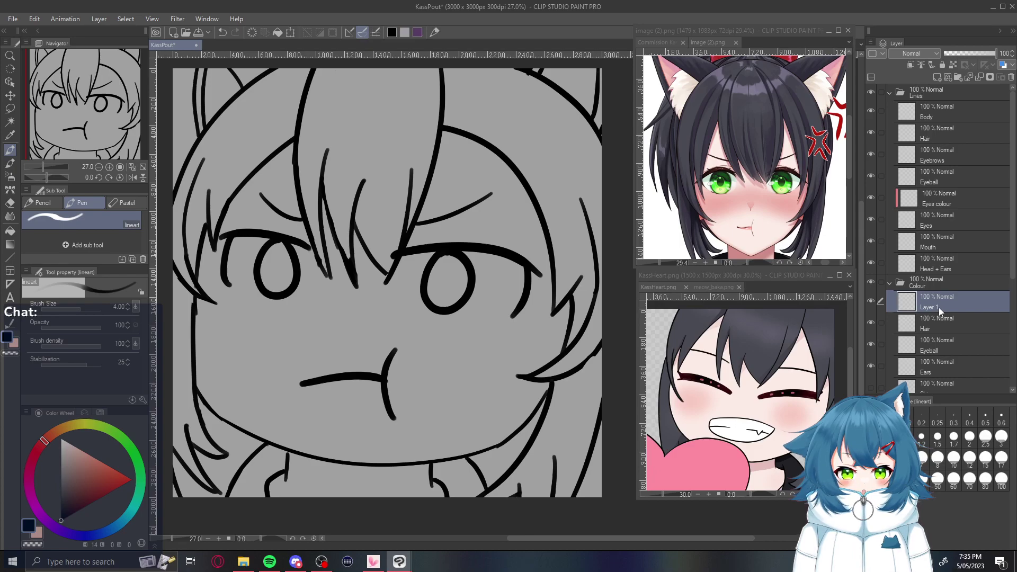
scroll(948, 308, down, 1)
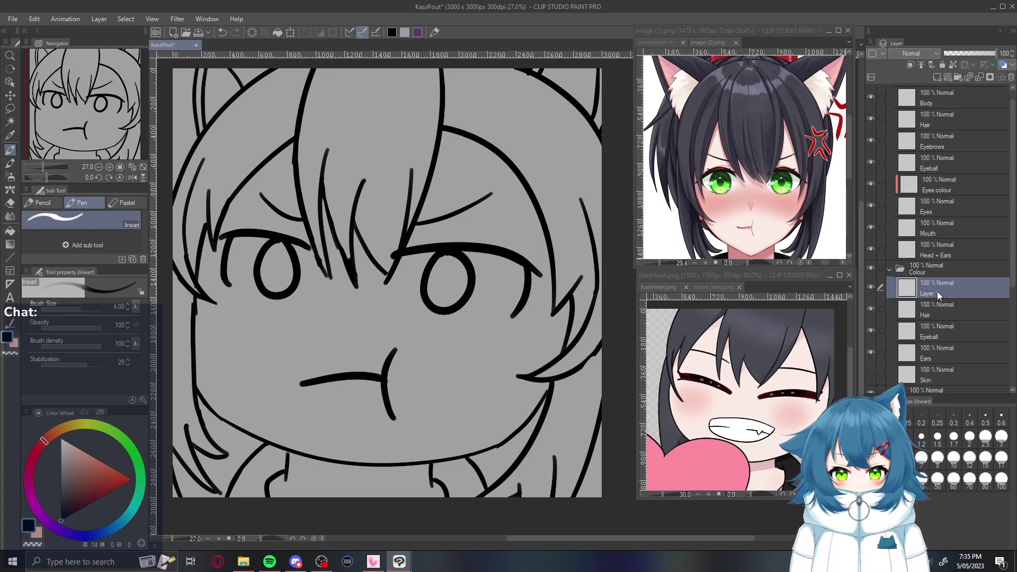
double_click(936, 291)
text(Clothes)
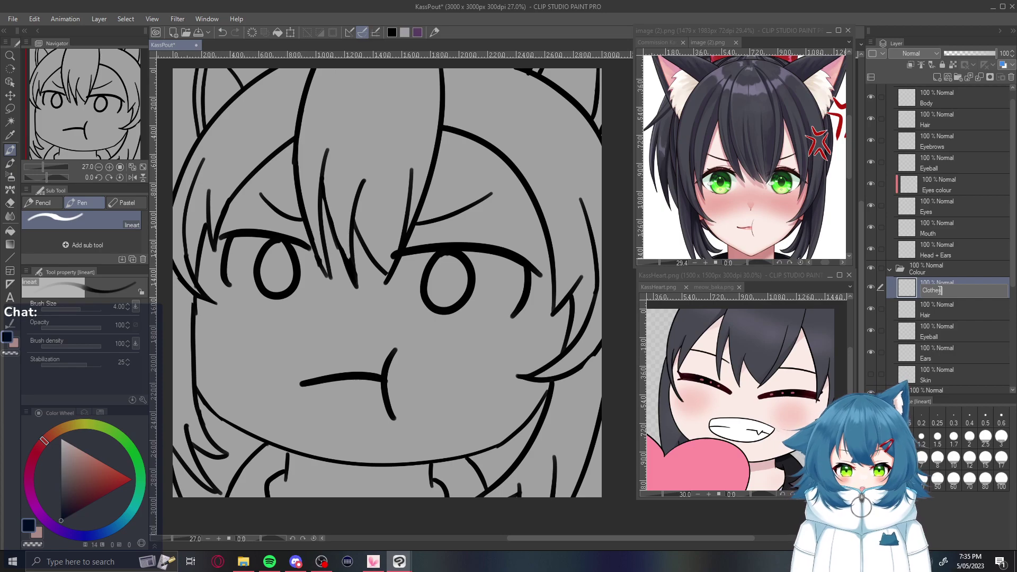
key(Return)
scroll(965, 277, down, 1)
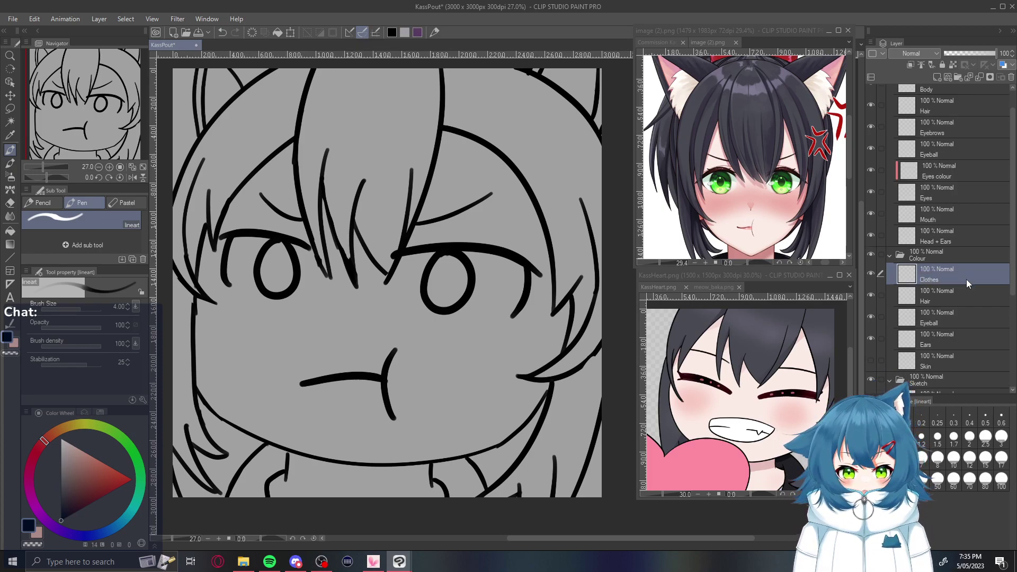
scroll(950, 310, up, 1)
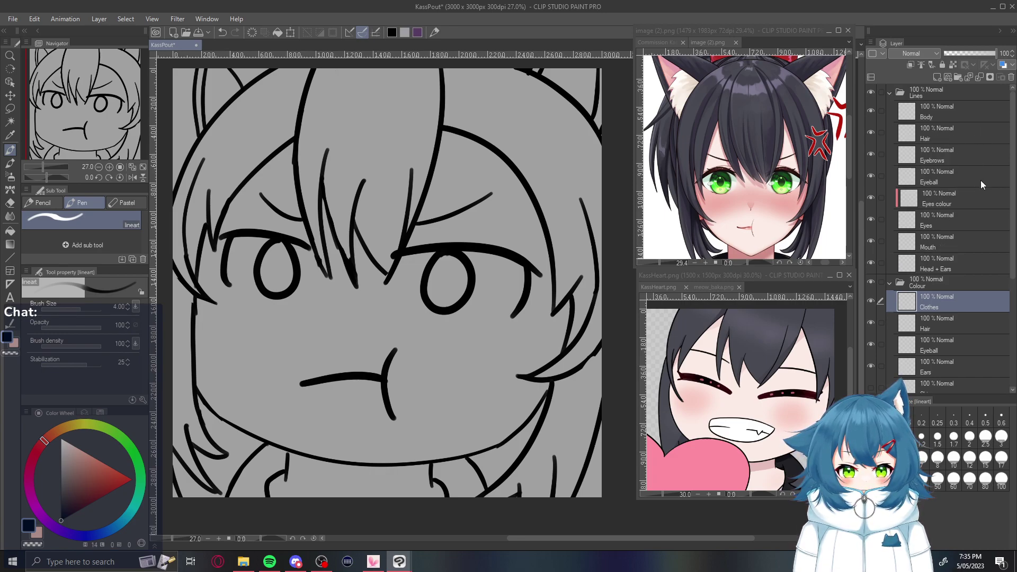
scroll(980, 180, down, 1)
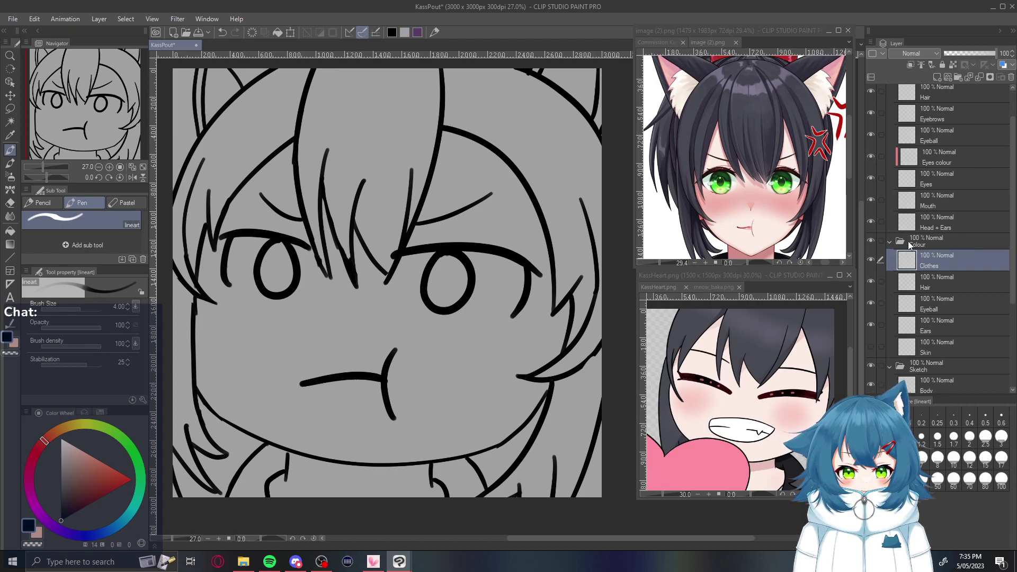
Select the Head + Ears layer in the Lines folder and collapse the Colour folder
click(932, 222)
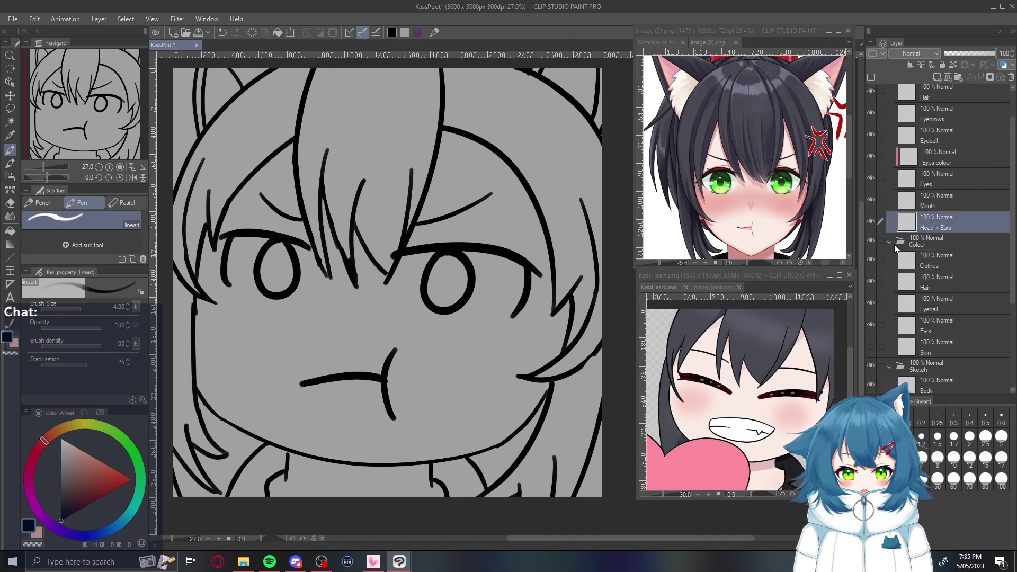
click(891, 240)
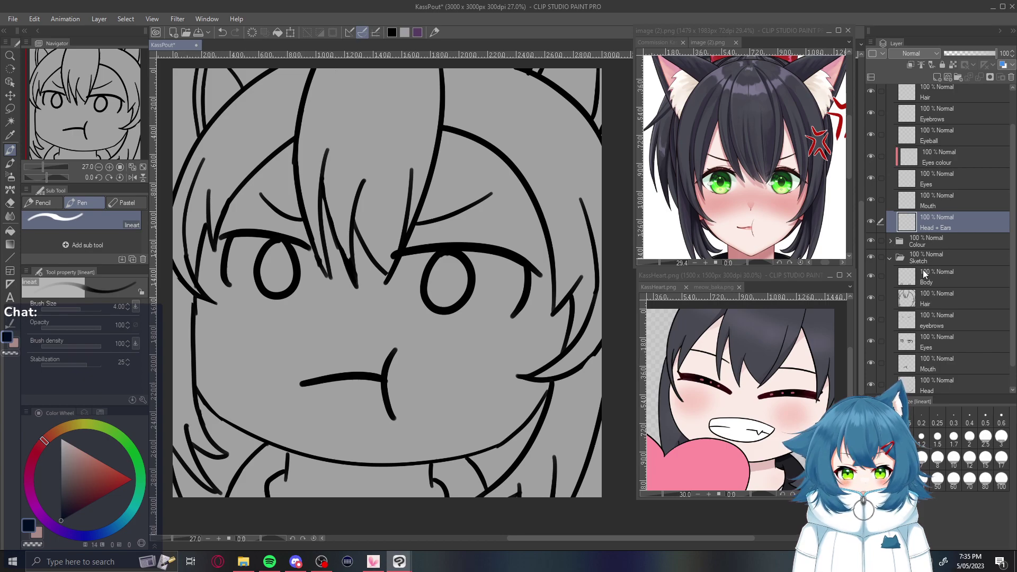
scroll(923, 282, down, 1)
scroll(923, 282, up, 1)
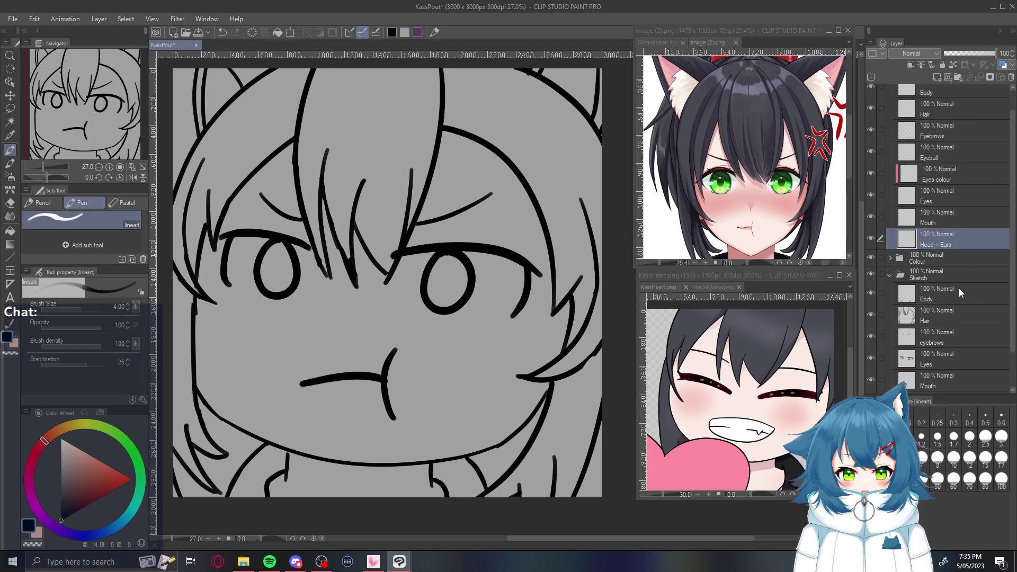
Apply the blue layer colour to the Sketch folder so its lines contrast with the black line art
click(961, 274)
click(1002, 64)
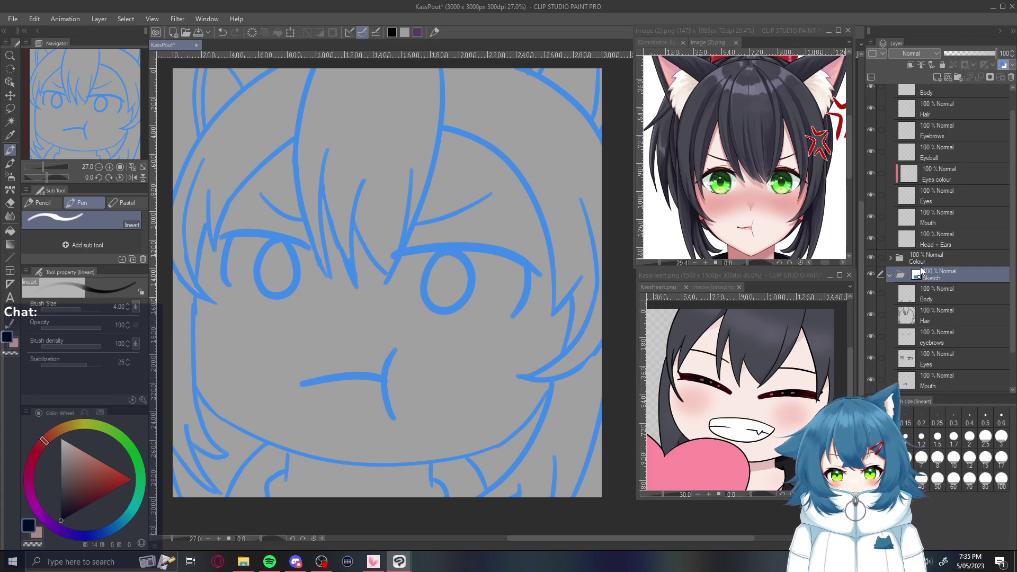
click(1012, 66)
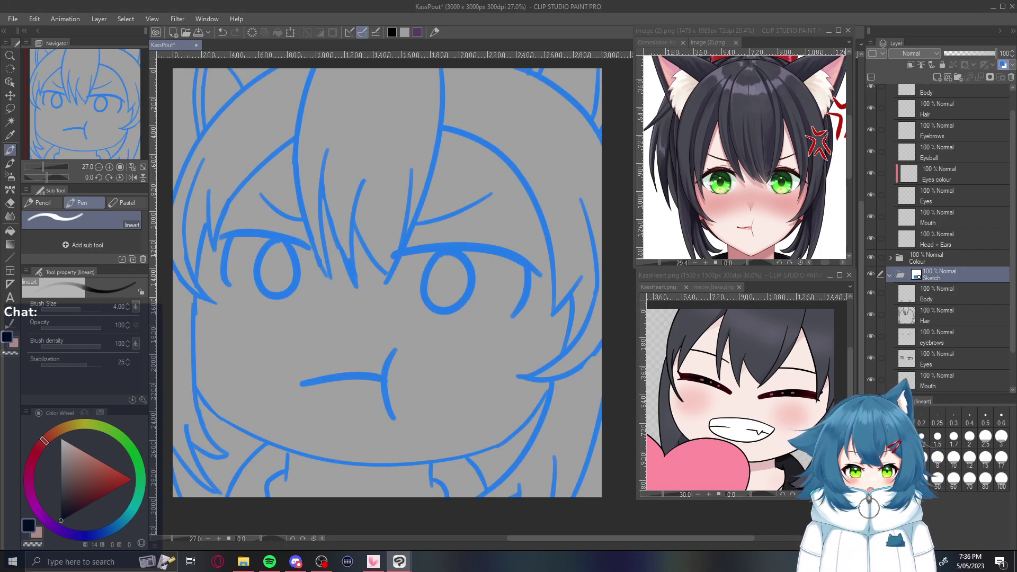
scroll(926, 263, up, 1)
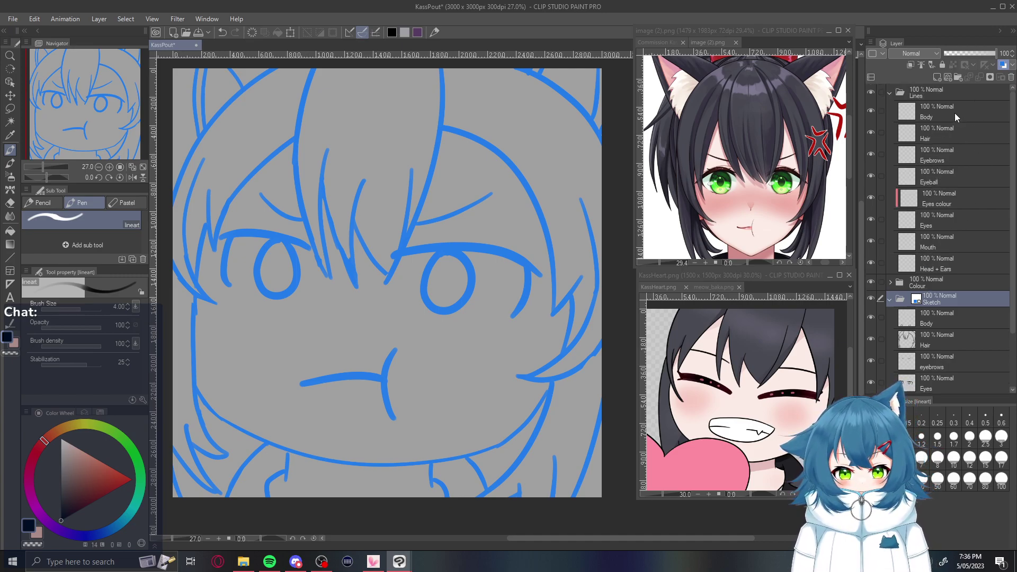
Ink the curved jawline from cheek to cheek over the sketch on the Lines folder's Head + Ears layer
click(937, 263)
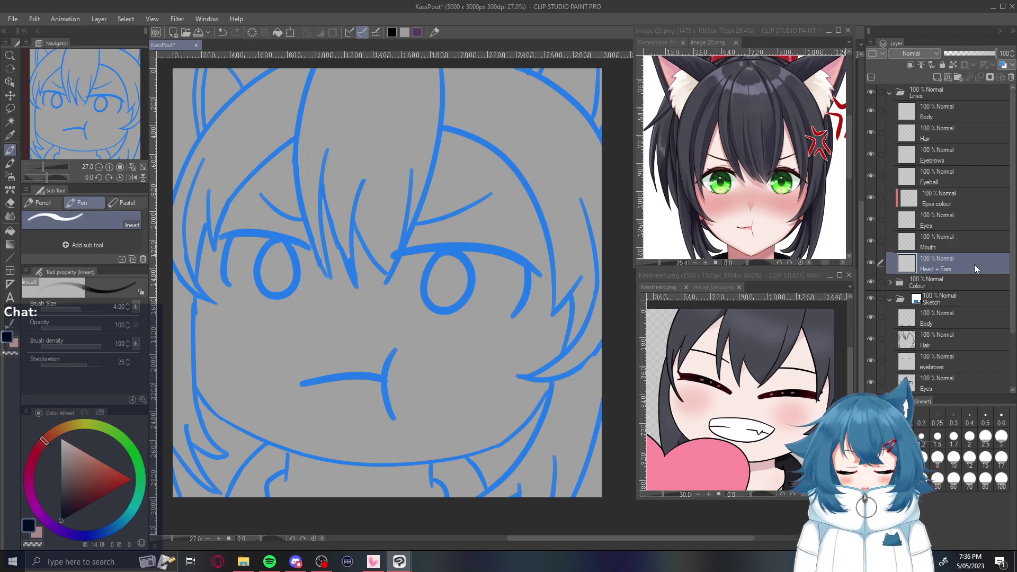
drag(412, 421, 422, 393)
key(ctrl+z)
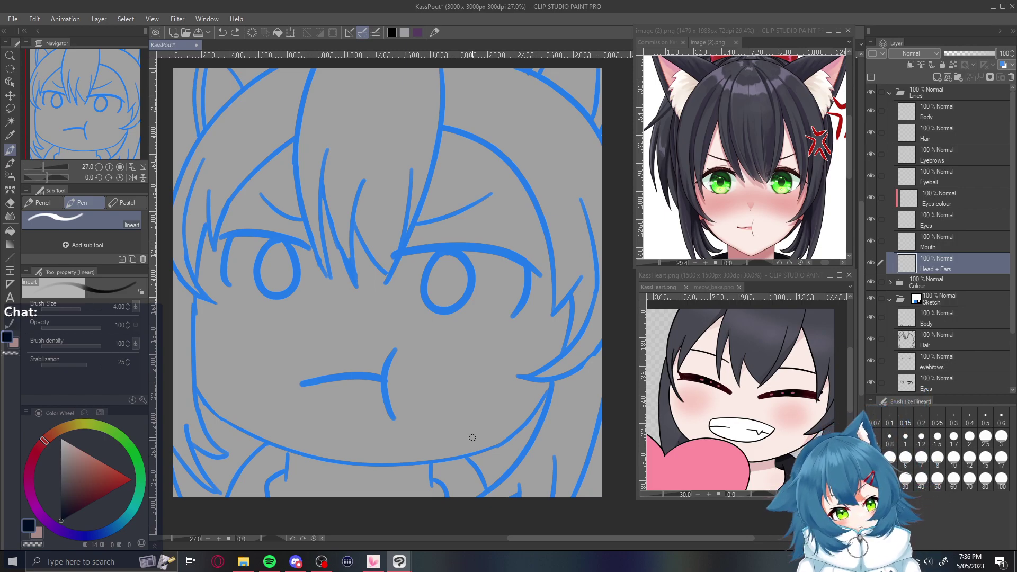
mouse_move(372, 464)
mouse_down()
mouse_move(413, 462)
mouse_move(558, 374)
mouse_up()
key(ctrl+z)
mouse_move(368, 464)
mouse_down()
mouse_move(443, 462)
mouse_move(556, 382)
mouse_up()
key(ctrl+z)
mouse_move(195, 387)
mouse_down()
mouse_move(232, 425)
mouse_move(479, 449)
mouse_move(552, 382)
mouse_up()
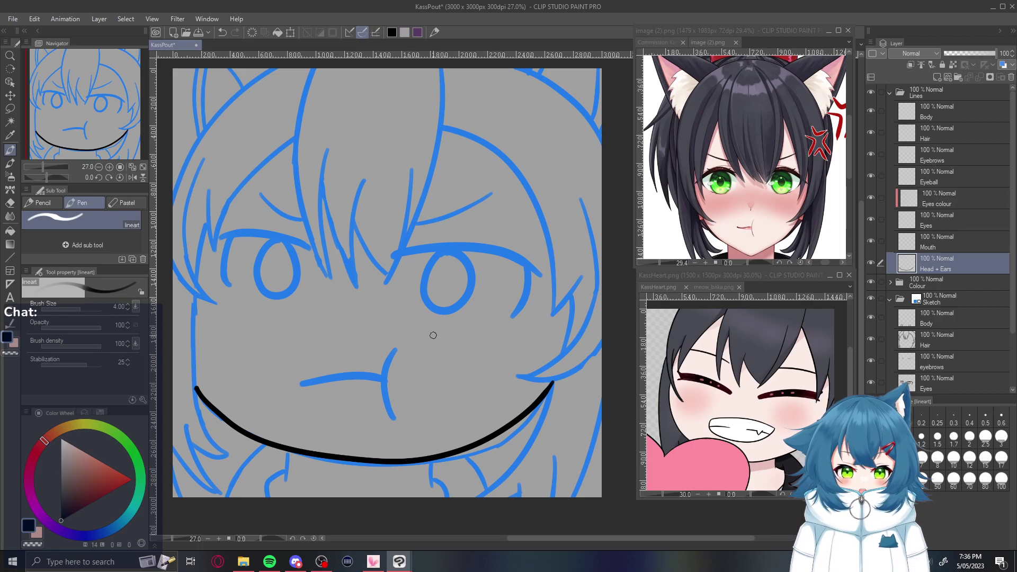
Show the Sketch folder's Head layer and ink the outer edge of the left ear on Head + Ears
scroll(960, 343, down, 2)
scroll(959, 341, down, 1)
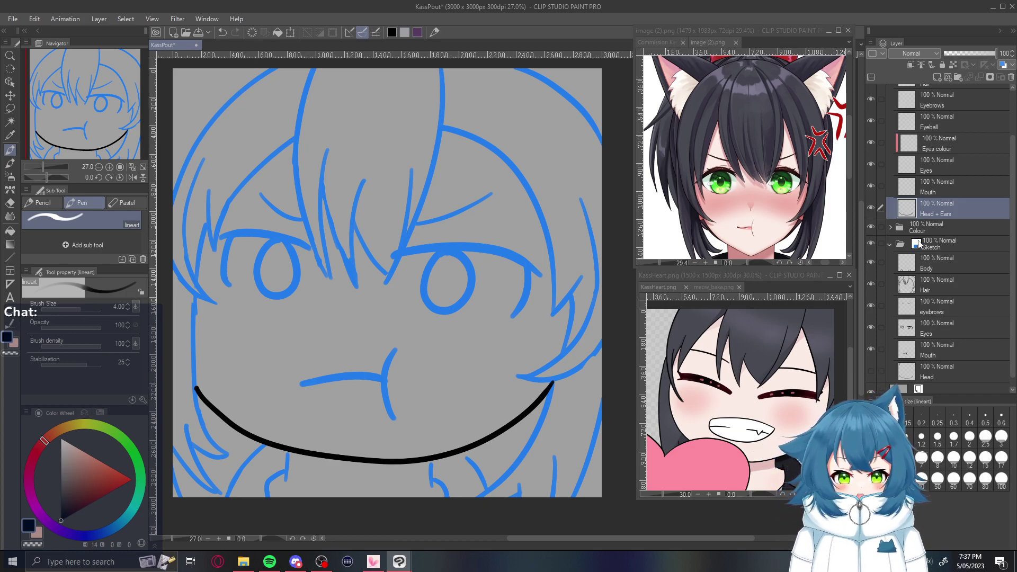
scroll(934, 265, up, 2)
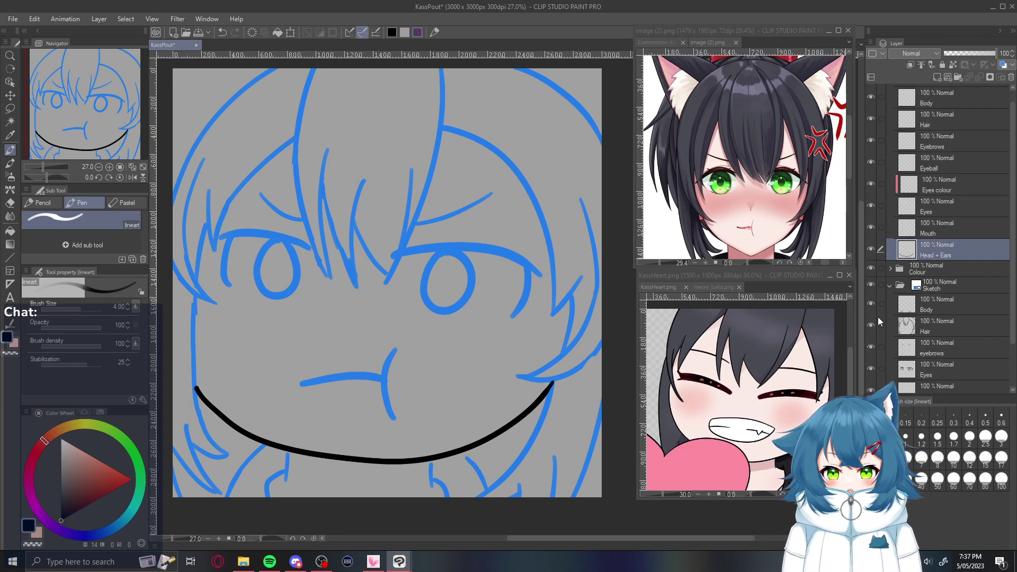
scroll(889, 364, down, 2)
click(870, 372)
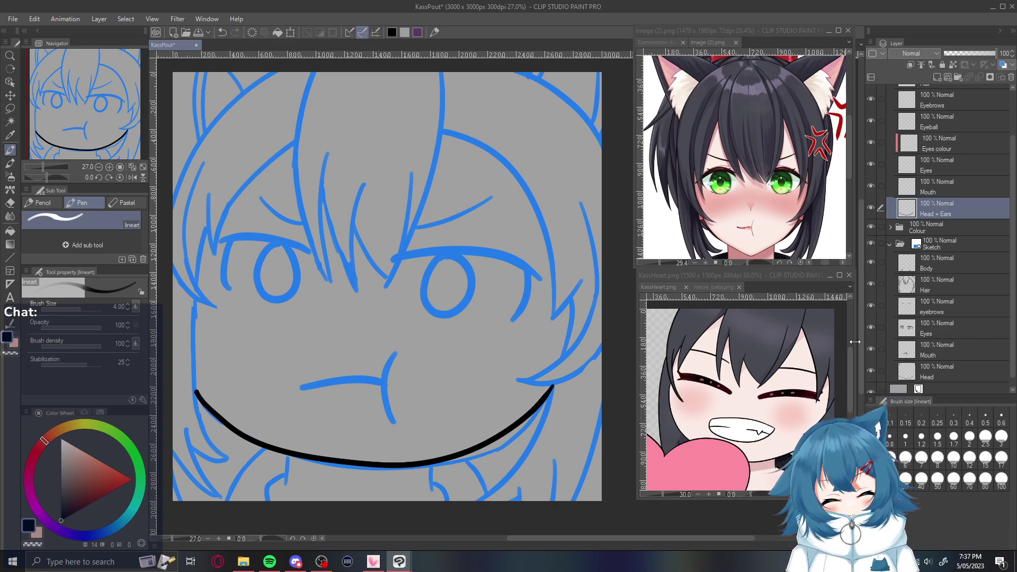
mouse_move(192, 73)
mouse_down()
mouse_move(199, 141)
mouse_move(200, 72)
mouse_up()
key(ctrl+z)
key(ctrl+z)
drag(199, 141, 195, 73)
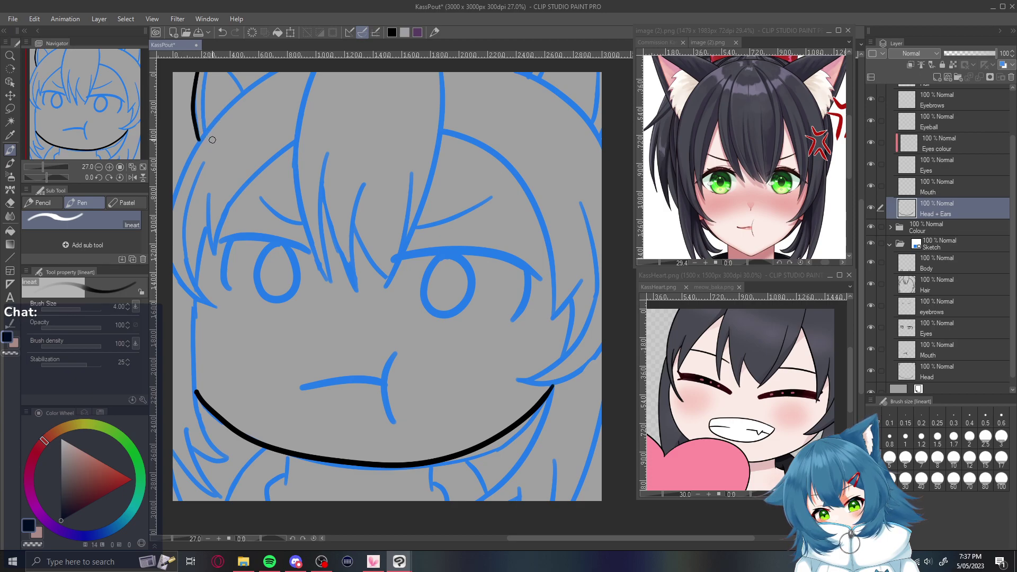
Ink the jagged fur tufts and the inner edge line inside the left ear
drag(212, 139, 219, 115)
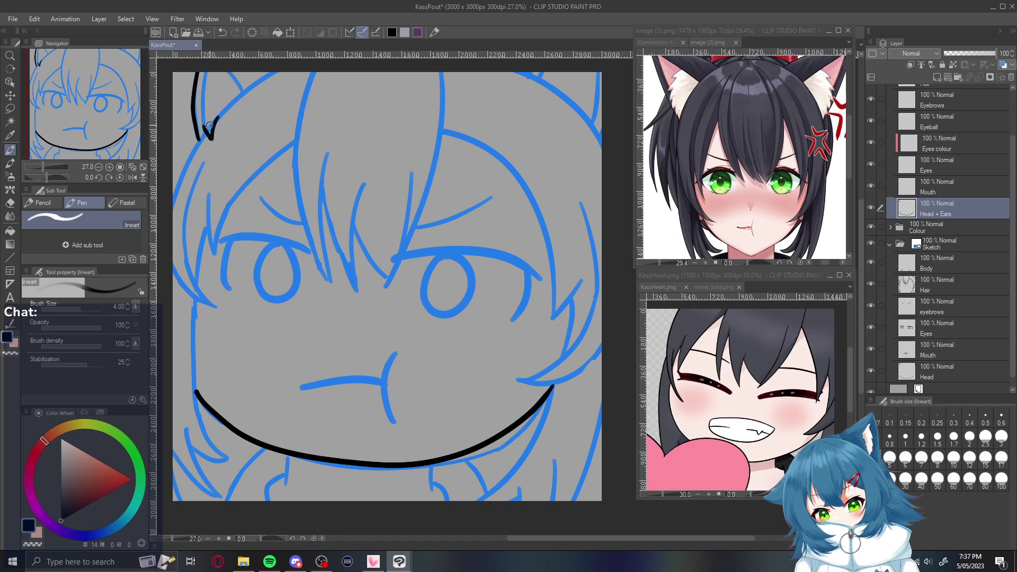
key(ctrl+z)
drag(210, 139, 213, 104)
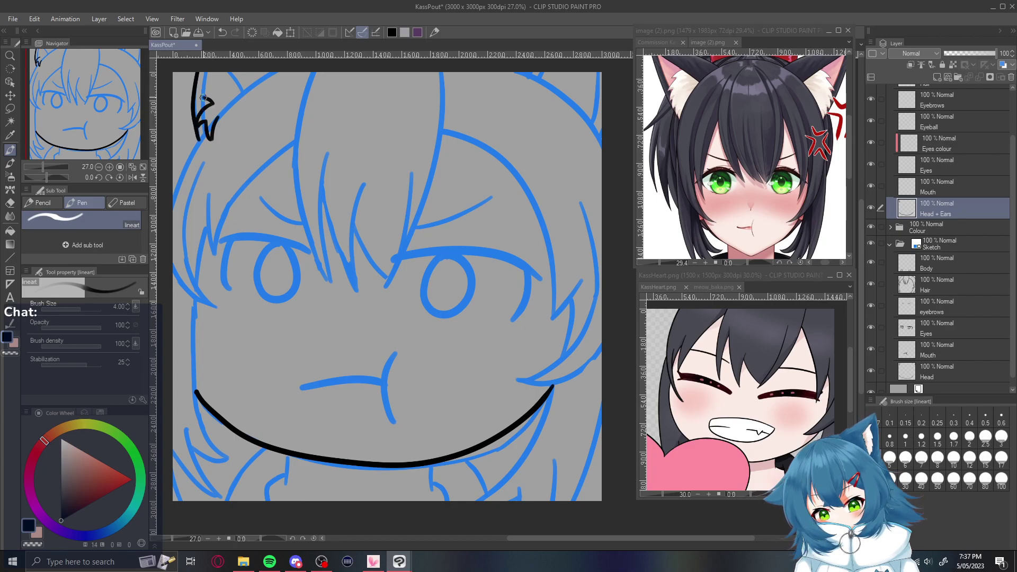
drag(203, 97, 237, 93)
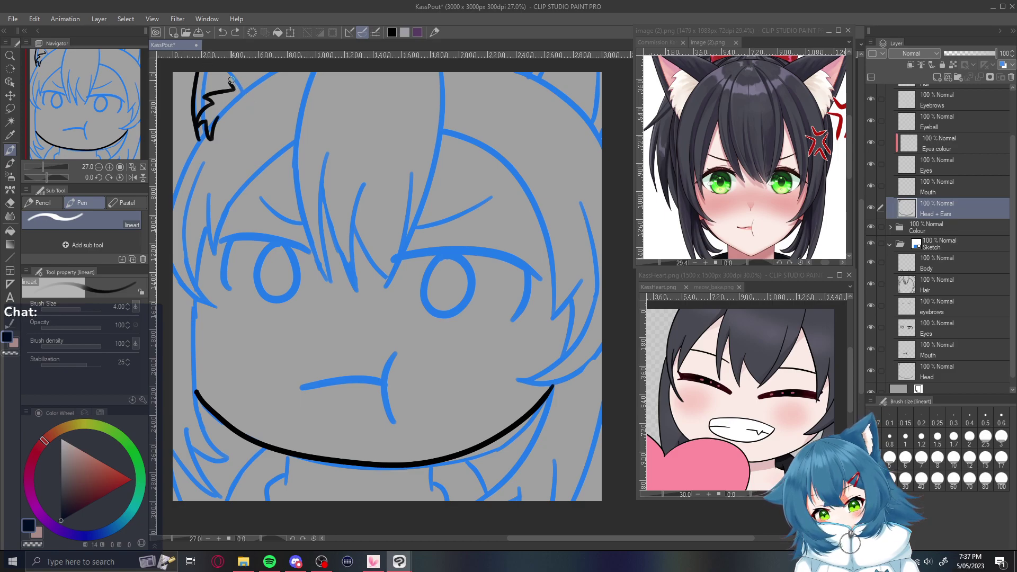
drag(236, 83, 241, 89)
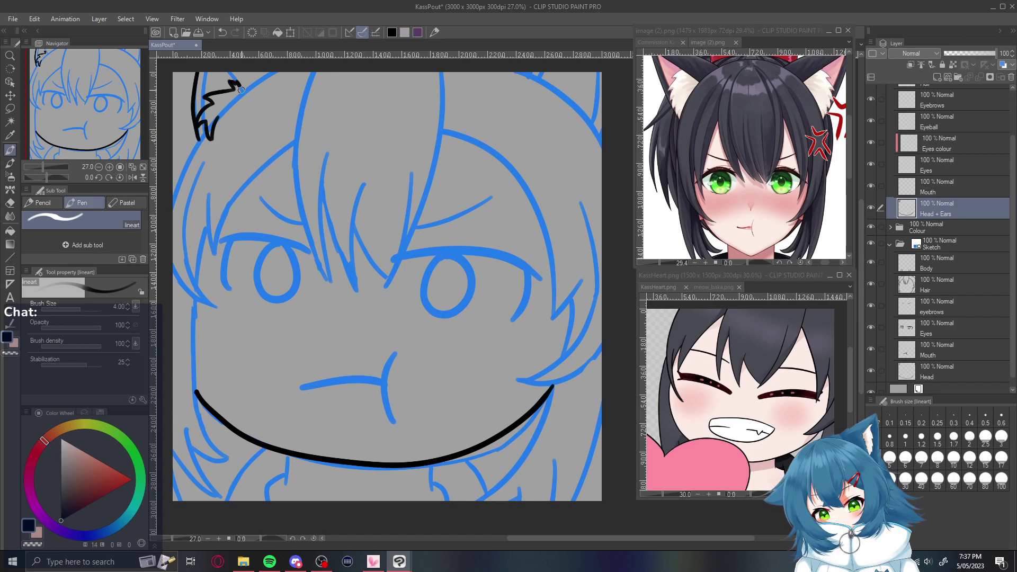
key(ctrl+z)
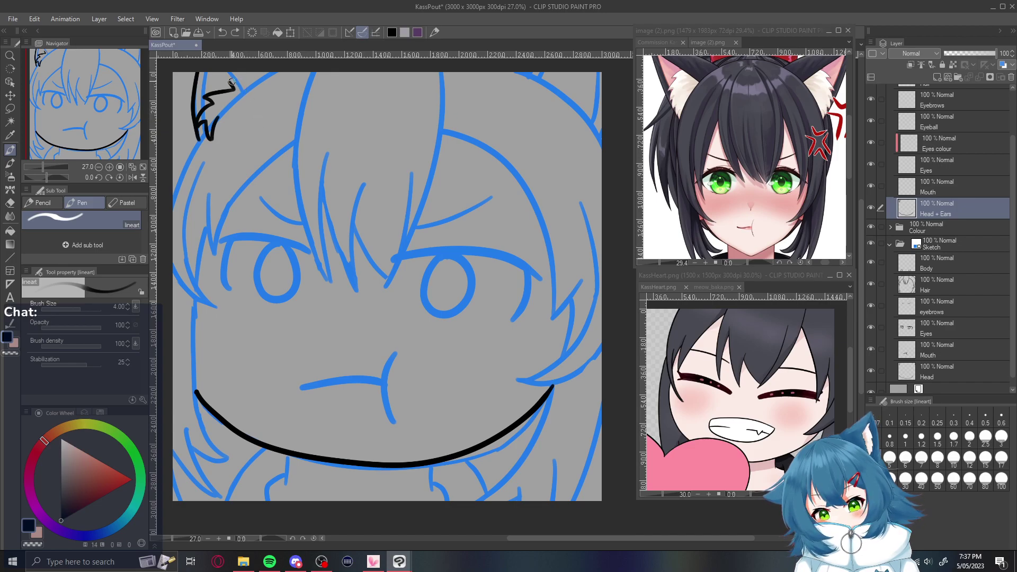
drag(241, 89, 244, 96)
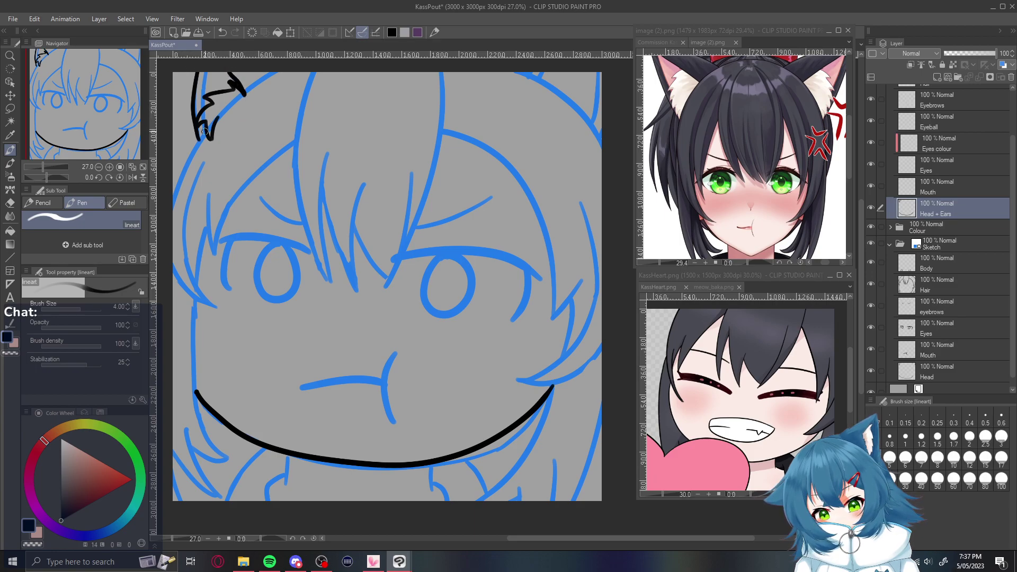
drag(204, 123, 208, 136)
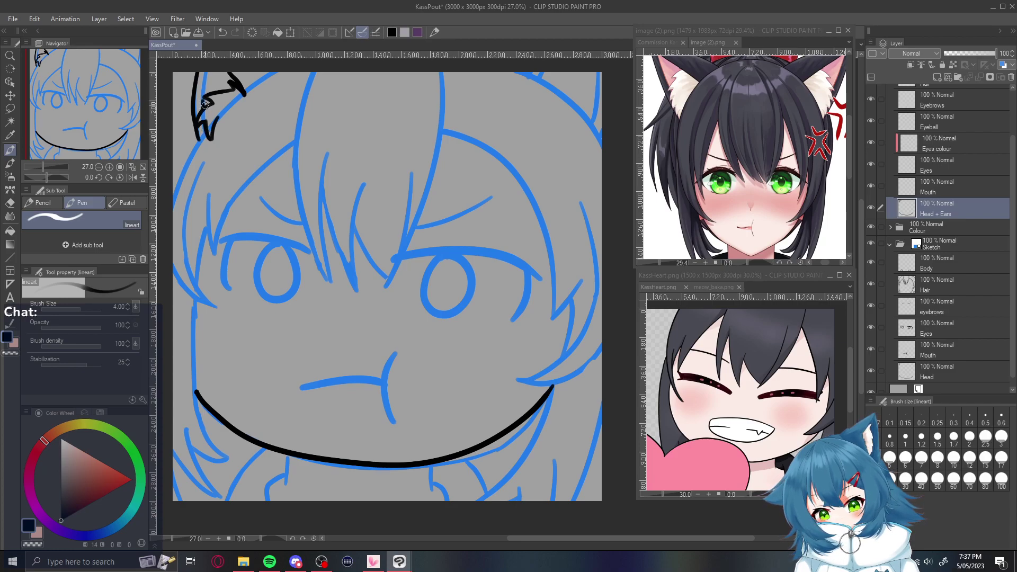
drag(203, 102, 205, 73)
key(ctrl+z)
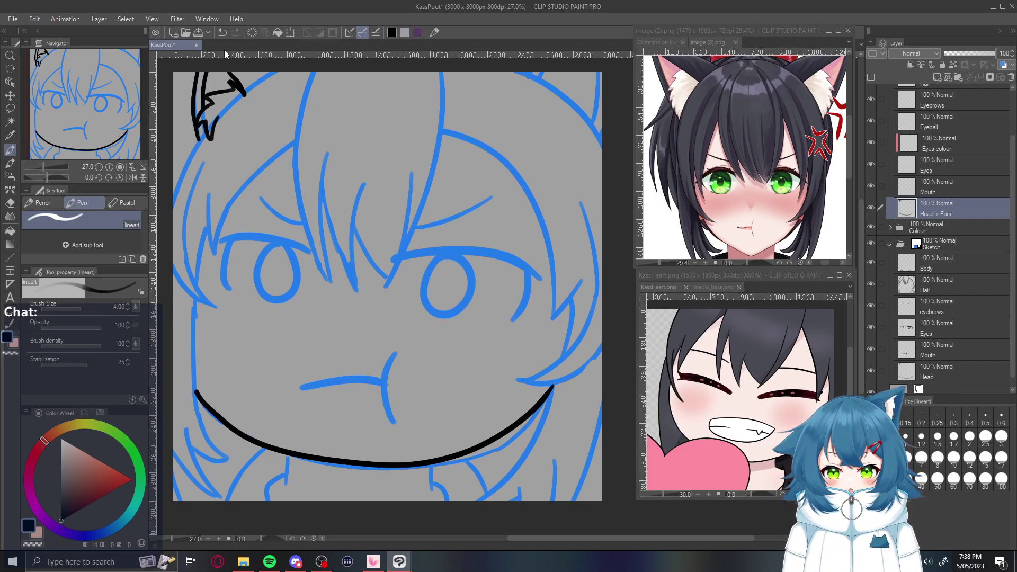
Flip the canvas view horizontally and ink the jagged fur tufts of the other ear
click(132, 177)
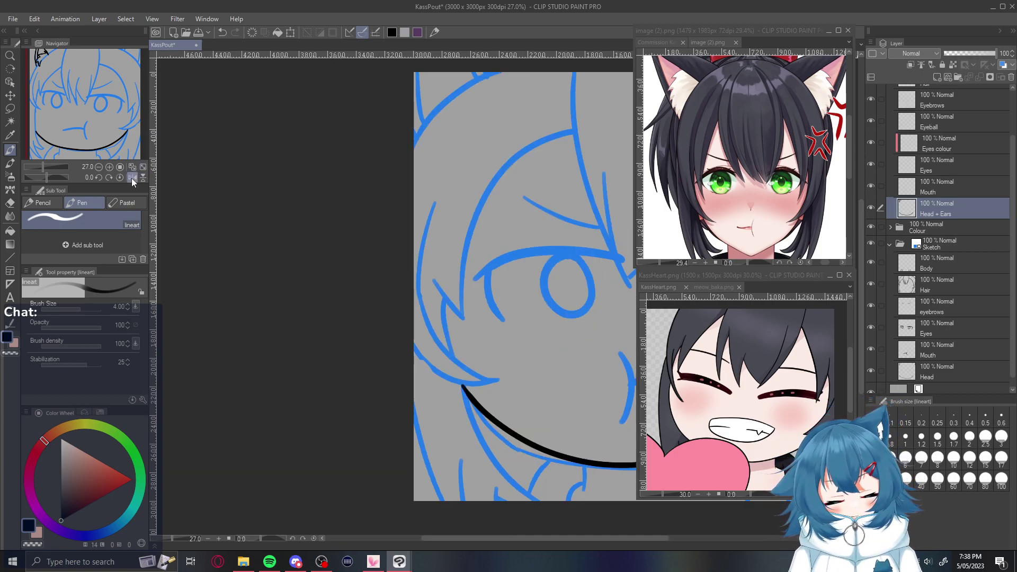
mouse_move(491, 535)
mouse_down()
mouse_move(597, 529)
mouse_move(562, 531)
mouse_up()
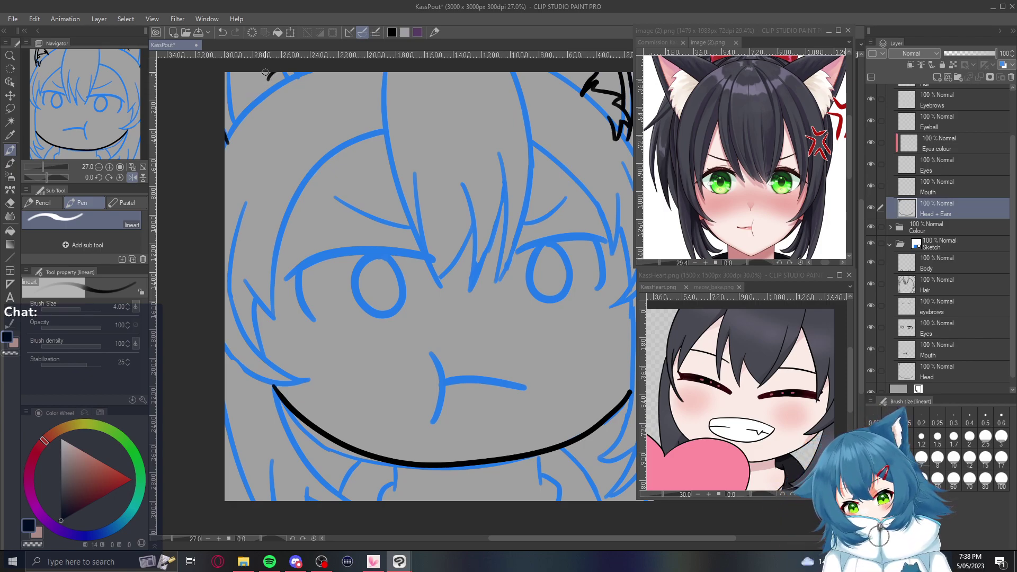
drag(263, 73, 250, 88)
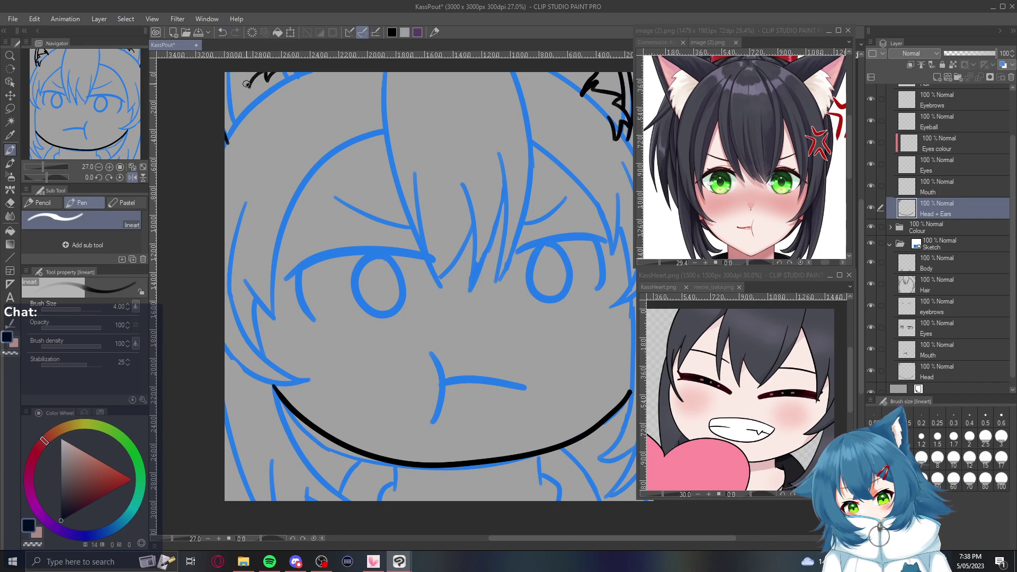
mouse_move(238, 92)
mouse_down()
mouse_move(231, 78)
mouse_move(236, 119)
mouse_up()
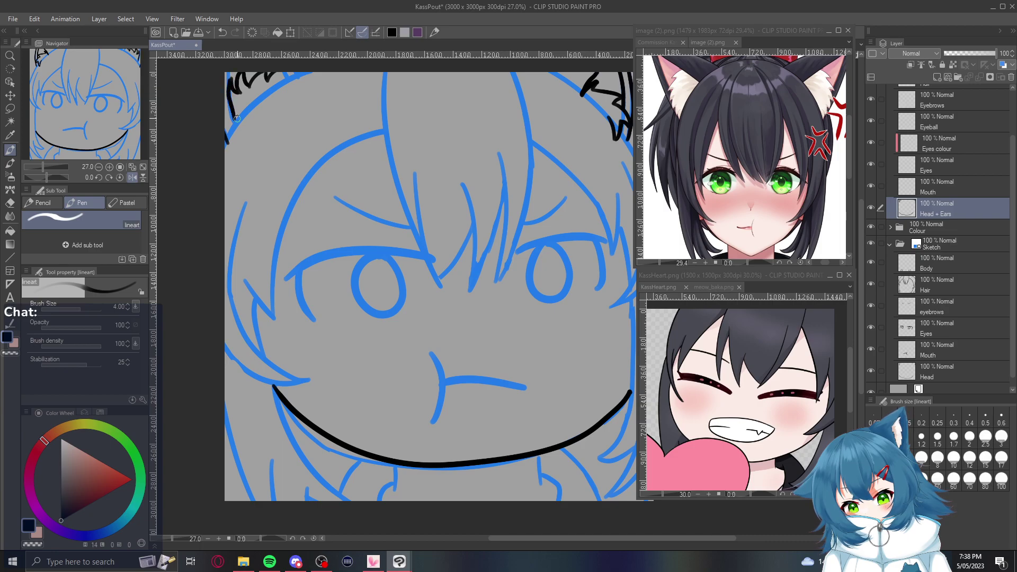
key(ctrl+z)
key(ctrl+z)
drag(239, 94, 226, 108)
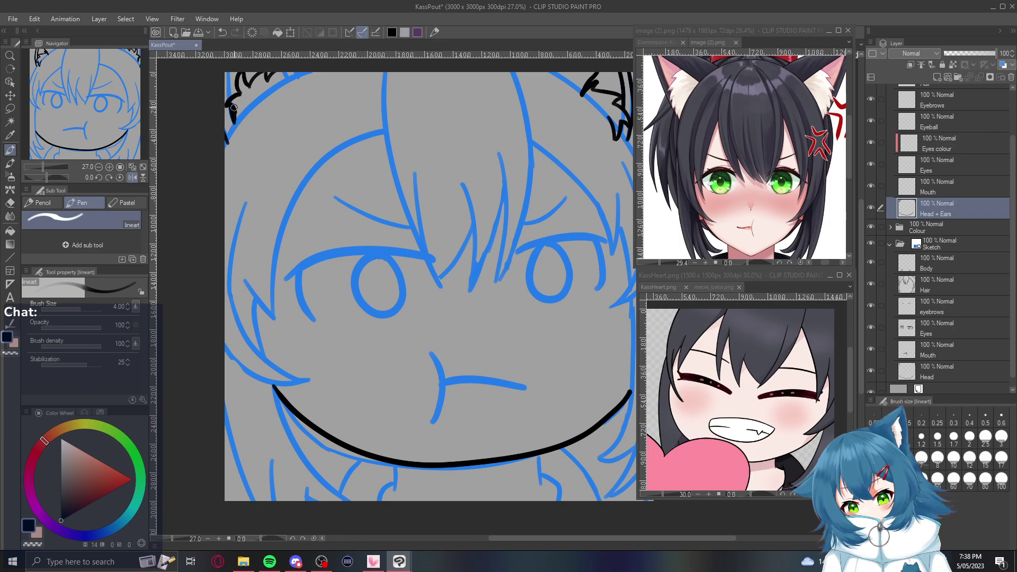
mouse_move(228, 101)
mouse_down()
mouse_move(227, 73)
mouse_move(290, 81)
mouse_up()
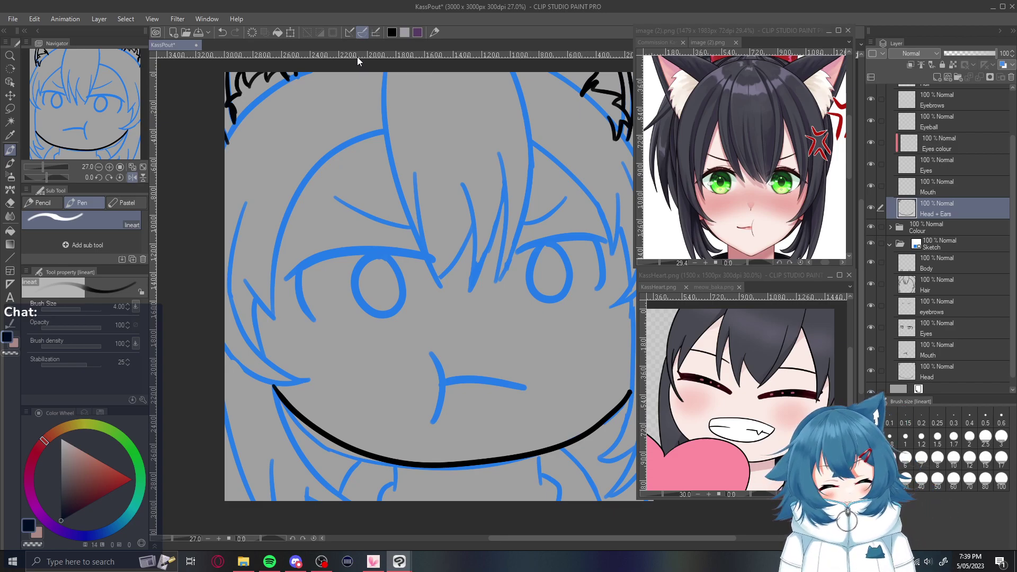
Hide the Sketch folder's Head layer and flip the canvas view back with the Lines folder's Mouth layer selected
click(870, 370)
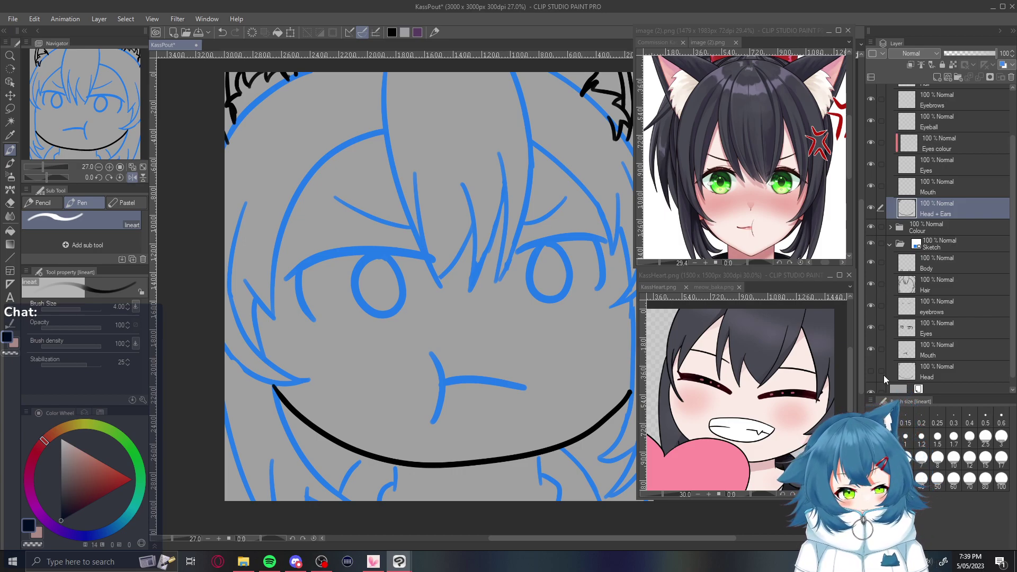
click(955, 189)
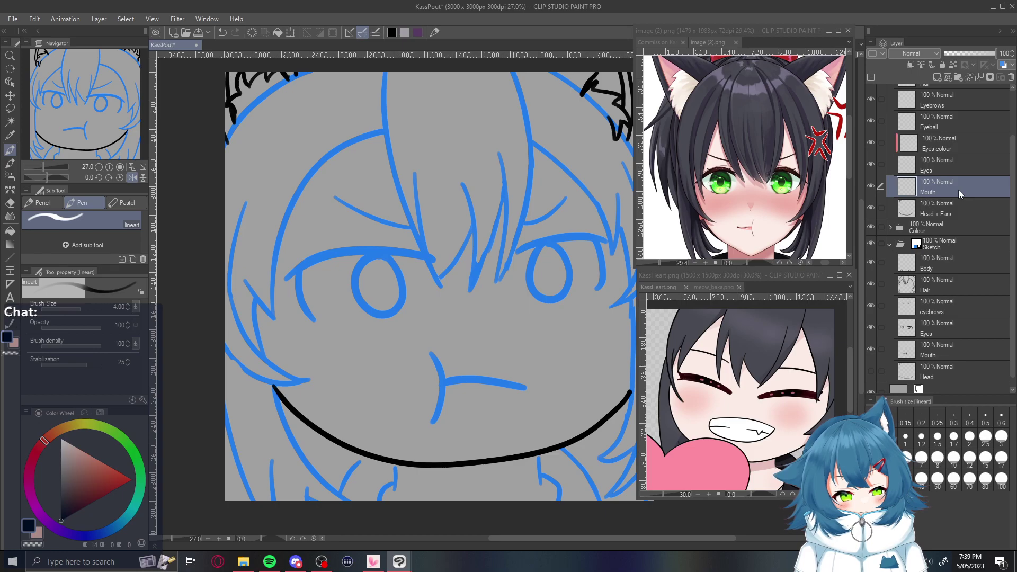
click(132, 177)
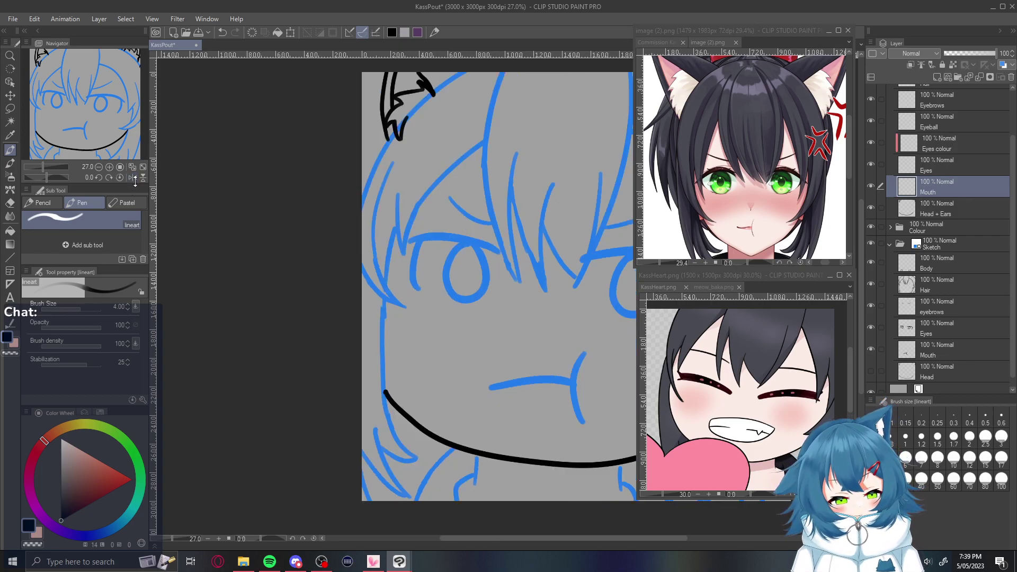
drag(507, 538, 570, 547)
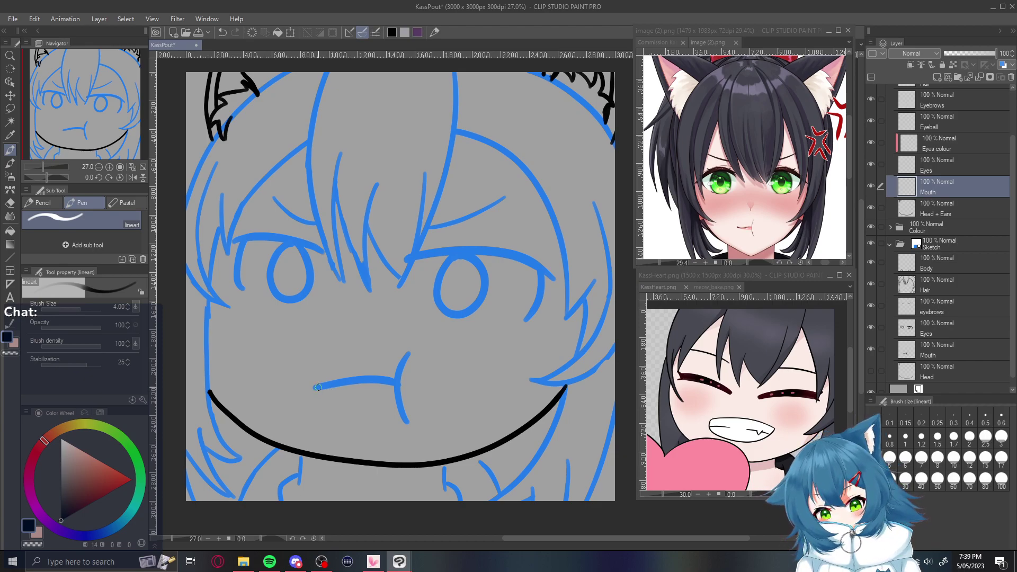
Ink the pouting mouth's horizontal line and curved vertical stroke at brush size 5, and compare it with the Mouth sketch hidden
key(ctrl+z)
key(bracketright)
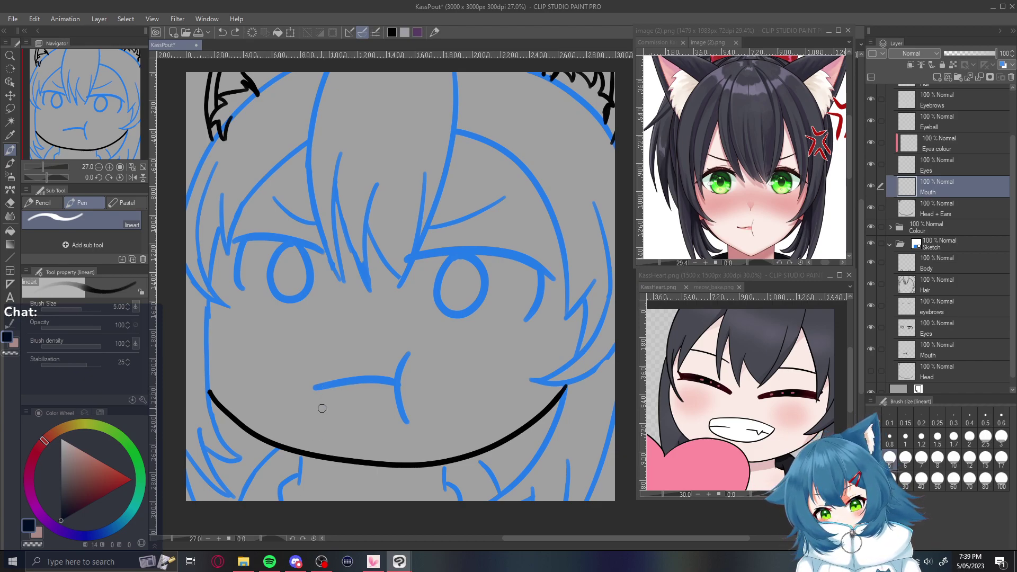
drag(315, 387, 390, 376)
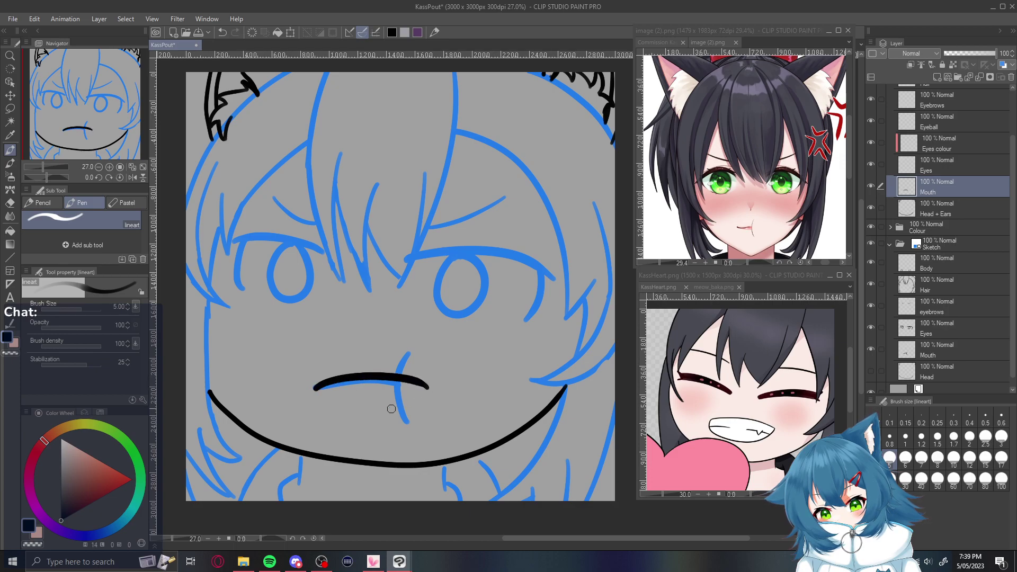
key(ctrl+z)
drag(310, 389, 402, 390)
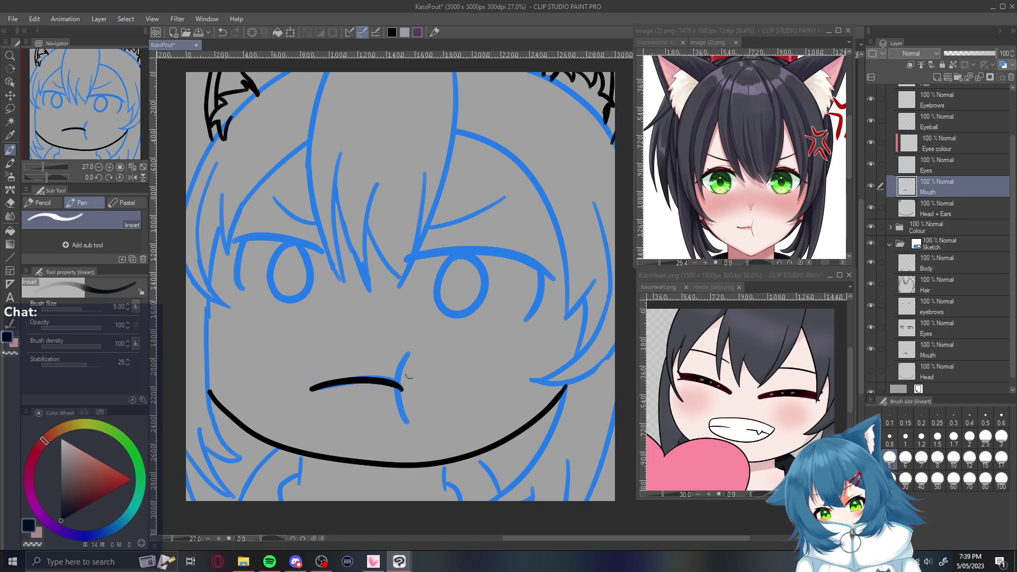
mouse_move(412, 351)
mouse_down()
mouse_move(403, 384)
mouse_move(424, 424)
mouse_up()
key(ctrl+z)
key(ctrl+z)
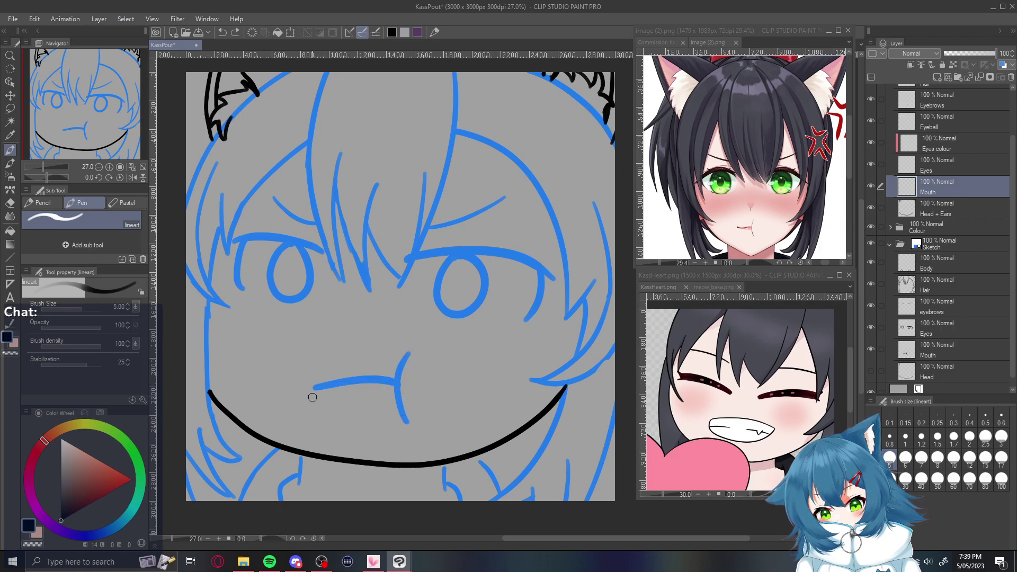
drag(311, 397, 411, 377)
key(ctrl+z)
drag(312, 395, 400, 385)
key(ctrl+z)
mouse_move(310, 395)
mouse_down()
mouse_move(398, 374)
mouse_move(410, 427)
mouse_up()
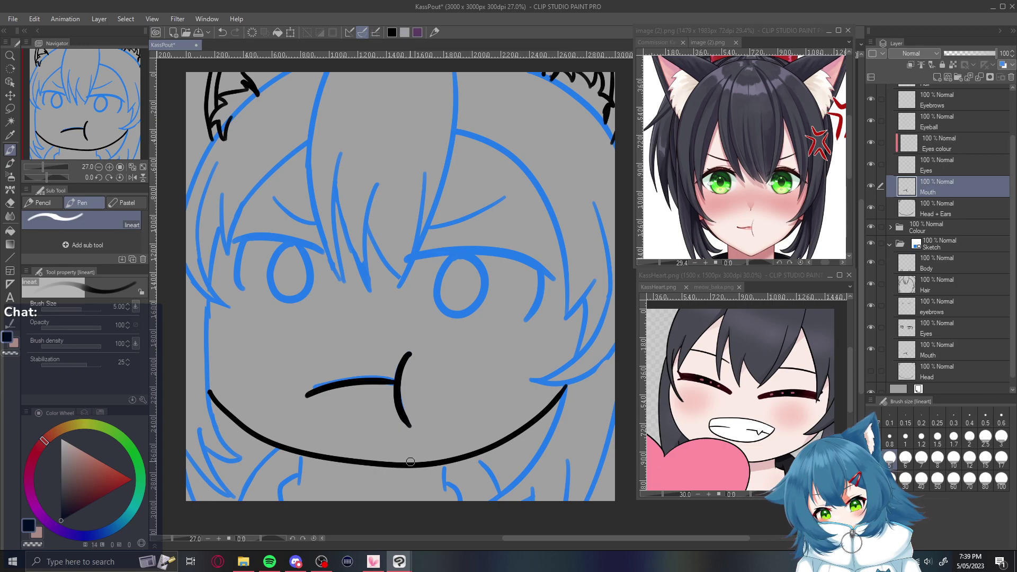
click(871, 348)
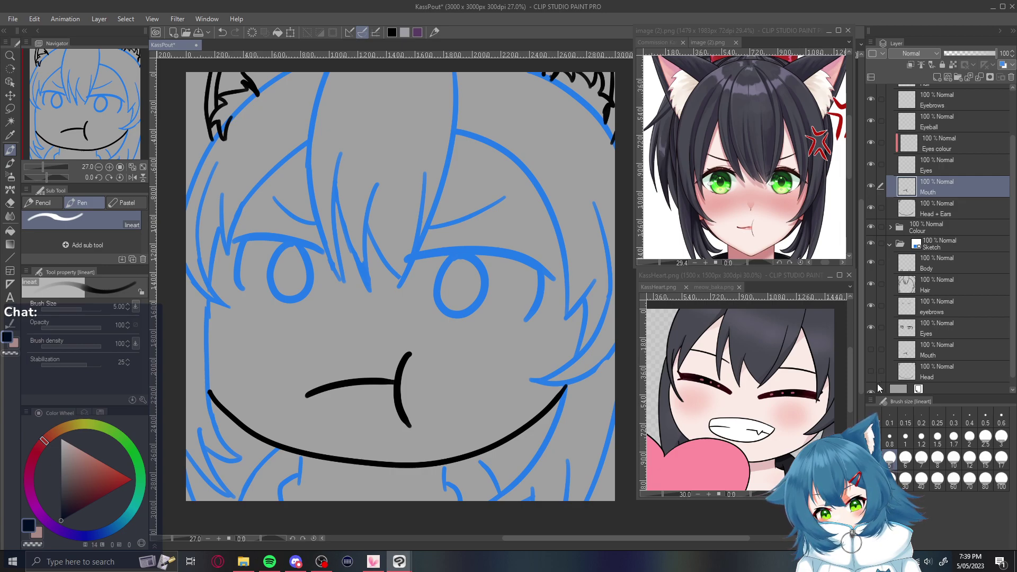
click(871, 351)
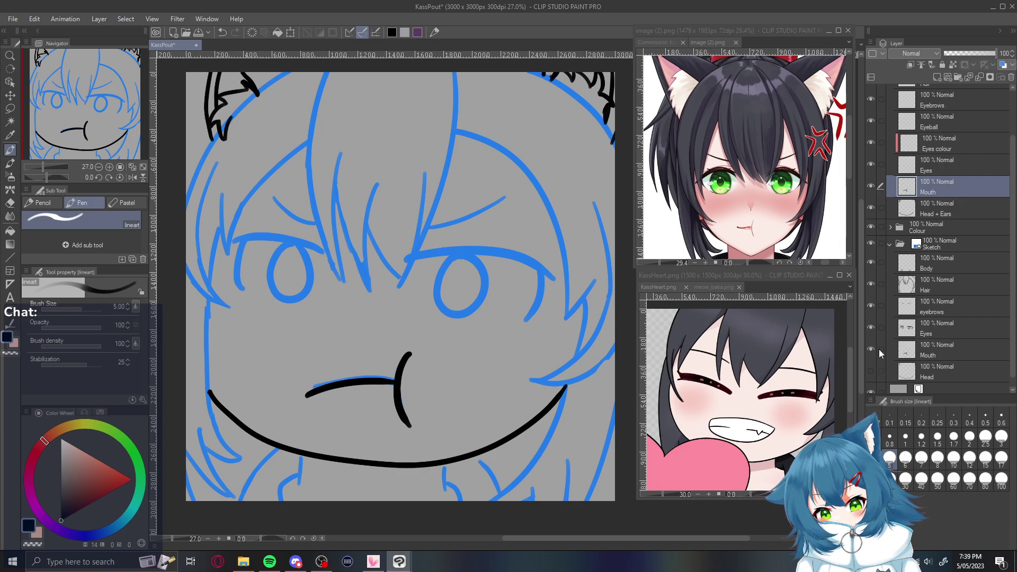
Undo the two mouth strokes and re-ink the pout's short horizontal line and the curved vertical stroke at its end
key(ctrl+z)
key(ctrl+z)
mouse_move(313, 387)
mouse_down()
mouse_move(393, 383)
mouse_move(404, 414)
mouse_up()
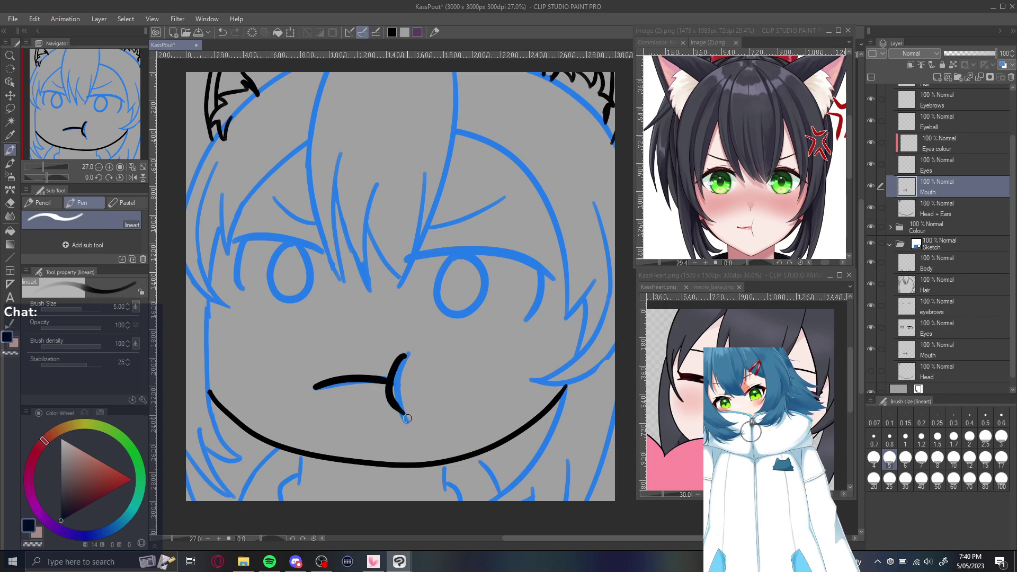
key(ctrl+z)
mouse_move(402, 352)
mouse_down()
mouse_move(393, 384)
mouse_move(400, 409)
mouse_up()
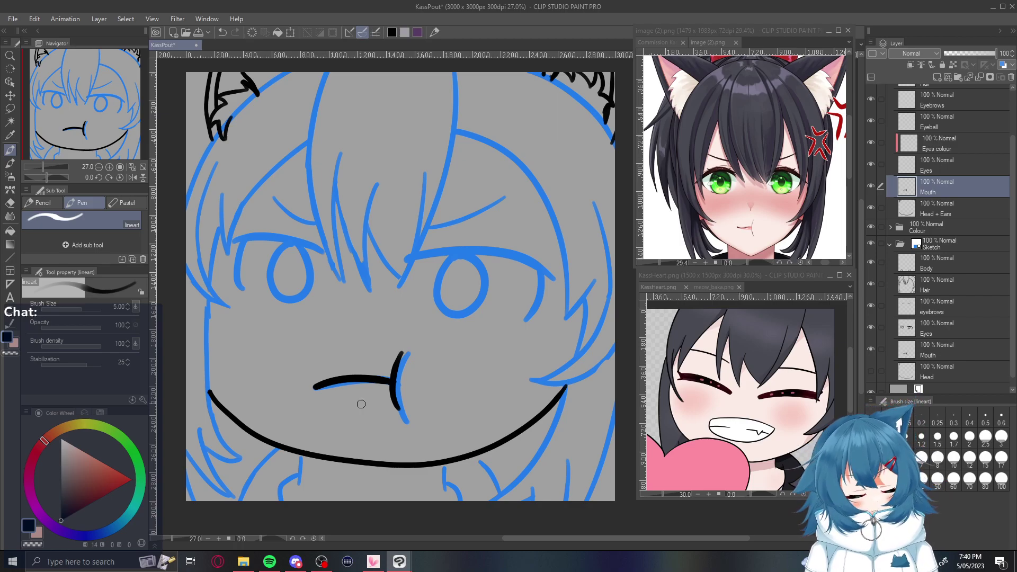
Compare the inked mouth with the blue sketch and hide the Sketch folder's Mouth layer
click(870, 186)
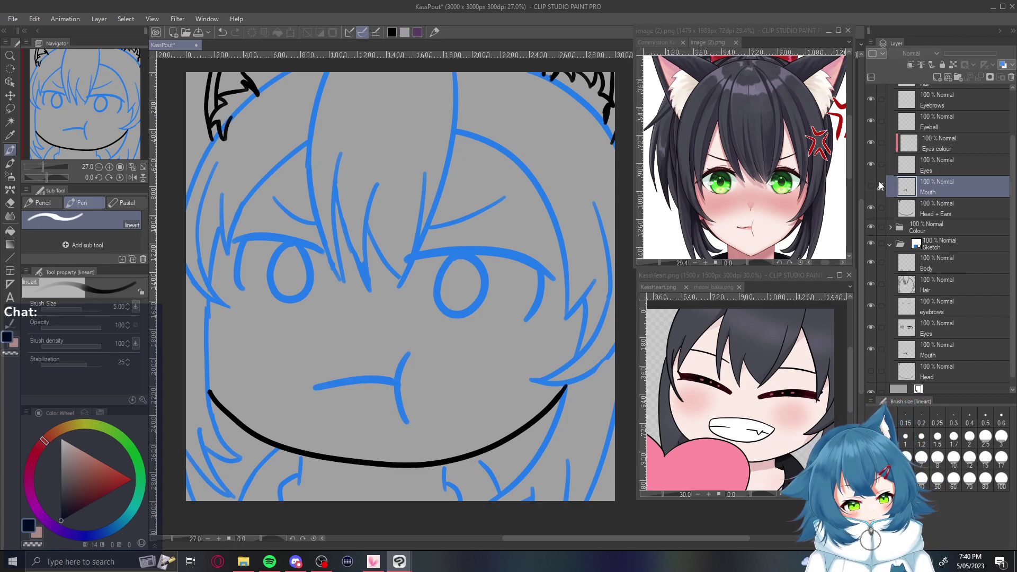
click(870, 187)
click(871, 349)
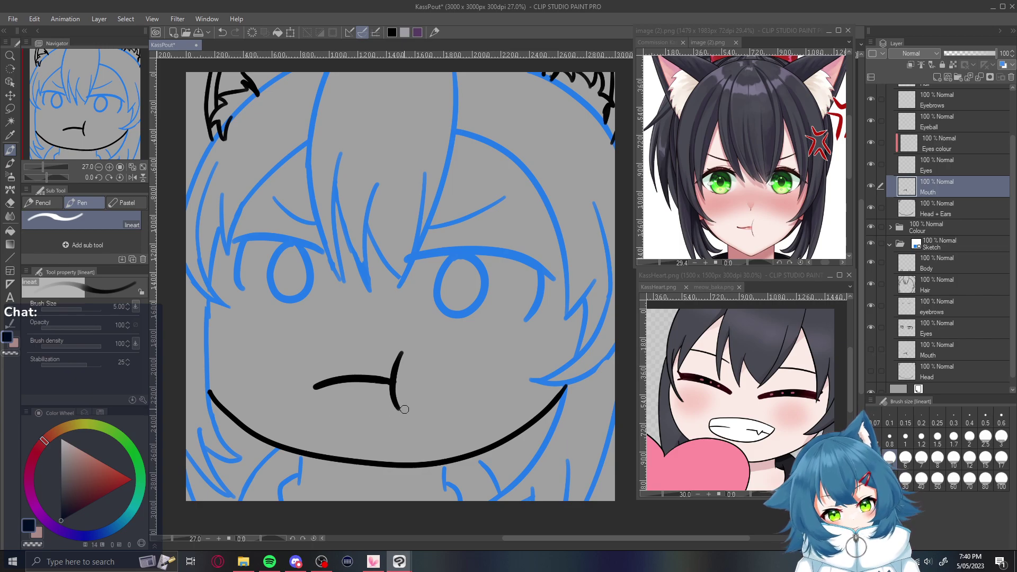
Try to thicken the mouth's curved vertical stroke by retracing it from its lower end to its upper end
drag(397, 411, 401, 354)
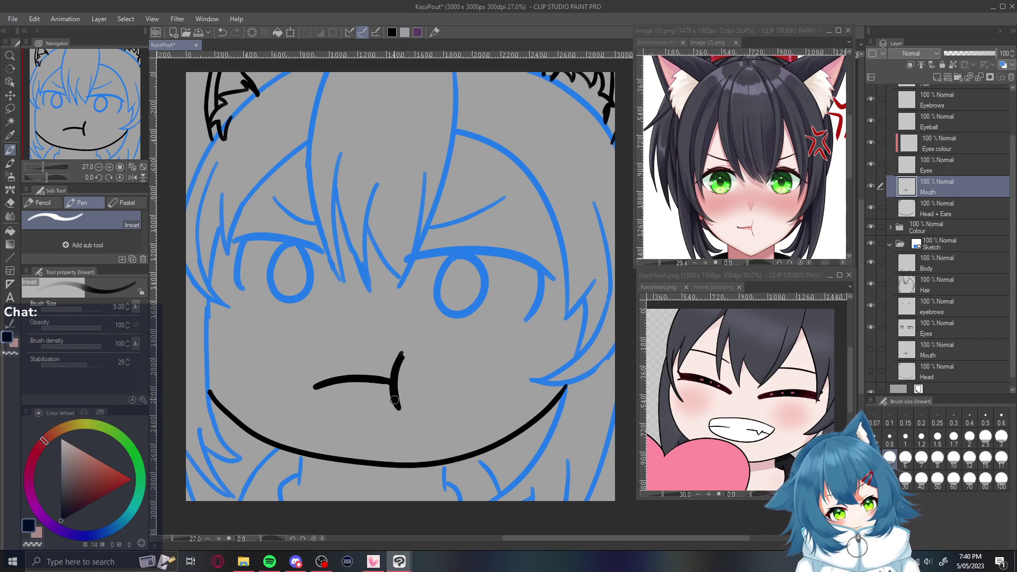
key(ctrl+z)
drag(398, 408, 405, 351)
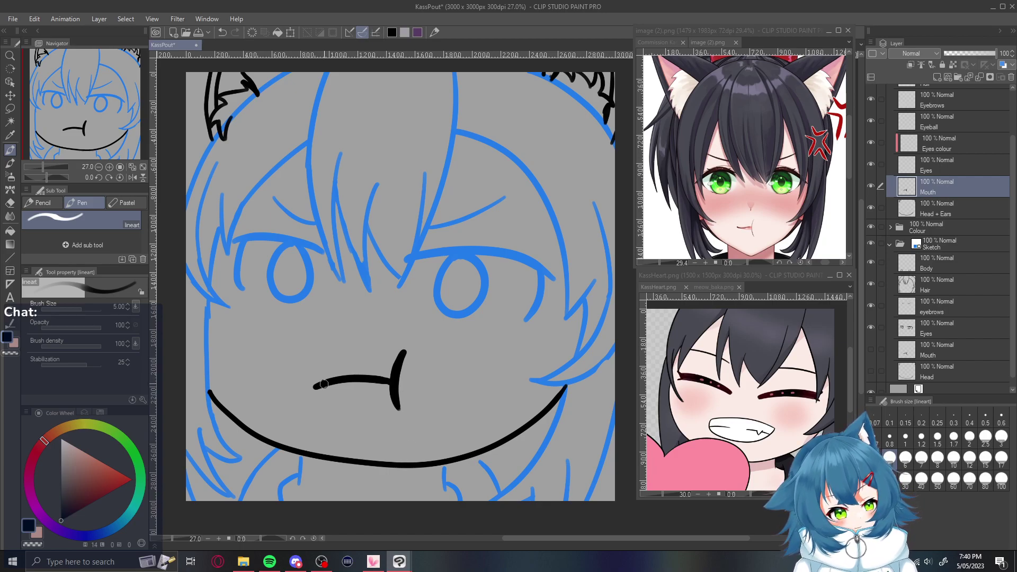
Try retracing the mouth's horizontal line to thicken it, and undo the retraced lines and the curved vertical stroke
drag(317, 387, 393, 375)
key(ctrl+z)
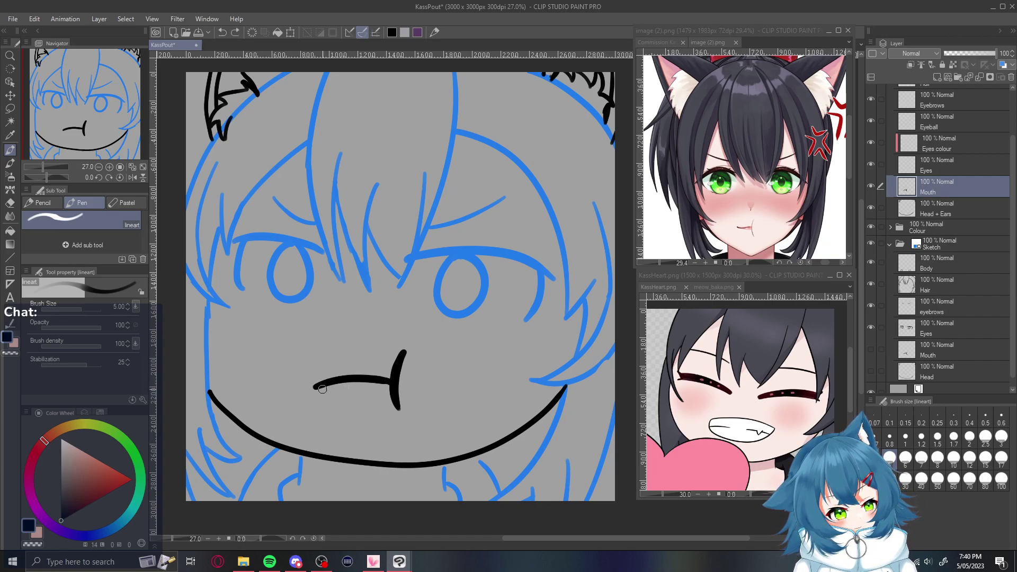
drag(319, 387, 394, 378)
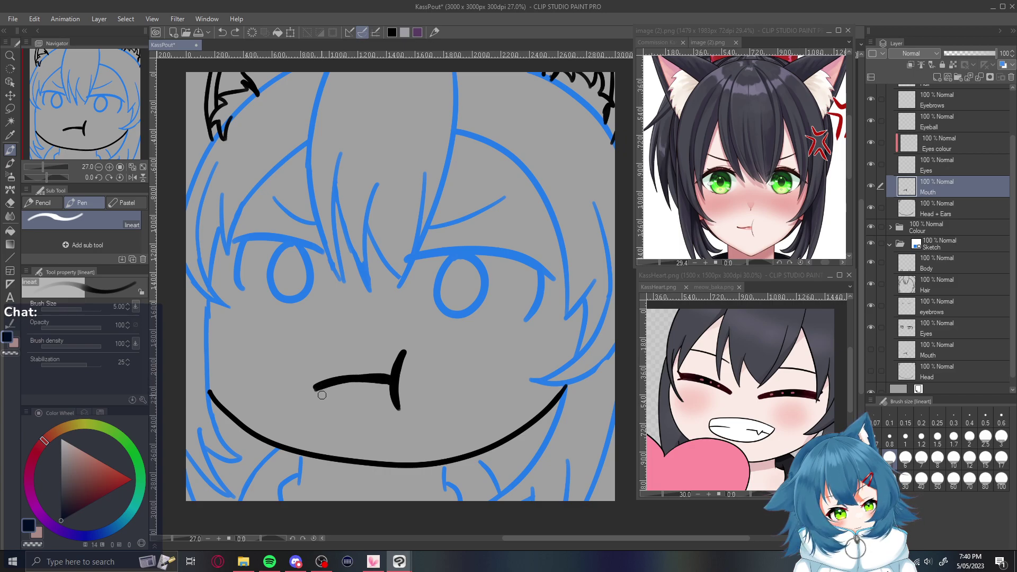
key(ctrl+z)
drag(314, 389, 396, 378)
key(ctrl+z)
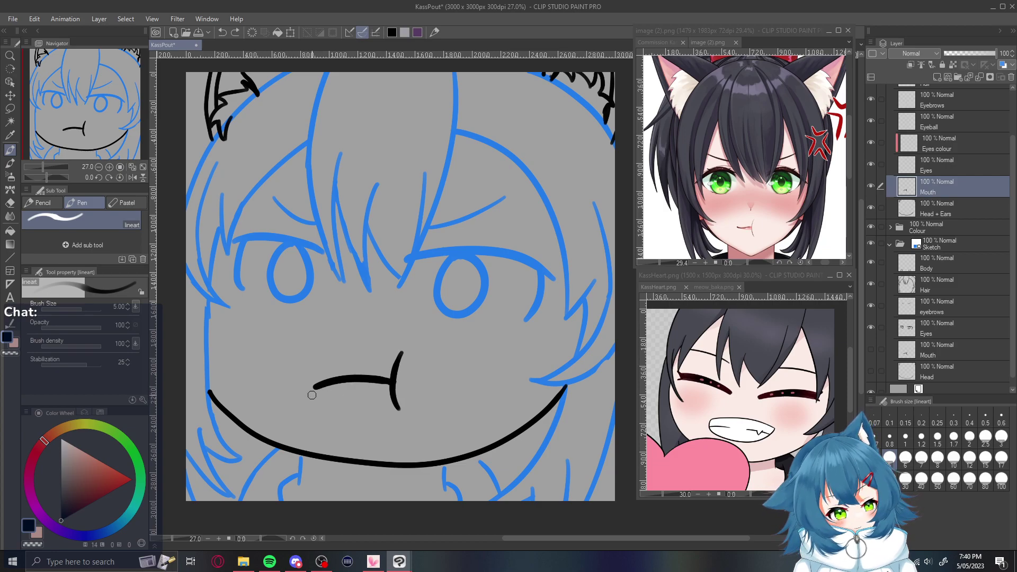
key(ctrl+z)
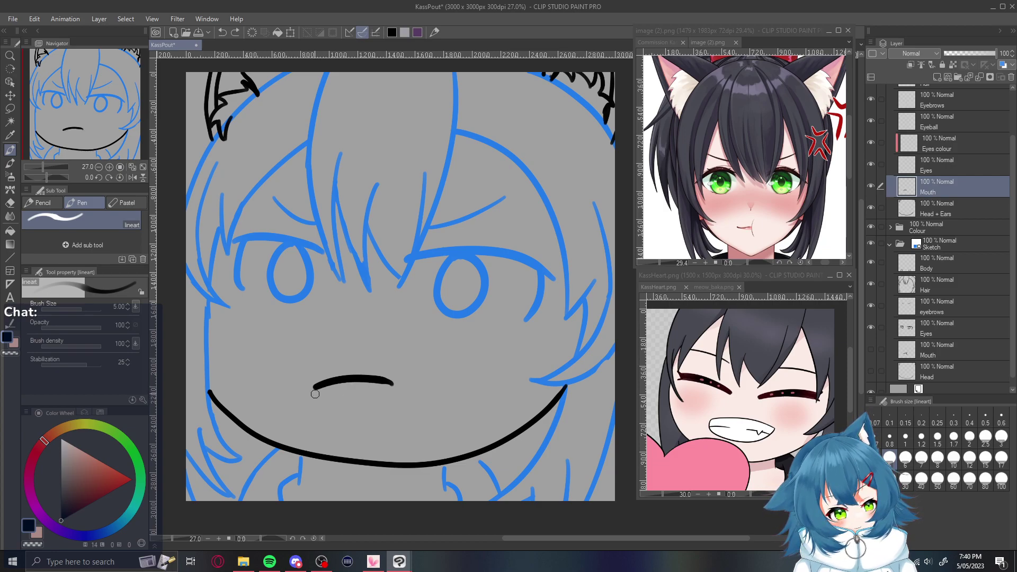
Replace the mouth line on the Mouth layer with a short, slightly arched stroke and a curved vertical stroke at its end
key(ctrl+z)
mouse_move(314, 391)
mouse_down()
mouse_move(398, 374)
mouse_move(396, 412)
mouse_up()
key(ctrl+z)
key(ctrl+z)
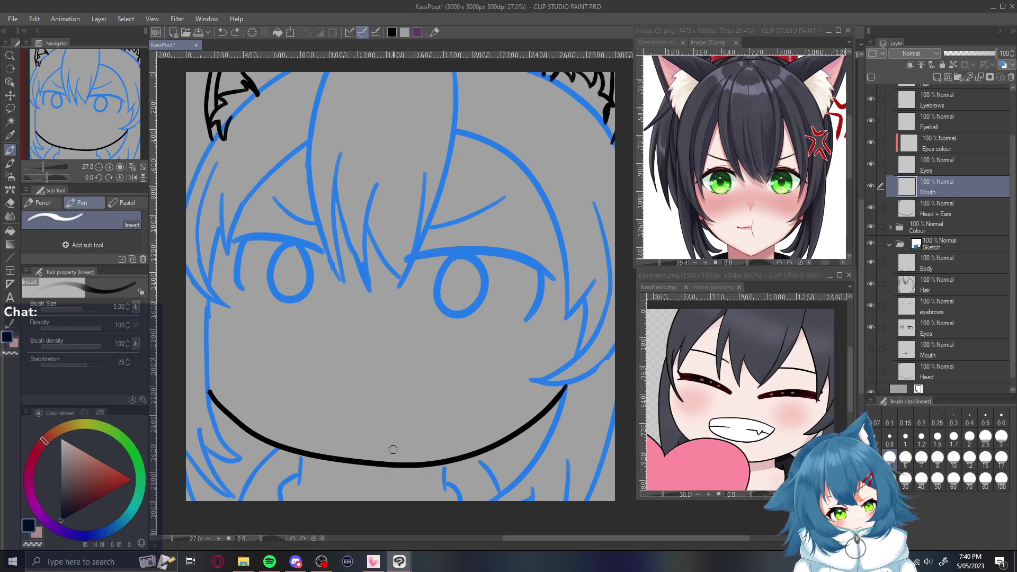
mouse_move(321, 395)
mouse_down()
mouse_move(386, 391)
mouse_move(392, 420)
mouse_up()
key(ctrl+z)
drag(395, 370, 392, 414)
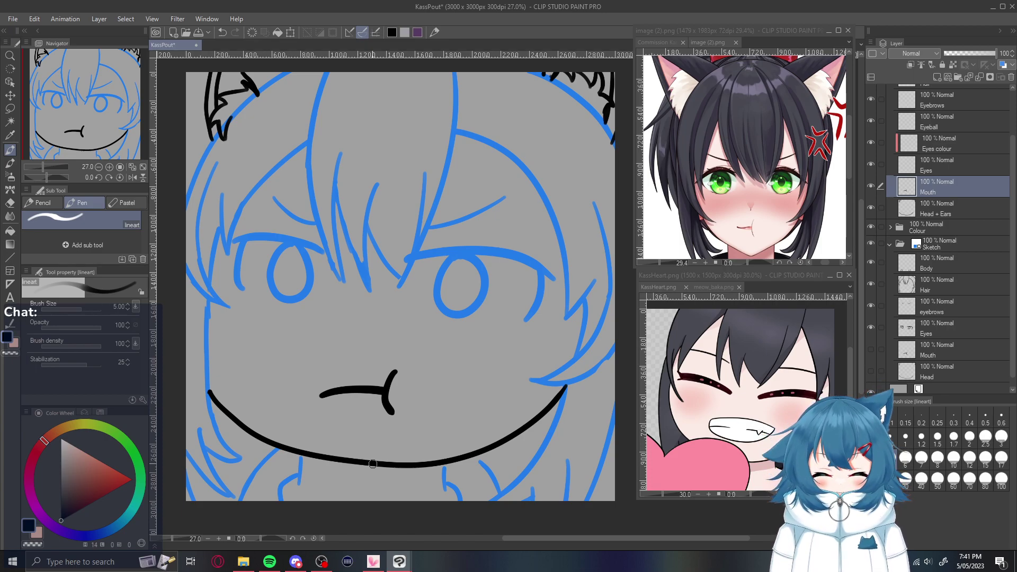
Redraw the vertical stroke at the mouth's end as a taller, slimmer arc crossing the end of the mouth line
drag(390, 412, 398, 370)
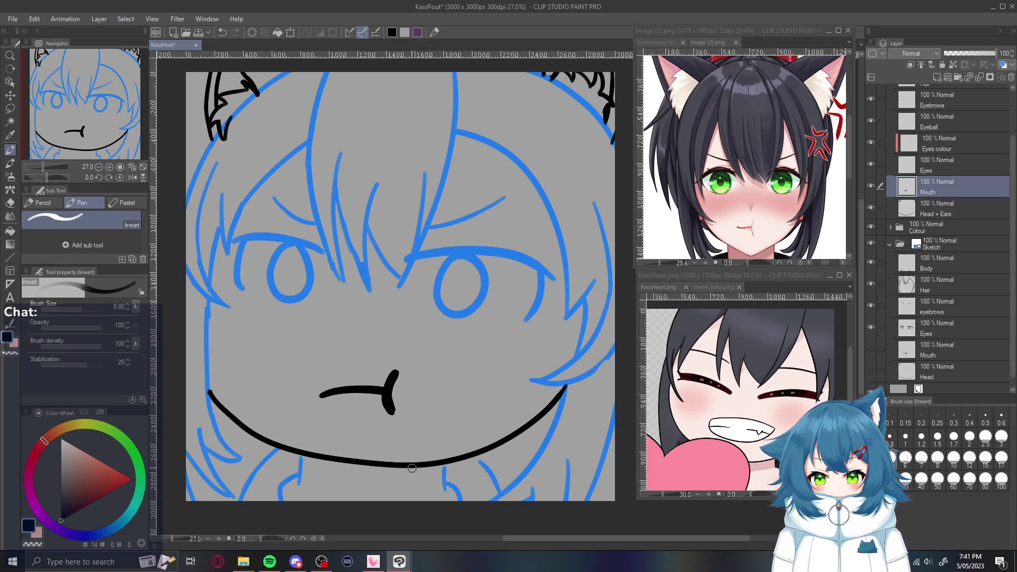
key(ctrl+z)
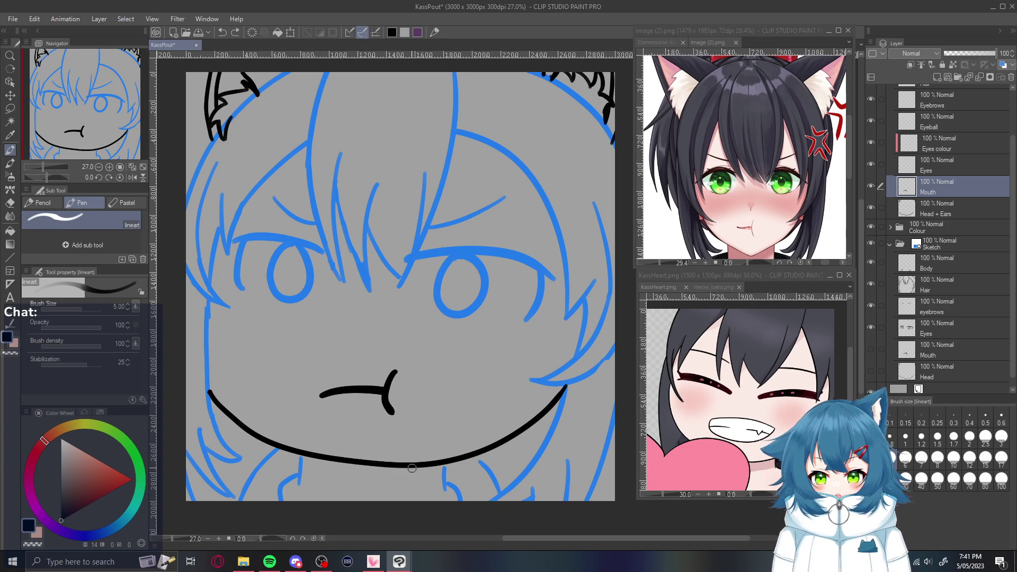
key(ctrl+z)
mouse_move(391, 422)
mouse_down()
mouse_move(385, 379)
mouse_move(398, 367)
mouse_up()
key(ctrl+z)
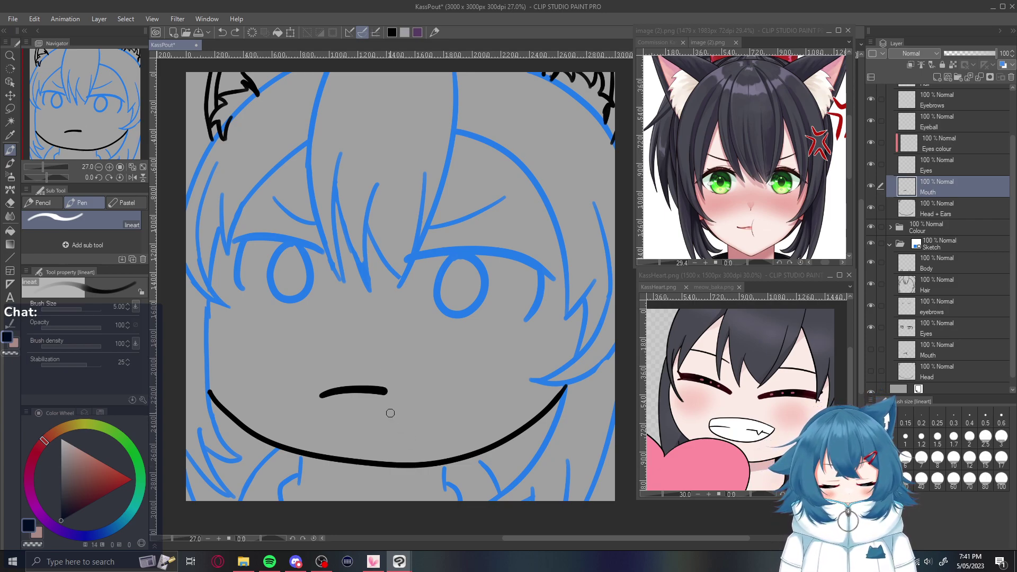
mouse_move(391, 417)
mouse_down()
mouse_move(386, 370)
mouse_move(397, 364)
mouse_up()
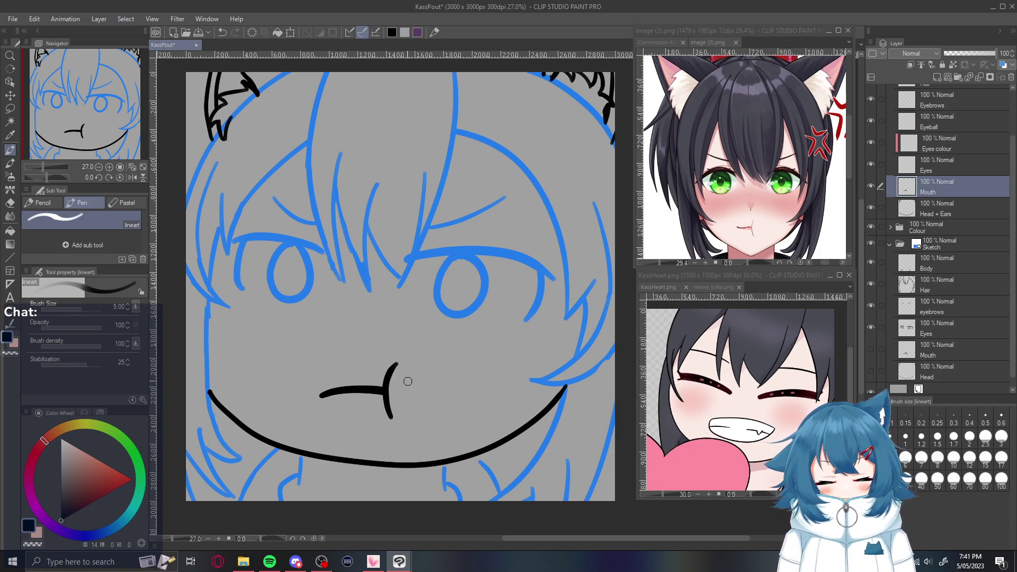
Transform the mouth drawing by moving it slightly higher on the face at its original size
click(290, 31)
drag(398, 403, 408, 406)
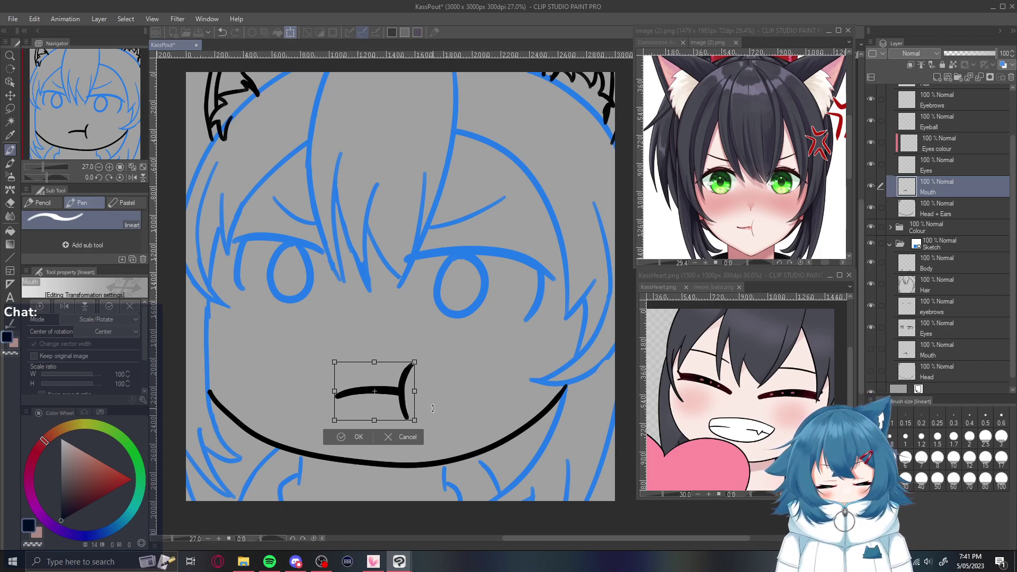
drag(410, 410, 397, 390)
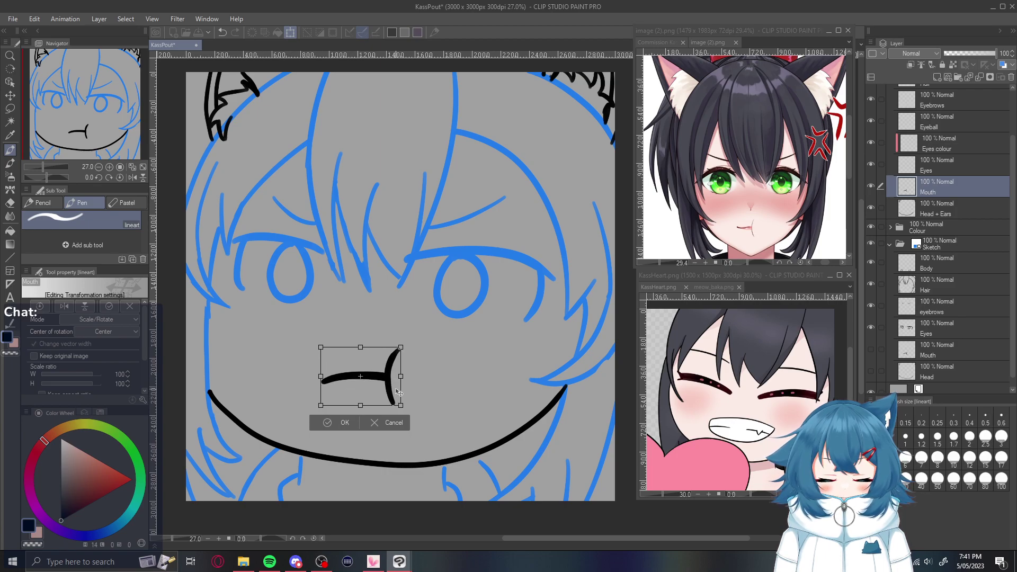
click(341, 427)
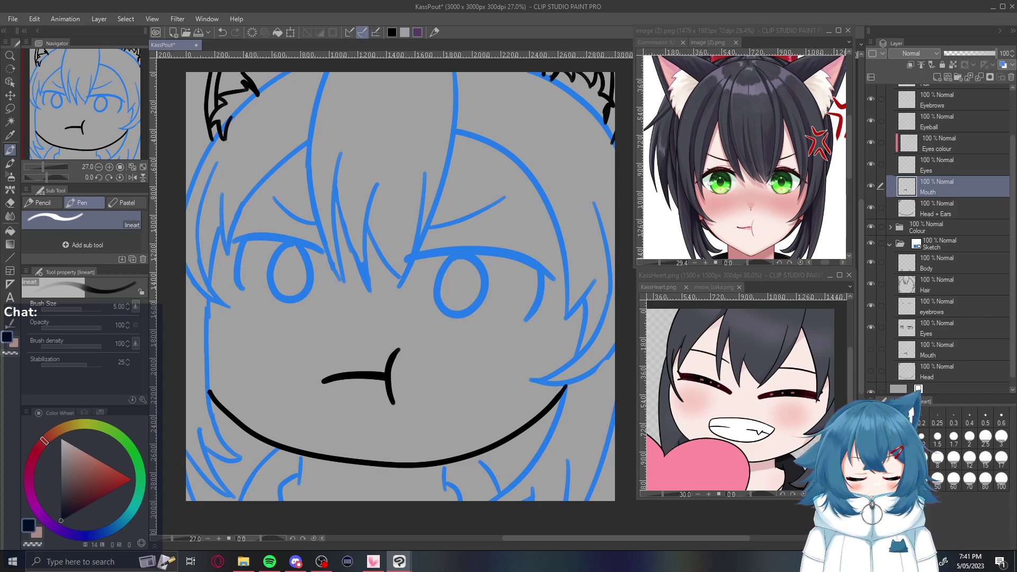
key(alt+Tab)
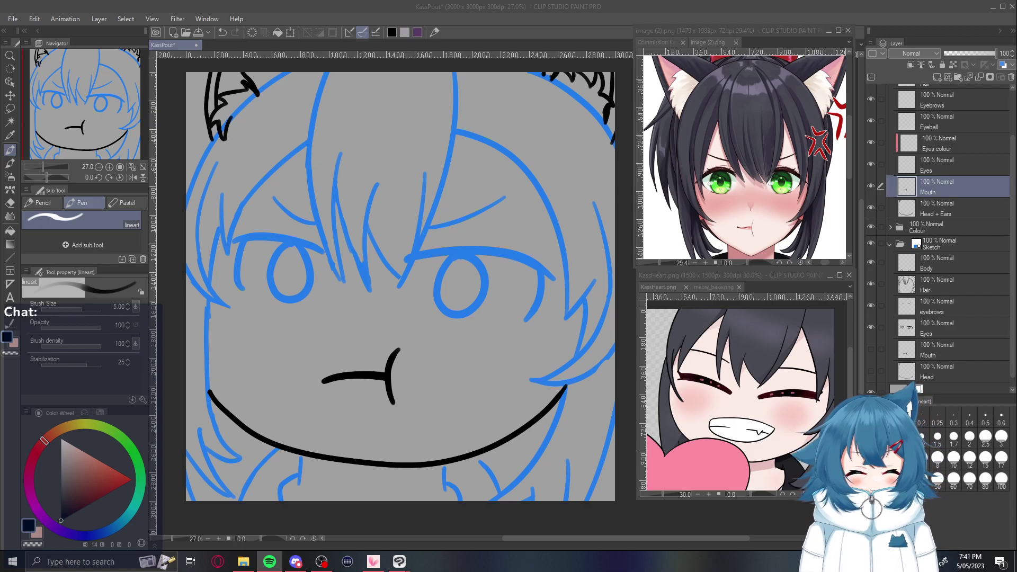
key(alt+Tab)
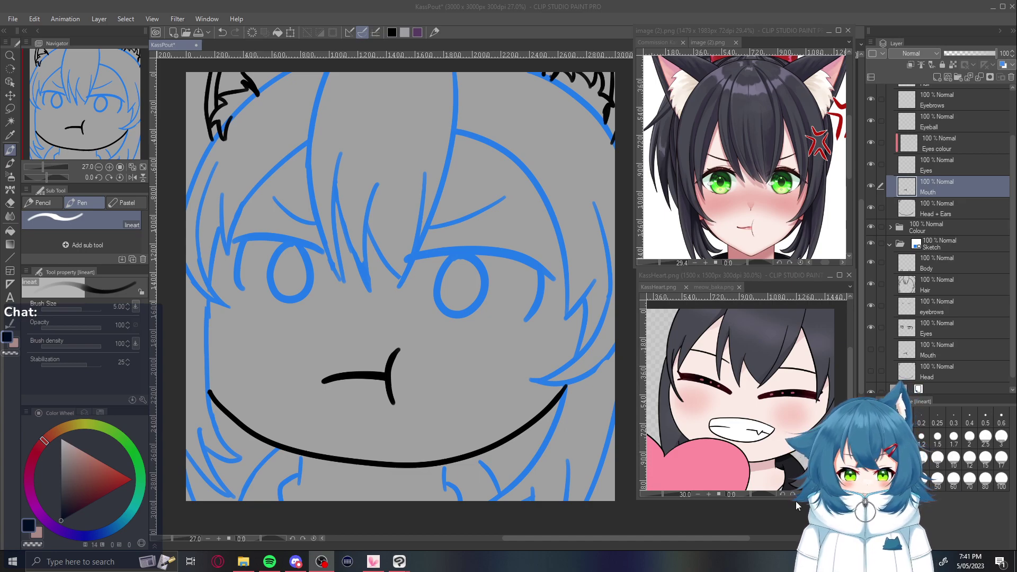
key(alt+Tab)
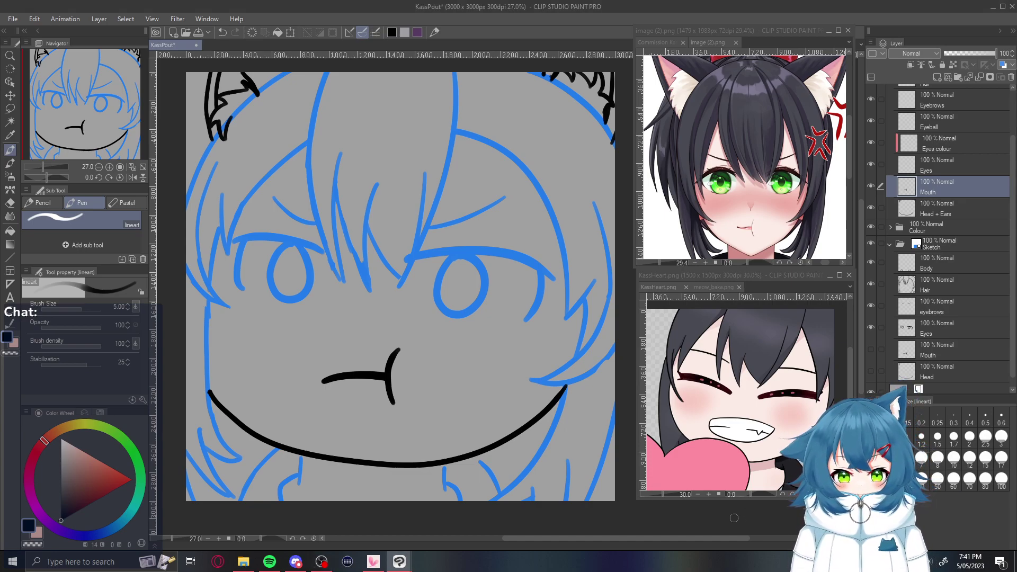
Make the Eyes layer active and set the lineart pen's brush size to 8, undoing the thin test stroke
click(953, 160)
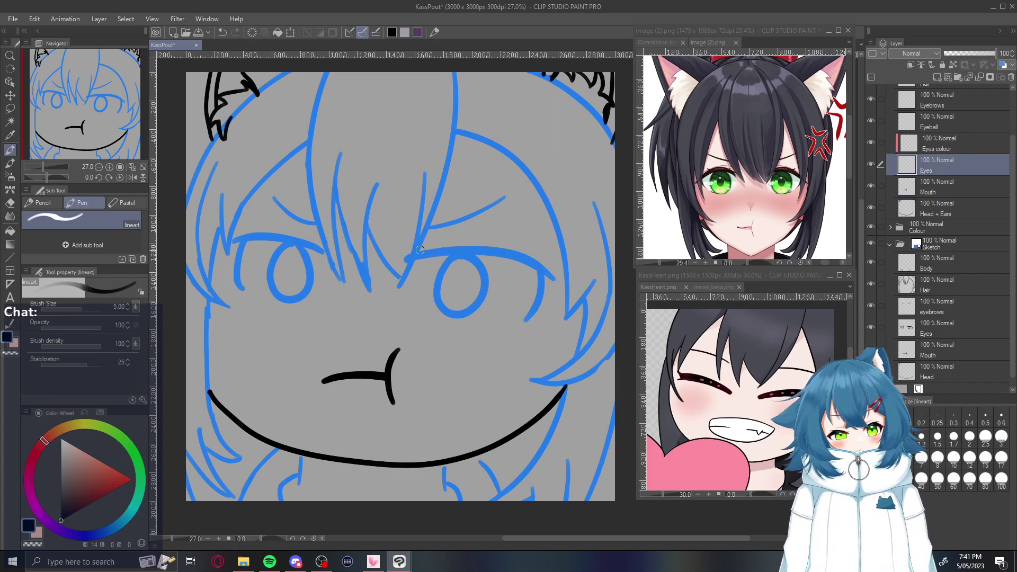
drag(419, 255, 505, 253)
key(ctrl+z)
key(bracketright)
key(bracketright)
key(bracketright)
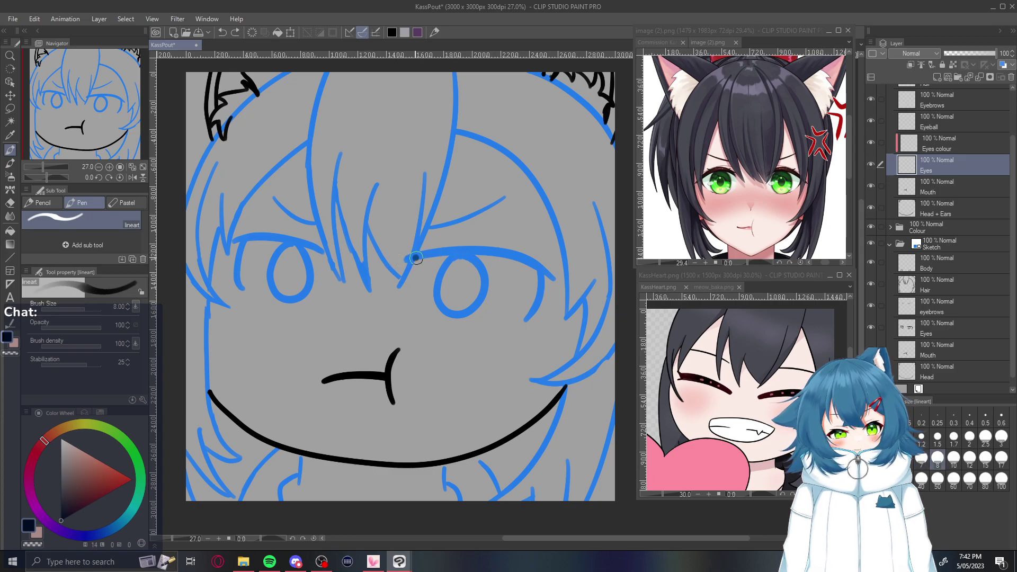
Try to ink a thick upper lash line over the right-hand eye with overlapping strokes, then undo it
drag(413, 258, 528, 260)
key(ctrl+z)
drag(414, 258, 541, 250)
drag(414, 258, 542, 249)
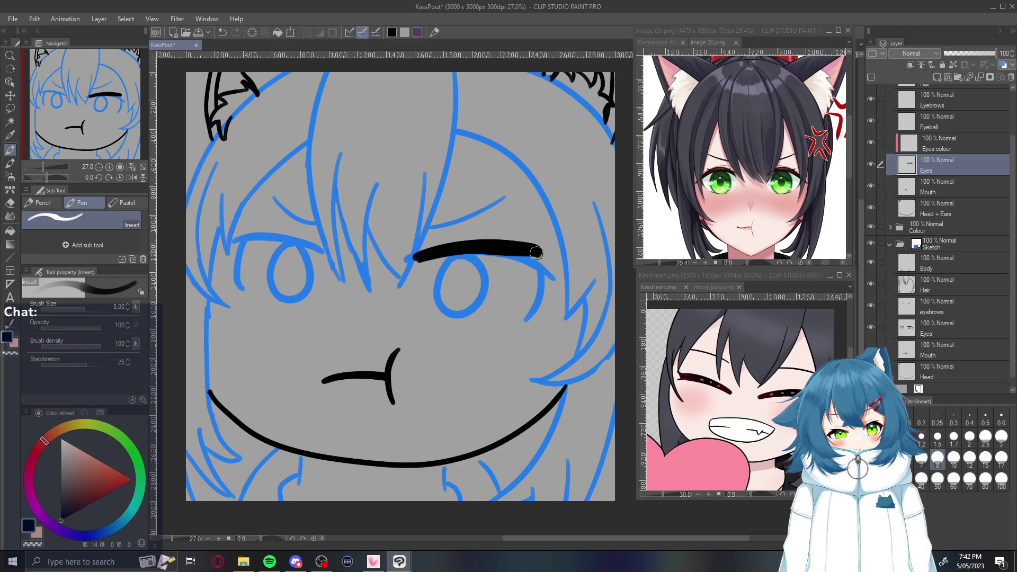
drag(415, 258, 554, 256)
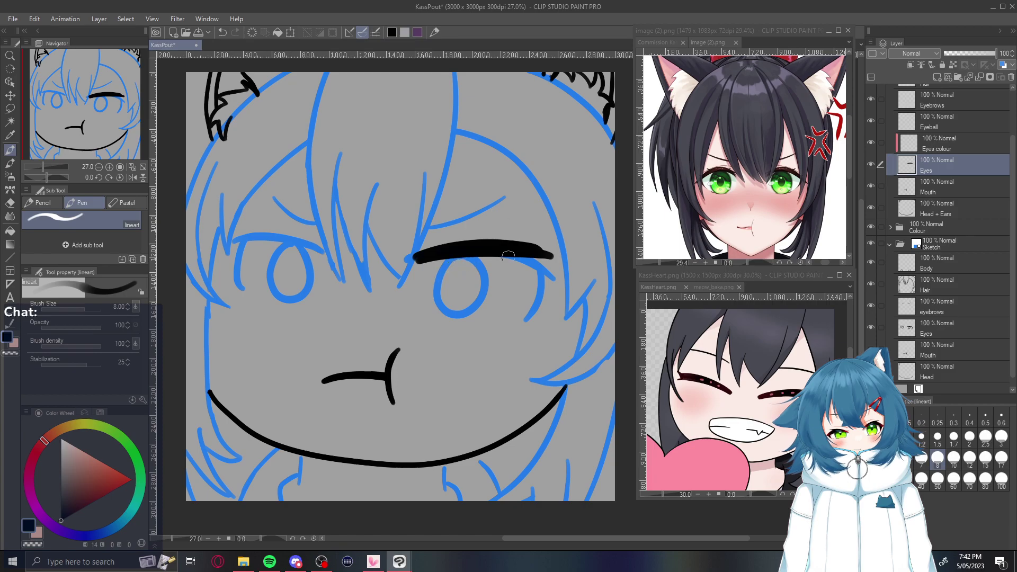
key(ctrl+z)
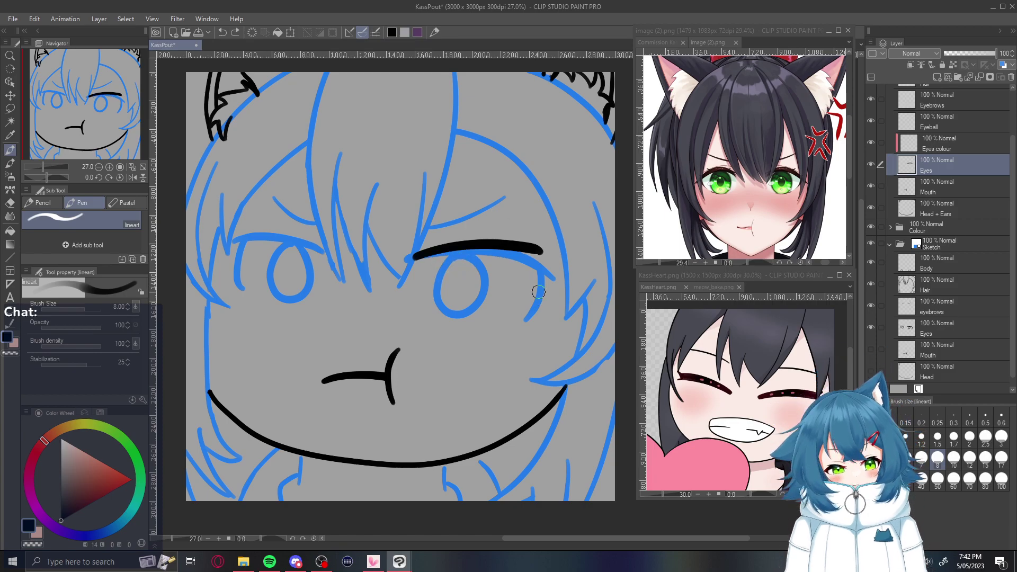
key(ctrl+z)
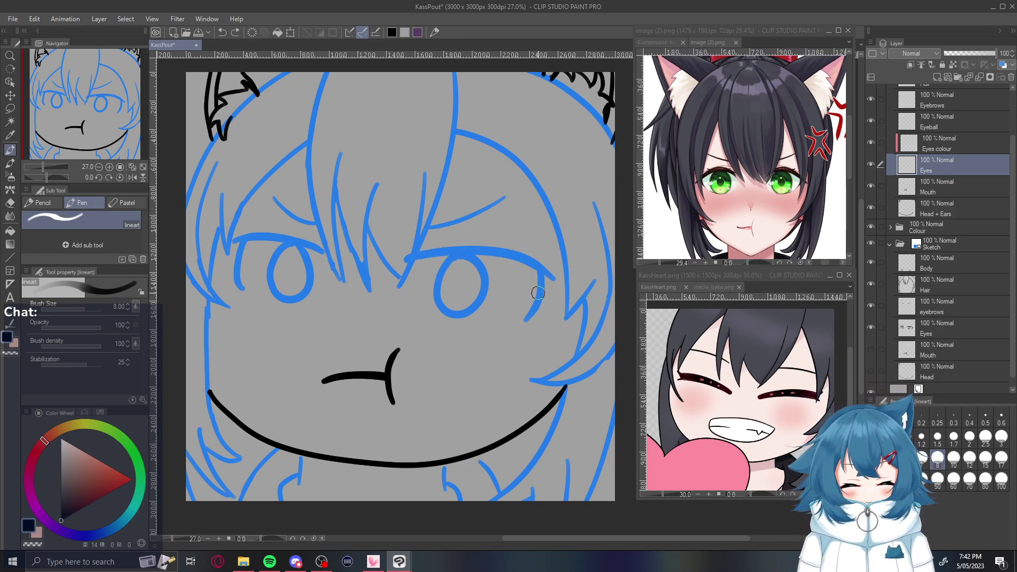
Try a thick upper lash on the right-hand eye with a small winged tip and a curved outer lash
drag(416, 259, 545, 266)
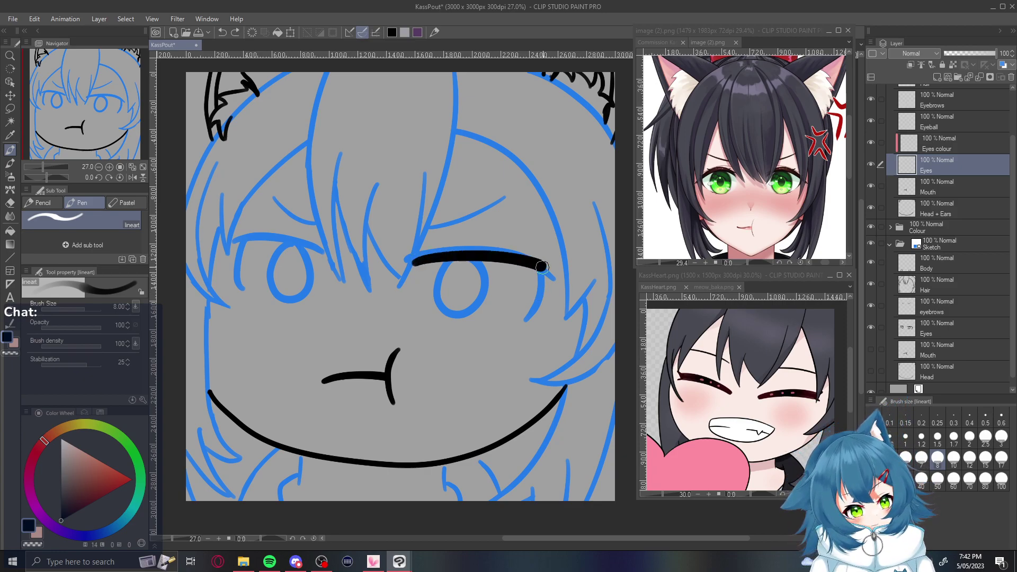
drag(416, 259, 532, 255)
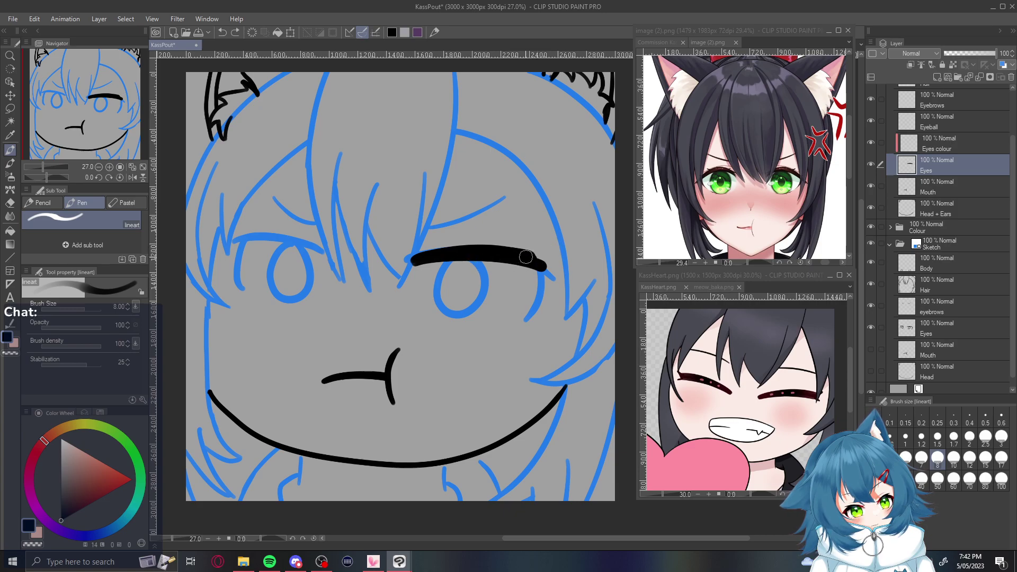
drag(533, 258, 551, 255)
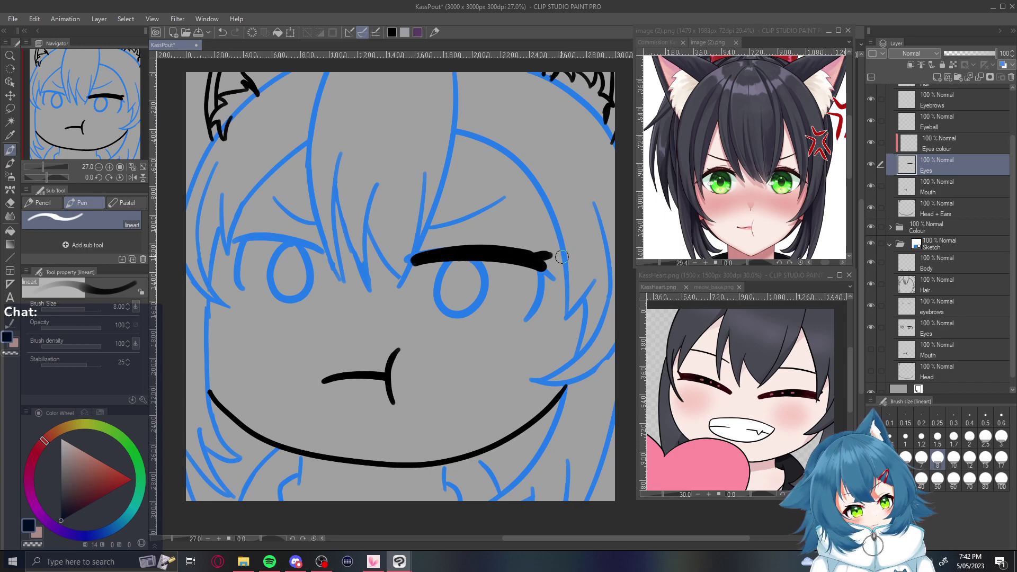
drag(537, 271, 530, 330)
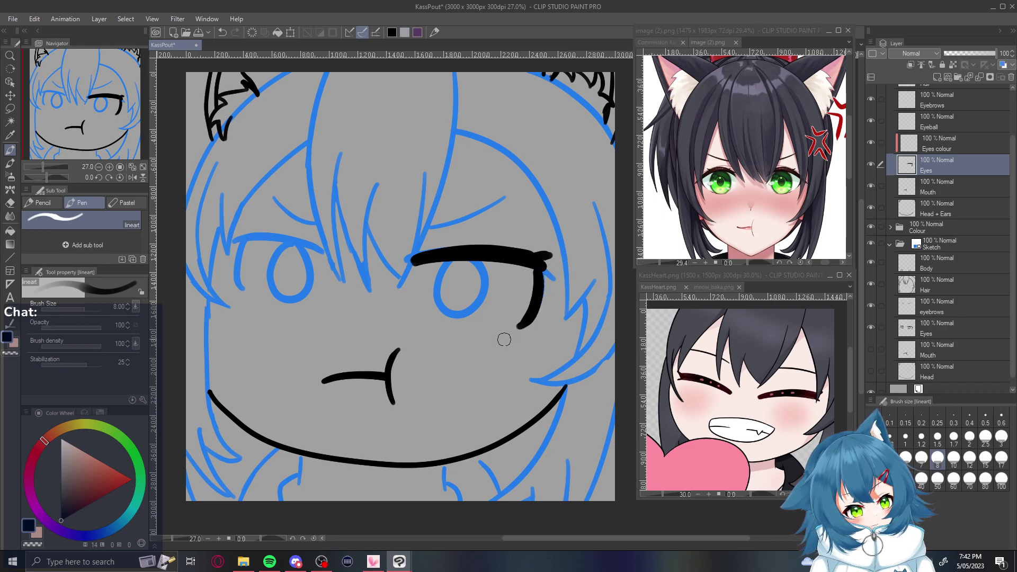
Undo the outer lash stroke and set the lineart pen's brush size to 6
key(ctrl+z)
key(bracketleft)
key(bracketleft)
Try a thinner outer lash and a thicker upper lash on the right-hand eye, then undo all of that eye's strokes
drag(542, 260, 517, 318)
key(ctrl+z)
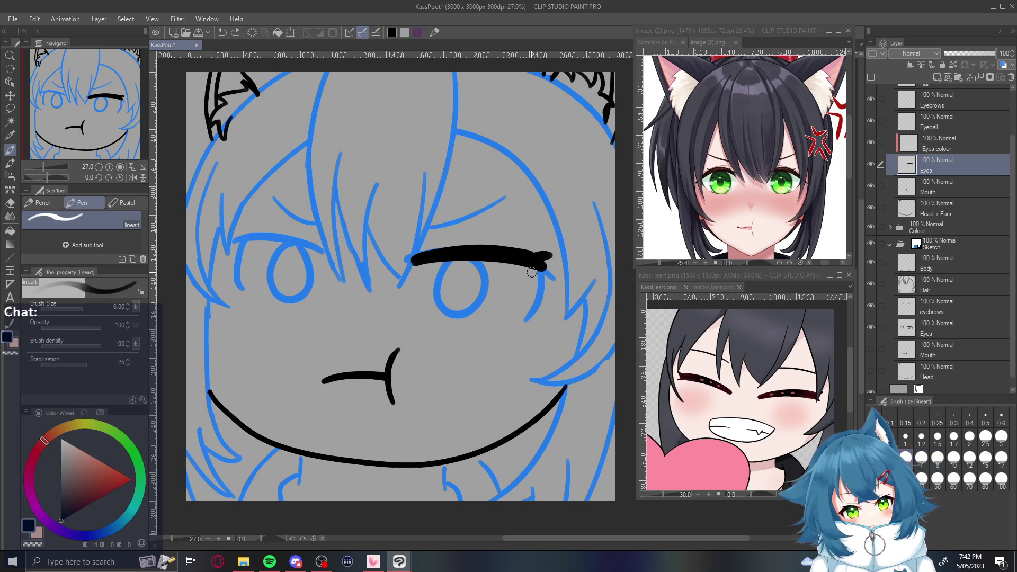
drag(541, 262, 522, 317)
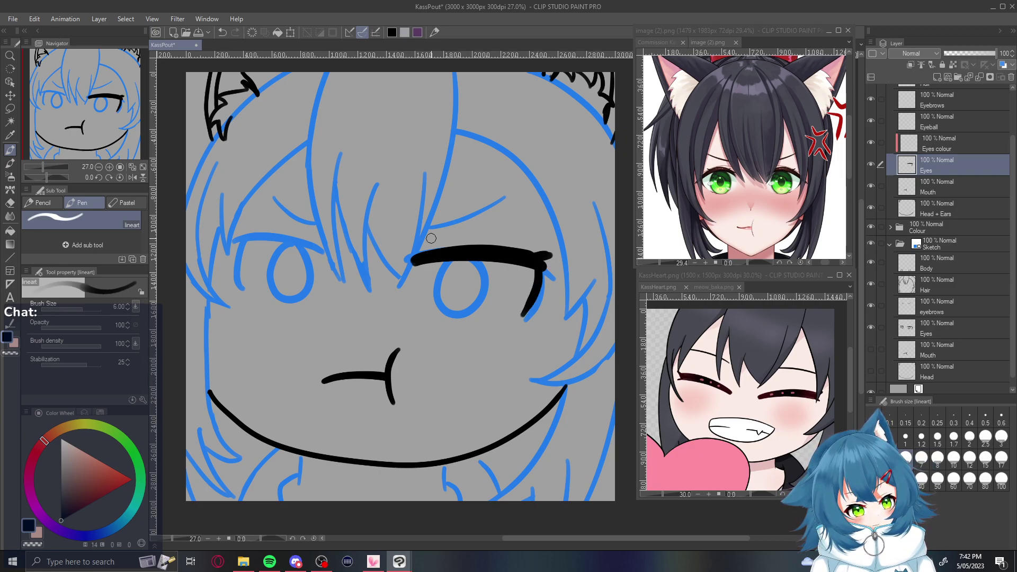
drag(415, 252, 510, 243)
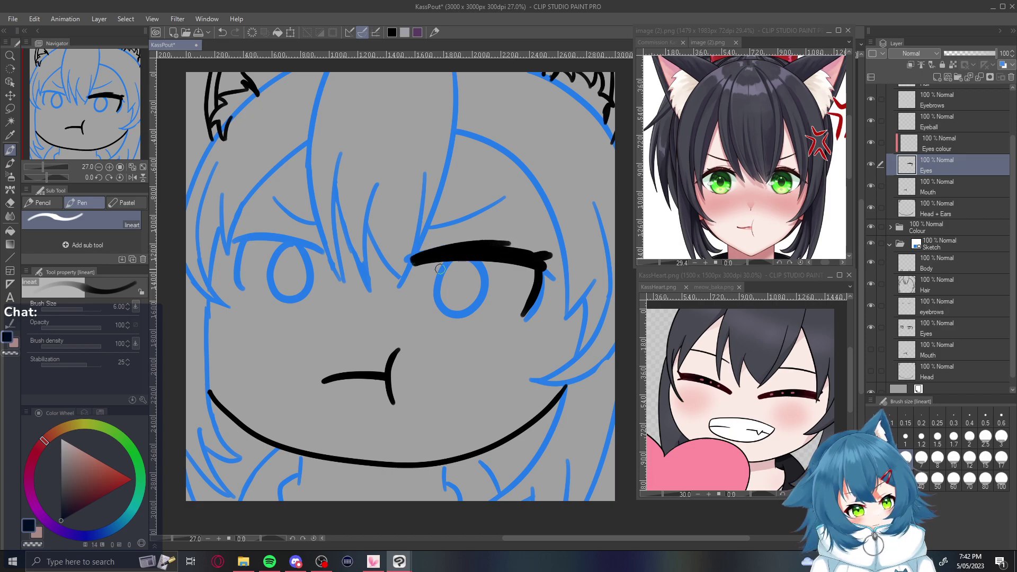
key(ctrl+z)
drag(414, 258, 548, 253)
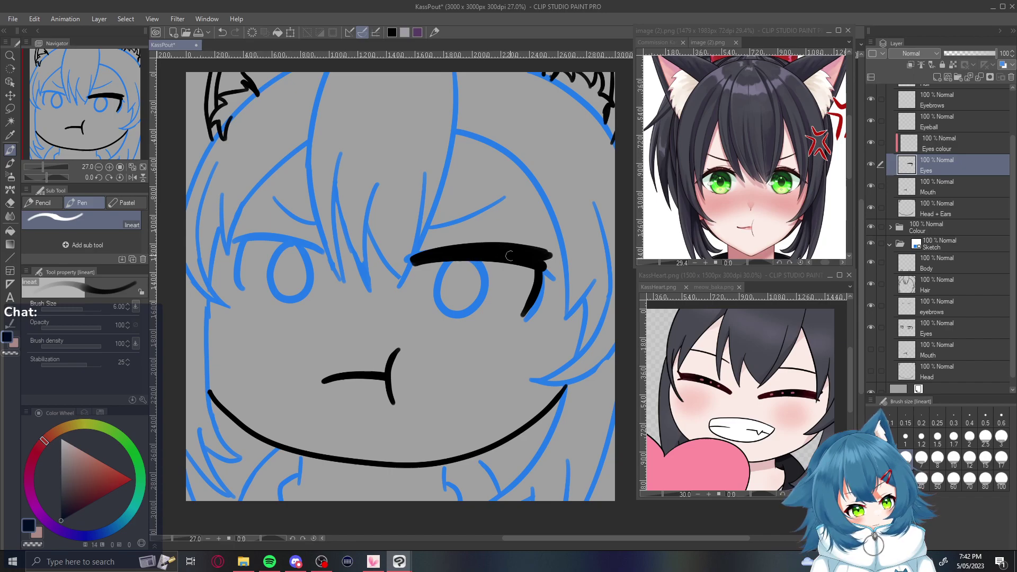
key(ctrl+z)
key(ctrl+z)
key(ctrl+z)
key(ctrl+z)
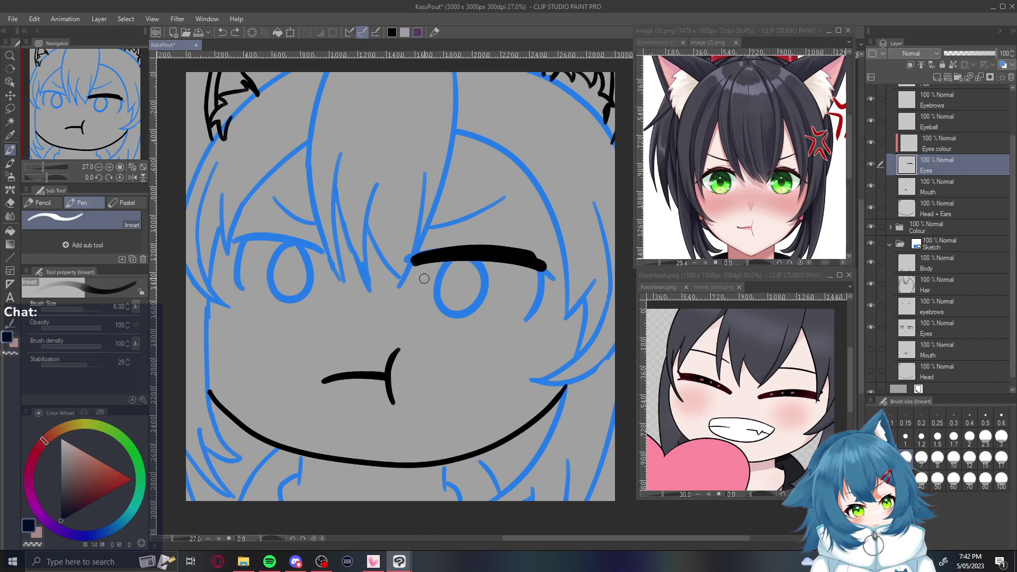
key(ctrl+z)
Ink the right-hand eye's upper lash as one thin arc following the blue sketch line down to the outer corner
drag(408, 259, 556, 271)
key(ctrl+z)
mouse_move(407, 258)
mouse_down()
mouse_move(511, 258)
mouse_move(541, 273)
mouse_up()
key(ctrl+z)
mouse_move(403, 260)
mouse_down()
mouse_move(429, 254)
mouse_move(548, 272)
mouse_up()
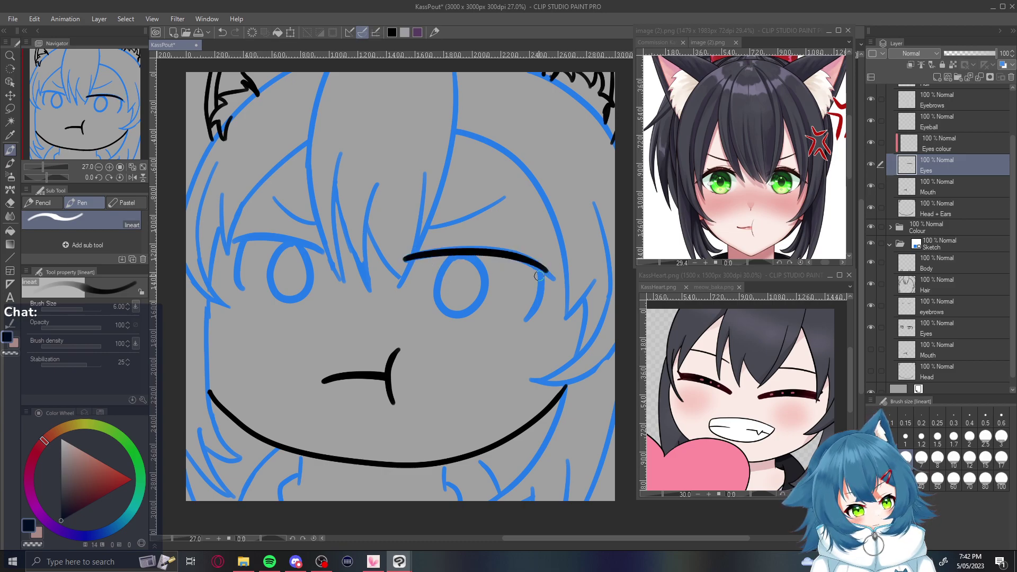
Thicken the right-hand eye's upper lash with overlapping strokes that flare outward into a wing at the outer corner
drag(406, 257, 553, 254)
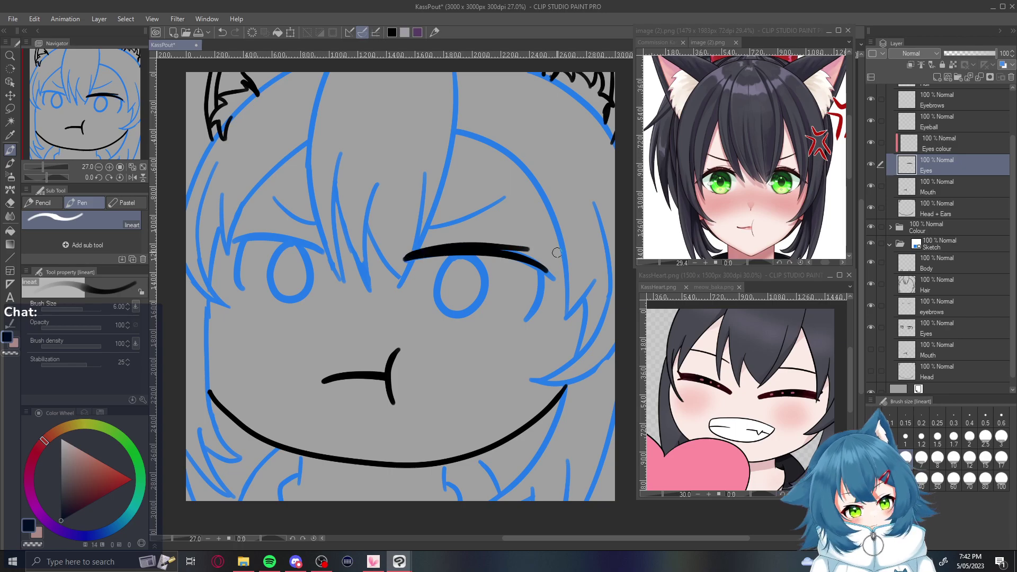
key(ctrl+z)
drag(407, 257, 551, 260)
drag(406, 256, 549, 246)
key(ctrl+z)
drag(403, 258, 552, 252)
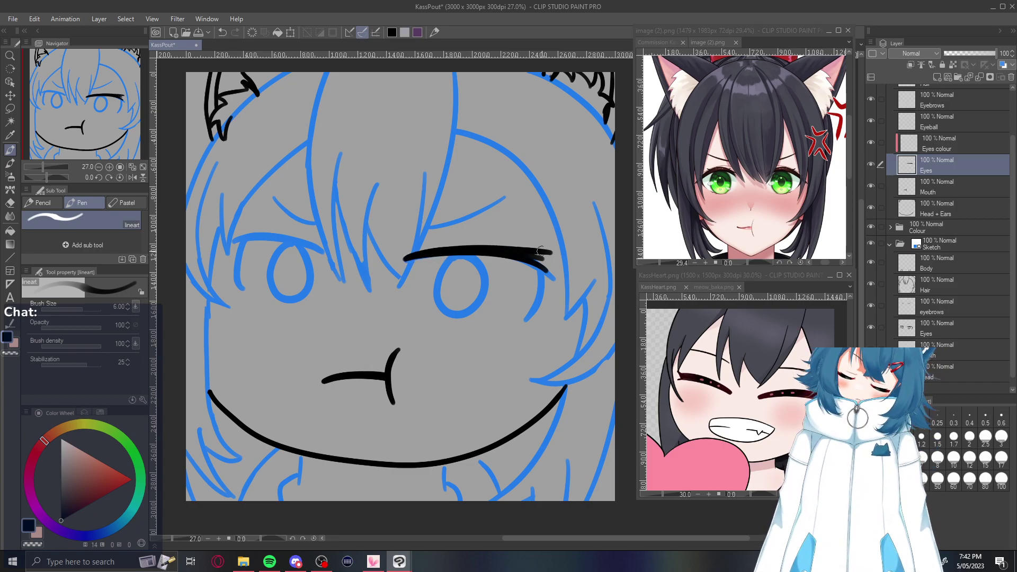
Ink the right-hand eye's curved outer lash downward from the outer corner and fill the gap where it joins the upper lash
mouse_move(534, 262)
mouse_down()
mouse_move(536, 302)
mouse_move(520, 324)
mouse_up()
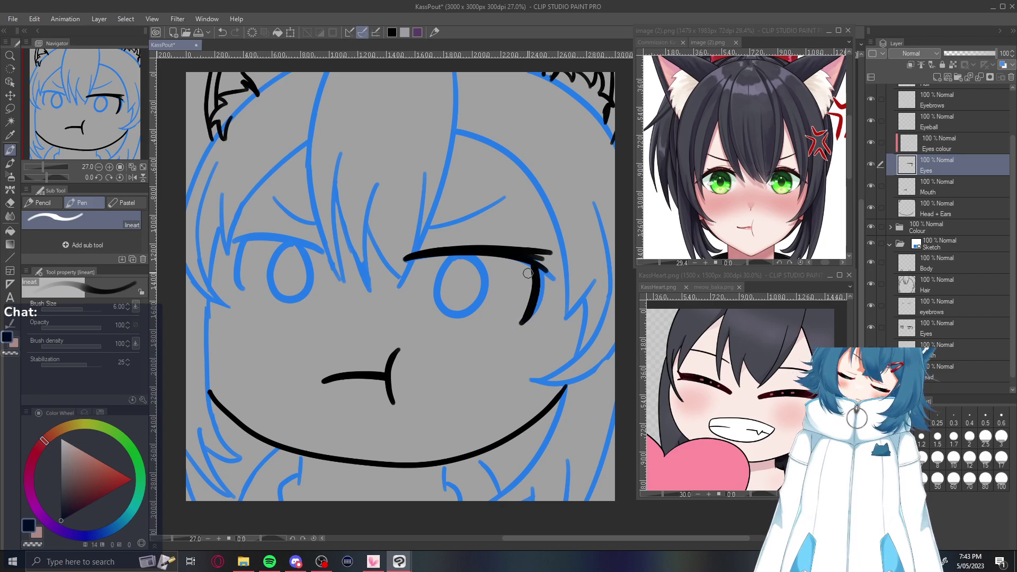
key(ctrl+z)
drag(532, 264, 522, 318)
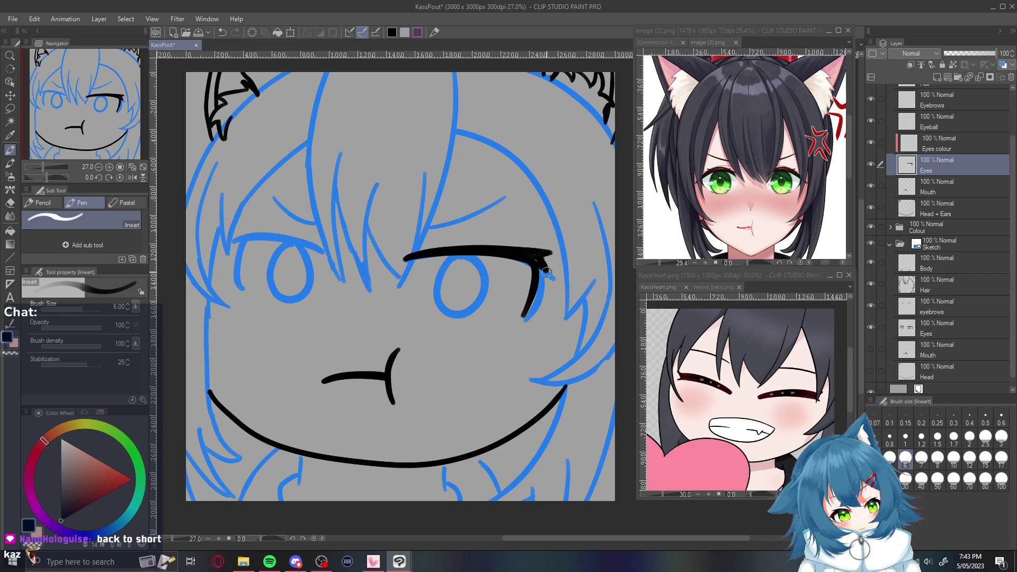
drag(529, 253, 536, 265)
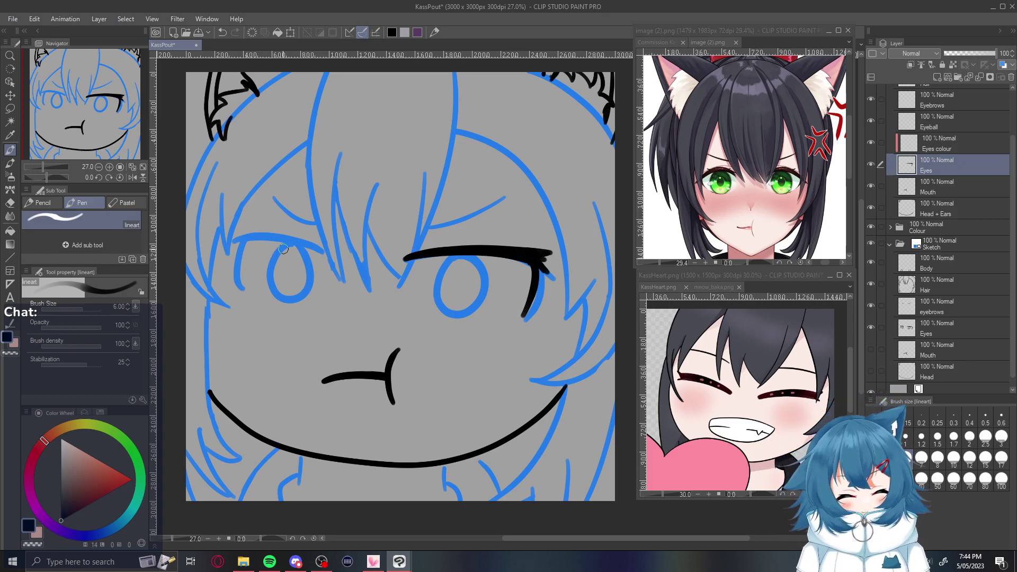
Ink the left-hand eye's upper lash along the sketch line, redrawing it until it fits and thickening it with a second stroke
mouse_move(319, 252)
mouse_down()
mouse_move(278, 241)
mouse_move(237, 252)
mouse_up()
key(ctrl+z)
drag(317, 253, 240, 241)
key(ctrl+z)
mouse_move(321, 252)
mouse_down()
mouse_move(210, 249)
mouse_move(270, 240)
mouse_move(317, 251)
mouse_move(227, 245)
mouse_up()
key(ctrl+z)
key(ctrl+z)
mouse_move(324, 252)
mouse_down()
mouse_move(260, 237)
mouse_move(227, 244)
mouse_up()
key(ctrl+z)
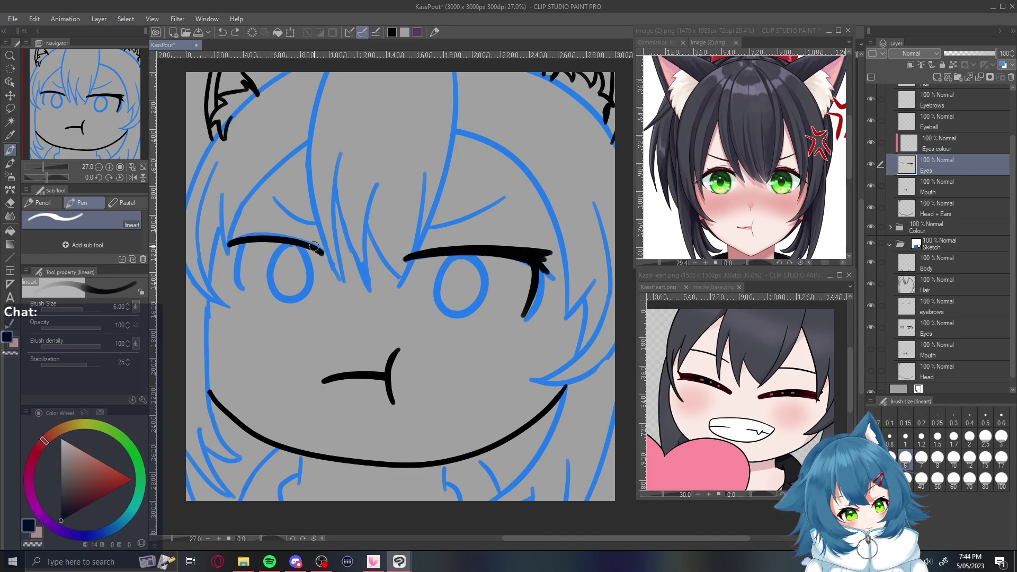
mouse_move(323, 252)
mouse_down()
mouse_move(268, 237)
mouse_move(228, 243)
mouse_up()
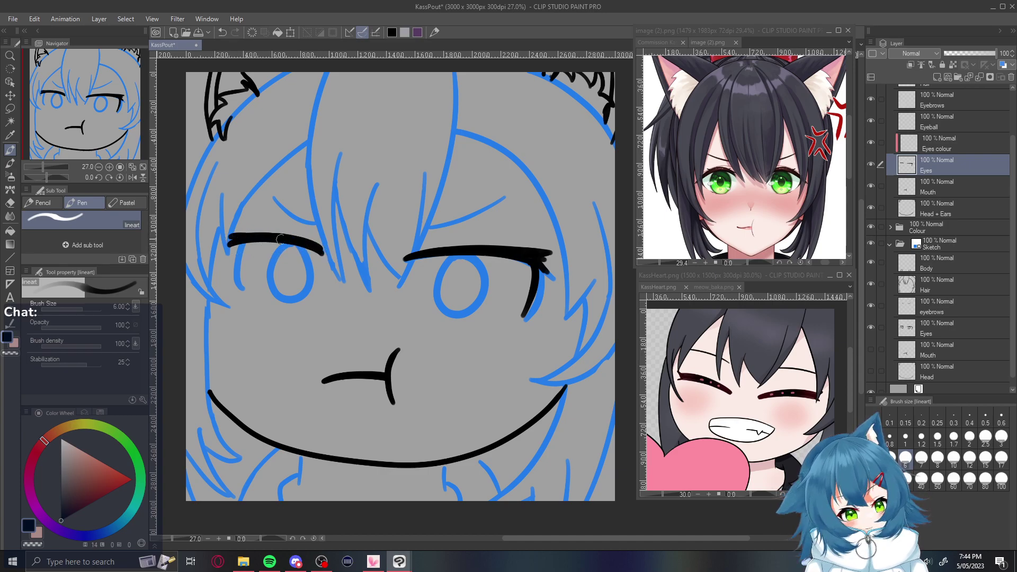
Undo the left-hand eye's upper lash strokes and mirror the canvas view horizontally
key(ctrl+z)
key(ctrl+z)
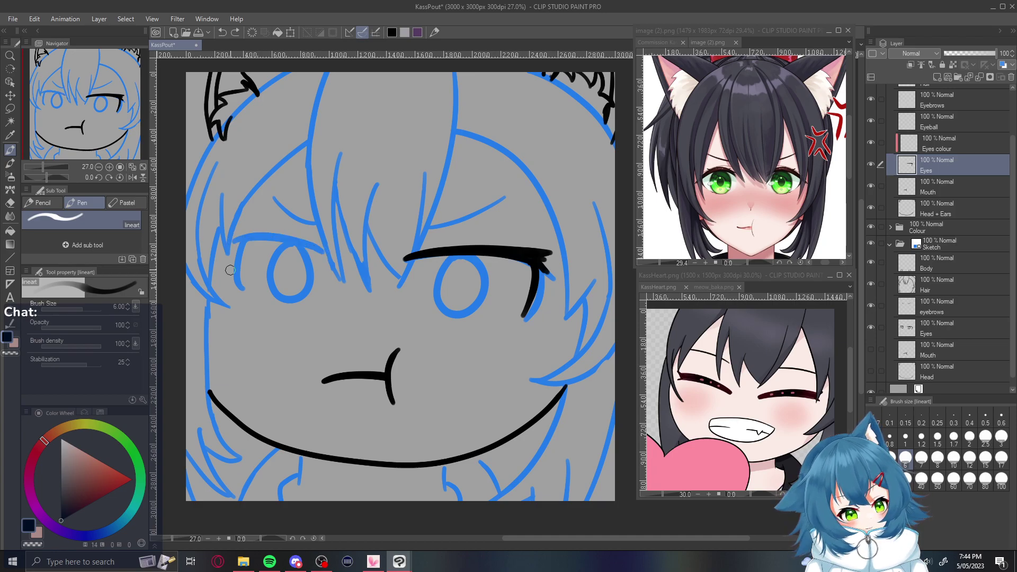
click(132, 178)
drag(474, 538, 583, 539)
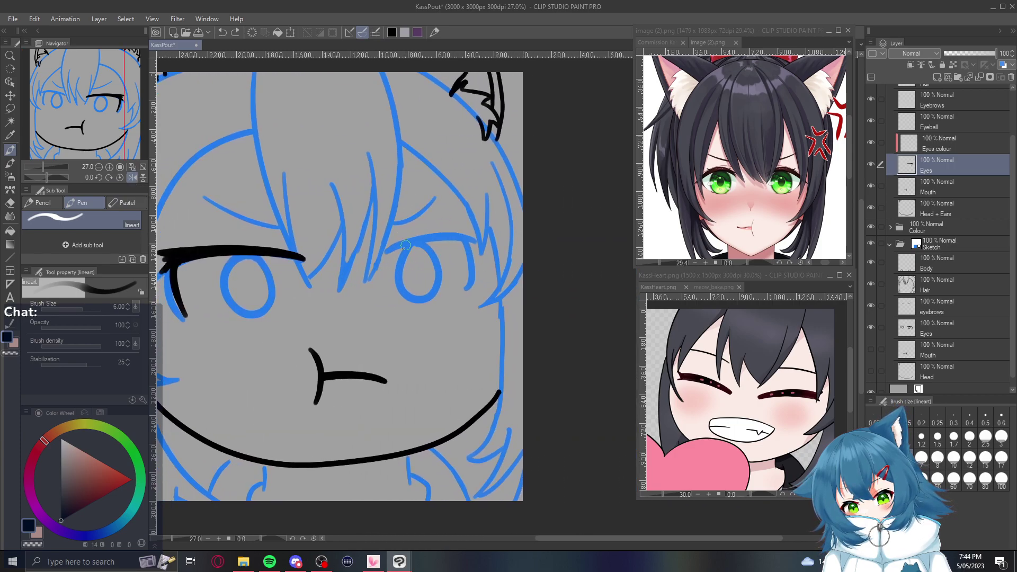
Ink the upper lash of the mirrored view's right-hand eye along the sketch, thickening it toward a flared outer corner
drag(388, 253, 483, 227)
key(ctrl+z)
drag(391, 254, 473, 241)
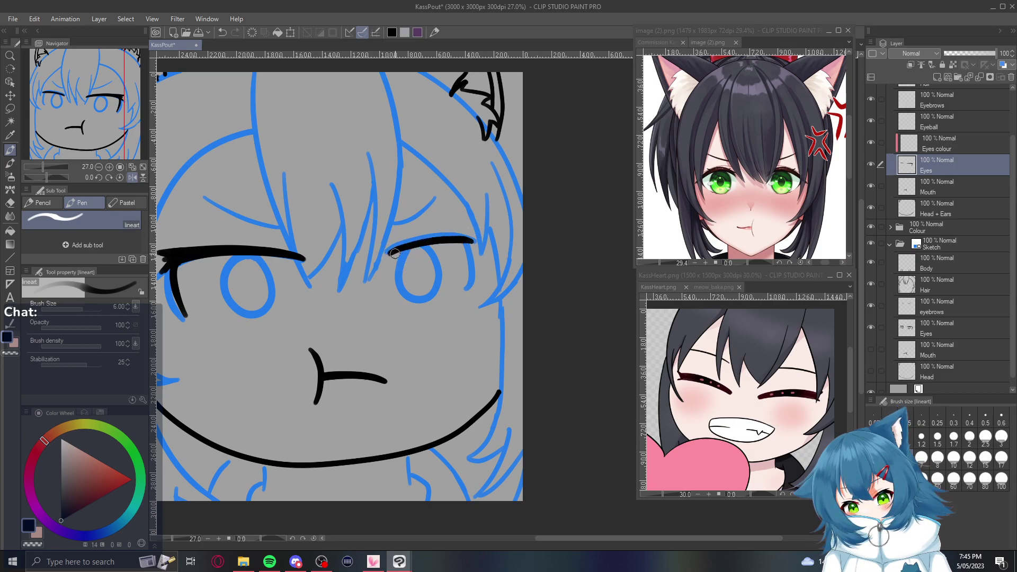
drag(390, 254, 472, 236)
drag(391, 253, 469, 224)
key(ctrl+z)
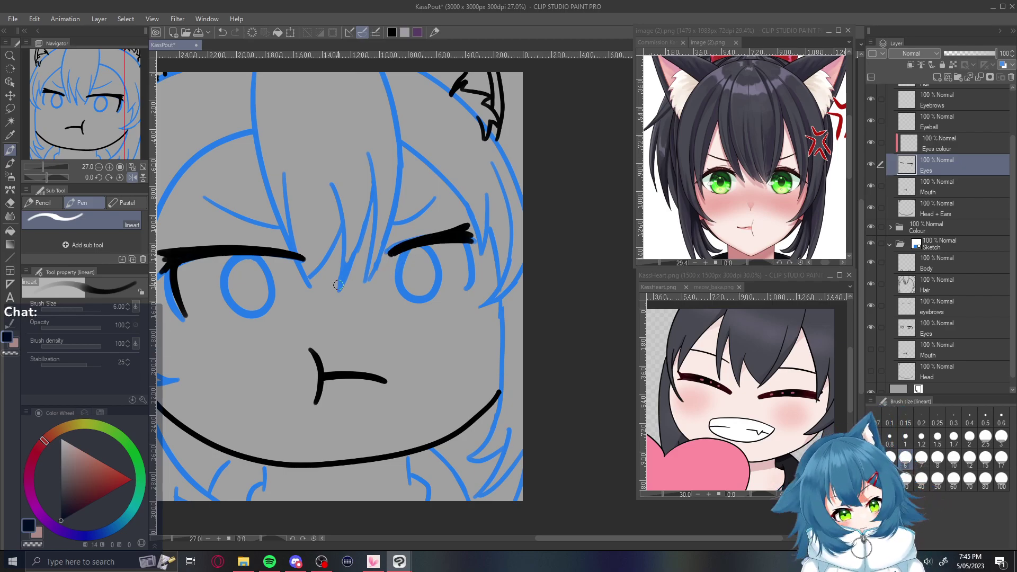
Ink the right-hand eye's curved outer lash downward from the outer corner with the pen at size 4.5
drag(463, 245, 462, 280)
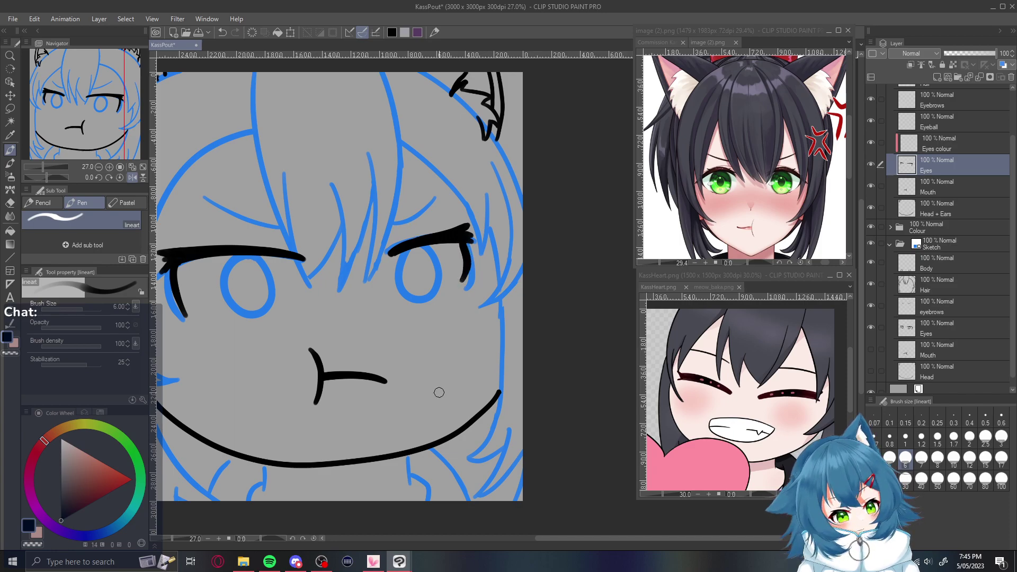
key(ctrl+z)
key(bracketleft)
key(bracketleft)
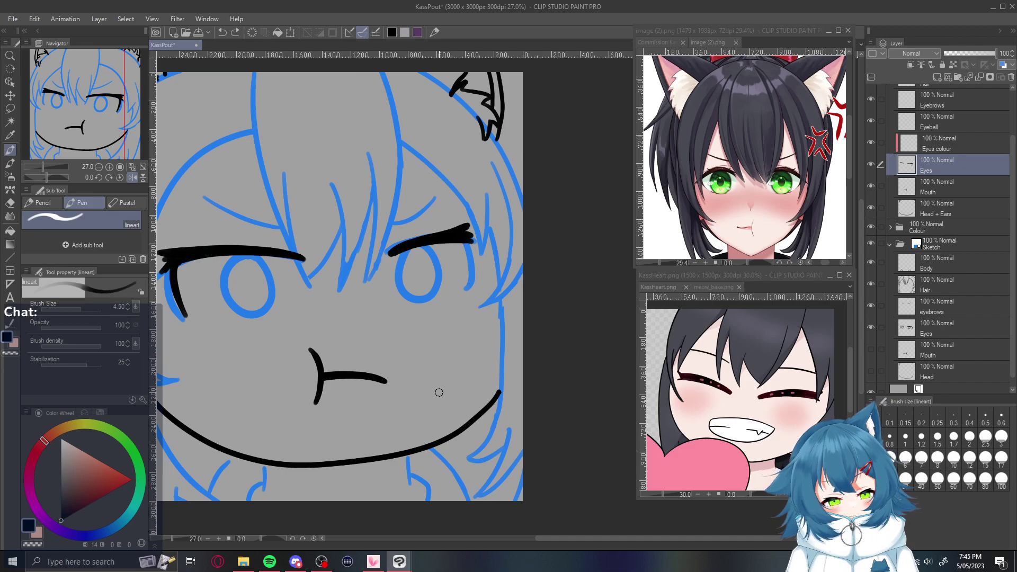
drag(463, 244, 465, 283)
key(ctrl+z)
drag(463, 244, 467, 288)
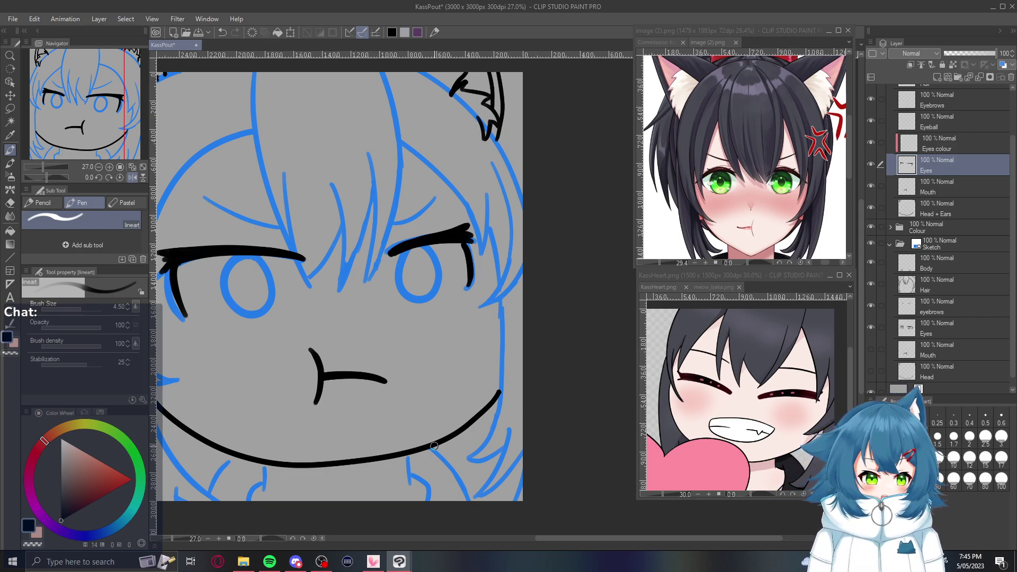
Hide the Eyes sketch layer to touch up the left-hand eye's outer lash tip, and show the layer again
click(870, 326)
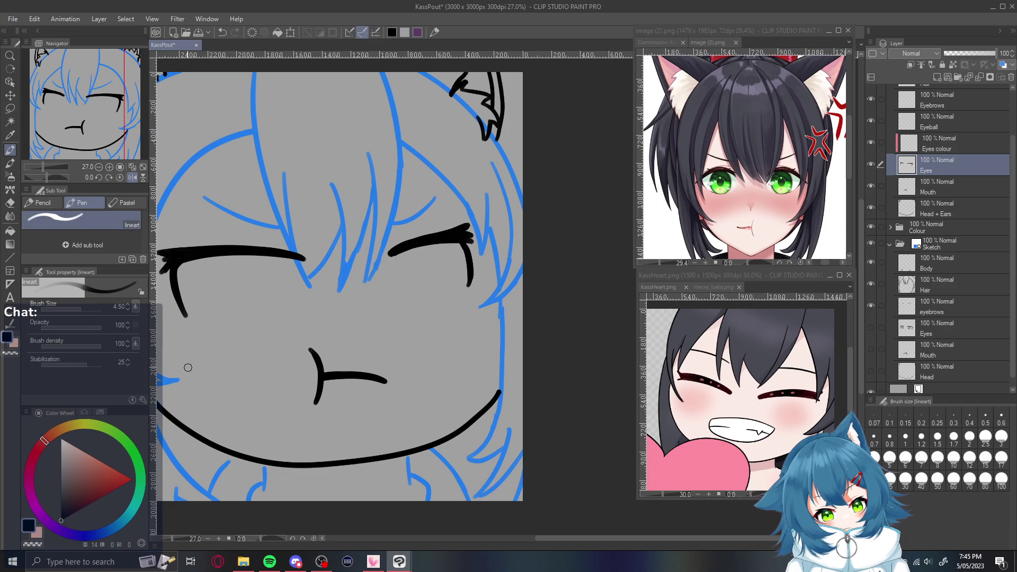
drag(170, 268, 161, 271)
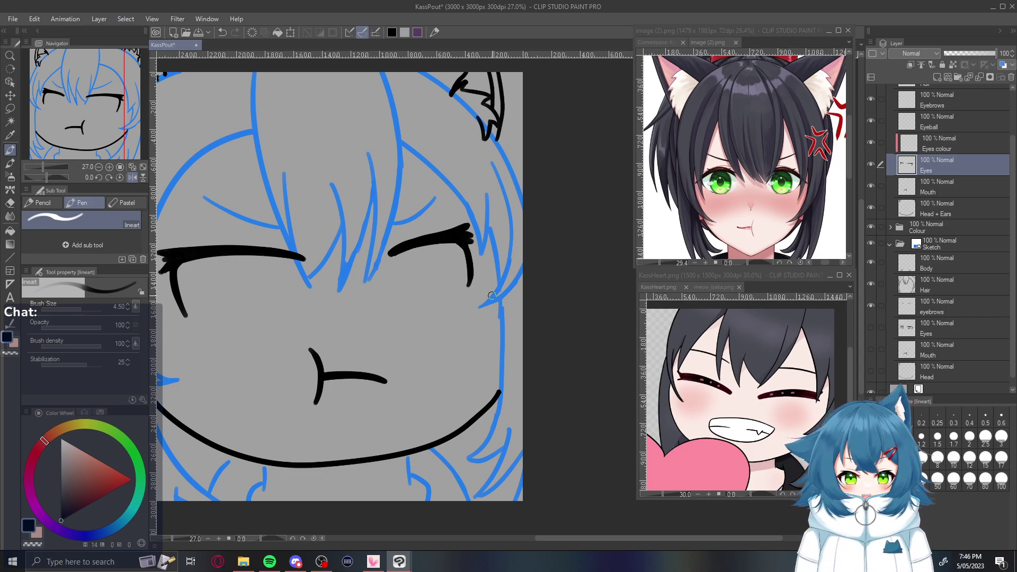
click(870, 328)
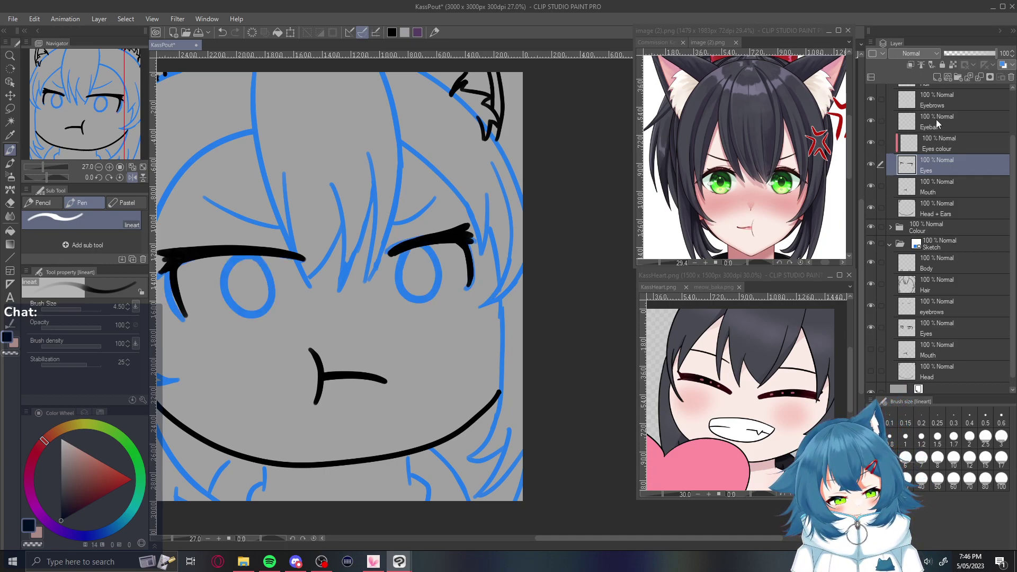
Select the Eyeball line layer and try outlining the left-hand eye's iris with pen sizes 2 and 3
click(955, 119)
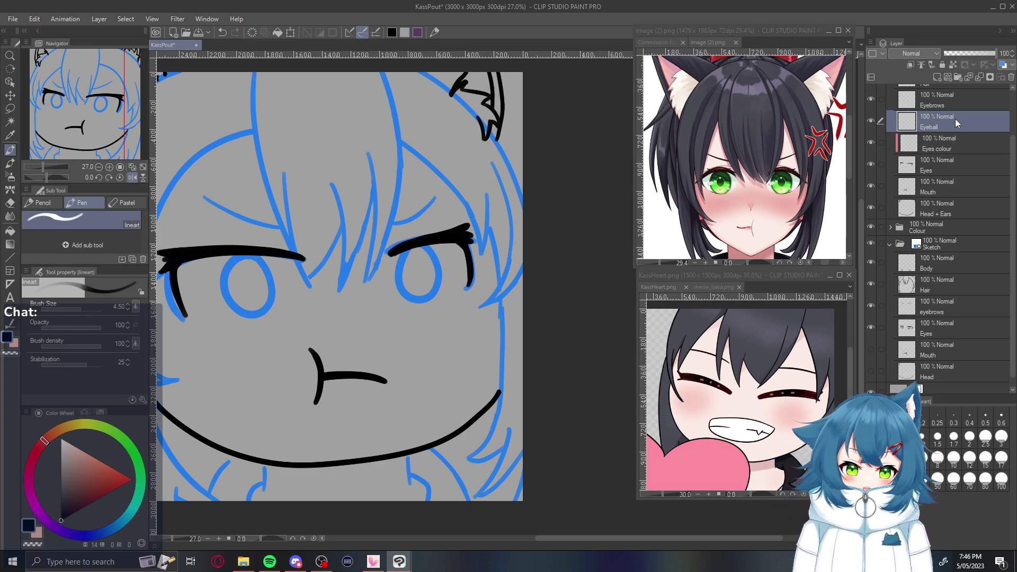
click(969, 436)
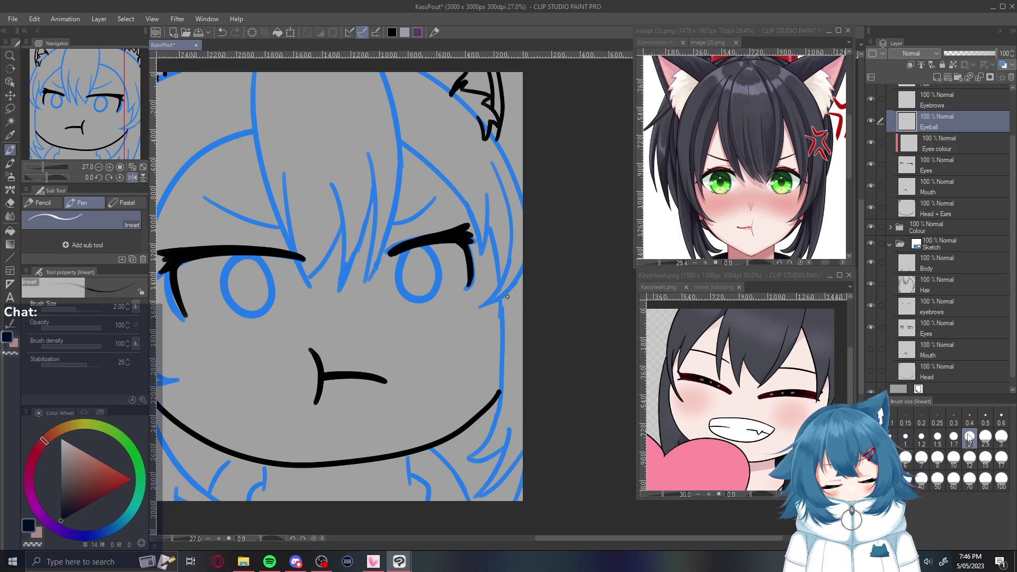
mouse_move(247, 253)
mouse_down()
mouse_move(224, 316)
mouse_move(250, 257)
mouse_up()
key(ctrl+z)
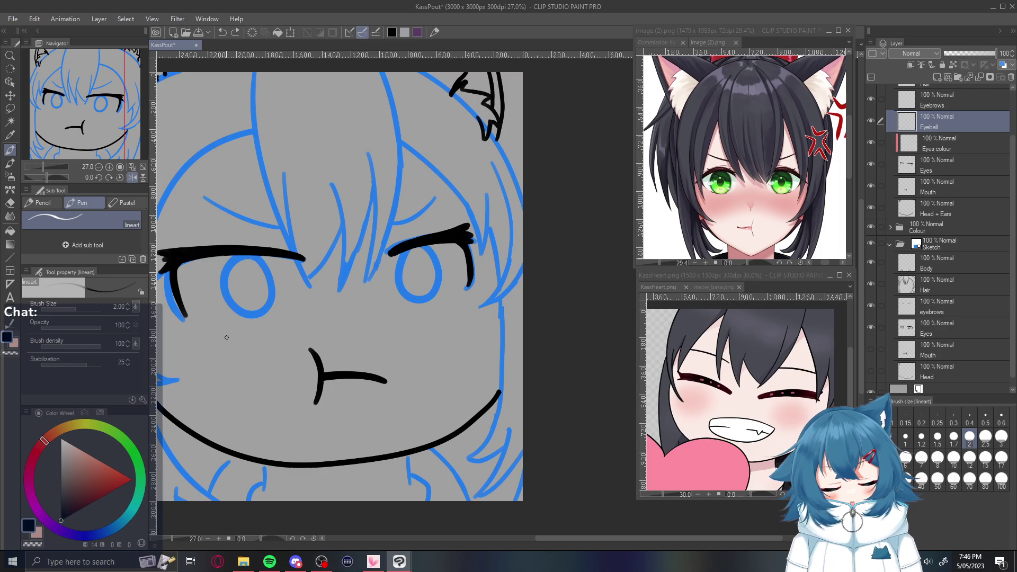
click(1001, 436)
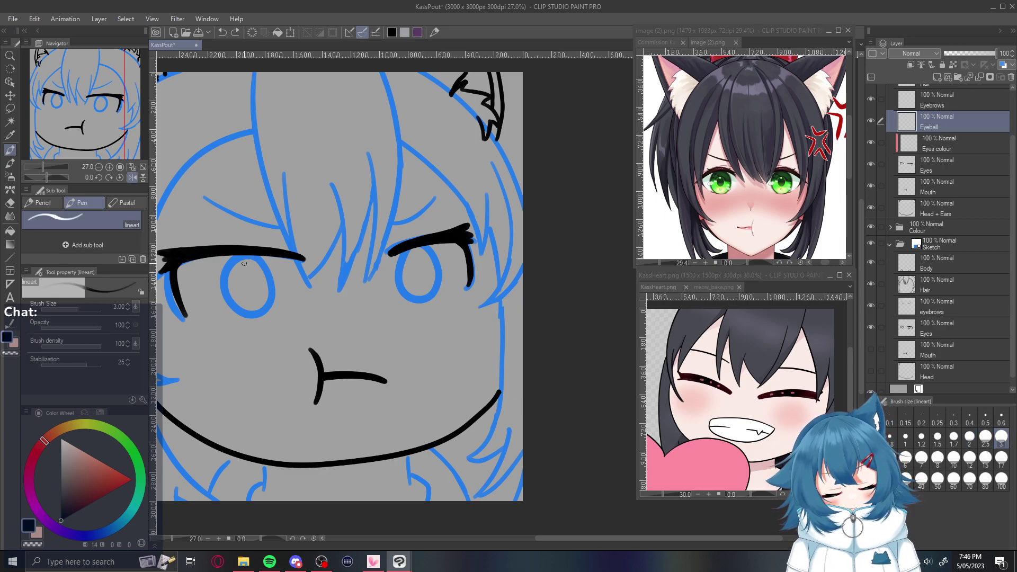
mouse_move(247, 256)
mouse_down()
mouse_move(222, 275)
mouse_move(255, 317)
mouse_move(259, 252)
mouse_move(247, 316)
mouse_move(268, 257)
mouse_up()
key(ctrl+z)
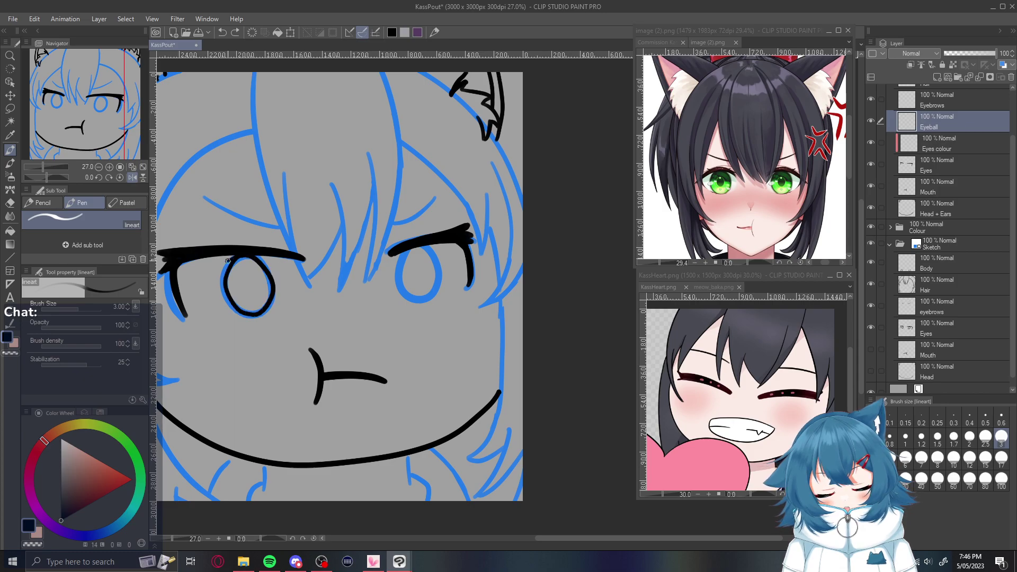
key(ctrl+z)
Outline the left-hand eye's iris as an oval below the upper lash with pen size 5, redrawing it repeatedly
key(bracketright)
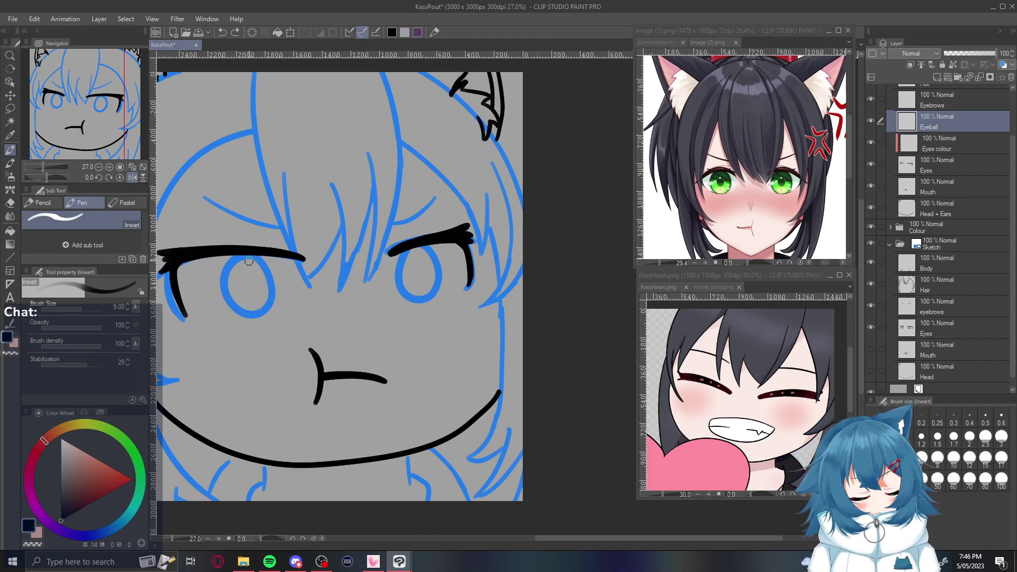
mouse_move(227, 261)
mouse_down()
mouse_move(224, 283)
mouse_move(247, 315)
mouse_move(269, 289)
mouse_up()
key(ctrl+z)
mouse_move(233, 261)
mouse_down()
mouse_move(238, 312)
mouse_move(272, 295)
mouse_move(246, 263)
mouse_move(225, 290)
mouse_move(253, 319)
mouse_move(272, 278)
mouse_move(253, 258)
mouse_move(224, 283)
mouse_move(241, 308)
mouse_up()
key(ctrl+z)
key(ctrl+z)
key(ctrl+z)
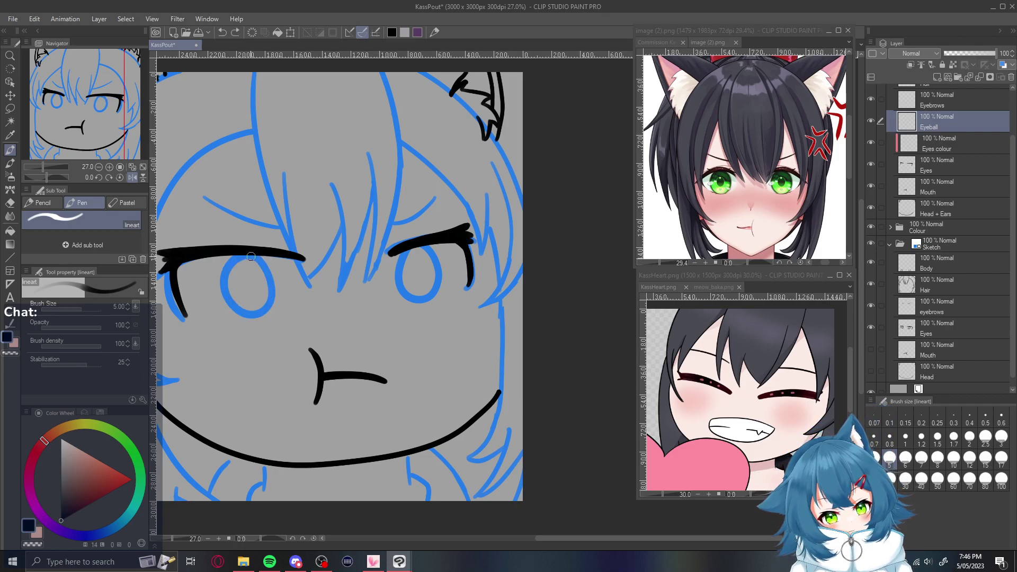
mouse_move(227, 263)
mouse_down()
mouse_move(226, 300)
mouse_move(242, 308)
mouse_up()
key(ctrl+z)
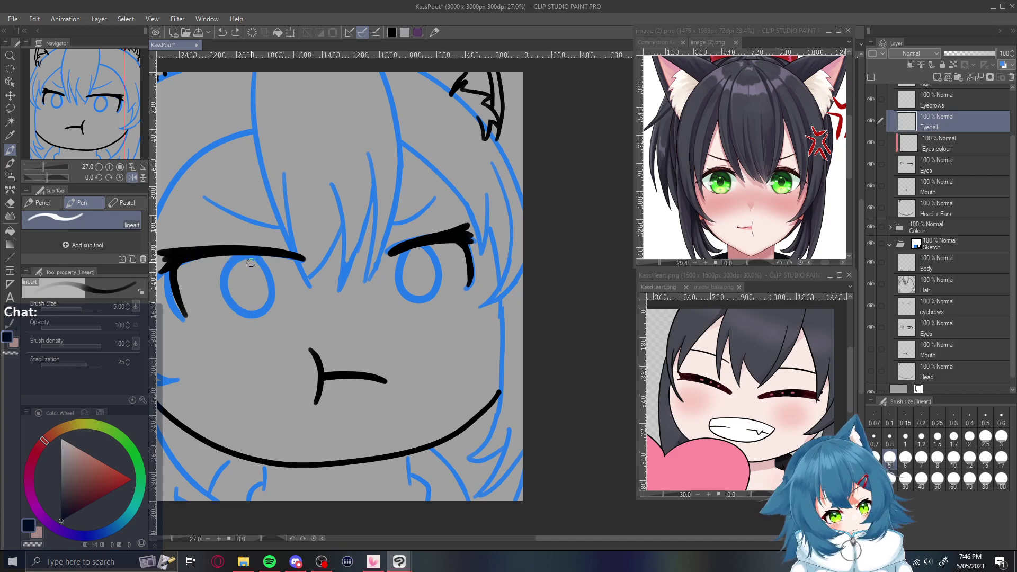
mouse_move(249, 256)
mouse_down()
mouse_move(228, 266)
mouse_move(241, 318)
mouse_move(271, 275)
mouse_move(252, 243)
mouse_move(227, 297)
mouse_move(267, 265)
mouse_move(231, 265)
mouse_move(251, 316)
mouse_move(245, 252)
mouse_move(229, 296)
mouse_move(275, 302)
mouse_move(258, 256)
mouse_up()
key(ctrl+z)
key(ctrl+z)
key(ctrl+z)
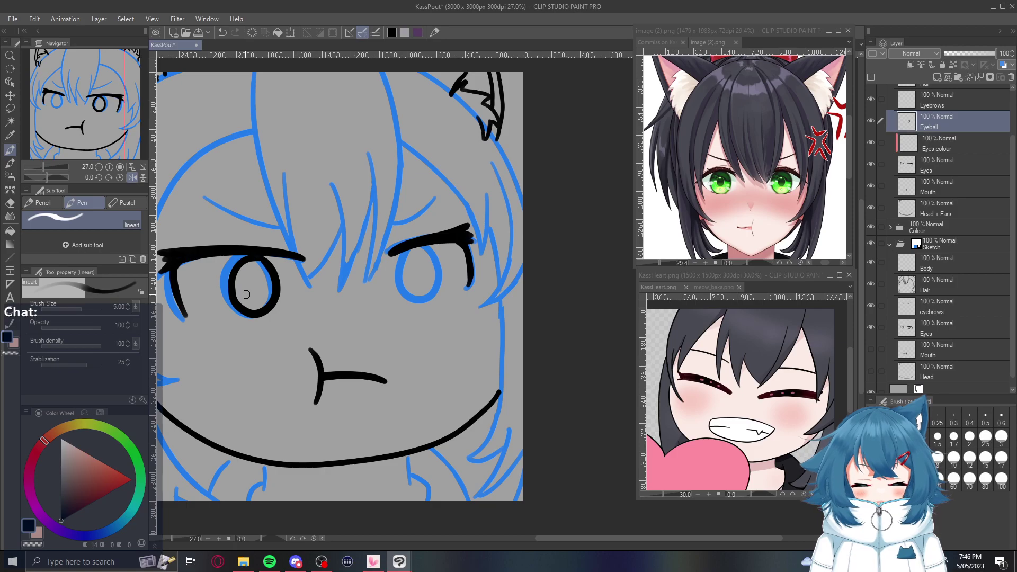
Outline the right-hand eye's iris, check the pair with the Eyes sketch layer hidden, and undo both outlines
mouse_move(427, 245)
mouse_down()
mouse_move(398, 268)
mouse_move(420, 297)
mouse_move(427, 251)
mouse_move(414, 250)
mouse_move(407, 286)
mouse_up()
key(ctrl+z)
drag(434, 276, 420, 255)
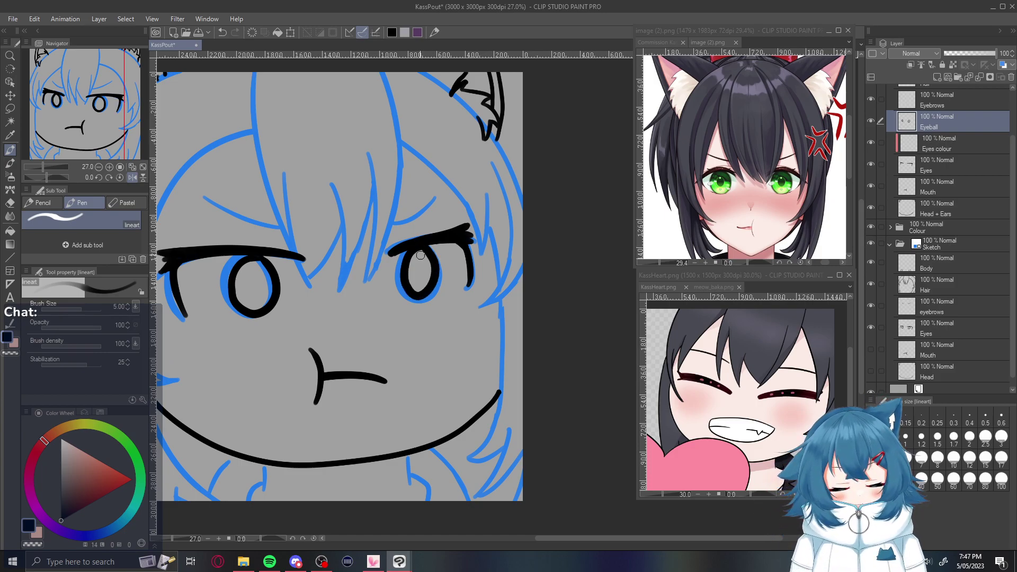
click(870, 327)
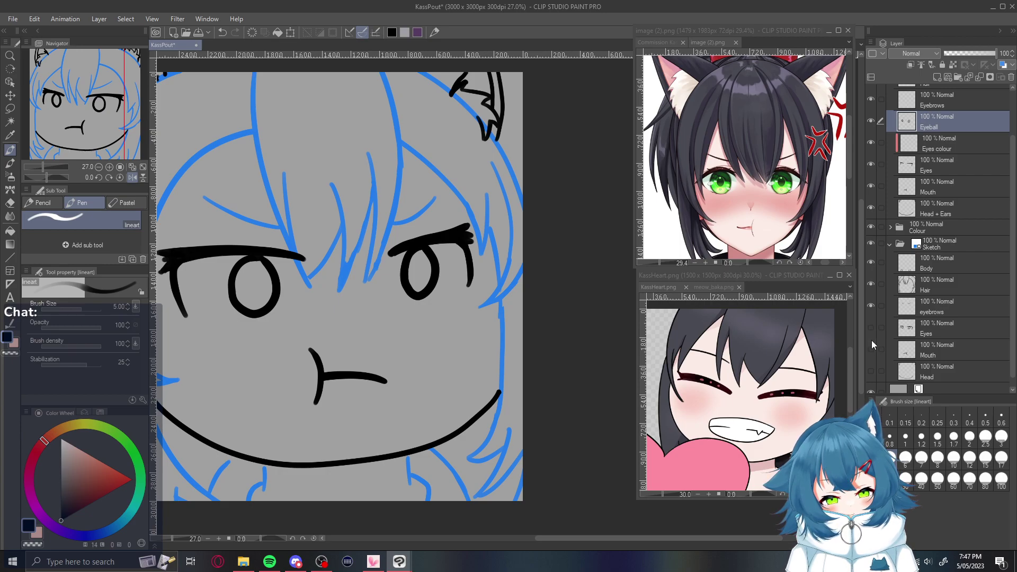
click(872, 328)
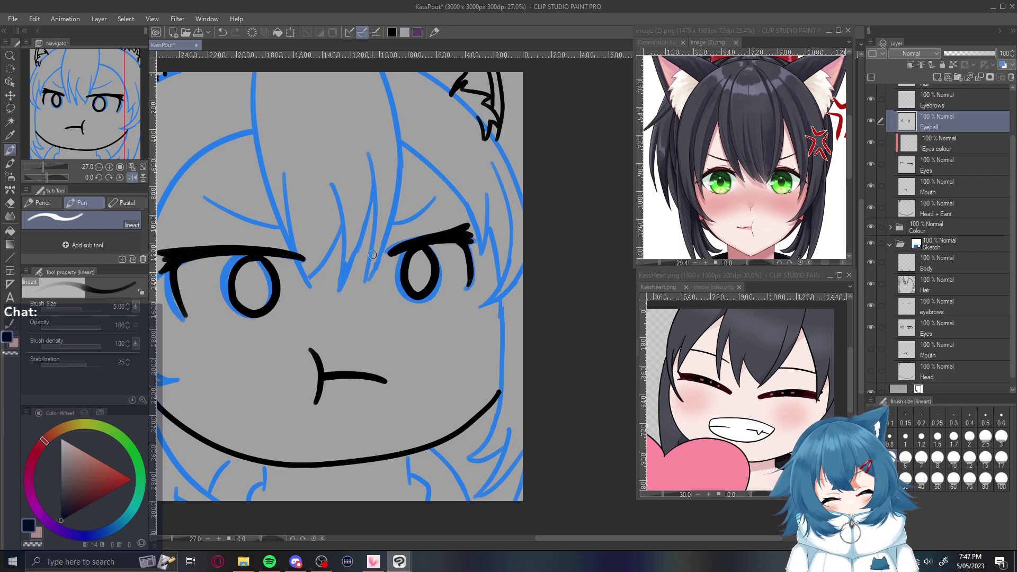
key(ctrl+z)
key(ctrl+z)
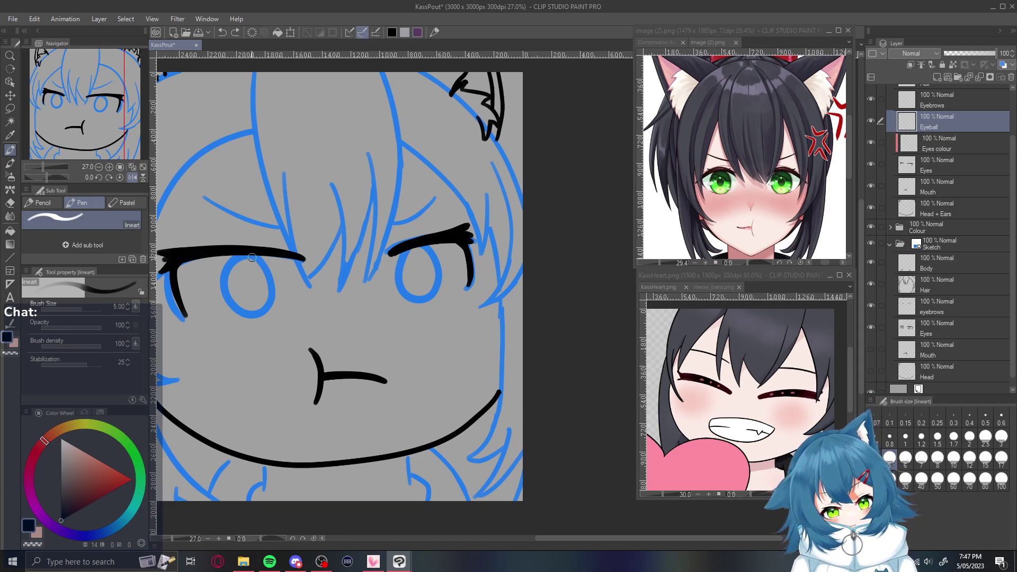
Try a heavier outline for the left-hand eye's iris with pen size 7
key(bracketright)
mouse_move(248, 258)
mouse_down()
mouse_move(222, 280)
mouse_move(241, 318)
mouse_move(268, 270)
mouse_up()
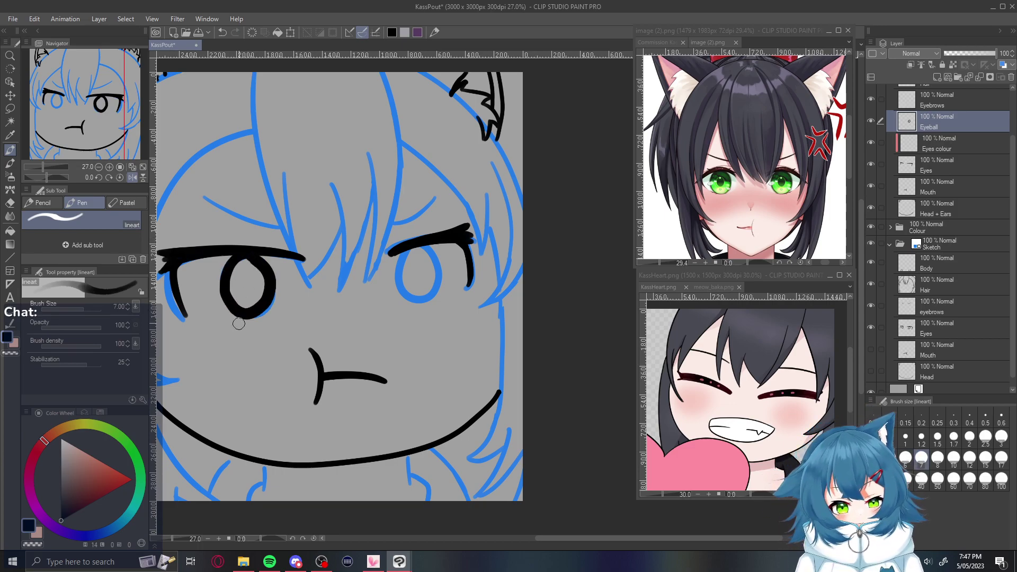
key(ctrl+z)
key(bracketleft)
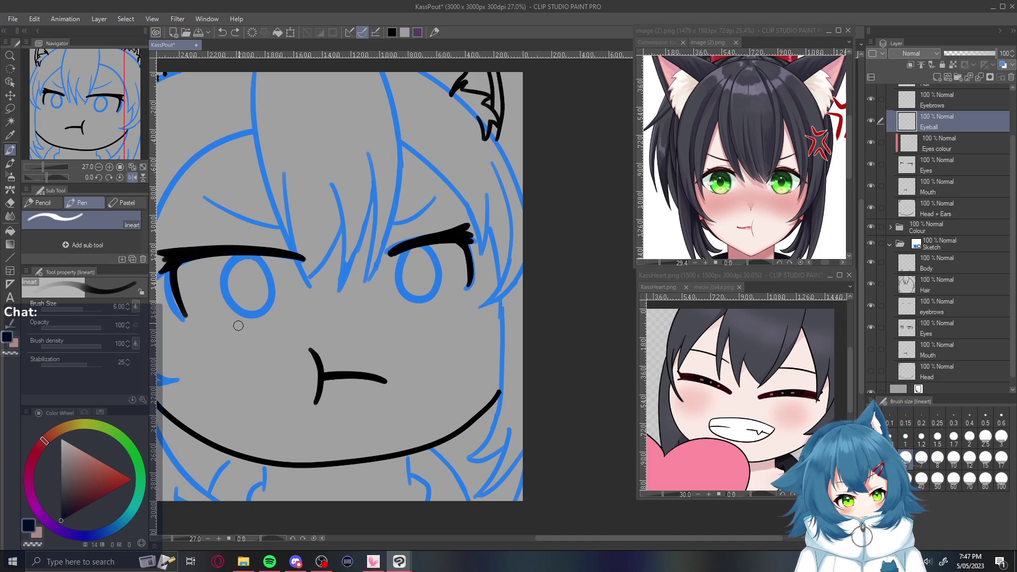
Outline the left-hand eye's iris with a thinner pen as an oval shifted inward from the sketch, redrawing as needed
key(bracketleft)
mouse_move(253, 255)
mouse_down()
mouse_move(231, 259)
mouse_move(226, 305)
mouse_move(261, 276)
mouse_move(254, 257)
mouse_move(239, 257)
mouse_move(254, 313)
mouse_move(272, 260)
mouse_up()
key(ctrl+z)
key(ctrl+z)
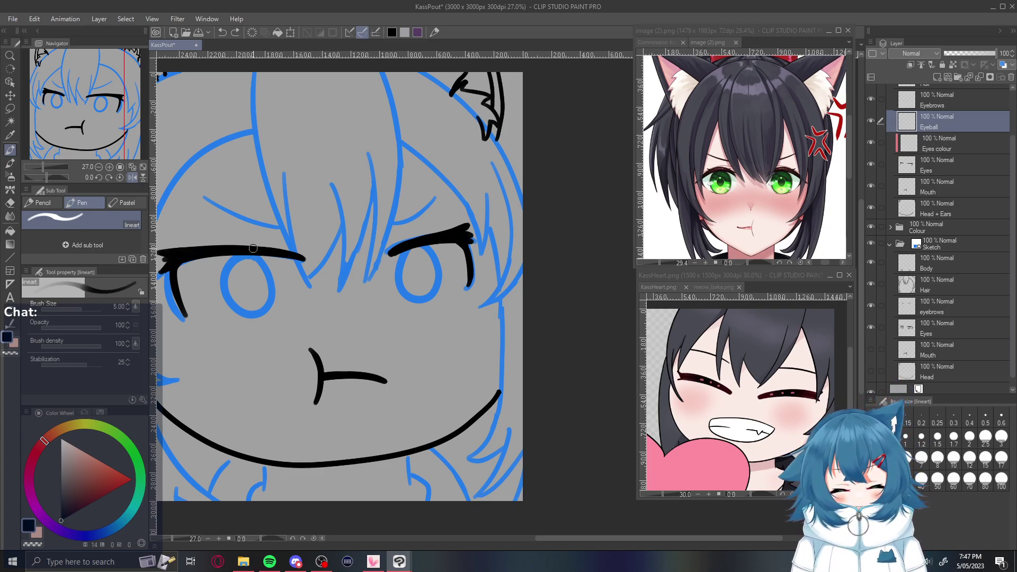
mouse_move(246, 258)
mouse_down()
mouse_move(233, 265)
mouse_move(249, 316)
mouse_move(274, 264)
mouse_move(240, 263)
mouse_move(228, 278)
mouse_move(272, 285)
mouse_move(247, 259)
mouse_move(255, 258)
mouse_move(253, 307)
mouse_move(276, 263)
mouse_move(256, 260)
mouse_up()
key(ctrl+z)
key(ctrl+z)
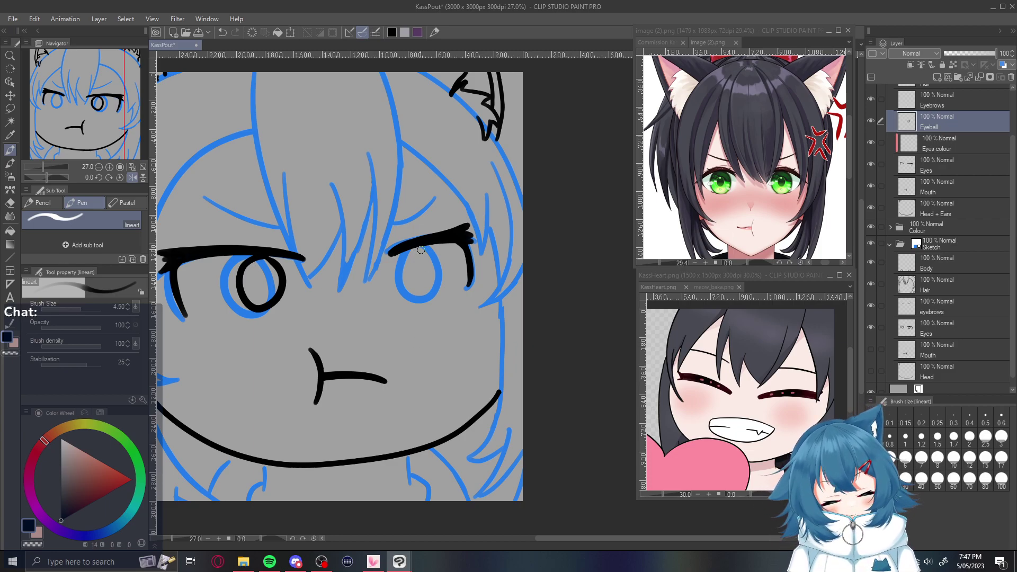
Outline the right-hand iris, hide the Eyes sketch layer, try a smaller right-hand oval, and undo both iris outlines
mouse_move(421, 245)
mouse_down()
mouse_move(404, 283)
mouse_move(441, 267)
mouse_move(424, 245)
mouse_up()
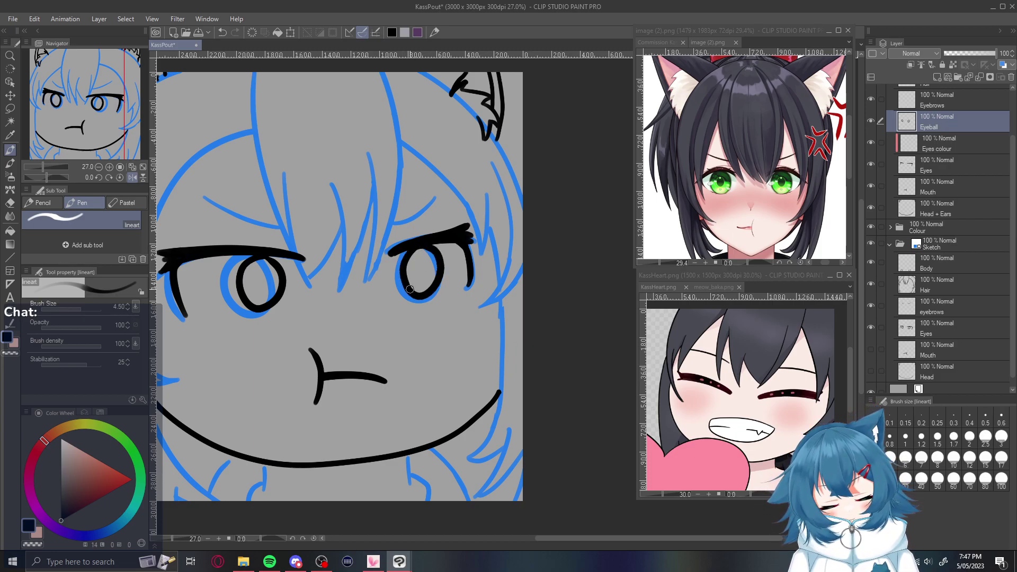
click(871, 327)
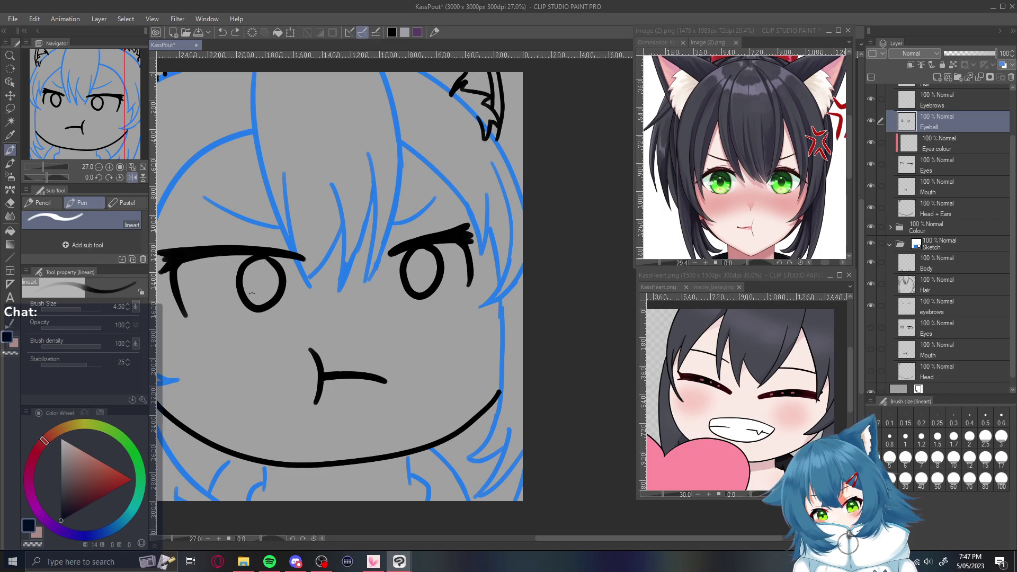
key(ctrl+z)
mouse_move(420, 245)
mouse_down()
mouse_move(415, 288)
mouse_move(445, 247)
mouse_move(422, 244)
mouse_up()
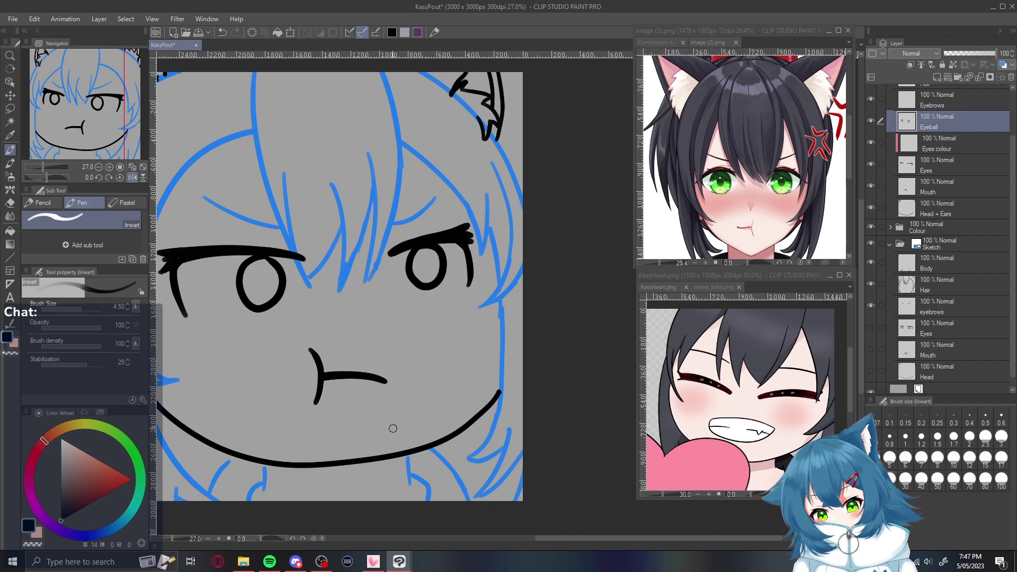
key(ctrl+z)
key(ctrl+z)
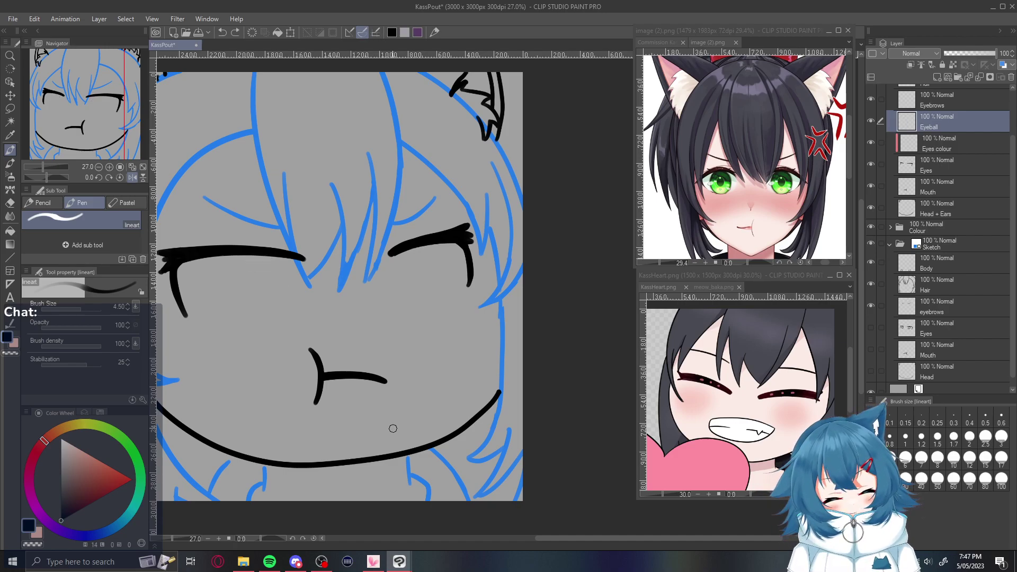
Try taller, narrower oval irises under both upper lashes at pen size 4.5, and undo them
mouse_move(261, 256)
mouse_down()
mouse_move(239, 284)
mouse_move(263, 313)
mouse_move(277, 268)
mouse_move(258, 256)
mouse_move(247, 296)
mouse_move(283, 315)
mouse_move(274, 254)
mouse_move(236, 276)
mouse_move(267, 322)
mouse_move(253, 262)
mouse_up()
key(ctrl+z)
key(ctrl+z)
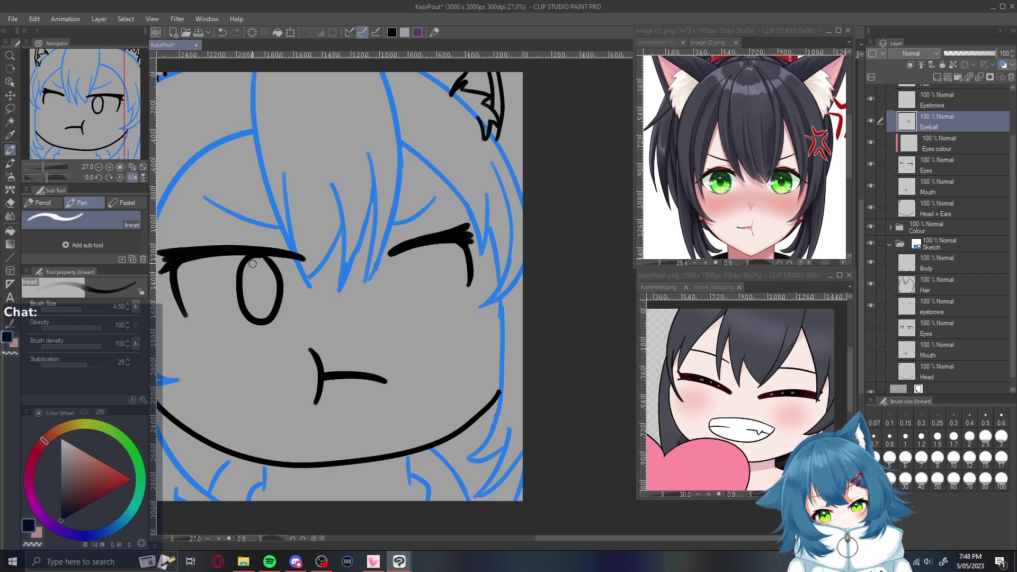
mouse_move(427, 246)
mouse_down()
mouse_move(407, 275)
mouse_move(433, 305)
mouse_move(427, 247)
mouse_move(414, 262)
mouse_move(436, 291)
mouse_move(422, 245)
mouse_move(408, 294)
mouse_move(433, 255)
mouse_move(413, 253)
mouse_move(416, 305)
mouse_move(436, 250)
mouse_move(424, 245)
mouse_move(411, 263)
mouse_move(442, 277)
mouse_move(426, 246)
mouse_up()
key(ctrl+z)
key(ctrl+z)
key(ctrl+z)
key(ctrl+z)
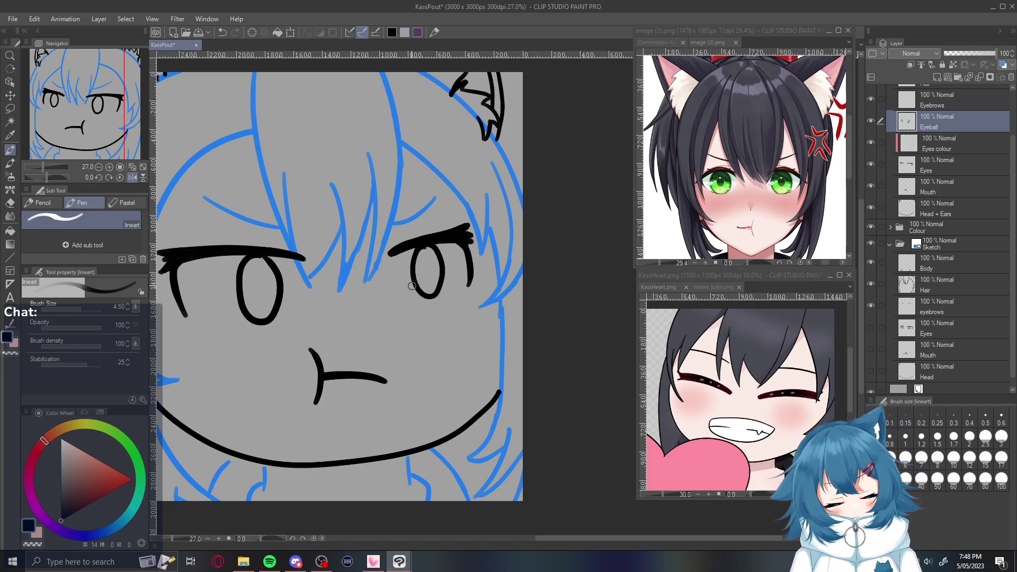
key(ctrl+z)
key(ctrl+z)
Try a shorter, rounder oval outline for the left-hand iris, and undo it
mouse_move(265, 255)
mouse_down()
mouse_move(239, 276)
mouse_move(262, 317)
mouse_move(286, 281)
mouse_move(254, 258)
mouse_move(237, 278)
mouse_move(269, 307)
mouse_move(263, 256)
mouse_move(241, 272)
mouse_up()
key(ctrl+z)
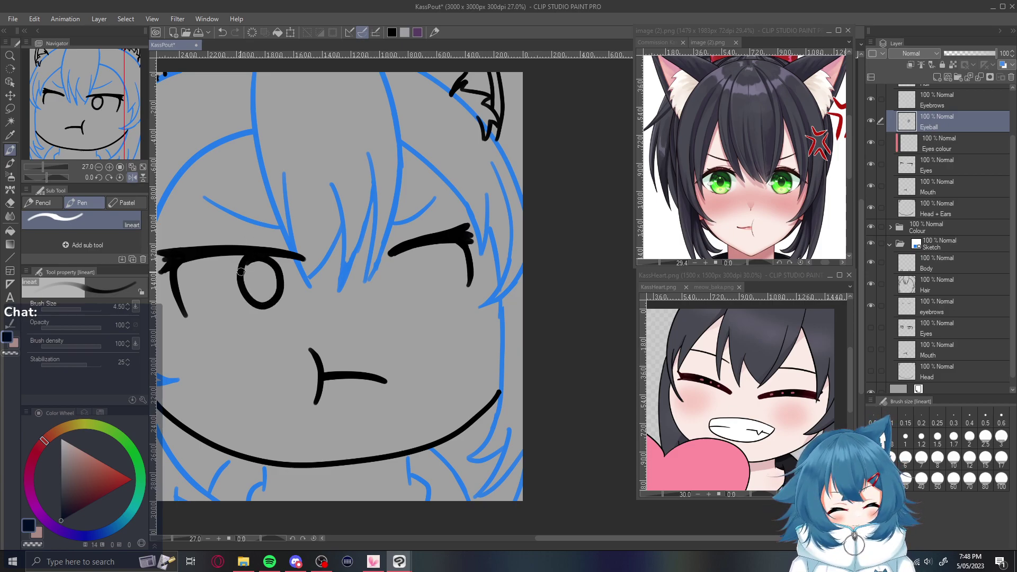
key(ctrl+z)
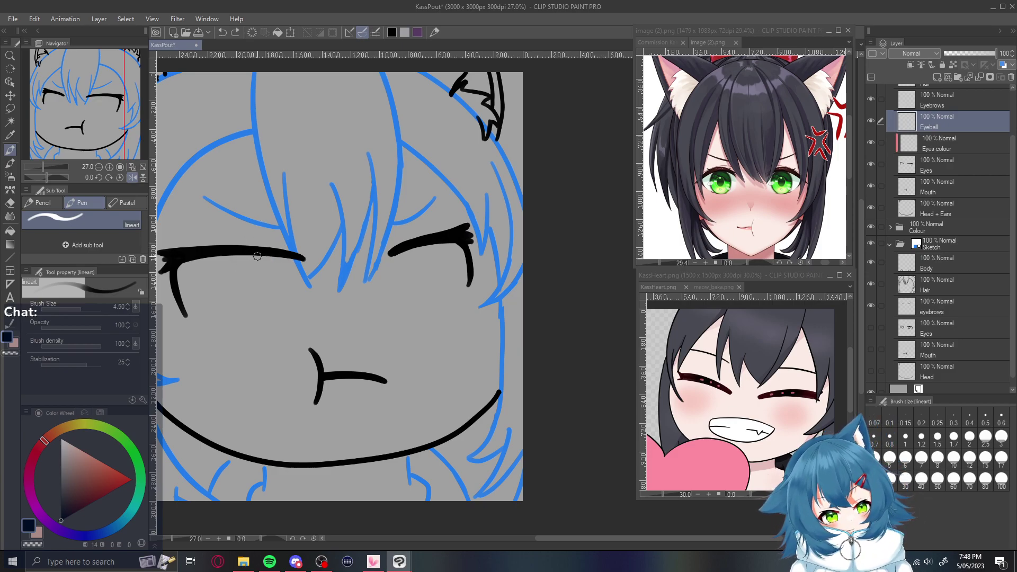
Try medium-sized oval irises under both upper lashes, redrawing the right-hand one, and undo them
mouse_move(260, 256)
mouse_down()
mouse_move(234, 299)
mouse_move(276, 276)
mouse_move(237, 273)
mouse_up()
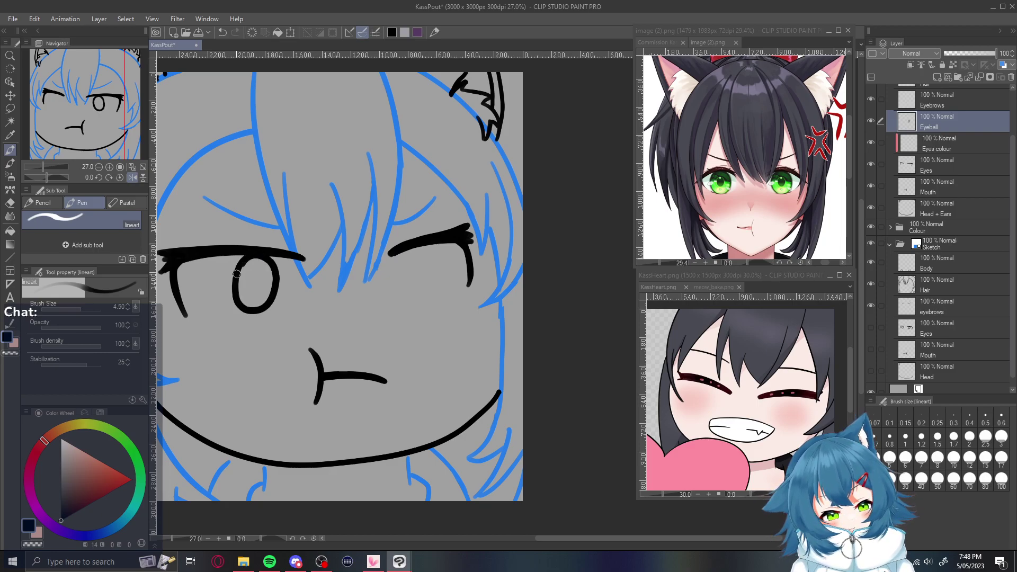
mouse_move(422, 246)
mouse_down()
mouse_move(412, 290)
mouse_move(439, 248)
mouse_move(405, 267)
mouse_up()
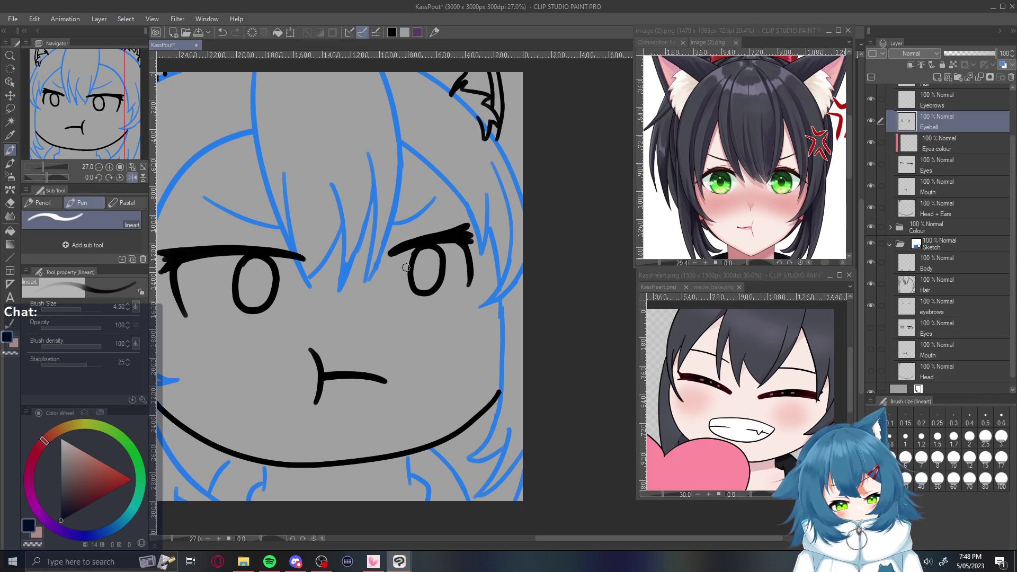
key(ctrl+z)
mouse_move(422, 248)
mouse_down()
mouse_move(411, 253)
mouse_move(421, 295)
mouse_move(439, 254)
mouse_move(409, 258)
mouse_up()
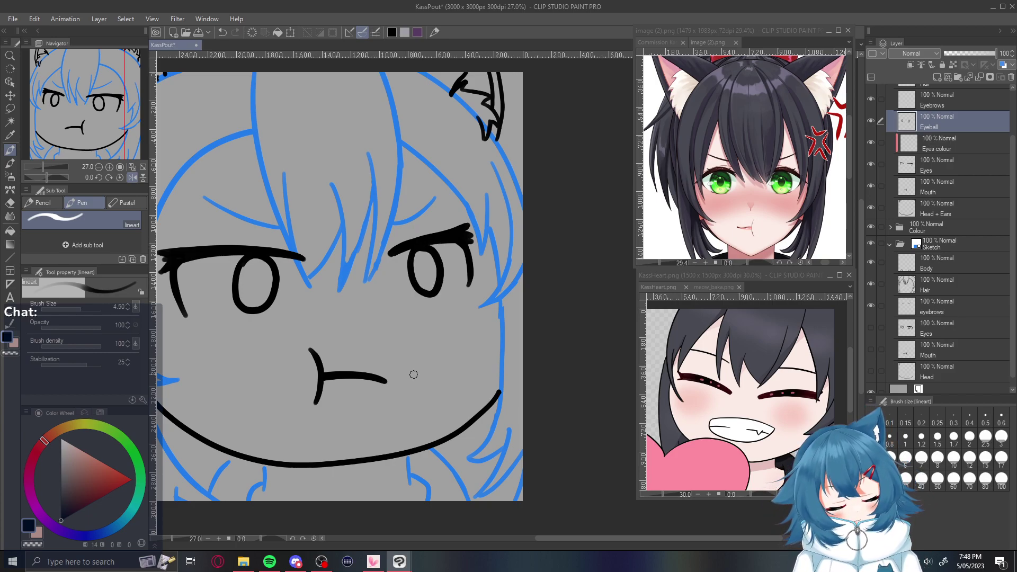
key(ctrl+z)
key(ctrl+z)
mouse_move(263, 256)
mouse_down()
mouse_move(255, 305)
mouse_move(287, 276)
mouse_move(252, 274)
mouse_move(248, 286)
mouse_move(286, 303)
mouse_move(271, 253)
mouse_move(253, 288)
mouse_up()
key(ctrl+z)
key(ctrl+z)
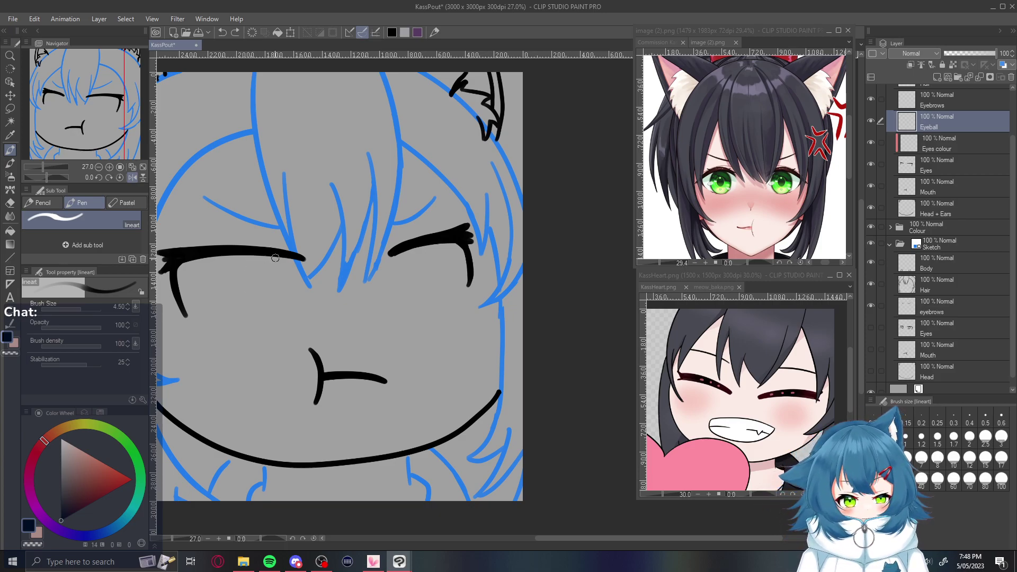
Outline both irises as ovals touching the upper lashes, redrawing the right-hand one slightly rounder and further inward
mouse_move(254, 251)
mouse_down()
mouse_move(235, 296)
mouse_move(277, 297)
mouse_move(239, 255)
mouse_move(228, 276)
mouse_move(261, 317)
mouse_move(256, 252)
mouse_up()
key(ctrl+z)
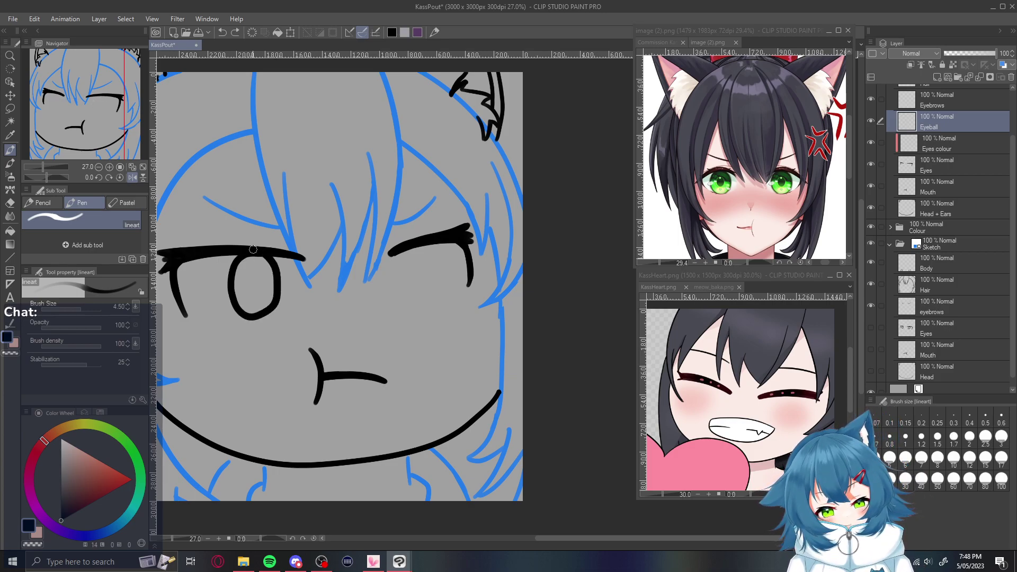
mouse_move(428, 247)
mouse_down()
mouse_move(413, 259)
mouse_move(428, 295)
mouse_move(451, 255)
mouse_move(430, 244)
mouse_move(409, 283)
mouse_move(452, 262)
mouse_move(416, 251)
mouse_move(407, 267)
mouse_move(443, 286)
mouse_move(417, 260)
mouse_move(406, 278)
mouse_move(435, 256)
mouse_move(419, 248)
mouse_up()
key(ctrl+z)
key(ctrl+z)
key(ctrl+z)
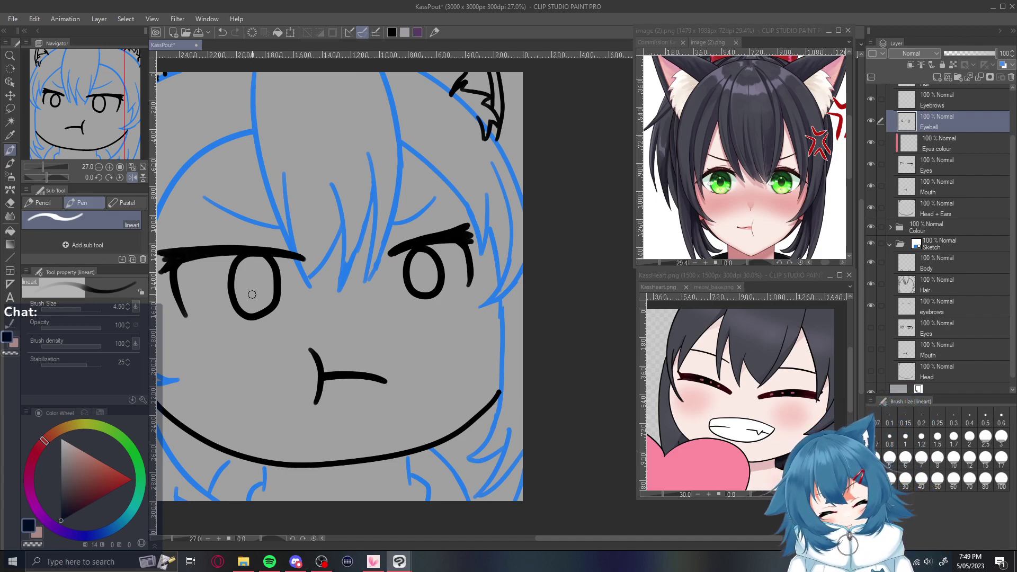
Erase the left-hand iris and try replacement ovals slightly nearer the nose, undoing each attempt
key(e)
mouse_move(250, 255)
mouse_down()
mouse_move(234, 306)
mouse_move(268, 313)
mouse_move(271, 263)
mouse_move(277, 292)
mouse_up()
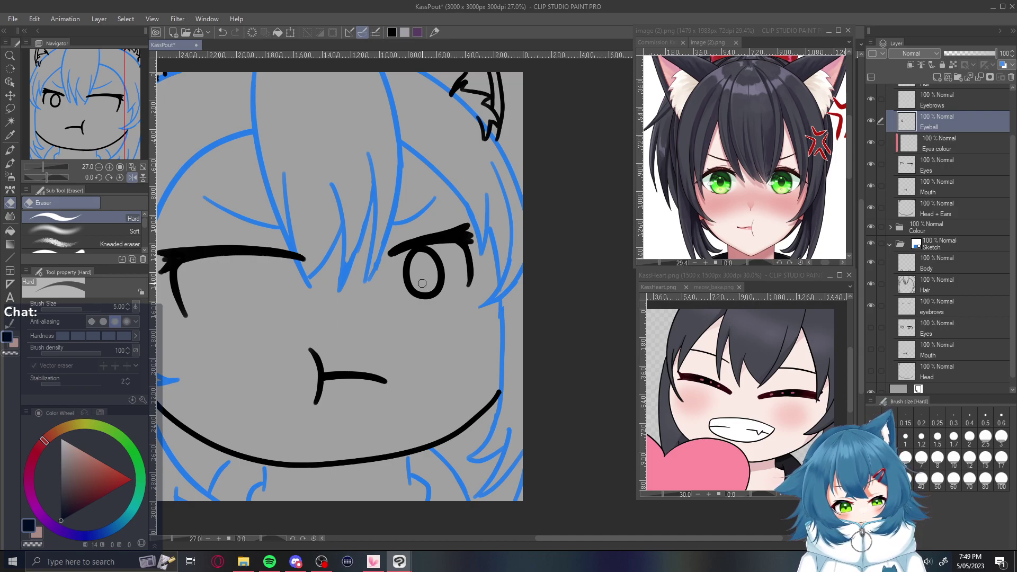
key(p)
mouse_move(259, 255)
mouse_down()
mouse_move(235, 267)
mouse_move(273, 301)
mouse_move(259, 256)
mouse_move(242, 267)
mouse_move(284, 292)
mouse_move(249, 257)
mouse_move(276, 305)
mouse_move(245, 265)
mouse_move(261, 256)
mouse_move(238, 286)
mouse_move(278, 316)
mouse_move(255, 266)
mouse_up()
key(ctrl+z)
key(ctrl+z)
key(ctrl+z)
key(ctrl+z)
key(ctrl+z)
key(ctrl+z)
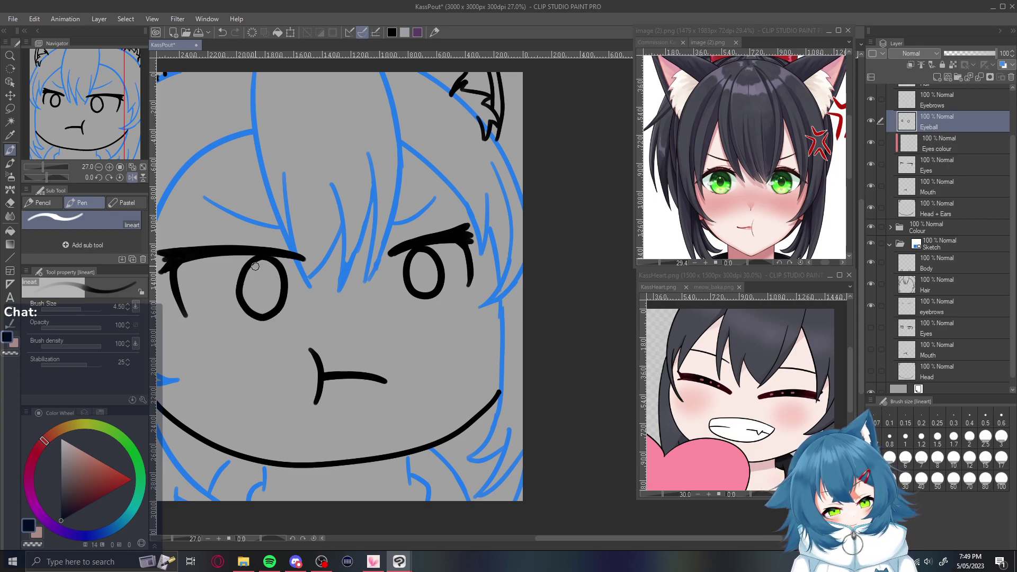
key(ctrl+z)
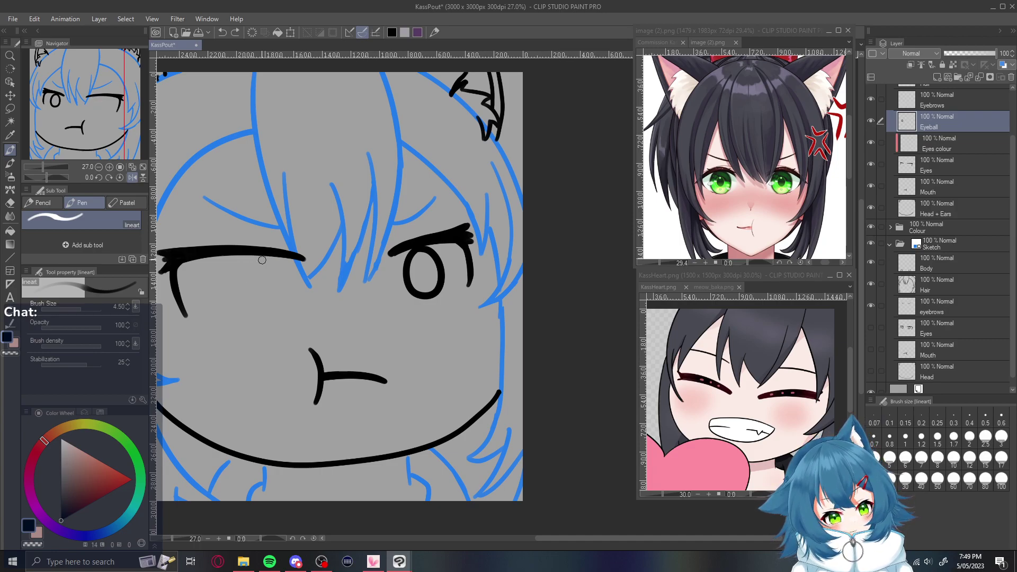
Outline the left-hand iris as a wider oval nearer the nose, tucked under the inner part of the upper lash
mouse_move(257, 256)
mouse_down()
mouse_move(245, 308)
mouse_move(287, 280)
mouse_move(254, 261)
mouse_move(245, 306)
mouse_move(285, 283)
mouse_move(273, 256)
mouse_move(248, 300)
mouse_move(294, 282)
mouse_move(259, 258)
mouse_up()
key(ctrl+z)
key(ctrl+z)
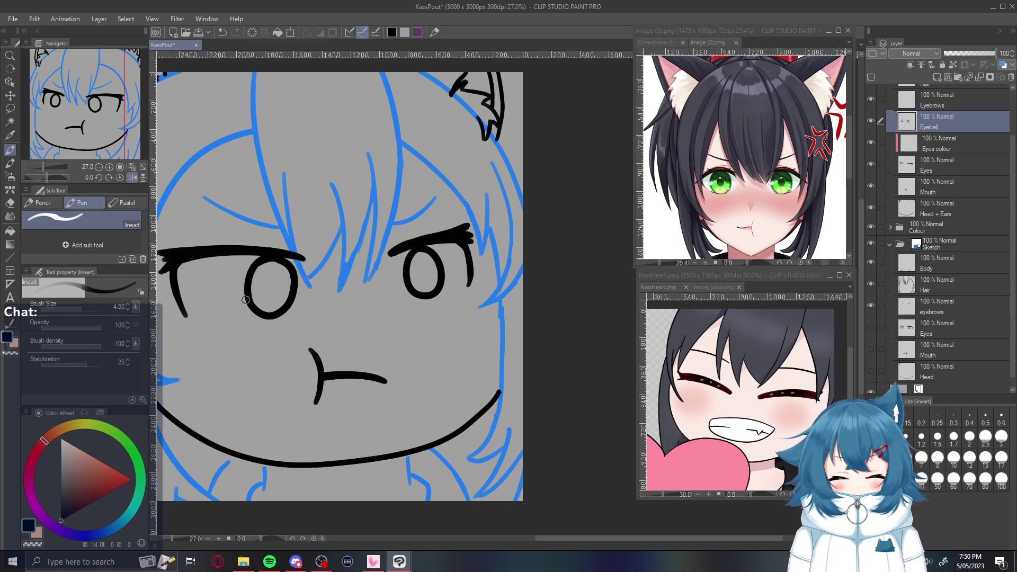
Squash both irises on the Eyeball layer to 93% height and shift them slightly to the left
click(291, 33)
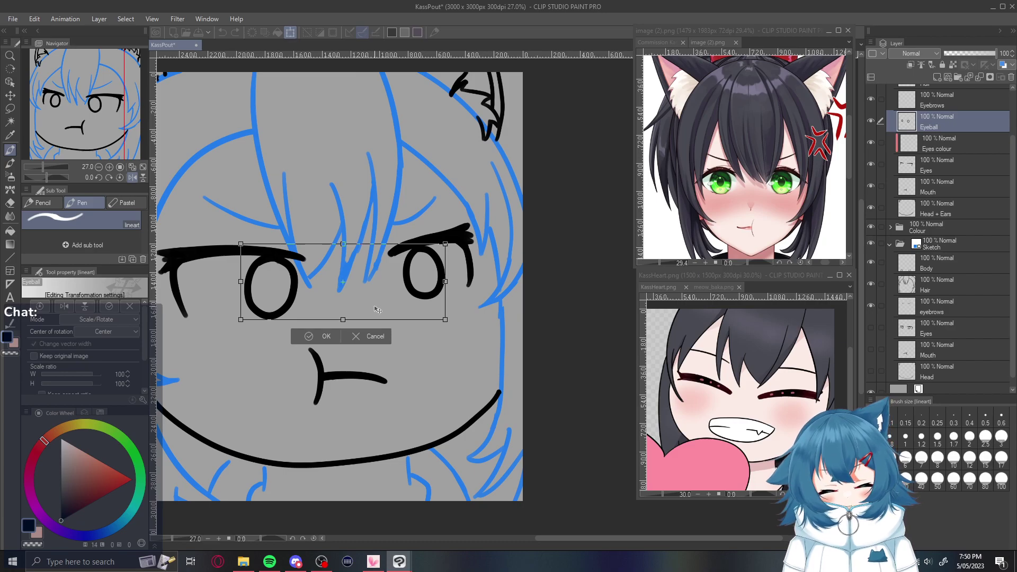
drag(343, 320, 344, 313)
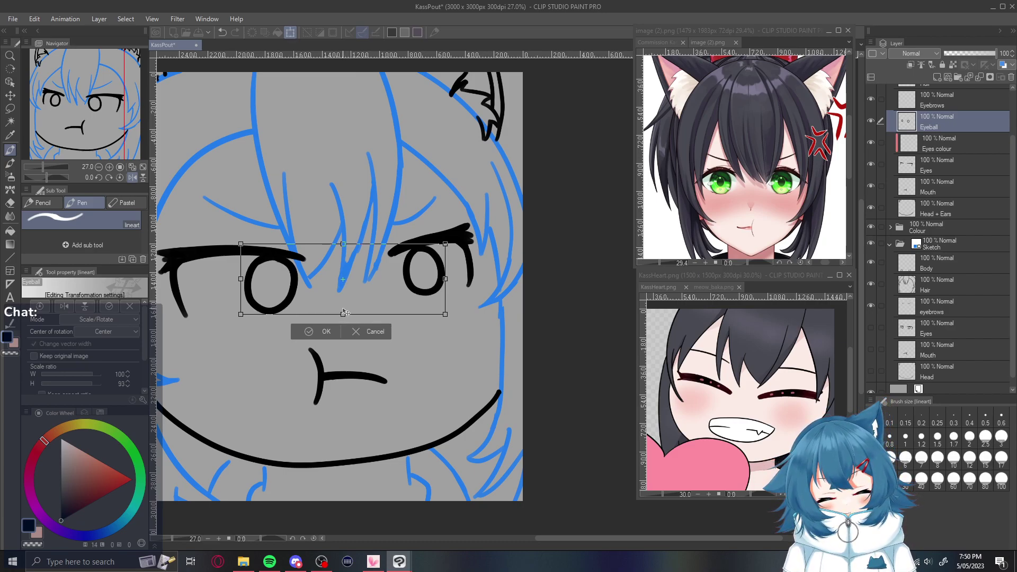
drag(410, 303, 406, 307)
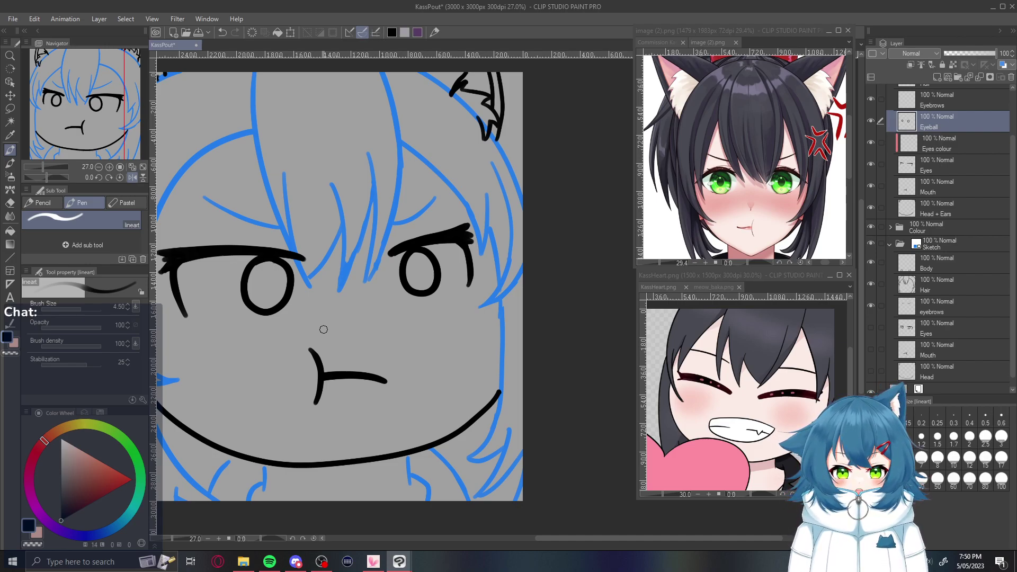
Lasso the left-hand eye's lashes on the Eyes layer, narrow them to 94% width and shift them slightly outward
click(945, 168)
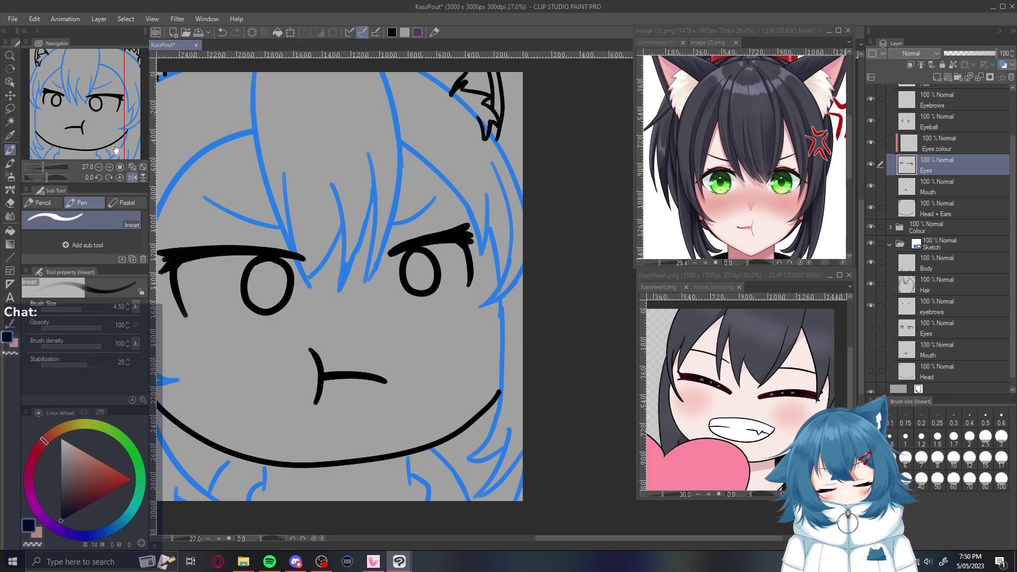
click(9, 109)
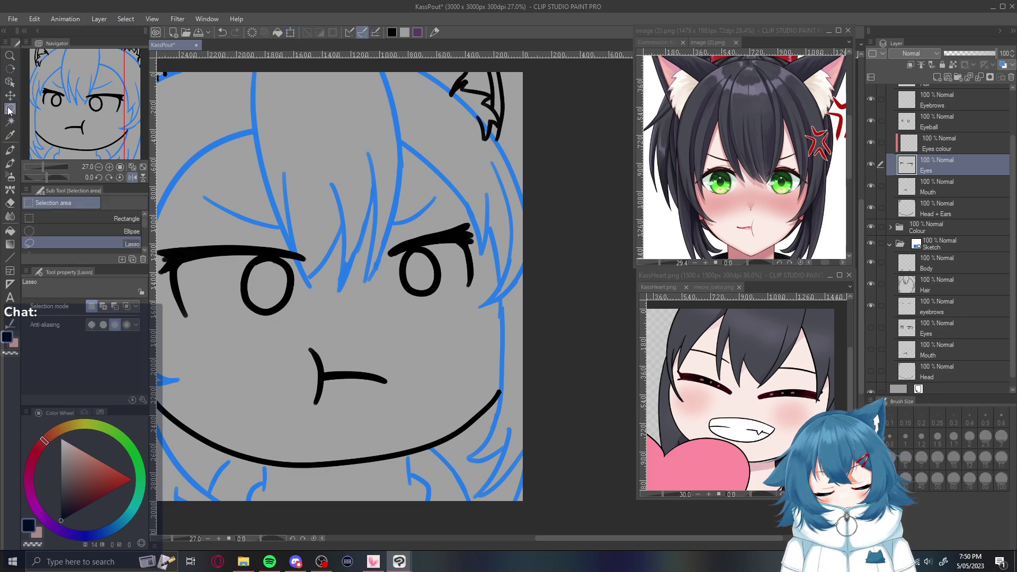
drag(632, 536, 608, 541)
mouse_move(347, 206)
mouse_down()
mouse_move(224, 341)
mouse_move(385, 231)
mouse_up()
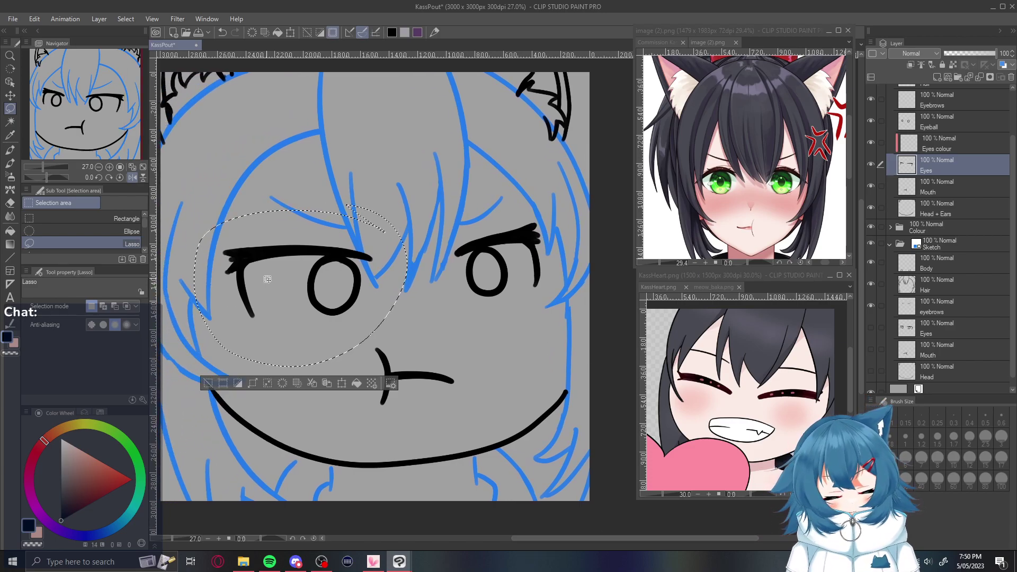
key(ctrl+t)
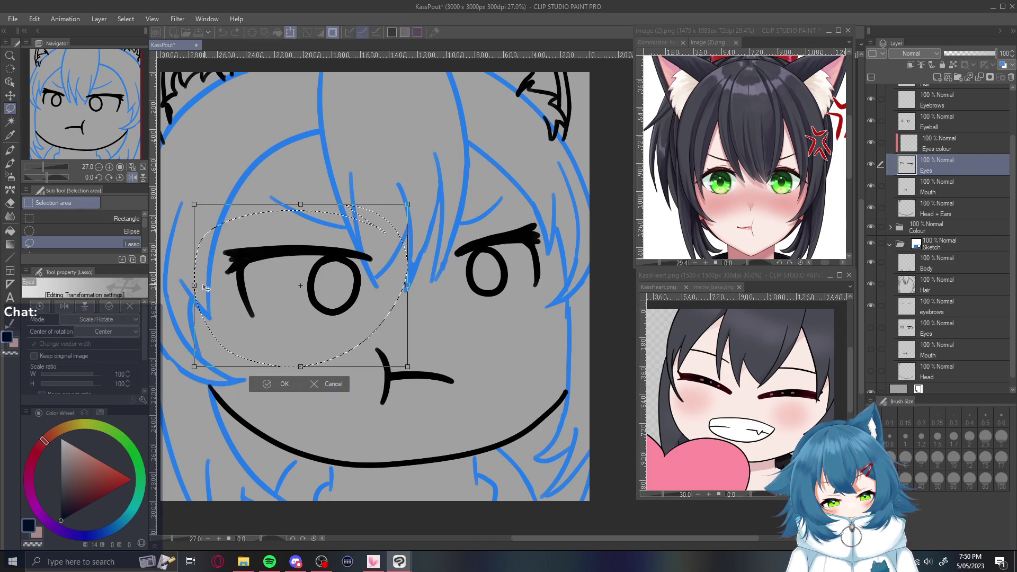
drag(192, 285, 204, 284)
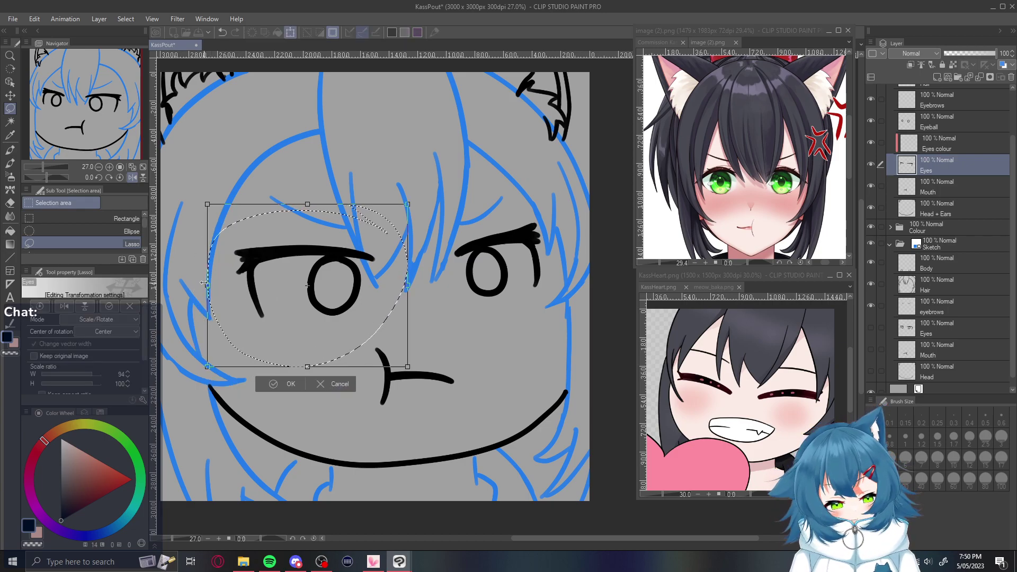
drag(382, 356, 377, 354)
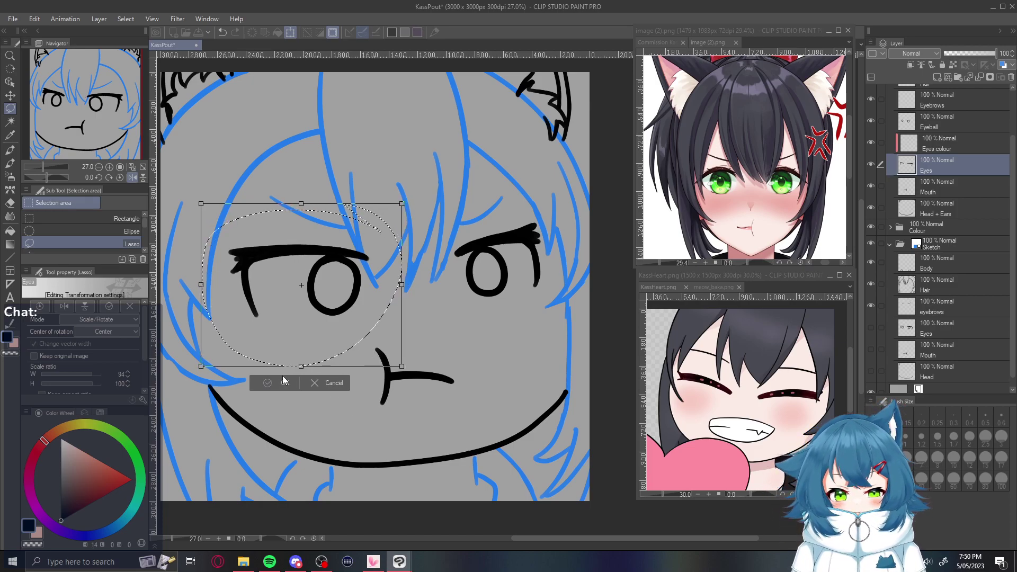
click(284, 382)
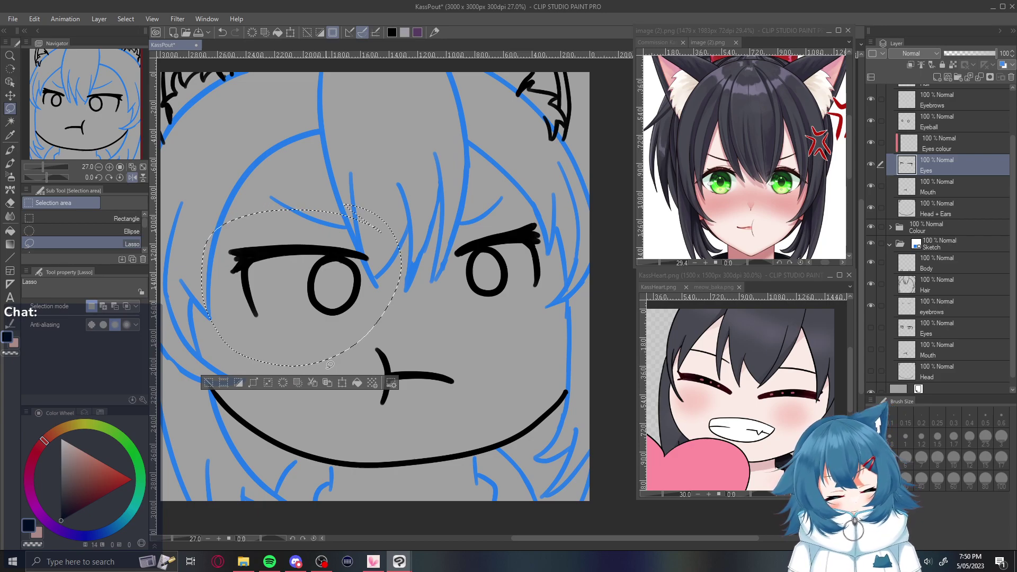
Move the left-hand iris on the Eyeball layer slightly up and outward under its upper lash, and clear the selection
click(951, 122)
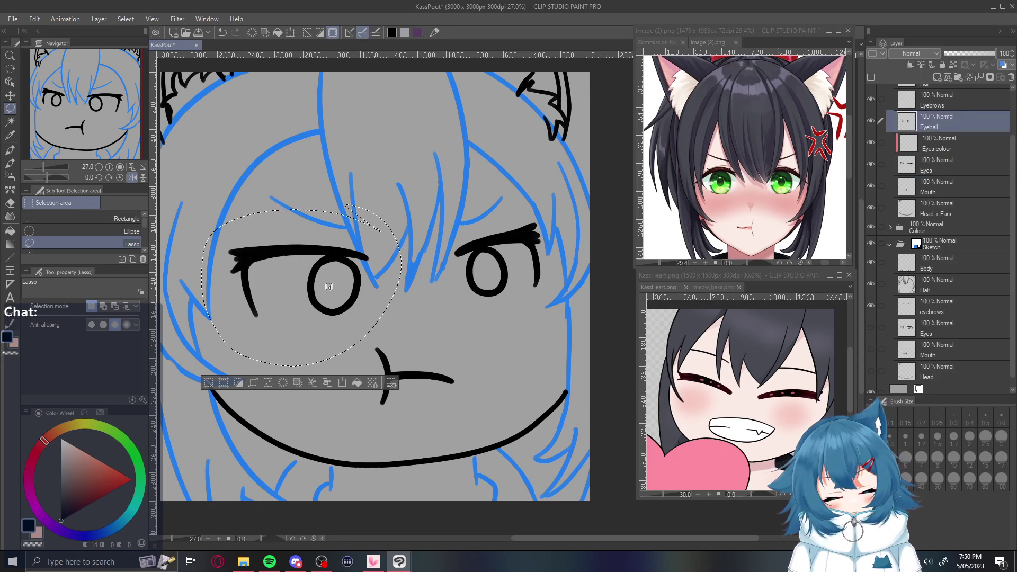
click(343, 383)
drag(350, 332, 348, 325)
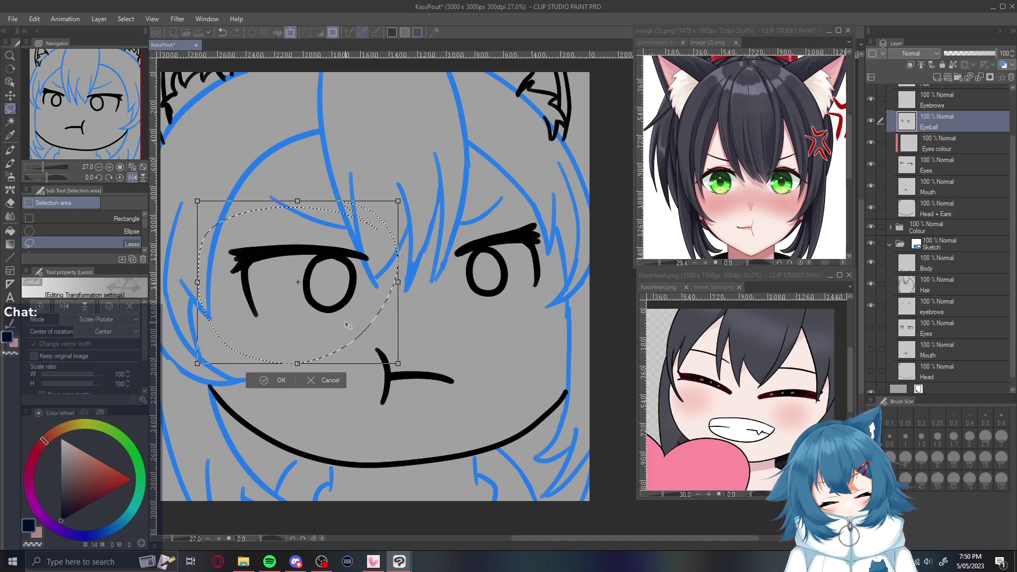
click(276, 381)
key(ctrl+d)
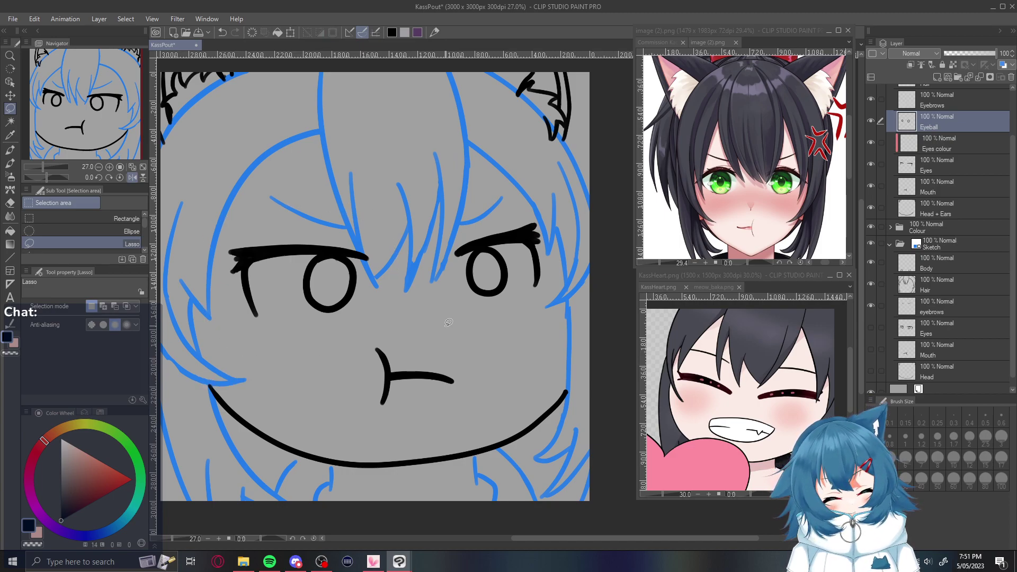
Mirror the canvas view, lasso the larger iris, tilt it slightly and squash it to 93% height
click(133, 178)
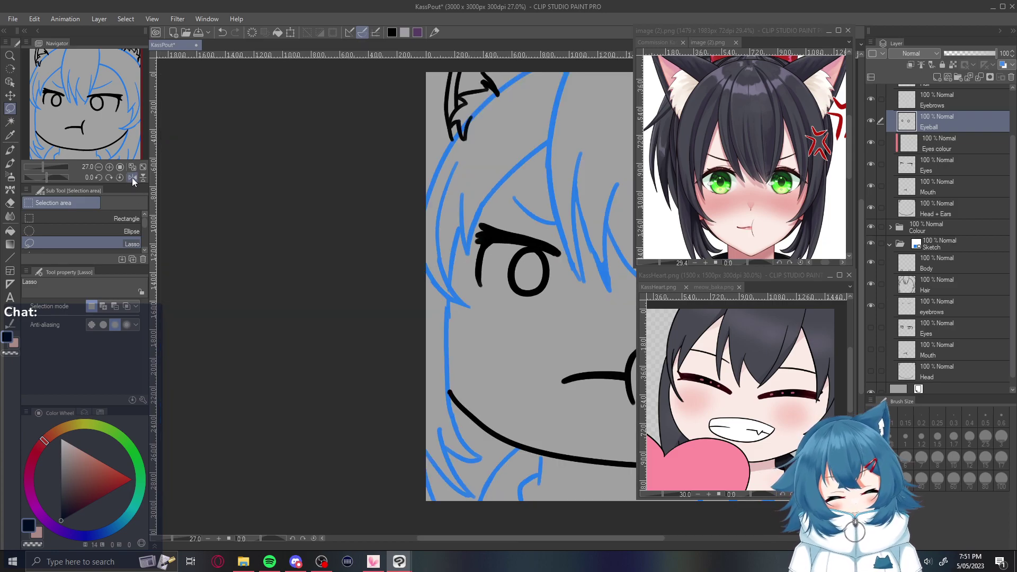
drag(571, 540, 659, 538)
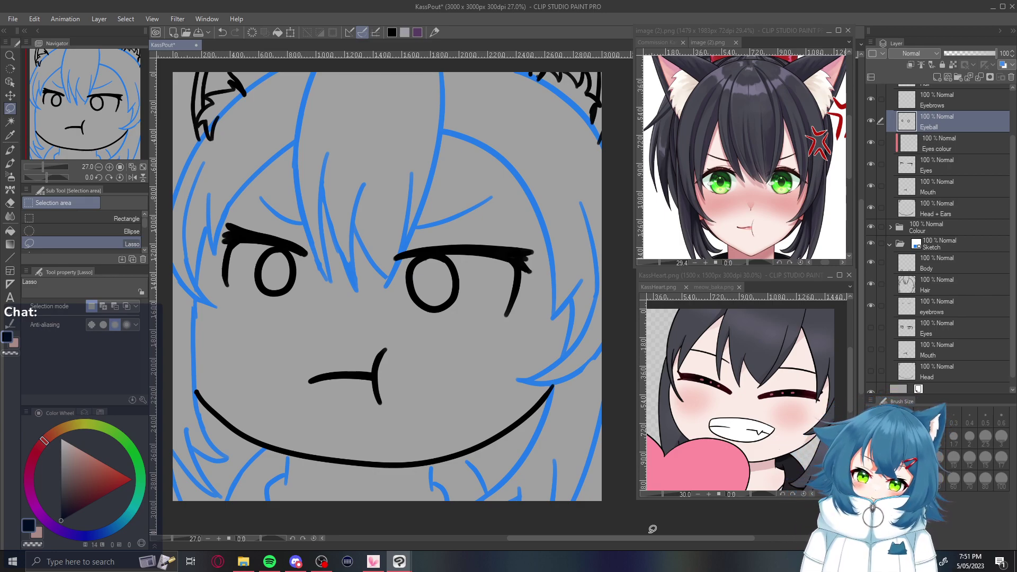
mouse_move(471, 240)
mouse_down()
mouse_move(410, 244)
mouse_move(450, 233)
mouse_up()
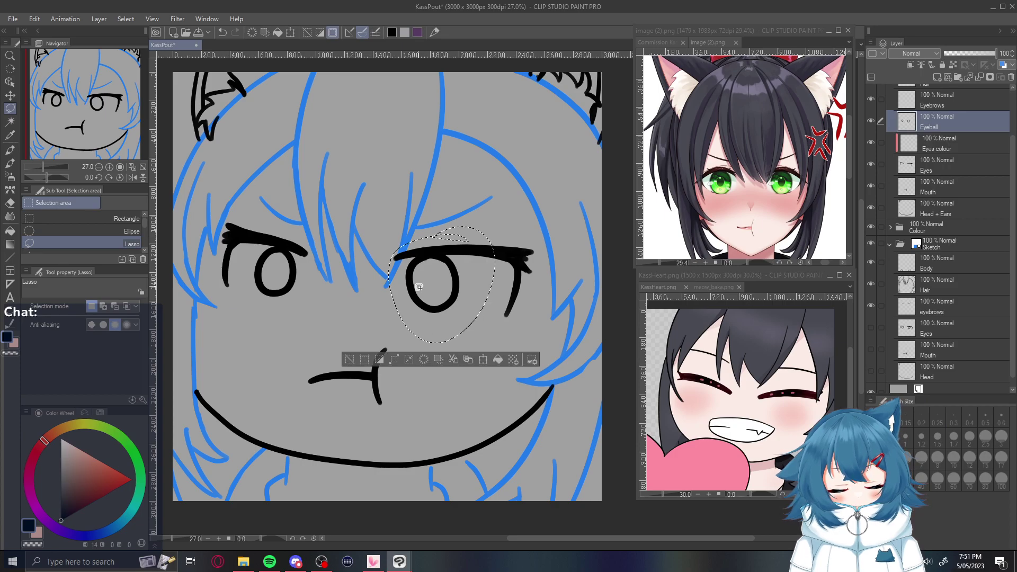
click(483, 359)
drag(496, 351, 492, 342)
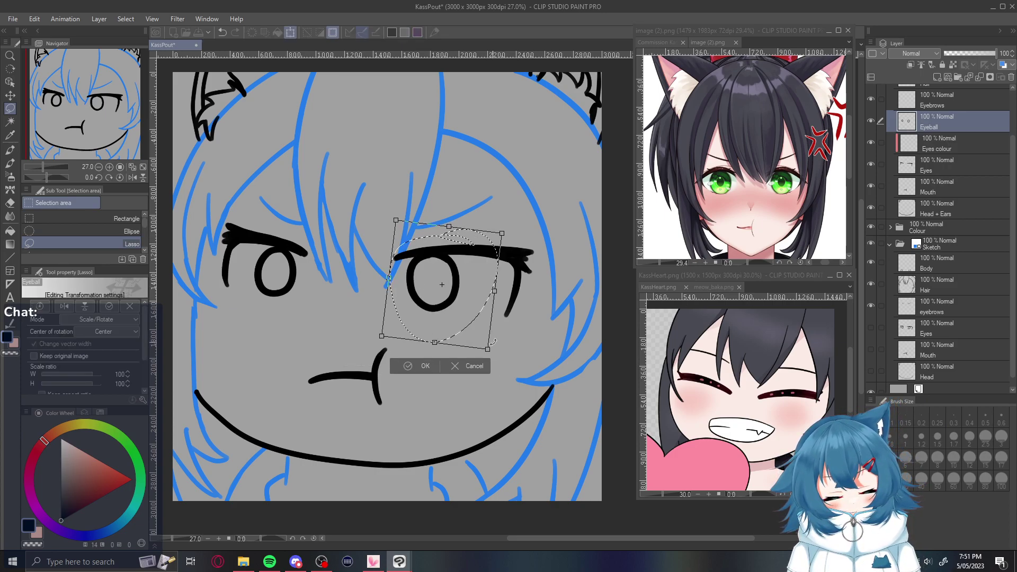
drag(397, 312, 403, 312)
drag(441, 344, 470, 341)
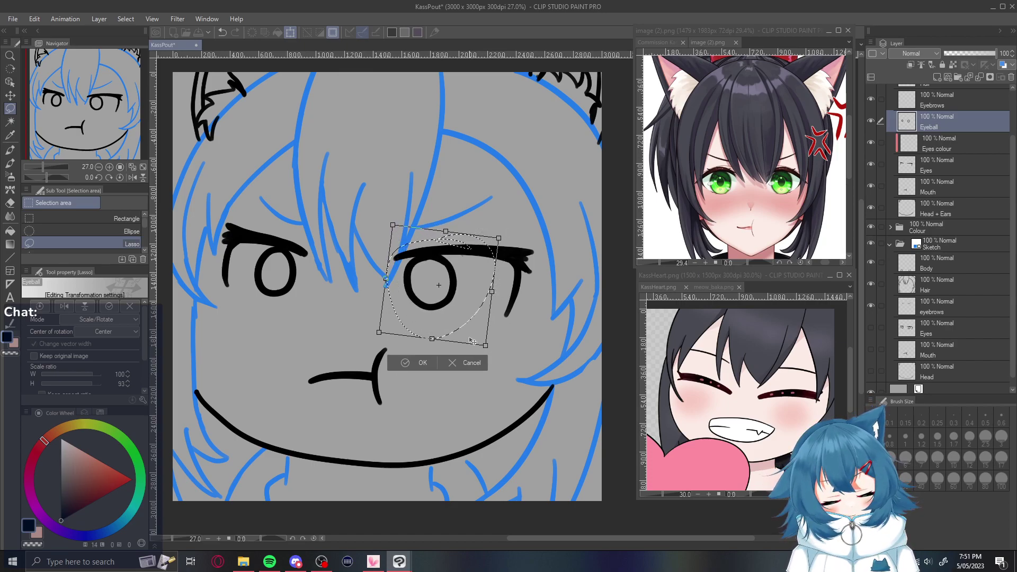
click(423, 365)
key(ctrl+d)
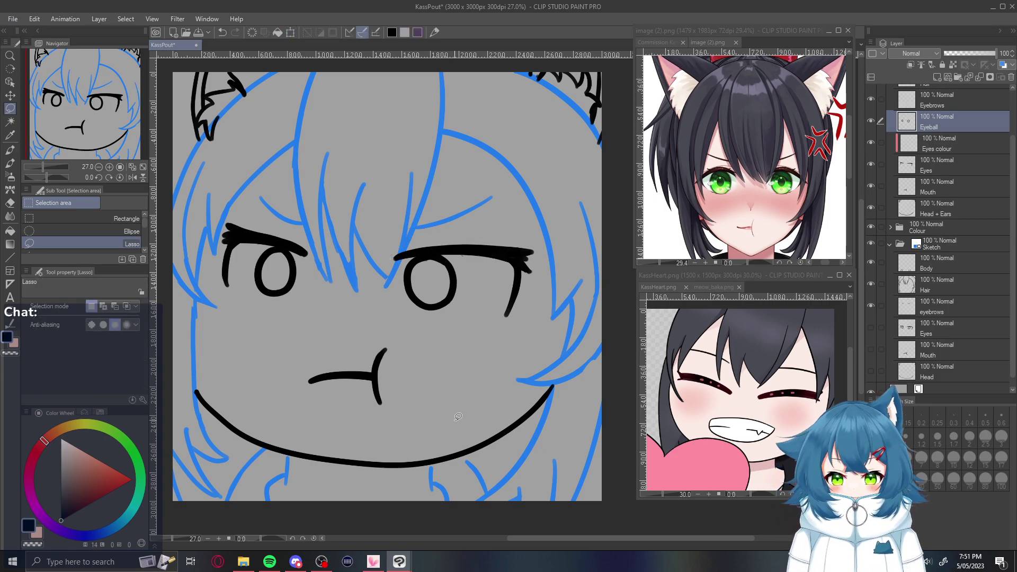
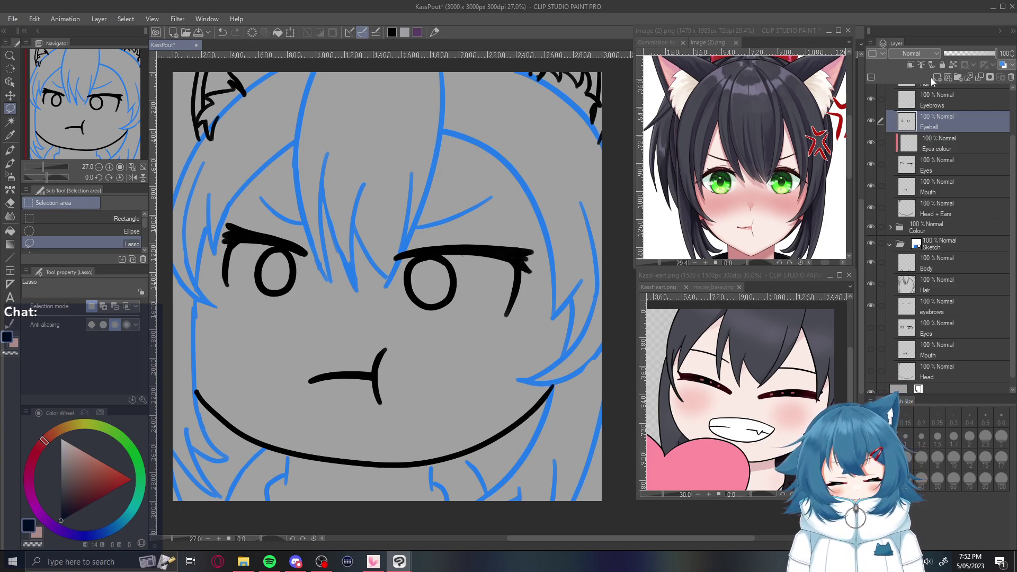
Add a new layer clipped to the Eyeball layer, and make the Eyebrows line layer active
click(936, 78)
click(910, 64)
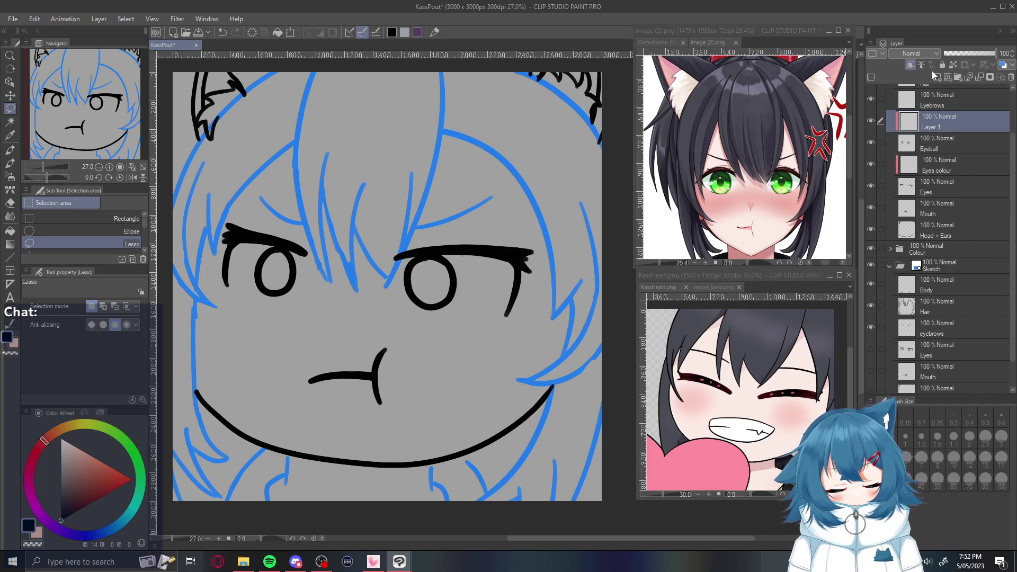
scroll(1015, 211, up, 3)
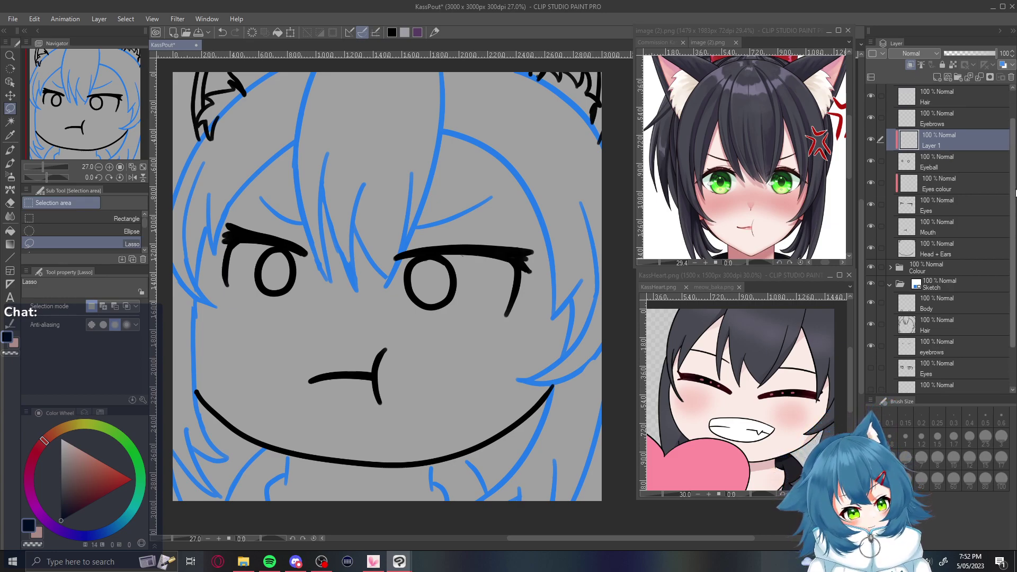
click(960, 152)
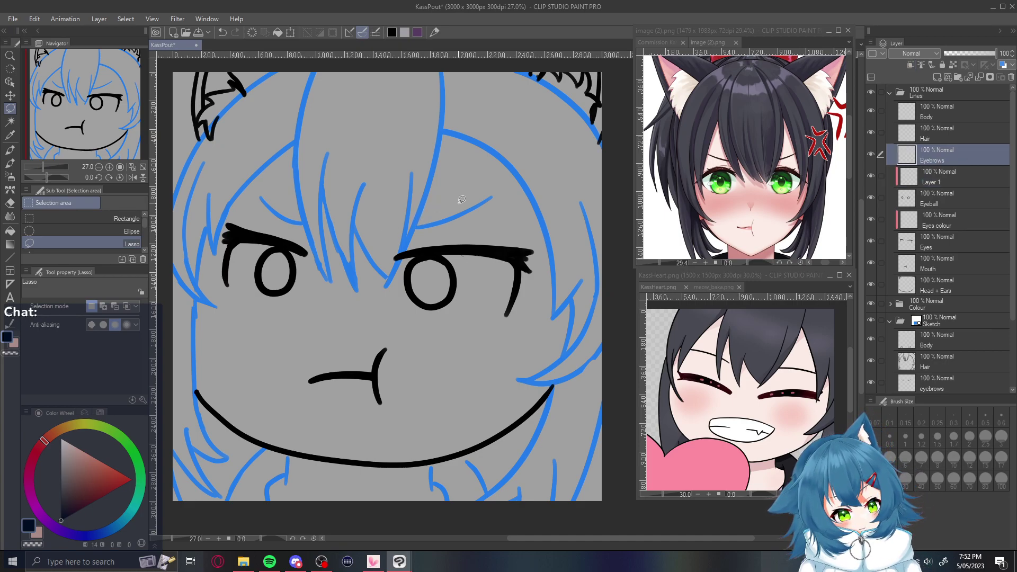
Ink the right-hand eyebrow on the Eyebrows layer with the lineart pen, redoing the stroke until it follows the blue sketch curve
key(p)
drag(416, 228, 496, 190)
key(ctrl+z)
drag(416, 228, 496, 190)
key(ctrl+z)
drag(417, 228, 496, 197)
key(ctrl+z)
drag(416, 227, 483, 191)
key(ctrl+z)
drag(419, 230, 487, 189)
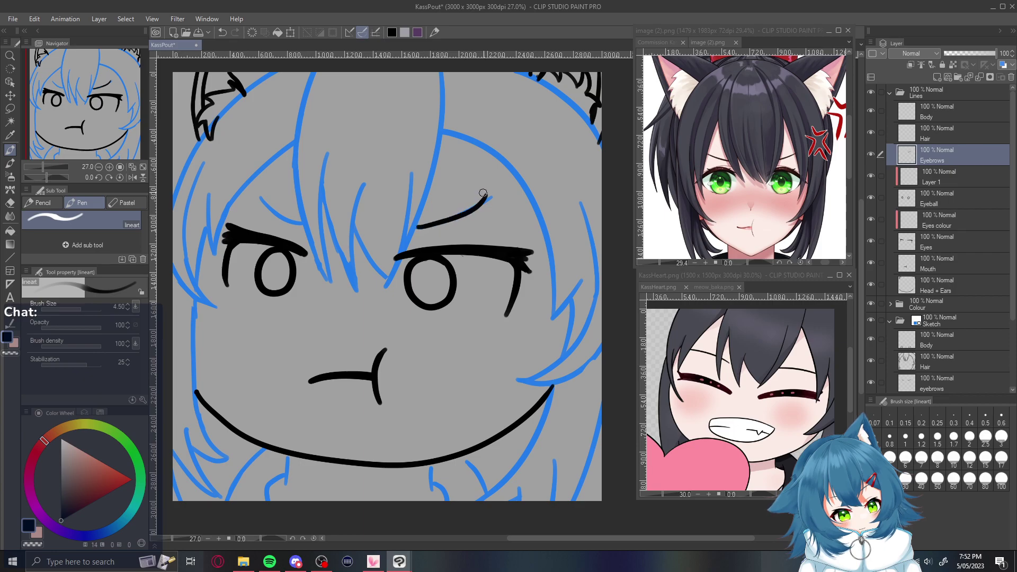
key(ctrl+z)
drag(417, 226, 488, 181)
key(ctrl+z)
drag(414, 229, 486, 191)
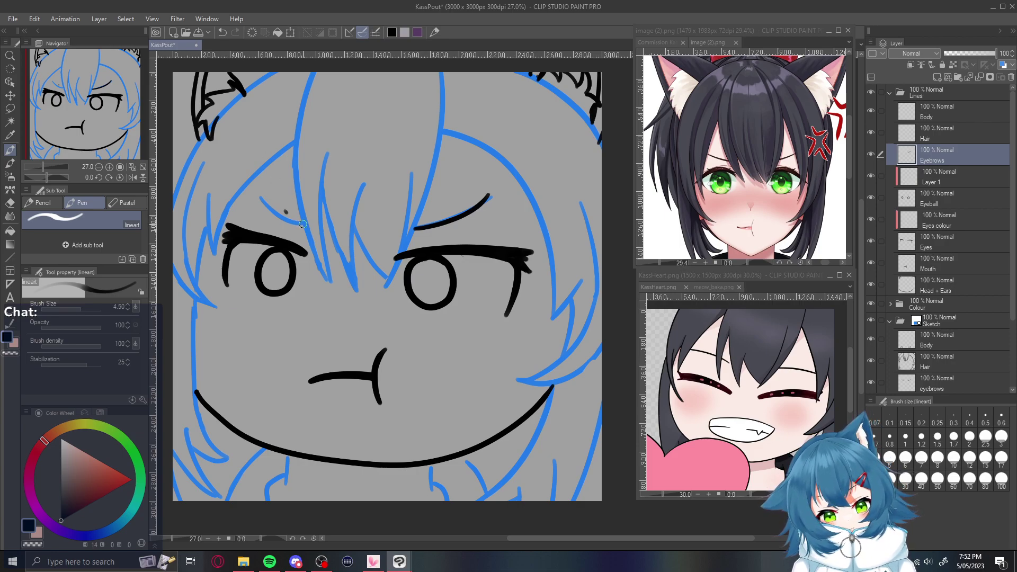
Ink the left-hand eyebrow as one curved stroke rising outward over the sketch, retrying until the curve is smooth
drag(302, 223, 257, 194)
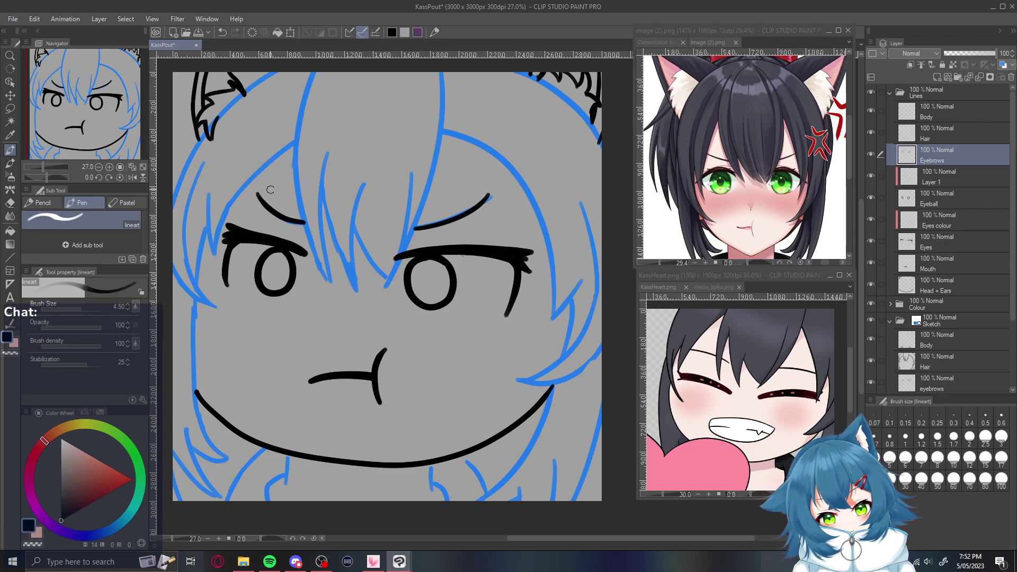
key(ctrl+z)
drag(303, 224, 271, 171)
key(ctrl+z)
drag(300, 224, 255, 185)
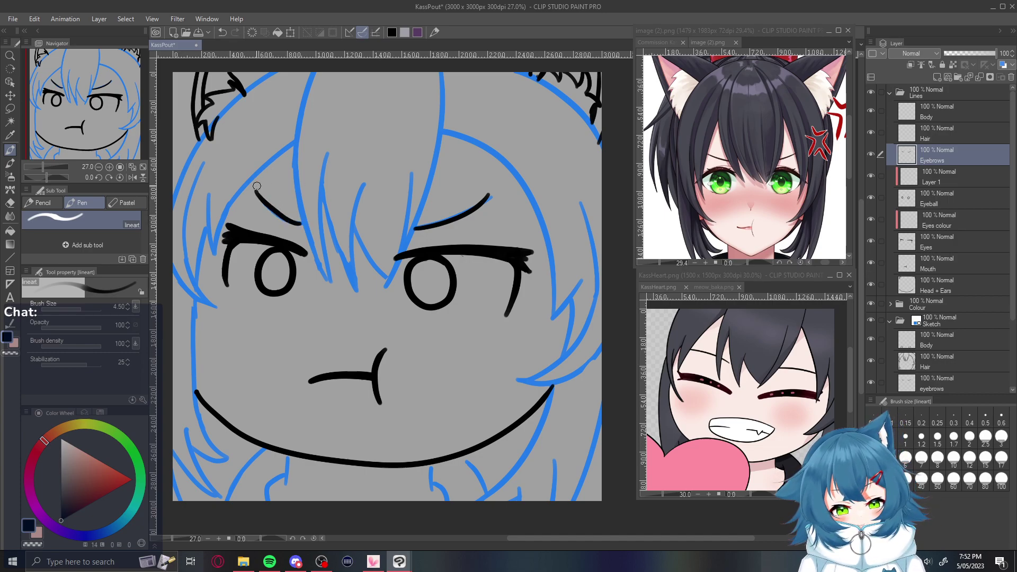
key(ctrl+z)
drag(302, 223, 259, 183)
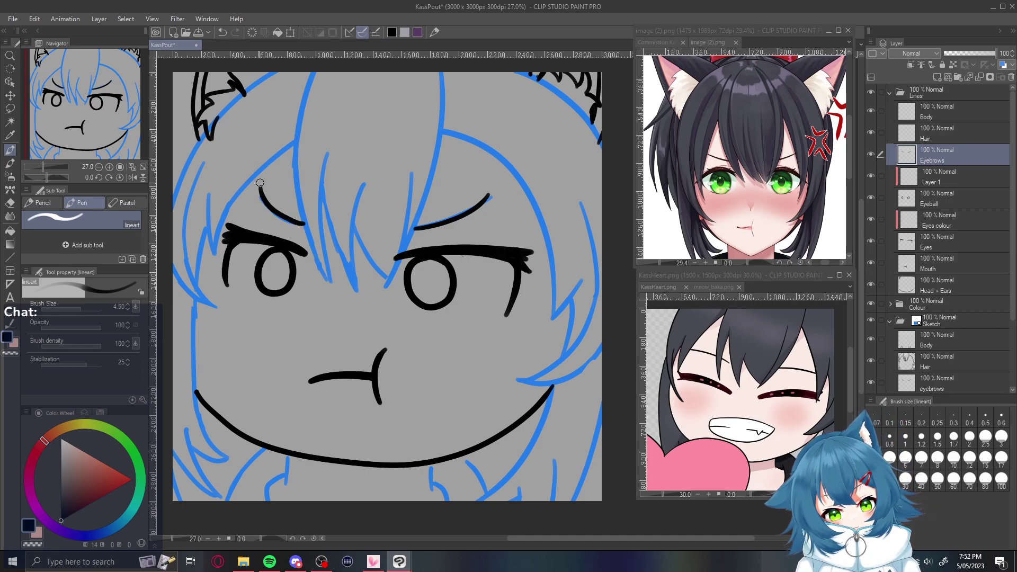
key(ctrl+z)
drag(303, 225, 259, 189)
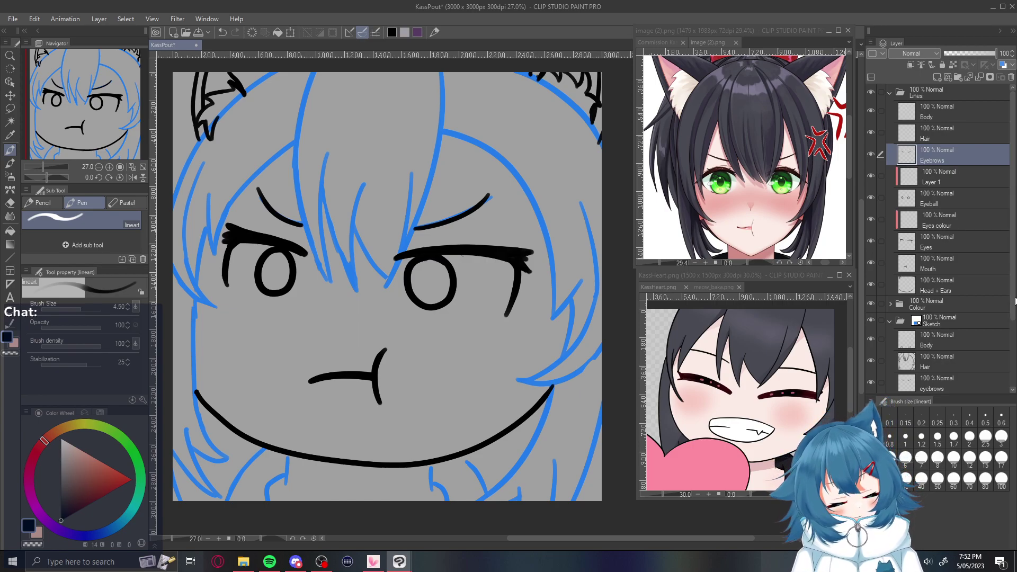
Hide the eyebrows layer in the Sketch folder and make the Hair layer in the Lines folder active
scroll(1010, 303, down, 1)
scroll(1010, 303, down, 5)
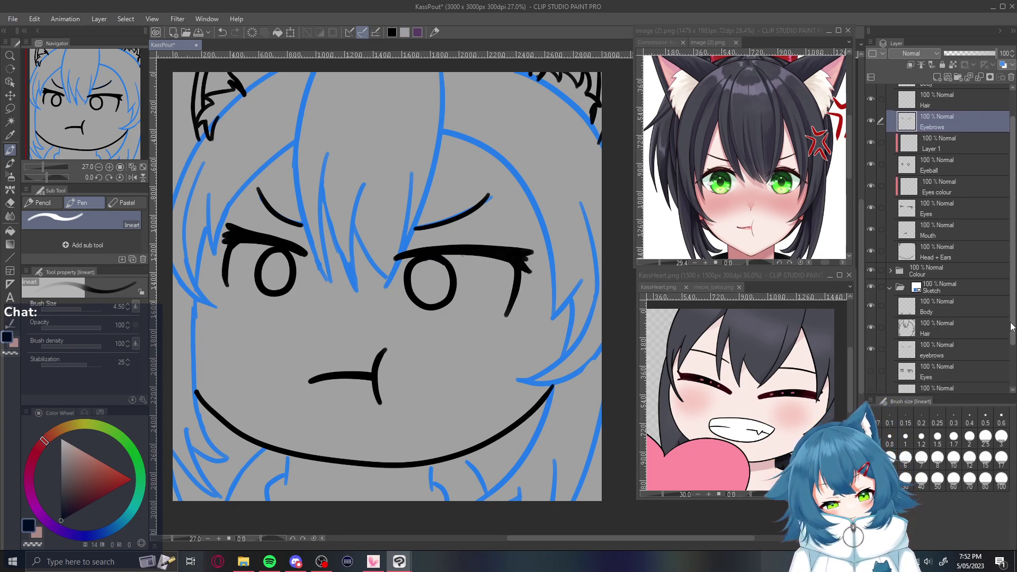
click(870, 331)
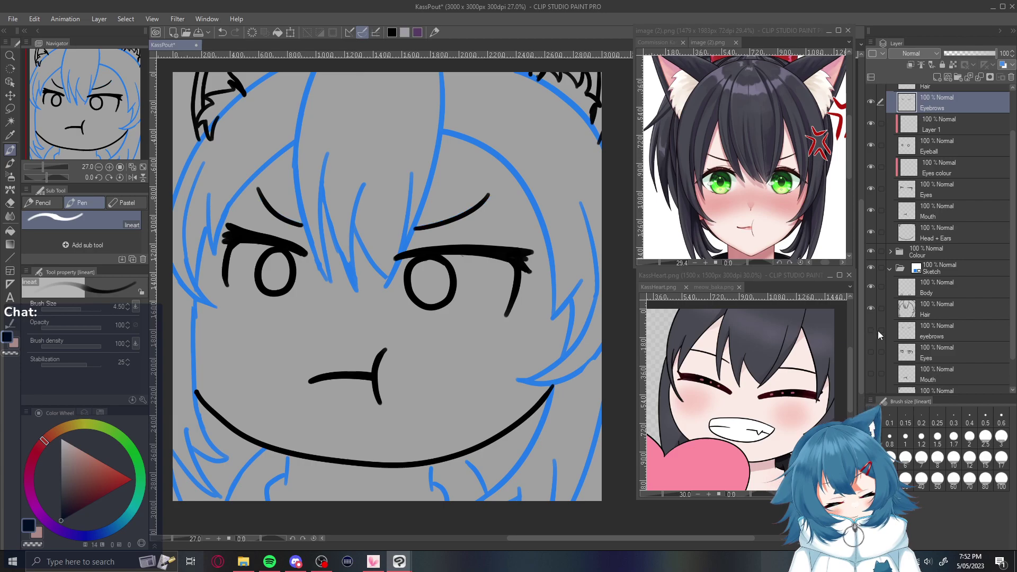
scroll(1012, 286, up, 5)
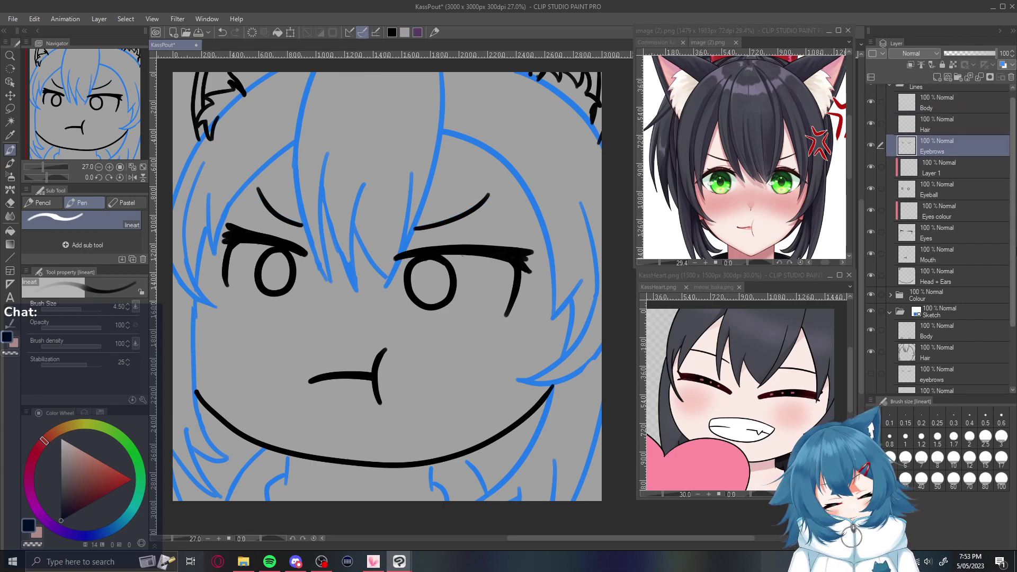
click(940, 137)
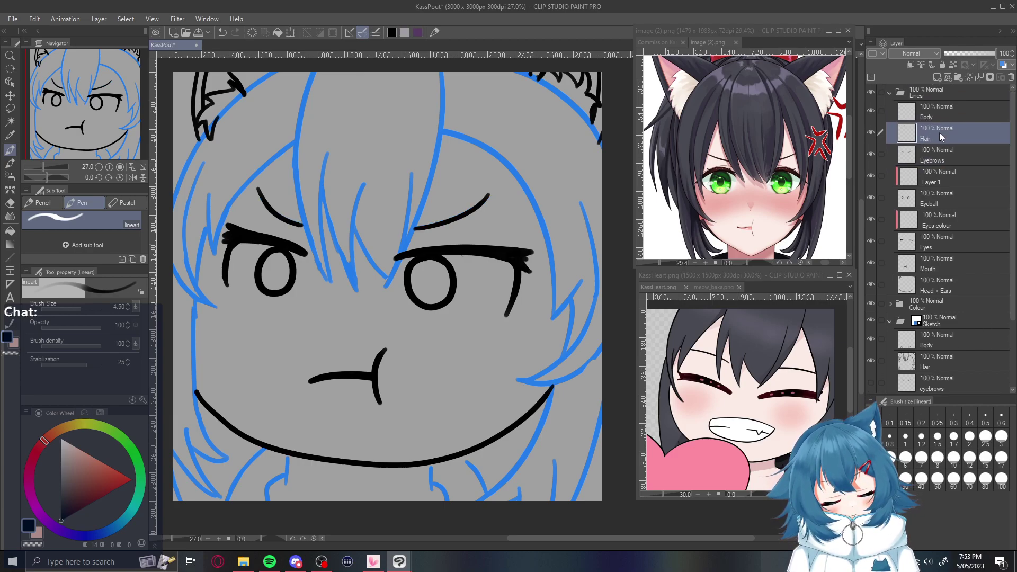
Ink the left-hand edge of the central fringe lock in one long stroke from its tip beside the eye up past the canvas top
mouse_move(325, 279)
mouse_down()
mouse_move(296, 197)
mouse_move(289, 90)
mouse_up()
key(ctrl+z)
drag(327, 283, 300, 72)
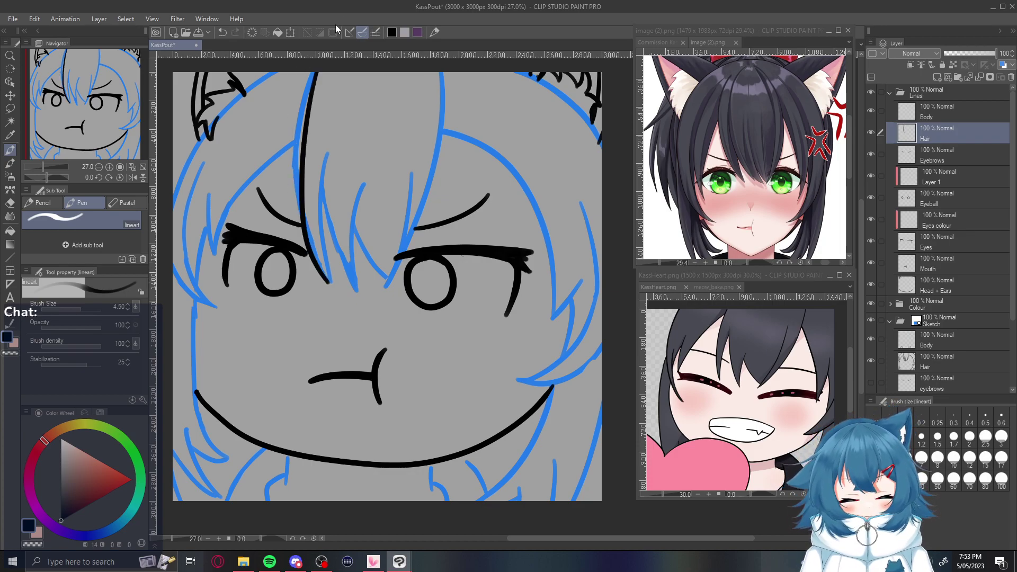
key(ctrl+z)
mouse_move(328, 281)
mouse_down()
mouse_move(303, 216)
mouse_move(366, 12)
mouse_up()
key(ctrl+z)
mouse_move(328, 284)
mouse_down()
mouse_move(319, 272)
mouse_move(365, 7)
mouse_up()
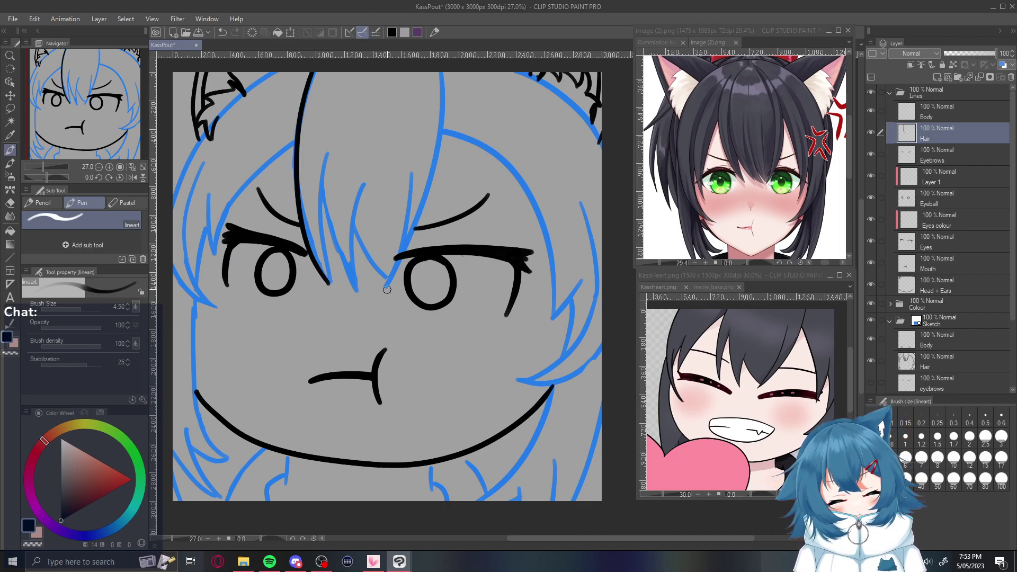
Ink the right-hand edge of the central fringe lock from its tip up to the canvas top, redoing the stroke until it fits the sketch
drag(386, 287, 455, 69)
key(ctrl+z)
mouse_move(385, 287)
mouse_down()
mouse_move(408, 227)
mouse_move(430, 72)
mouse_up()
key(ctrl+z)
mouse_move(386, 285)
mouse_down()
mouse_move(452, 72)
mouse_move(400, 253)
mouse_up()
key(ctrl+z)
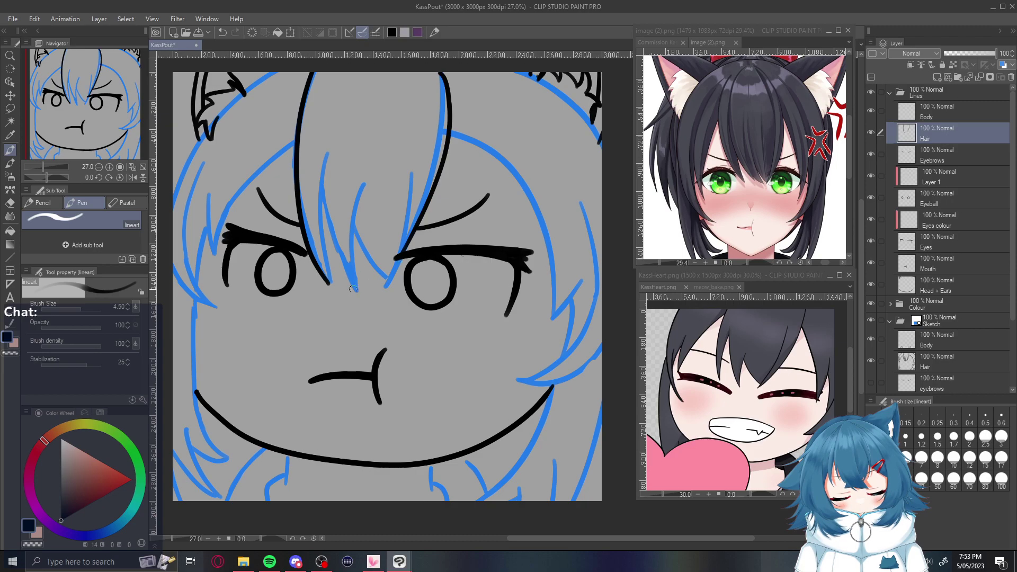
key(ctrl+z)
drag(383, 289, 430, 72)
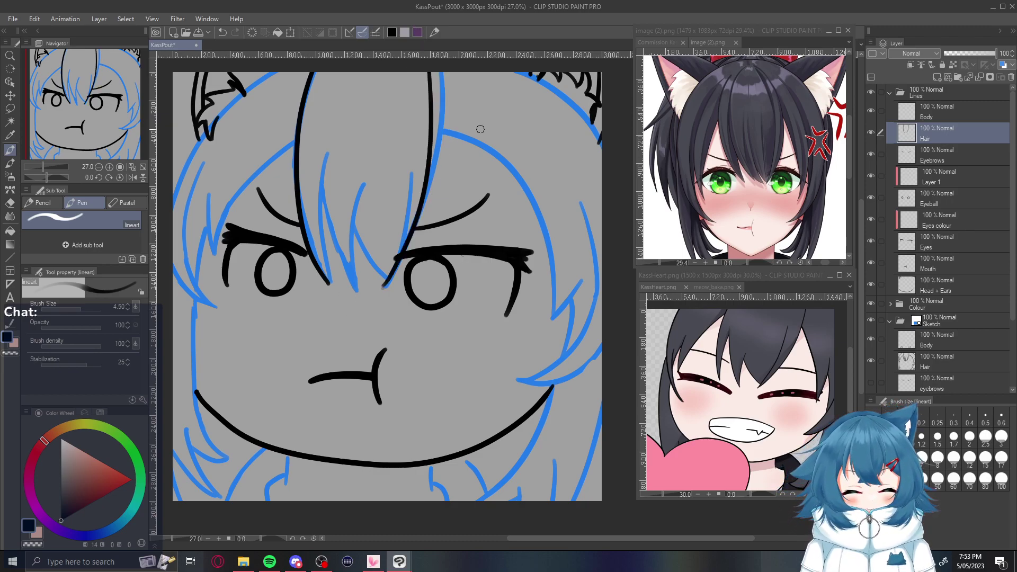
key(ctrl+z)
drag(382, 288, 456, 100)
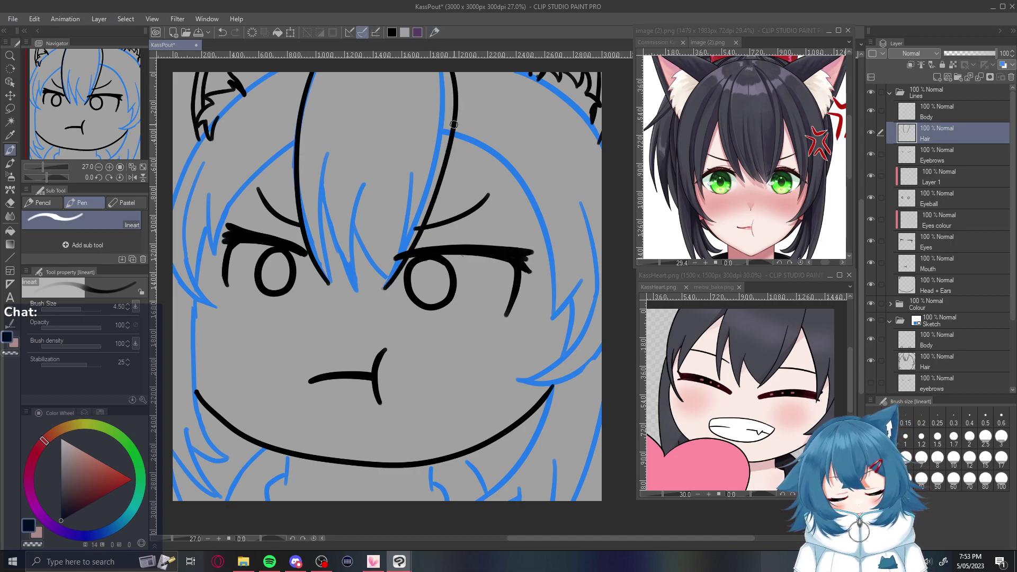
key(ctrl+z)
drag(383, 288, 448, 72)
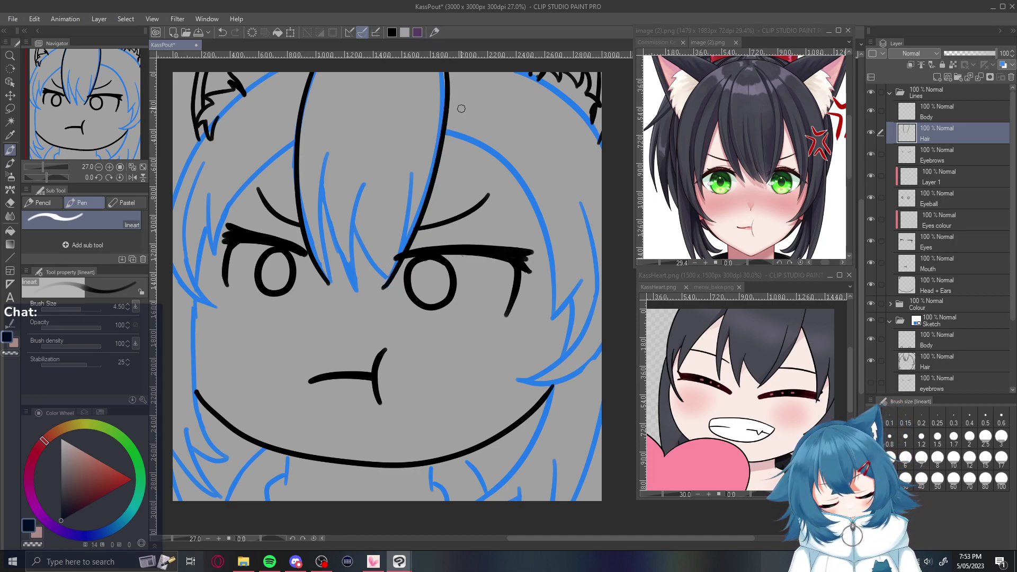
Ink a long inner strand line rising from the right-hand fringe tip and a short curve closing that spike's inner edge
drag(383, 286, 412, 143)
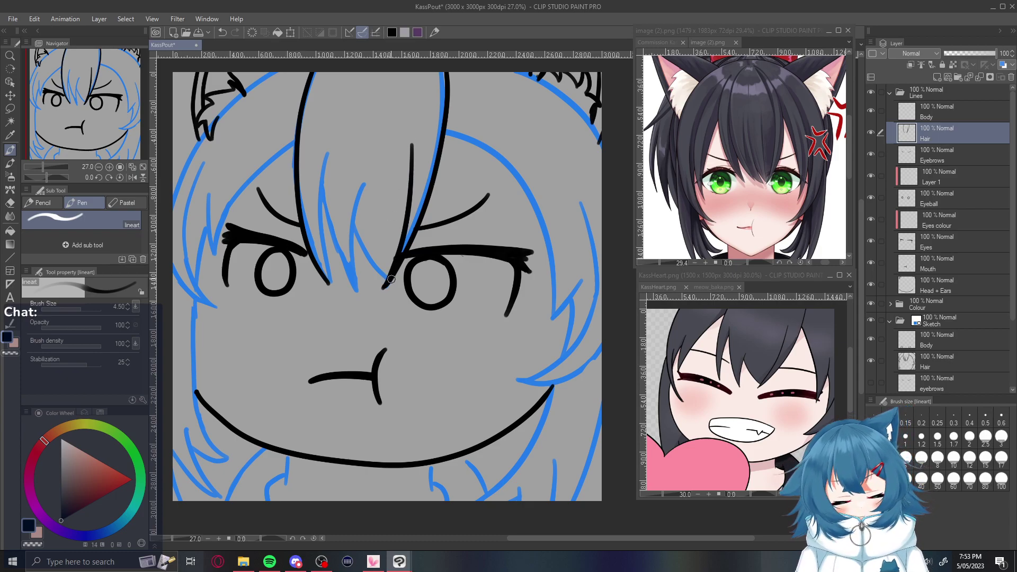
mouse_move(388, 277)
mouse_down()
mouse_move(361, 189)
mouse_move(396, 278)
mouse_up()
key(ctrl+z)
key(ctrl+z)
drag(352, 213, 398, 279)
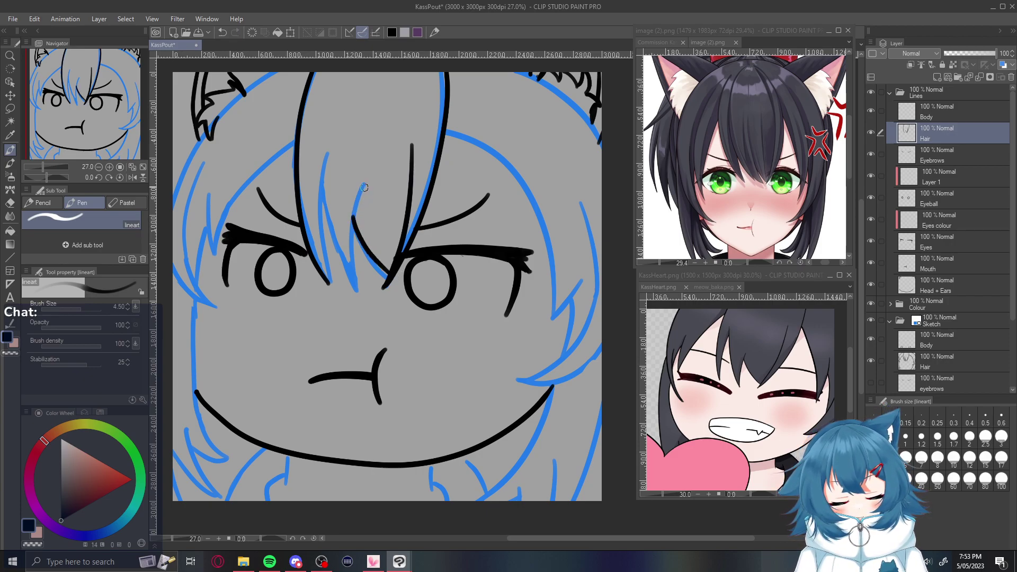
Ink the right-hand edge of the fringe's middle spike from its tip up into the forehead hair, retrying until the curve fits
drag(364, 184, 357, 285)
key(ctrl+z)
drag(364, 183, 358, 295)
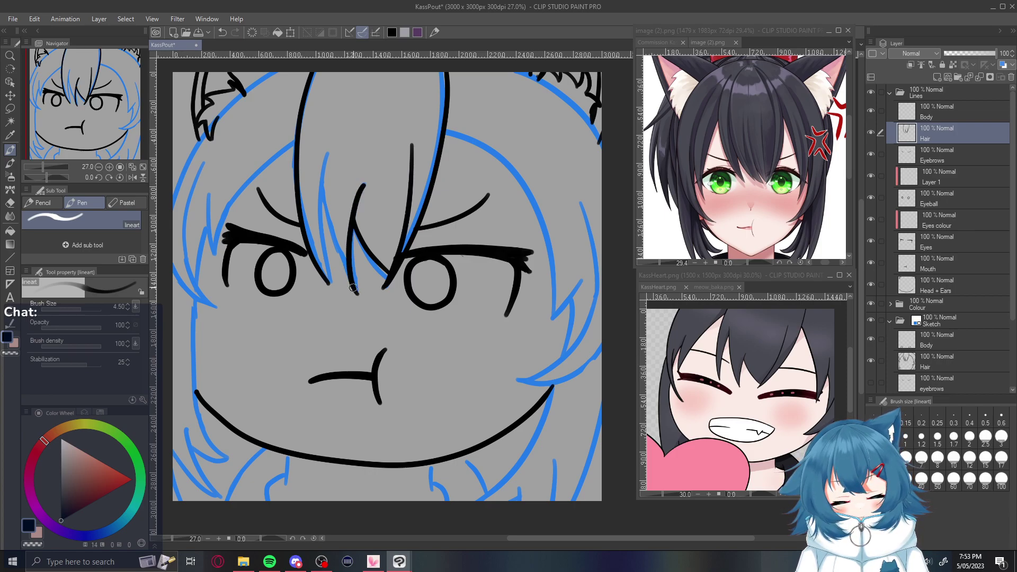
key(ctrl+z)
drag(357, 290, 367, 152)
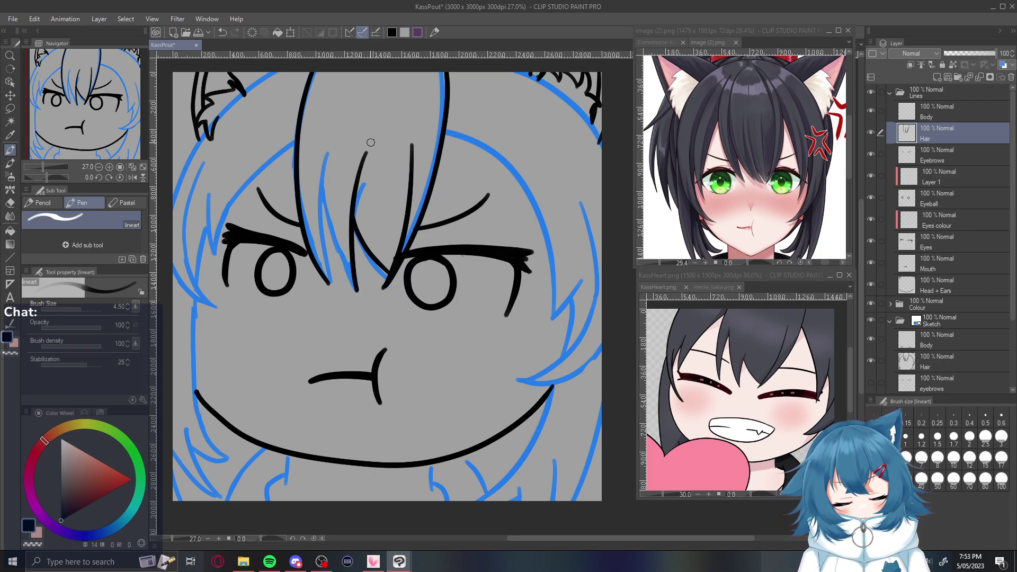
key(ctrl+z)
drag(356, 290, 373, 167)
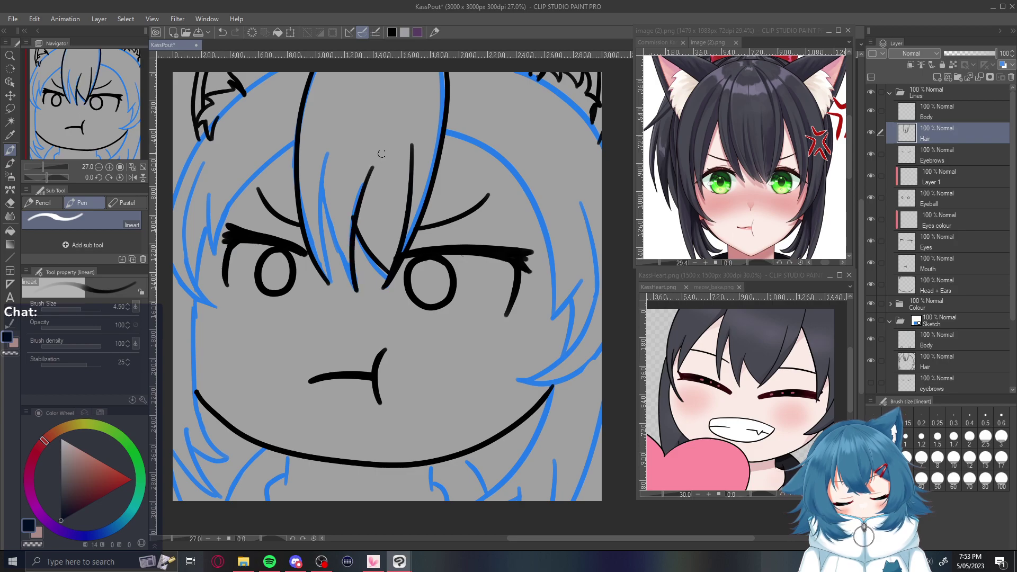
key(ctrl+z)
drag(355, 289, 362, 191)
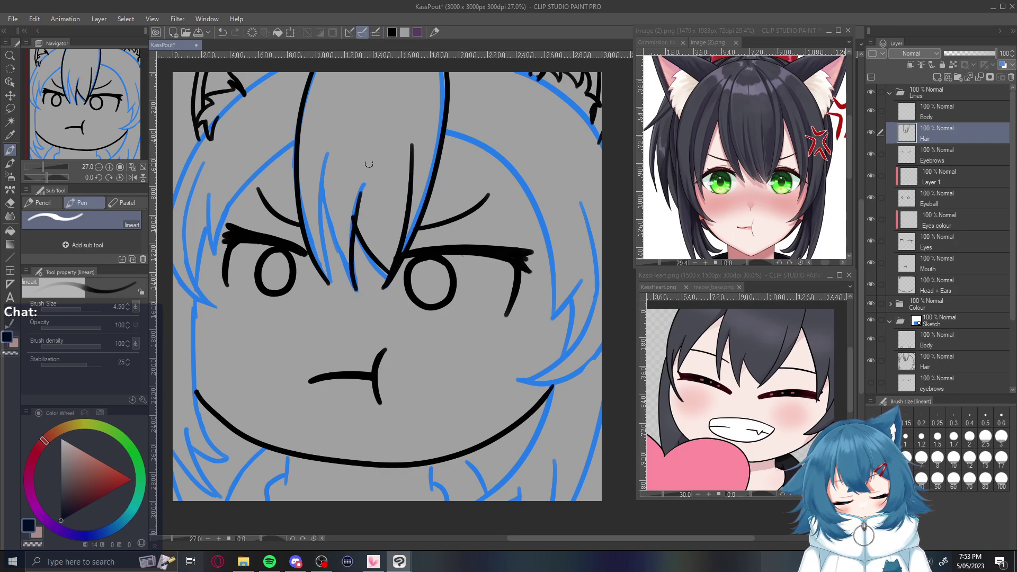
key(ctrl+z)
drag(356, 290, 370, 171)
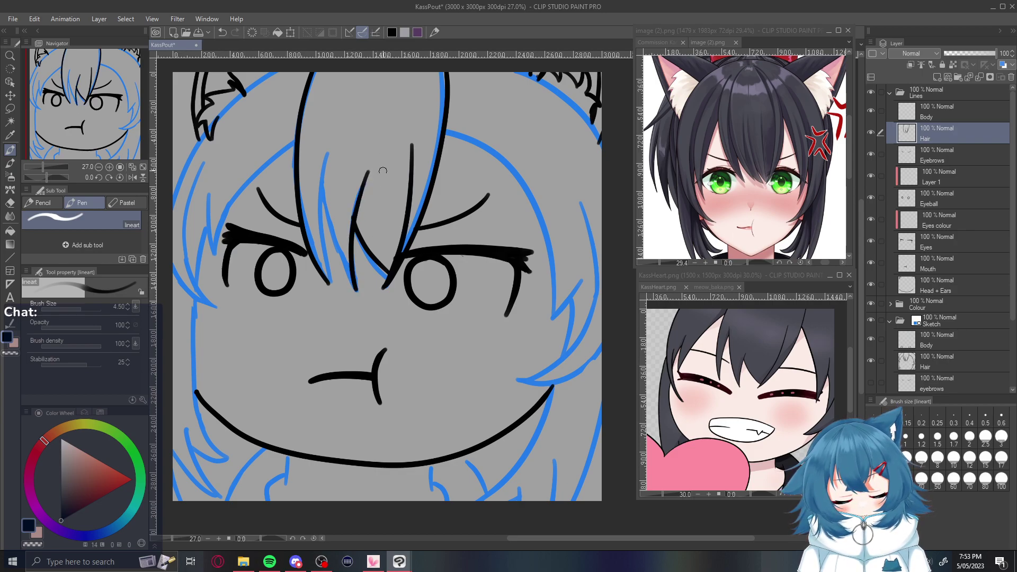
Ink the middle spike's left-hand edge and the inner strand line rising from the left-hand fringe tip
drag(357, 287, 326, 166)
key(ctrl+z)
mouse_move(356, 289)
mouse_down()
mouse_move(326, 168)
mouse_move(329, 276)
mouse_move(326, 167)
mouse_up()
key(ctrl+z)
key(ctrl+z)
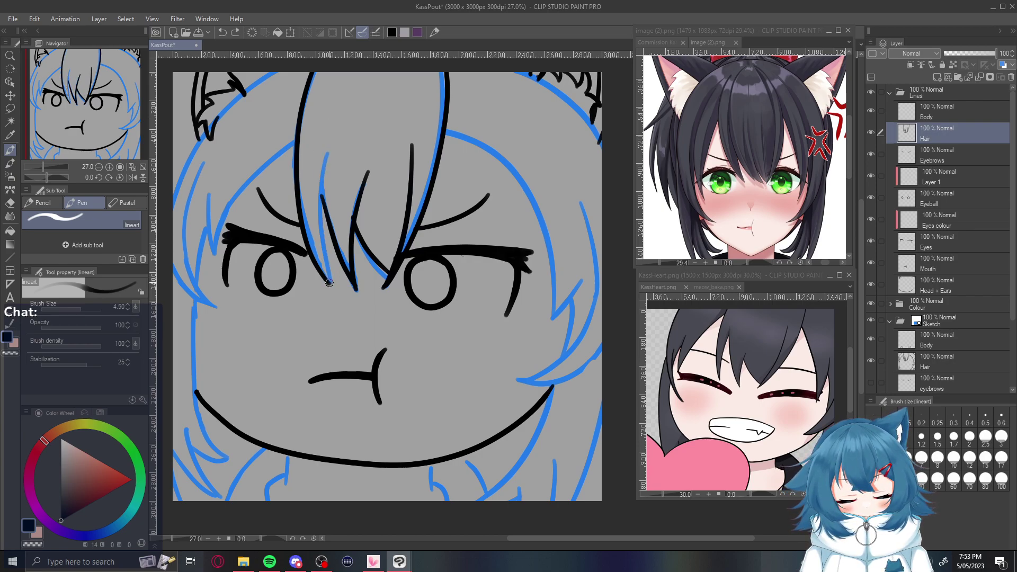
drag(329, 286, 335, 133)
key(ctrl+z)
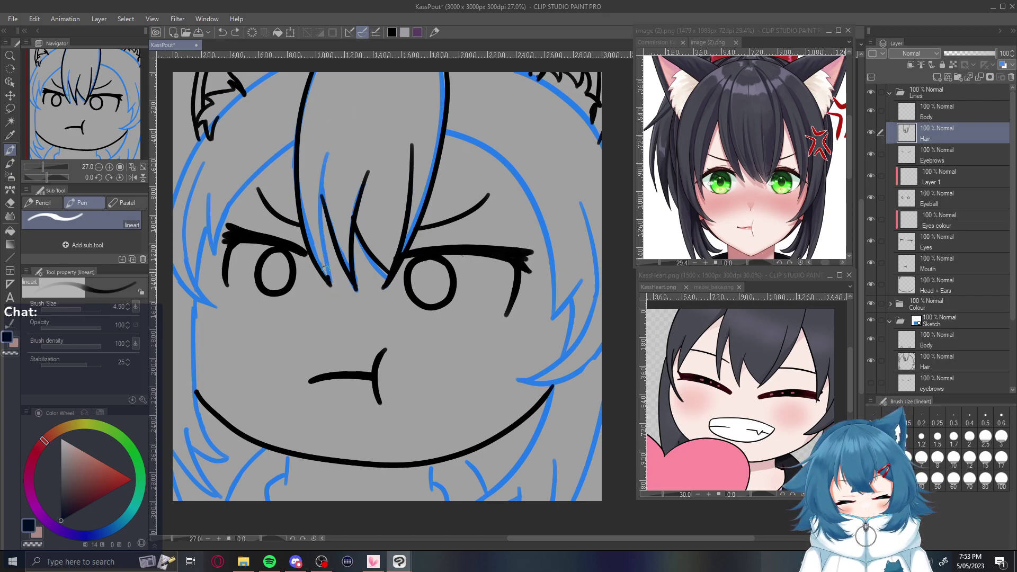
drag(329, 281, 327, 135)
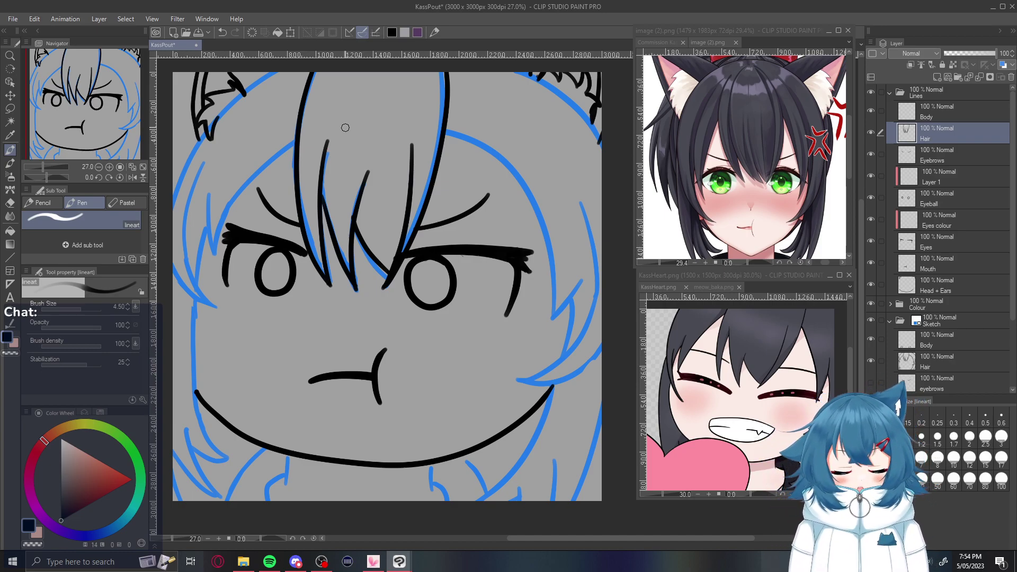
Ink the curved upper edge of the left-hand side bangs from the central lock down to the tip beside the eye
drag(215, 255, 278, 143)
key(ctrl+z)
mouse_move(212, 254)
mouse_down()
mouse_move(305, 145)
mouse_move(254, 180)
mouse_move(214, 253)
mouse_up()
key(ctrl+z)
key(ctrl+z)
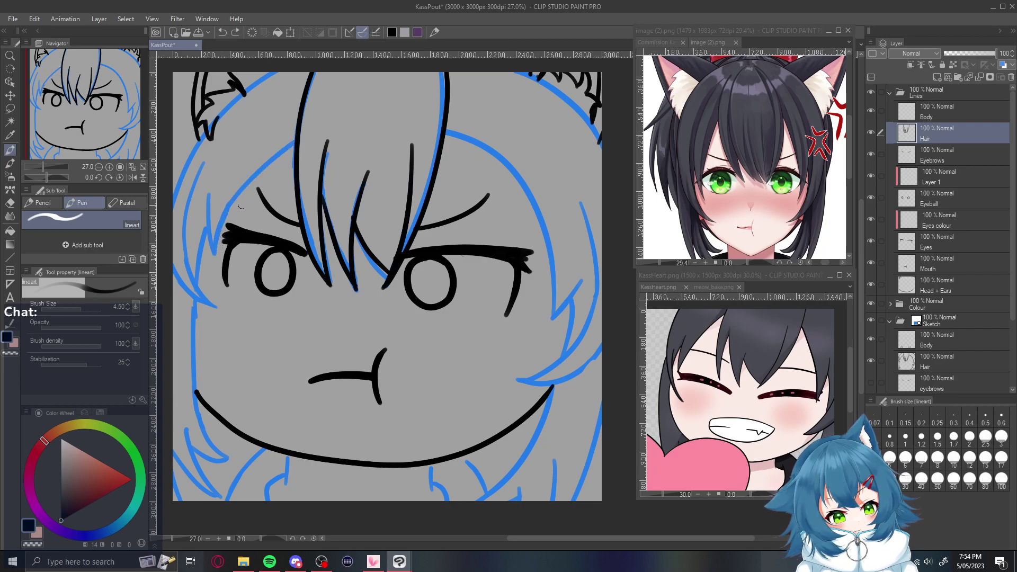
mouse_move(291, 142)
mouse_down()
mouse_move(253, 180)
mouse_move(214, 253)
mouse_move(242, 187)
mouse_move(305, 136)
mouse_up()
key(ctrl+z)
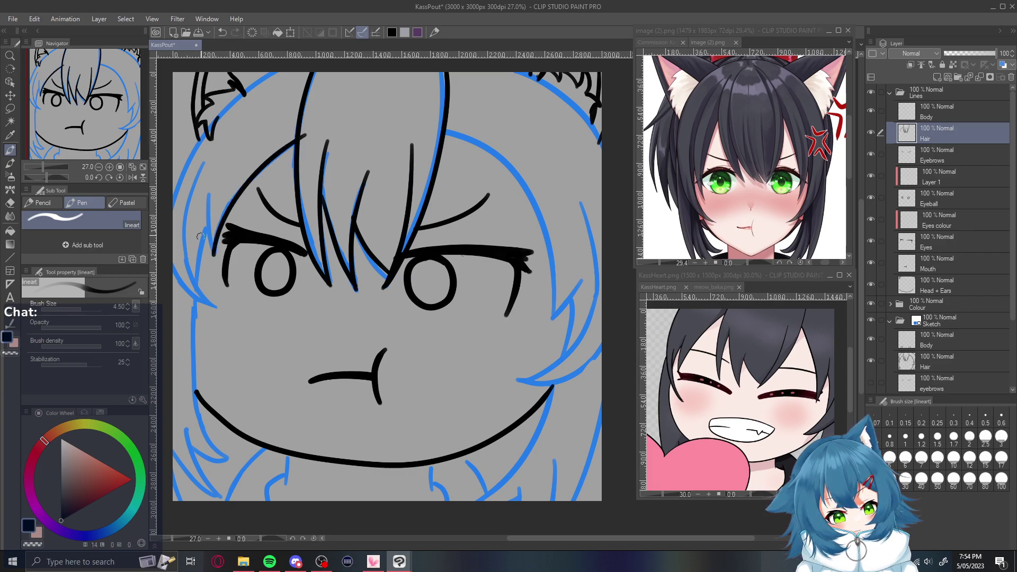
Ink the strand line rising from the left-hand side bang's tip and the short edge of the neighbouring spike below it
drag(212, 252, 211, 186)
key(ctrl+z)
drag(212, 254, 212, 185)
key(ctrl+z)
drag(214, 256, 203, 178)
key(ctrl+z)
drag(214, 256, 211, 180)
drag(207, 233, 197, 274)
key(ctrl+z)
drag(206, 228, 199, 281)
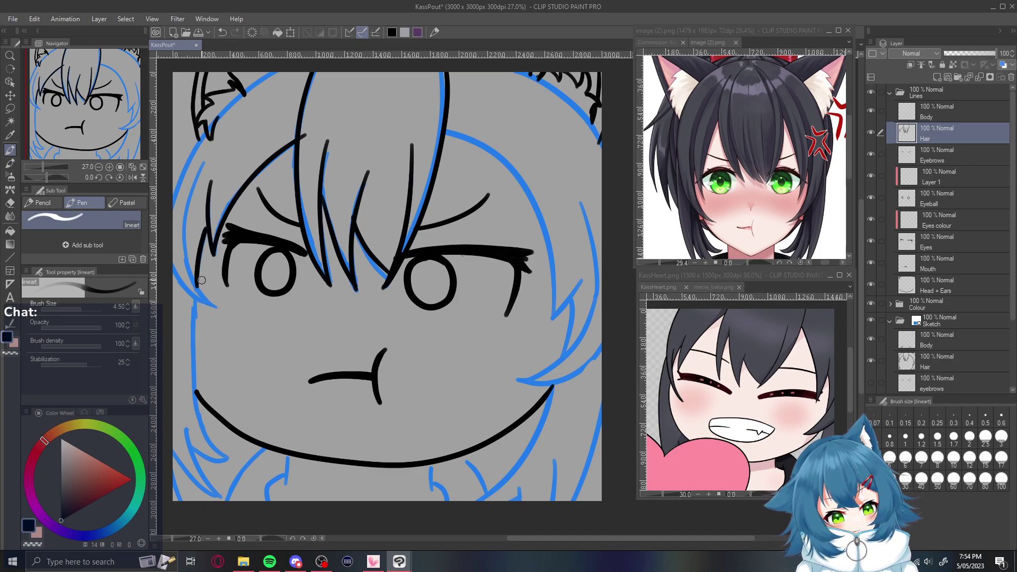
Ink the outer left-hand side lock with a long inner strand and a lower edge curving from its pointed tip to the canvas edge
mouse_move(204, 159)
mouse_down()
mouse_move(191, 187)
mouse_move(214, 300)
mouse_up()
key(ctrl+z)
mouse_move(203, 161)
mouse_down()
mouse_move(189, 239)
mouse_move(218, 313)
mouse_move(182, 261)
mouse_up()
key(ctrl+z)
drag(216, 310, 168, 255)
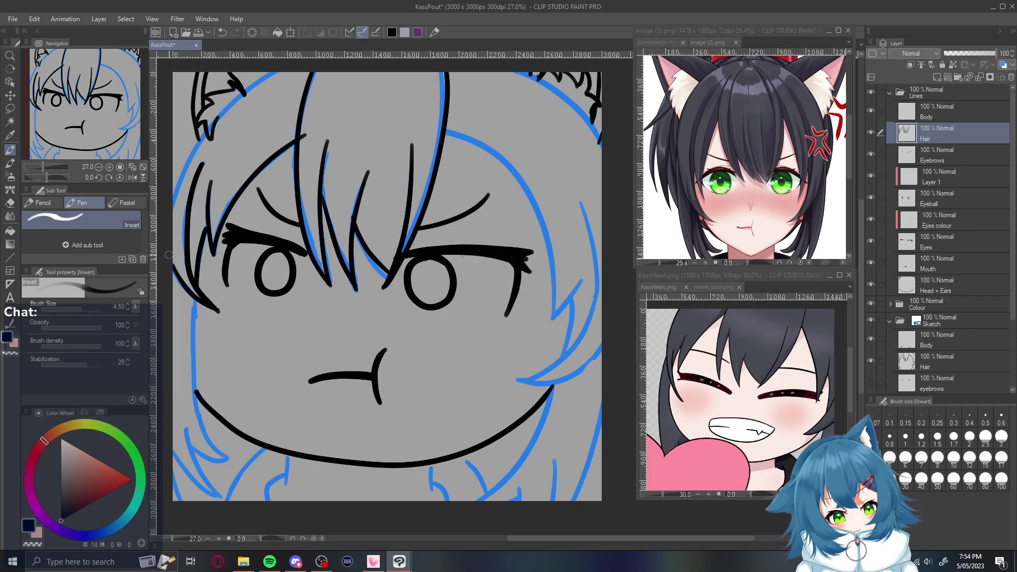
key(ctrl+z)
drag(217, 312, 173, 271)
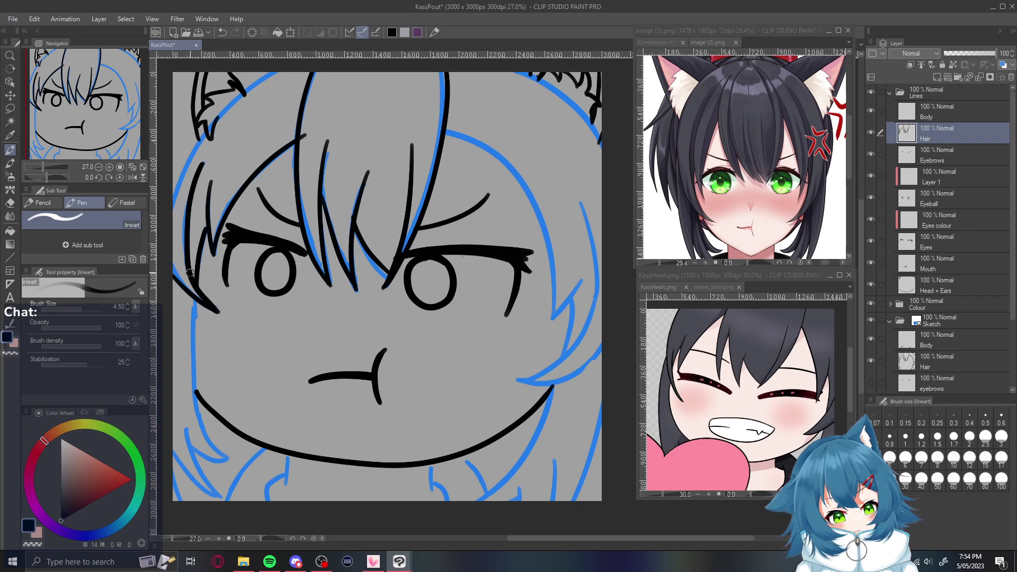
key(ctrl+z)
mouse_move(218, 312)
mouse_down()
mouse_move(182, 286)
mouse_move(173, 258)
mouse_up()
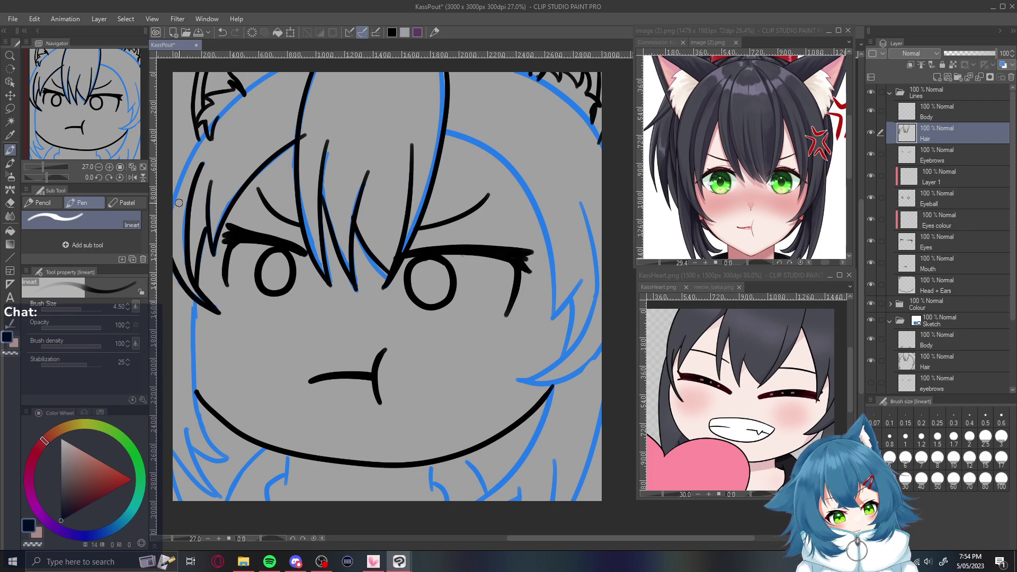
Ink the left-hand outer outline of the hair from the canvas edge up past the cat ear to the canvas top
drag(172, 207, 210, 127)
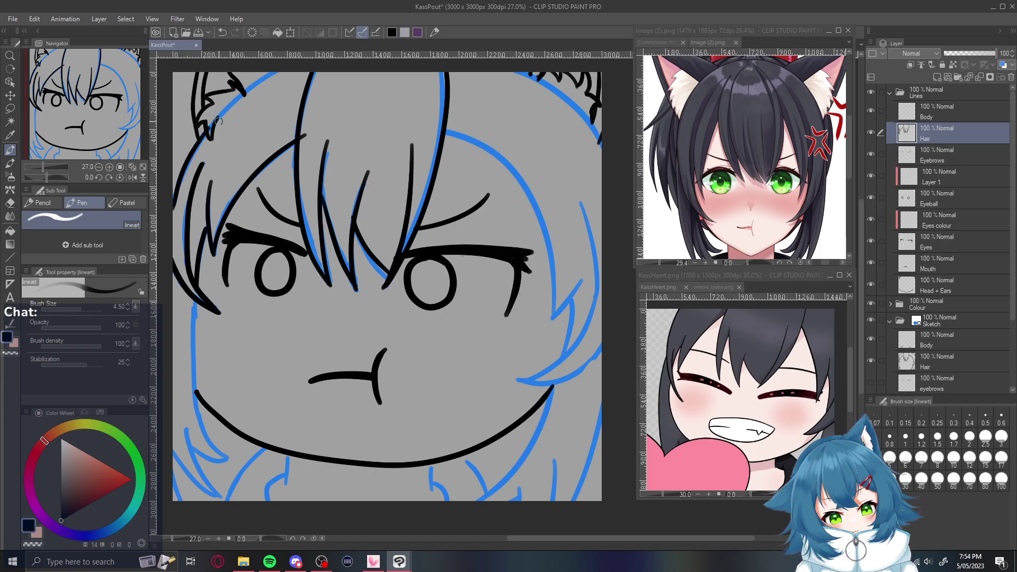
key(ctrl+z)
drag(174, 209, 210, 127)
key(ctrl+z)
mouse_move(170, 210)
mouse_down()
mouse_move(210, 129)
mouse_move(276, 71)
mouse_up()
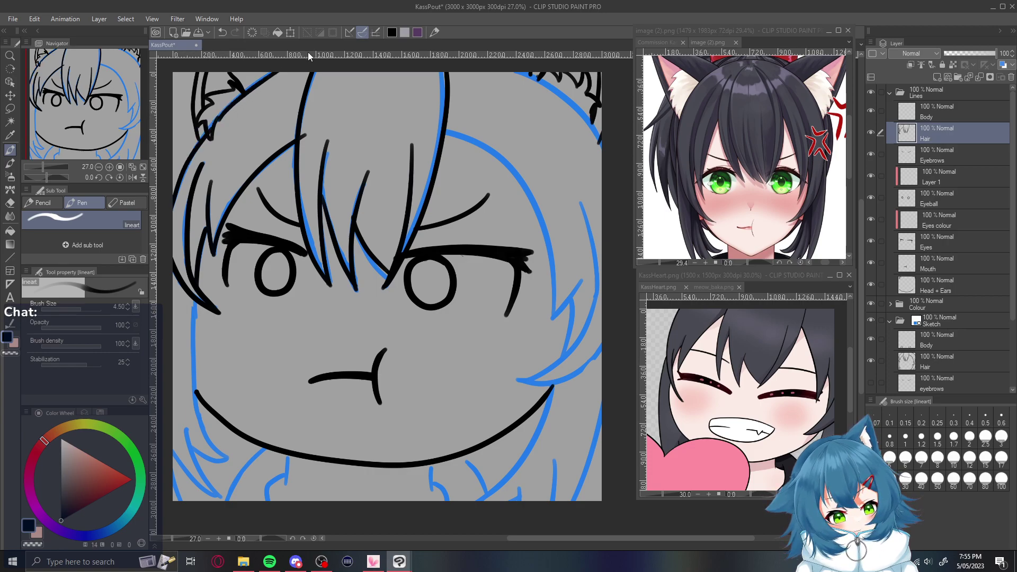
key(ctrl+z)
drag(218, 120, 276, 71)
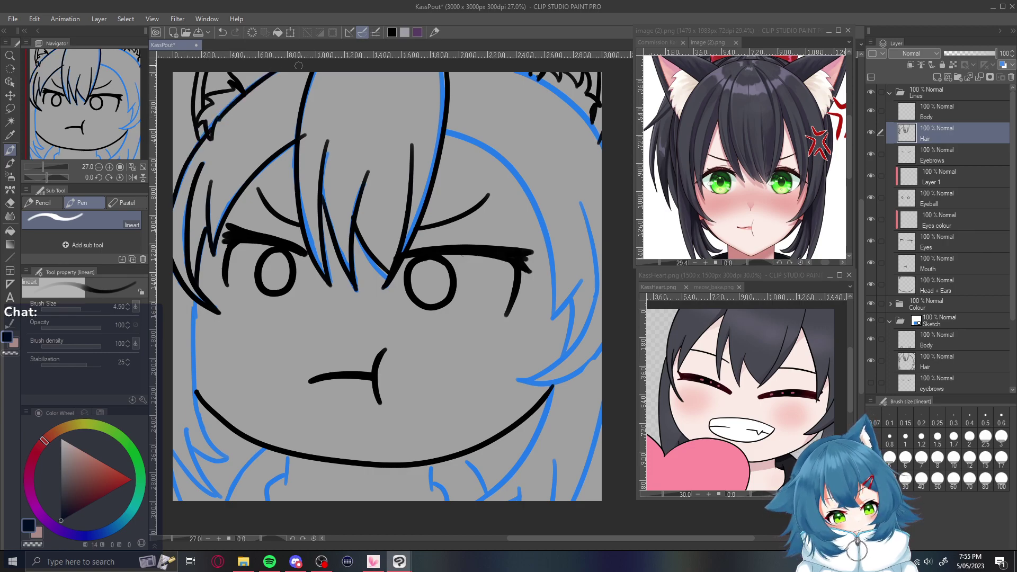
key(e)
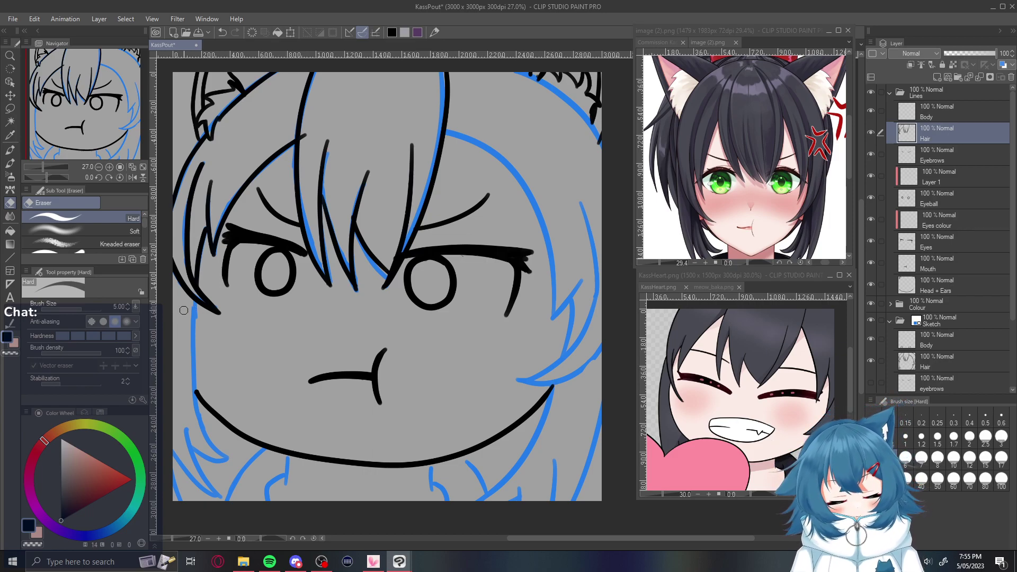
key(p)
mouse_move(189, 326)
mouse_down()
mouse_move(208, 430)
mouse_move(220, 426)
mouse_up()
key(ctrl+z)
drag(196, 306, 233, 455)
key(ctrl+z)
mouse_move(194, 306)
mouse_down()
mouse_move(196, 391)
mouse_move(233, 456)
mouse_up()
key(ctrl+z)
mouse_move(195, 304)
mouse_down()
mouse_move(202, 389)
mouse_move(224, 447)
mouse_up()
key(ctrl+z)
mouse_move(195, 303)
mouse_down()
mouse_move(226, 475)
mouse_move(194, 418)
mouse_up()
key(ctrl+z)
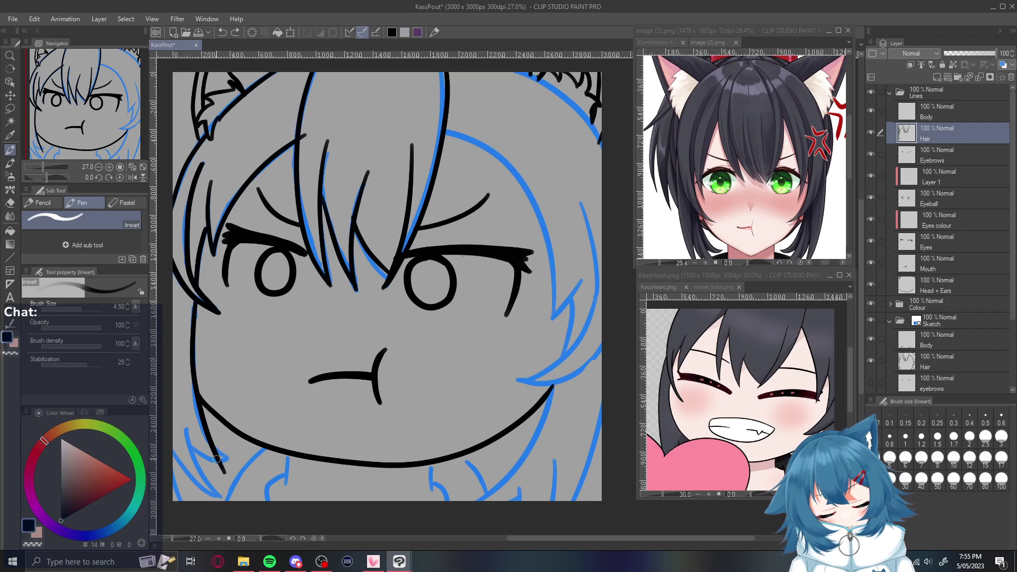
key(ctrl+z)
mouse_move(194, 304)
mouse_down()
mouse_move(206, 434)
mouse_move(230, 461)
mouse_up()
key(ctrl+z)
mouse_move(194, 299)
mouse_down()
mouse_move(211, 431)
mouse_move(231, 456)
mouse_up()
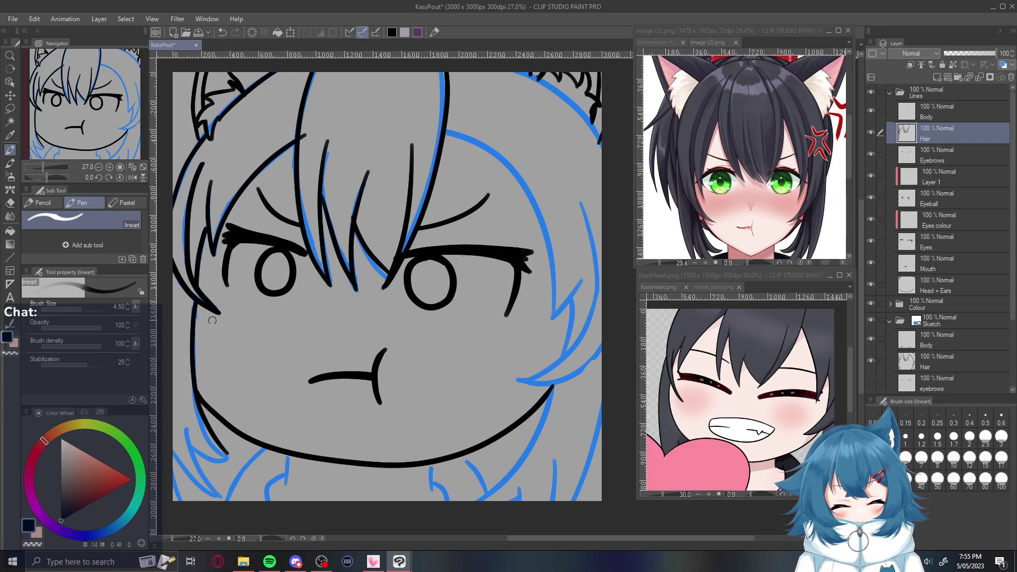
key(ctrl+z)
Ink the left-hand side lock from the bang's tip past the cheek to a point below the jaw, with the pointed strands beneath it
mouse_move(193, 299)
mouse_down()
mouse_move(200, 407)
mouse_move(246, 454)
mouse_up()
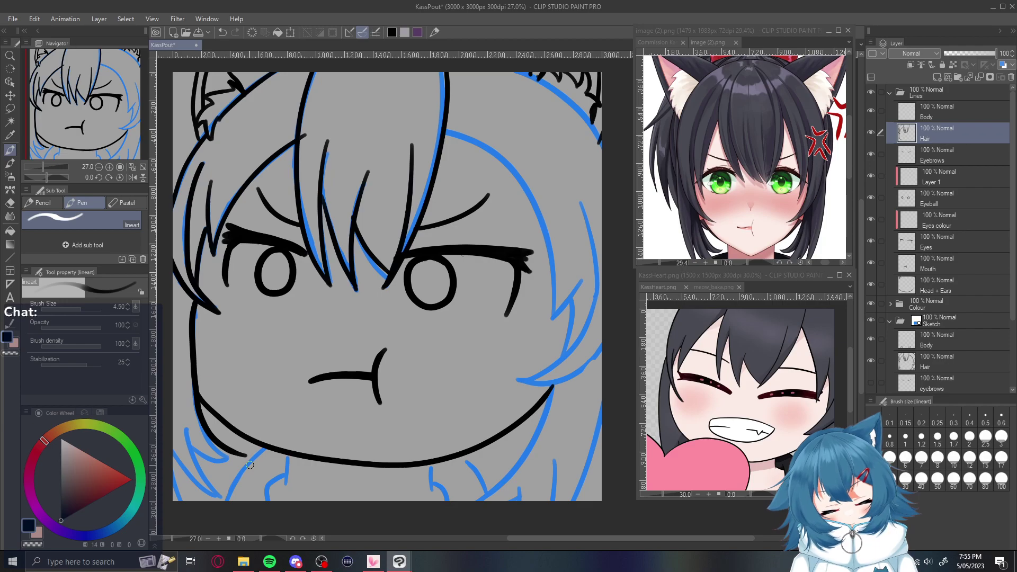
mouse_move(233, 456)
mouse_down()
mouse_move(249, 455)
mouse_move(231, 464)
mouse_move(186, 446)
mouse_up()
key(ctrl+z)
key(ctrl+z)
mouse_move(249, 454)
mouse_down()
mouse_move(223, 463)
mouse_move(192, 454)
mouse_move(223, 494)
mouse_move(183, 457)
mouse_move(182, 499)
mouse_up()
key(ctrl+z)
key(ctrl+z)
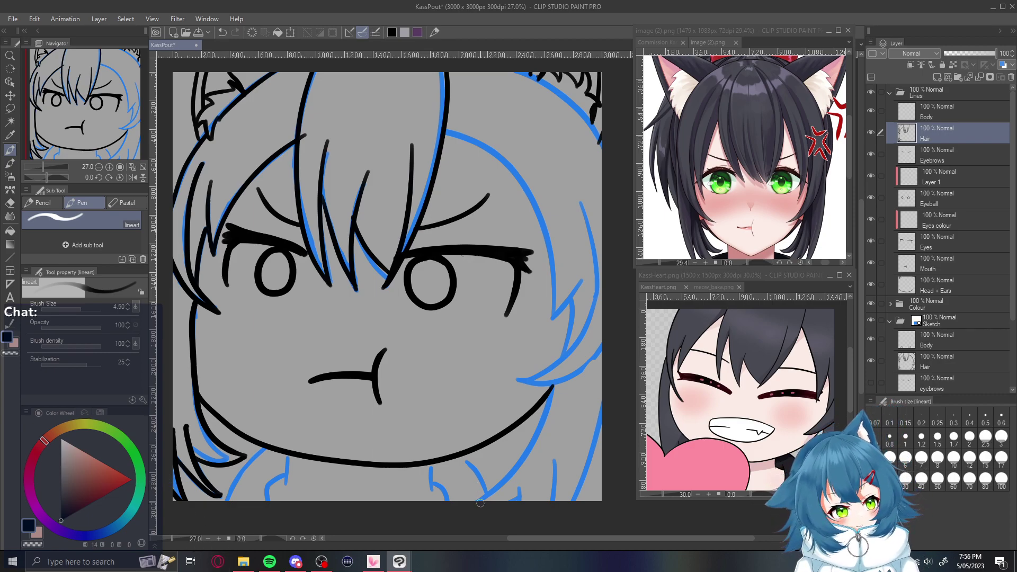
Ink the right-hand lower lock's inner edge from the jaw corner to the canvas bottom, with a small spike beside it
mouse_move(486, 494)
mouse_down()
mouse_move(545, 402)
mouse_move(488, 491)
mouse_up()
key(ctrl+z)
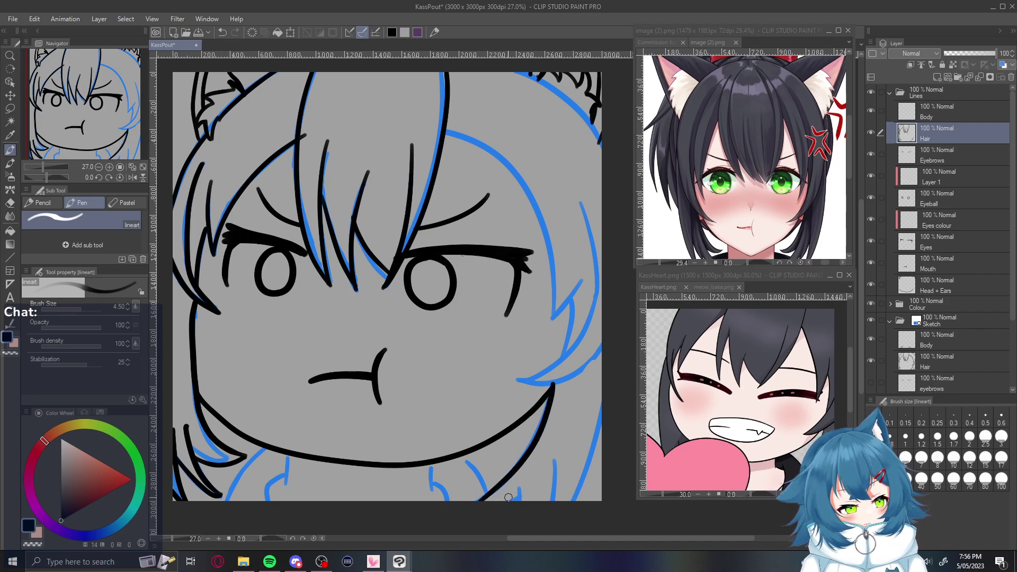
drag(526, 480, 520, 501)
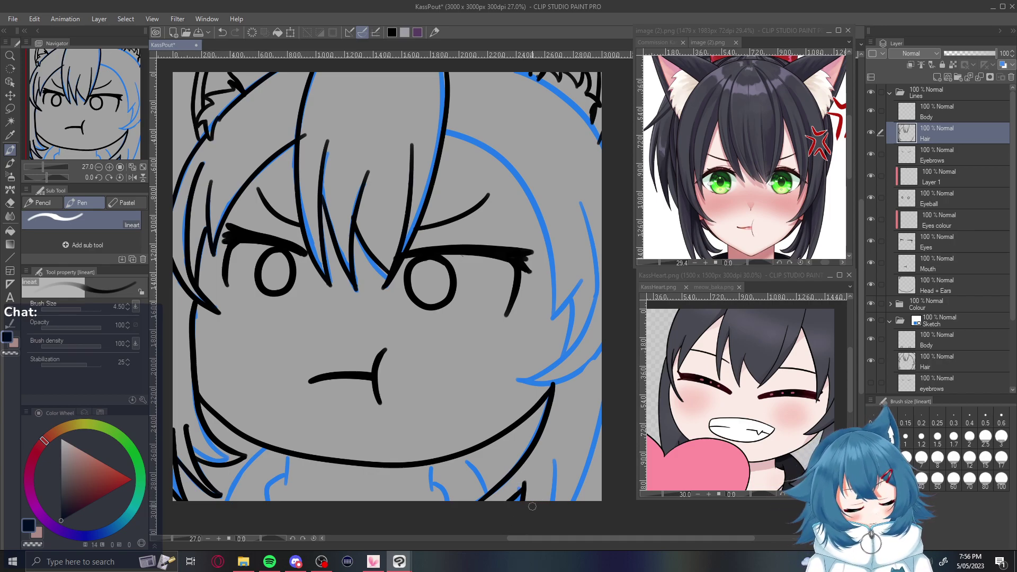
key(ctrl+z)
key(ctrl+z)
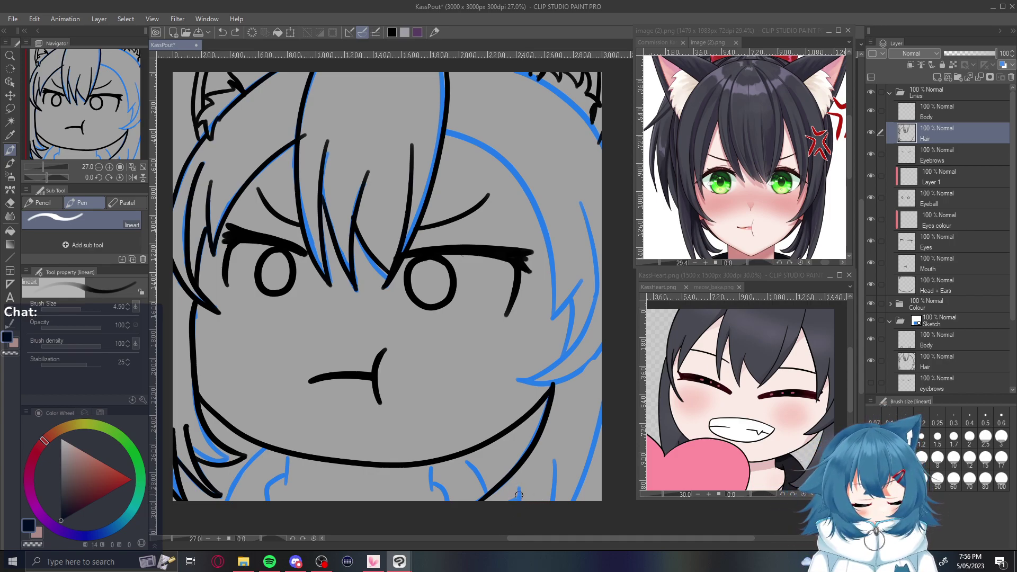
drag(519, 483, 520, 501)
key(ctrl+z)
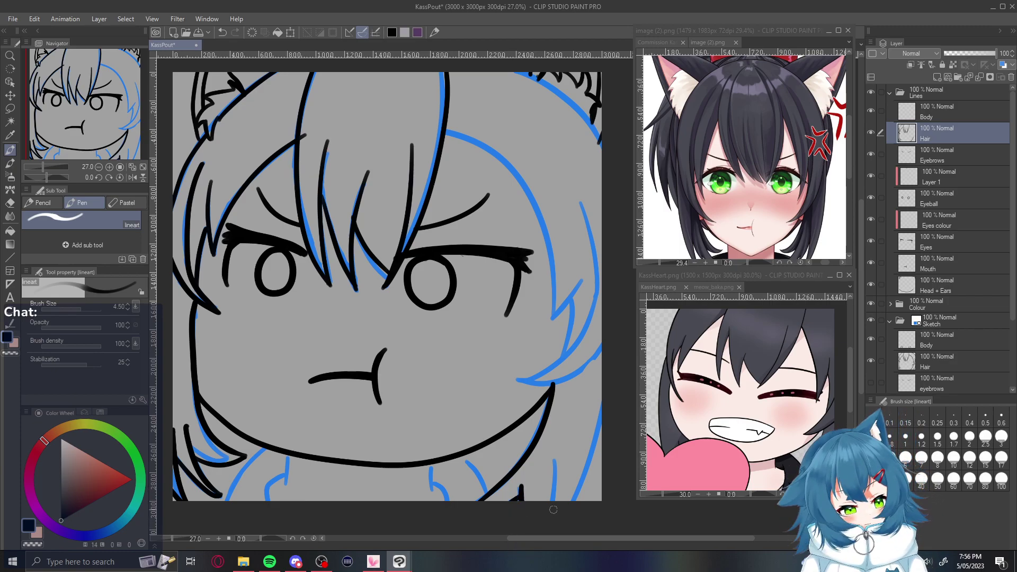
Ink a short strand inside the right-hand lower lock and the lock's outer edge between the canvas bottom and side edge
drag(554, 458, 552, 501)
drag(603, 406, 567, 501)
key(ctrl+z)
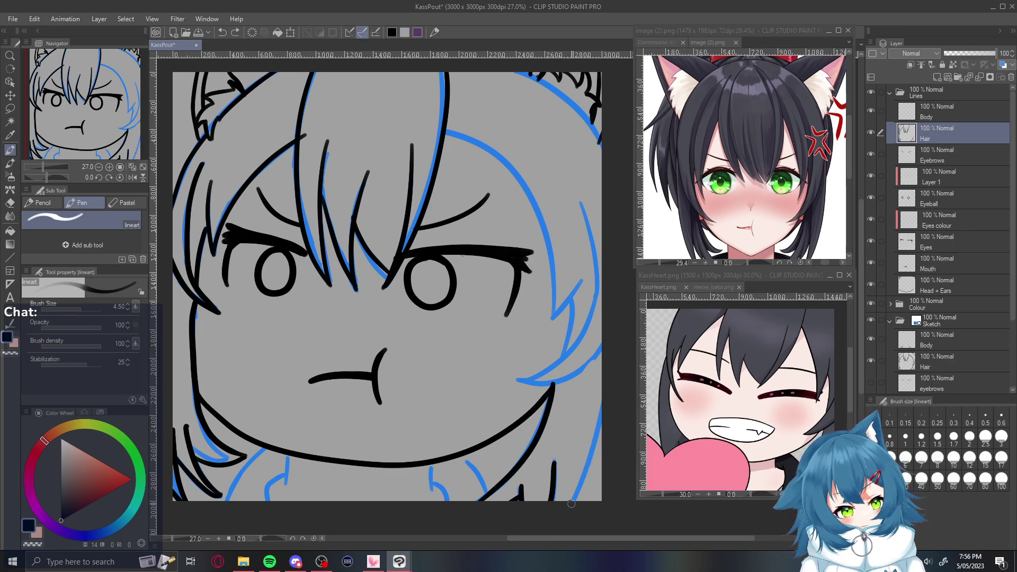
key(ctrl+z)
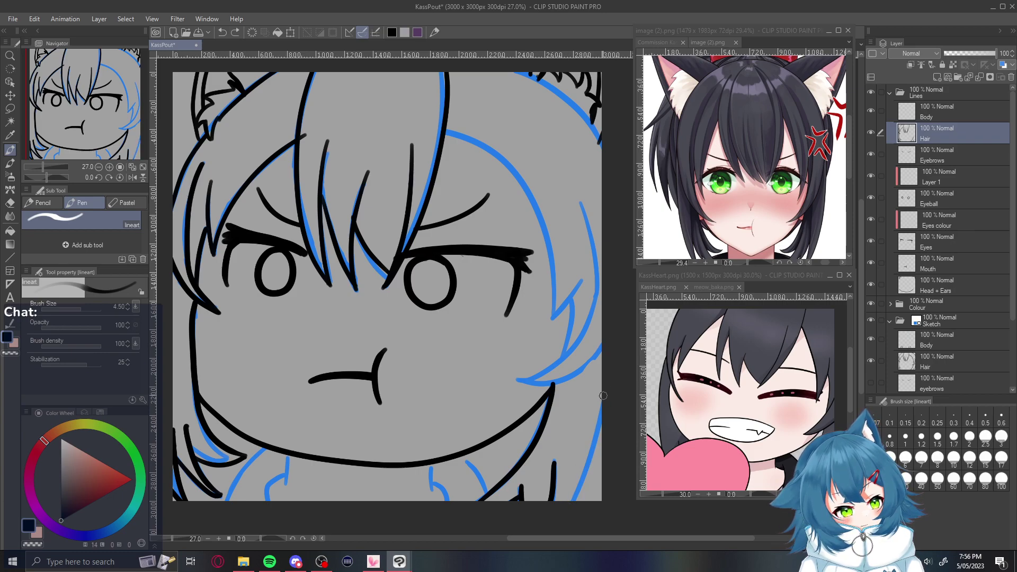
drag(568, 506, 605, 349)
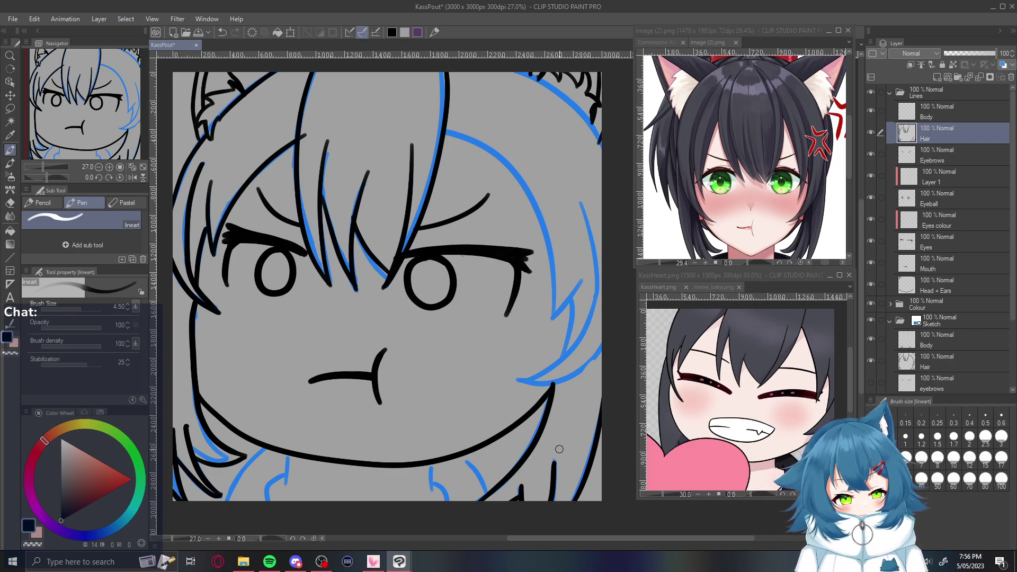
Replace the short strand inside the right-hand lower lock with a slanted one and erase the earlier line
drag(567, 454, 556, 495)
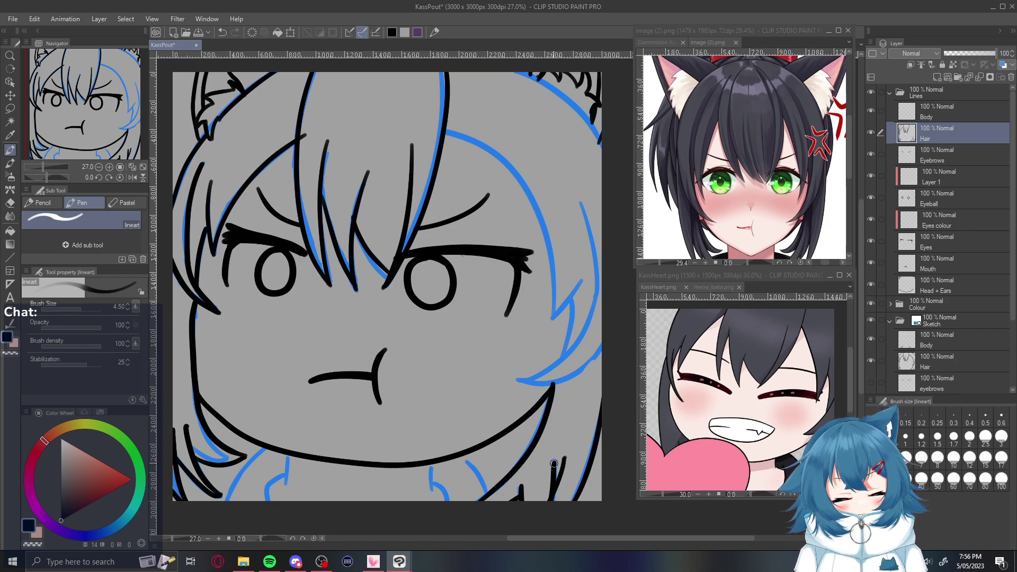
key(e)
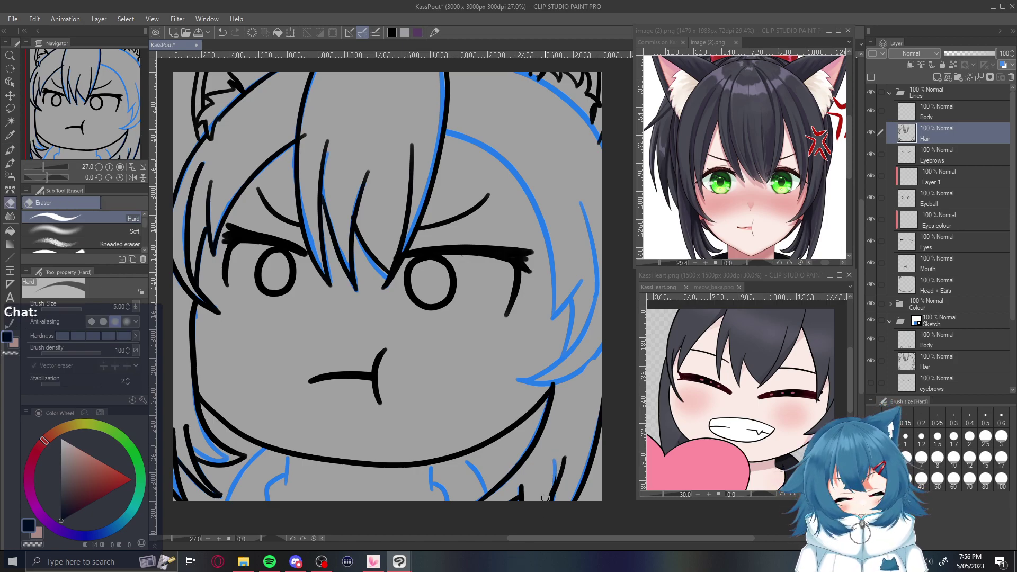
drag(551, 479, 549, 491)
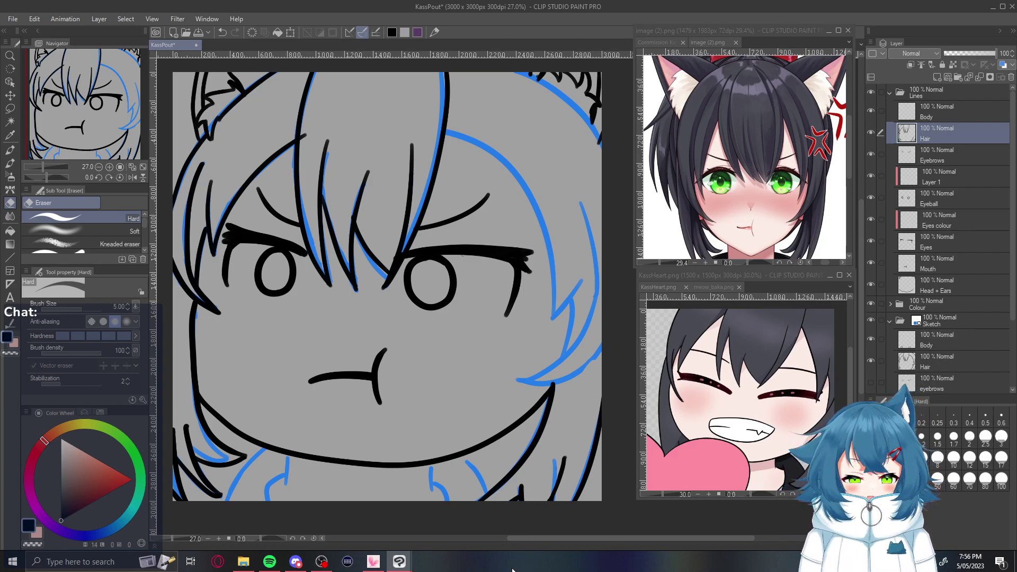
Ink the right-hand side lock's lower edge from the canvas edge to its pointed tip, and its inner edge curving up from the tip
key(p)
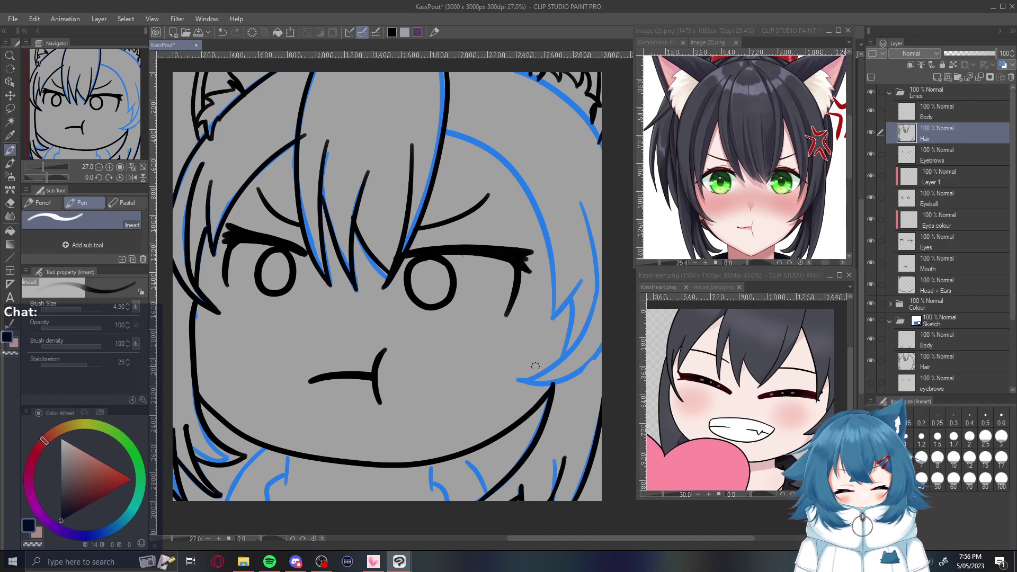
mouse_move(604, 344)
mouse_down()
mouse_move(507, 378)
mouse_move(540, 374)
mouse_move(597, 217)
mouse_up()
key(ctrl+z)
mouse_move(511, 378)
mouse_down()
mouse_move(590, 297)
mouse_move(596, 235)
mouse_up()
key(ctrl+z)
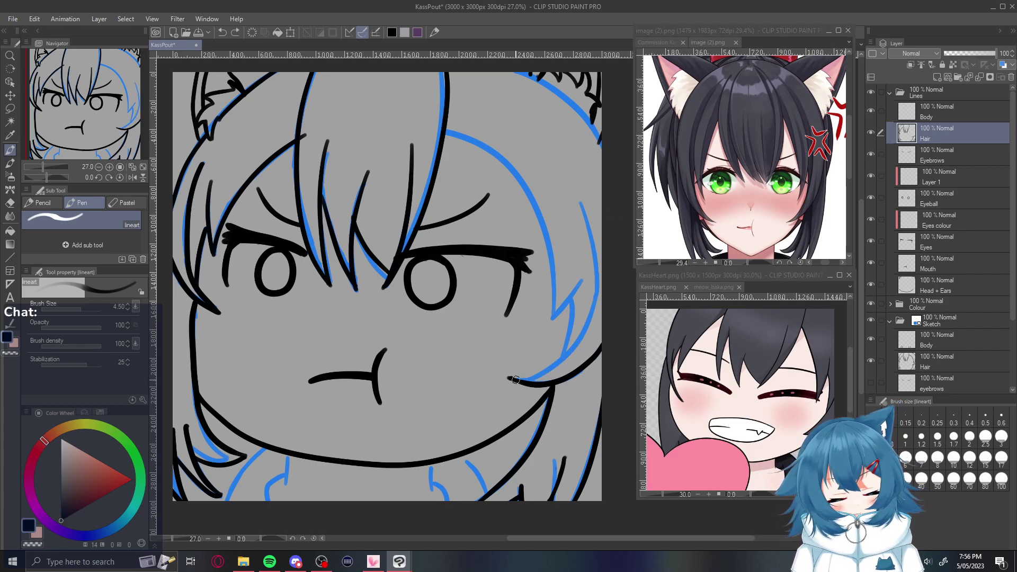
drag(511, 379, 592, 207)
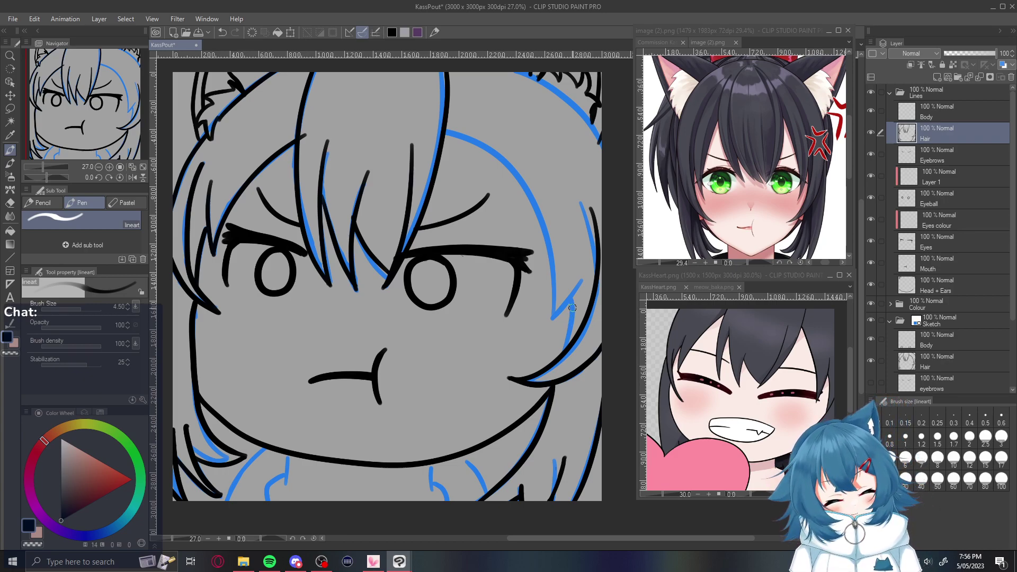
Ink the small spike beside the right-hand eye and the long arc joining it to the central lock
drag(571, 303, 561, 353)
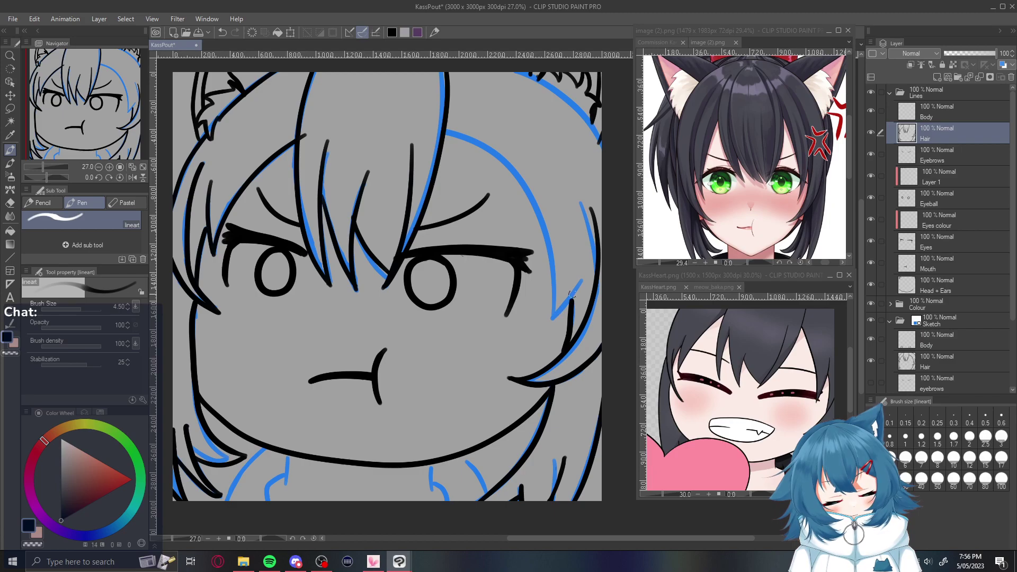
drag(581, 282, 553, 319)
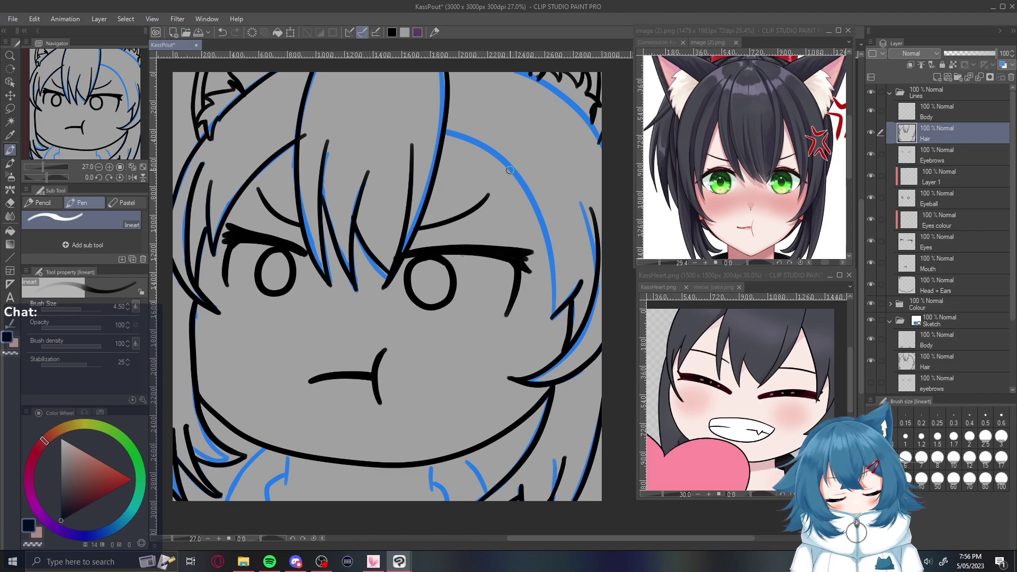
mouse_move(444, 130)
mouse_down()
mouse_move(500, 161)
mouse_move(568, 299)
mouse_move(547, 211)
mouse_move(439, 118)
mouse_up()
key(ctrl+z)
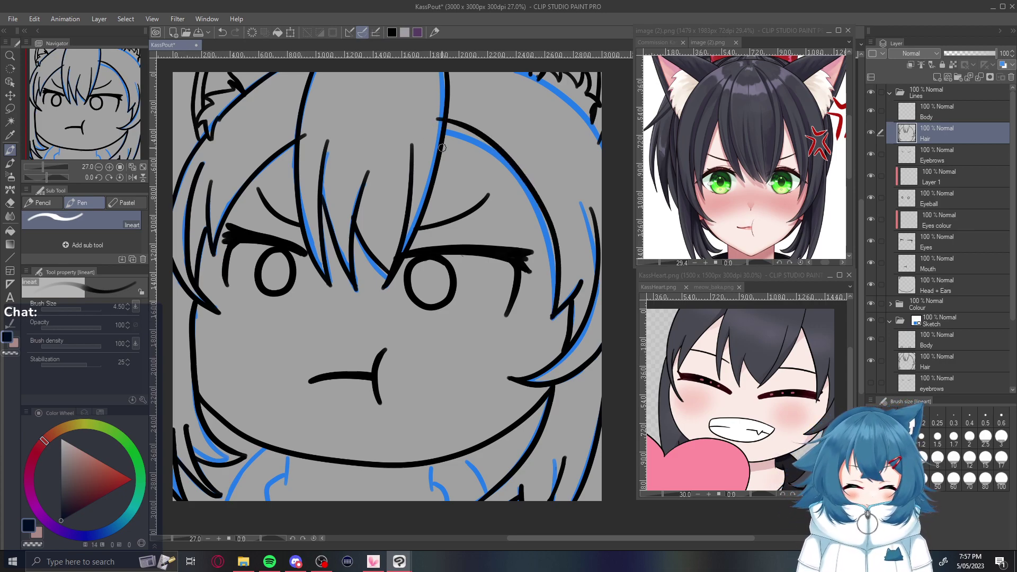
Erase the overshooting line ends at both sides of the central lock and check the ink with the hair sketch briefly hidden
key(e)
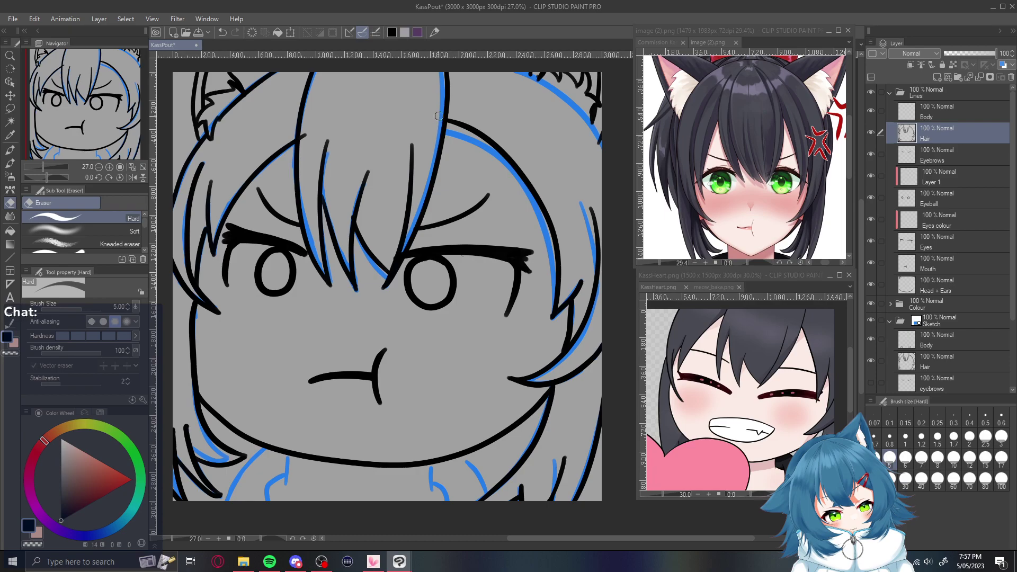
drag(303, 142, 306, 119)
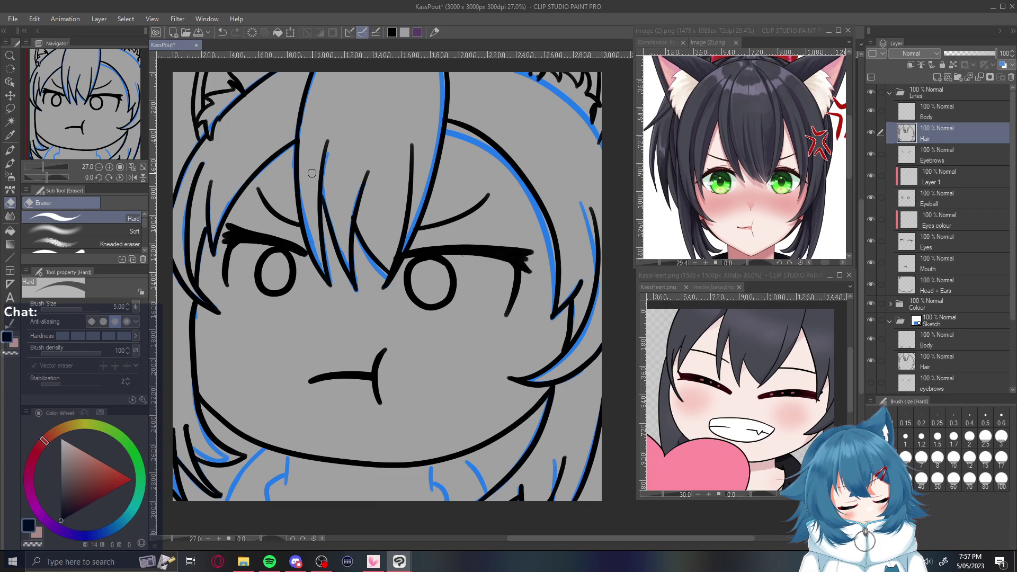
click(870, 360)
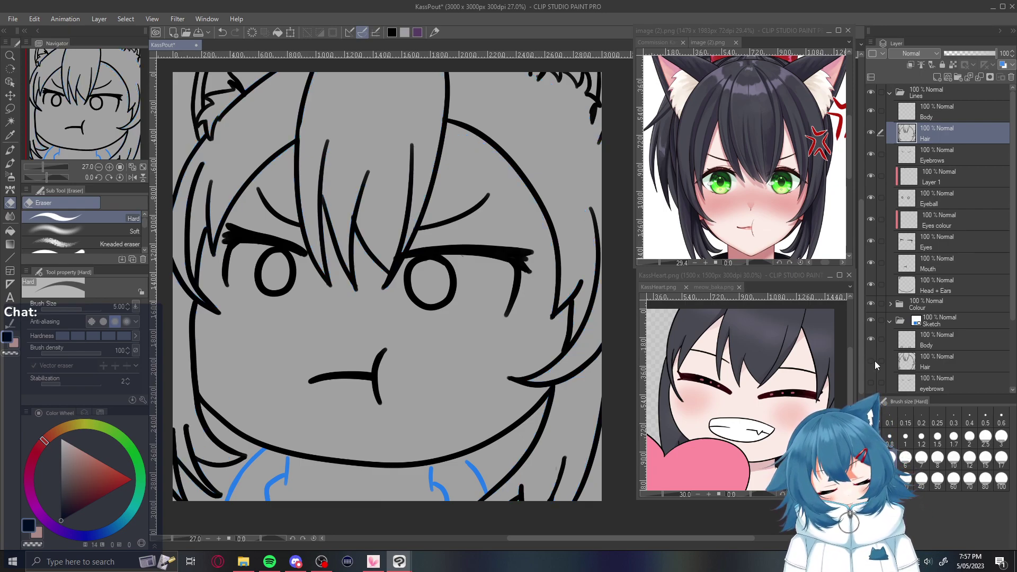
click(872, 361)
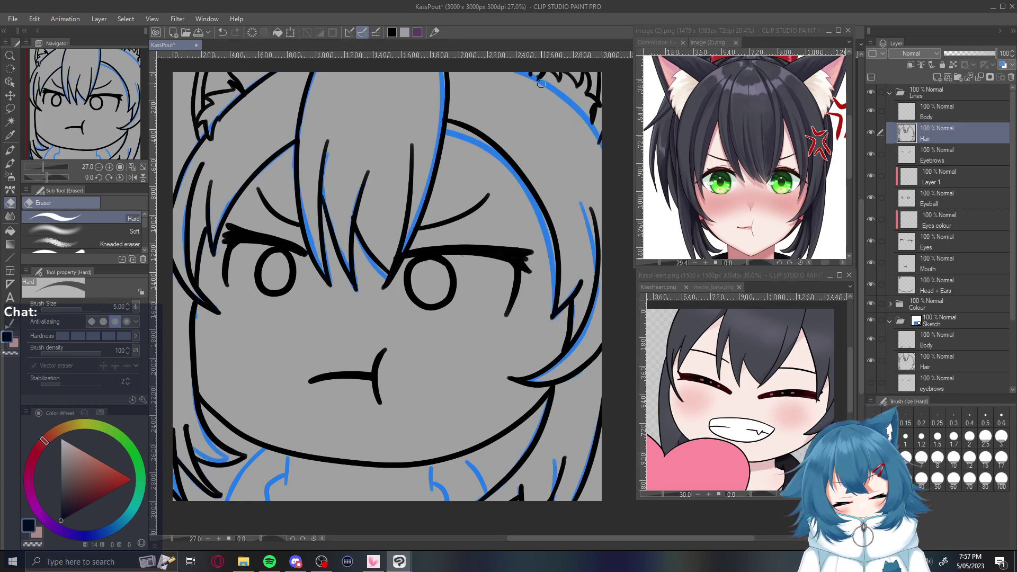
Ink the right-hand outer head outline from the canvas top to the side edge beside the cat ear, and hide the Hair sketch layer
key(p)
drag(519, 72, 601, 146)
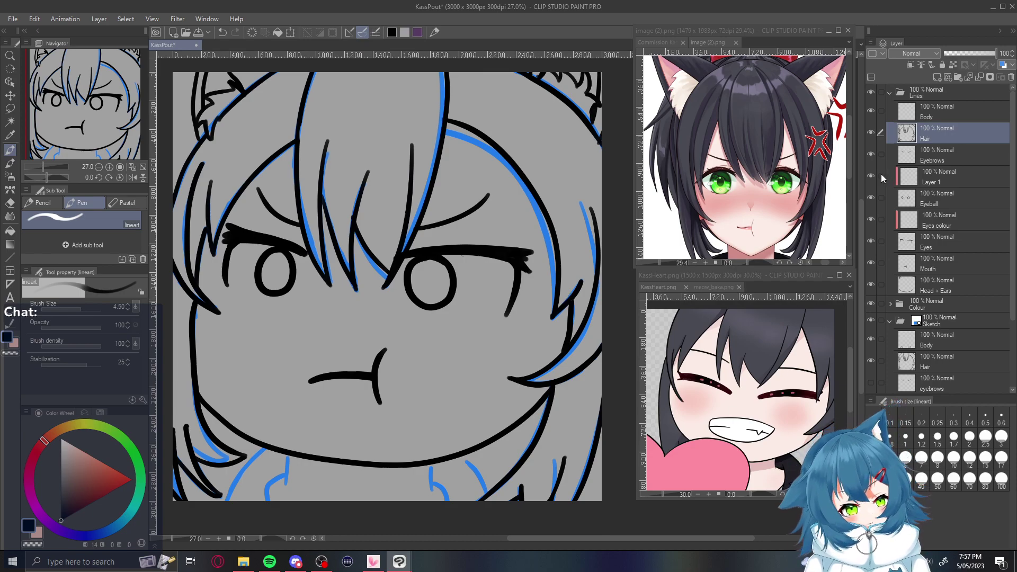
click(870, 358)
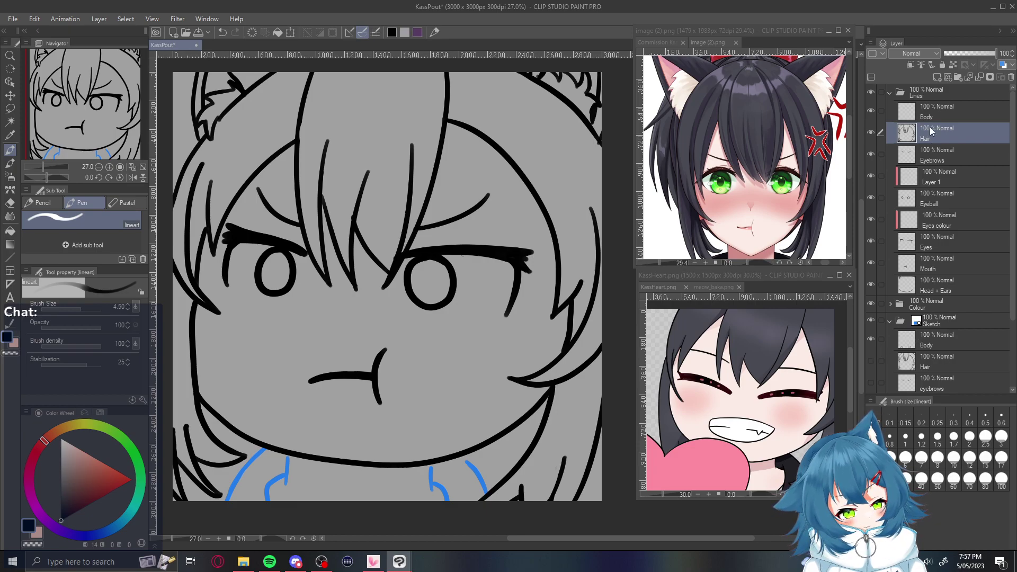
On the Body layer of the Lines folder, ink the left-hand and right-hand shoulder lines running from under the jaw to the canvas bottom
click(929, 110)
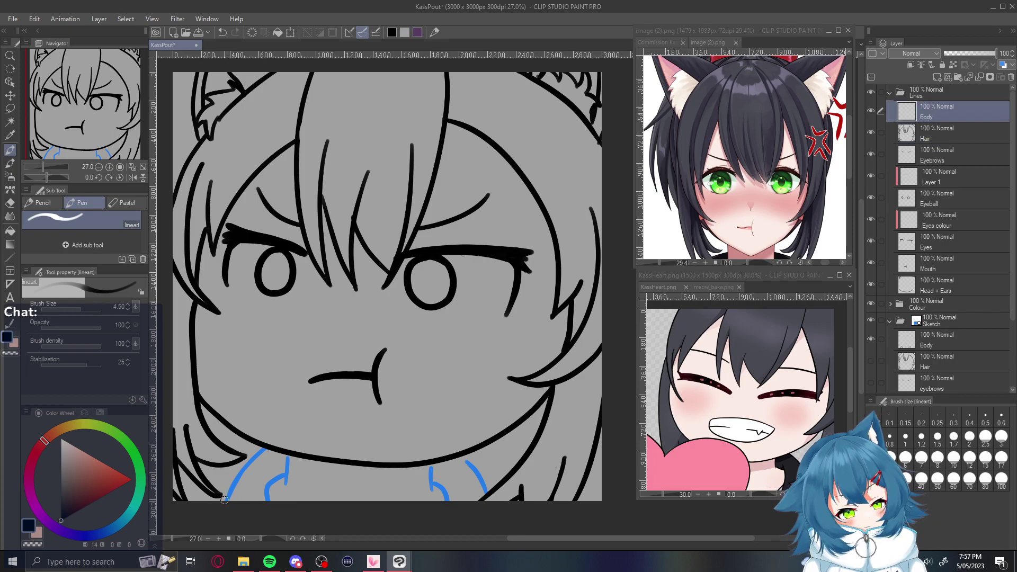
drag(225, 499, 263, 448)
key(ctrl+z)
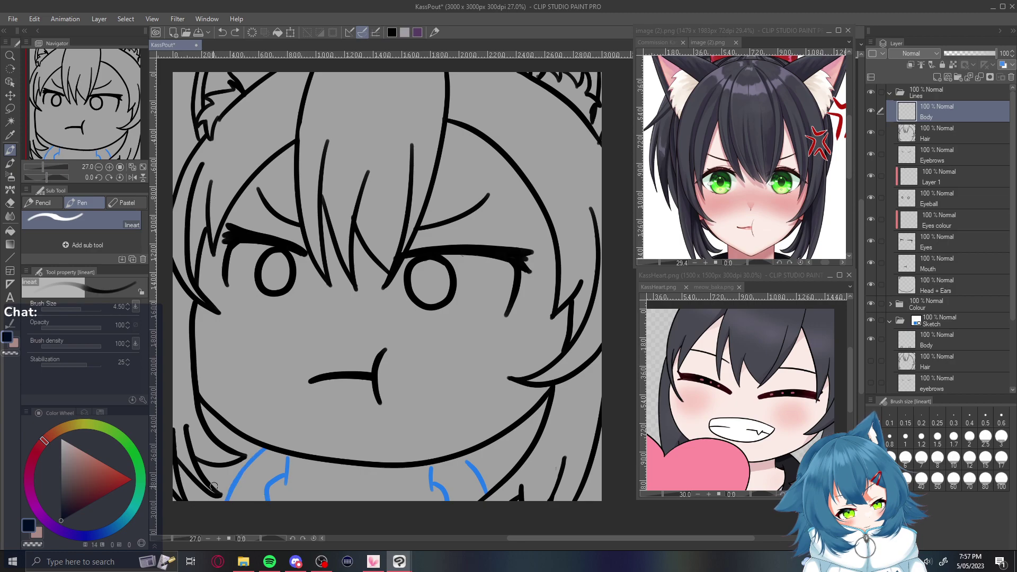
drag(194, 504, 259, 450)
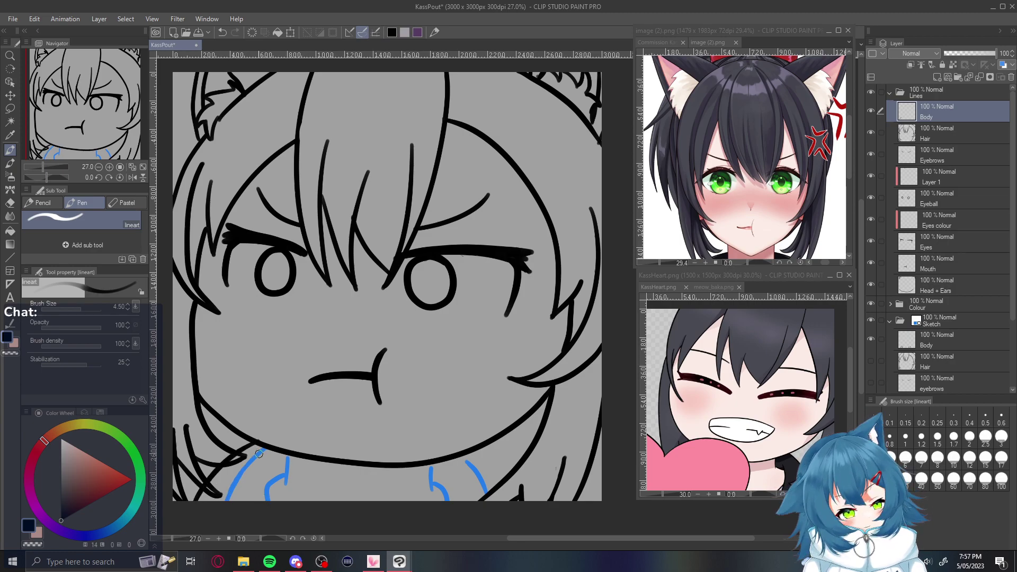
key(ctrl+z)
drag(265, 449, 196, 524)
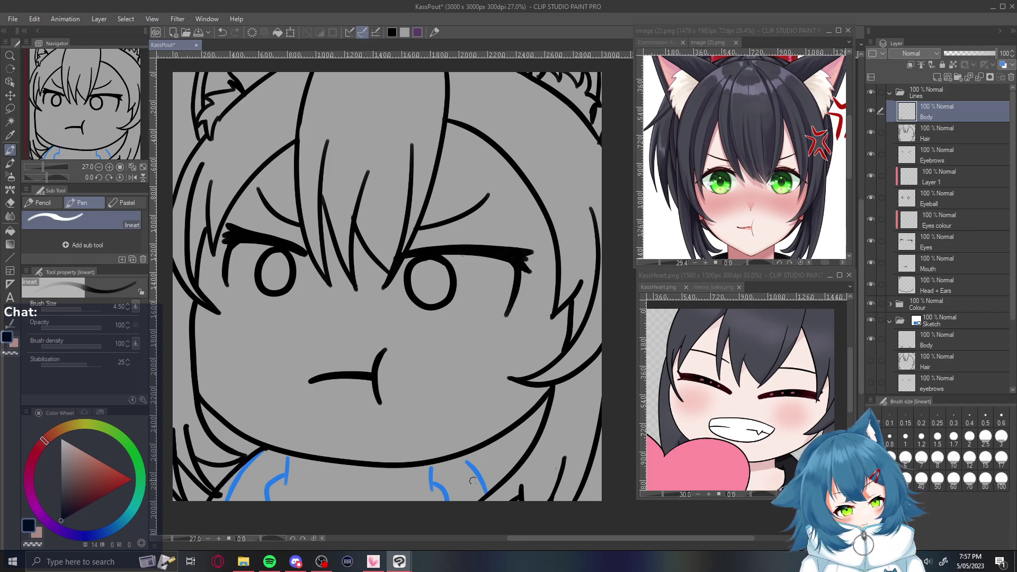
drag(463, 456, 489, 501)
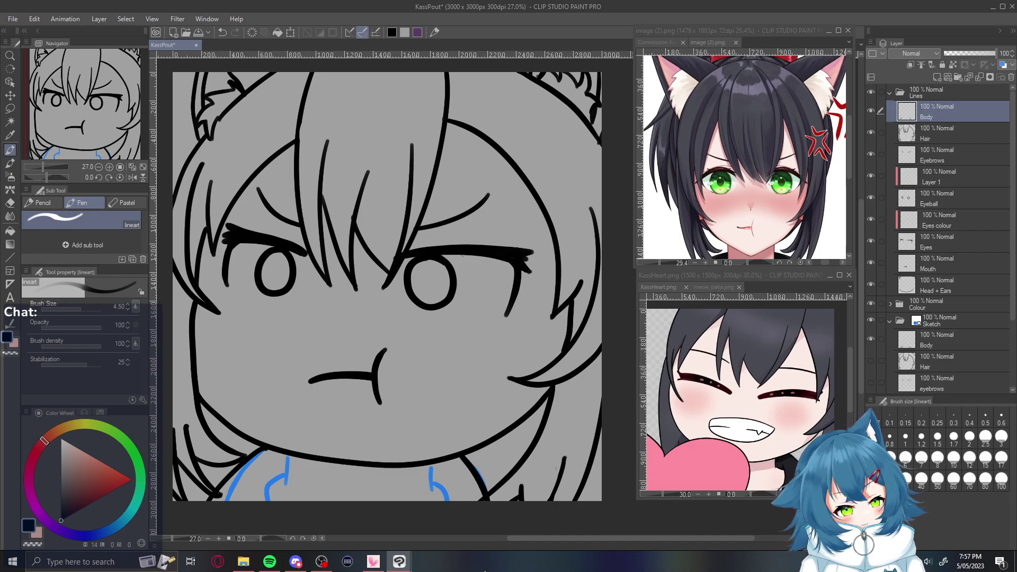
On the Body layer, ink the short curved clothing lines beneath both sides of the jaw, and hide and collapse the Sketch folder
key(e)
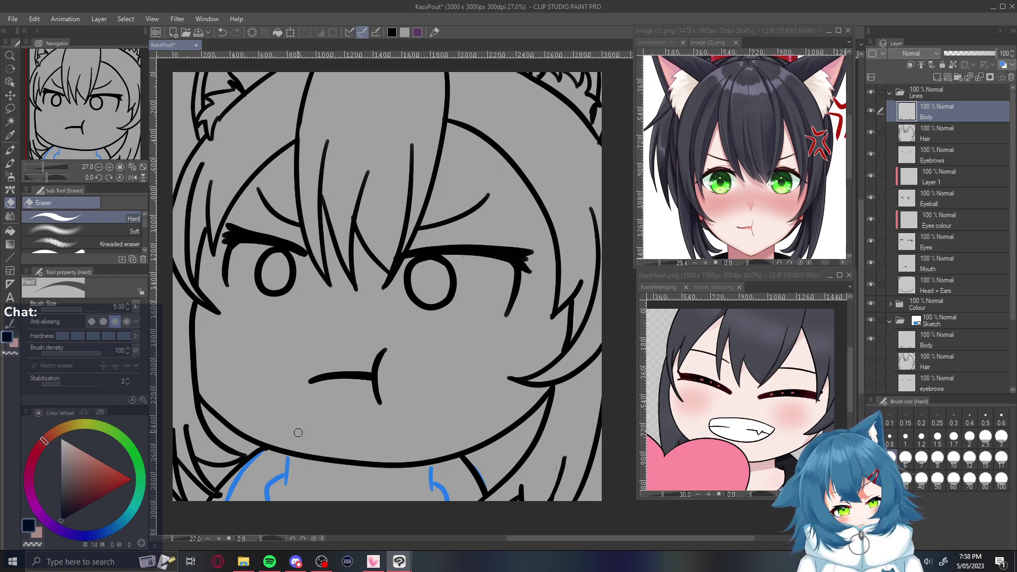
key(p)
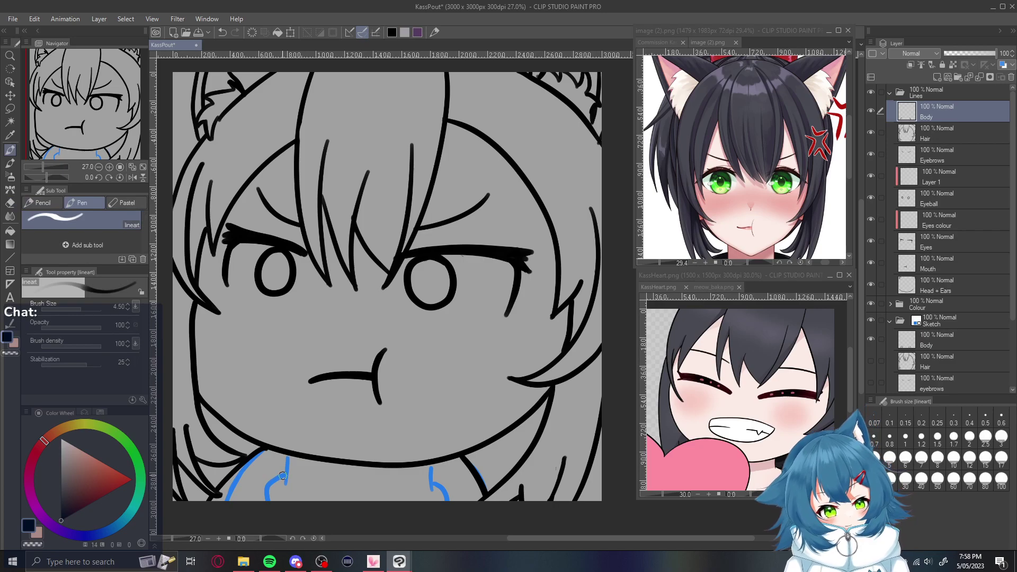
key(ctrl+z)
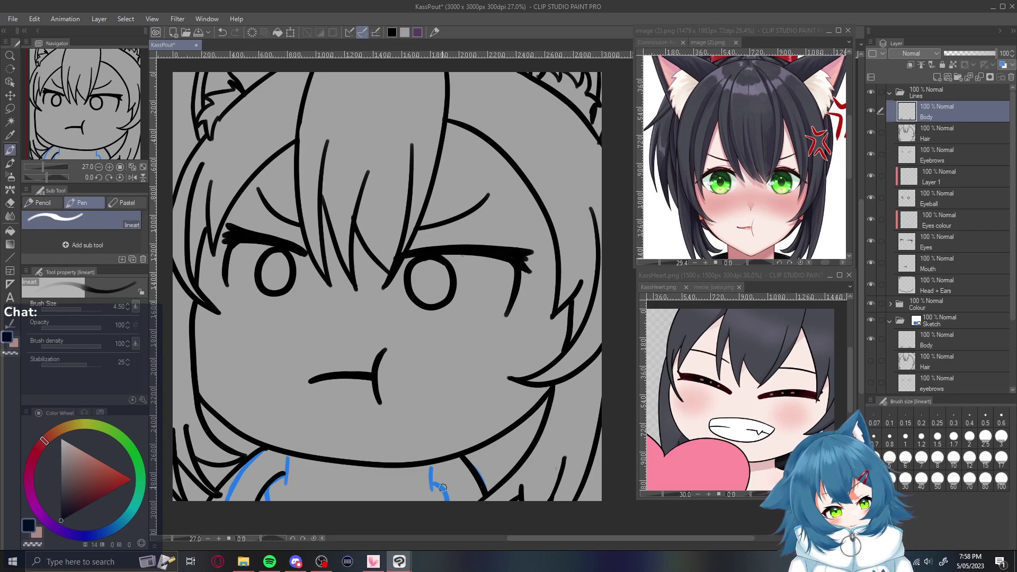
key(ctrl+z)
drag(441, 487, 449, 500)
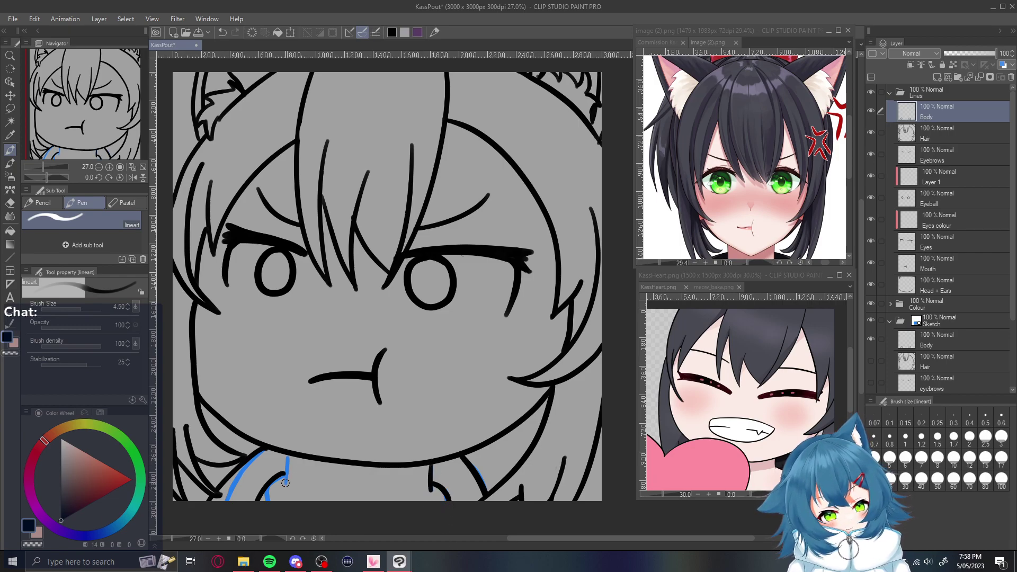
drag(286, 486, 289, 454)
key(ctrl+z)
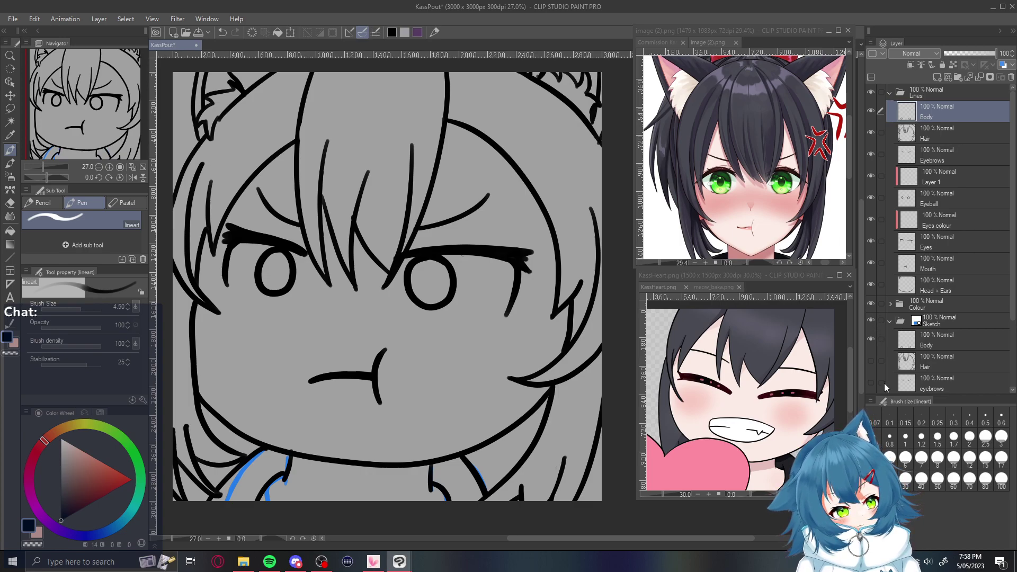
click(870, 320)
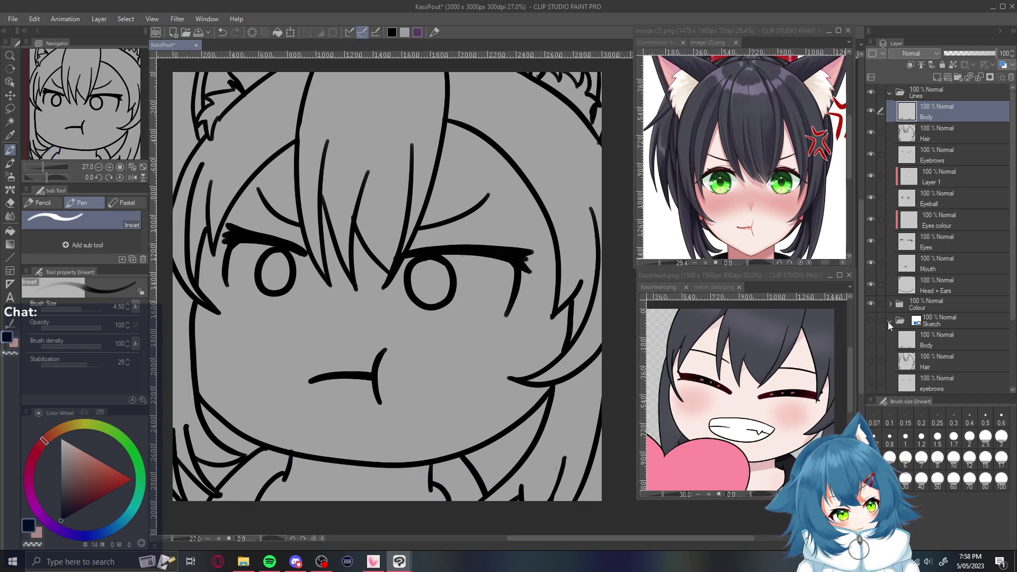
click(889, 321)
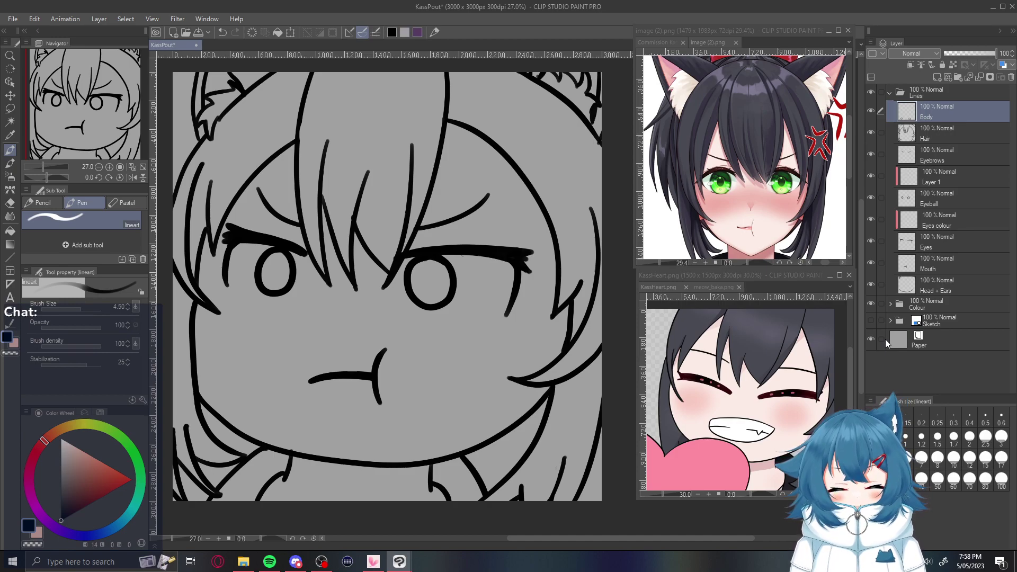
Review the whole line art at a very small zoom and again at 25% with the full canvas in view
click(941, 135)
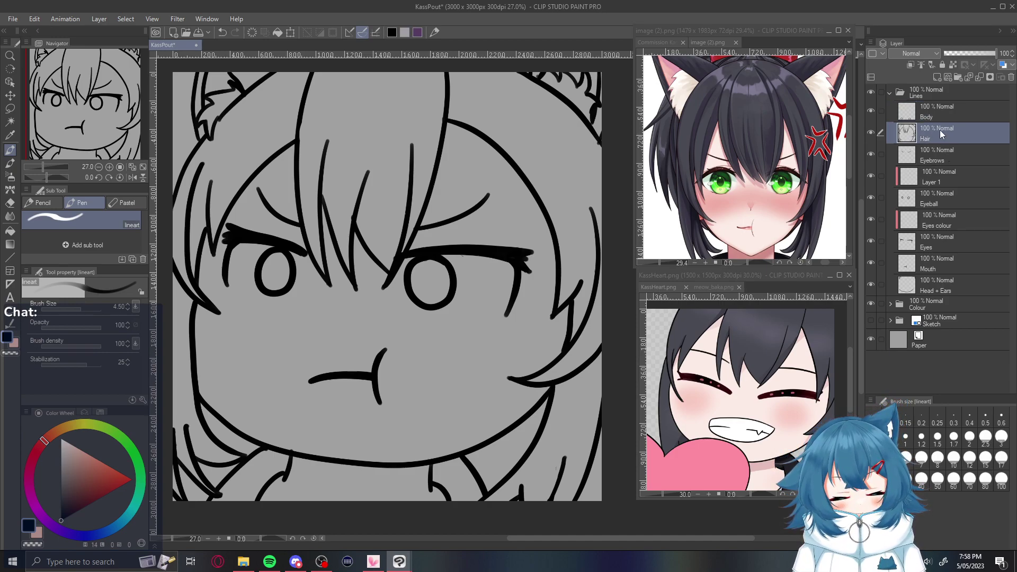
key(e)
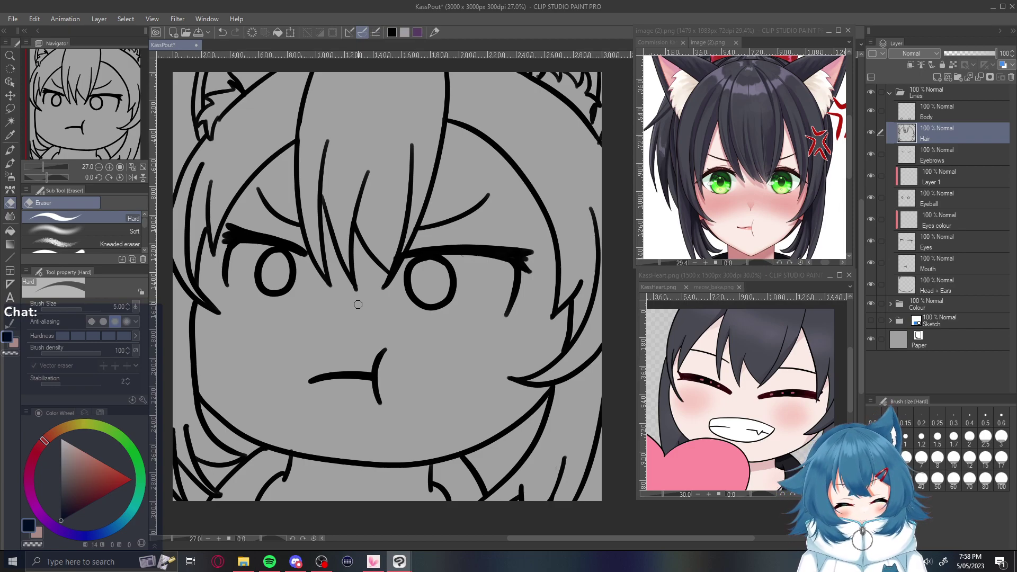
scroll(358, 305, down, 10)
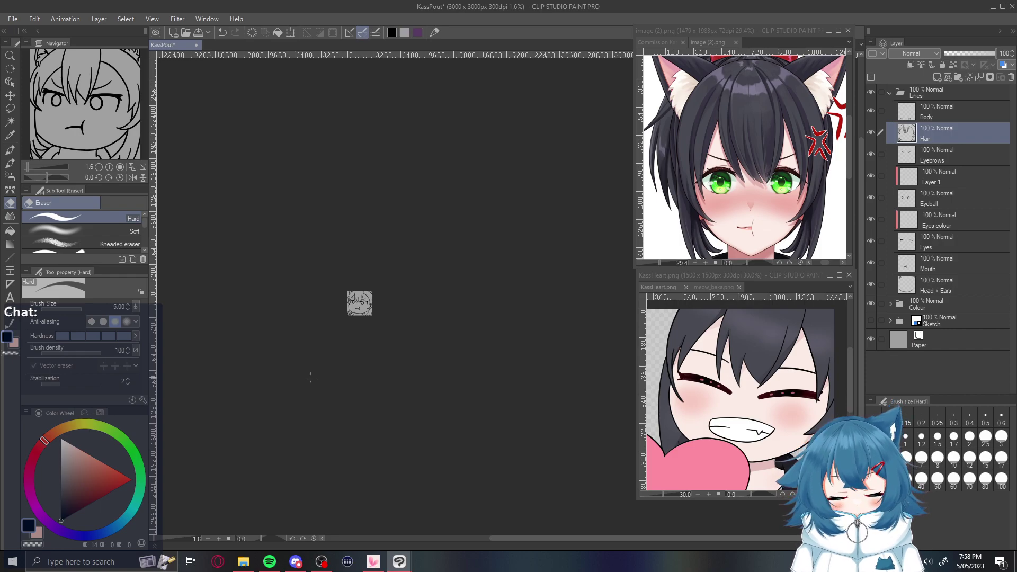
scroll(322, 375, up, 5)
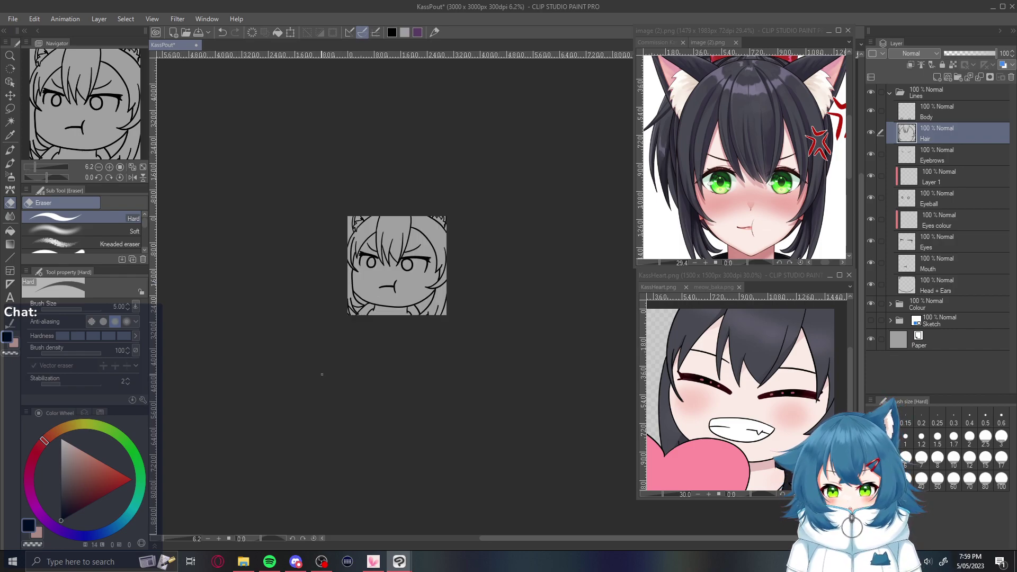
scroll(322, 375, up, 4)
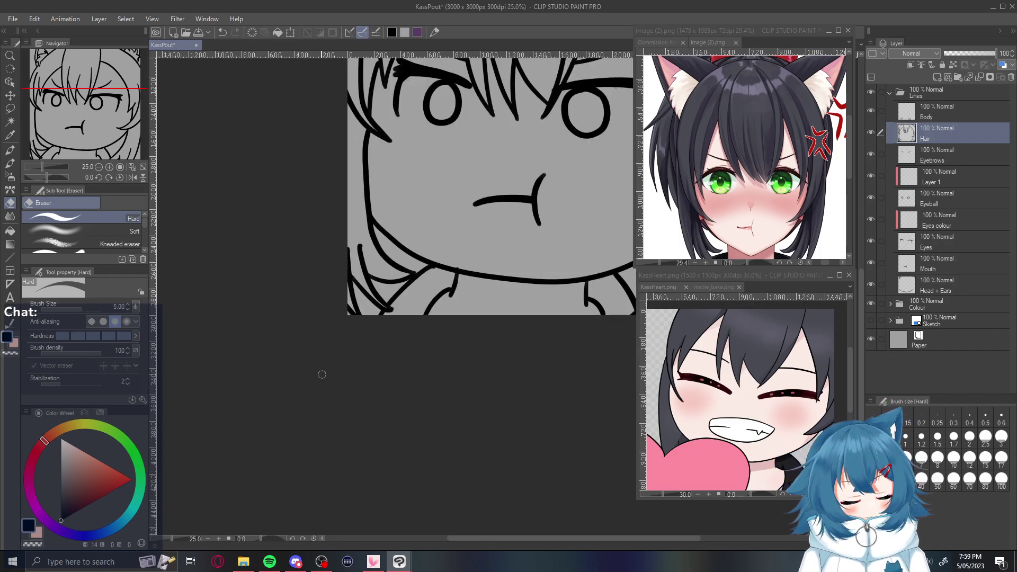
drag(683, 538, 748, 536)
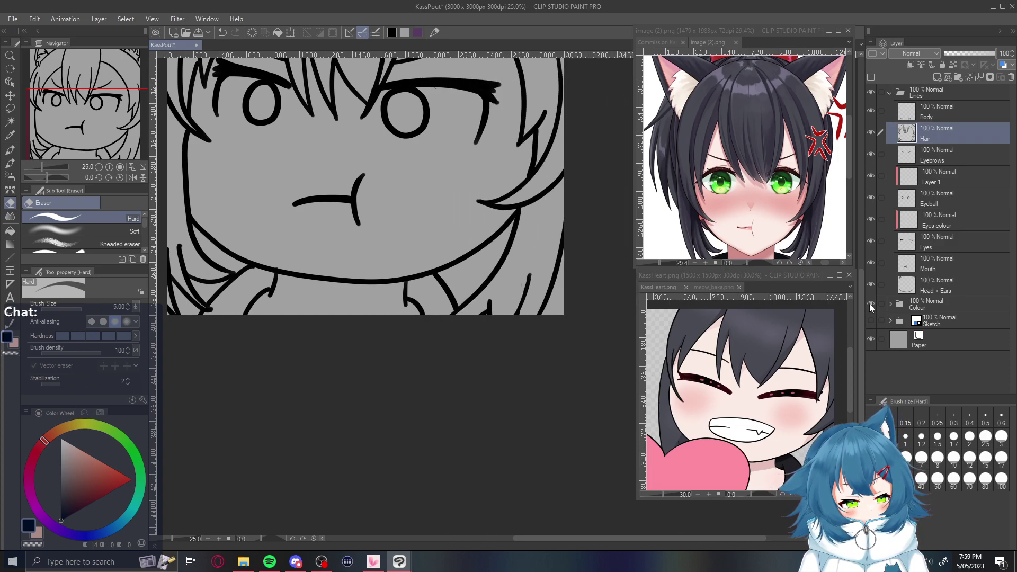
mouse_move(860, 383)
mouse_down()
mouse_move(866, 308)
mouse_move(859, 315)
mouse_up()
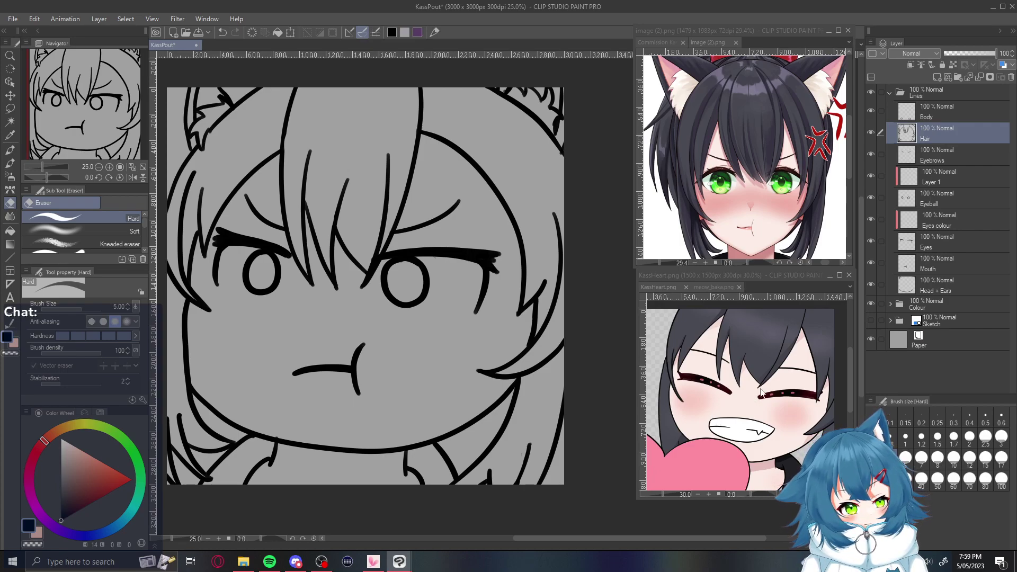
Set up the Soft airbrush with a dark red on the Eyes colour layer clipped above the Eyes lines
click(890, 304)
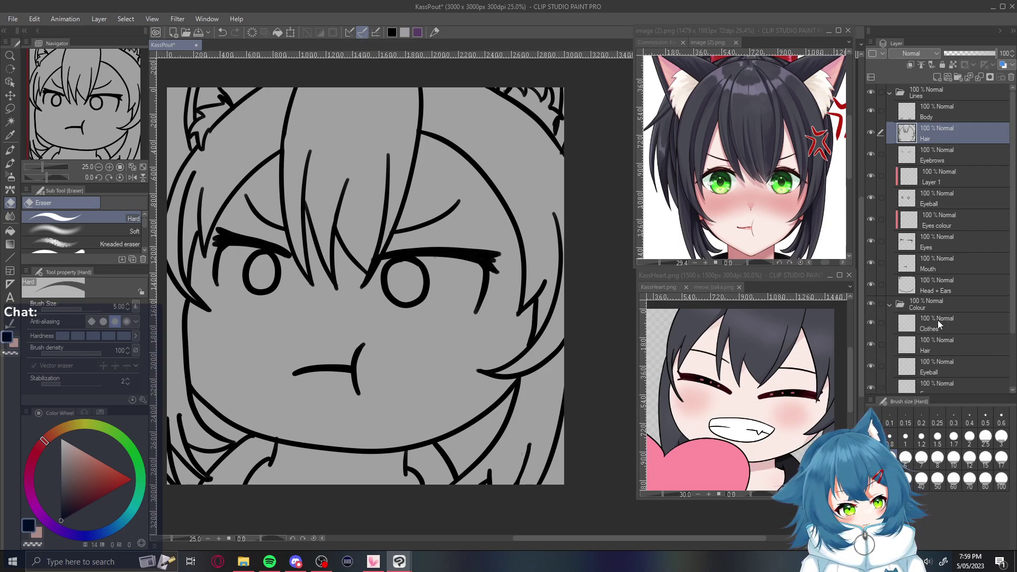
click(958, 222)
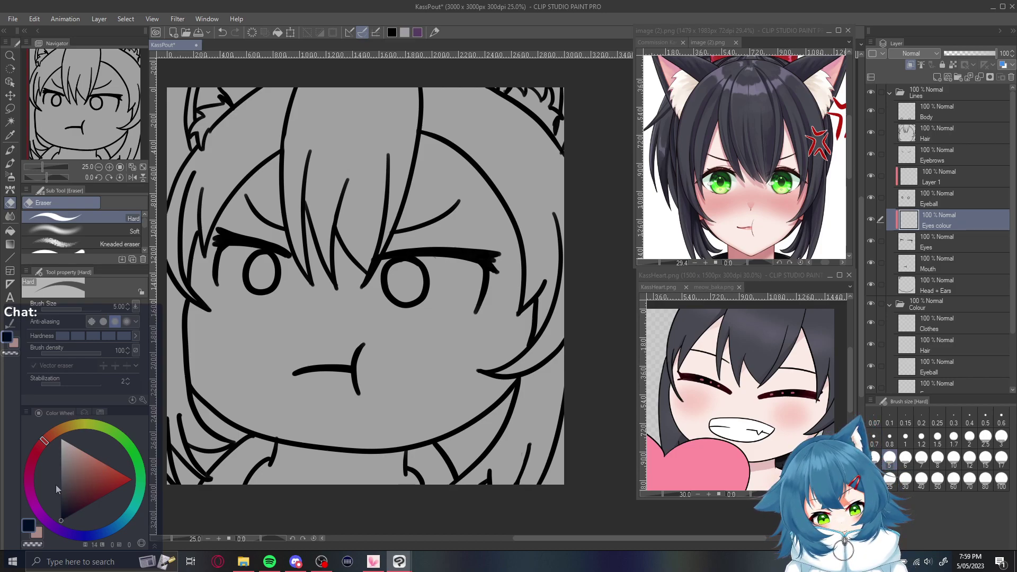
drag(42, 446, 37, 452)
click(102, 480)
click(93, 490)
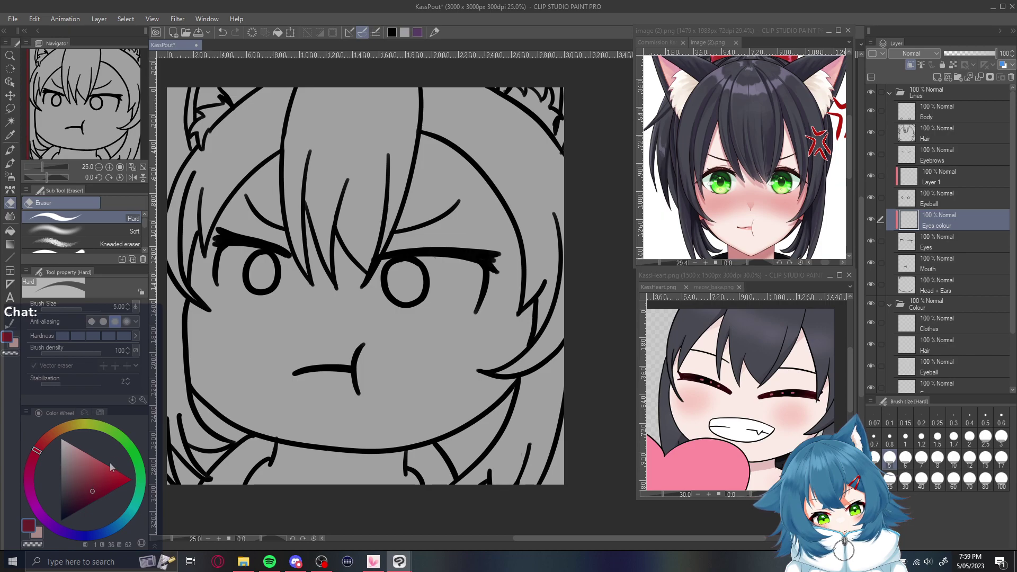
key(b)
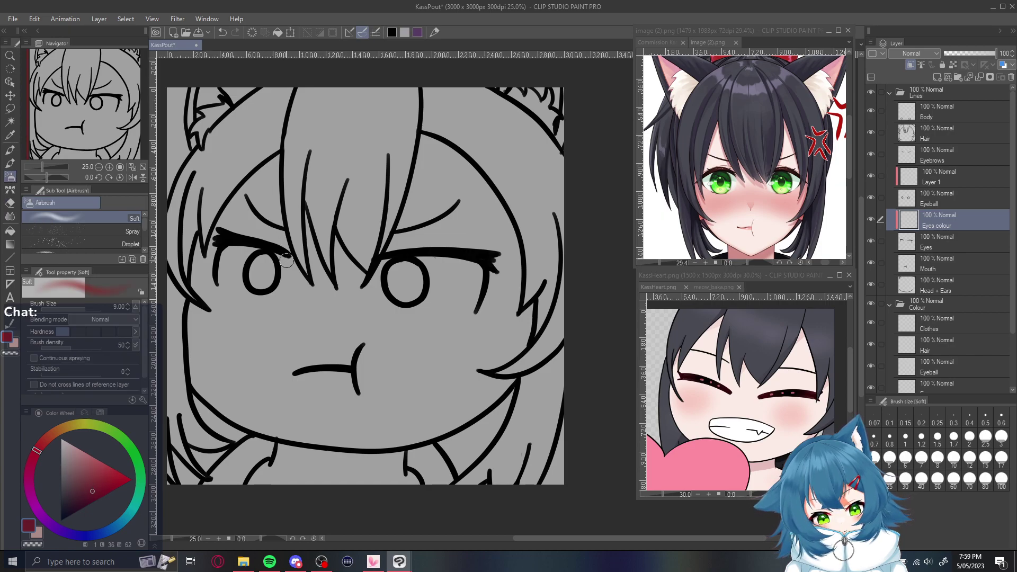
Try airbrushing dark red onto the inner and outer ends of both eyes' lash lines, and undo the strokes
drag(287, 236, 282, 253)
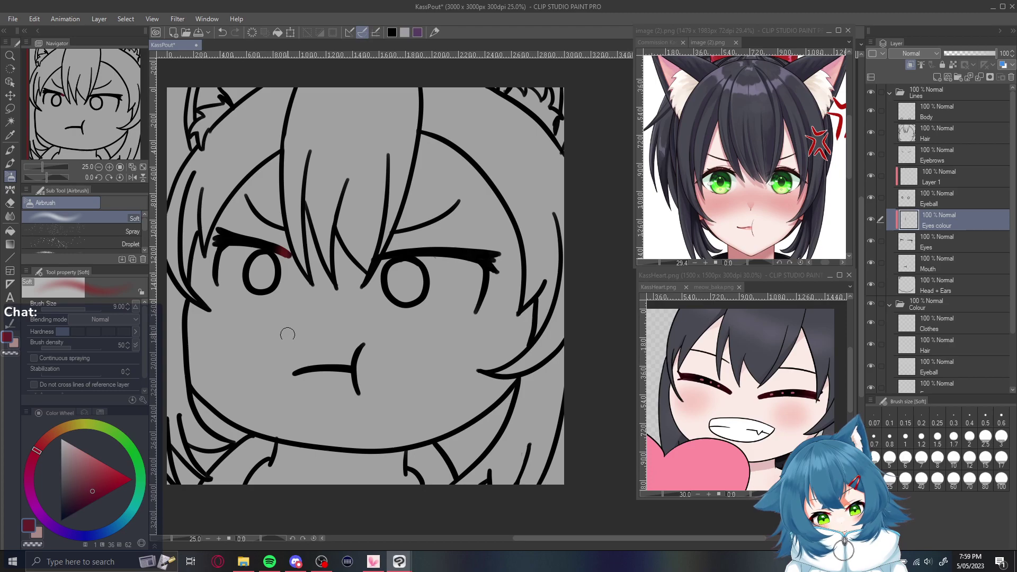
drag(229, 224, 219, 274)
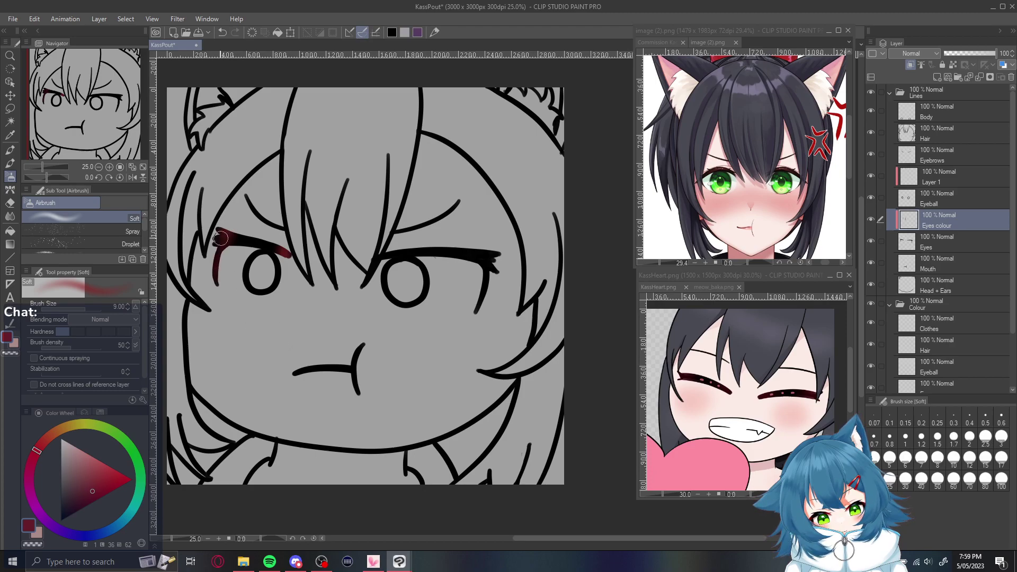
key(ctrl+z)
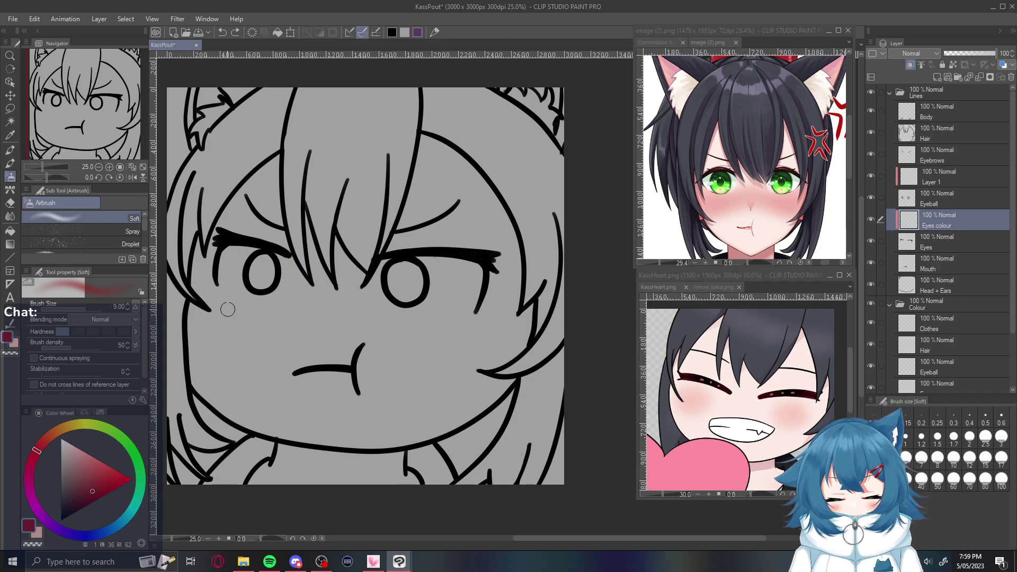
drag(218, 286, 222, 233)
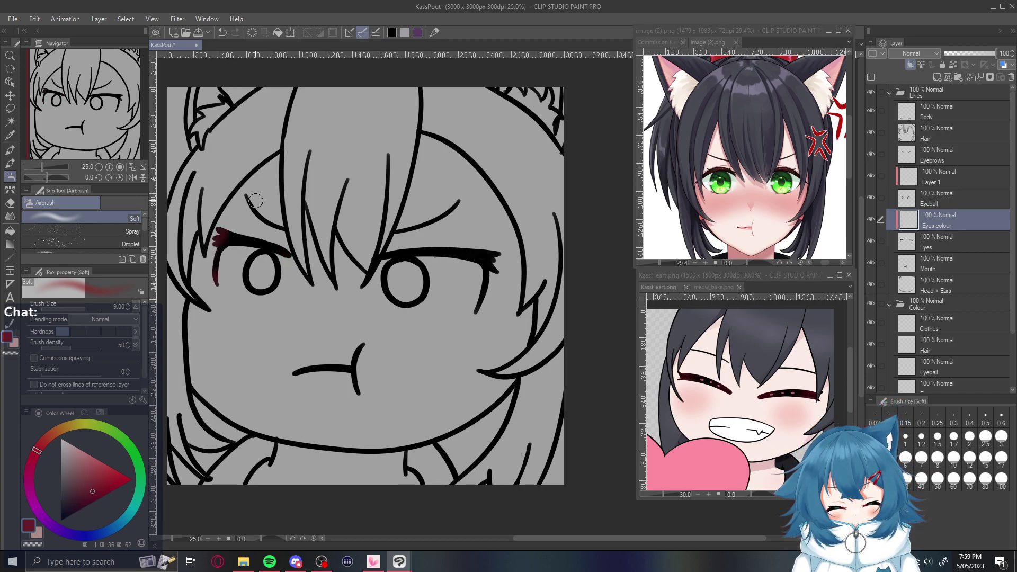
drag(295, 251, 290, 266)
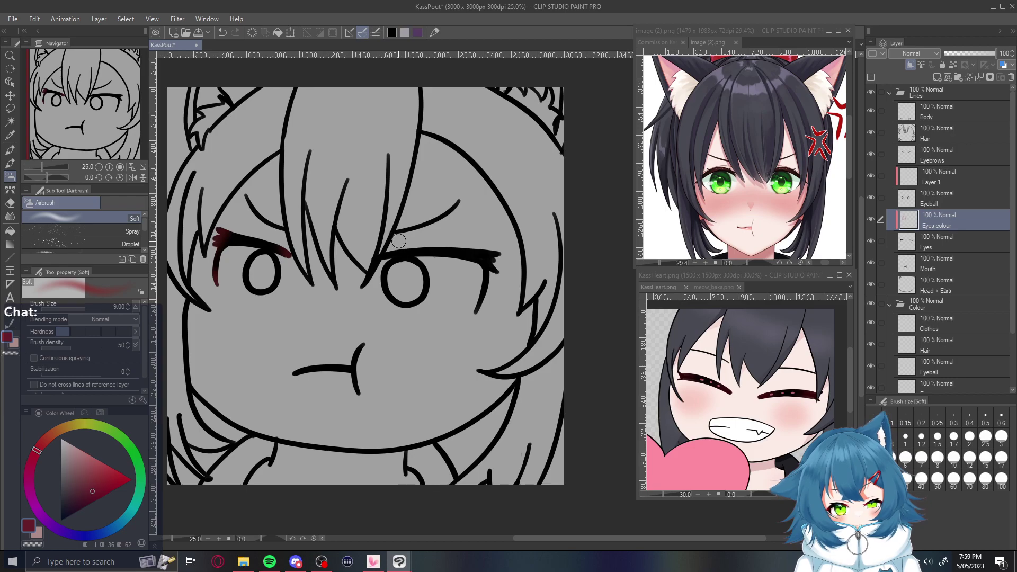
drag(497, 250, 488, 287)
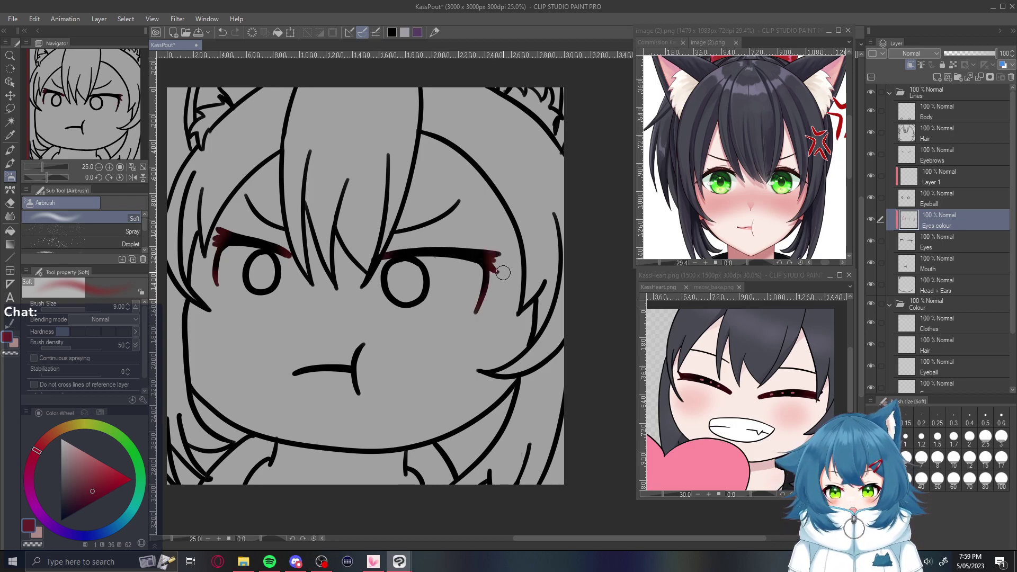
key(ctrl+z)
key(ctrl+z)
key(ctrl+z)
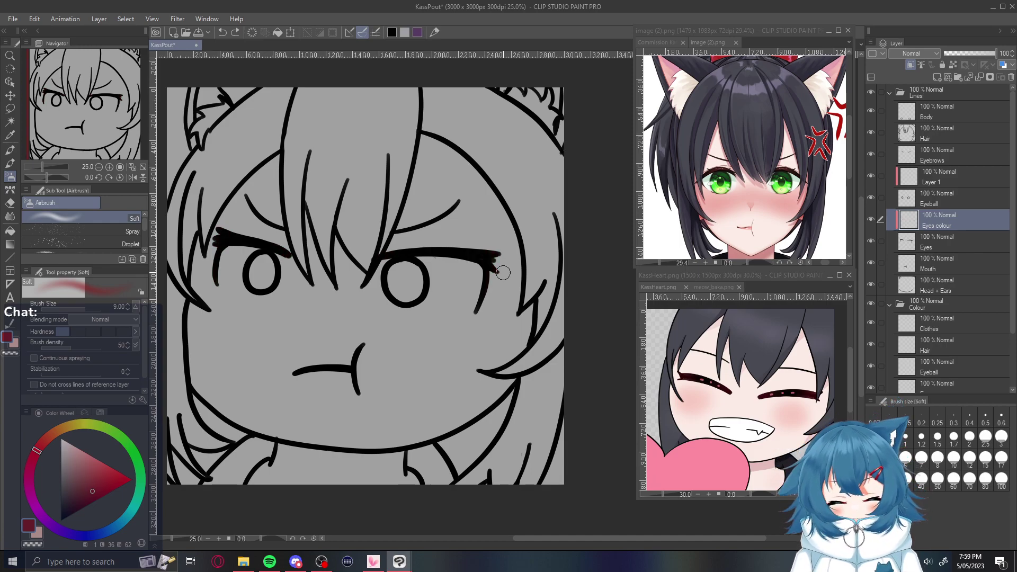
Switch to a darker red and try it on the corners of both eyes' lash lines, undoing the strokes
drag(87, 489, 90, 495)
key(ctrl+z)
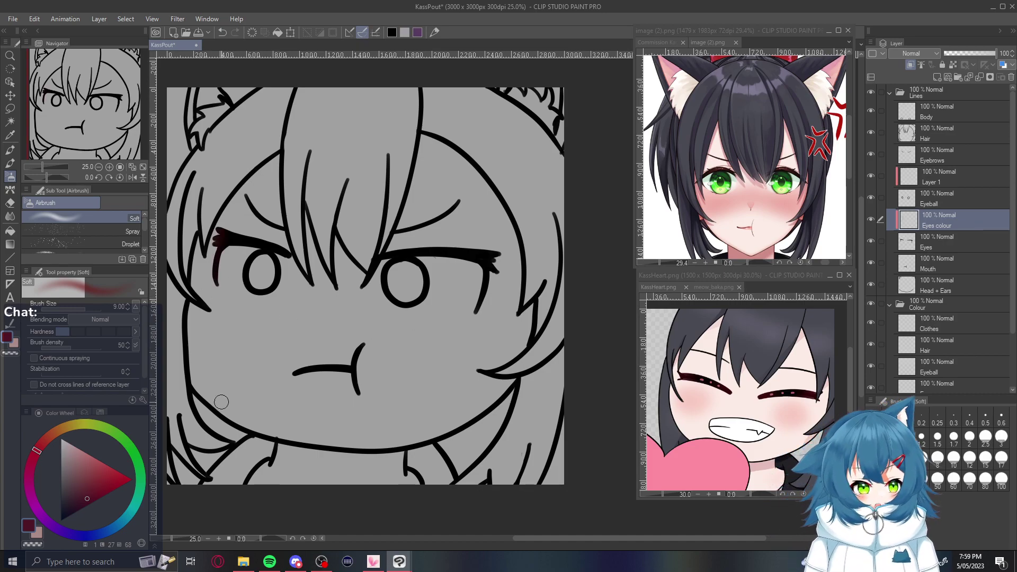
drag(291, 264, 288, 278)
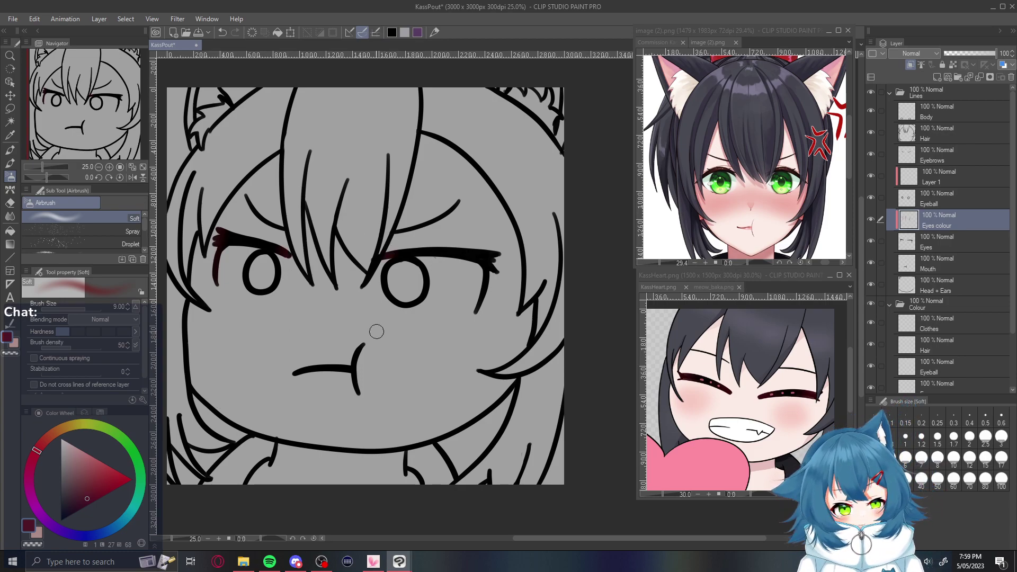
drag(494, 256, 478, 310)
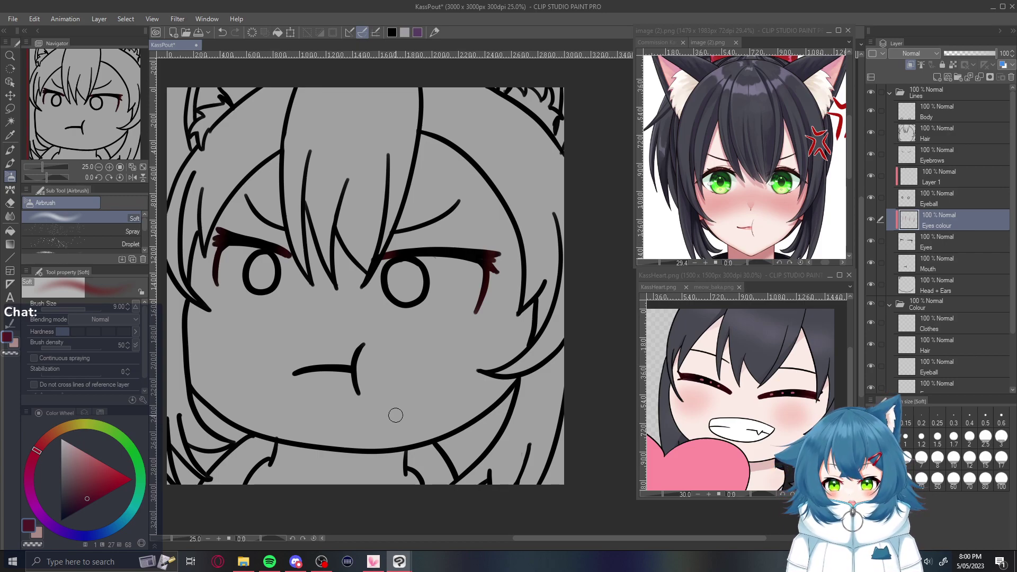
key(ctrl+z)
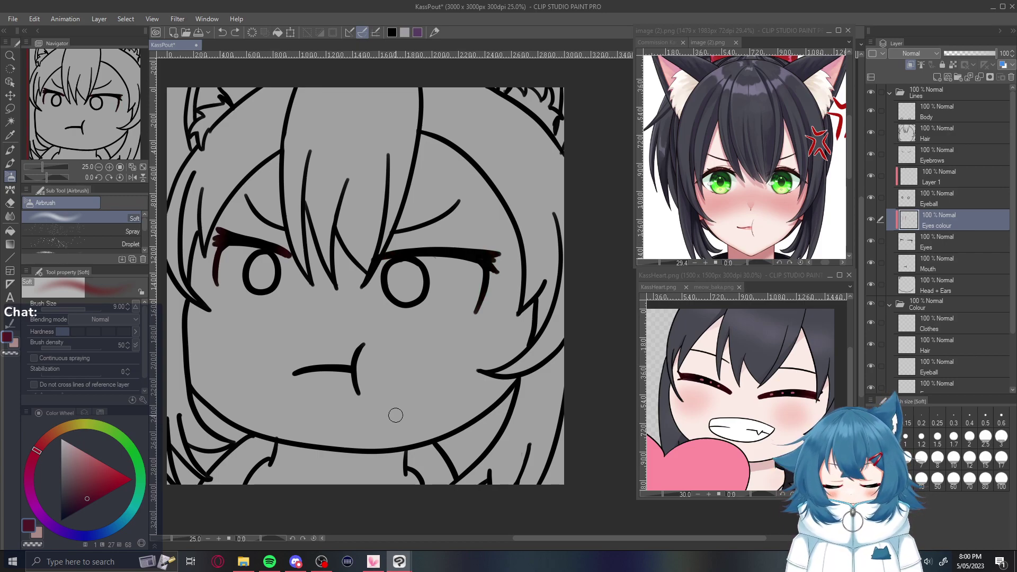
mouse_move(429, 246)
mouse_down()
mouse_move(418, 254)
mouse_move(448, 255)
mouse_up()
key(ctrl+z)
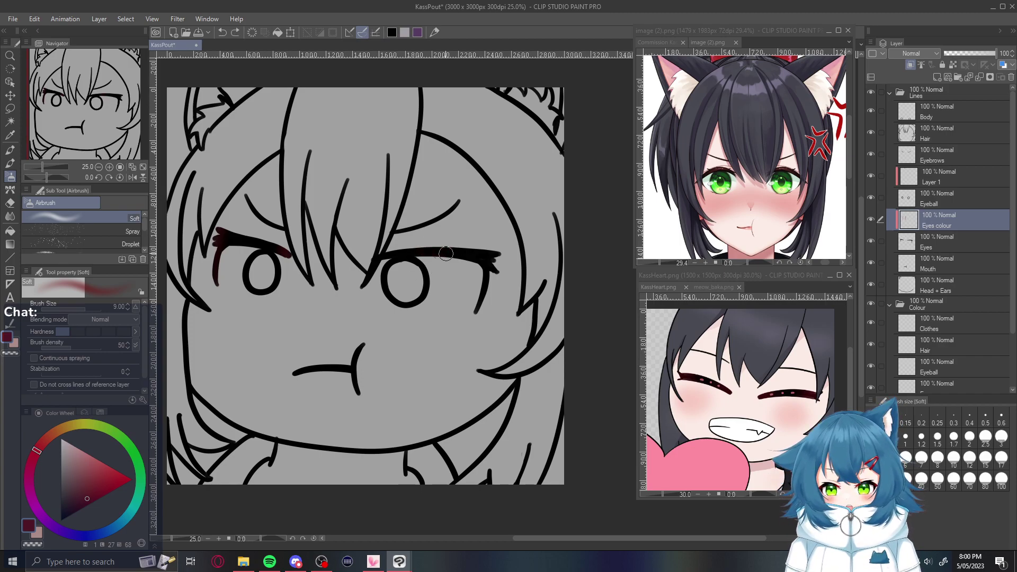
Airbrush the darker red across the middle of both upper lash lines on the Eyes colour layer
drag(244, 241, 271, 245)
drag(421, 253, 445, 251)
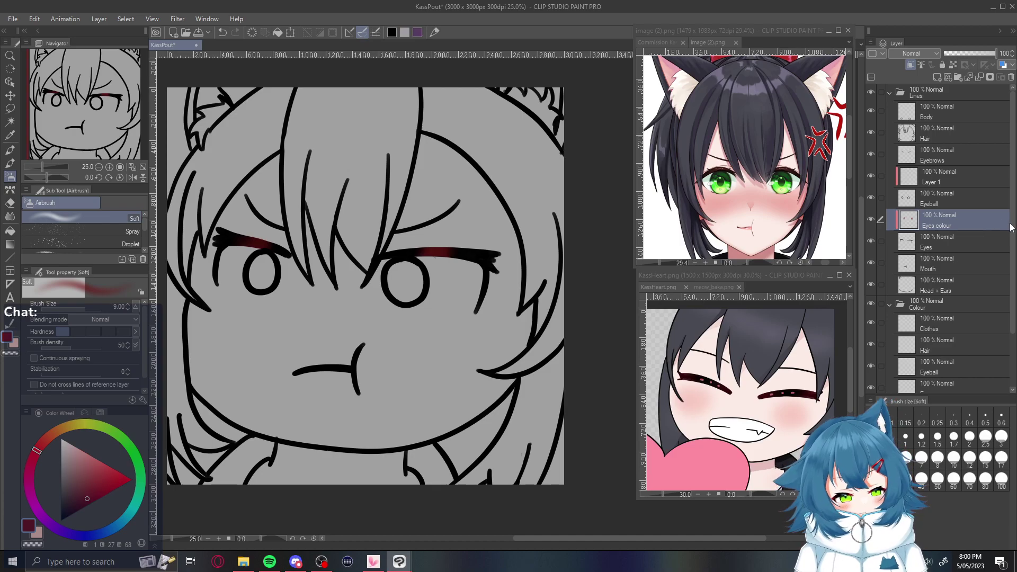
Draw small dark red lashes above the middle and inner ends of both upper lash lines on the Eyes layer with the lineart pen
click(953, 240)
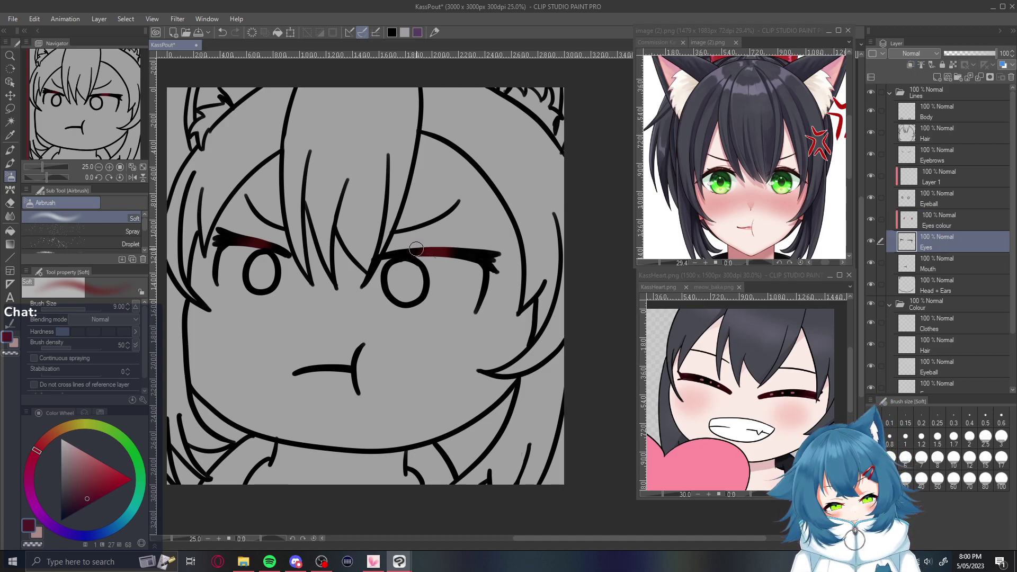
key(p)
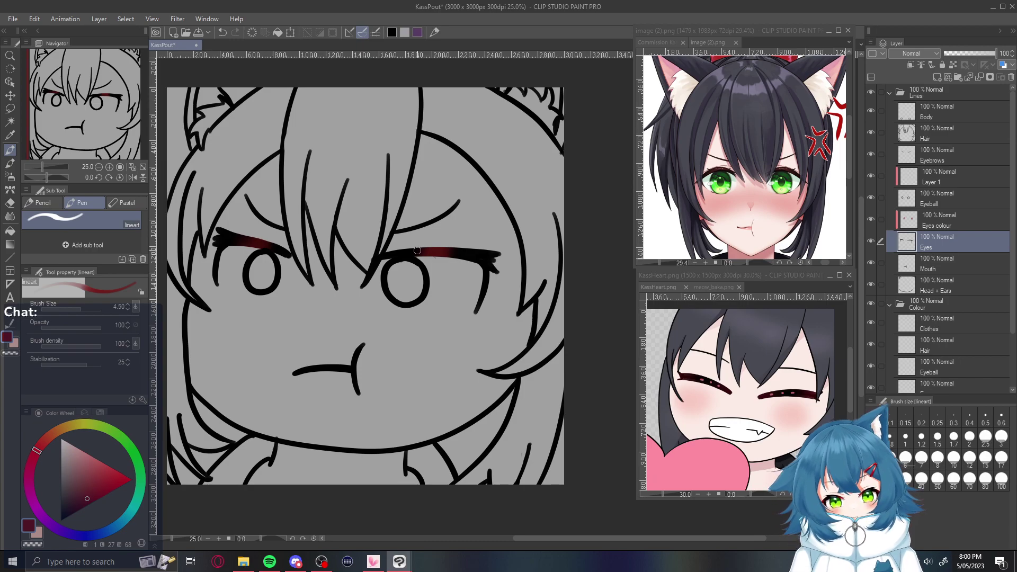
drag(443, 247, 462, 239)
key(ctrl+z)
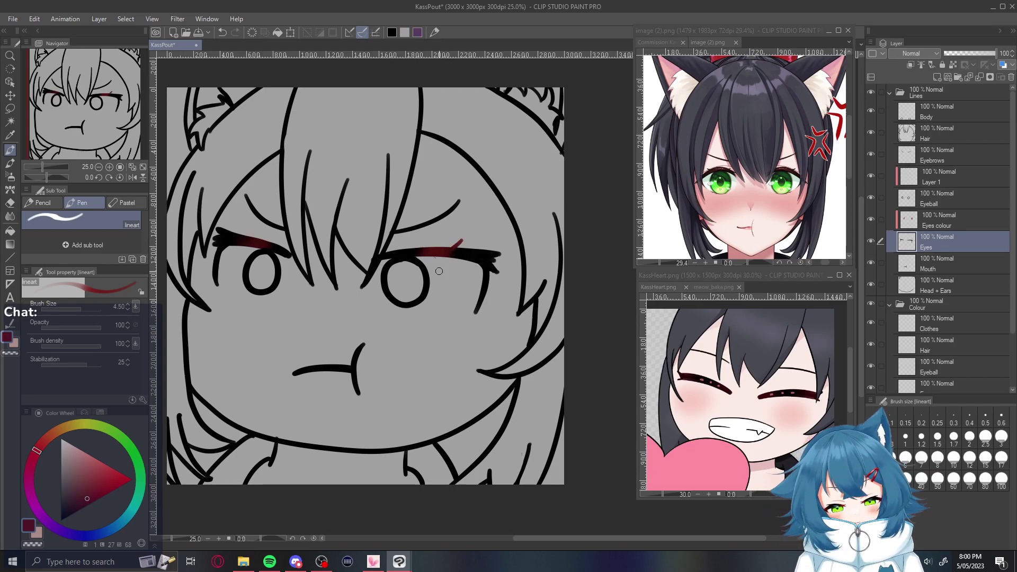
drag(390, 252, 383, 247)
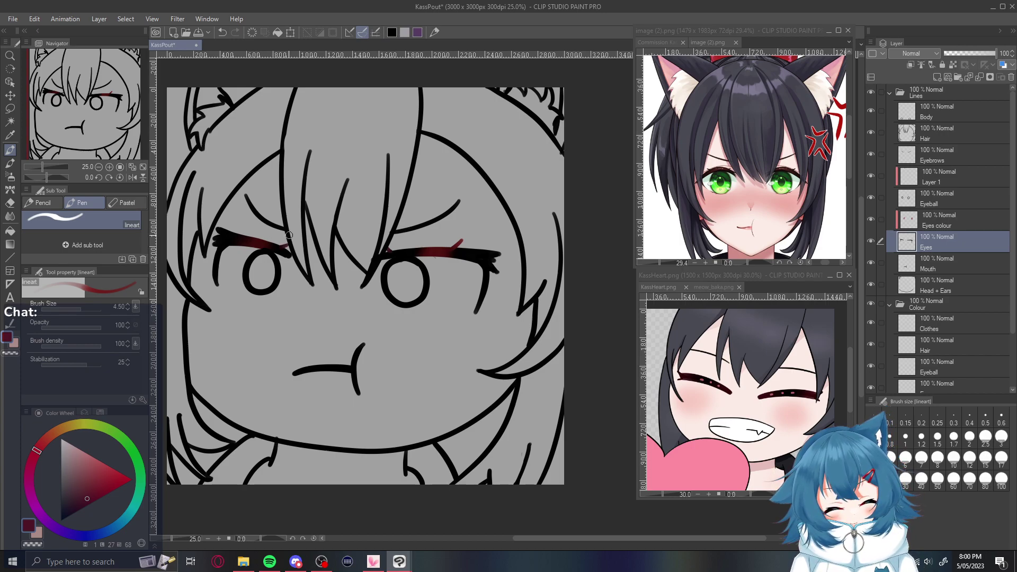
drag(249, 236, 244, 227)
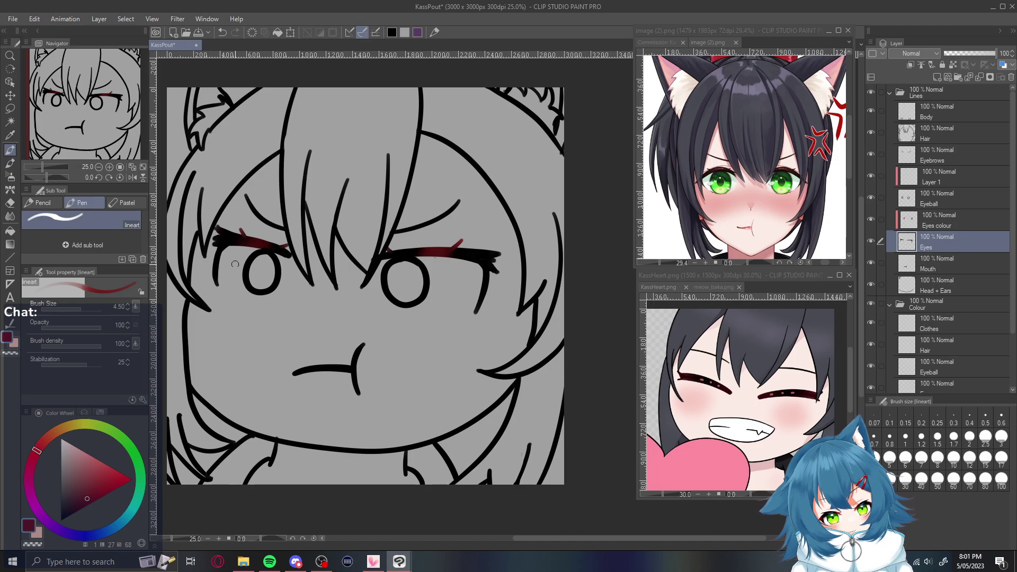
Try drawing dark red lashes at the outer corners of both eyes on the Eyes layer
key(ctrl+z)
drag(217, 241, 222, 247)
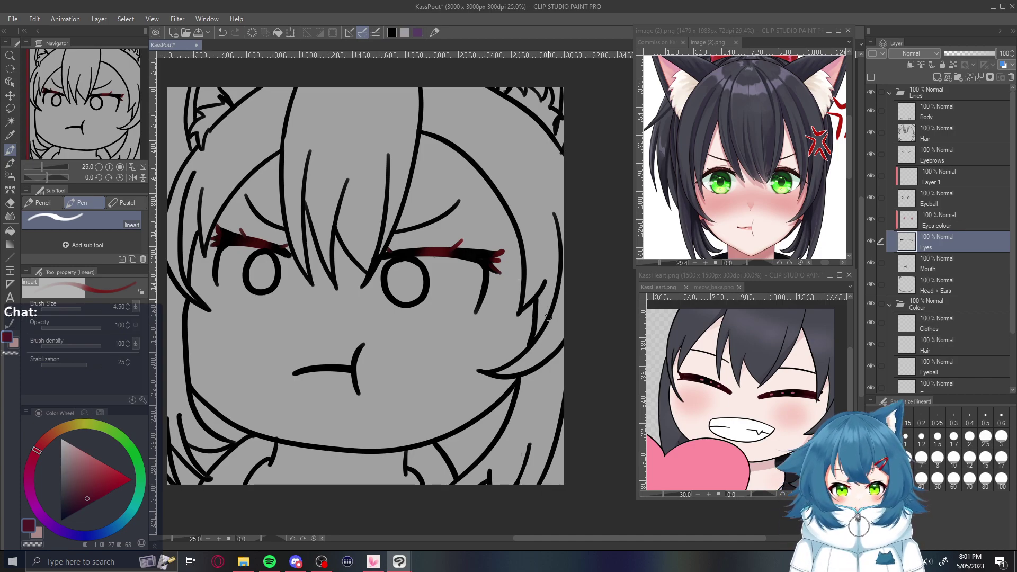
key(ctrl+z)
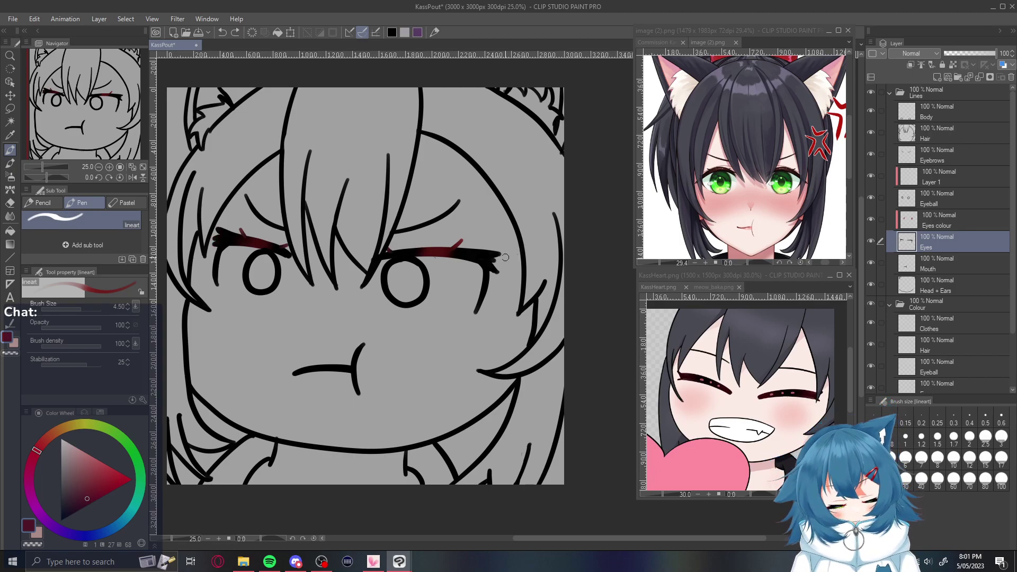
drag(498, 255, 511, 249)
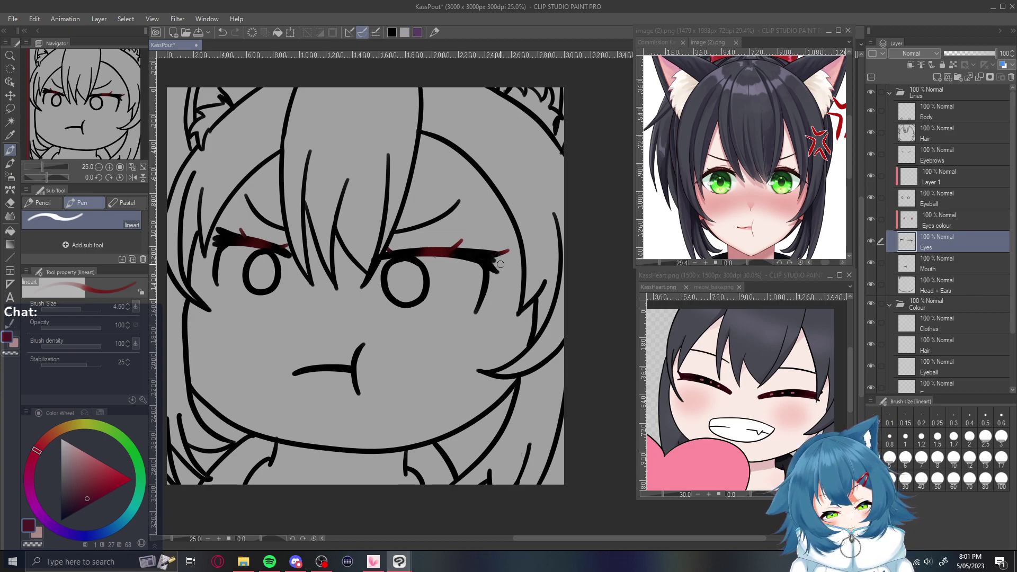
key(ctrl+z)
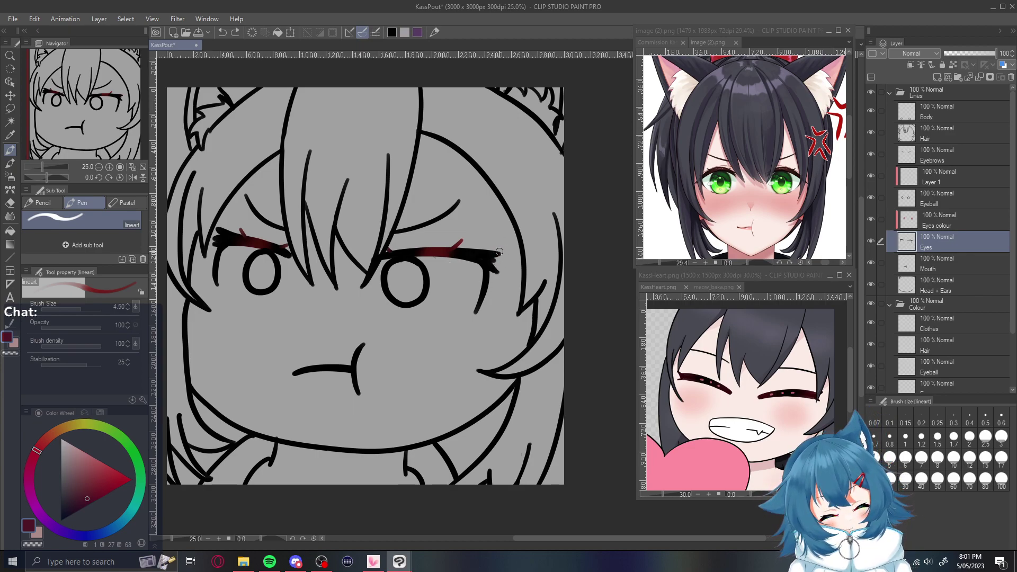
drag(493, 255, 504, 252)
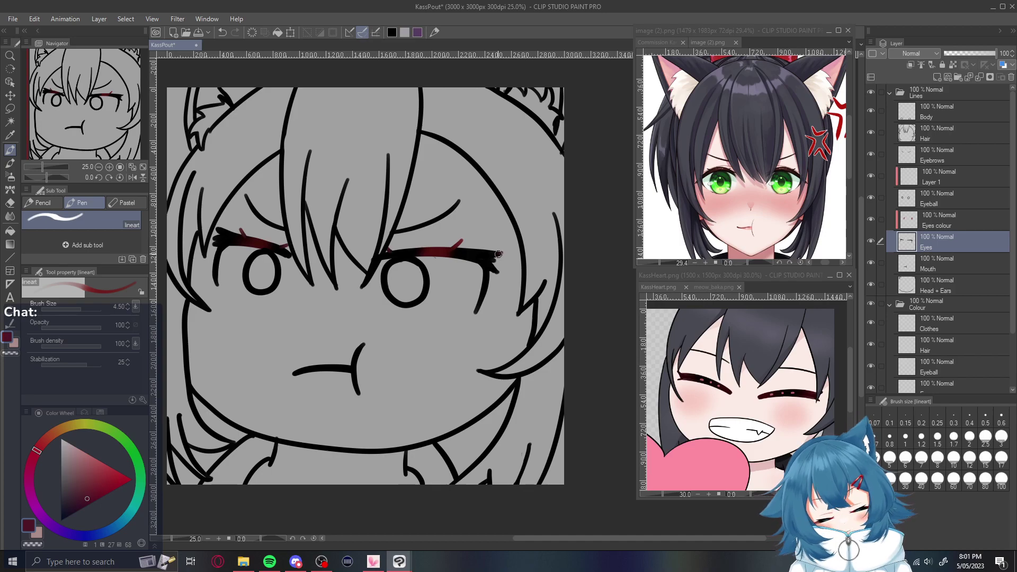
drag(498, 253, 504, 252)
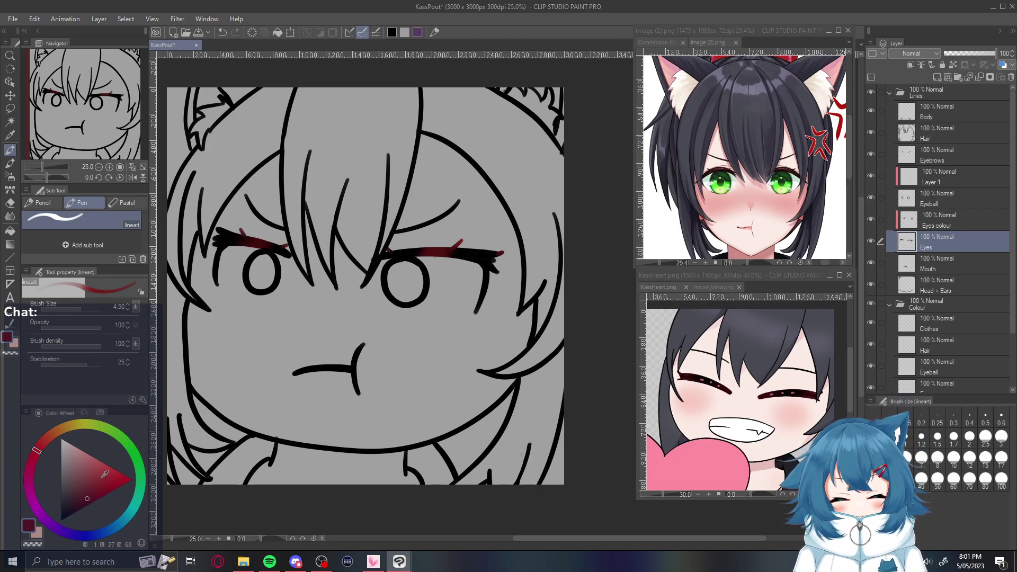
Switch the pen colour to black and draw pointed lashes at the outer corner of the right-hand eye
drag(77, 499, 61, 535)
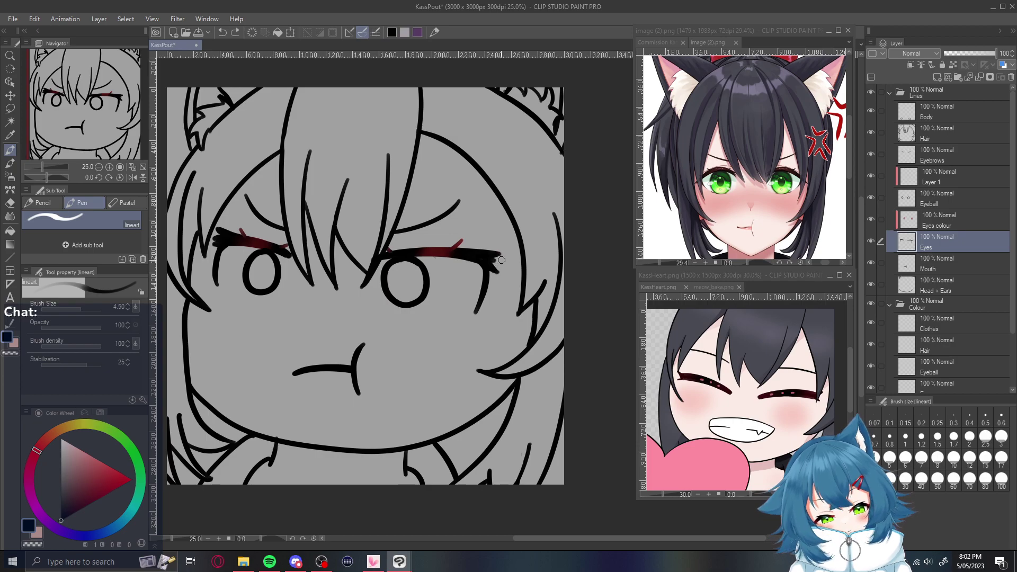
drag(497, 254, 508, 252)
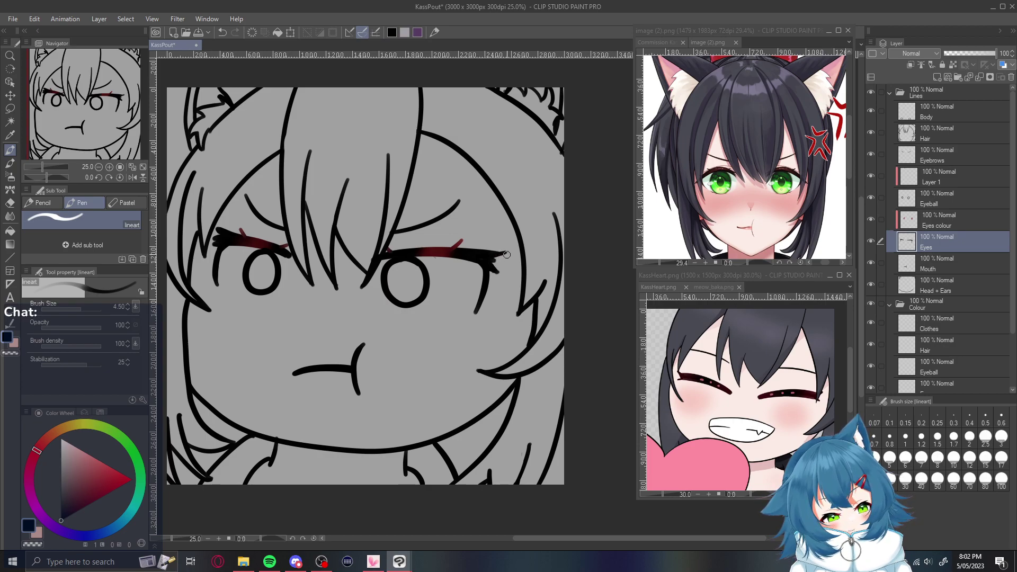
key(ctrl+z)
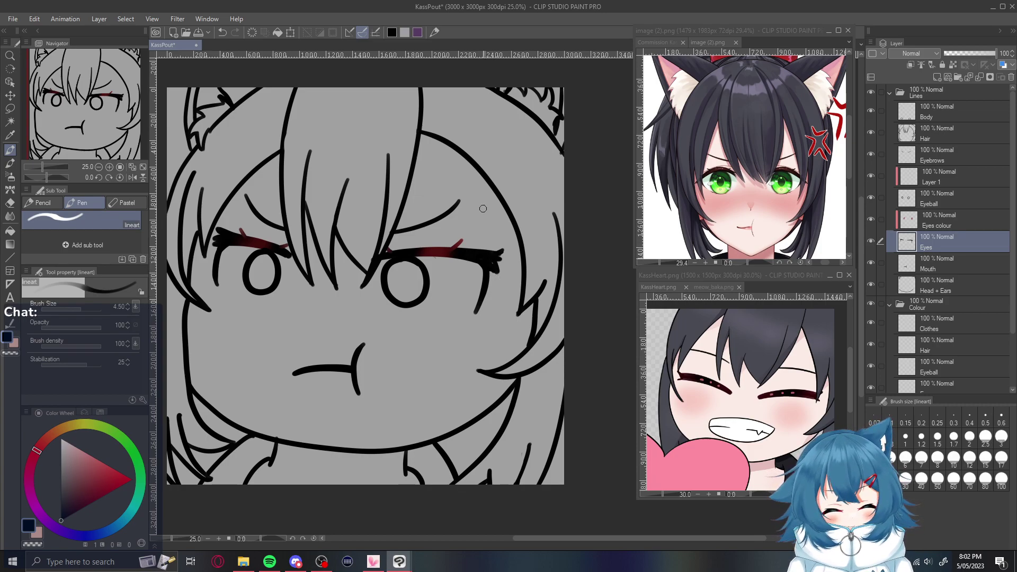
Thicken the outer side line of the right-hand eye in black where it joins the upper lash line
drag(490, 269, 475, 313)
key(ctrl+z)
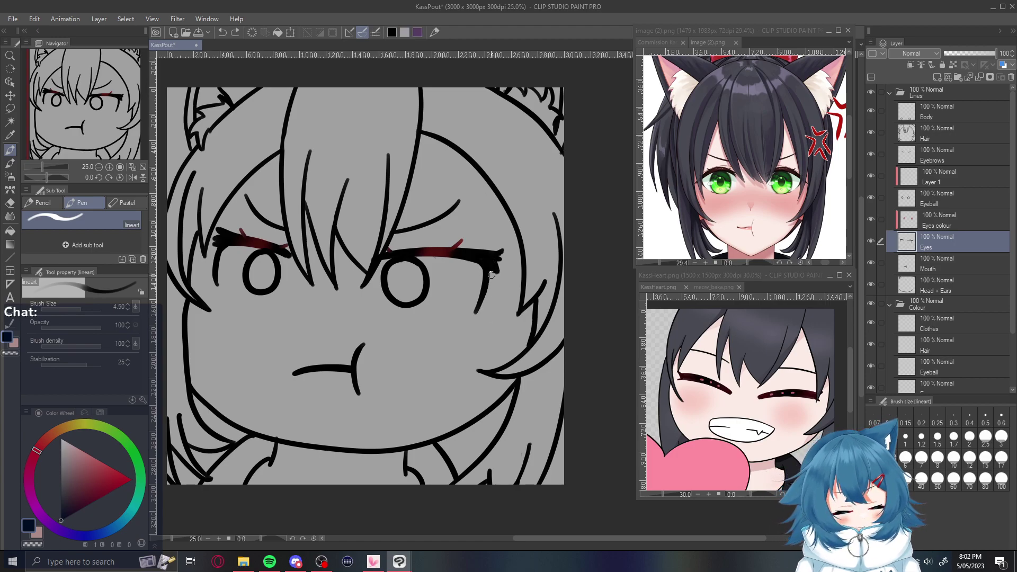
mouse_move(490, 270)
mouse_down()
mouse_move(475, 320)
mouse_move(488, 268)
mouse_up()
key(ctrl+z)
key(ctrl+z)
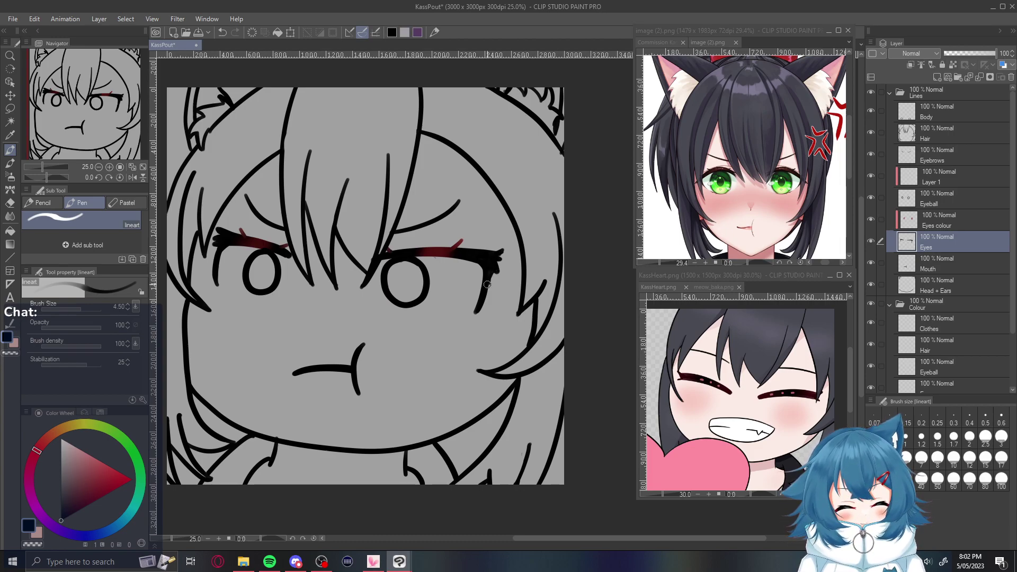
drag(489, 279, 497, 263)
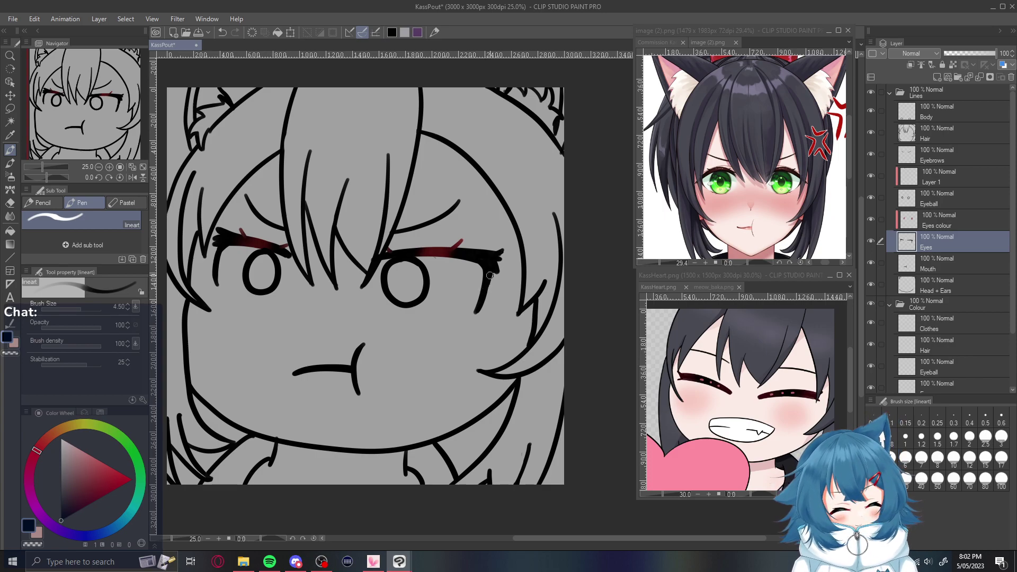
Thicken the left-hand eye's outer side line in black and add pointed lashes at its outer corner
drag(214, 247, 216, 281)
key(ctrl+z)
drag(227, 239, 217, 267)
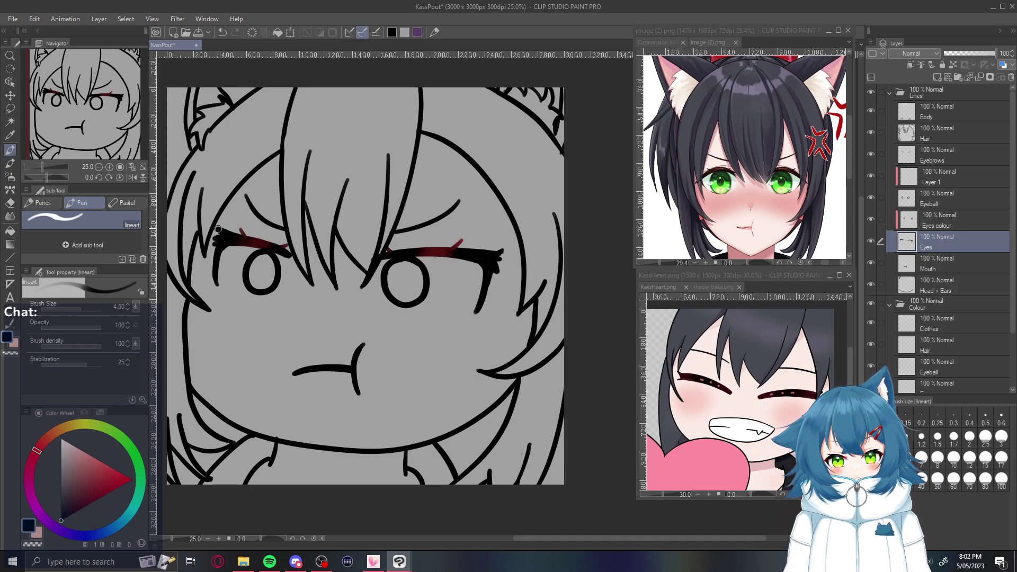
drag(216, 223, 223, 241)
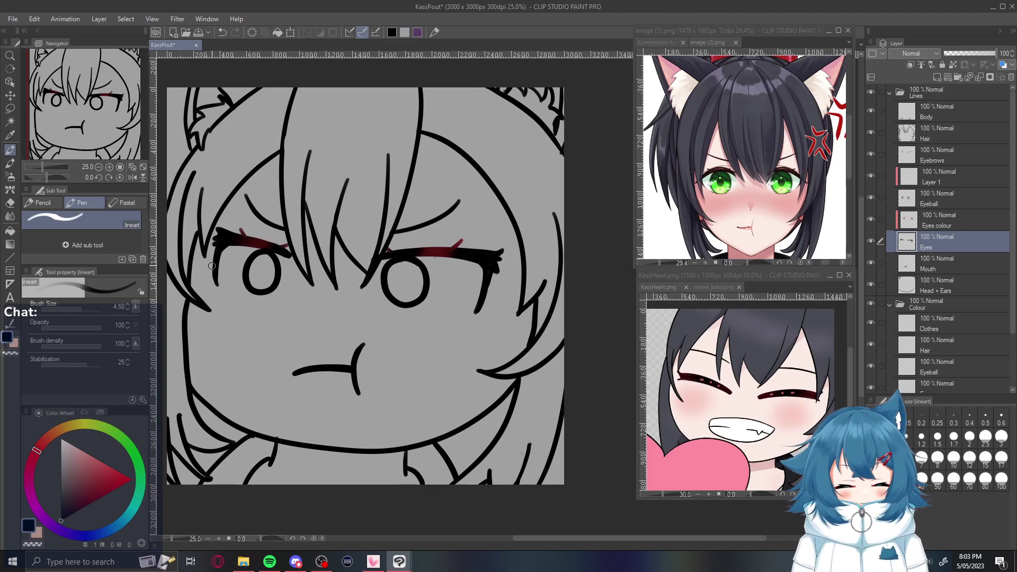
Place a vertical symmetrical ruler midway between the eyes on the Eyeball line layer
click(947, 200)
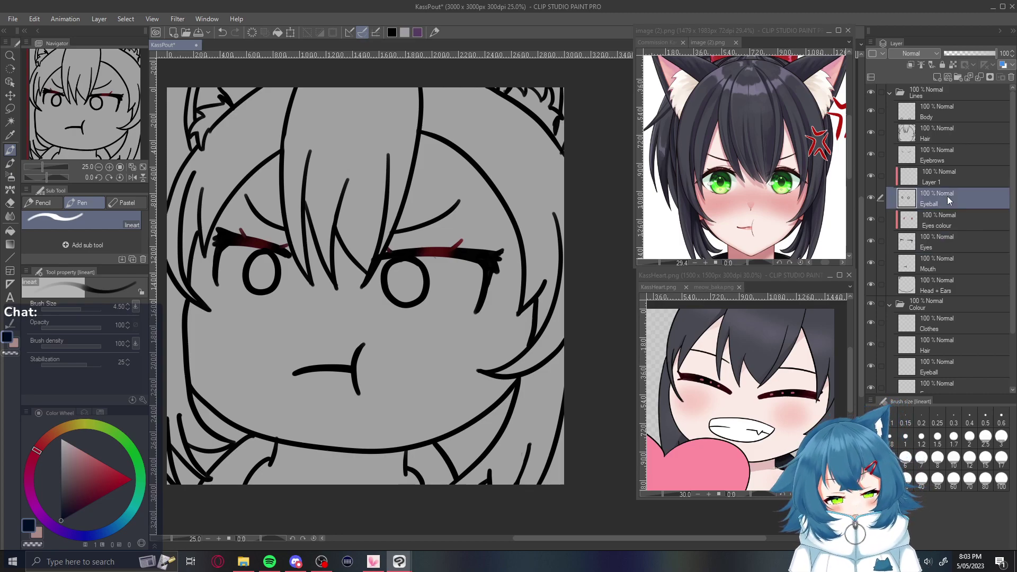
click(10, 285)
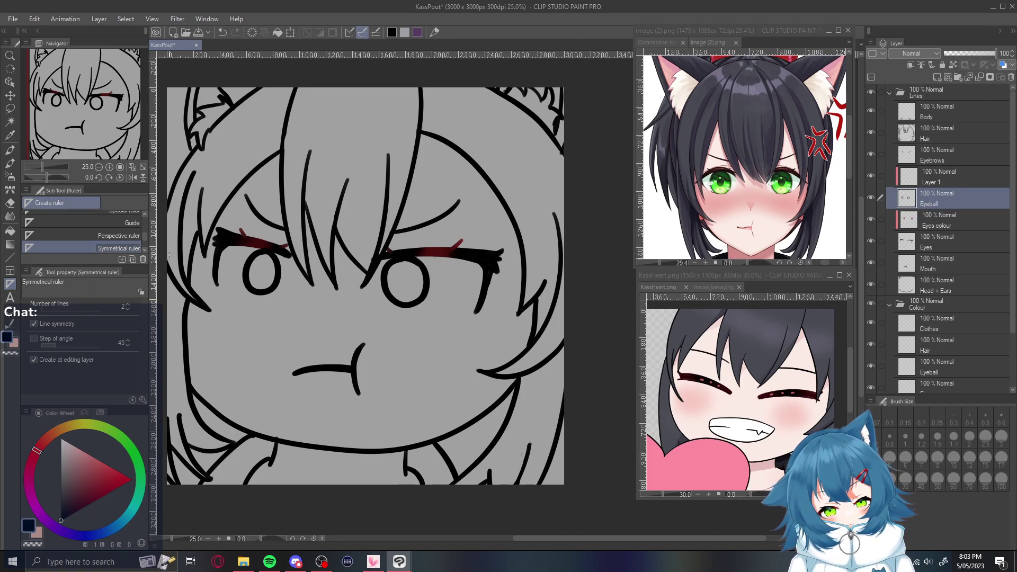
drag(338, 268, 339, 265)
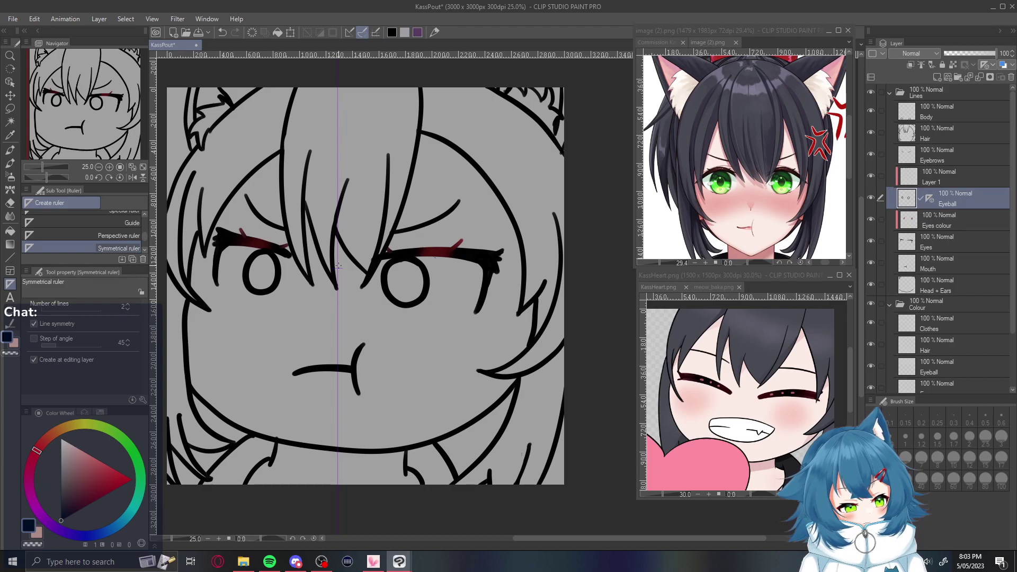
scroll(338, 267, down, 2)
scroll(267, 262, up, 2)
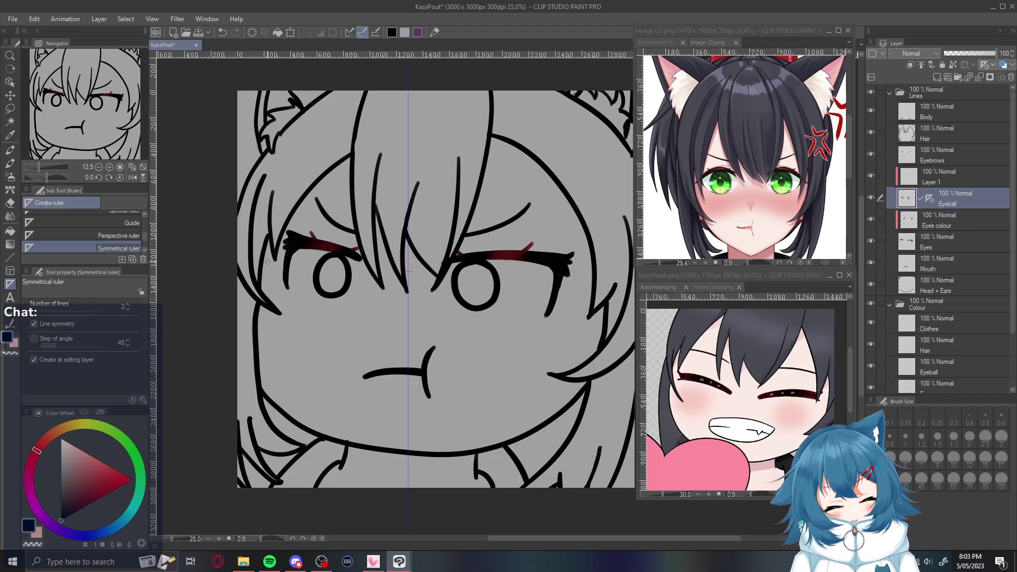
Erase both existing eyeball circles from the Eyeball line layer with the Hard eraser
key(p)
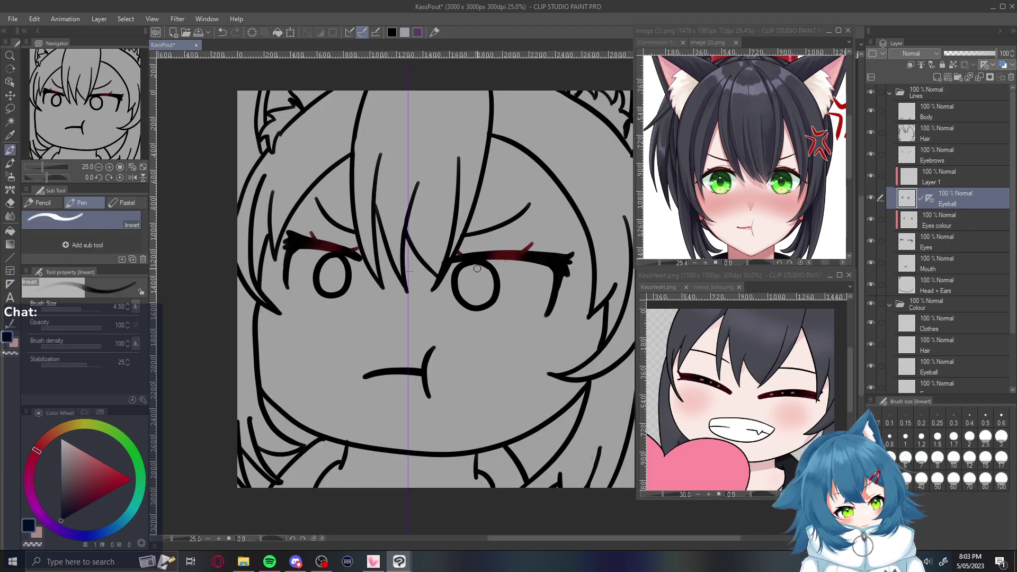
mouse_move(460, 271)
mouse_down()
mouse_move(502, 263)
mouse_move(448, 277)
mouse_move(496, 279)
mouse_move(505, 291)
mouse_move(460, 312)
mouse_up()
key(e)
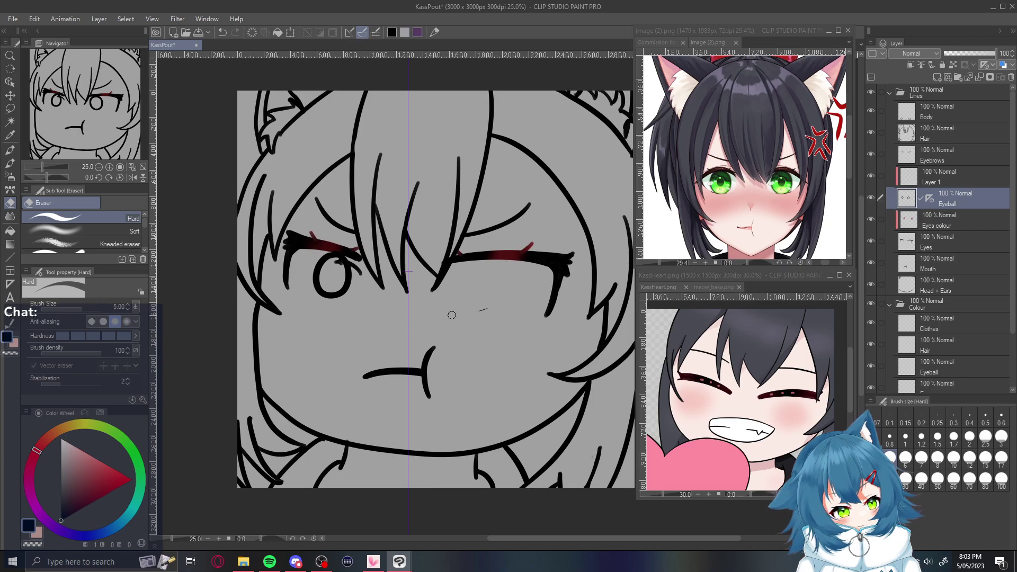
mouse_move(327, 276)
mouse_down()
mouse_move(336, 254)
mouse_move(305, 268)
mouse_move(346, 280)
mouse_move(312, 296)
mouse_move(322, 314)
mouse_up()
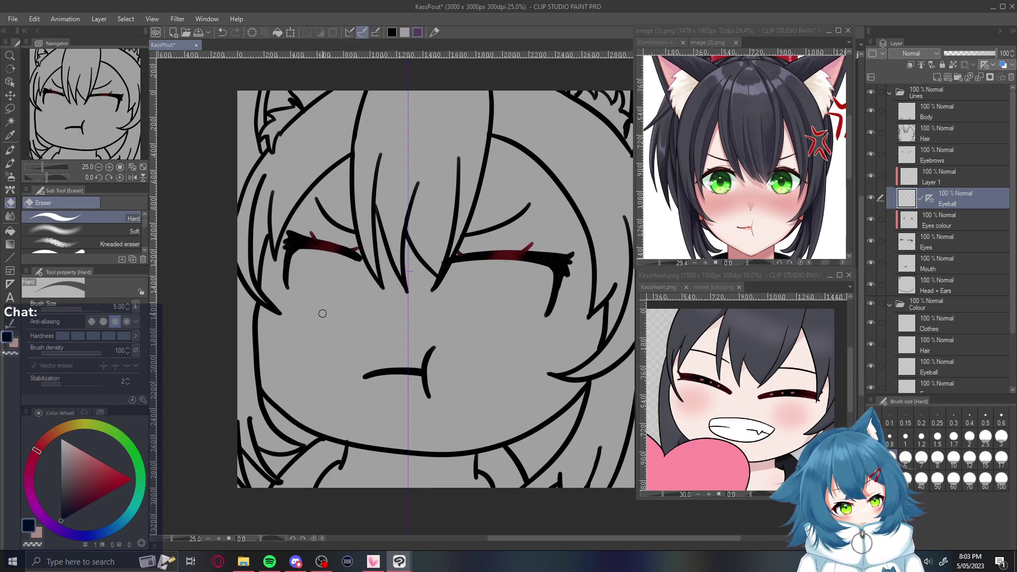
Try drawing mirrored eyeball circles beneath both upper lash lines with the lineart pen at size 4.5
key(p)
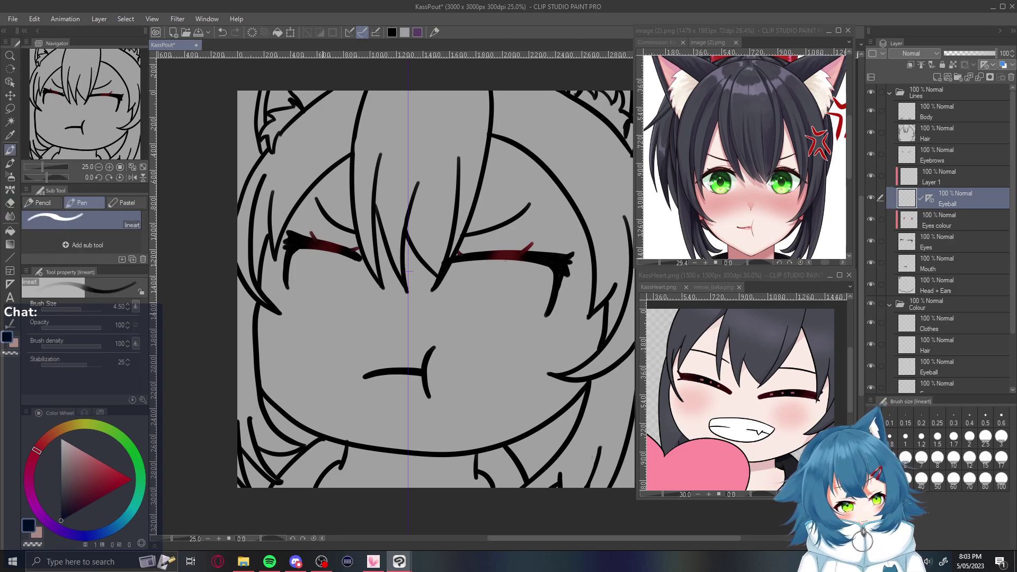
mouse_move(483, 260)
mouse_down()
mouse_move(460, 278)
mouse_move(492, 303)
mouse_move(471, 271)
mouse_move(462, 276)
mouse_move(504, 292)
mouse_move(491, 260)
mouse_move(483, 311)
mouse_move(493, 260)
mouse_move(469, 265)
mouse_move(504, 280)
mouse_up()
key(ctrl+z)
key(ctrl+z)
key(ctrl+z)
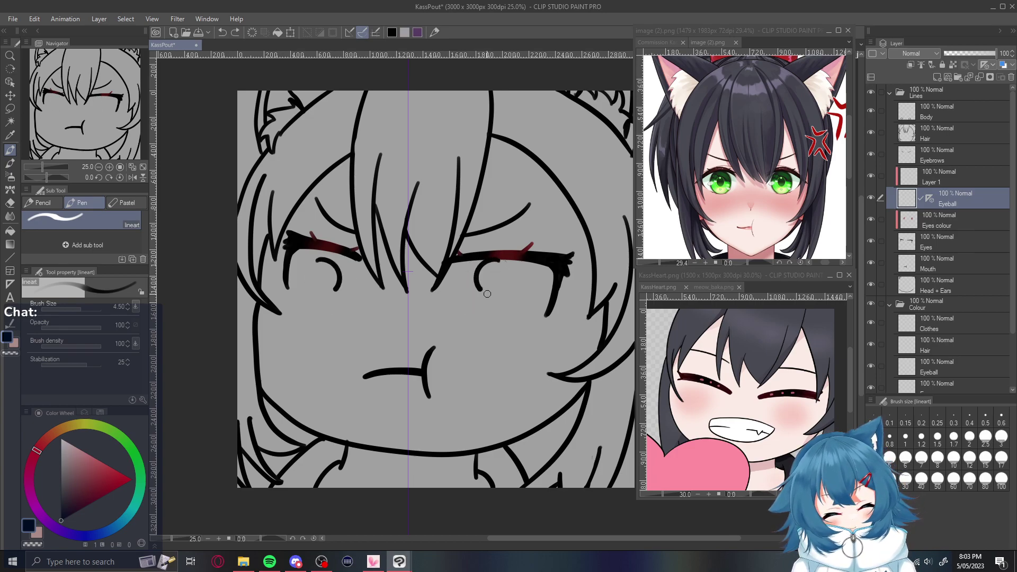
mouse_move(481, 261)
mouse_down()
mouse_move(464, 295)
mouse_move(471, 264)
mouse_up()
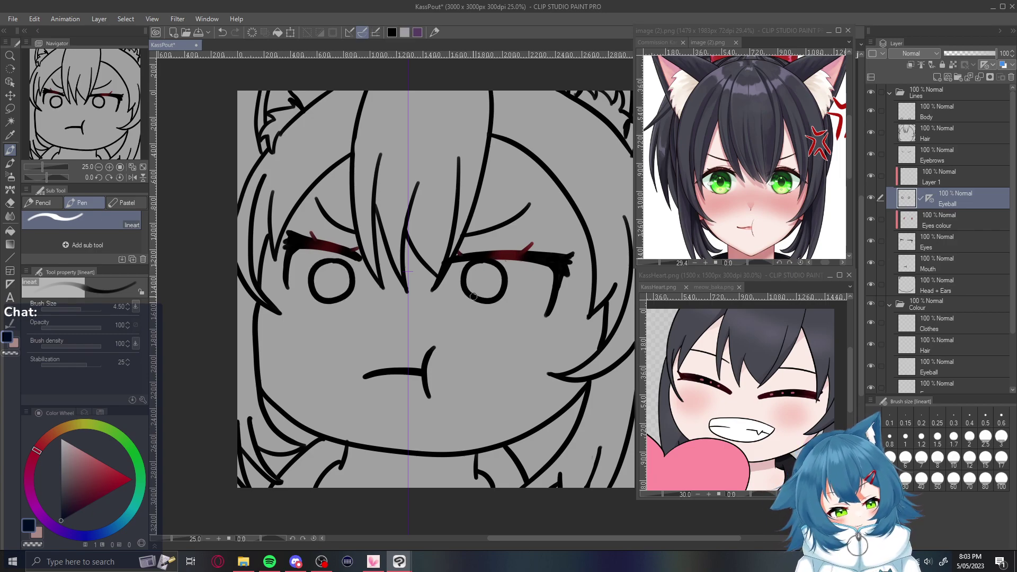
key(ctrl+z)
mouse_move(488, 256)
mouse_down()
mouse_move(471, 287)
mouse_move(503, 294)
mouse_move(490, 258)
mouse_move(466, 291)
mouse_move(506, 290)
mouse_move(486, 259)
mouse_up()
key(ctrl+z)
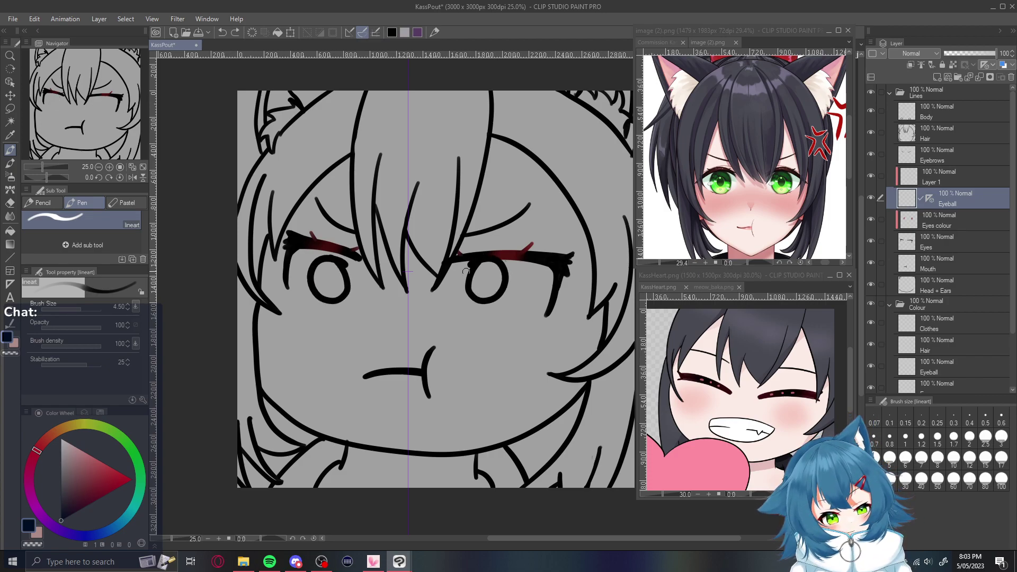
key(ctrl+z)
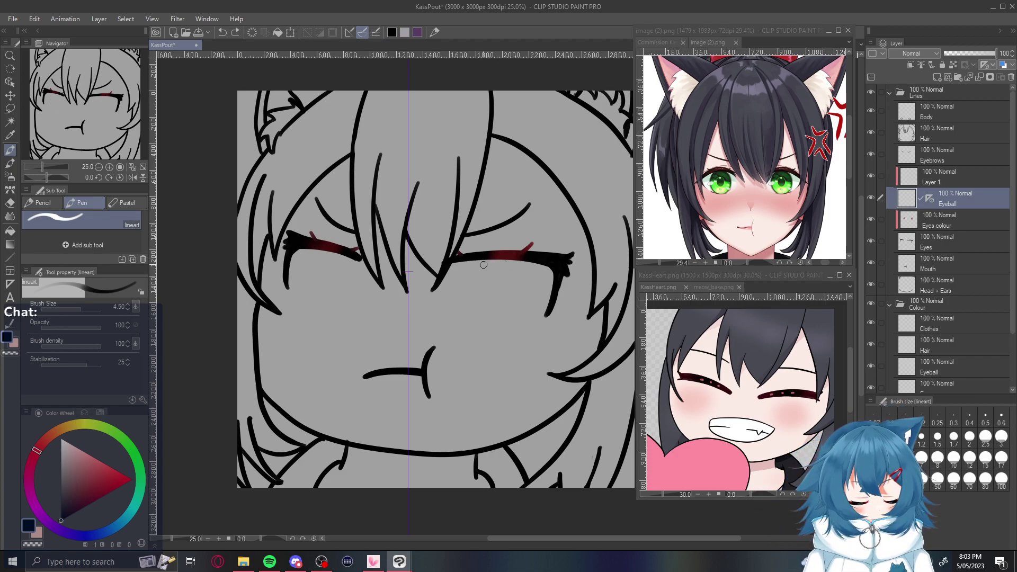
Draw mirrored eyeball circles beneath both upper lash lines with the lineart pen at size 3, undoing and redrawing unsatisfactory attempts
key(bracketleft)
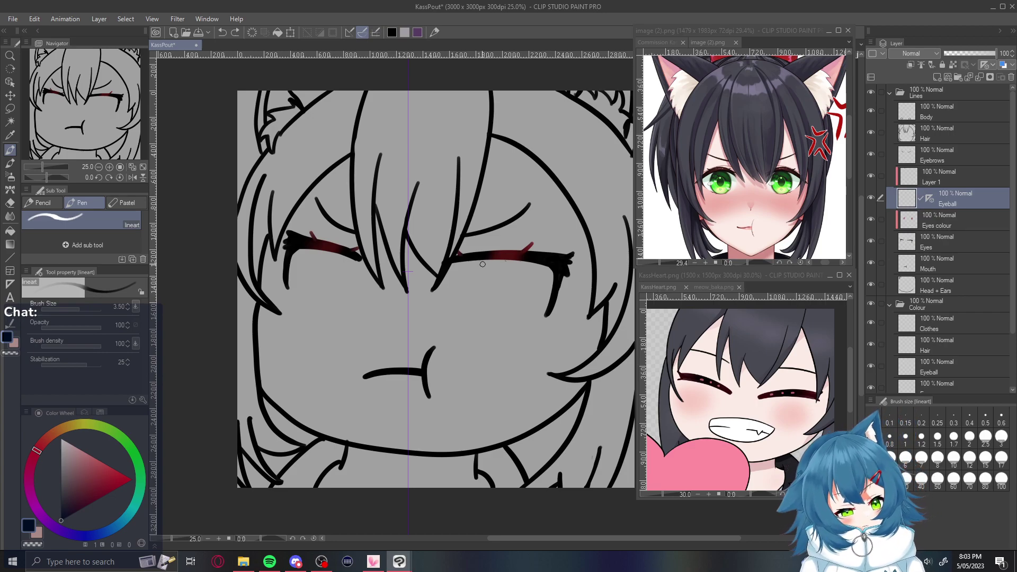
key(bracketleft)
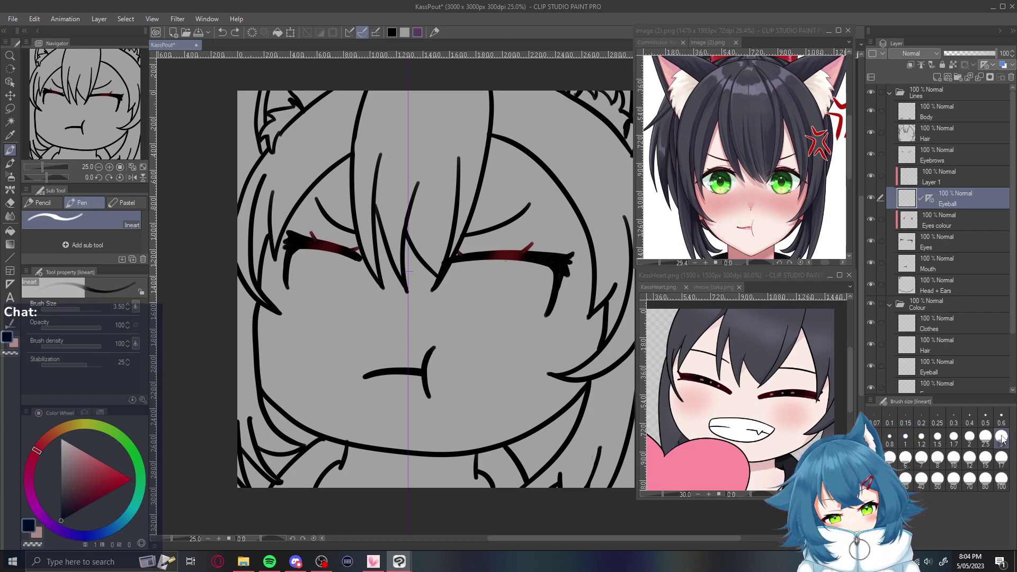
mouse_move(494, 259)
mouse_down()
mouse_move(468, 281)
mouse_move(507, 264)
mouse_move(465, 274)
mouse_move(495, 299)
mouse_move(481, 259)
mouse_move(491, 318)
mouse_move(502, 266)
mouse_move(482, 260)
mouse_move(470, 307)
mouse_move(508, 283)
mouse_move(484, 261)
mouse_move(475, 286)
mouse_move(510, 296)
mouse_move(508, 269)
mouse_move(480, 281)
mouse_move(508, 308)
mouse_move(496, 261)
mouse_move(467, 274)
mouse_move(493, 311)
mouse_move(483, 260)
mouse_move(479, 299)
mouse_move(506, 281)
mouse_move(484, 259)
mouse_move(470, 277)
mouse_move(505, 303)
mouse_move(488, 258)
mouse_move(471, 296)
mouse_move(506, 278)
mouse_move(484, 259)
mouse_move(466, 288)
mouse_move(505, 292)
mouse_move(479, 258)
mouse_move(466, 295)
mouse_move(485, 259)
mouse_move(474, 260)
mouse_move(495, 303)
mouse_move(484, 259)
mouse_move(462, 273)
mouse_move(497, 304)
mouse_move(484, 260)
mouse_move(477, 305)
mouse_move(499, 260)
mouse_up()
key(ctrl+z)
key(ctrl+z)
key(ctrl+z)
key(ctrl+z)
key(ctrl+z)
key(ctrl+z)
key(ctrl+z)
key(ctrl+z)
key(ctrl+z)
key(ctrl+z)
key(ctrl+z)
key(ctrl+z)
key(ctrl+z)
key(ctrl+z)
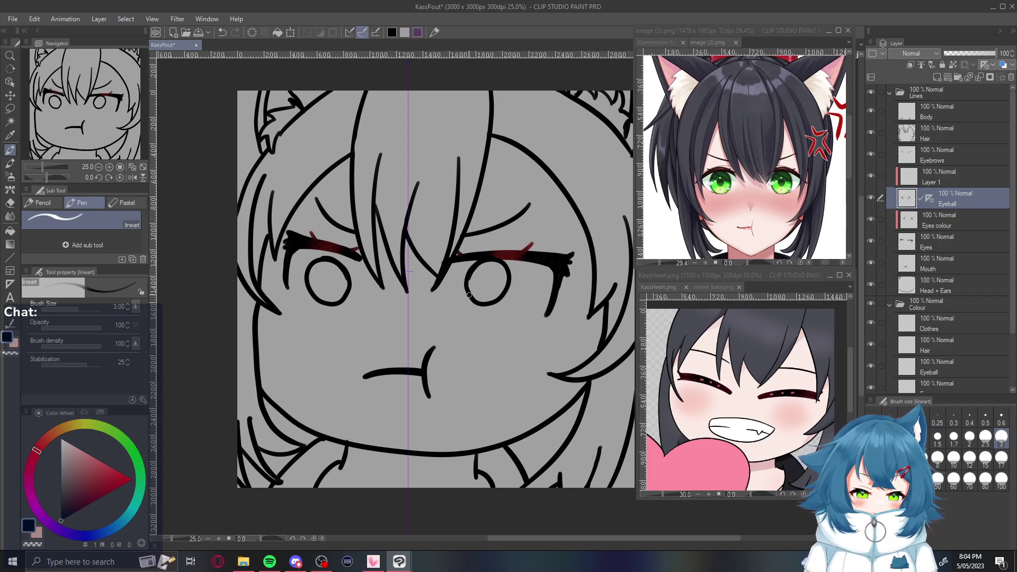
key(ctrl+z)
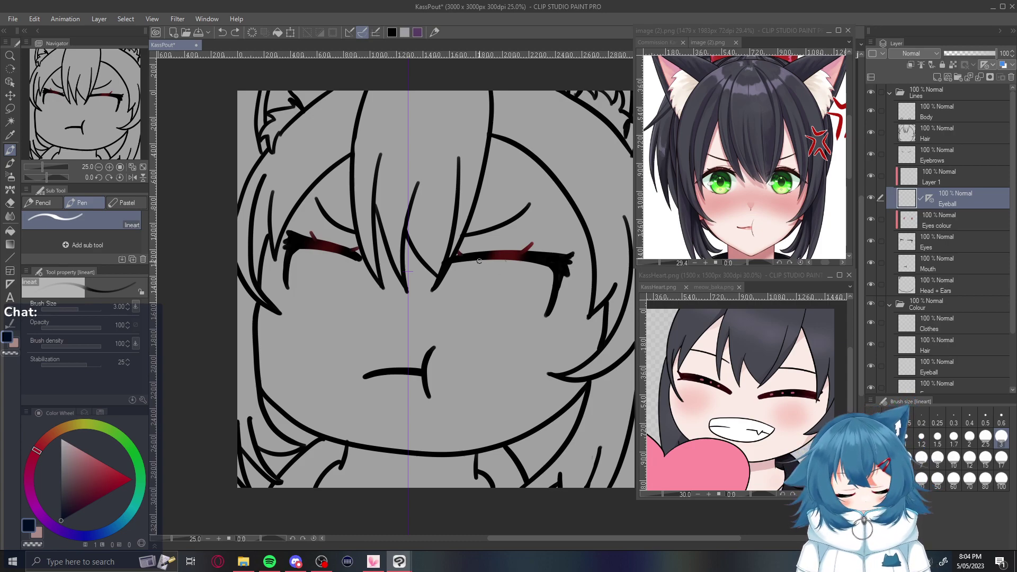
mouse_move(480, 260)
mouse_down()
mouse_move(464, 295)
mouse_move(505, 276)
mouse_move(482, 259)
mouse_move(465, 283)
mouse_move(512, 283)
mouse_move(488, 259)
mouse_up()
key(ctrl+z)
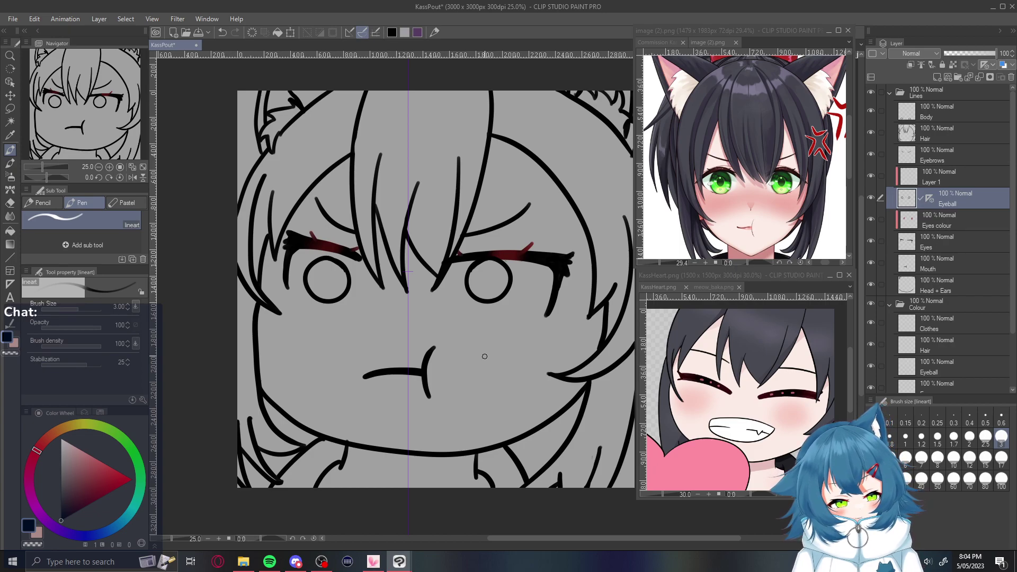
Hide the symmetrical ruler on the Eyeball line layer
click(930, 198)
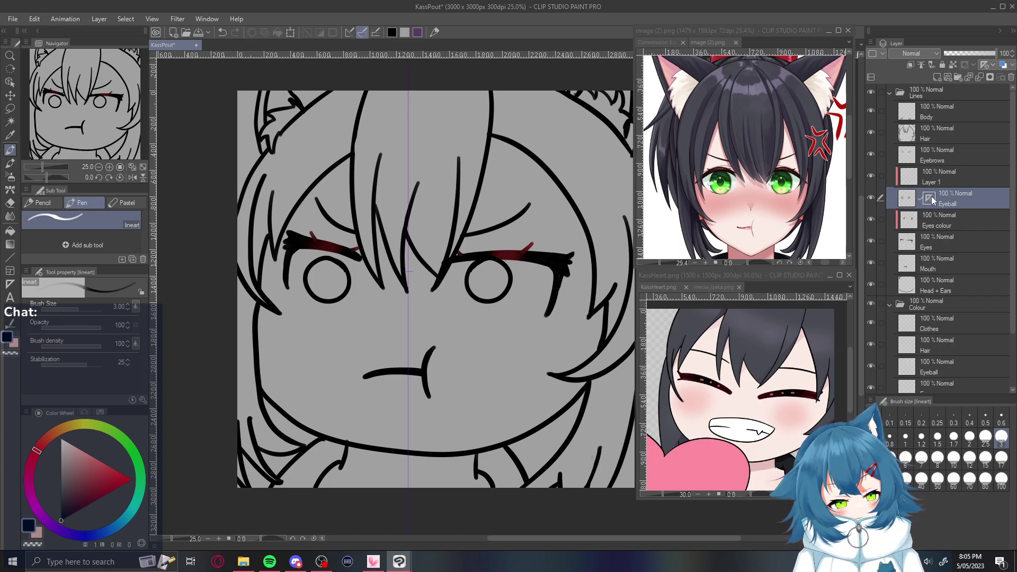
right_click(931, 196)
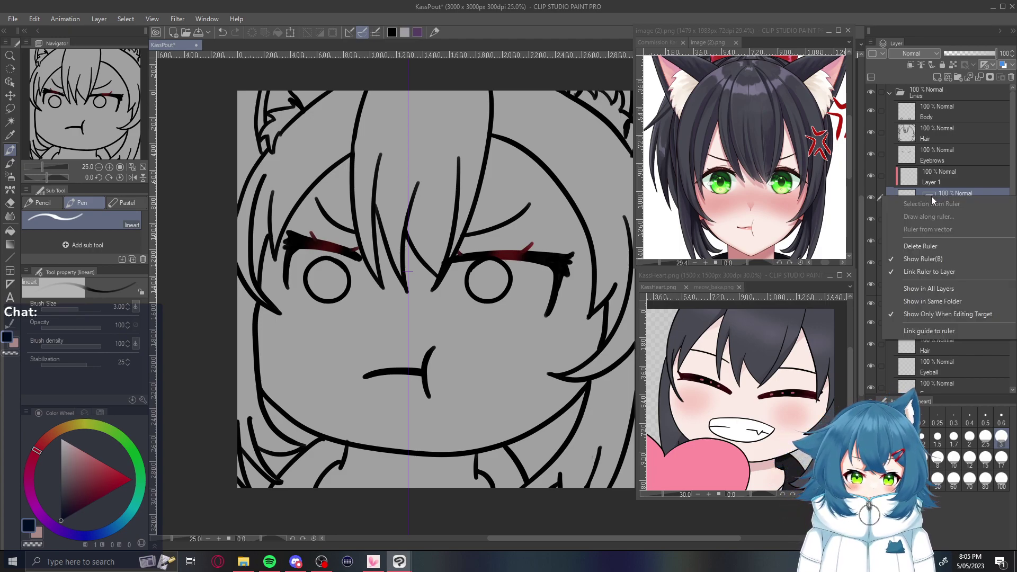
click(935, 259)
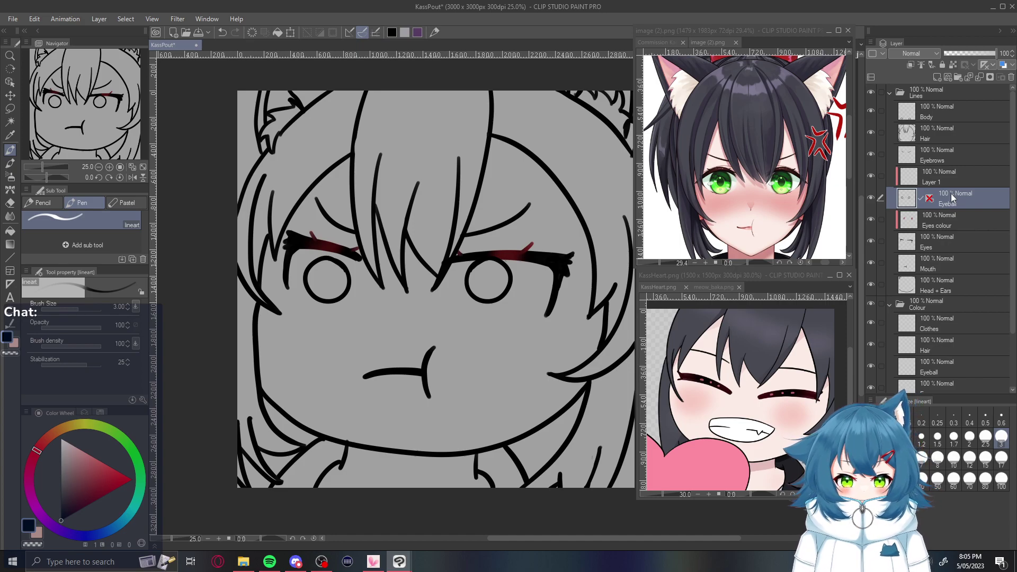
Lasso the left-hand eyeball circle, shift it slightly up and inward, rotate it a little and scale it to about 91% width and 97% height
key(m)
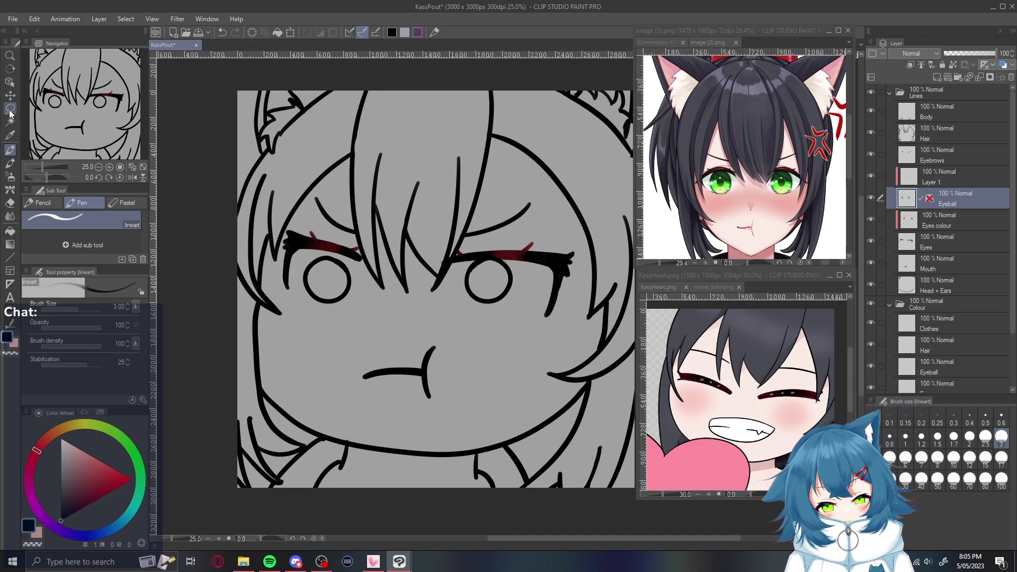
mouse_move(306, 253)
mouse_down()
mouse_move(349, 226)
mouse_move(310, 262)
mouse_up()
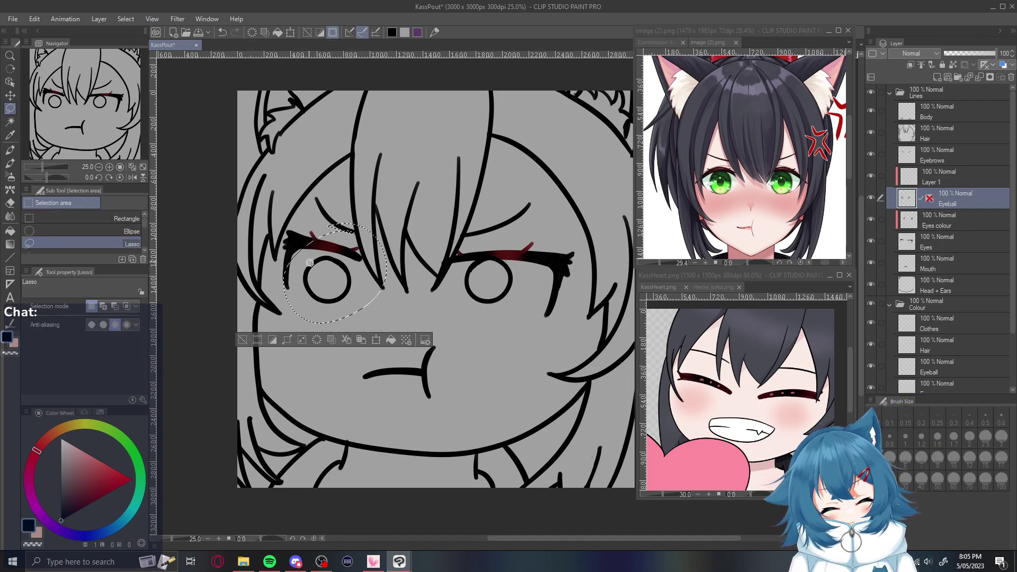
click(290, 32)
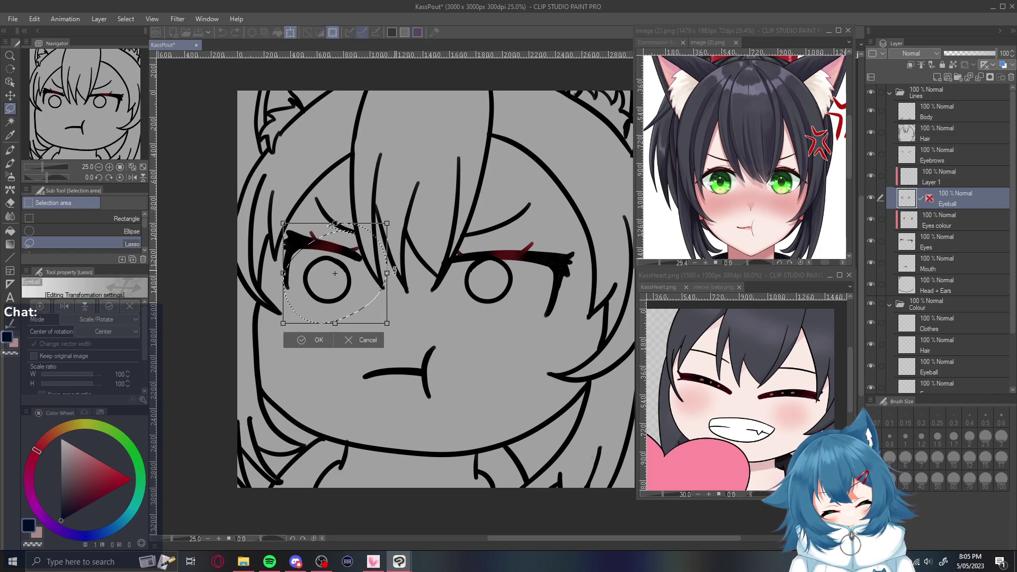
mouse_move(372, 312)
mouse_down()
mouse_move(378, 306)
mouse_move(396, 324)
mouse_move(382, 321)
mouse_up()
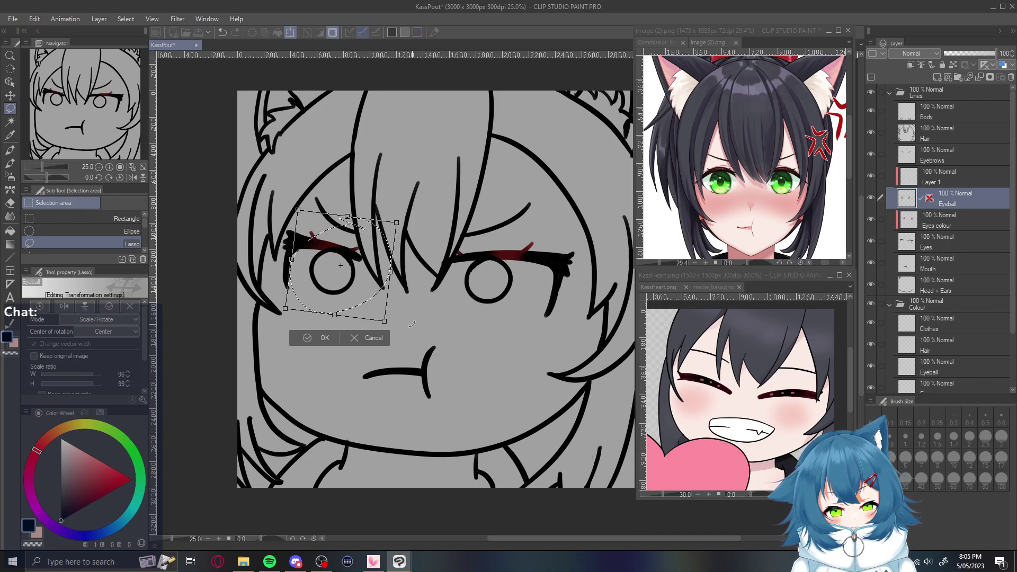
drag(379, 315, 378, 314)
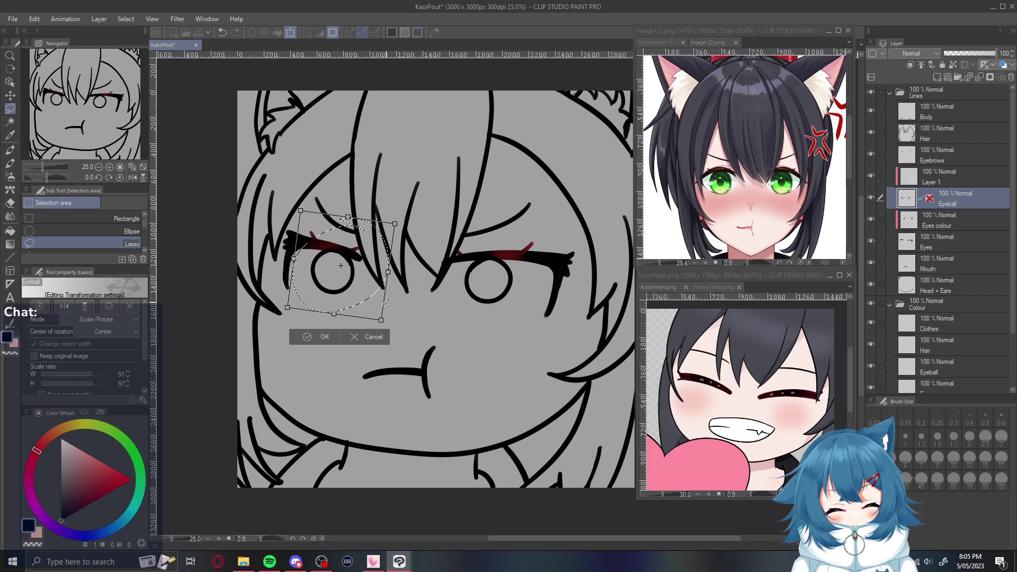
click(324, 337)
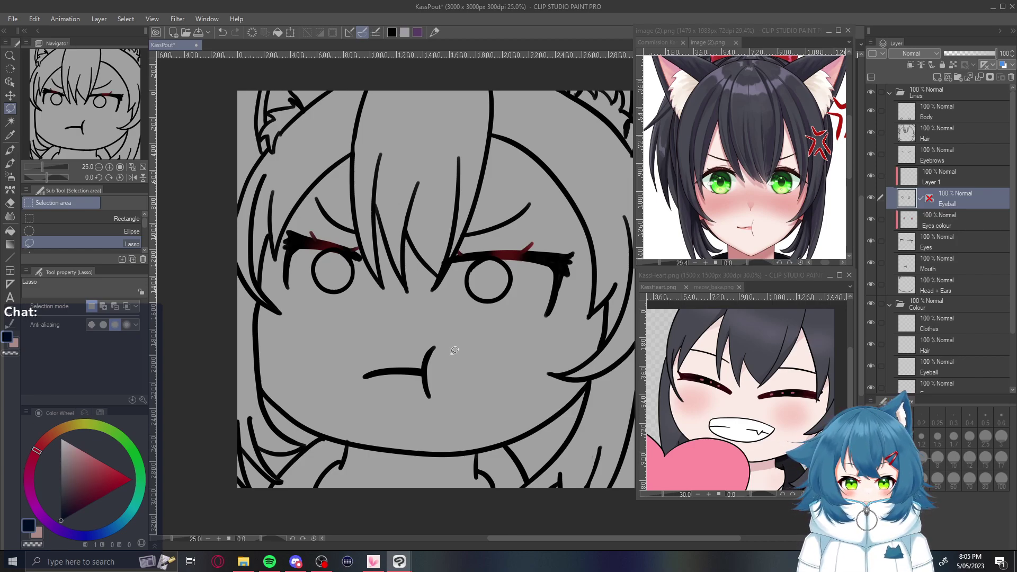
Reorder the line layers so Eyeball sits beneath Eyes, with the clipped Layer 1 directly above Eyeball
drag(962, 204, 964, 249)
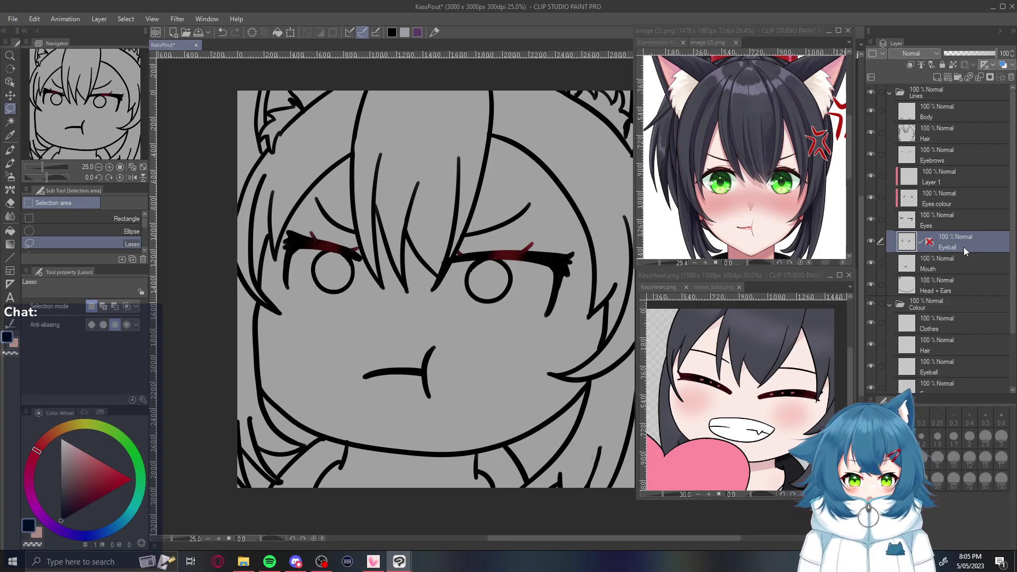
drag(945, 186, 954, 232)
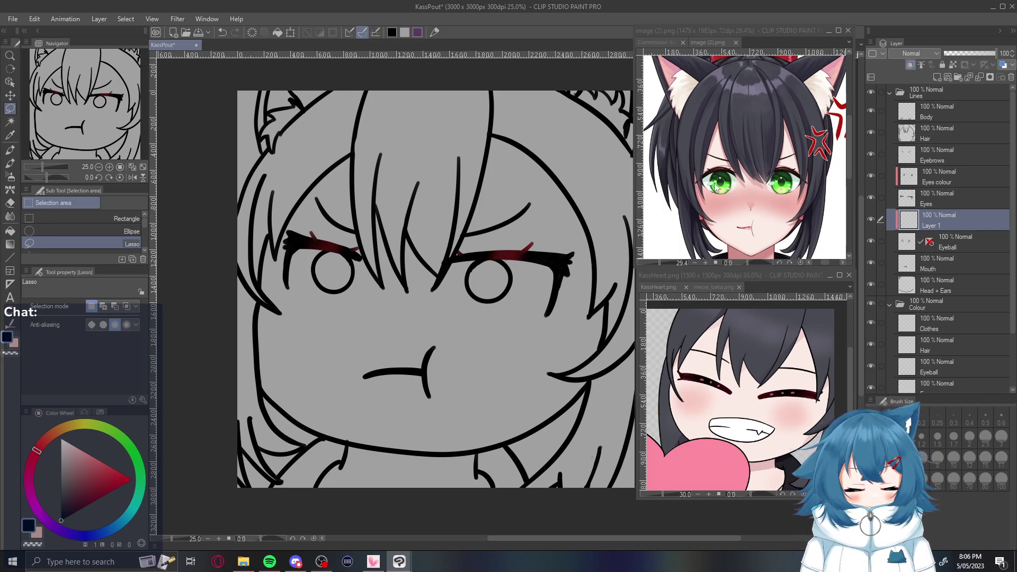
Zoom into the reference character's green eye and sample the dark green from the upper iris
click(683, 228)
scroll(718, 176, up, 1)
scroll(718, 176, up, 6)
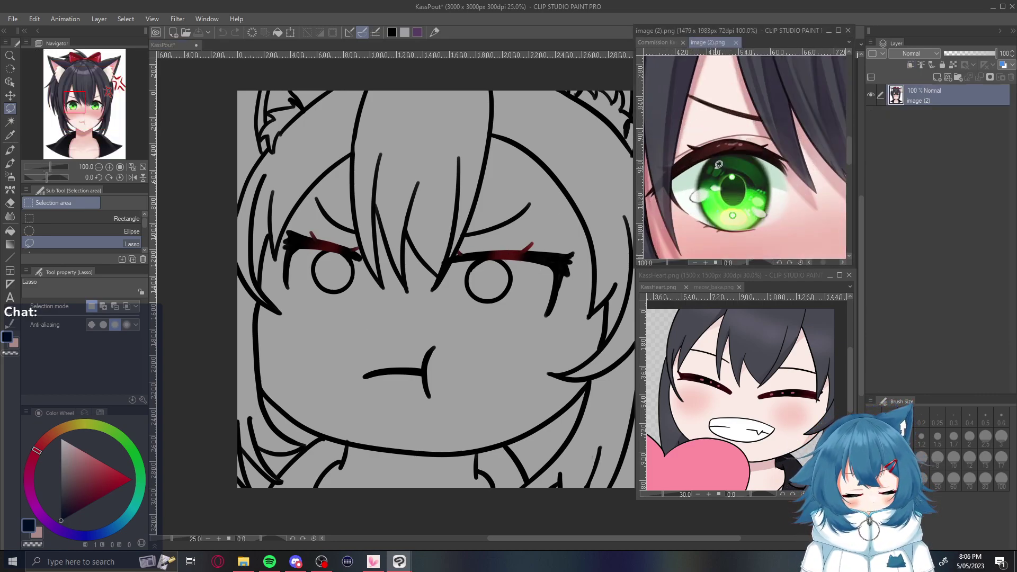
scroll(672, 217, down, 2)
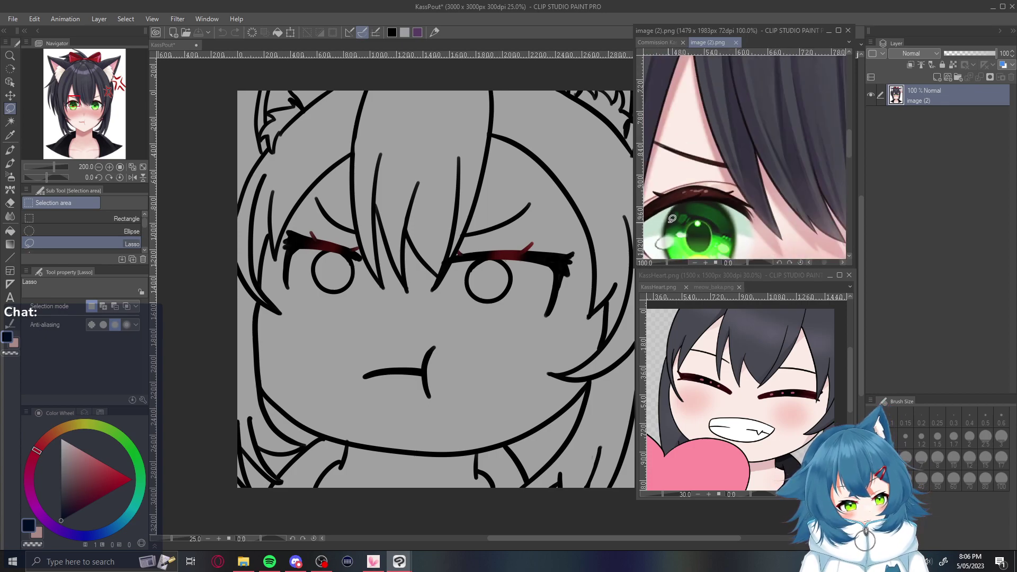
alt+click(669, 218)
alt+click(668, 218)
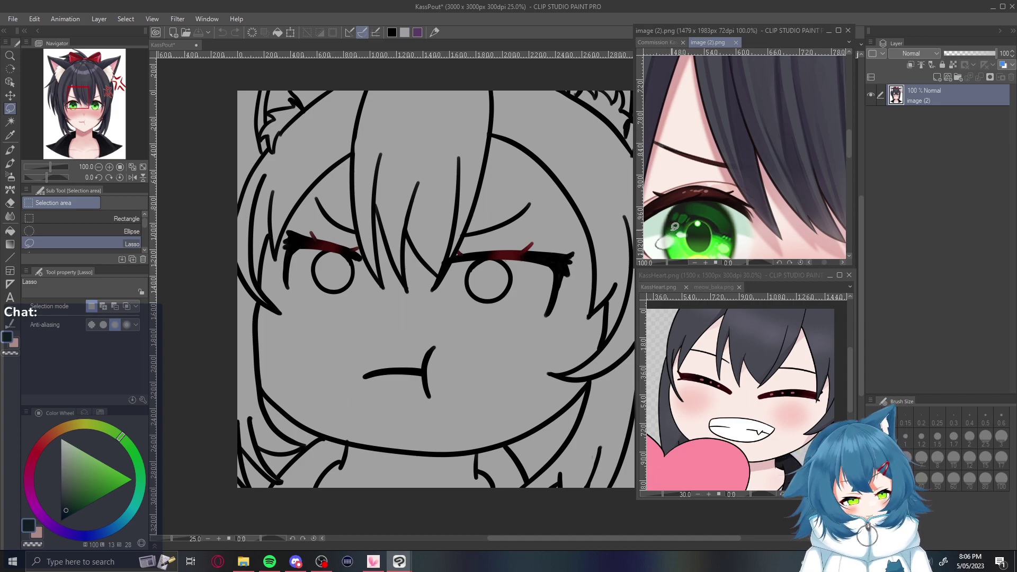
Tint both eyeball outlines dark green on the clipped Layer 1 with the Basic pencil at size 6
key(p)
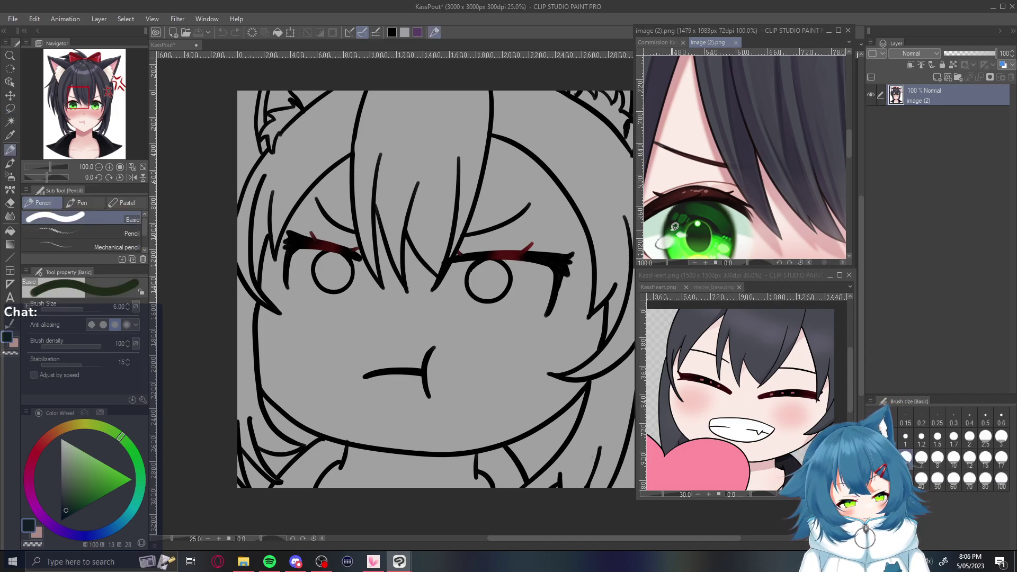
click(198, 371)
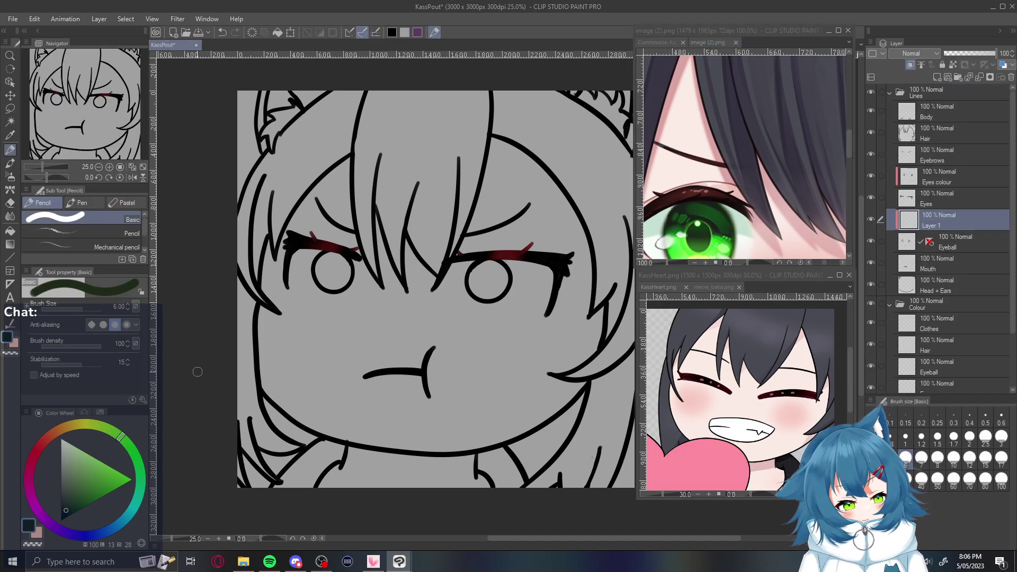
drag(467, 293, 479, 259)
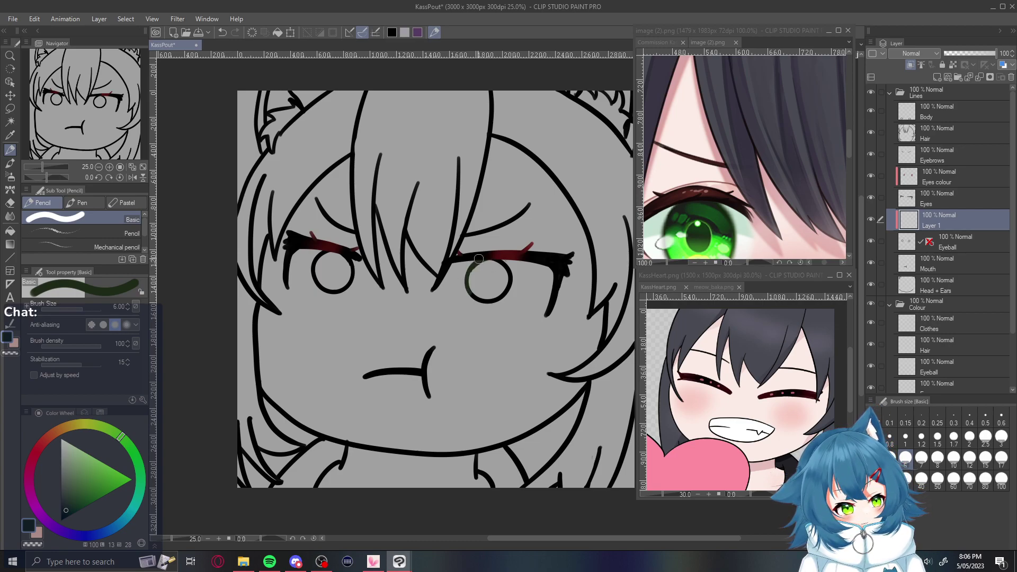
mouse_move(468, 294)
mouse_down()
mouse_move(501, 297)
mouse_move(507, 263)
mouse_move(497, 264)
mouse_move(506, 296)
mouse_up()
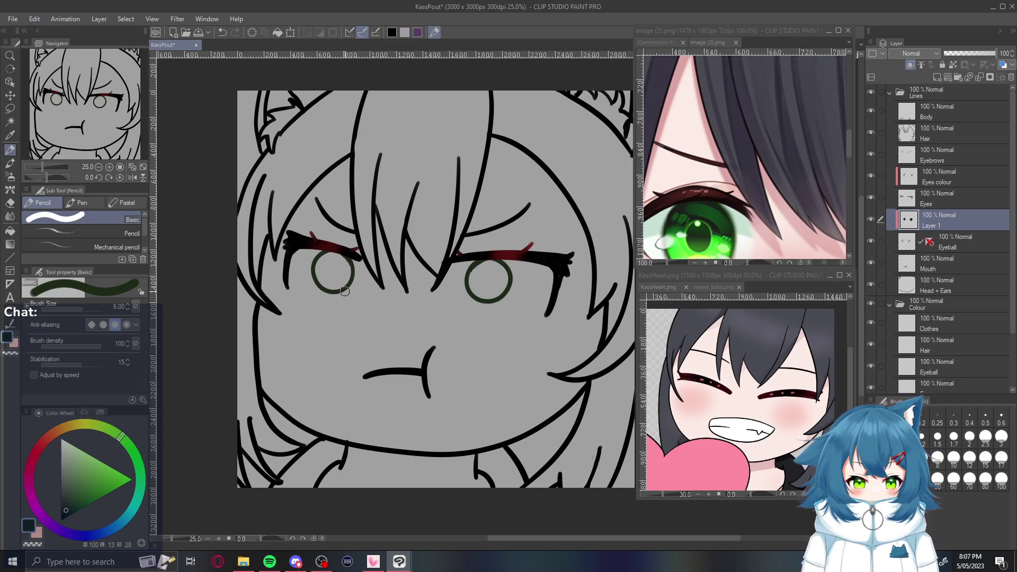
Move the Eyeball layer of the Colour folder below the Skin layer
drag(858, 313, 861, 314)
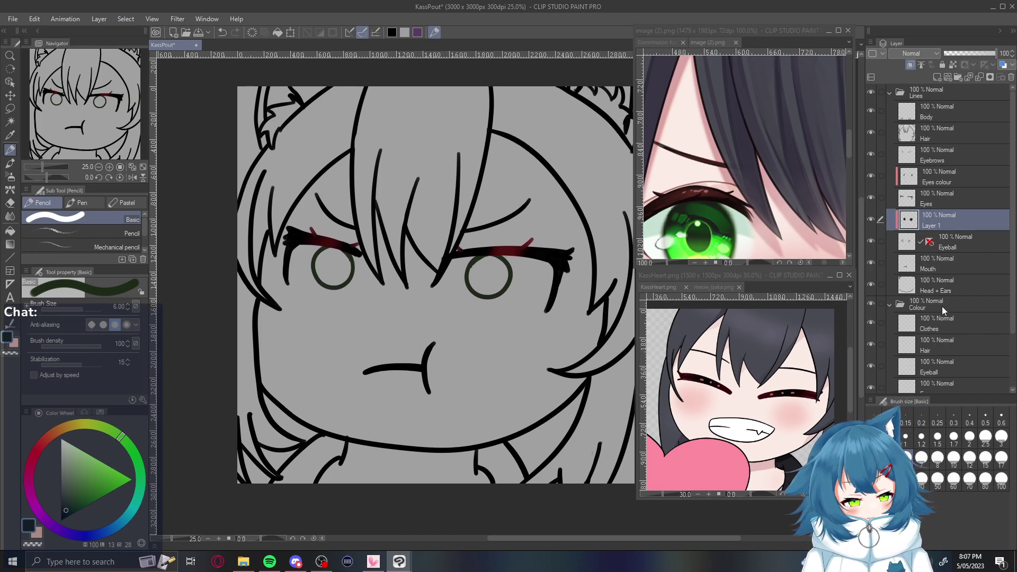
scroll(1006, 252, down, 3)
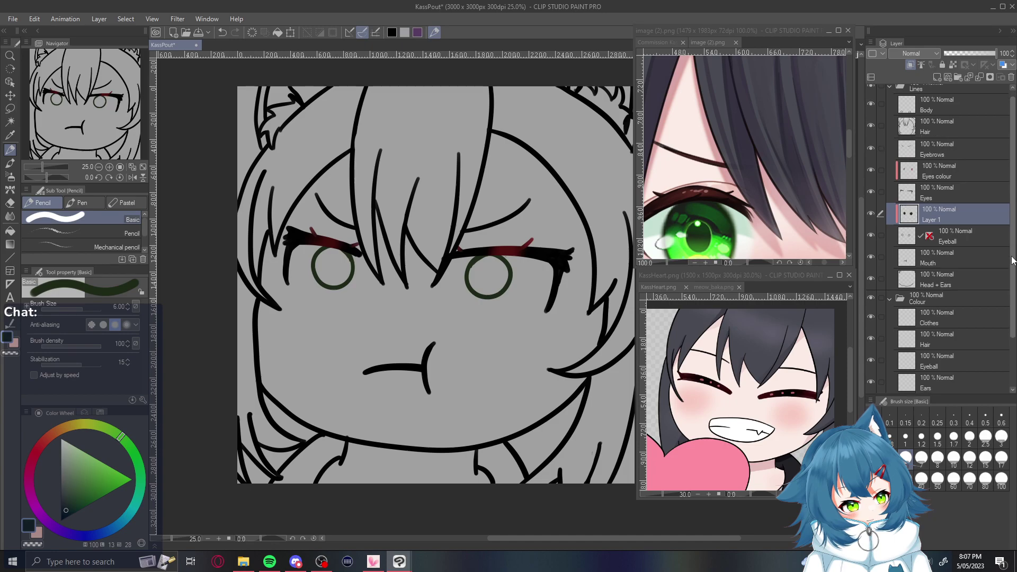
click(956, 298)
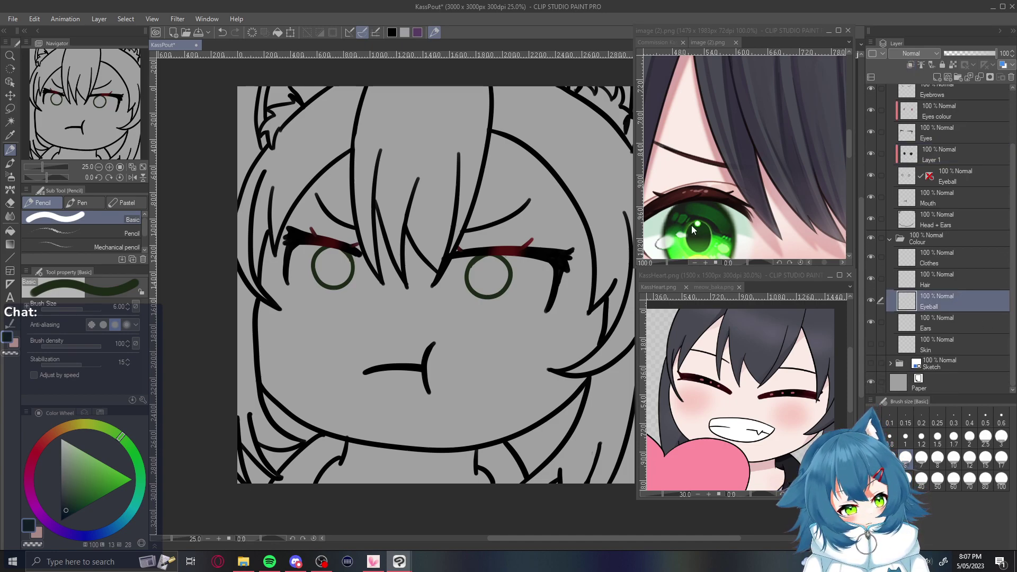
drag(950, 300, 956, 339)
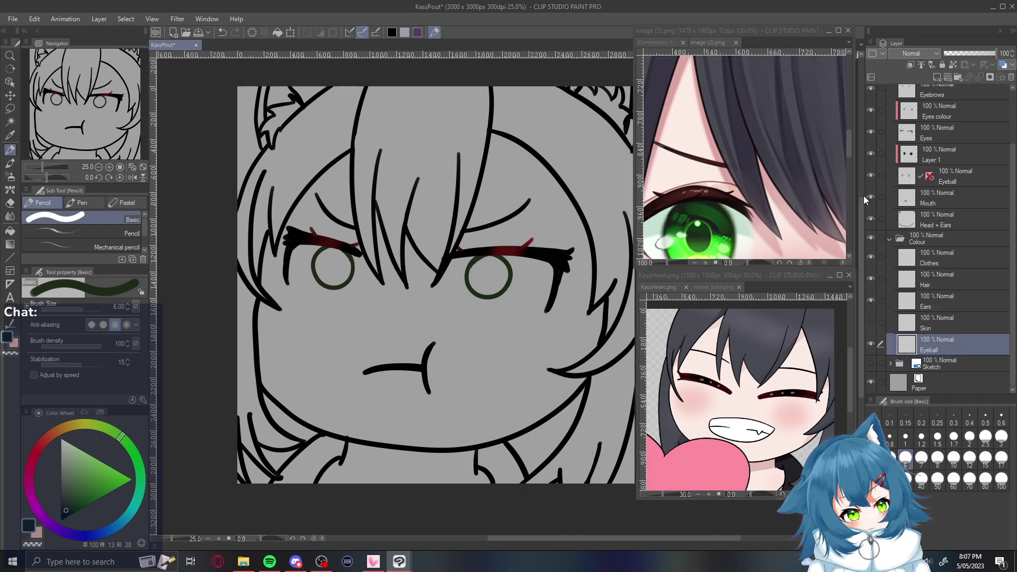
scroll(435, 283, down, 1)
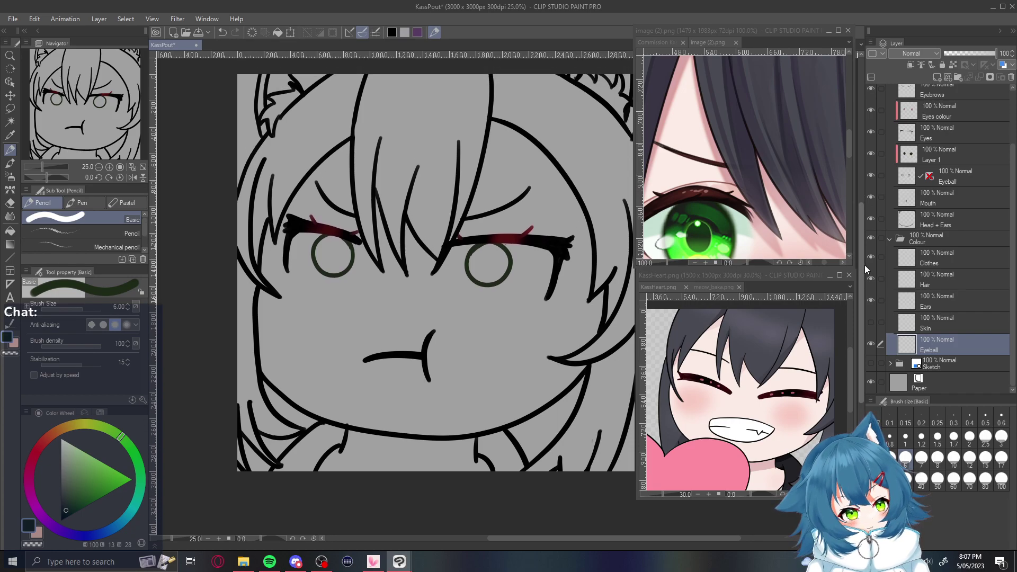
Sample the pale yellow-green from the reference eye's lower iris and paint a small oval swatch of it beneath the right-hand eye
click(848, 151)
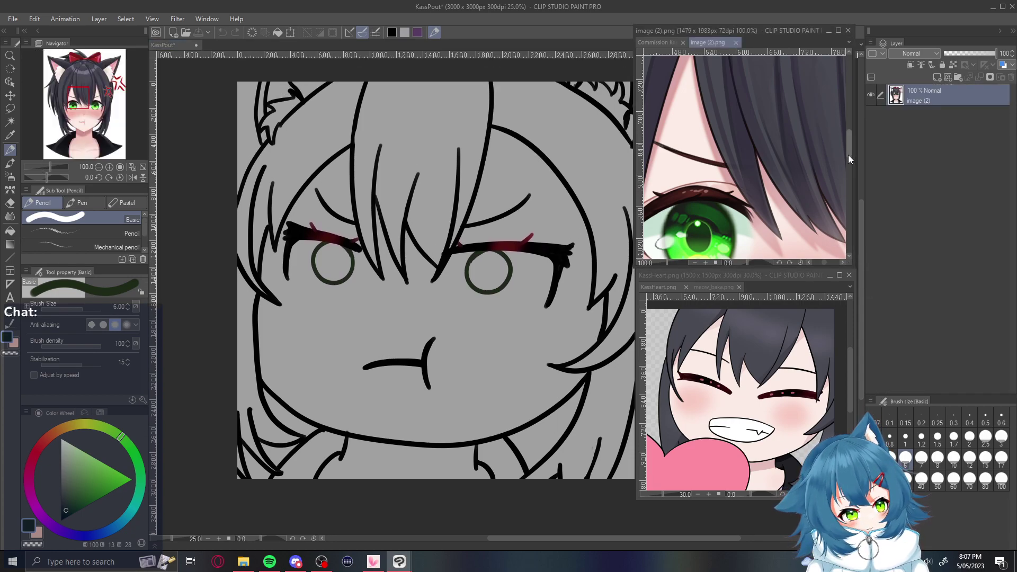
scroll(847, 154, down, 3)
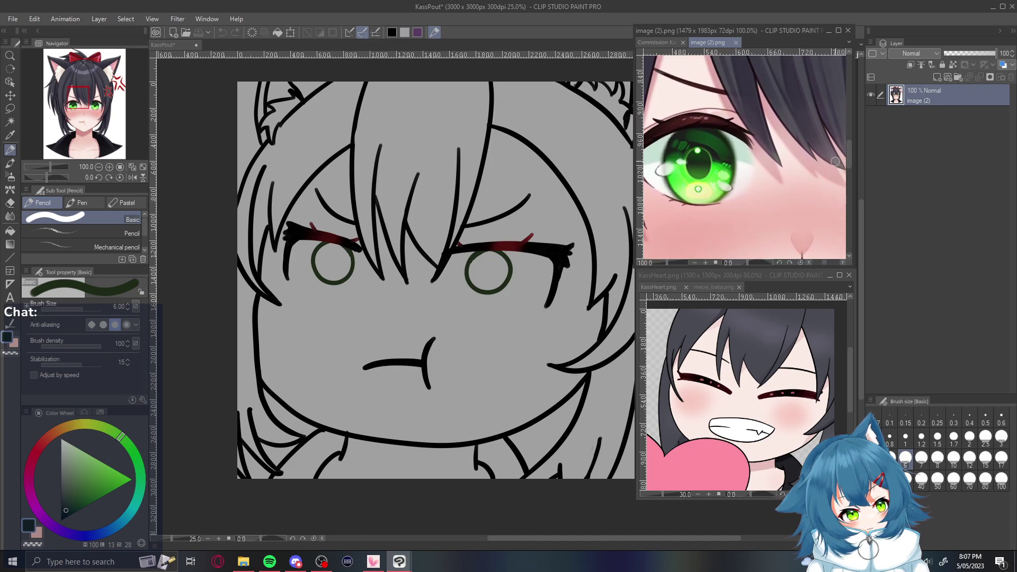
scroll(692, 163, up, 2)
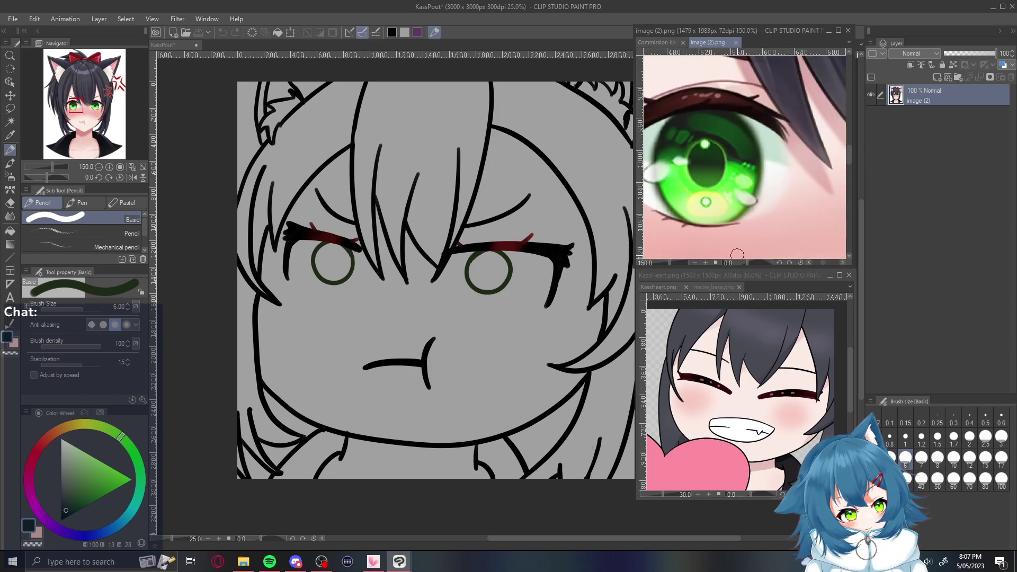
scroll(824, 262, left, 3)
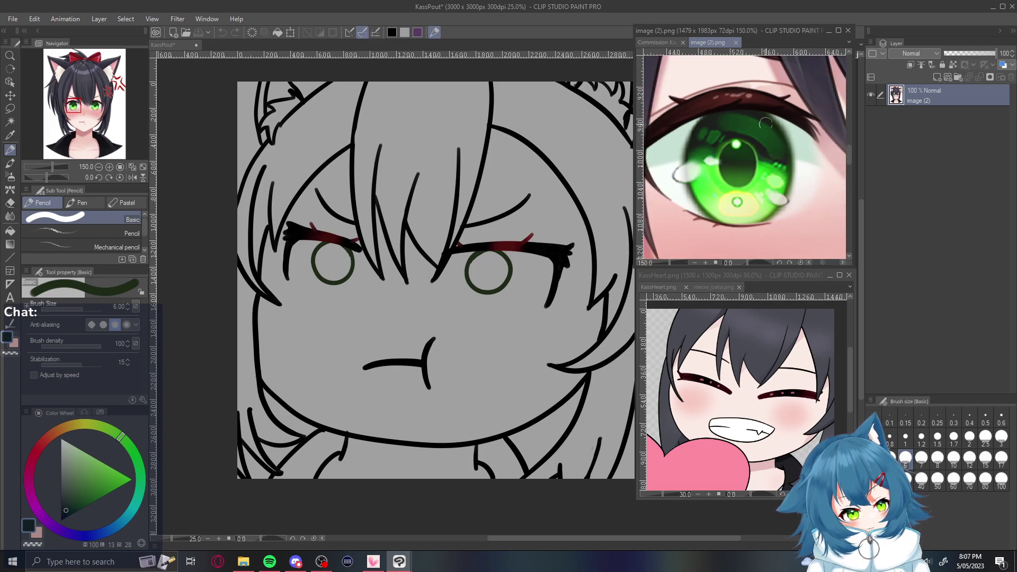
alt+click(744, 202)
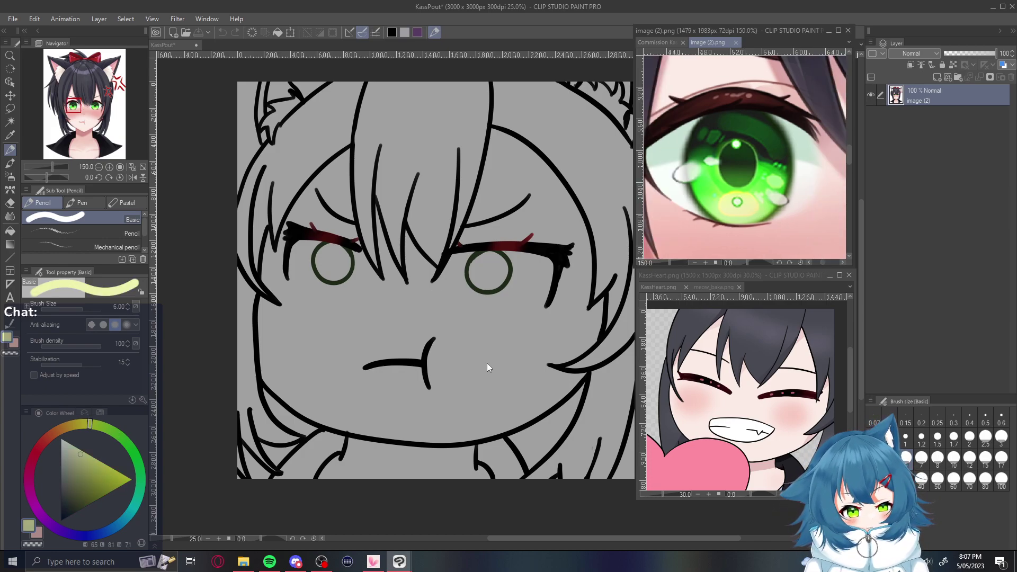
click(495, 344)
drag(498, 325, 486, 328)
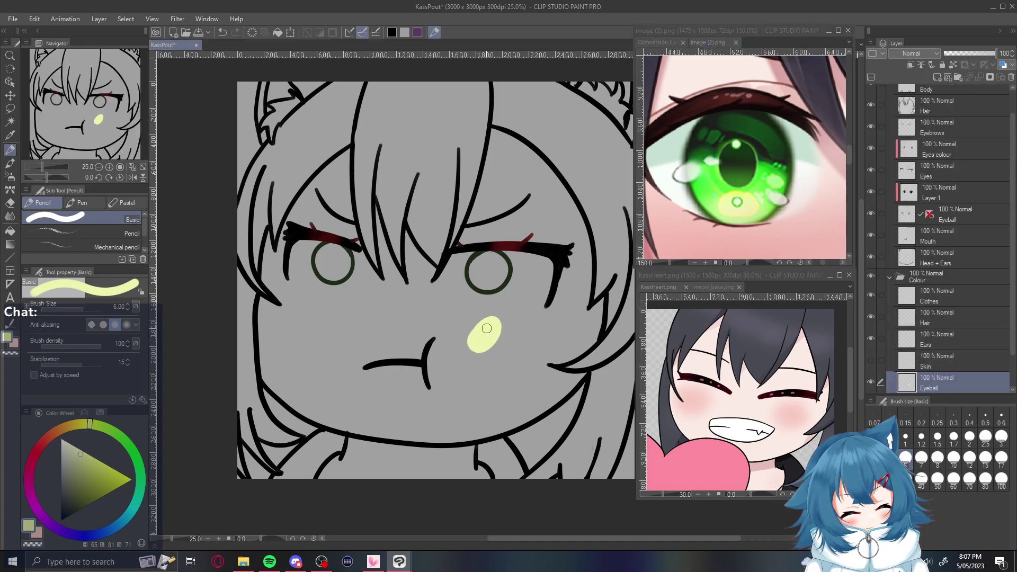
Sample the bright green from the reference eye's iris and paint a small swatch of it overlapping the pale yellow-green one
click(758, 186)
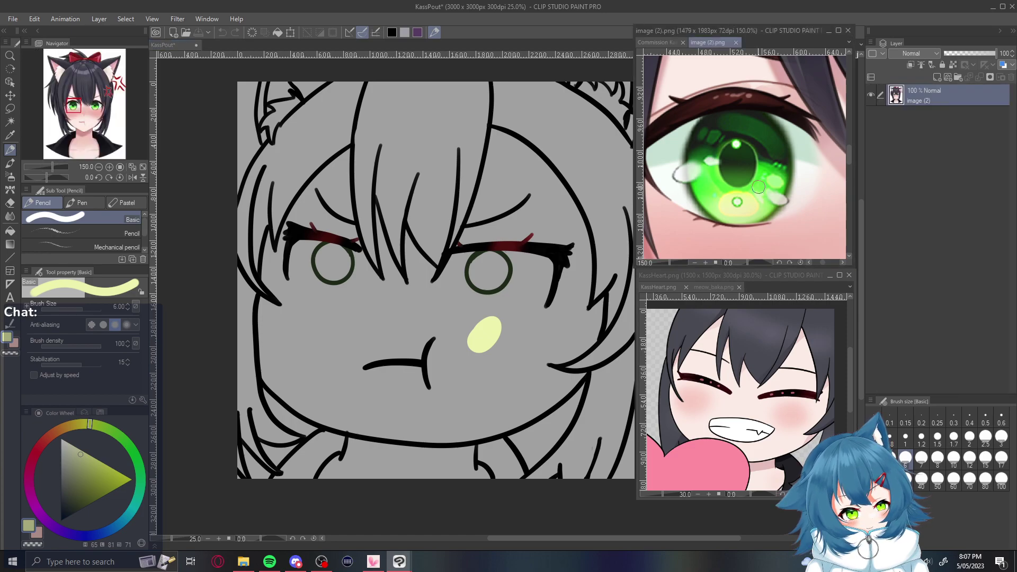
alt+click(761, 182)
alt+click(757, 183)
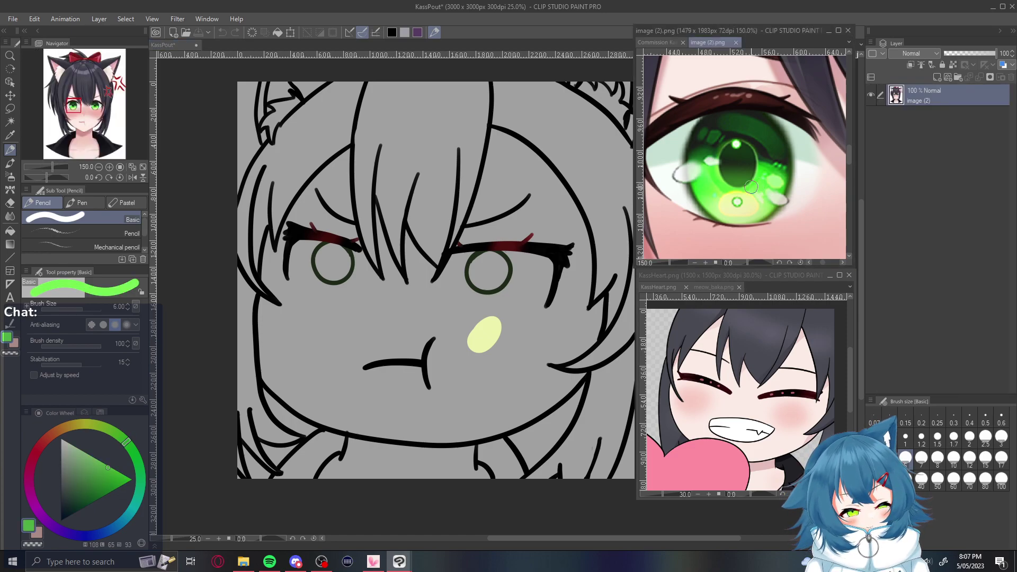
click(497, 344)
mouse_move(497, 344)
mouse_down()
mouse_move(490, 351)
mouse_move(512, 334)
mouse_up()
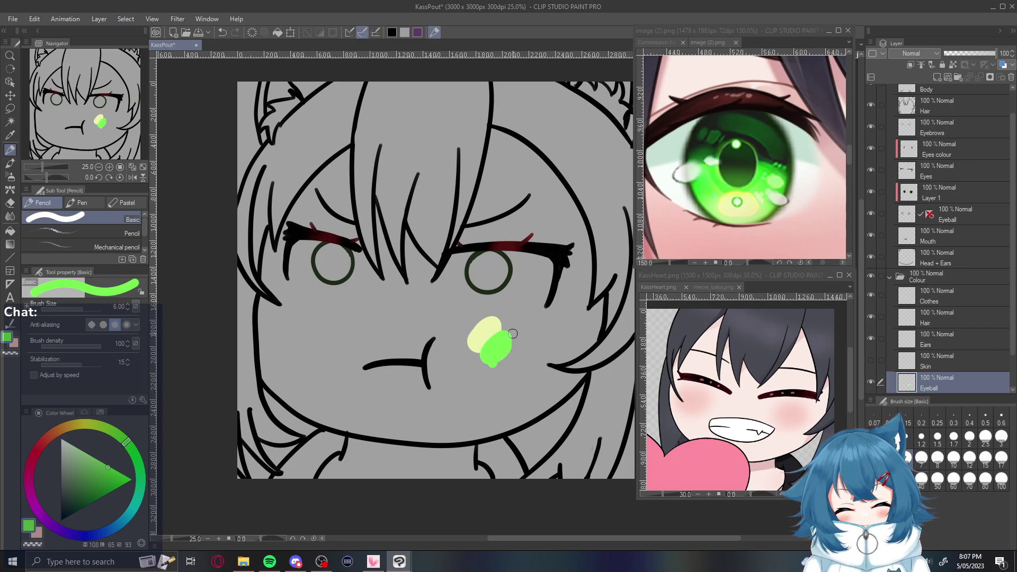
click(759, 150)
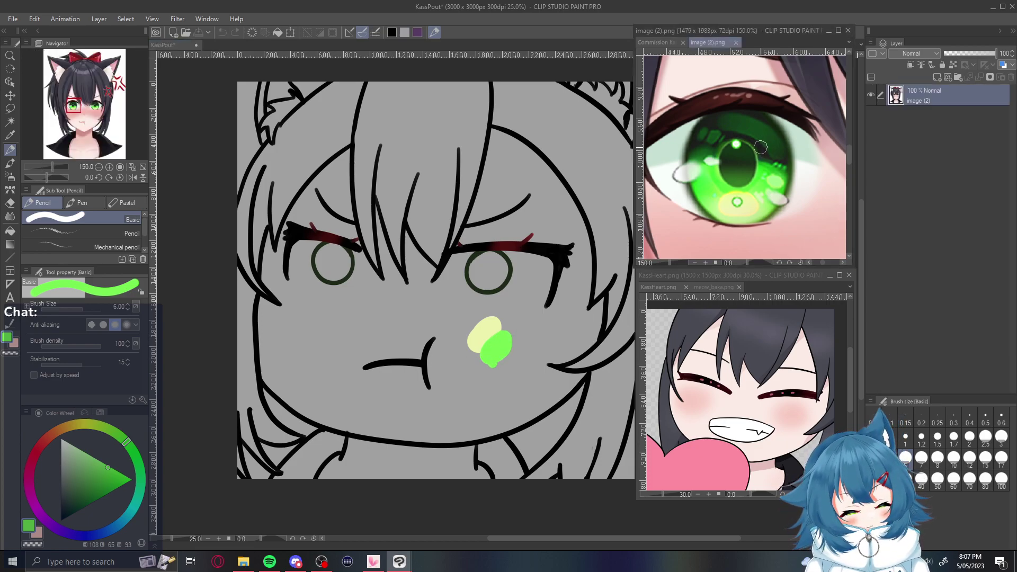
alt+click(760, 149)
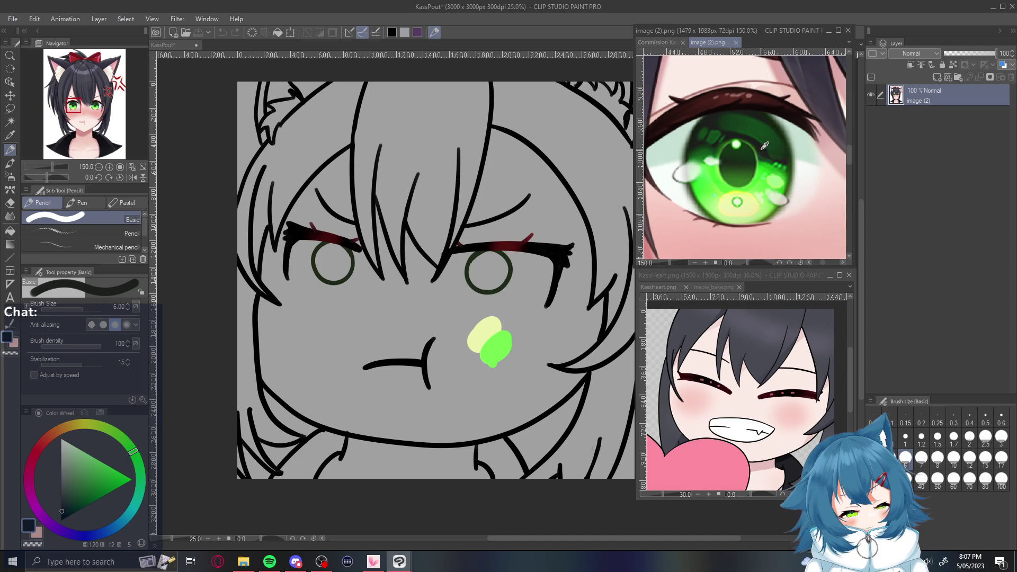
click(508, 354)
drag(508, 355, 493, 375)
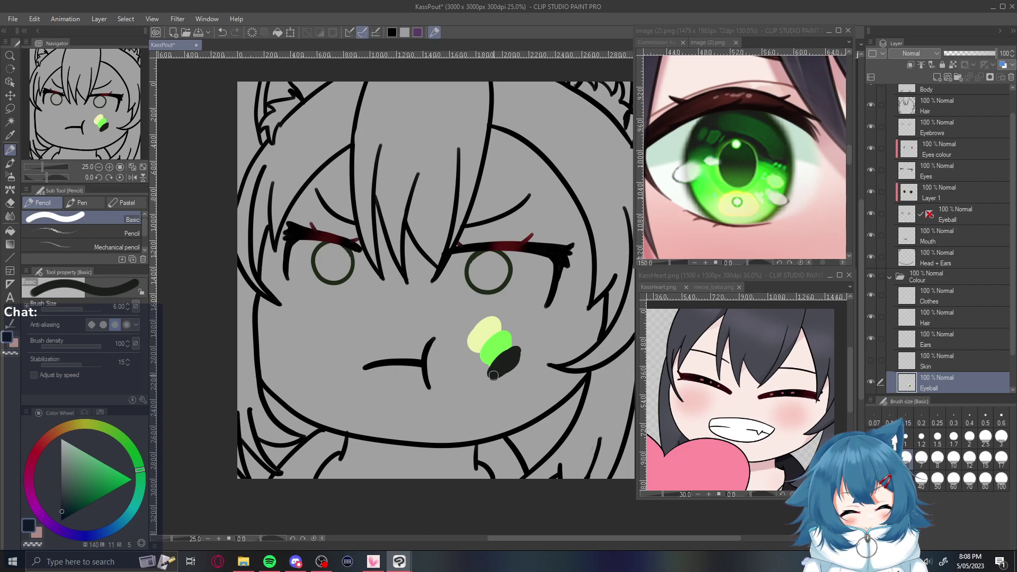
key(ctrl+z)
Sample the dark green from the reference eye's upper iris and paint a small swatch of it below the bright green one
click(751, 129)
alt+click(751, 129)
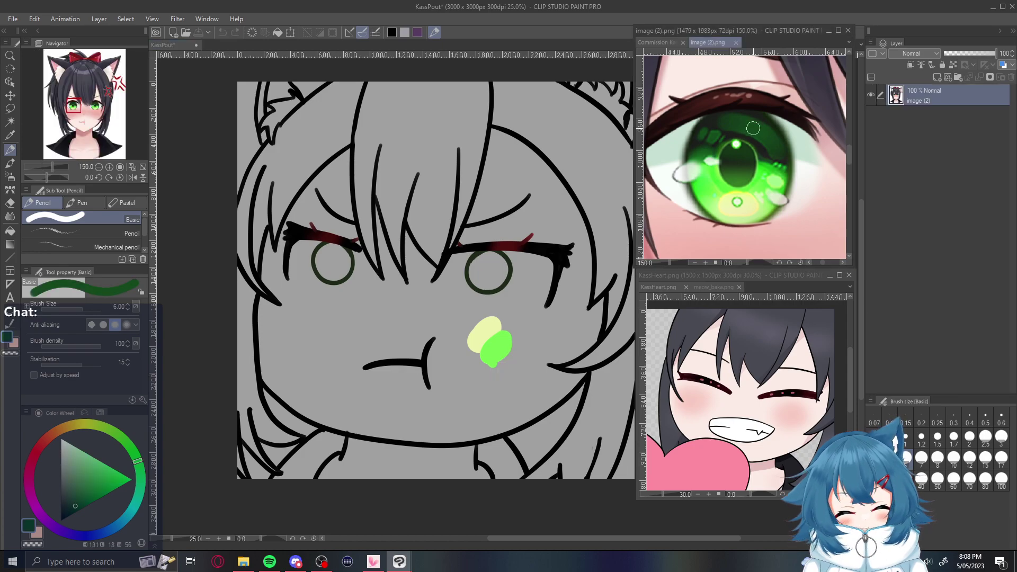
drag(511, 347, 511, 366)
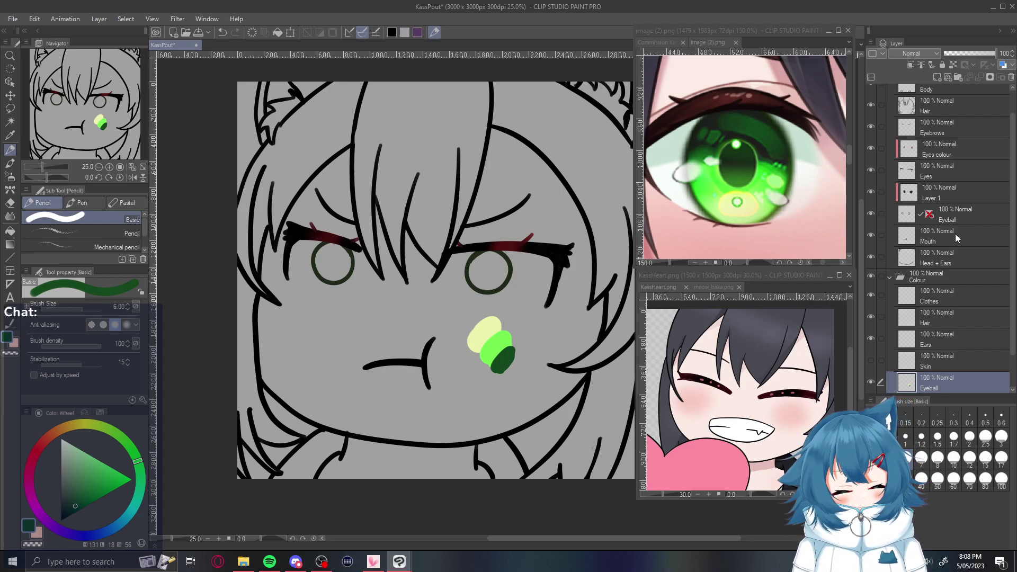
Taper the lower ends of both outer lash lines on the Eyes layer with the Hard eraser at size 5
click(969, 169)
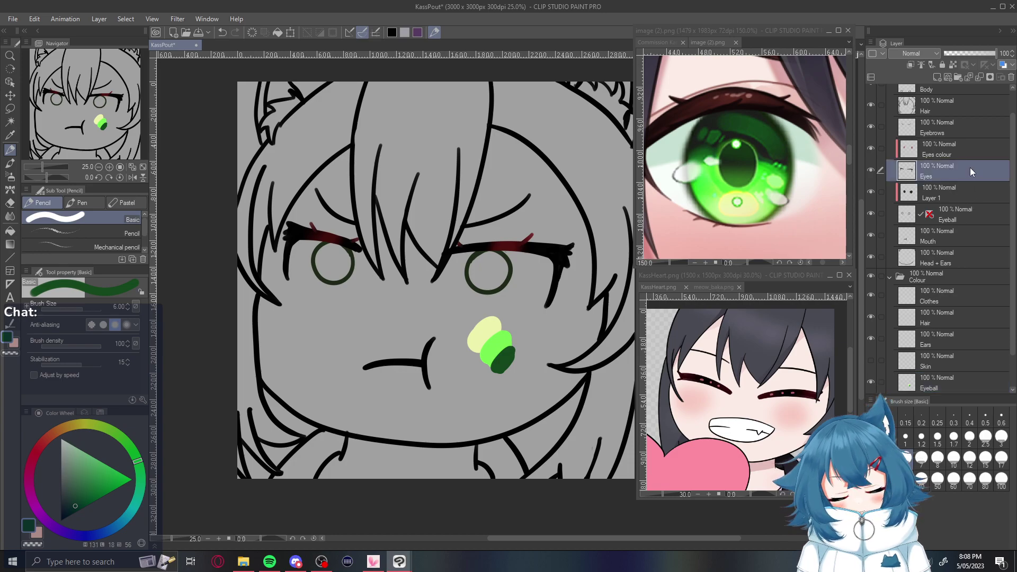
key(p)
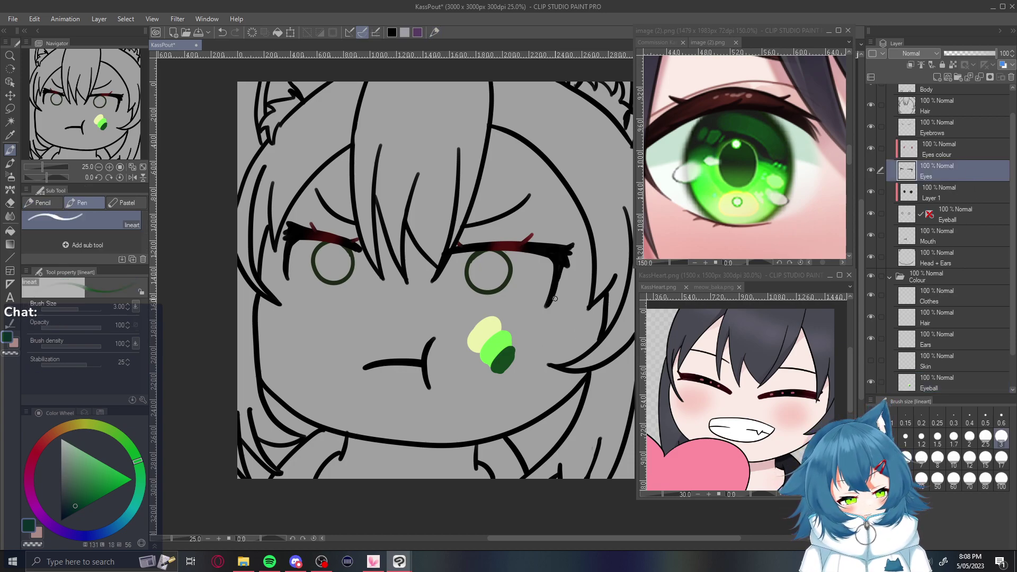
key(e)
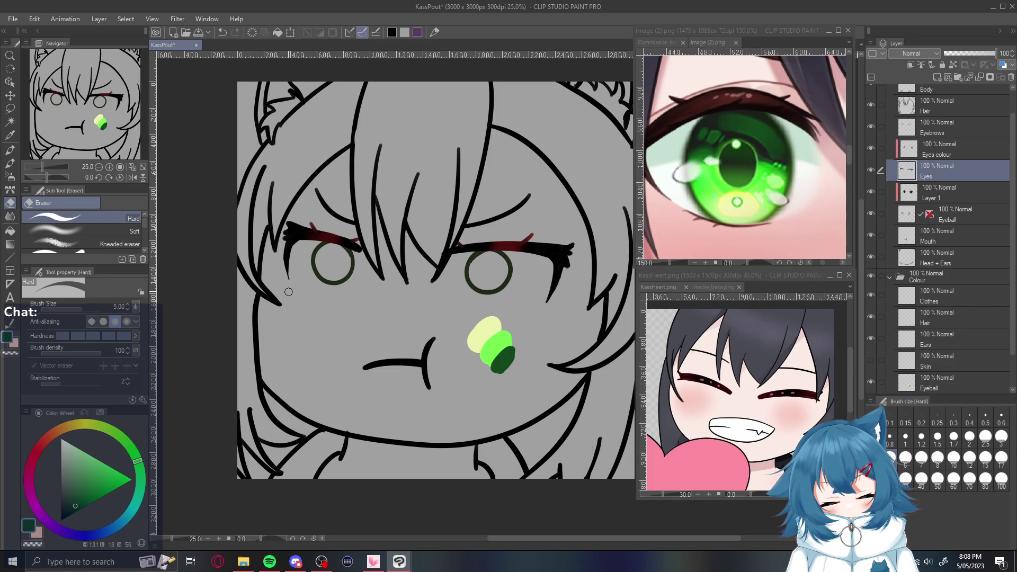
key(ctrl+z)
drag(280, 250, 293, 294)
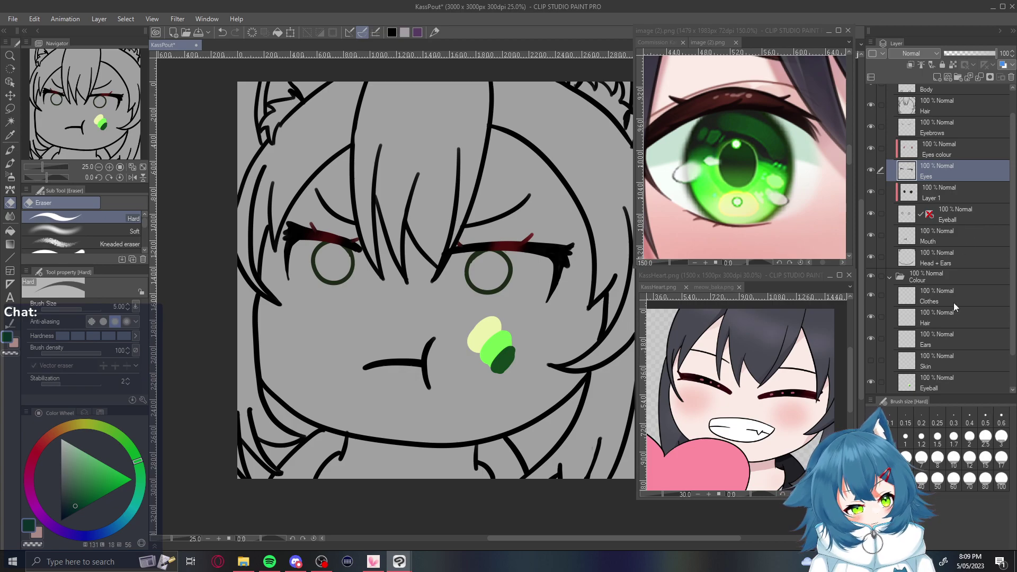
Fill the right-hand eye's iris with the bright green swatch colour on the Colour folder's Eyeball layer, using the Basic pencil at size 6
click(955, 339)
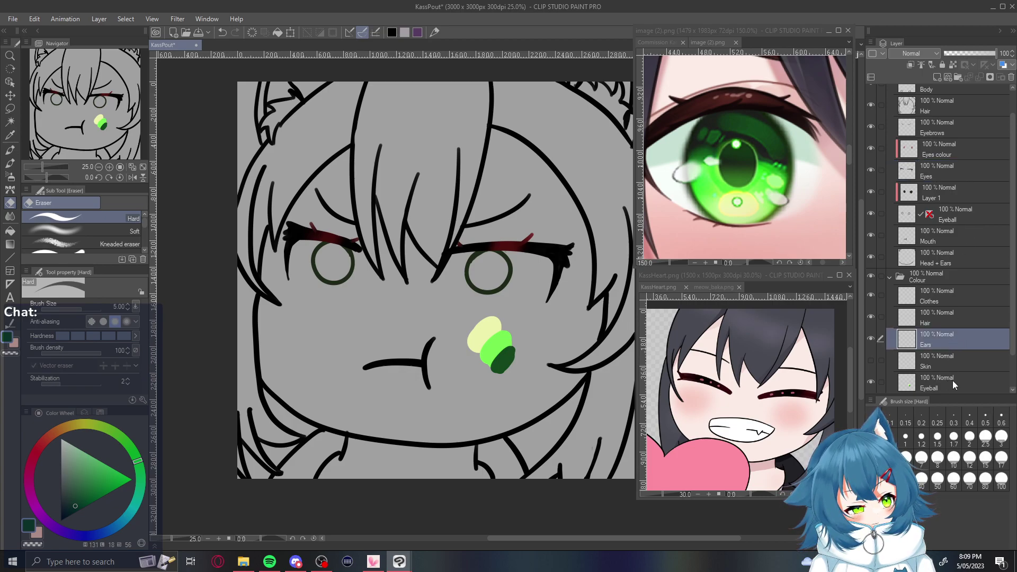
click(951, 380)
alt+click(498, 343)
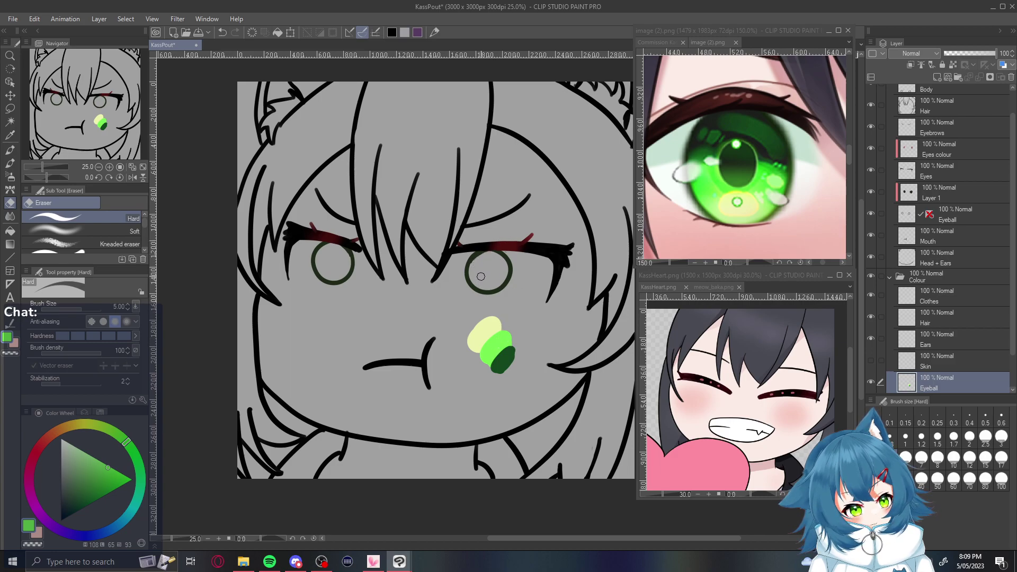
key(p)
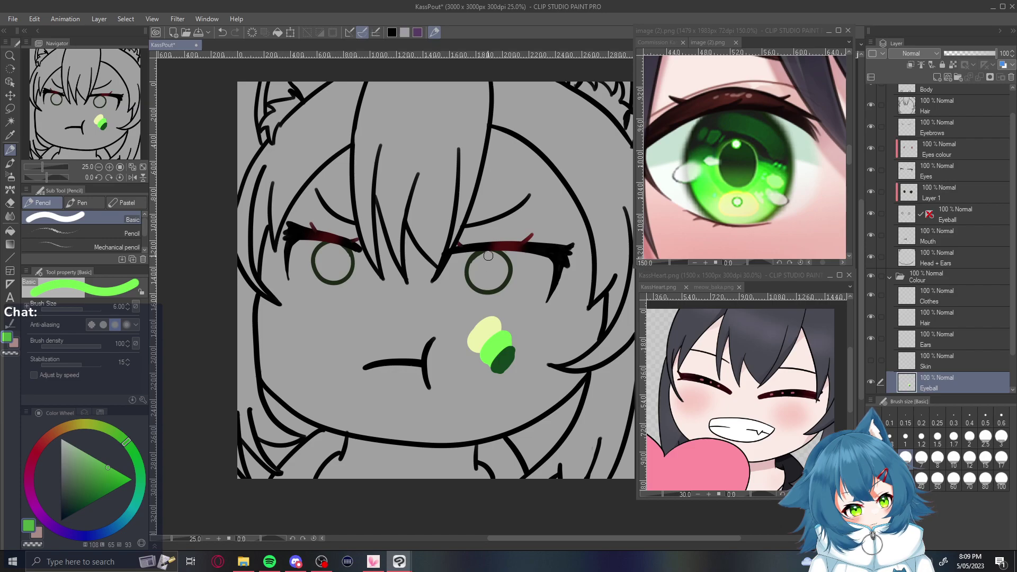
mouse_move(488, 253)
mouse_down()
mouse_move(470, 278)
mouse_move(491, 286)
mouse_move(508, 271)
mouse_move(487, 253)
mouse_move(479, 269)
mouse_move(493, 261)
mouse_move(482, 277)
mouse_move(494, 280)
mouse_up()
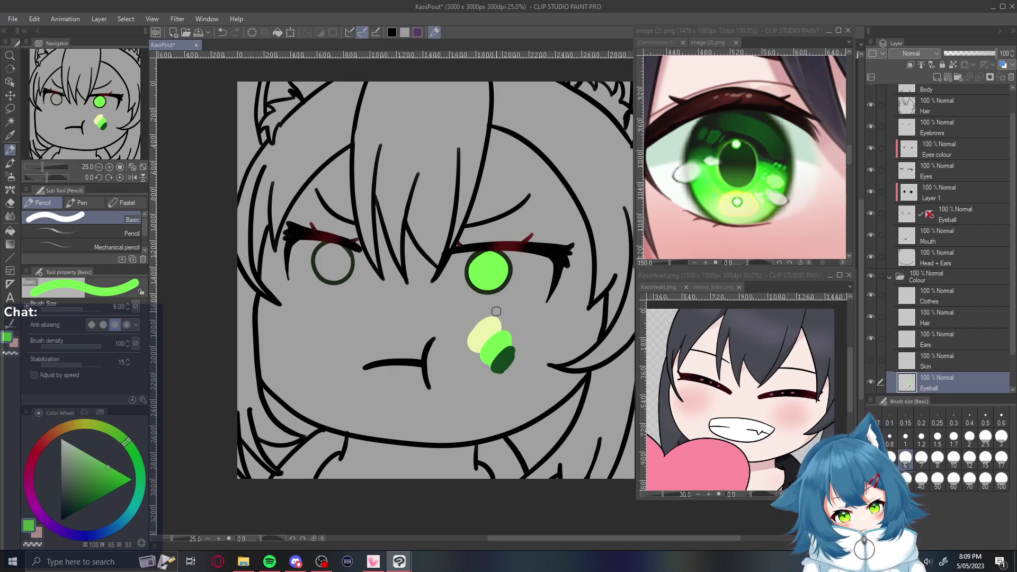
alt+click(506, 359)
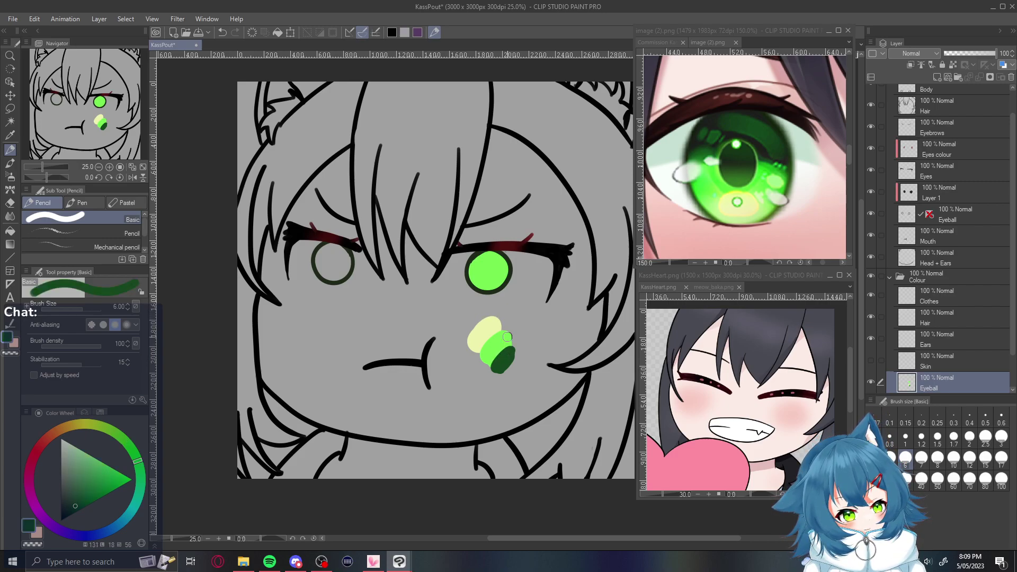
mouse_move(491, 269)
mouse_down()
mouse_move(484, 280)
mouse_move(488, 271)
mouse_up()
key(ctrl+z)
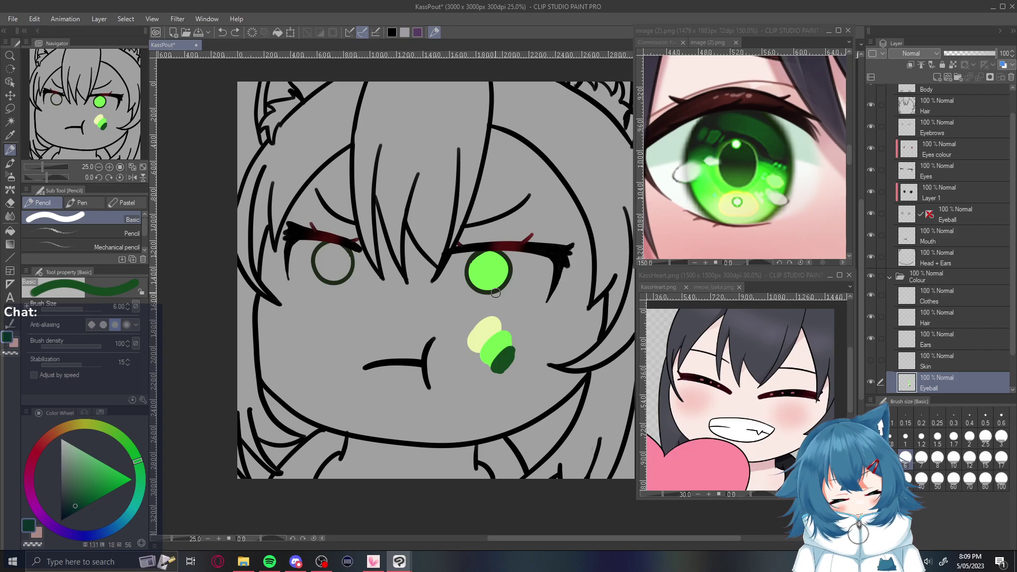
Paint a black oval pupil in the centre of the right-hand iris and sample the dark green swatch
alt+click(495, 293)
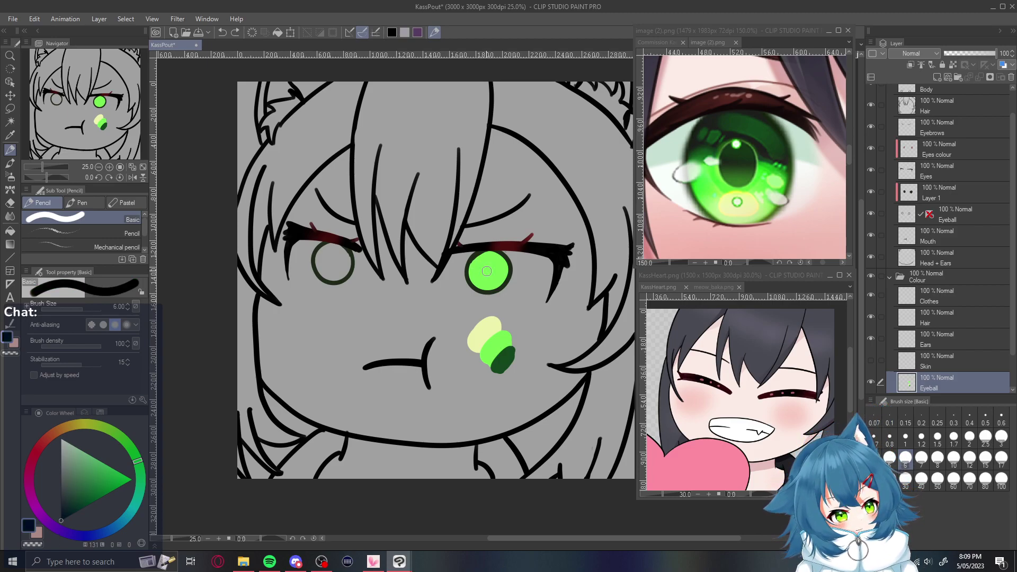
drag(484, 267, 490, 270)
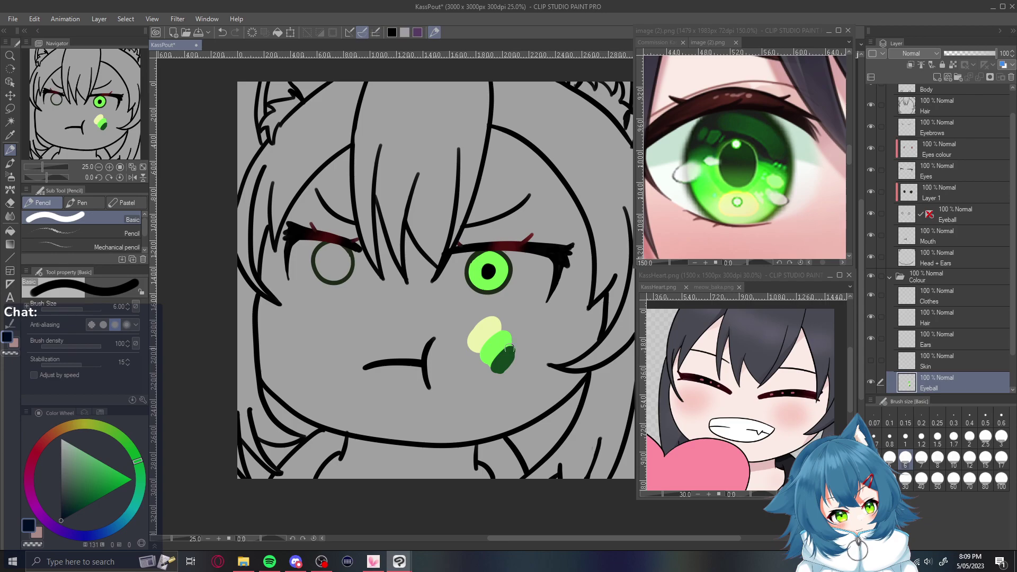
alt+click(500, 363)
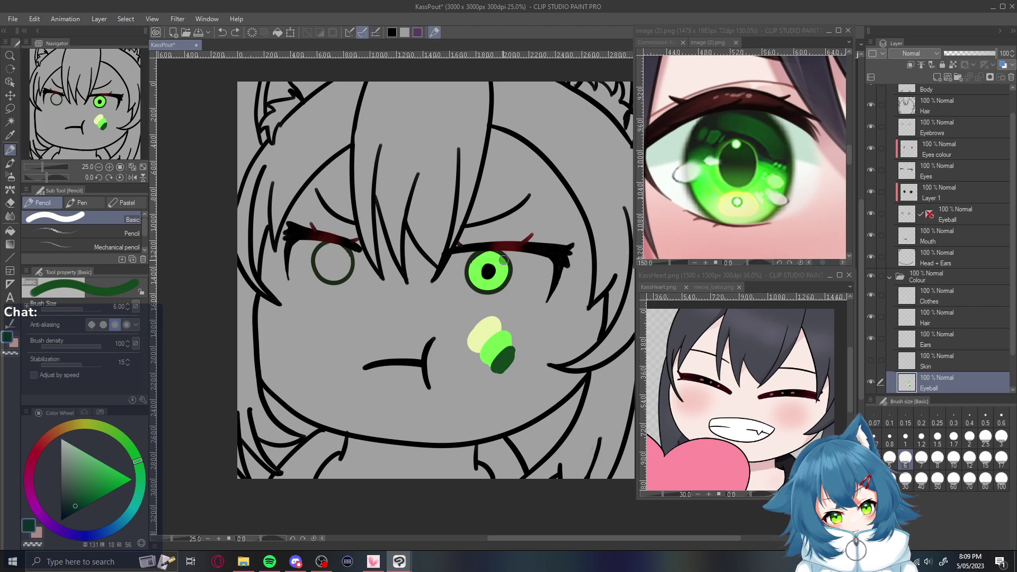
drag(470, 264, 505, 255)
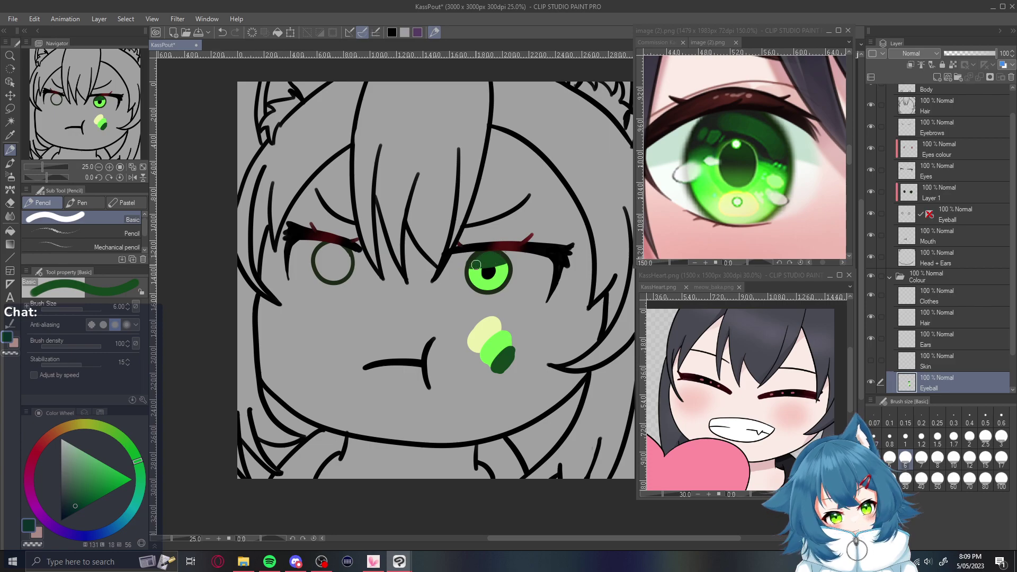
key(ctrl+z)
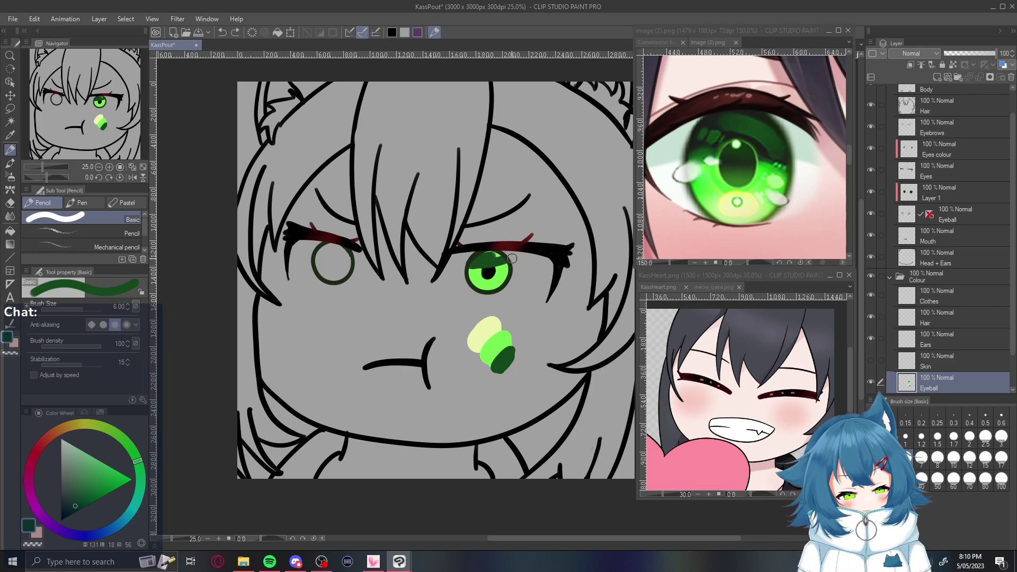
key(ctrl+z)
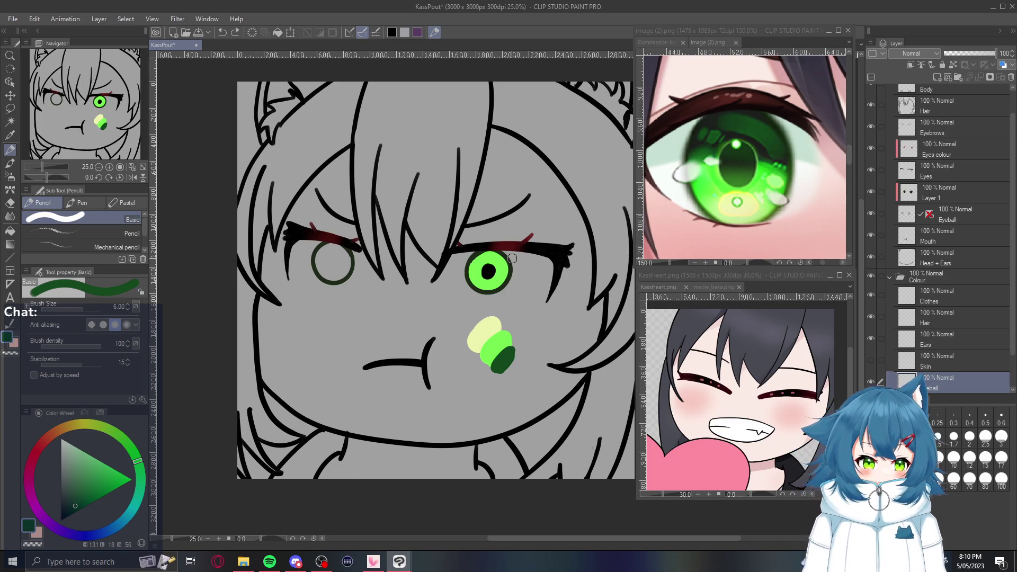
Shade the upper part of the right-hand iris dark green and repaint the black pupil over the shading
scroll(485, 268, up, 3)
scroll(485, 267, up, 2)
drag(443, 246, 566, 241)
key(ctrl+z)
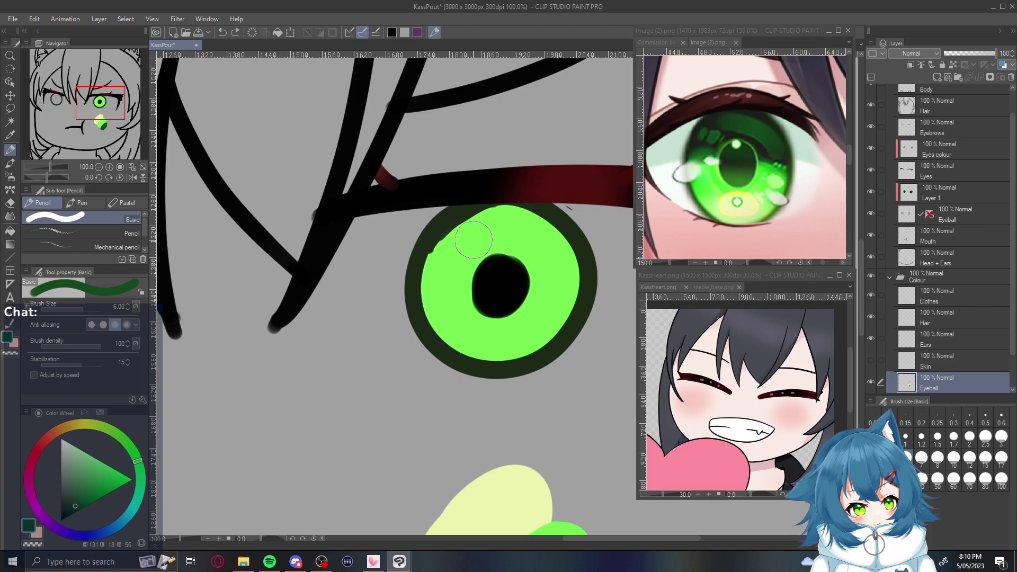
drag(437, 249, 555, 235)
mouse_move(458, 236)
mouse_down()
mouse_move(503, 221)
mouse_move(545, 222)
mouse_up()
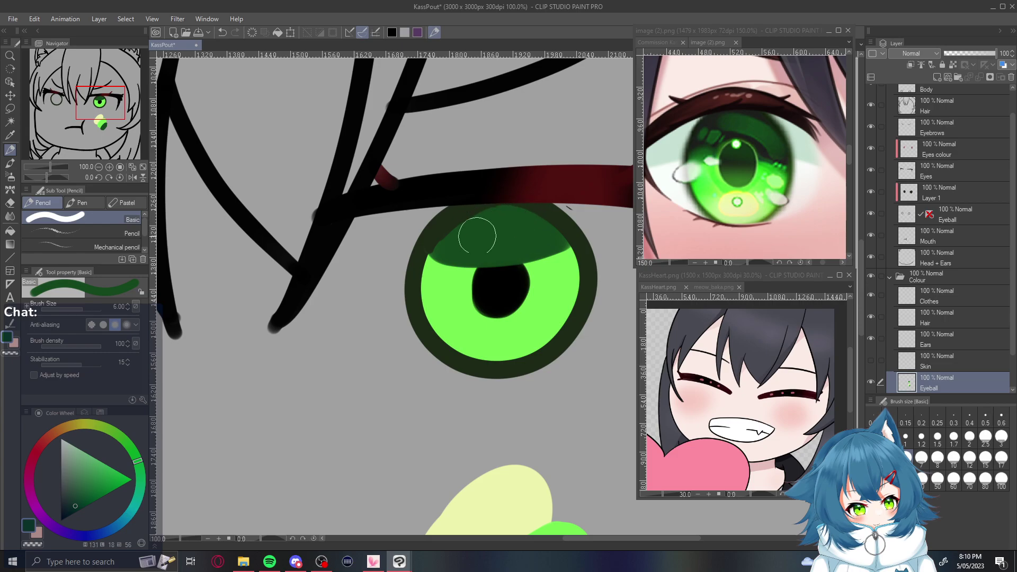
alt+click(499, 274)
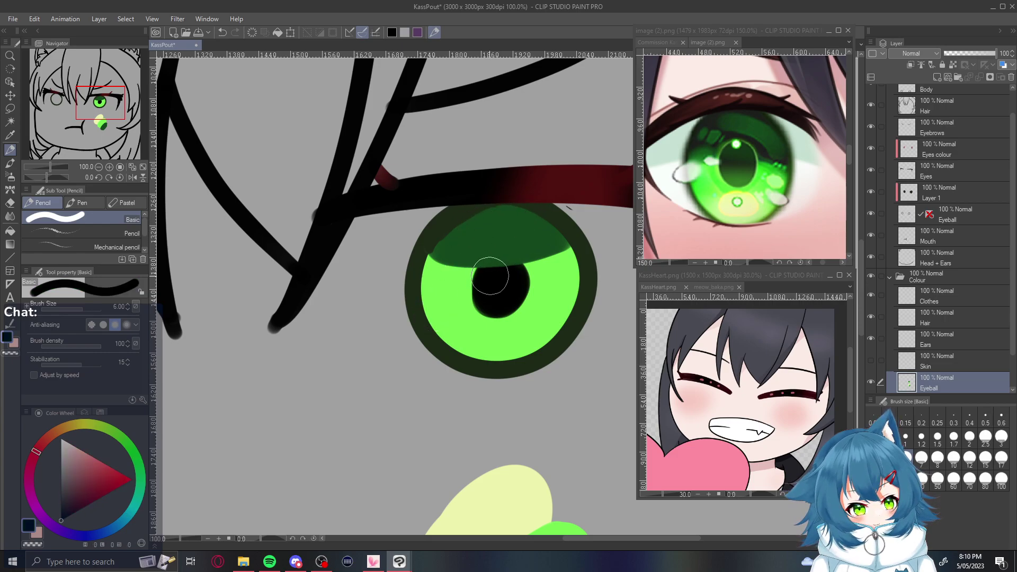
mouse_move(495, 274)
mouse_down()
mouse_move(510, 268)
mouse_move(508, 282)
mouse_up()
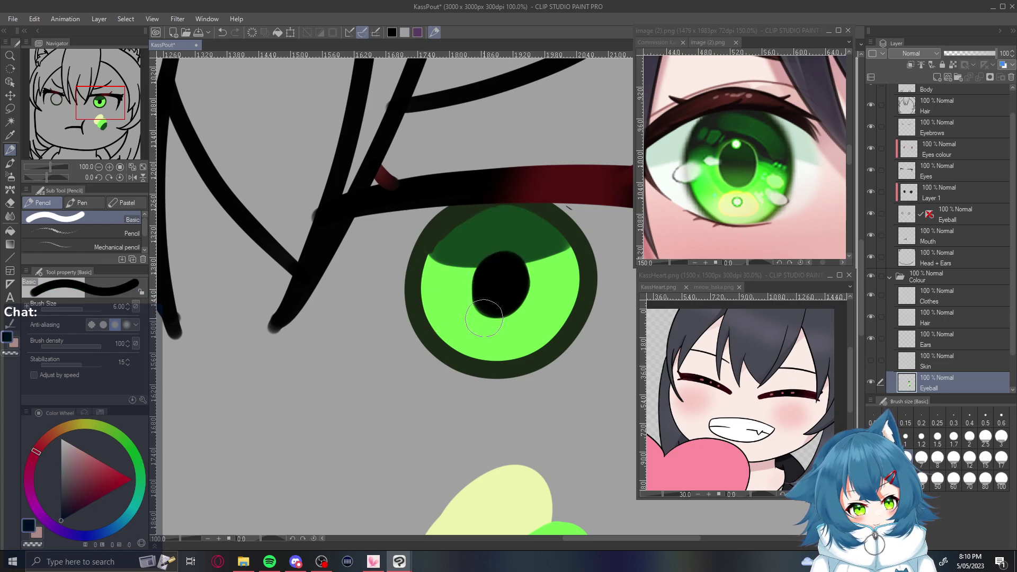
Paint a pale yellow-green highlight at the base of the right-hand iris, plus two size 4 dots along its right side
alt+click(486, 501)
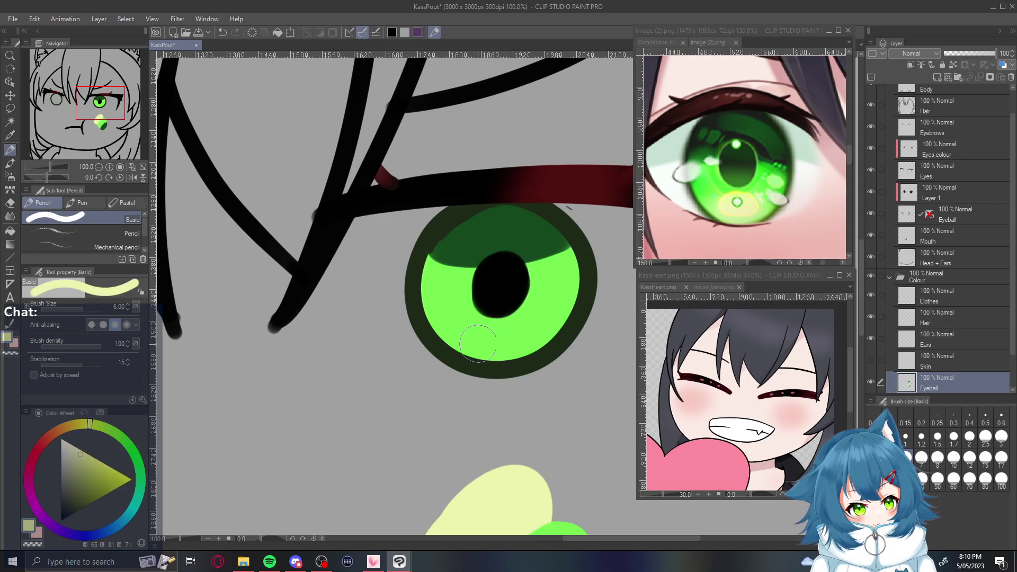
mouse_move(466, 341)
mouse_down()
mouse_move(508, 328)
mouse_move(472, 344)
mouse_up()
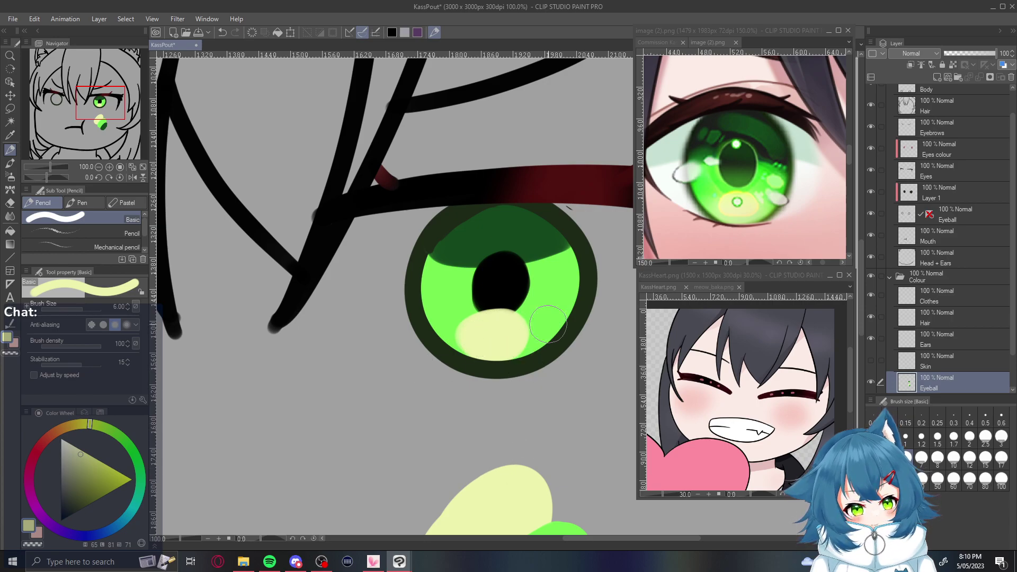
key(bracketleft)
key(bracketleft)
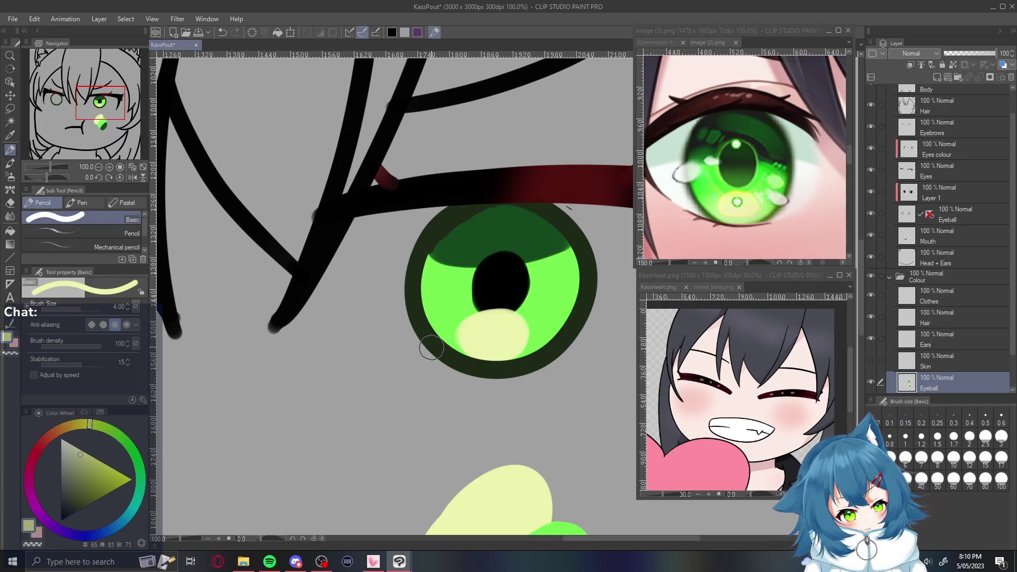
click(549, 306)
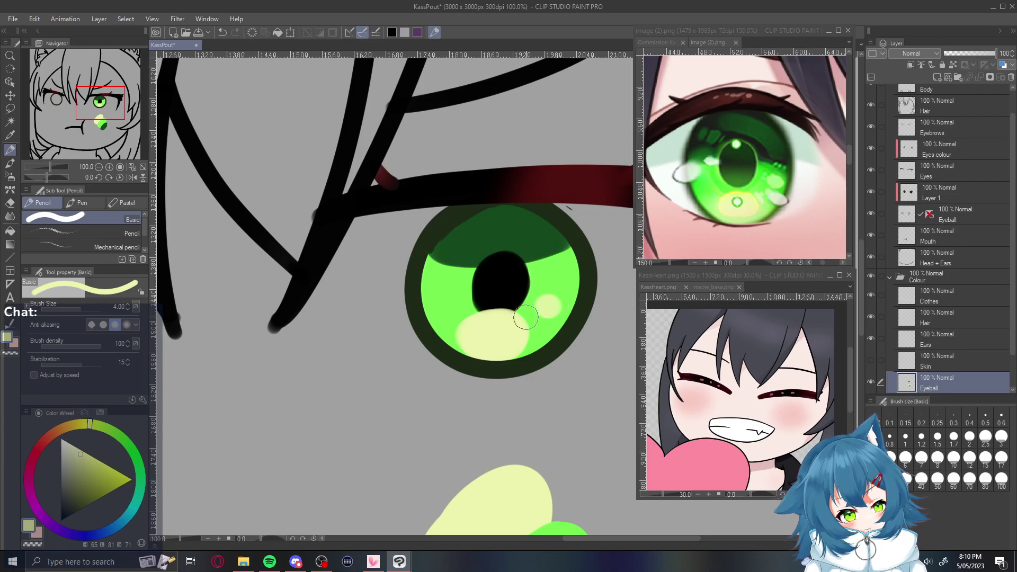
click(552, 273)
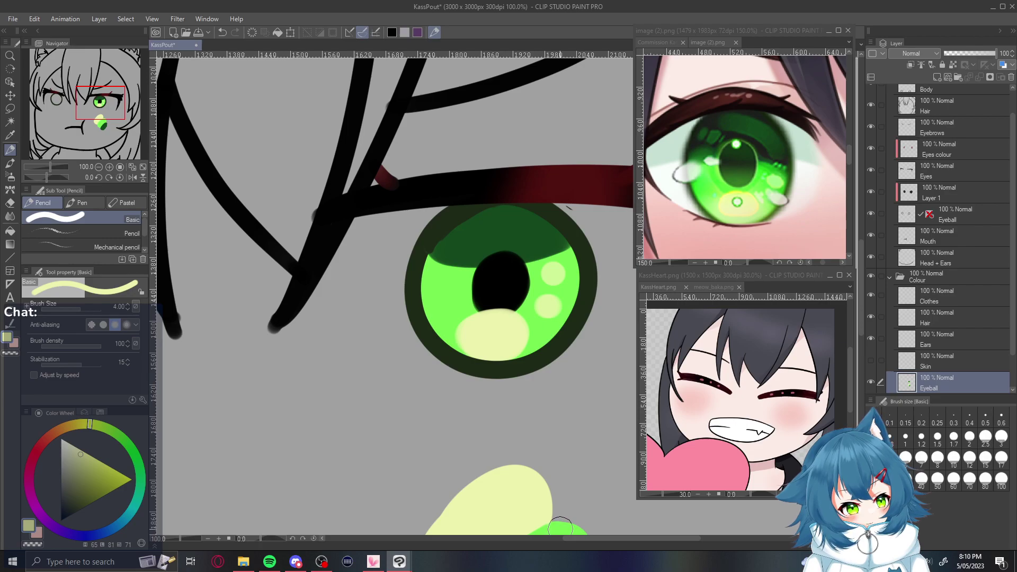
Sample the pupil's black and repaint the pupil's lower edge over the pale highlight
alt+click(495, 286)
mouse_move(489, 301)
mouse_down()
mouse_move(509, 300)
mouse_move(487, 304)
mouse_move(484, 286)
mouse_move(488, 312)
mouse_move(513, 296)
mouse_move(515, 268)
mouse_move(495, 267)
mouse_move(488, 294)
mouse_move(497, 297)
mouse_up()
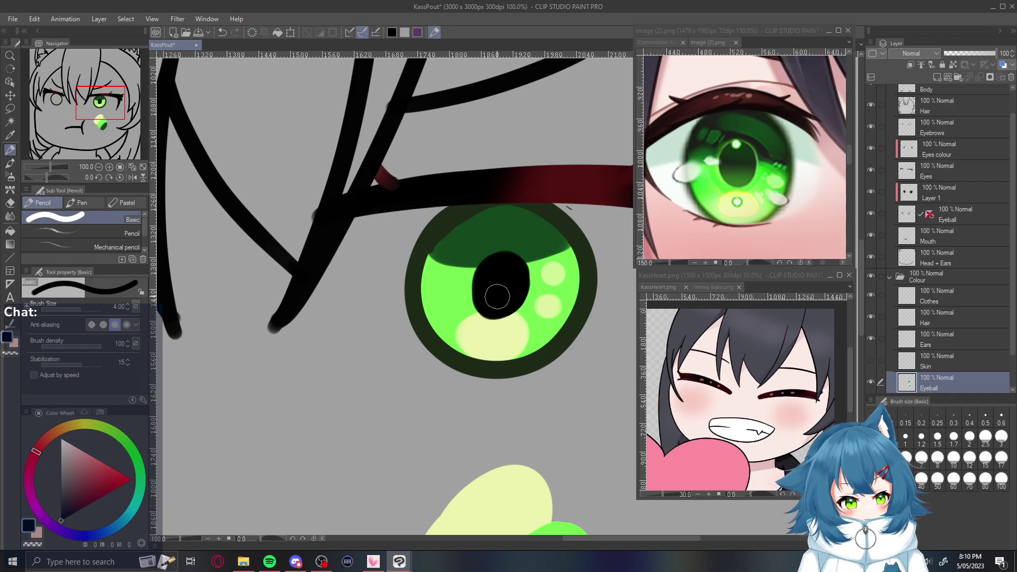
scroll(497, 297, down, 4)
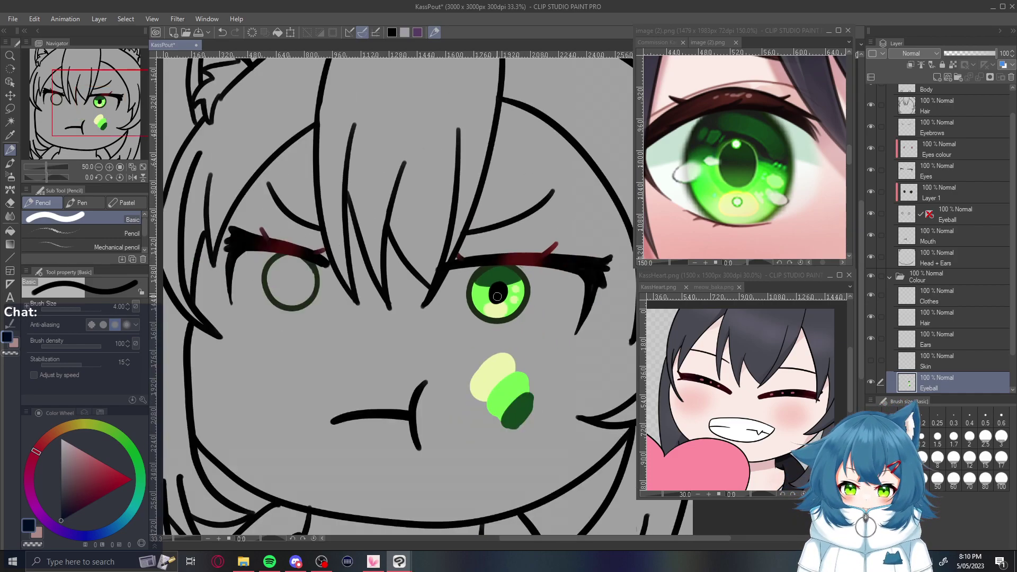
Sample the dark iris shading, shift it to a slightly lighter green and paint two soft spots in the right-hand iris's shaded upper part
scroll(497, 296, up, 4)
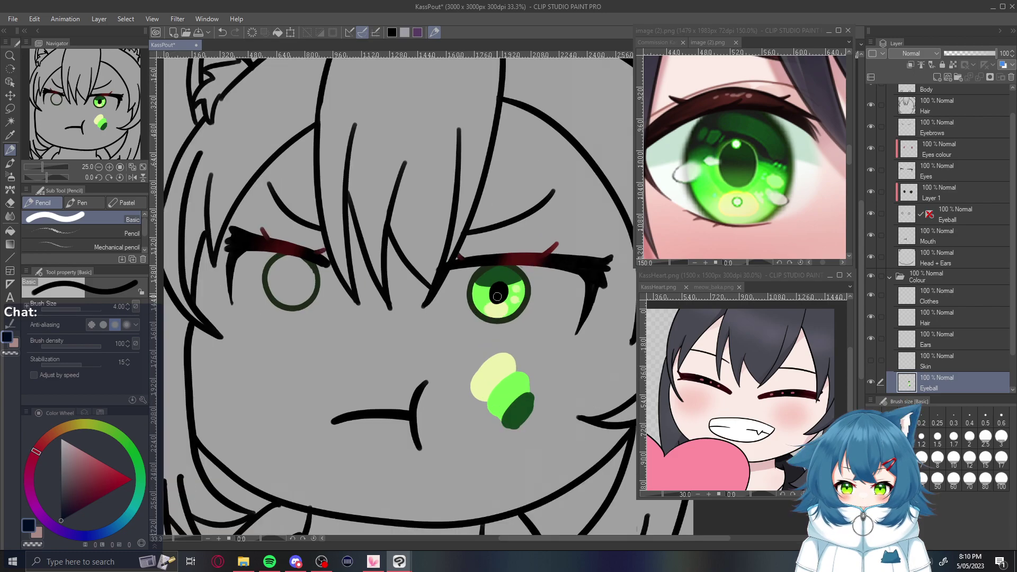
scroll(497, 296, up, 1)
scroll(496, 297, down, 1)
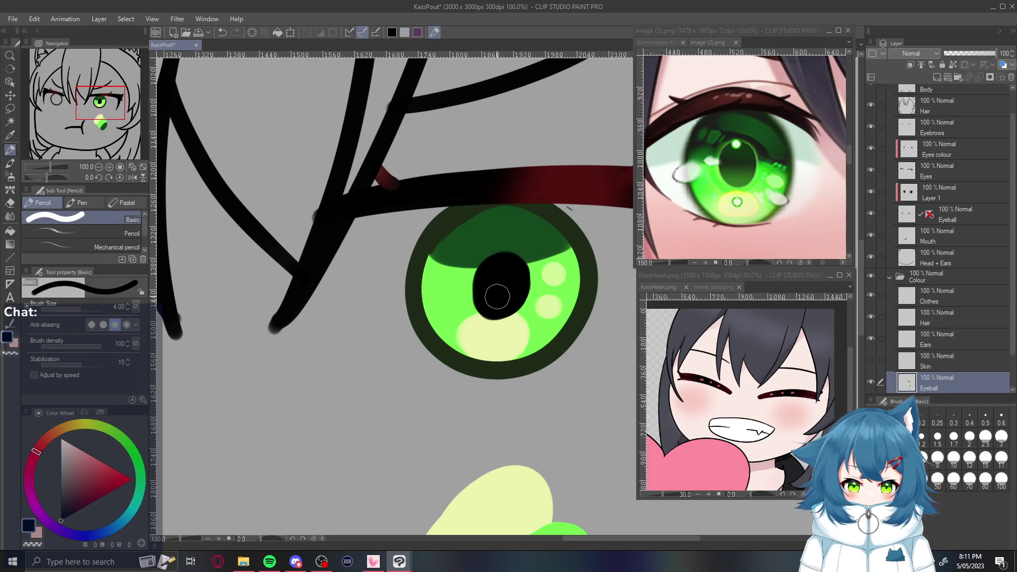
alt+click(540, 233)
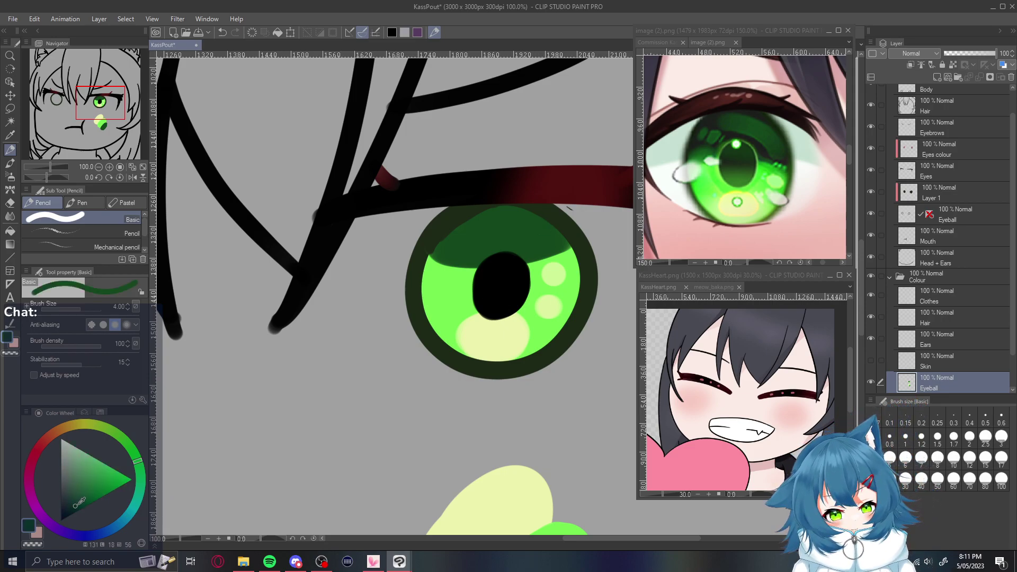
mouse_move(500, 220)
mouse_down()
mouse_move(476, 221)
mouse_move(527, 232)
mouse_move(485, 260)
mouse_move(540, 243)
mouse_move(466, 245)
mouse_move(538, 234)
mouse_move(539, 247)
mouse_up()
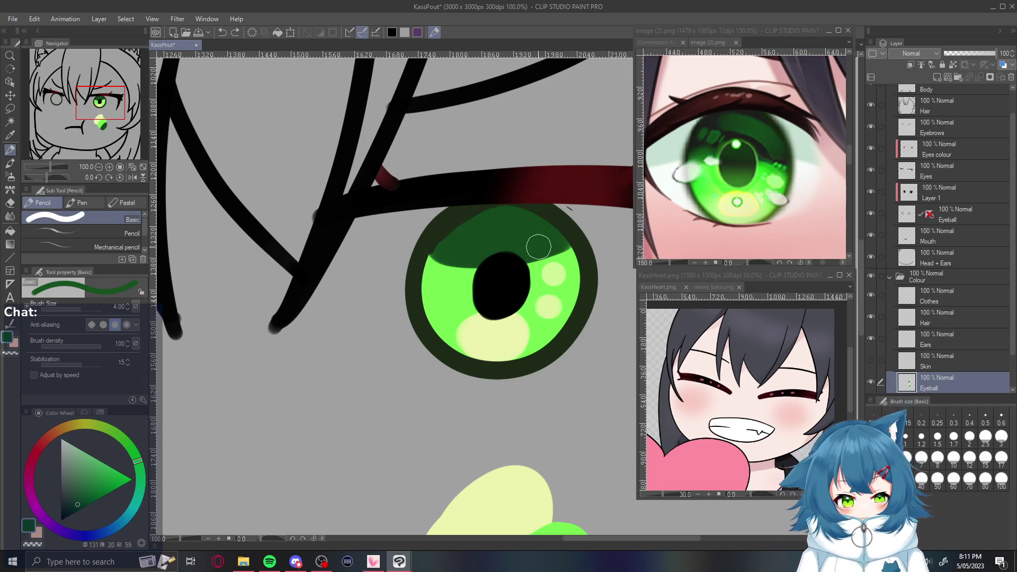
click(84, 498)
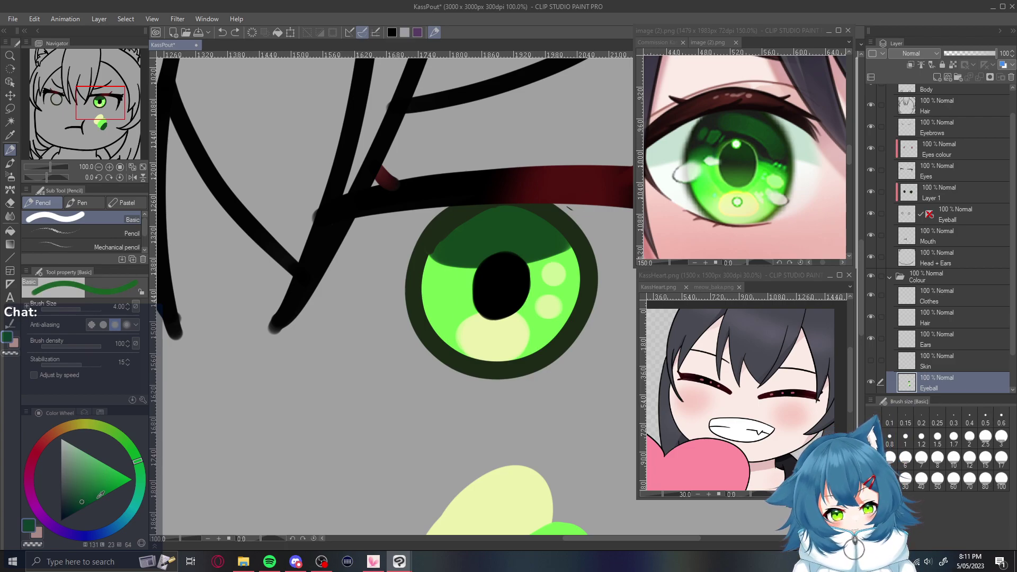
drag(465, 239, 495, 229)
click(532, 240)
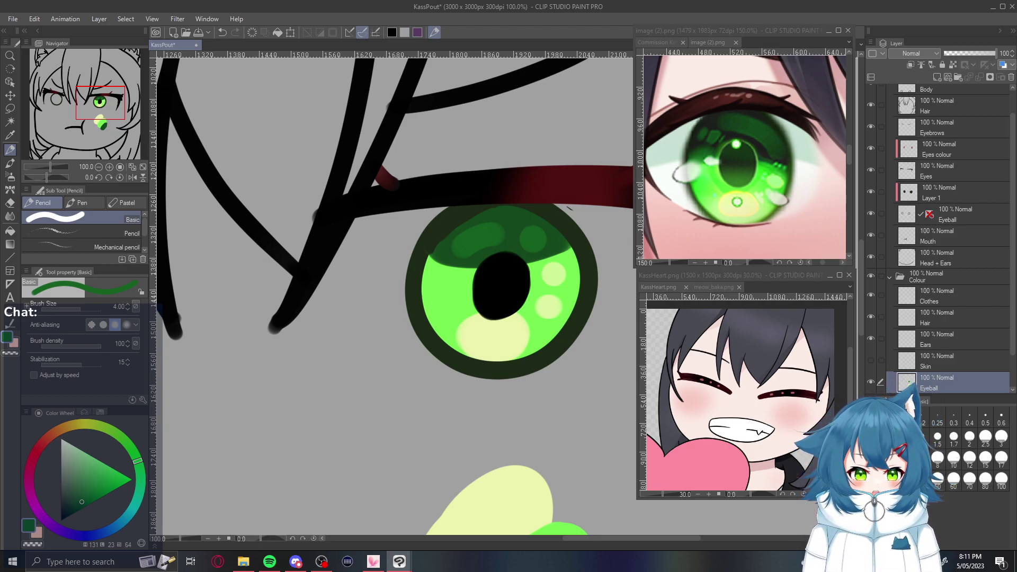
Stretch both Eyeball layers and Layer 1 together to 115 percent height and reposition them beneath the upper lashes
ctrl+click(964, 214)
ctrl+click(968, 190)
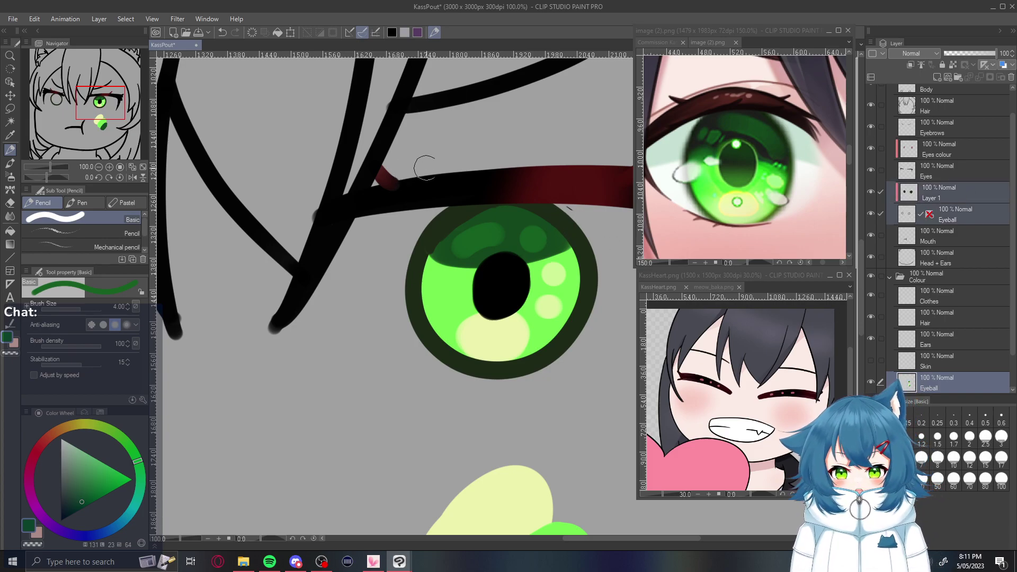
click(287, 33)
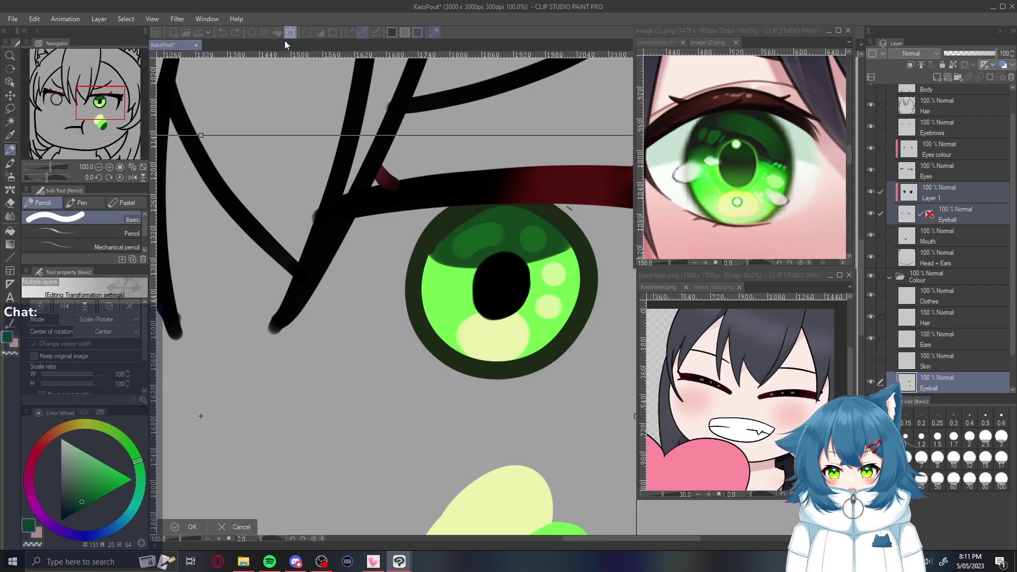
scroll(373, 255, down, 3)
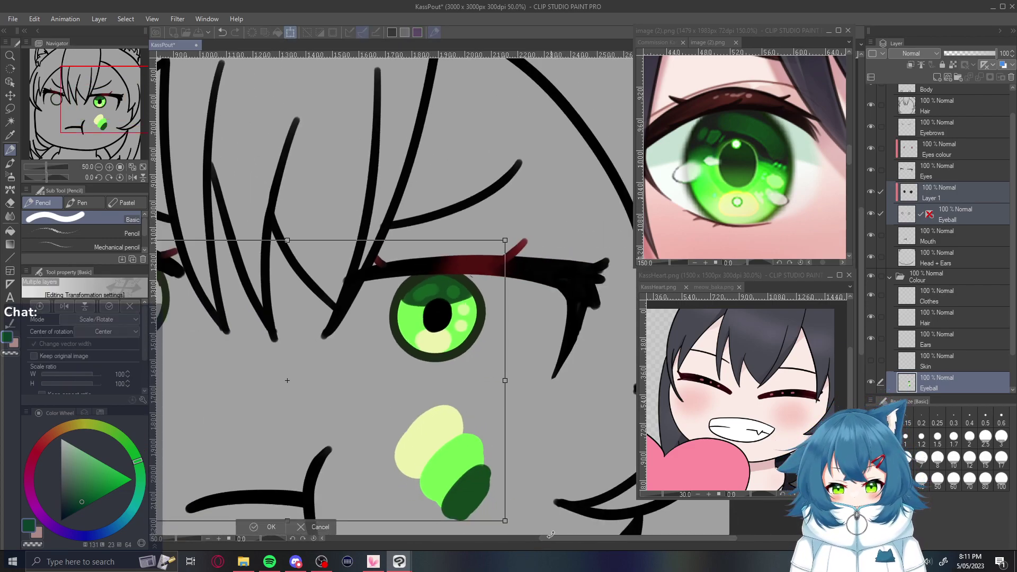
drag(552, 536, 521, 535)
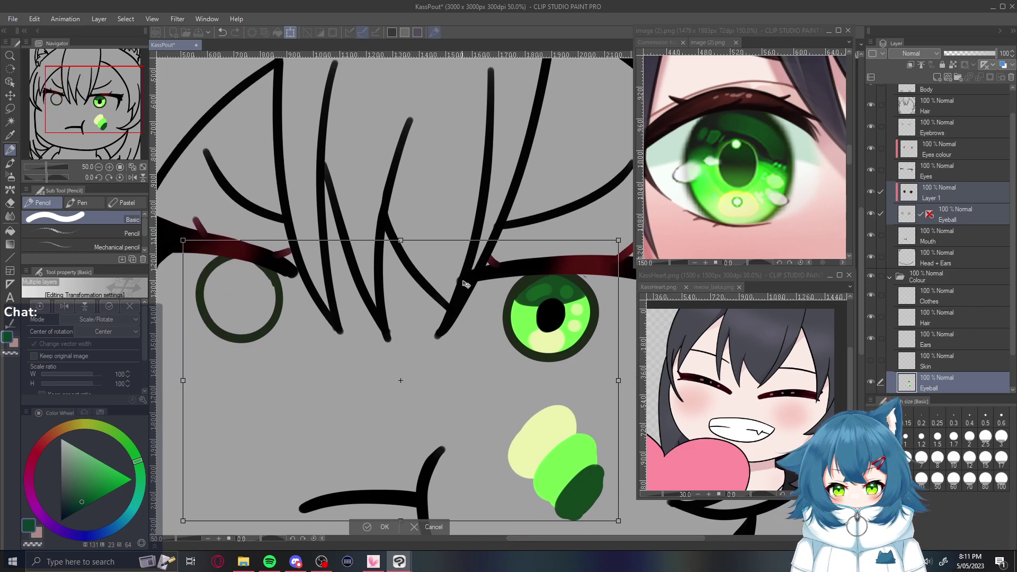
drag(401, 242, 400, 221)
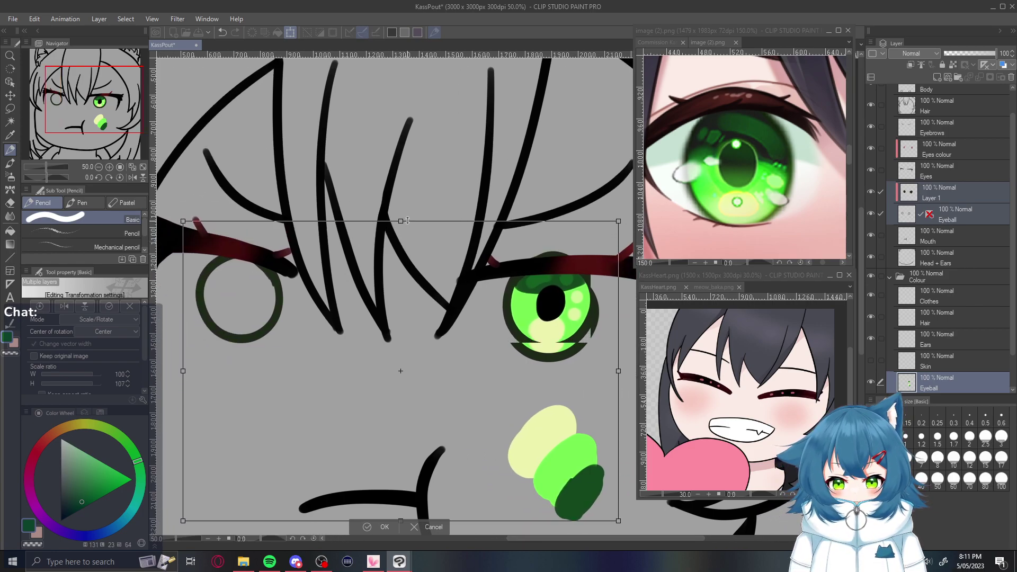
drag(456, 439, 453, 455)
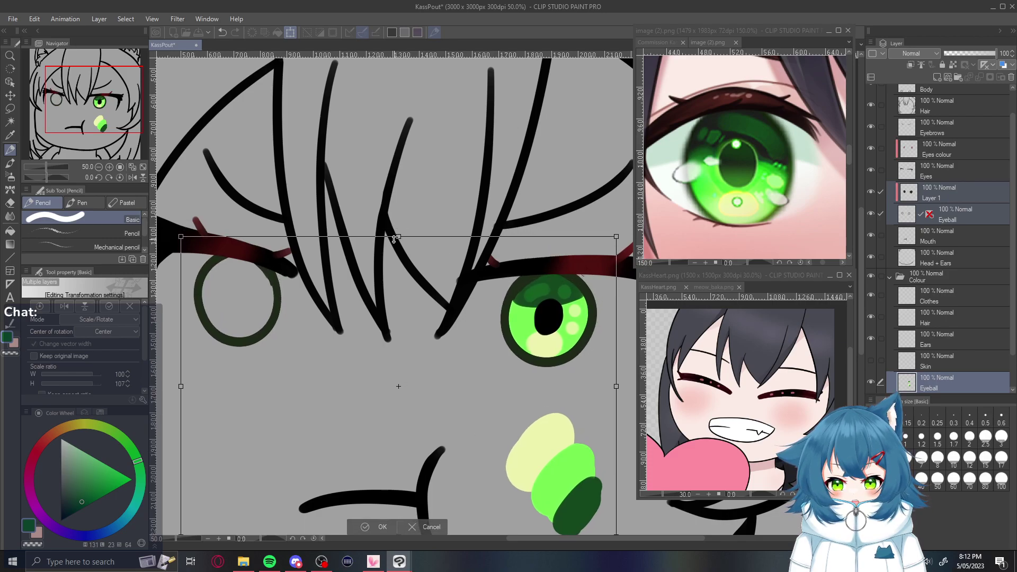
drag(398, 238, 399, 218)
mouse_move(430, 340)
mouse_down()
mouse_move(434, 365)
mouse_move(423, 354)
mouse_up()
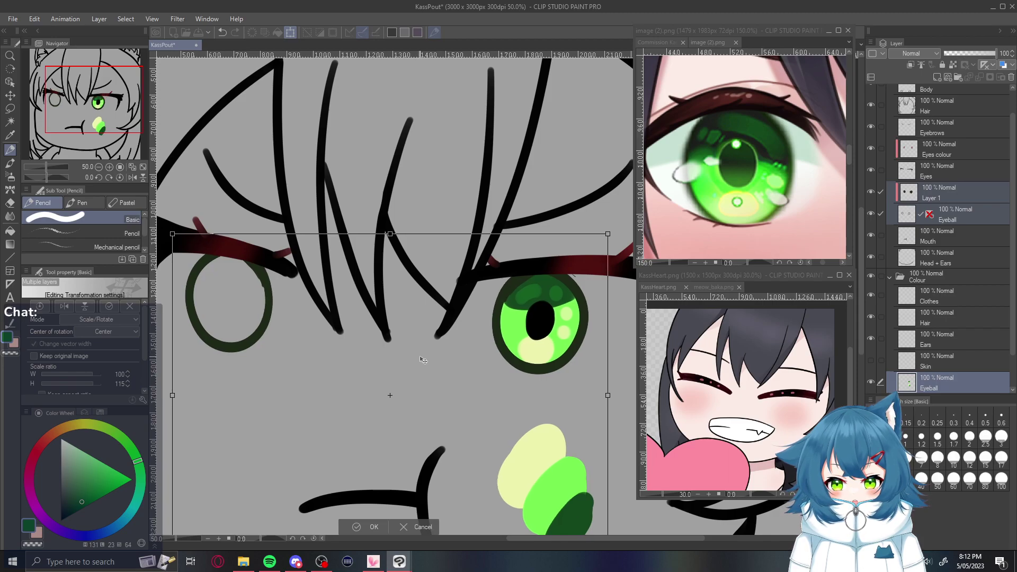
drag(422, 359, 428, 360)
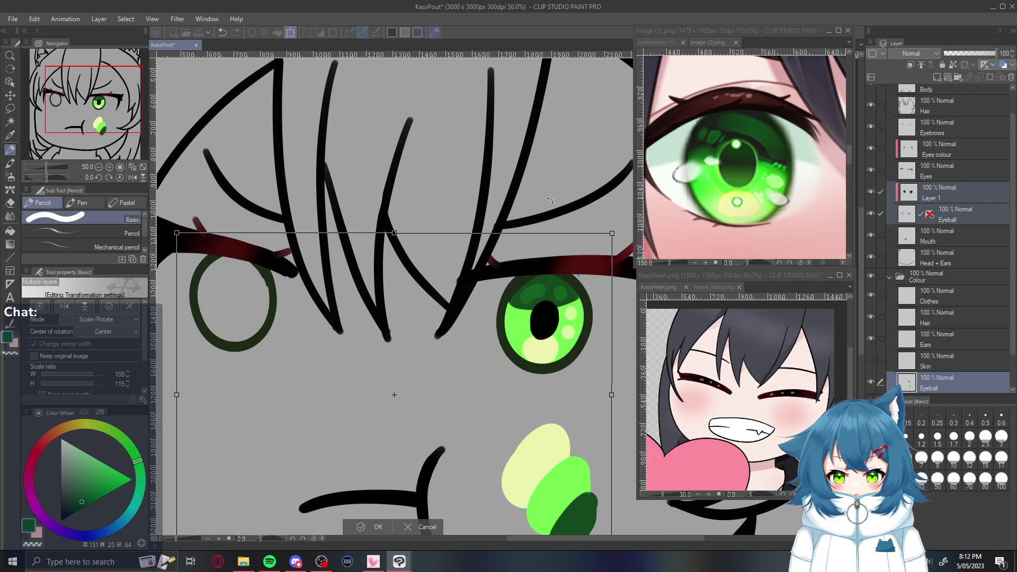
click(367, 525)
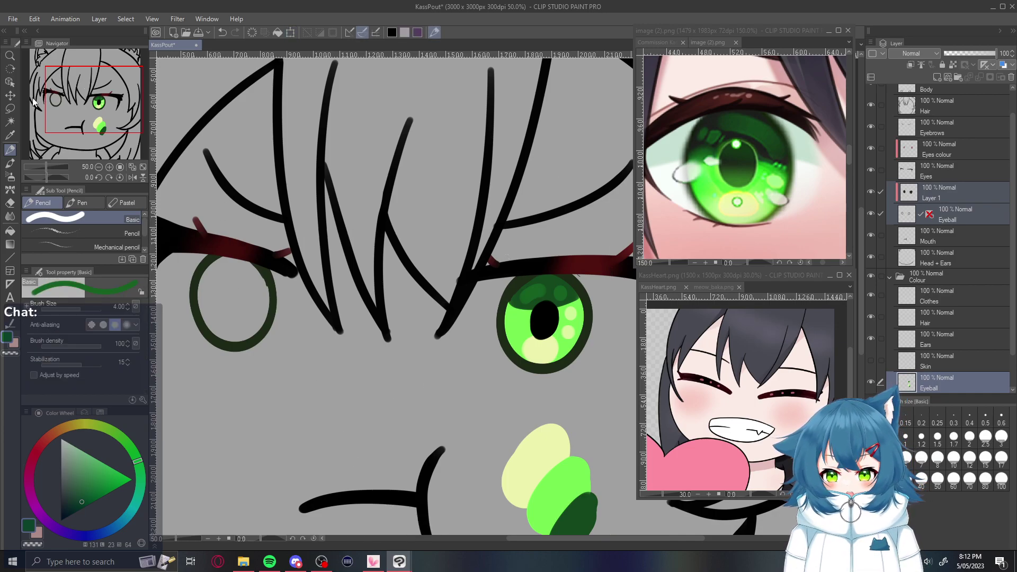
Lasso the left-hand iris outline and scale it down to 95 percent
click(10, 108)
mouse_move(260, 214)
mouse_down()
mouse_move(196, 379)
mouse_move(317, 214)
mouse_move(218, 226)
mouse_move(209, 239)
mouse_up()
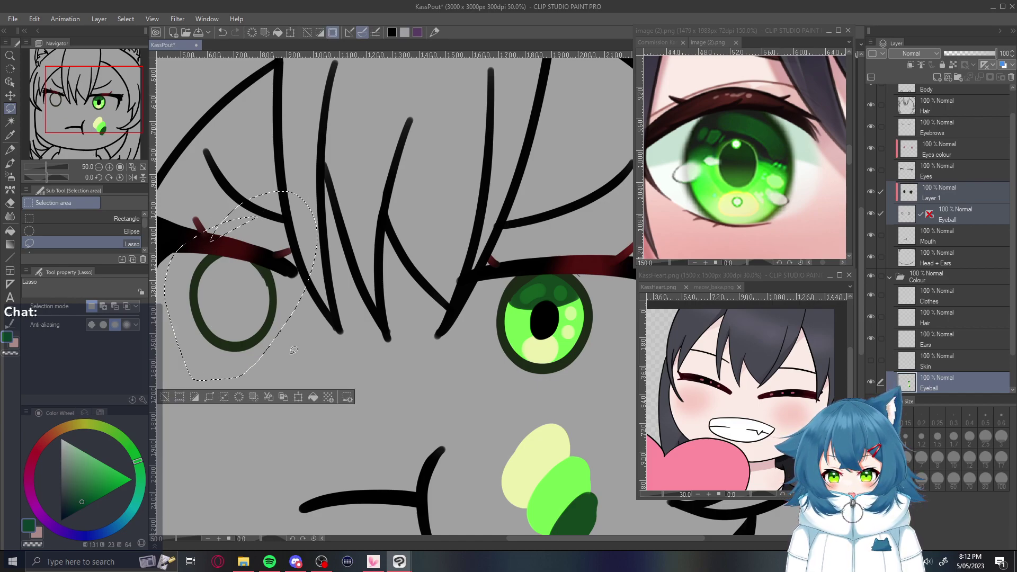
click(297, 398)
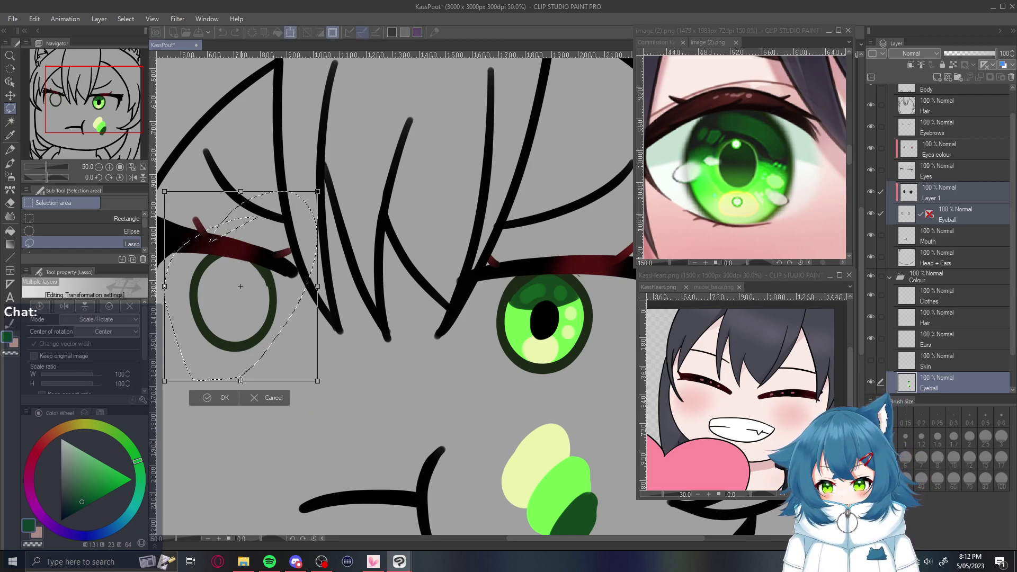
drag(314, 378, 294, 359)
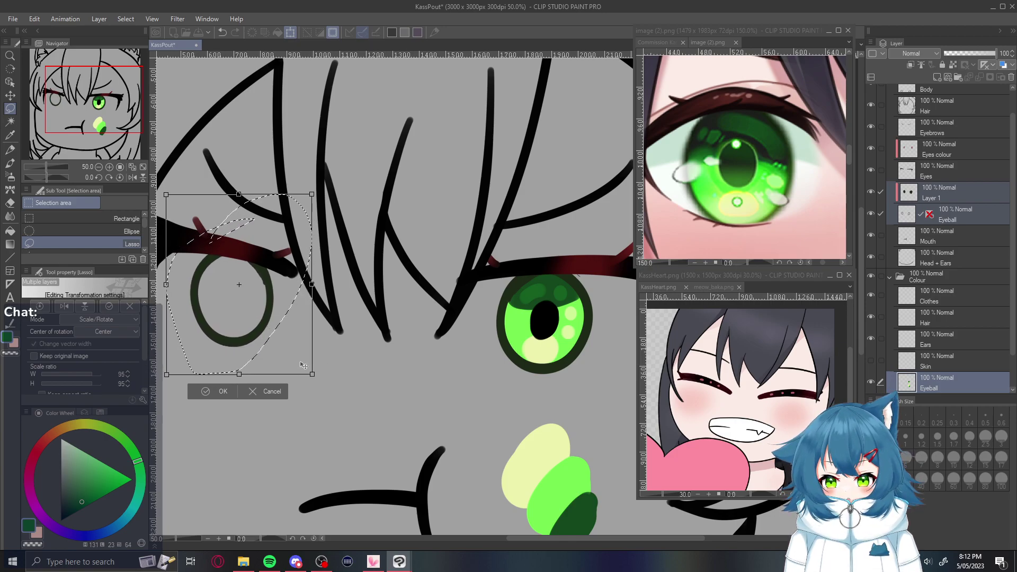
click(284, 390)
Lasso the right-hand eye, nudge it slightly toward the nose, apply the transformation and clear the selection
mouse_move(588, 245)
mouse_down()
mouse_move(468, 339)
mouse_move(610, 316)
mouse_up()
drag(569, 239, 575, 243)
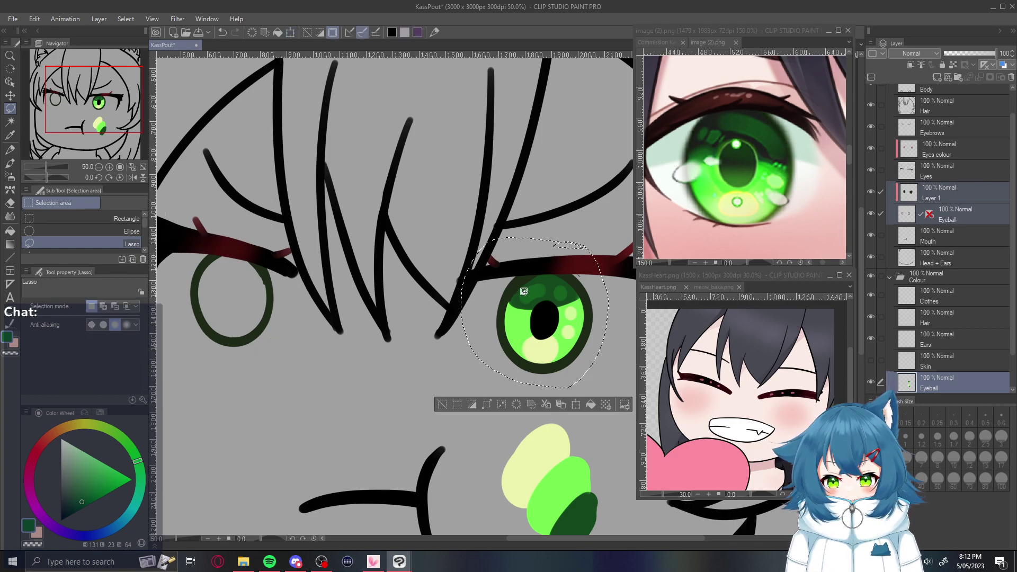
click(574, 404)
drag(583, 375, 573, 374)
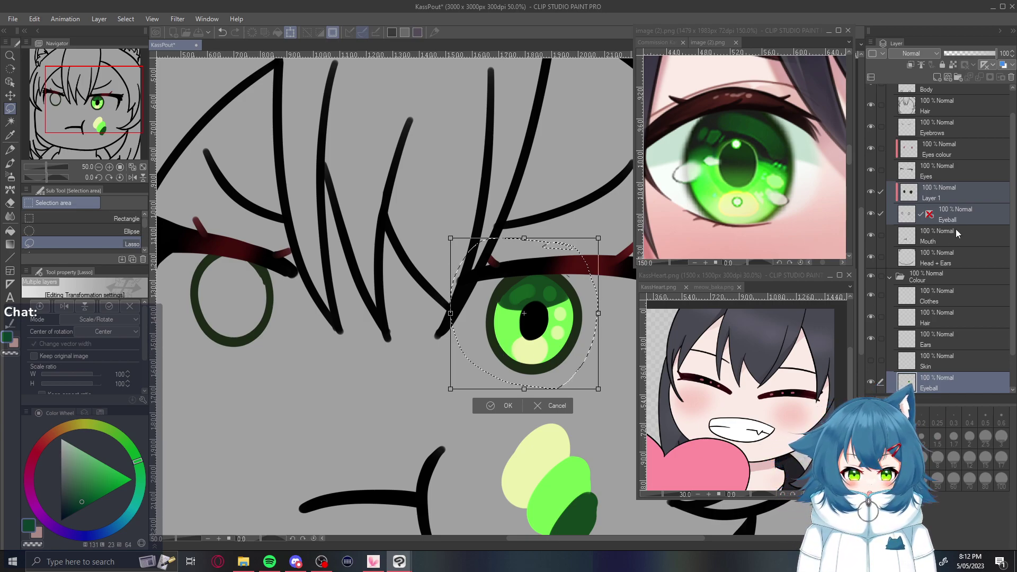
click(965, 214)
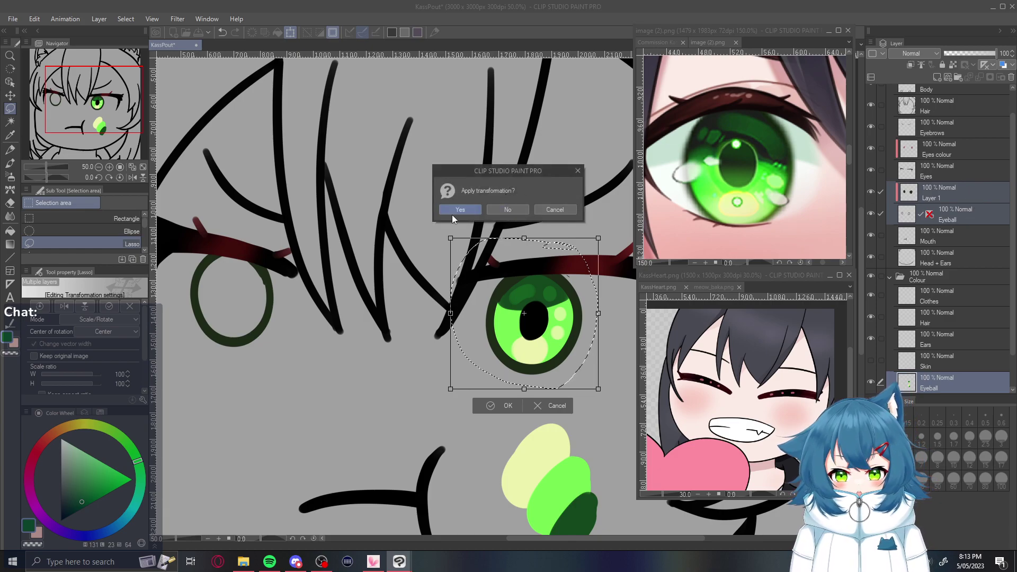
click(460, 210)
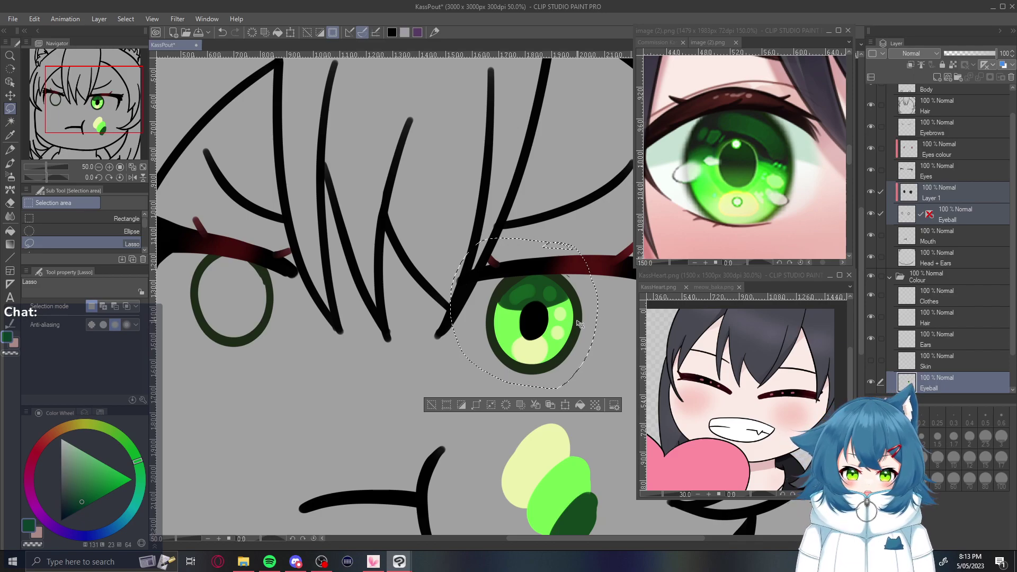
click(967, 191)
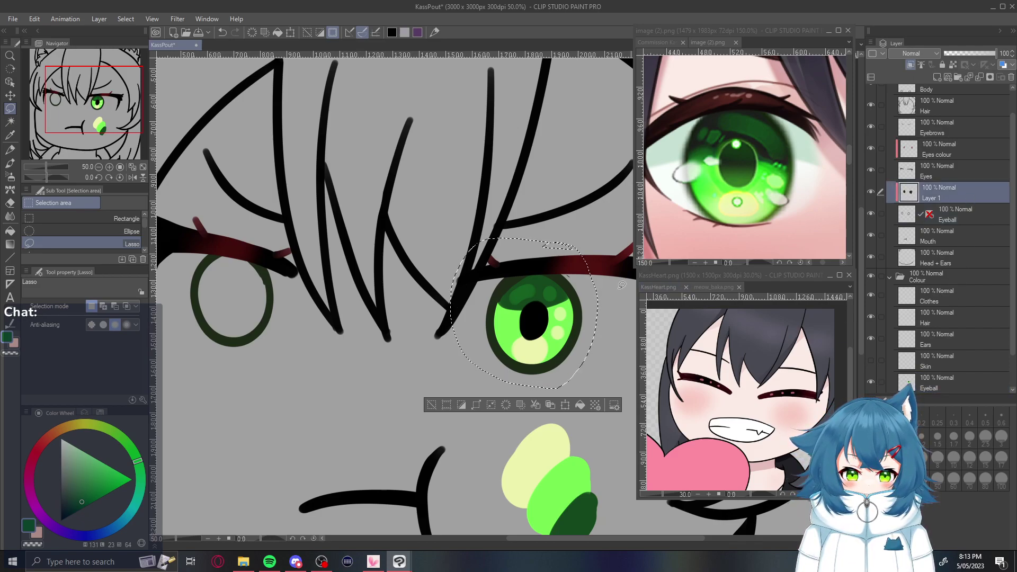
click(604, 364)
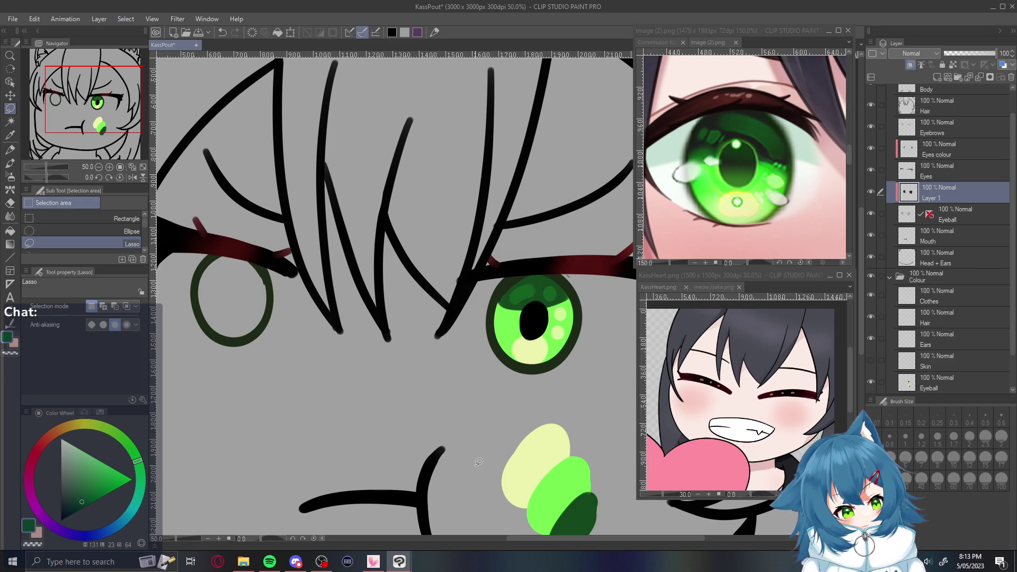
Paint a medium green swatch beside the mouth on the Eyeball colour layer with the size 7 Basic pencil
key(p)
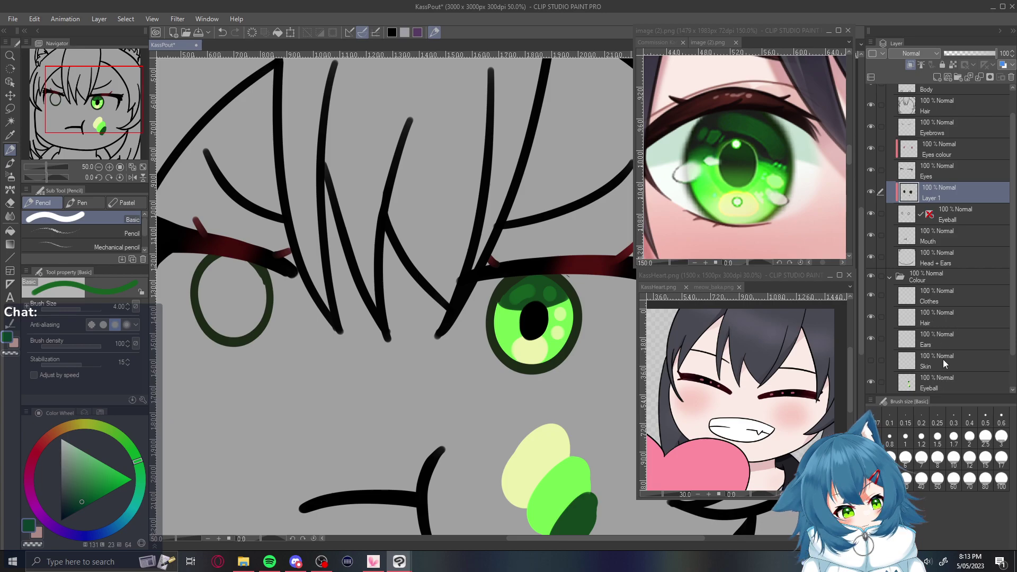
click(948, 379)
drag(470, 503, 497, 439)
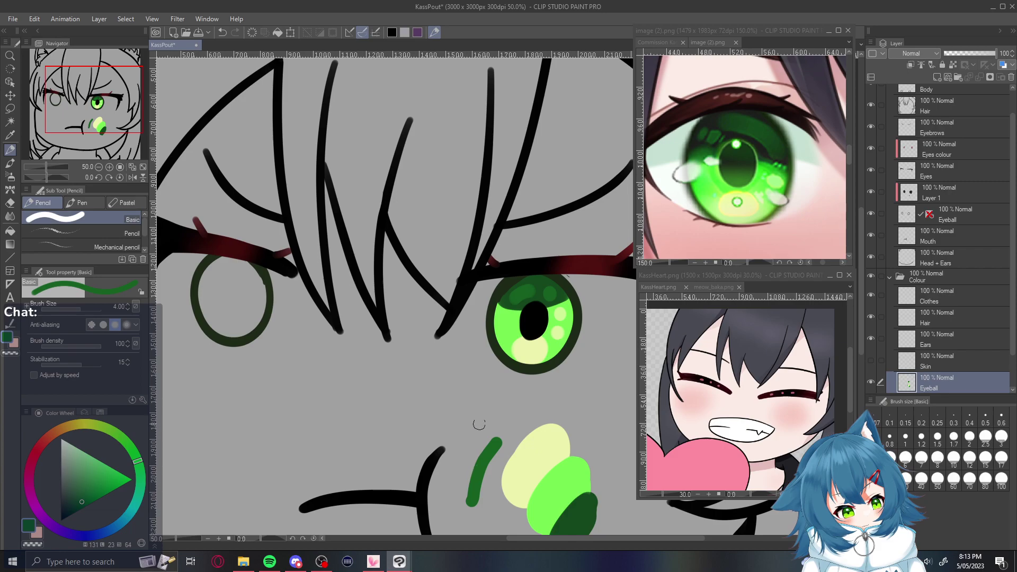
key(ctrl+z)
key(bracketright)
key(bracketright)
key(bracketright)
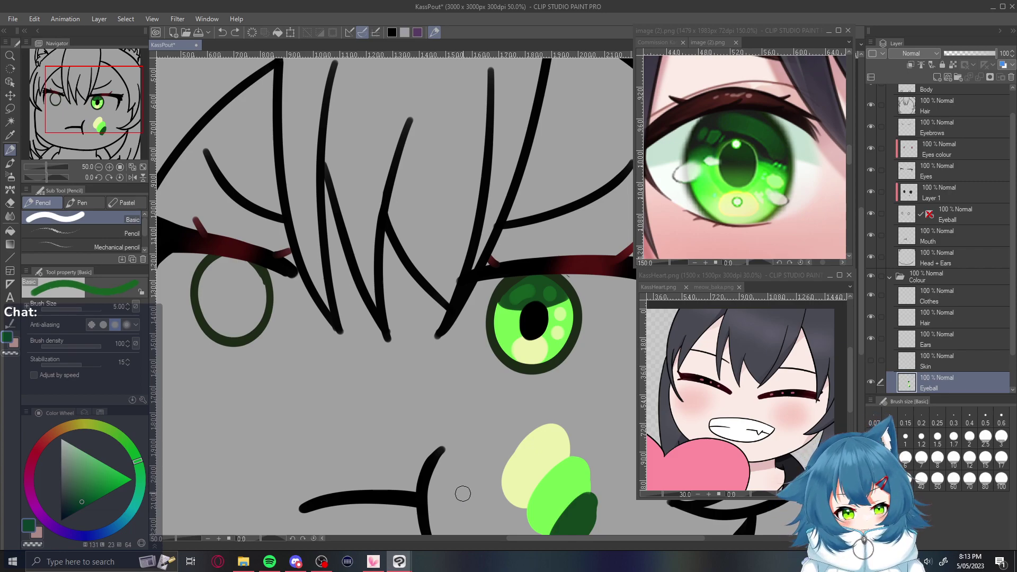
drag(456, 509, 478, 466)
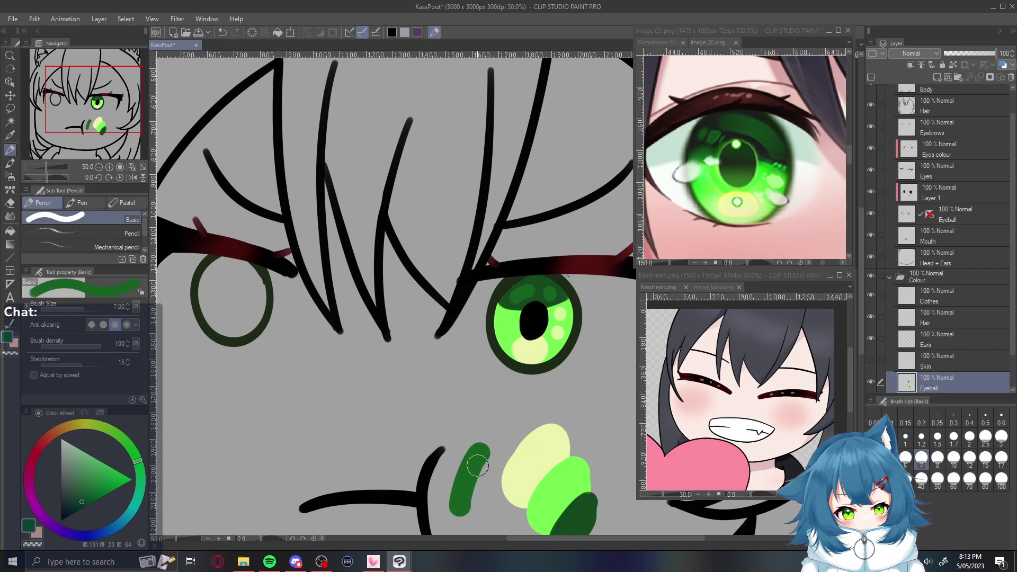
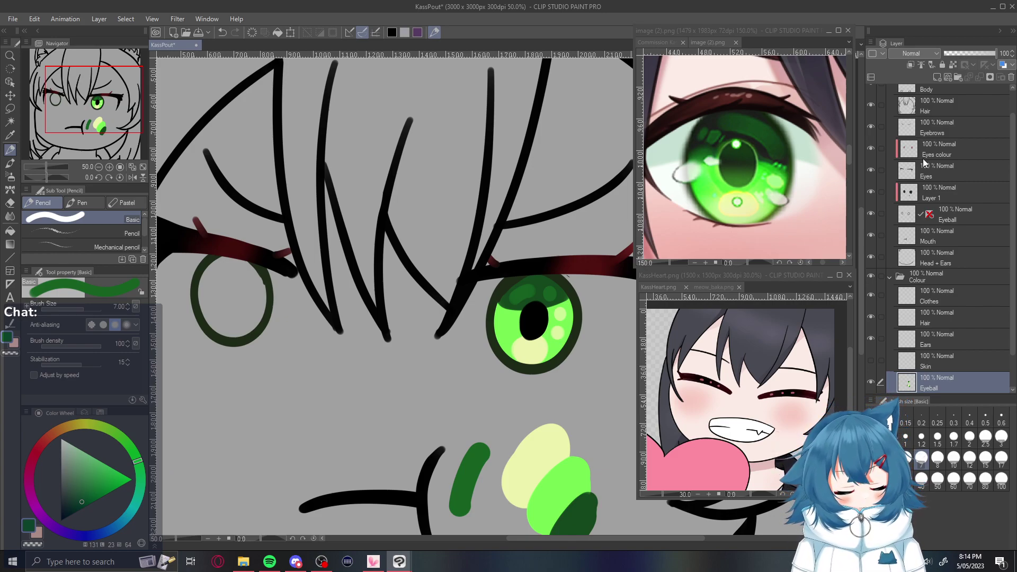
alt+click(575, 513)
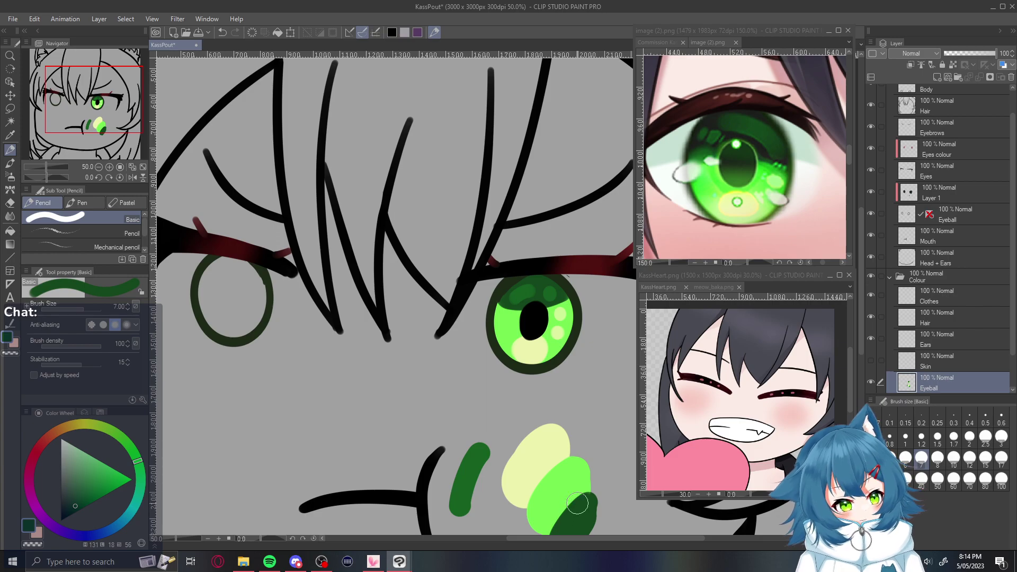
mouse_move(197, 272)
mouse_down()
mouse_move(249, 277)
mouse_move(215, 275)
mouse_move(254, 268)
mouse_move(213, 286)
mouse_move(212, 267)
mouse_move(249, 266)
mouse_up()
key(ctrl+z)
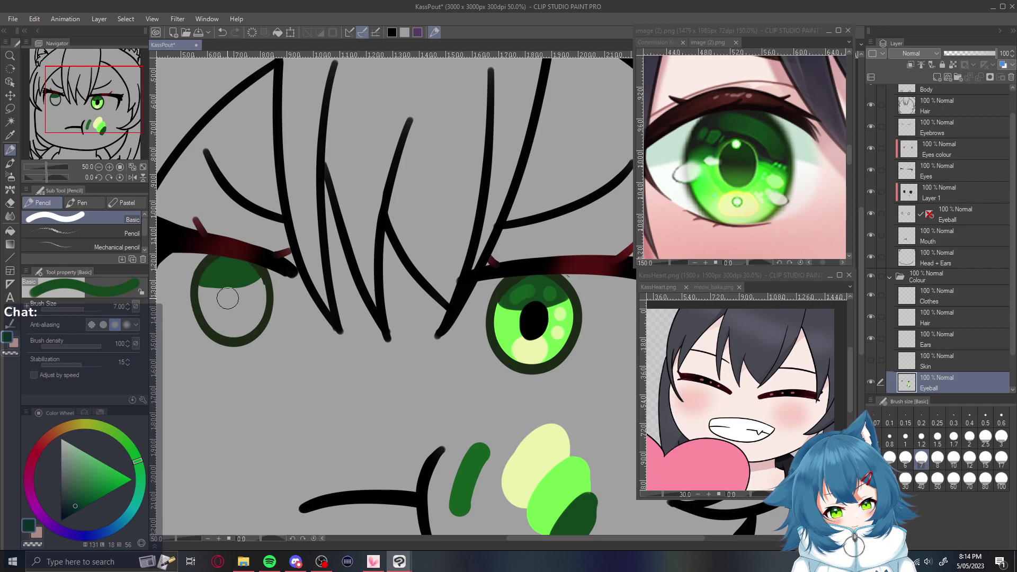
Sample the bright green swatch, undo the trial strokes in the left-hand iris and fill the whole iris with bright green
alt+click(554, 484)
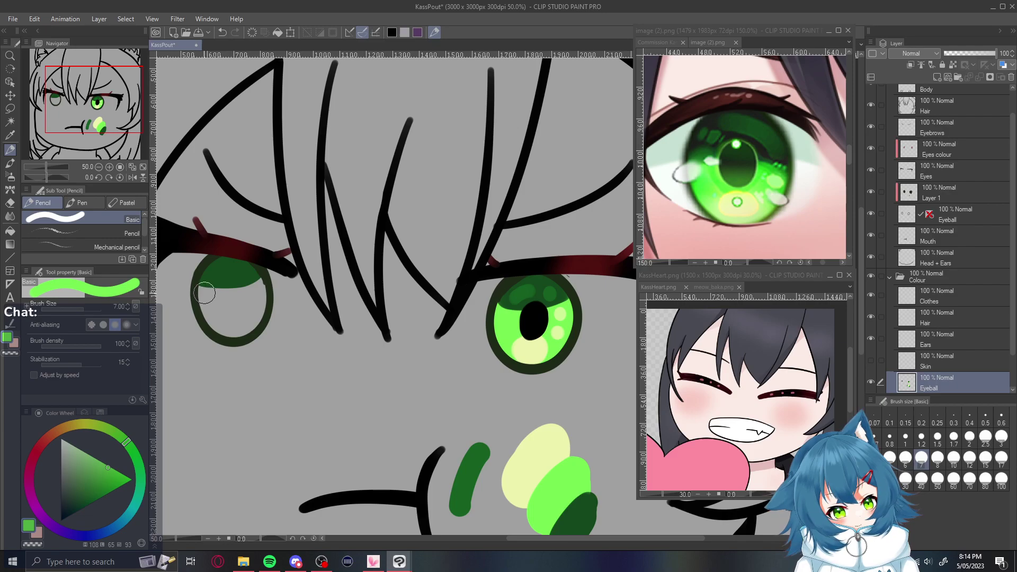
mouse_move(201, 291)
mouse_down()
mouse_move(265, 283)
mouse_move(255, 306)
mouse_move(258, 287)
mouse_move(233, 304)
mouse_up()
key(ctrl+z)
key(ctrl+z)
key(ctrl+z)
key(ctrl+z)
key(ctrl+z)
key(ctrl+z)
key(ctrl+z)
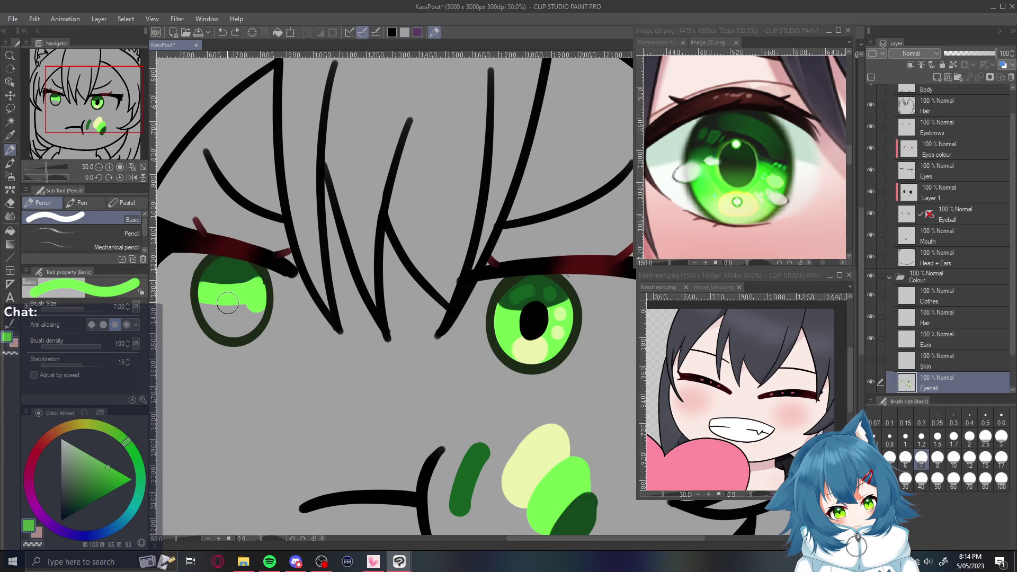
key(ctrl+z)
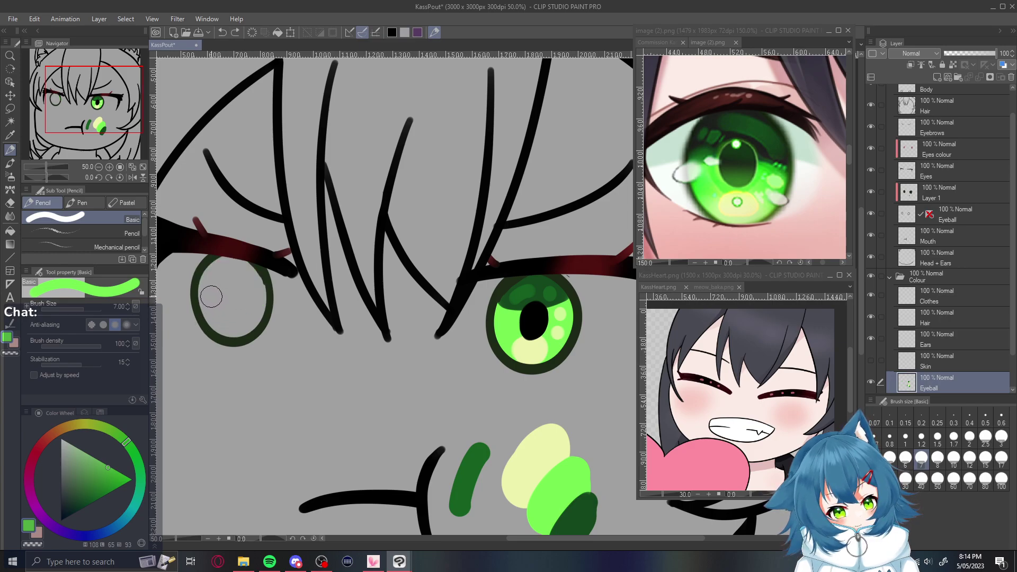
mouse_move(222, 269)
mouse_down()
mouse_move(204, 292)
mouse_move(218, 329)
mouse_move(241, 333)
mouse_move(261, 296)
mouse_move(243, 265)
mouse_move(224, 280)
mouse_move(241, 289)
mouse_move(233, 313)
mouse_move(246, 324)
mouse_move(263, 297)
mouse_move(222, 333)
mouse_up()
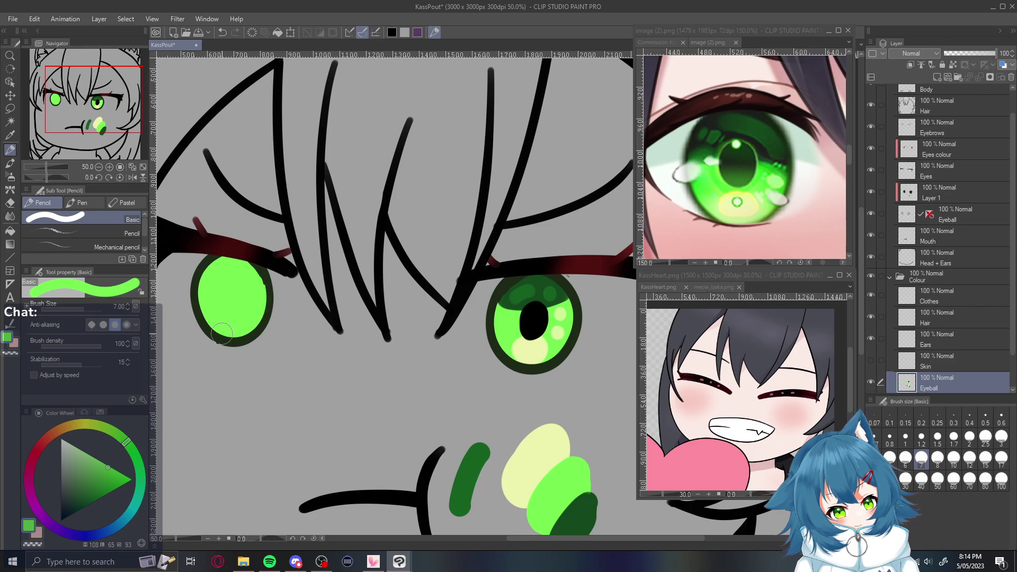
Sample the dark green swatch and try painting a shaded band across the upper part of the left-hand iris
alt+click(575, 516)
mouse_move(225, 270)
mouse_down()
mouse_move(198, 286)
mouse_move(254, 267)
mouse_move(196, 288)
mouse_move(262, 273)
mouse_move(196, 291)
mouse_move(197, 267)
mouse_move(246, 259)
mouse_move(204, 290)
mouse_move(201, 273)
mouse_move(249, 265)
mouse_move(262, 283)
mouse_move(232, 263)
mouse_move(192, 291)
mouse_up()
key(ctrl+z)
key(ctrl+z)
key(ctrl+z)
key(ctrl+z)
key(ctrl+z)
key(ctrl+z)
key(ctrl+z)
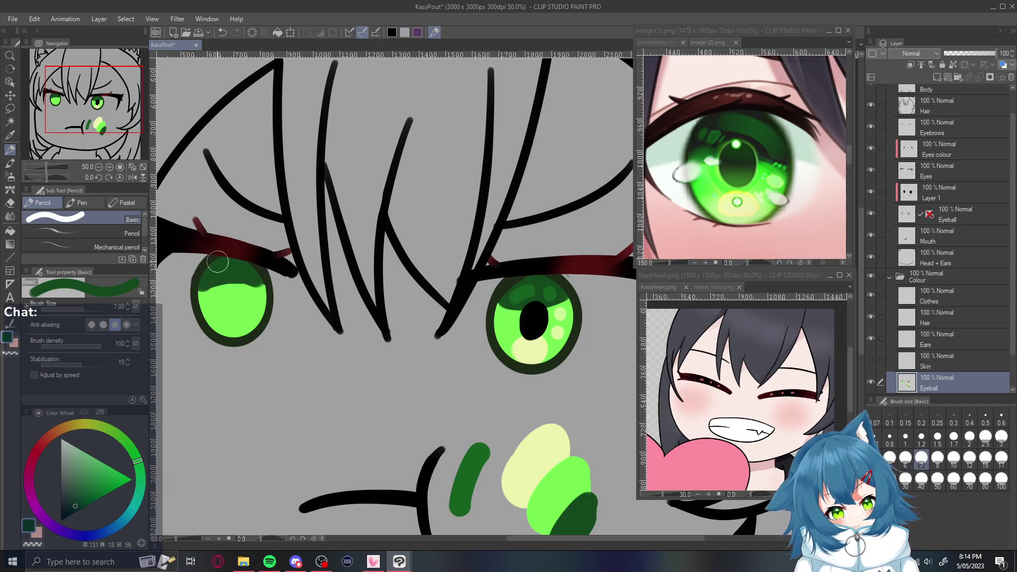
key(ctrl+z)
mouse_move(197, 281)
mouse_down()
mouse_move(200, 267)
mouse_move(270, 279)
mouse_move(230, 286)
mouse_move(203, 263)
mouse_up()
key(ctrl+z)
key(ctrl+z)
Reduce the Basic pencil to size 4.5 and shade the top of the left-hand iris dark green with a curved lower edge
key([)
key([)
drag(202, 275, 267, 287)
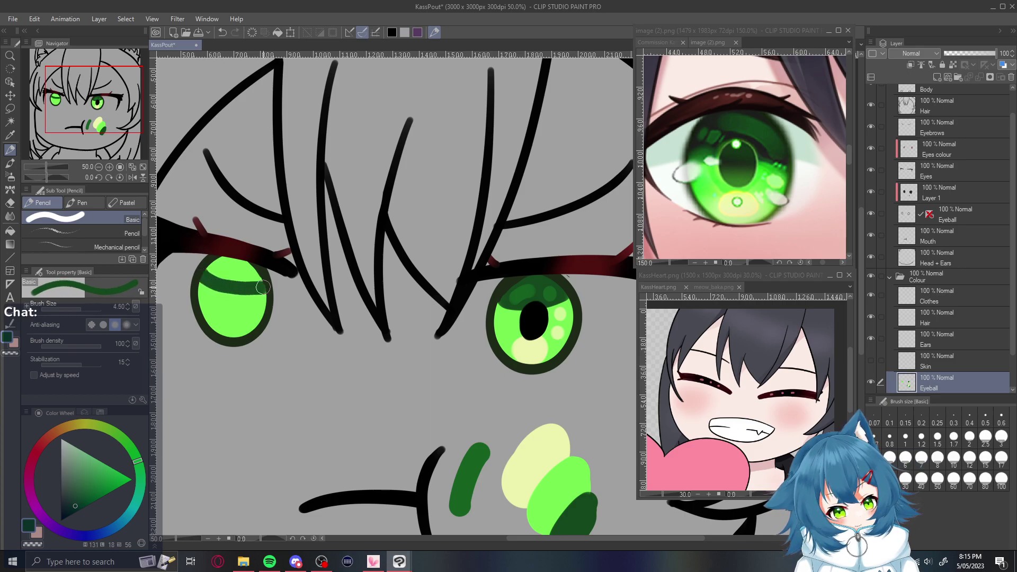
key(ctrl+z)
mouse_move(205, 274)
mouse_down()
mouse_move(273, 282)
mouse_move(200, 266)
mouse_up()
key(ctrl+z)
key(ctrl+z)
mouse_move(268, 282)
mouse_down()
mouse_move(202, 268)
mouse_move(267, 279)
mouse_up()
key(ctrl+z)
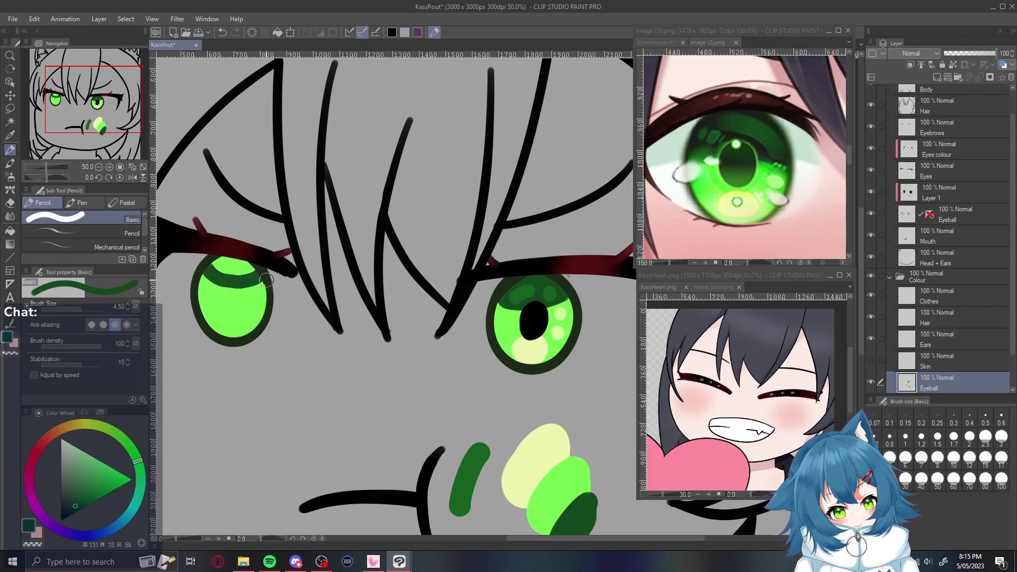
key(ctrl+z)
mouse_move(197, 282)
mouse_down()
mouse_move(249, 286)
mouse_move(231, 279)
mouse_move(246, 264)
mouse_move(210, 268)
mouse_move(224, 265)
mouse_up()
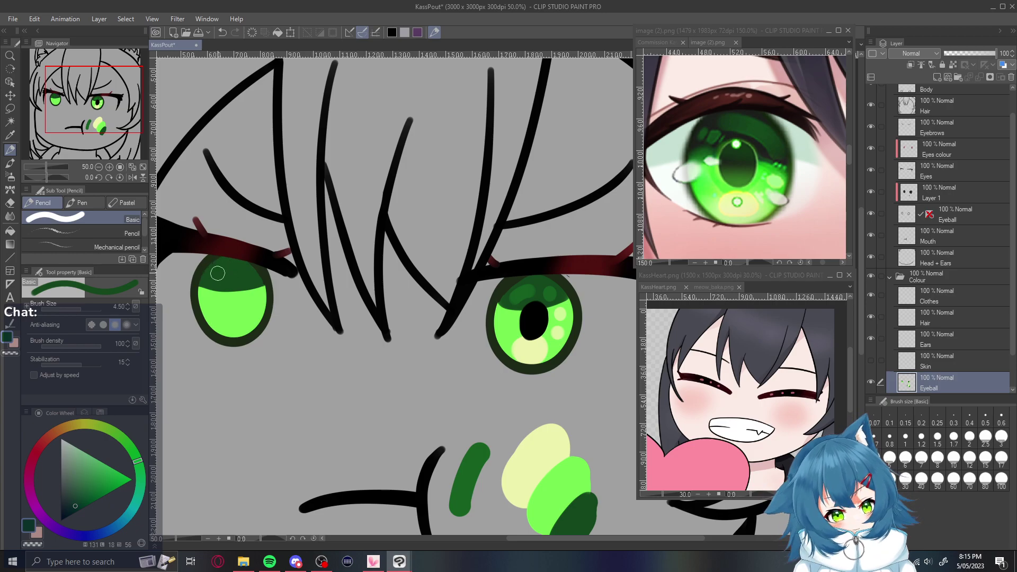
Add one large and two small pale yellow highlights to the left-hand iris, plus medium green spots in its dark upper shading
alt+click(523, 466)
mouse_move(229, 328)
mouse_down()
mouse_move(238, 318)
mouse_move(225, 328)
mouse_move(230, 321)
mouse_up()
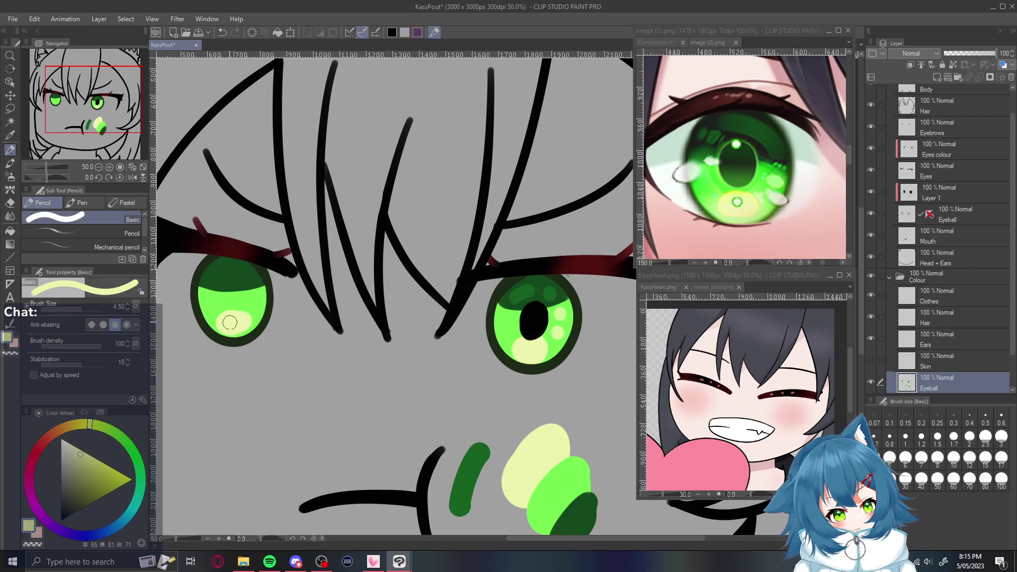
click(256, 306)
click(256, 292)
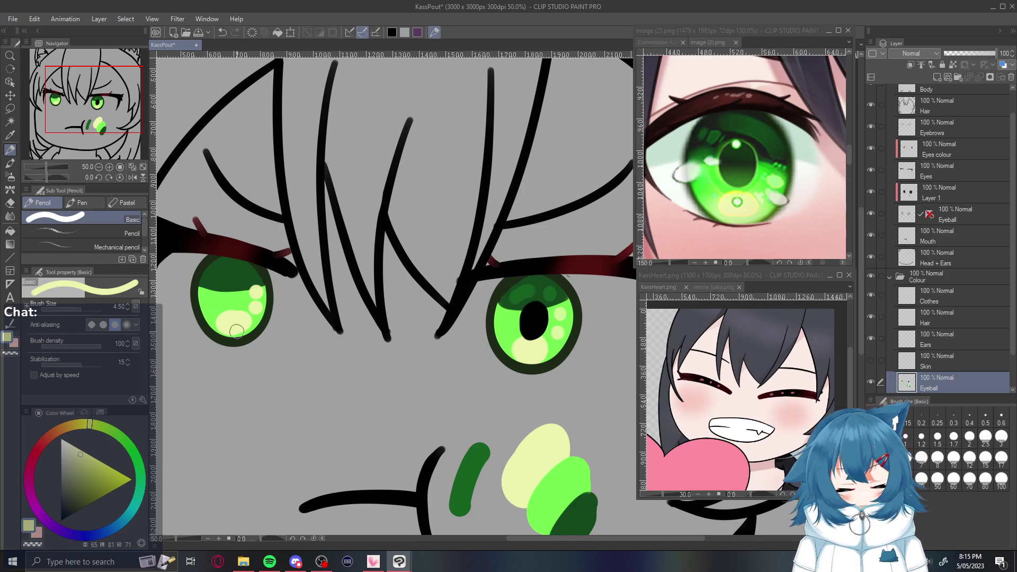
alt+click(466, 466)
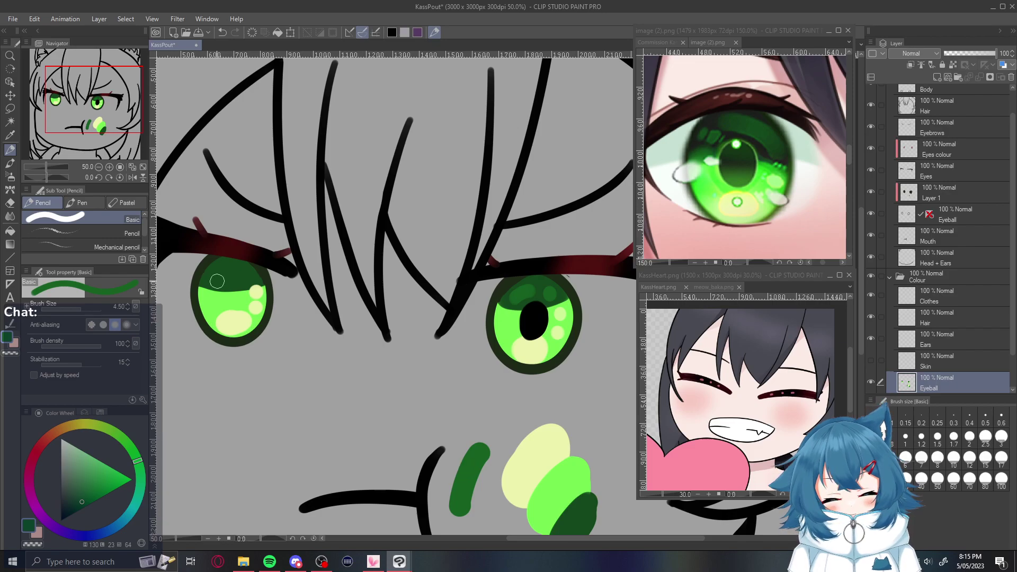
drag(220, 270, 245, 271)
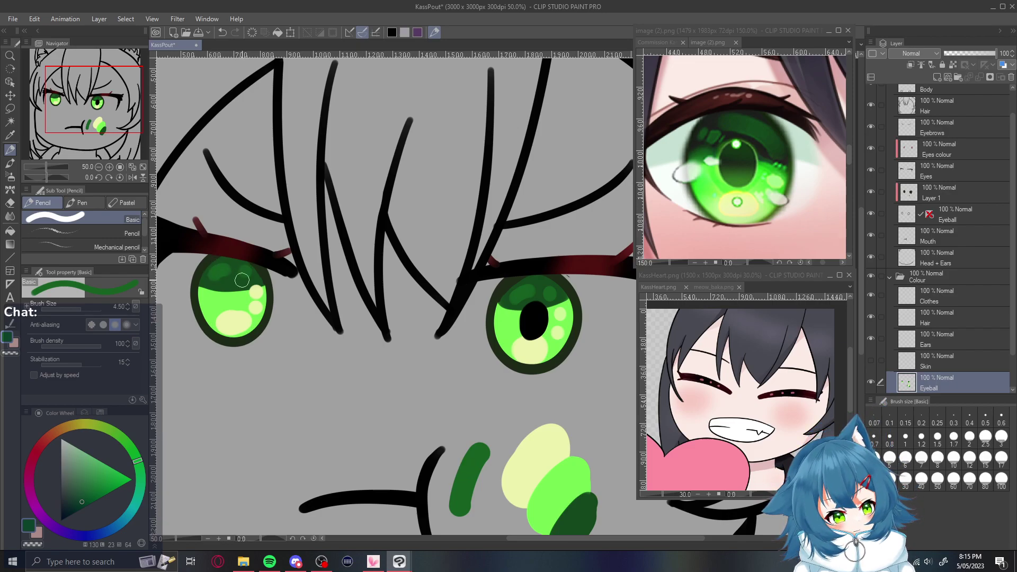
Sample the black of the right-hand pupil and paint a matching oval pupil in the left-hand iris
alt+click(530, 321)
mouse_move(232, 289)
mouse_down()
mouse_move(233, 315)
mouse_move(244, 292)
mouse_move(236, 316)
mouse_move(222, 301)
mouse_move(238, 290)
mouse_move(228, 303)
mouse_up()
key(ctrl+z)
key(ctrl+z)
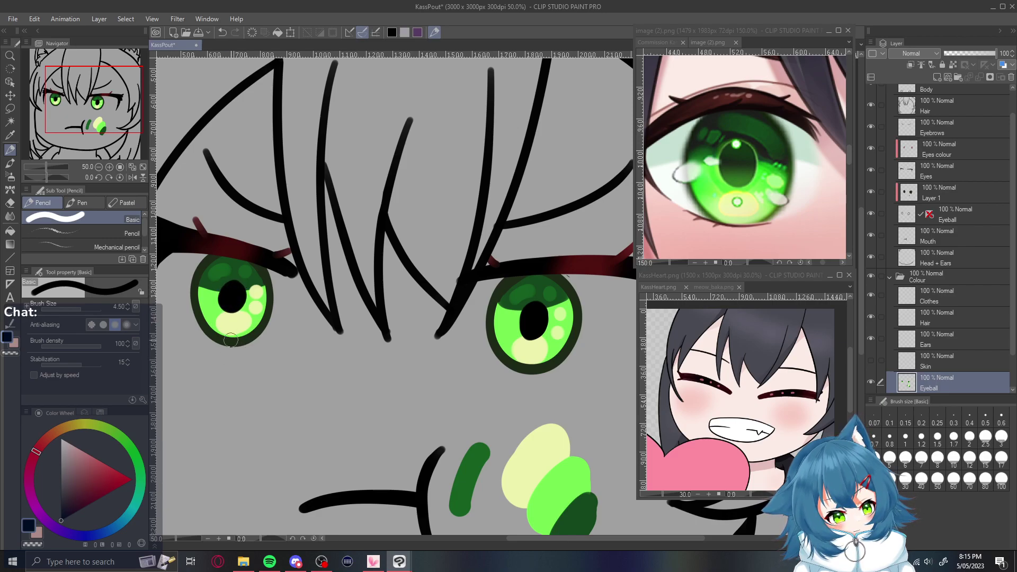
Try painting a pale yellow highlight over the outer edge of the right-hand iris on Layer 1
scroll(217, 382, down, 2)
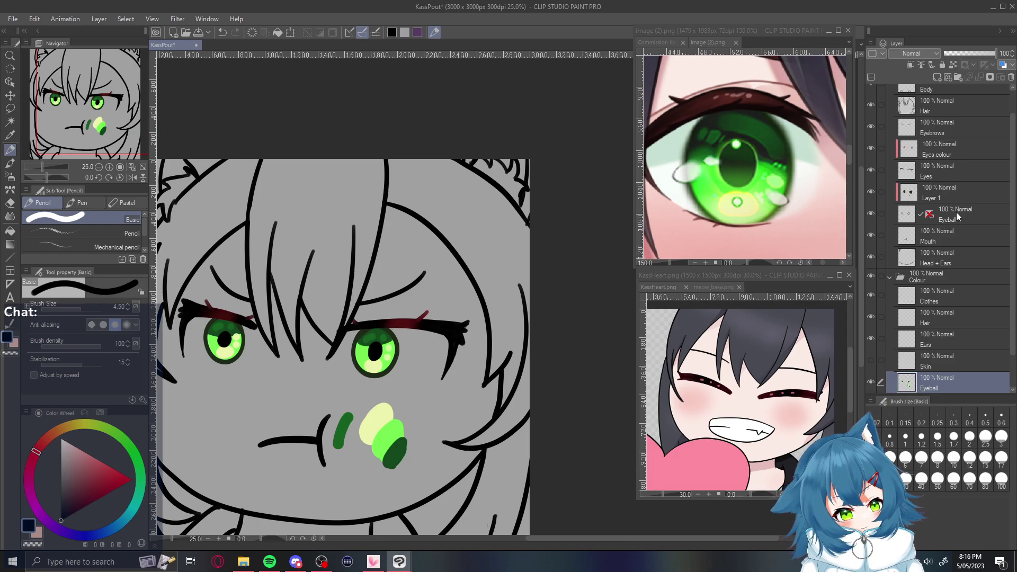
click(956, 195)
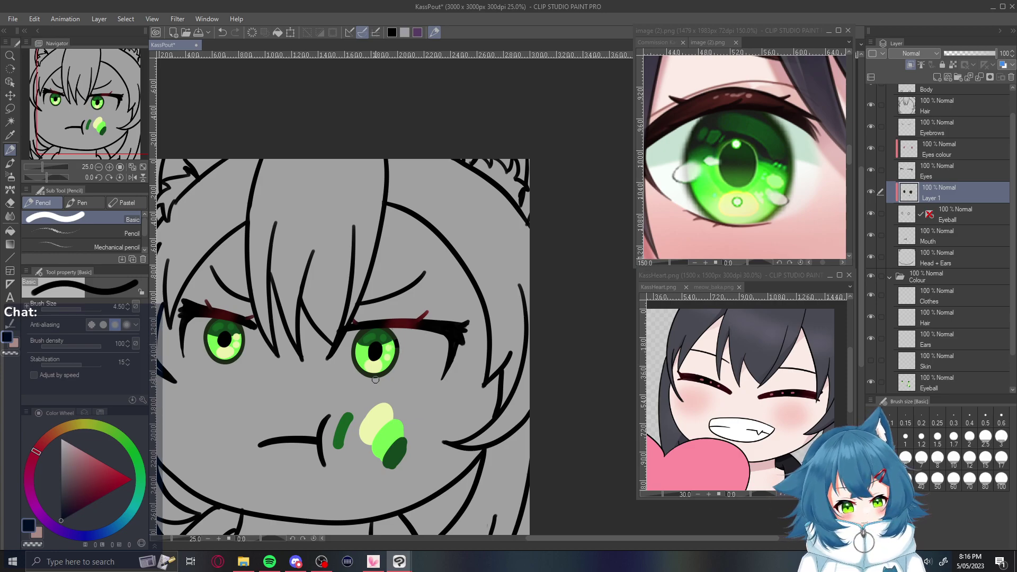
alt+click(375, 424)
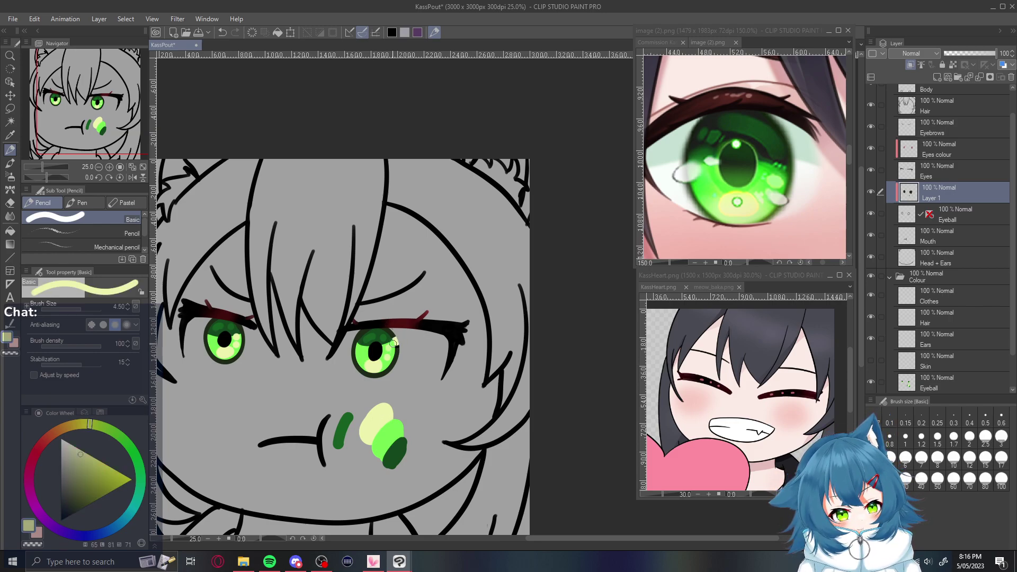
key(ctrl+z)
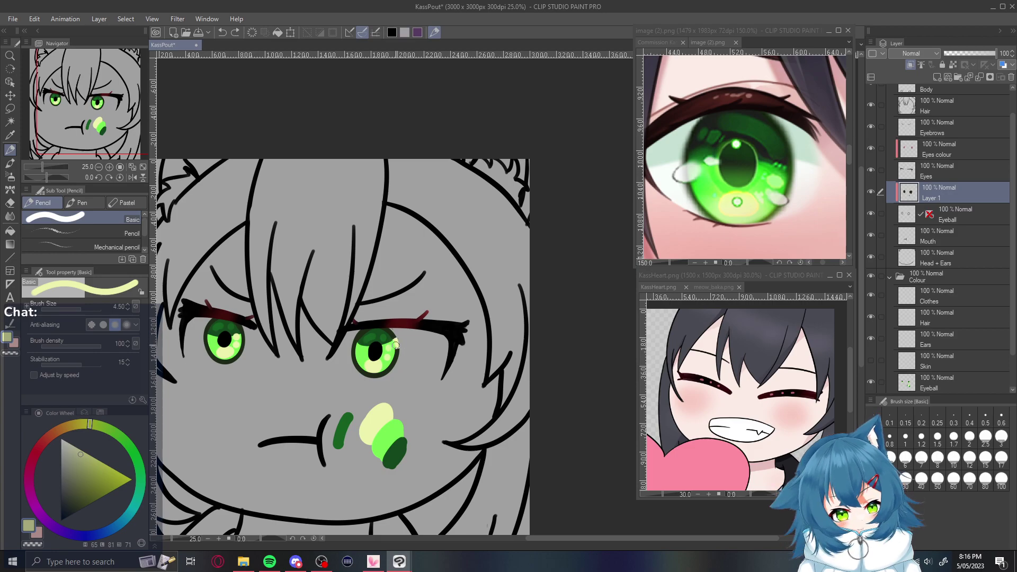
key(ctrl+z)
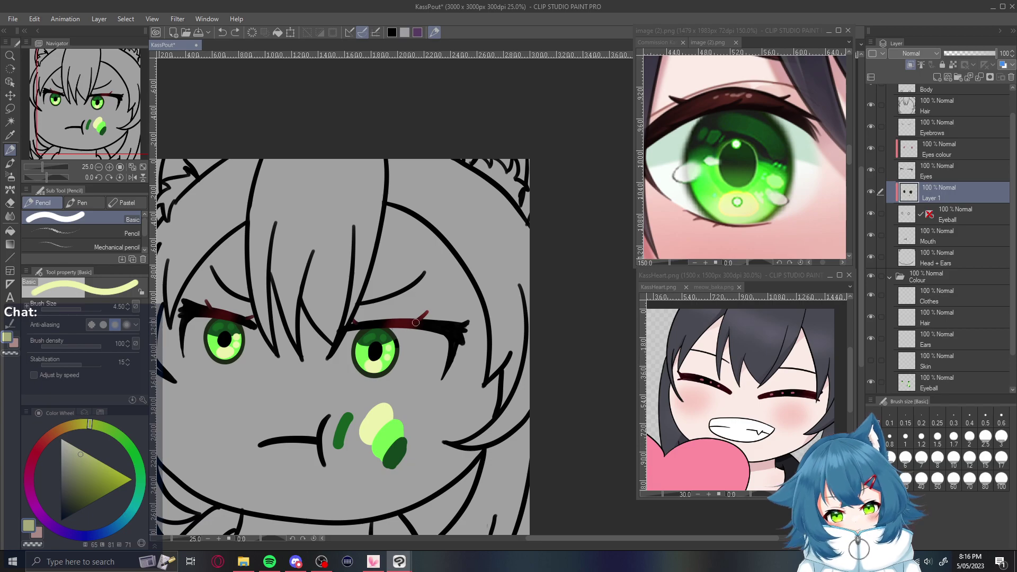
Try erasing the outer edge of the right-hand iris on the Eyeball line and colour layers with the Hard eraser
key(p)
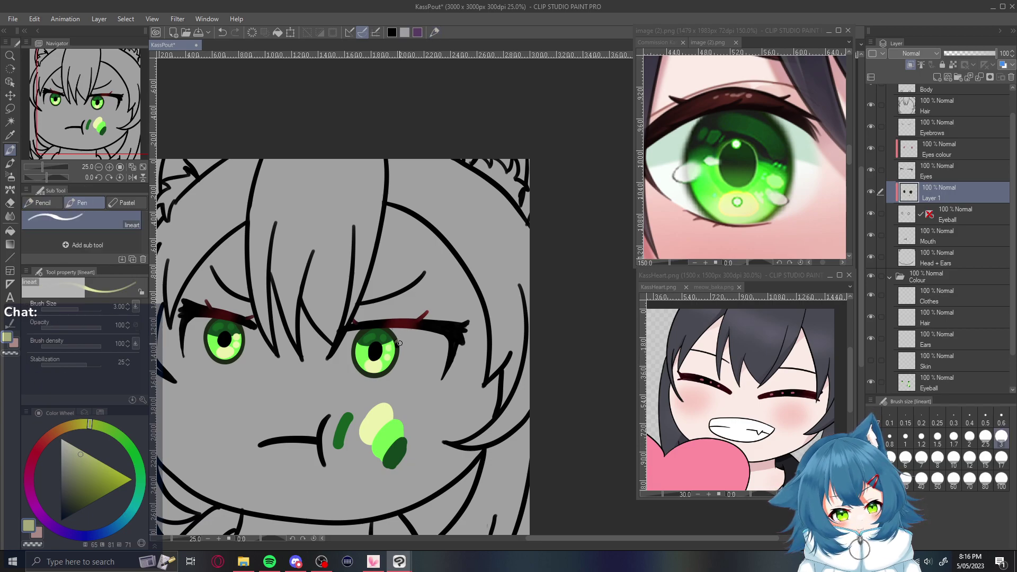
key(e)
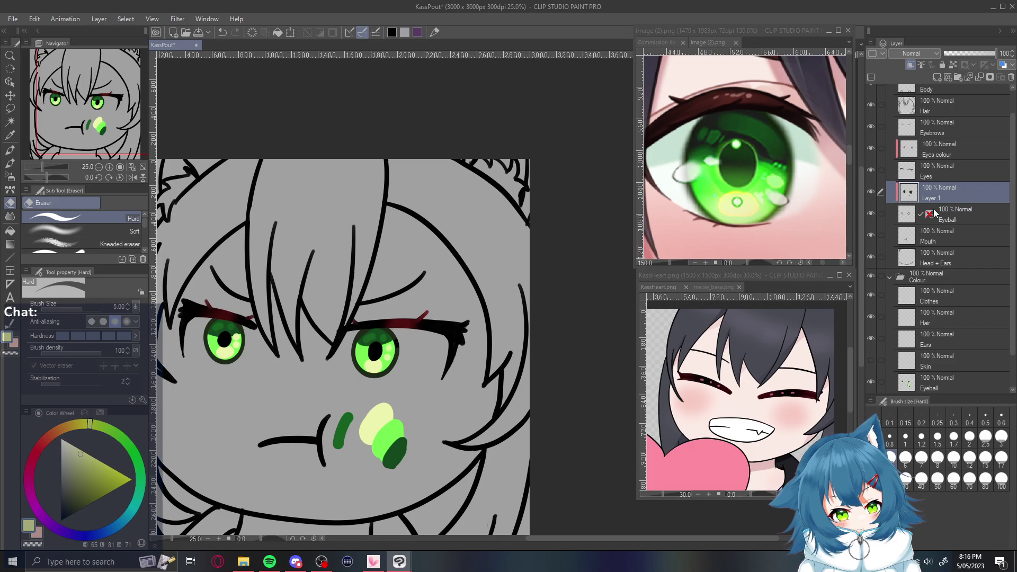
click(955, 213)
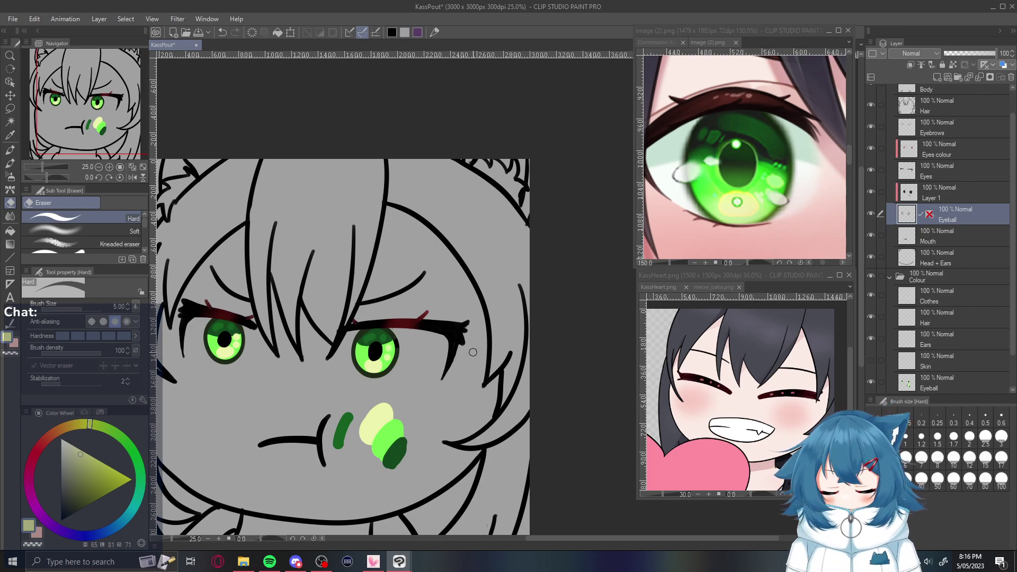
ctrl+click(953, 384)
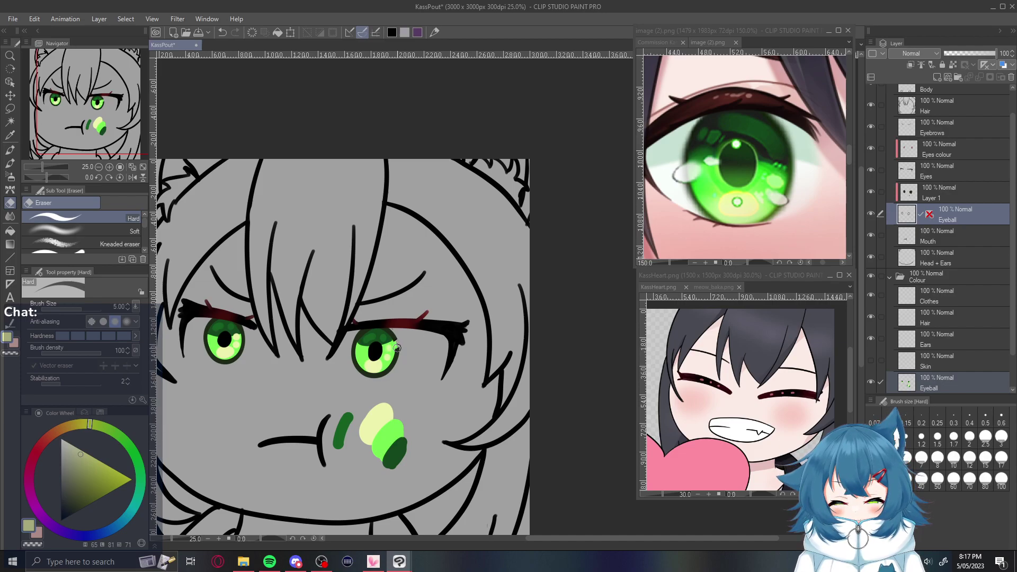
key(ctrl+z)
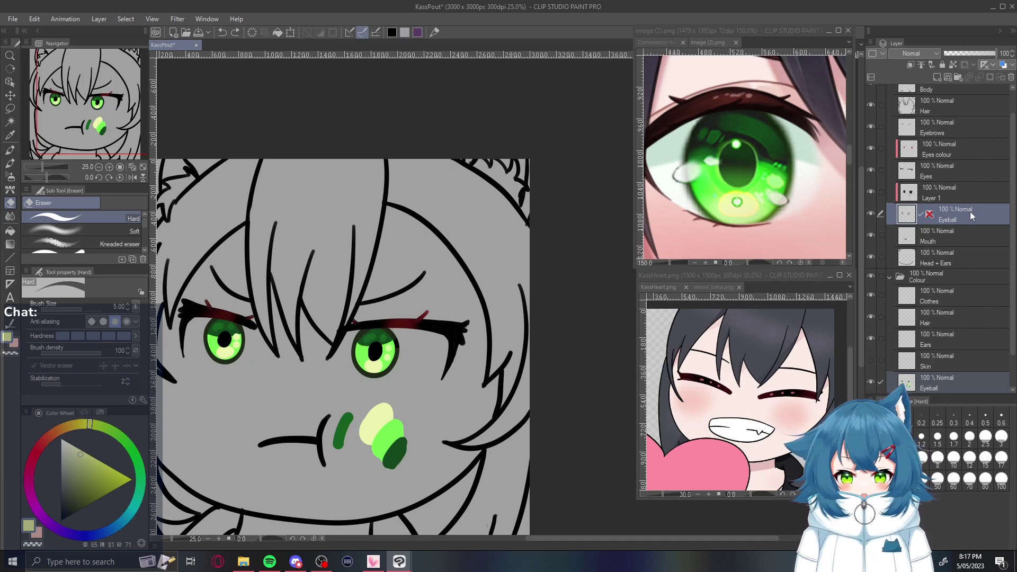
key(ctrl+z)
key(ctrl+y)
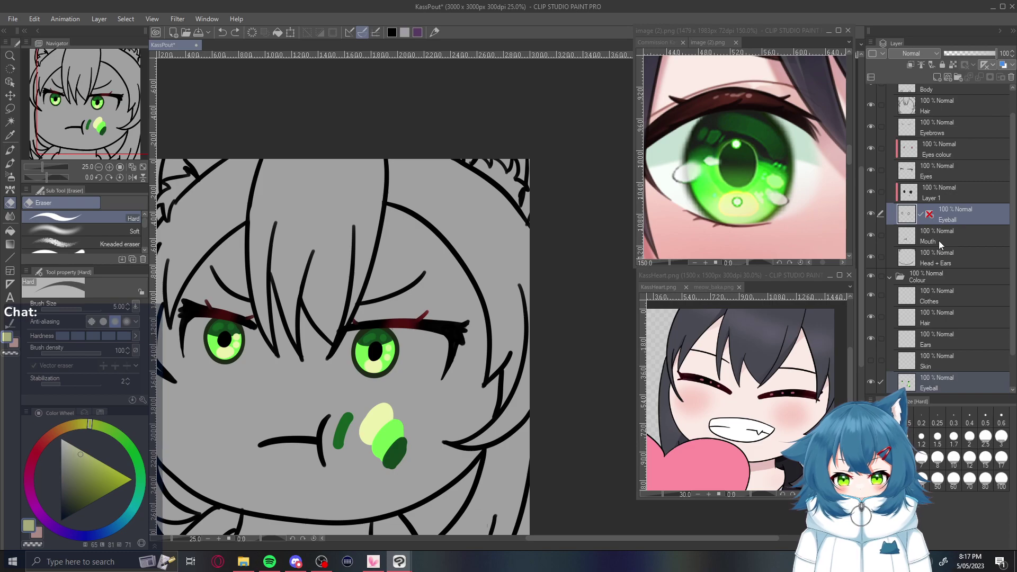
click(957, 213)
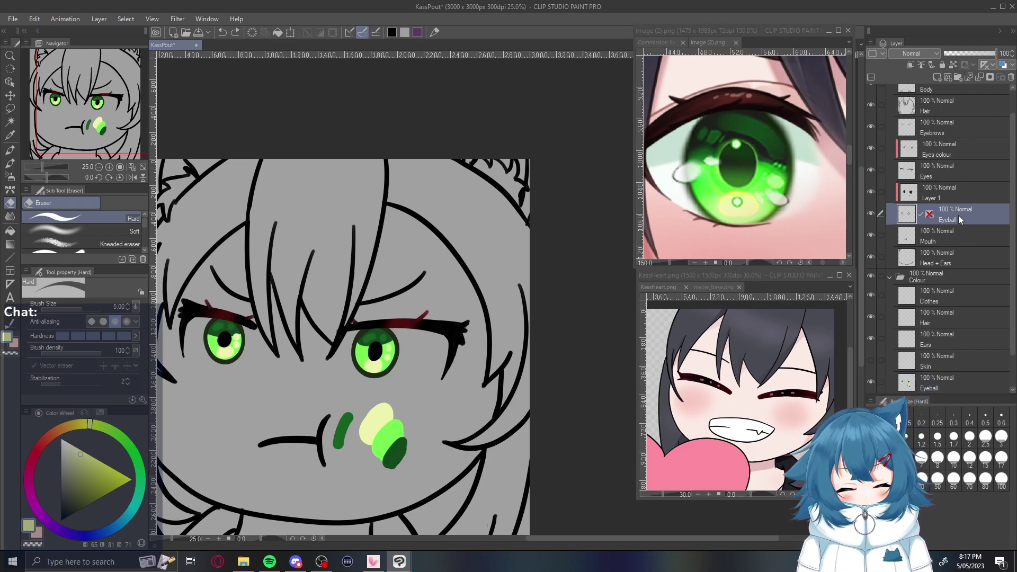
drag(395, 341, 399, 345)
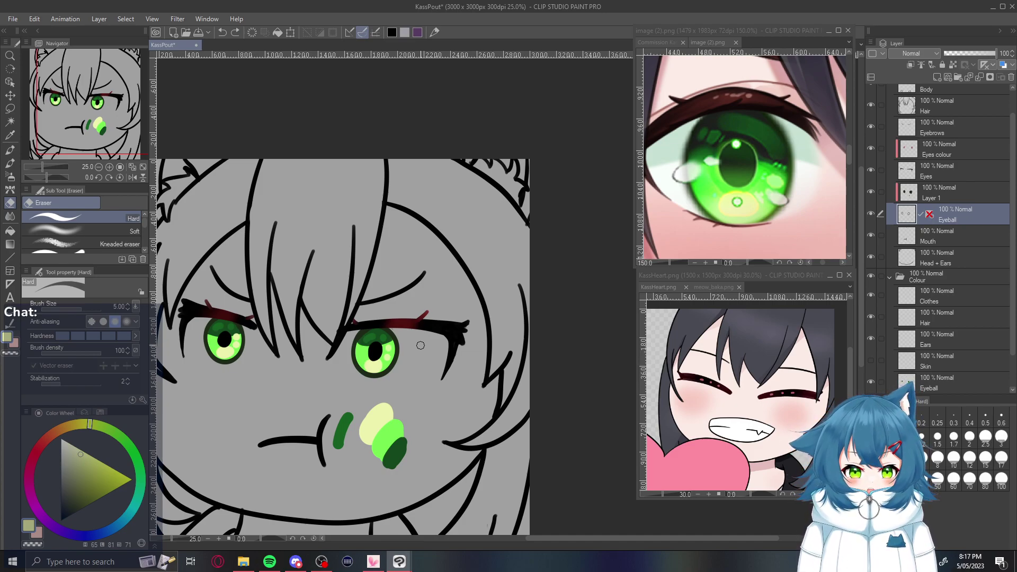
Add a new layer directly above the Eyeball layer in the Colour folder and name it Eyes
click(954, 170)
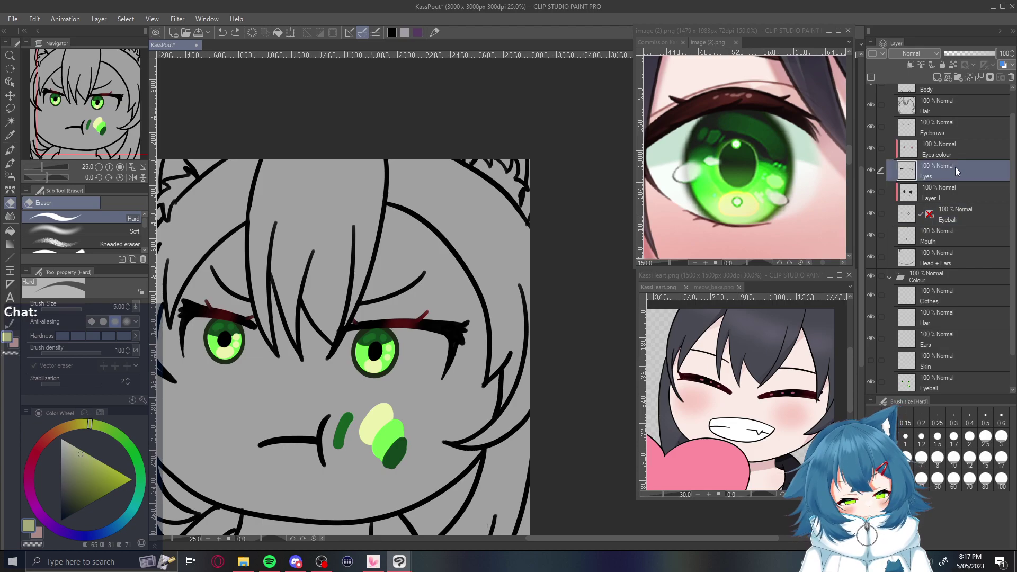
click(948, 382)
scroll(1012, 345, down, 1)
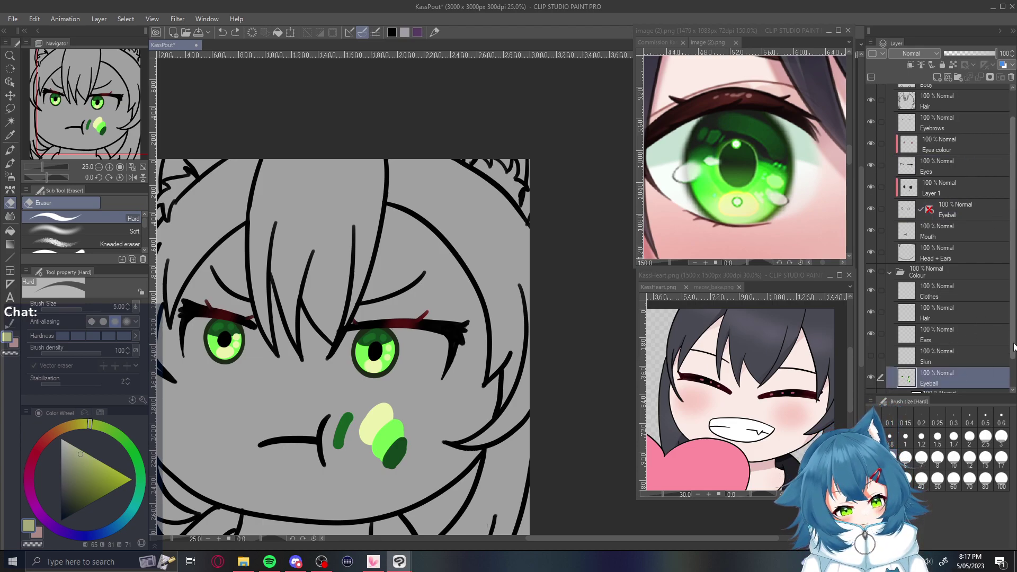
scroll(1012, 345, down, 2)
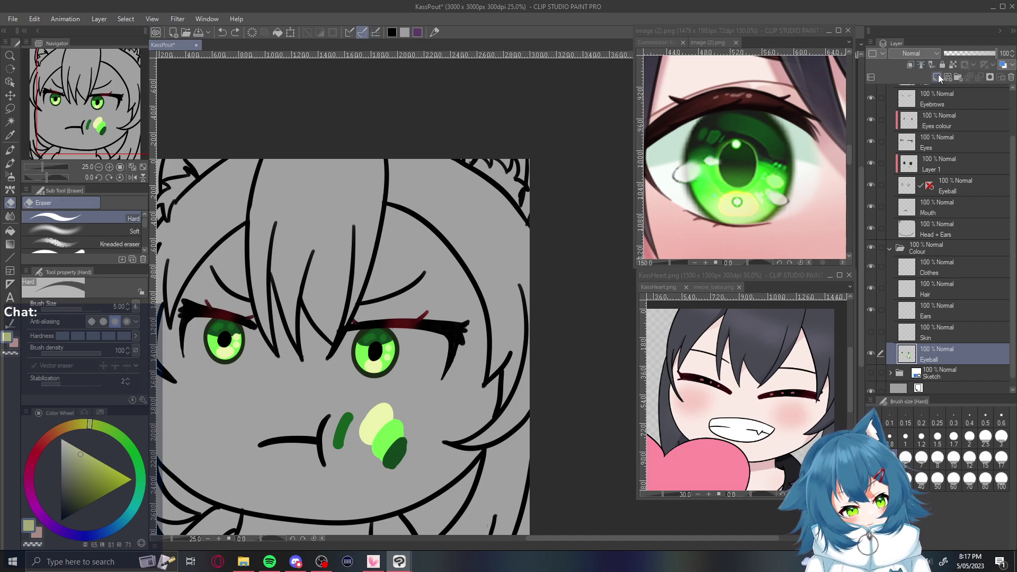
click(938, 76)
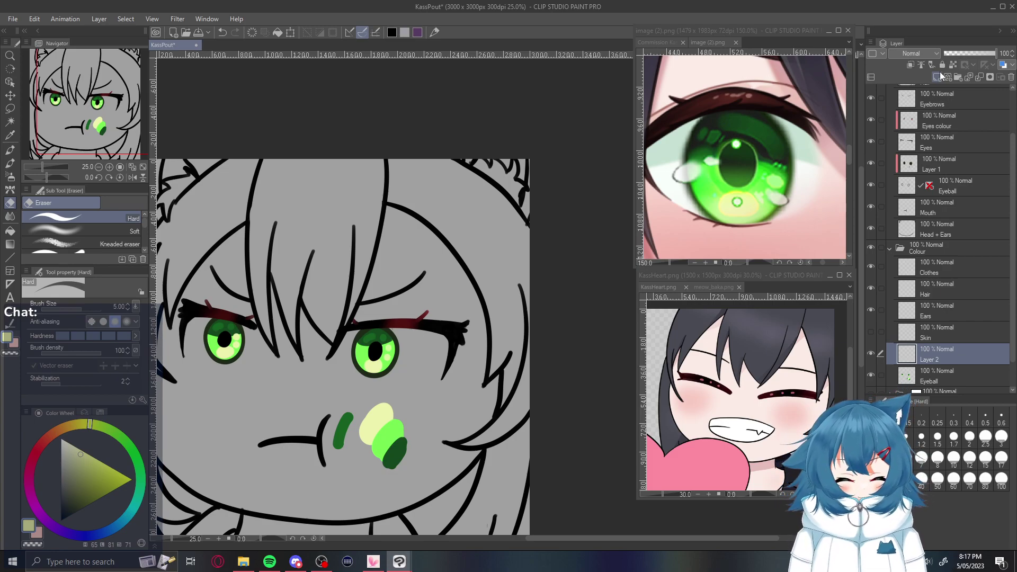
double_click(930, 357)
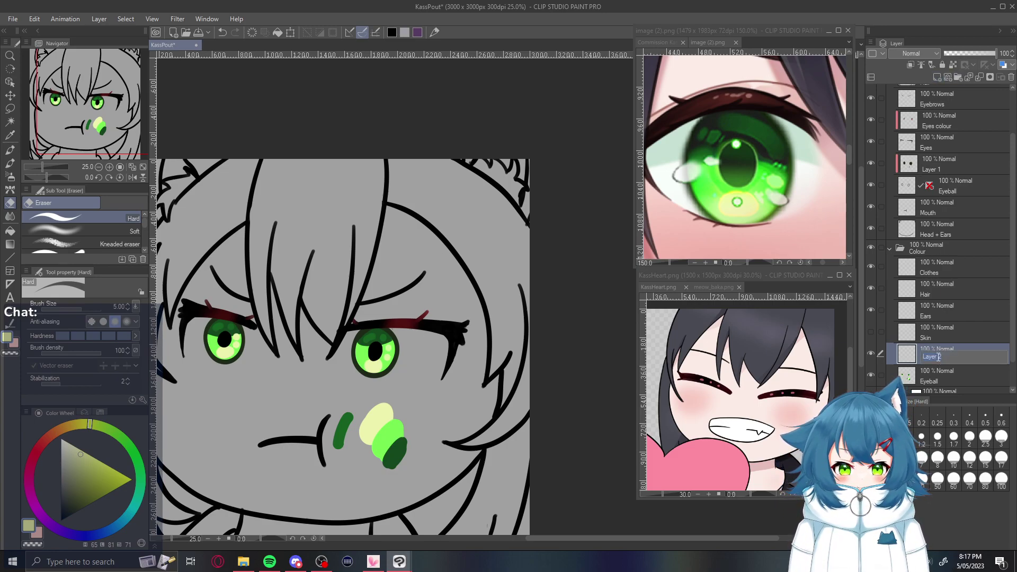
text(eyes)
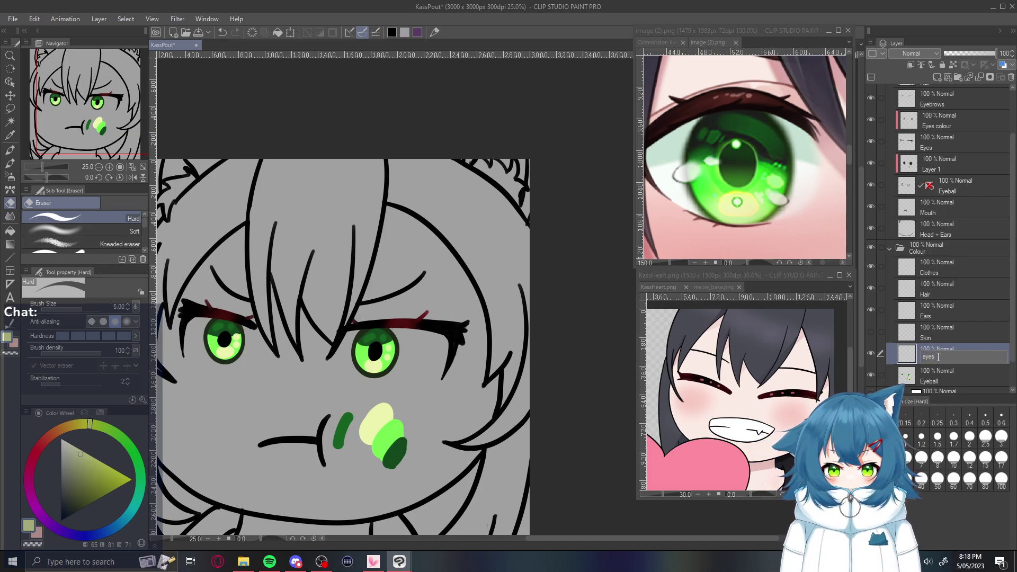
key(BackSpace)
key(BackSpace)
key(BackSpace)
key(BackSpace)
text(Eyes)
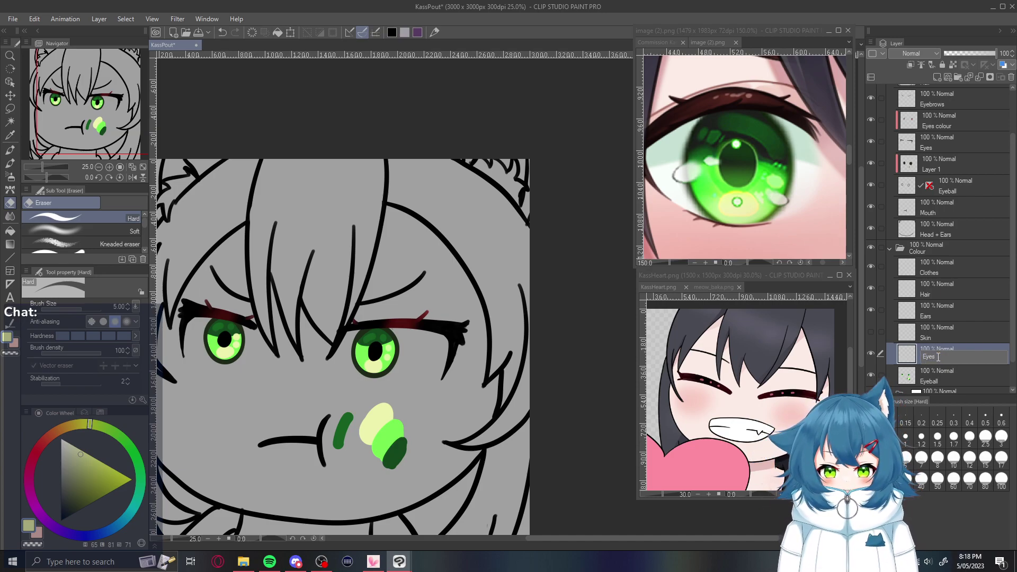
key(Return)
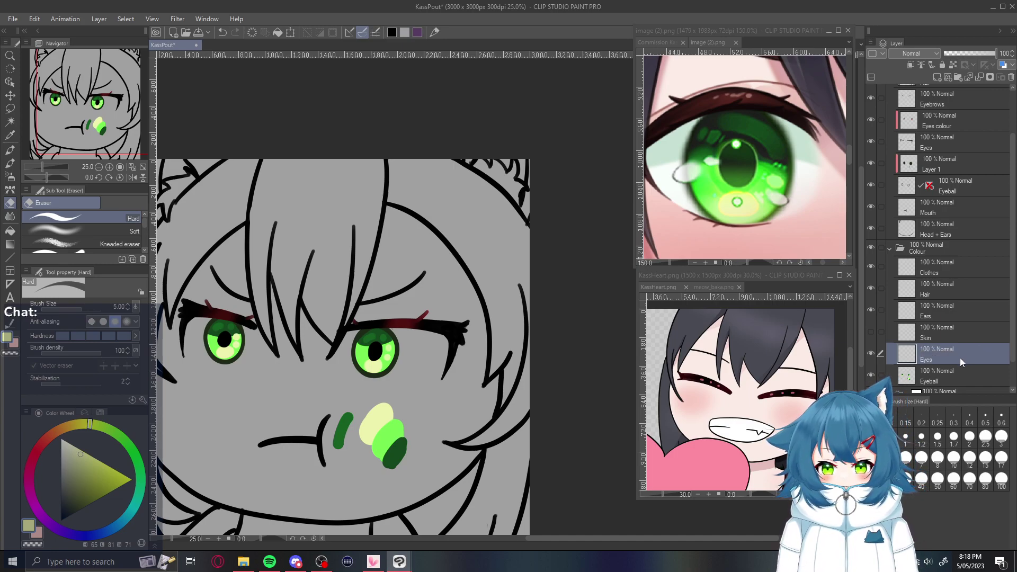
Sample the off-white of the eye in the reference image, then return to the KassPout drawing with the Basic pencil
click(676, 189)
alt+click(676, 188)
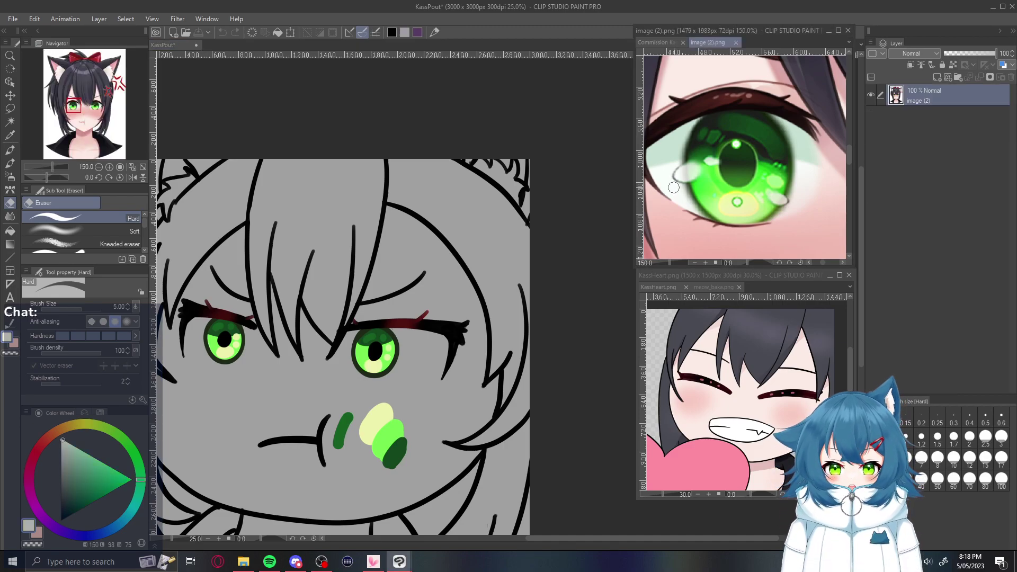
click(220, 408)
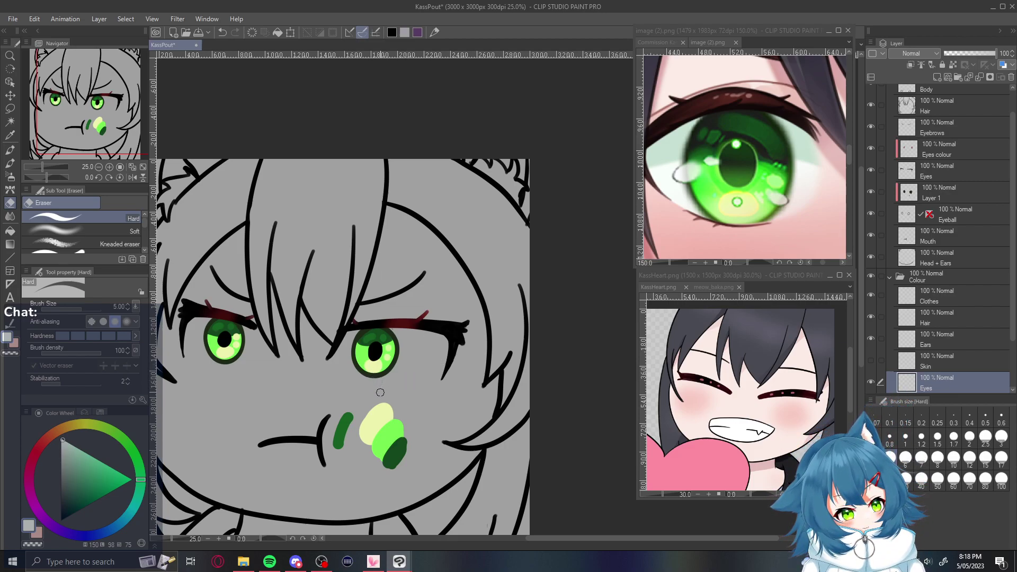
key(p)
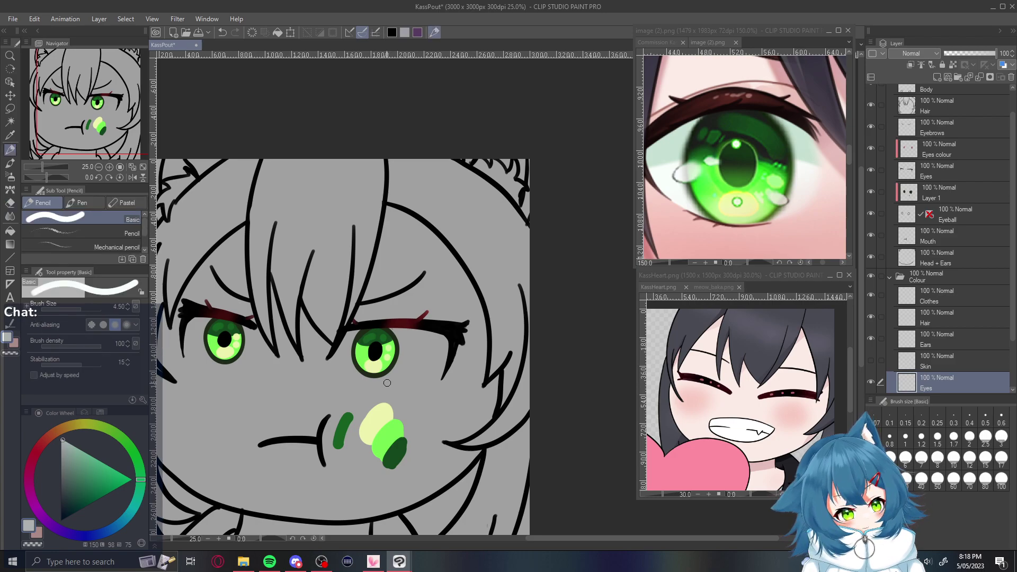
Outline the white of the right-hand eye around its iris in off-white on the new Eyes layer, undoing the trial strokes
drag(381, 385, 439, 367)
key(ctrl+z)
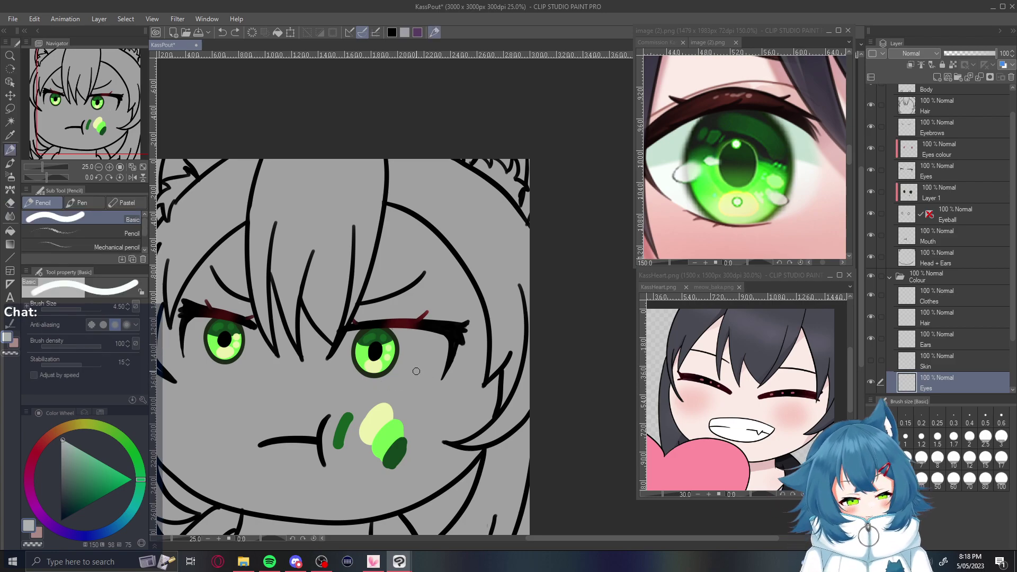
drag(346, 331, 336, 372)
key(ctrl+z)
mouse_move(347, 329)
mouse_down()
mouse_move(341, 349)
mouse_move(352, 380)
mouse_move(453, 367)
mouse_move(426, 380)
mouse_move(367, 383)
mouse_move(449, 367)
mouse_up()
key(ctrl+z)
key(ctrl+z)
key(ctrl+z)
key(ctrl+z)
mouse_move(335, 351)
mouse_down()
mouse_move(406, 385)
mouse_move(449, 372)
mouse_move(446, 339)
mouse_move(403, 329)
mouse_move(392, 371)
mouse_move(352, 368)
mouse_move(357, 327)
mouse_up()
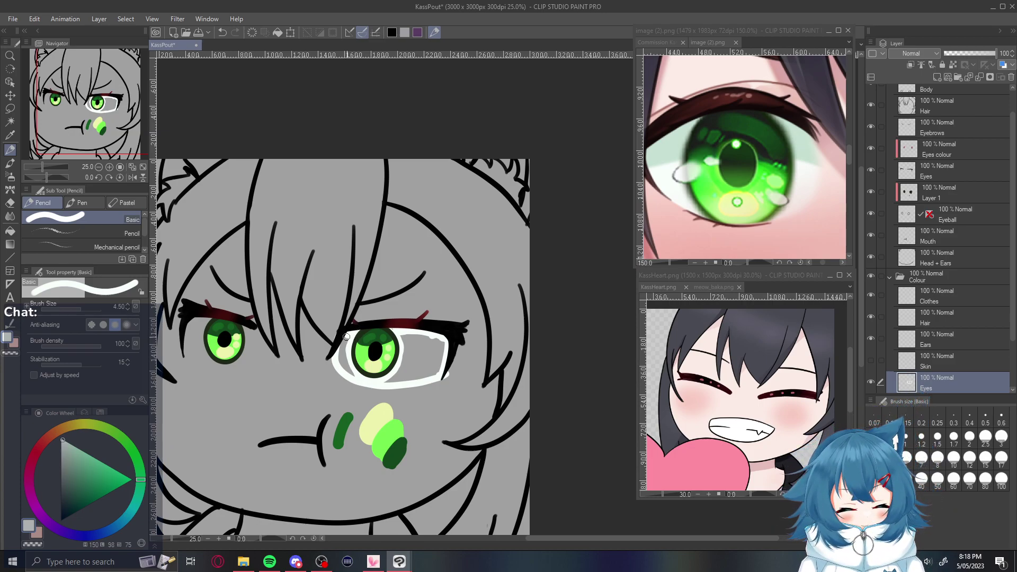
Fill the white of the right-hand eye with off-white and trim its inner edge with the Hard eraser, undoing the trial strokes
drag(344, 340, 351, 373)
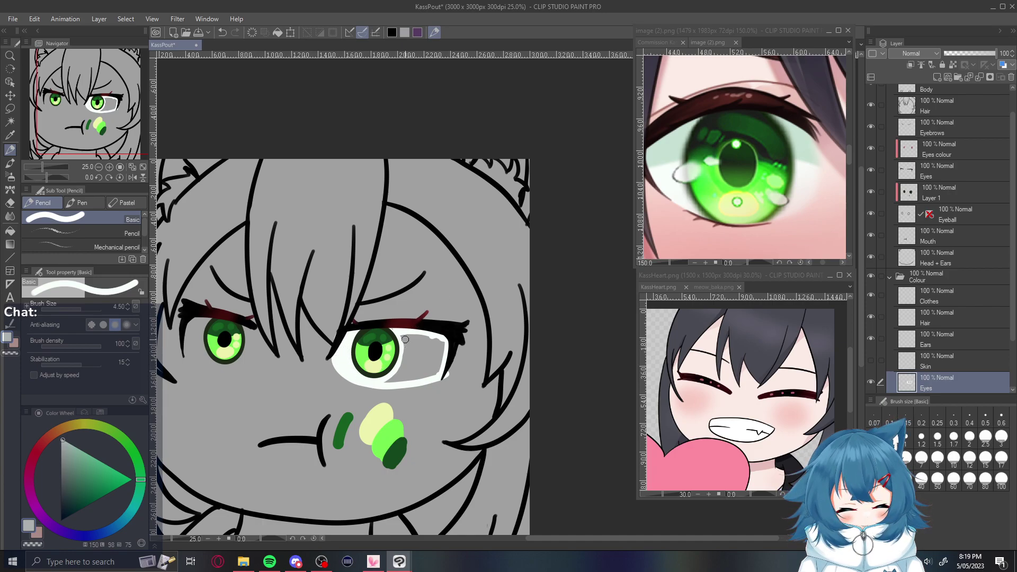
mouse_move(402, 337)
mouse_down()
mouse_move(403, 365)
mouse_move(388, 381)
mouse_move(440, 366)
mouse_move(440, 346)
mouse_move(407, 337)
mouse_move(442, 345)
mouse_move(414, 343)
mouse_move(408, 353)
mouse_move(440, 350)
mouse_move(431, 370)
mouse_move(421, 351)
mouse_move(401, 375)
mouse_move(413, 350)
mouse_move(407, 342)
mouse_move(445, 382)
mouse_up()
key(e)
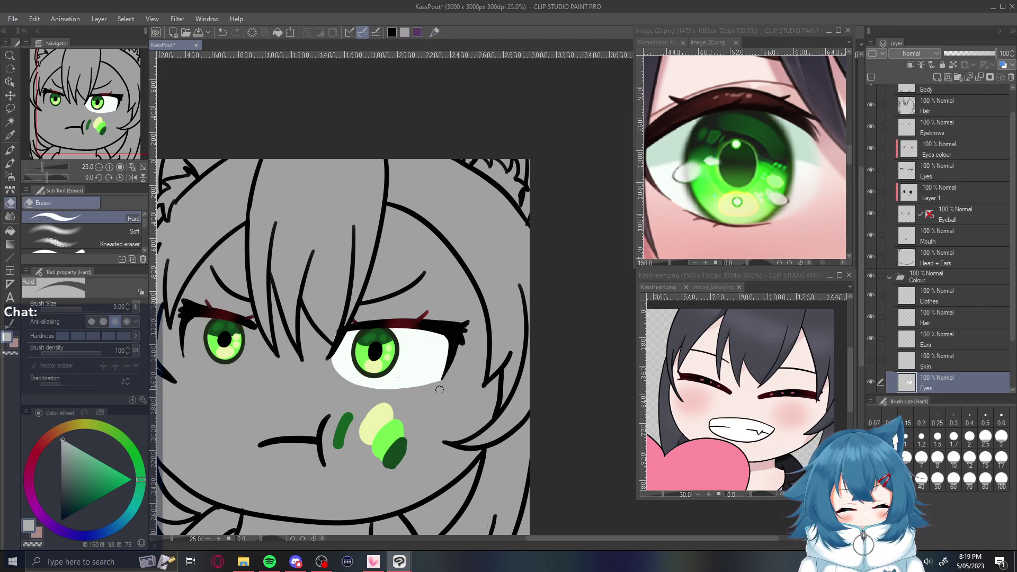
mouse_move(338, 383)
mouse_down()
mouse_move(332, 325)
mouse_move(354, 383)
mouse_up()
key(ctrl+z)
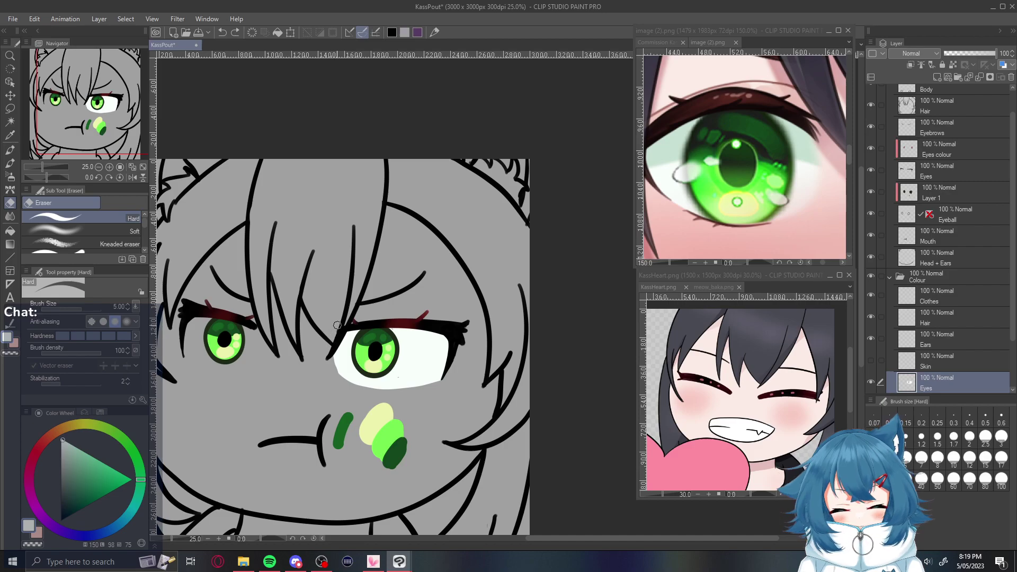
mouse_move(337, 327)
mouse_down()
mouse_move(334, 365)
mouse_move(371, 391)
mouse_up()
key(ctrl+z)
mouse_move(336, 328)
mouse_down()
mouse_move(334, 358)
mouse_move(356, 387)
mouse_move(408, 405)
mouse_move(338, 370)
mouse_move(357, 315)
mouse_up()
key(ctrl+z)
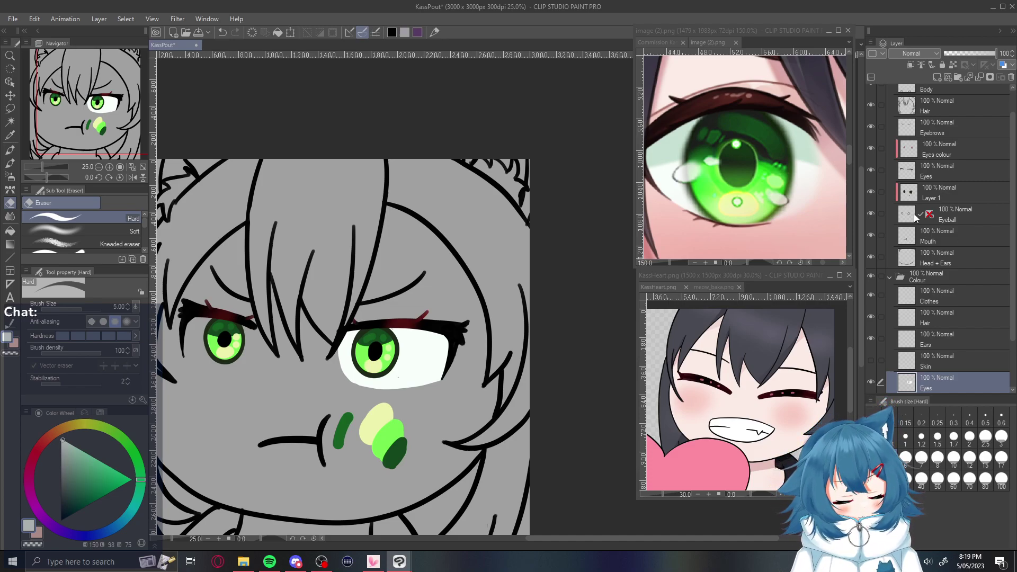
Outline the white of the left-hand eye around its iris in off-white with the Basic pencil on the Eyes layer, undoing the trial strokes
click(968, 215)
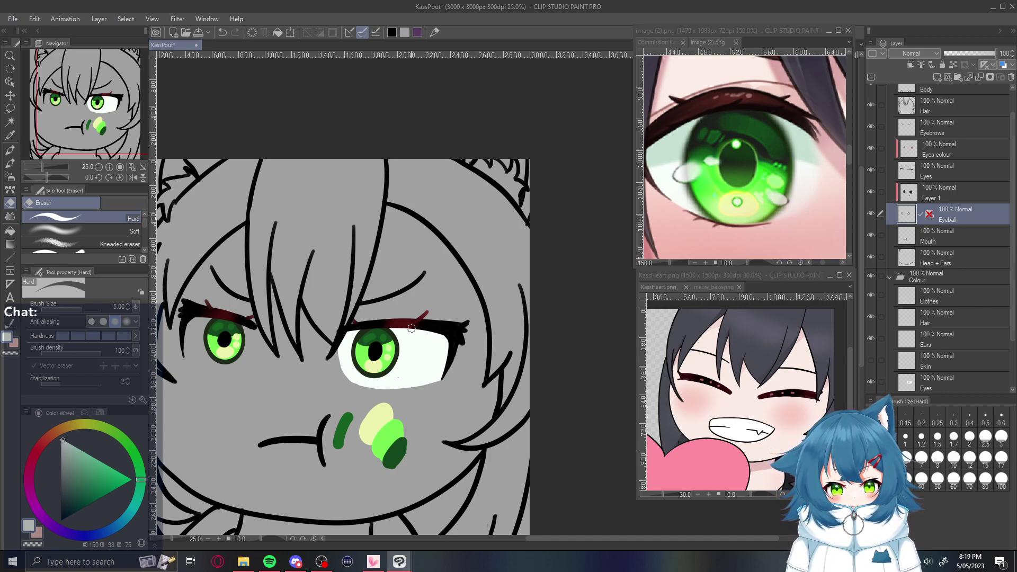
click(942, 381)
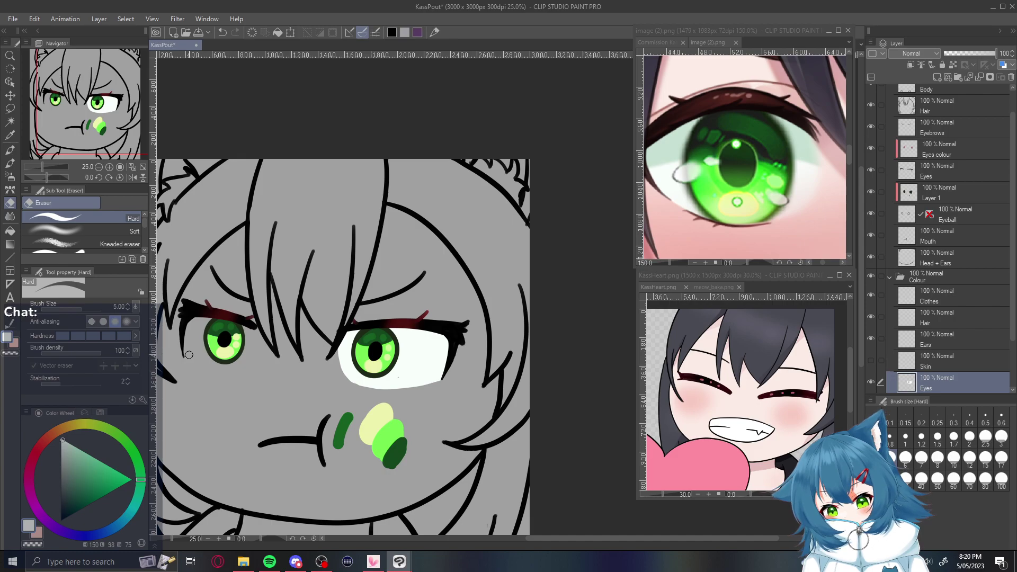
key(p)
key(p)
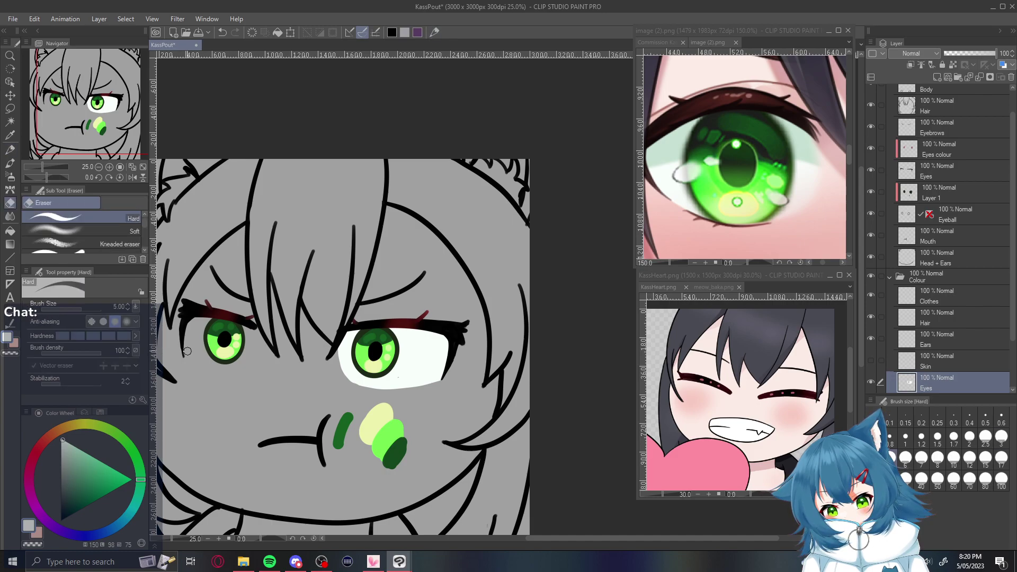
mouse_move(185, 351)
mouse_down()
mouse_move(222, 359)
mouse_move(256, 338)
mouse_move(242, 367)
mouse_up()
key(ctrl+z)
key(ctrl+z)
drag(249, 325, 248, 365)
key(ctrl+z)
mouse_move(249, 324)
mouse_down()
mouse_move(252, 358)
mouse_move(235, 372)
mouse_move(251, 360)
mouse_up()
key(ctrl+z)
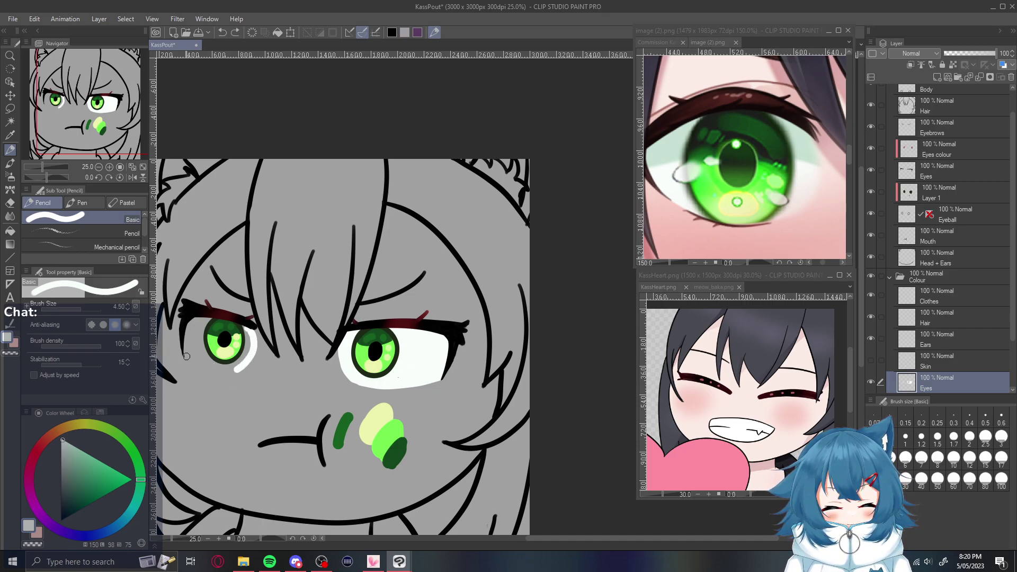
drag(184, 352, 257, 381)
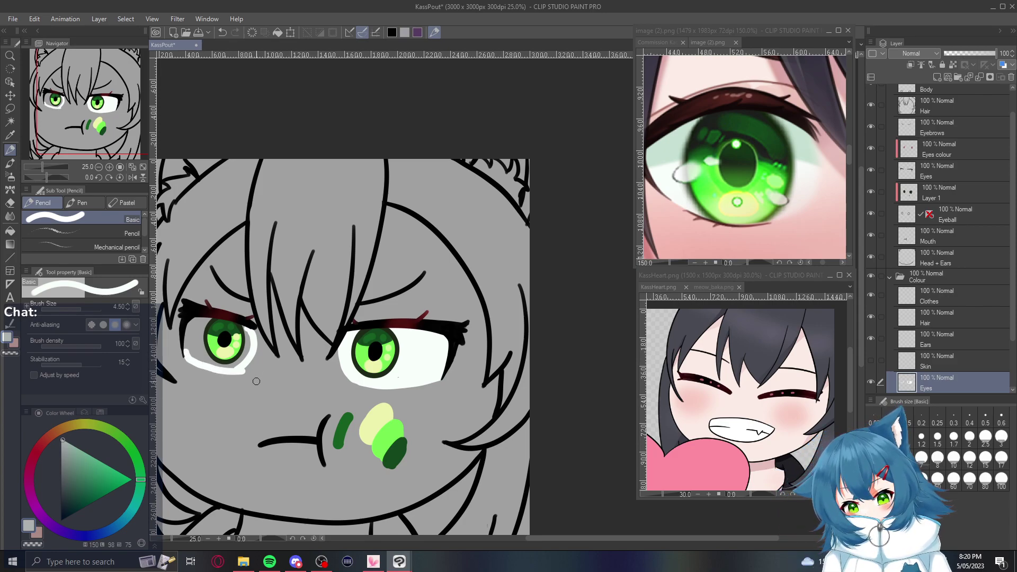
Fill the white of the left-hand eye out to its outline on the Eyes colour layer with the Basic pencil
mouse_move(185, 352)
mouse_down()
mouse_move(199, 318)
mouse_move(221, 320)
mouse_move(199, 355)
mouse_move(187, 327)
mouse_up()
key(ctrl+z)
drag(197, 318, 193, 353)
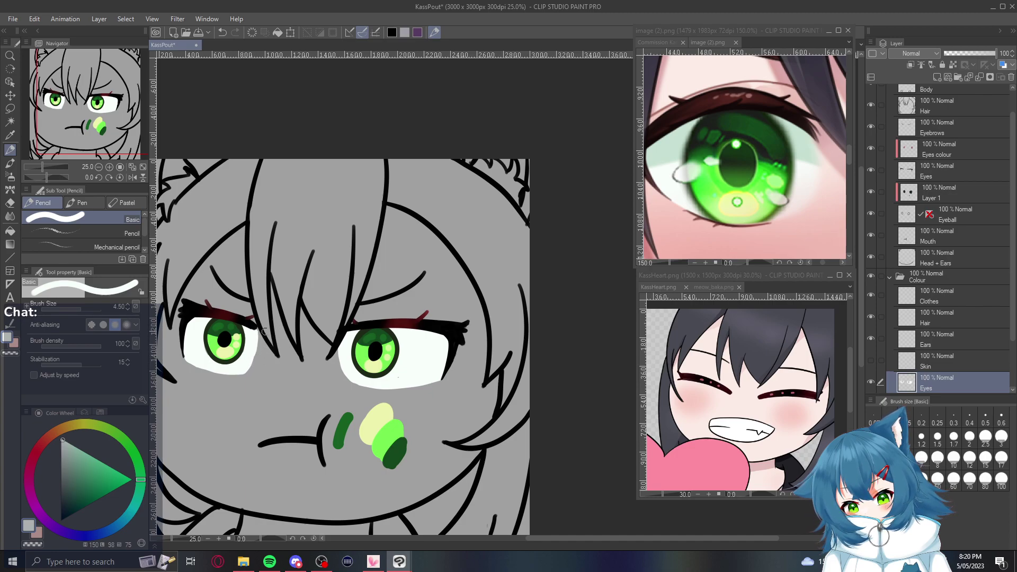
Trim the lower edge of the left-hand eye white into a clean curve with the Hard eraser
key(p)
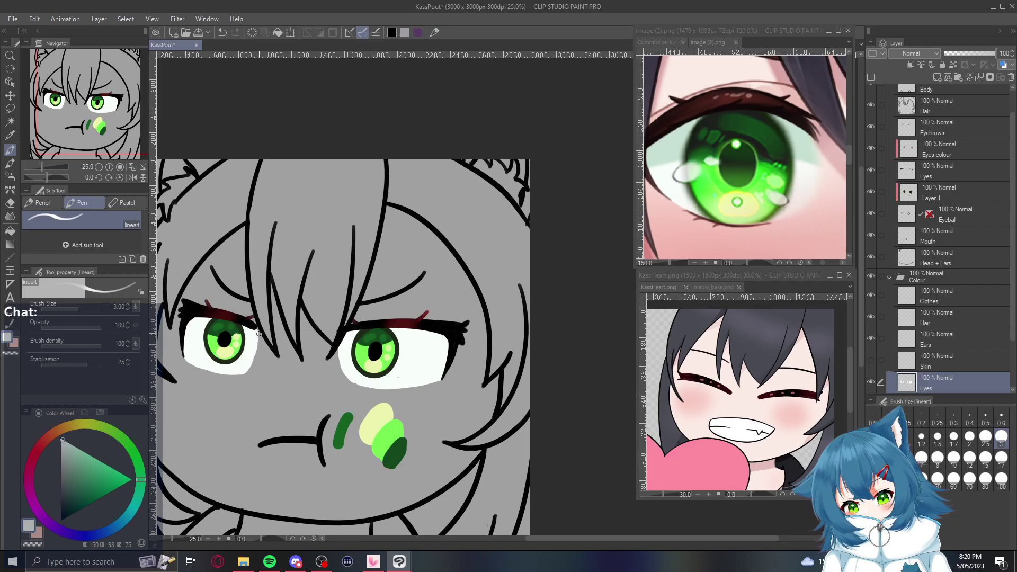
key(e)
drag(258, 331, 245, 370)
key(ctrl+z)
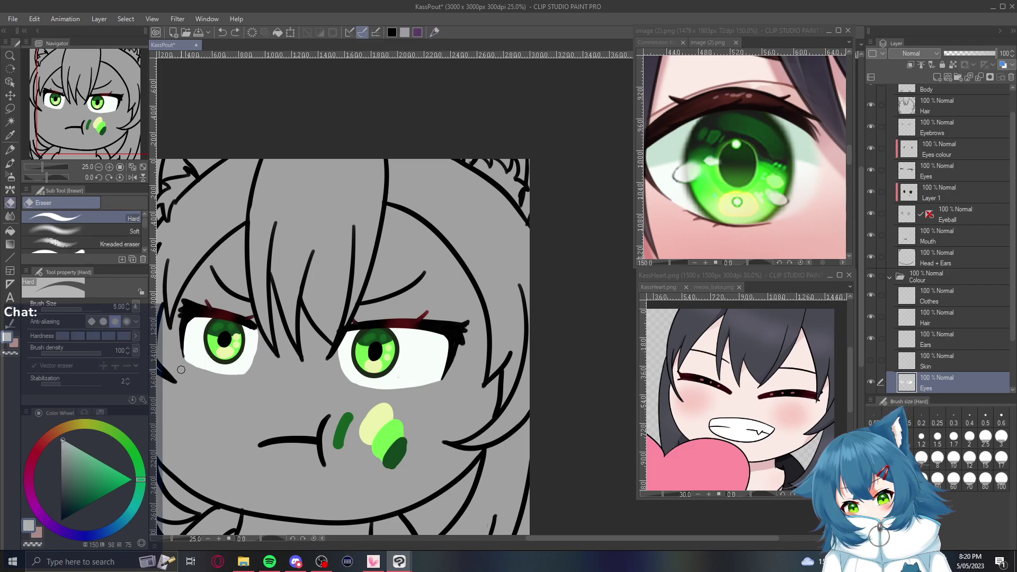
key(ctrl+z)
drag(182, 358, 230, 372)
key(ctrl+z)
key(ctrl+y)
key(ctrl+z)
mouse_move(179, 359)
mouse_down()
mouse_move(223, 373)
mouse_move(266, 339)
mouse_up()
key(ctrl+z)
mouse_move(180, 360)
mouse_down()
mouse_move(219, 373)
mouse_move(264, 327)
mouse_up()
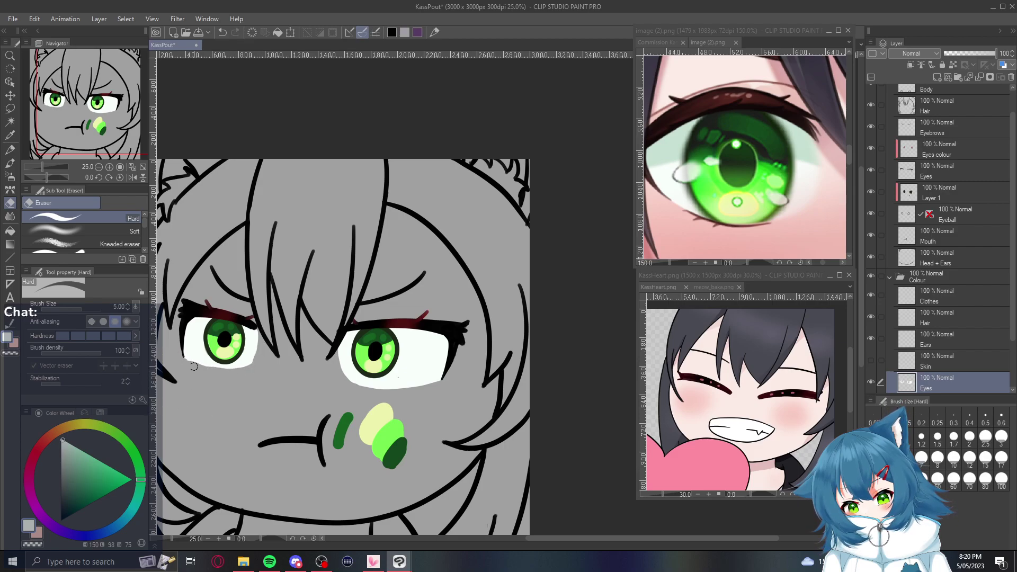
key(ctrl+z)
key(ctrl+z)
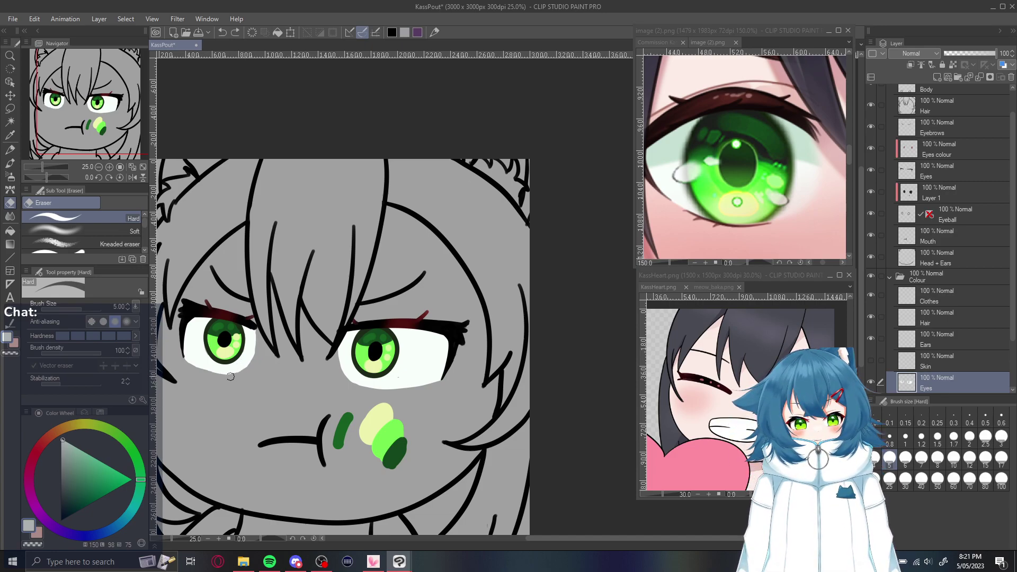
drag(238, 376, 171, 356)
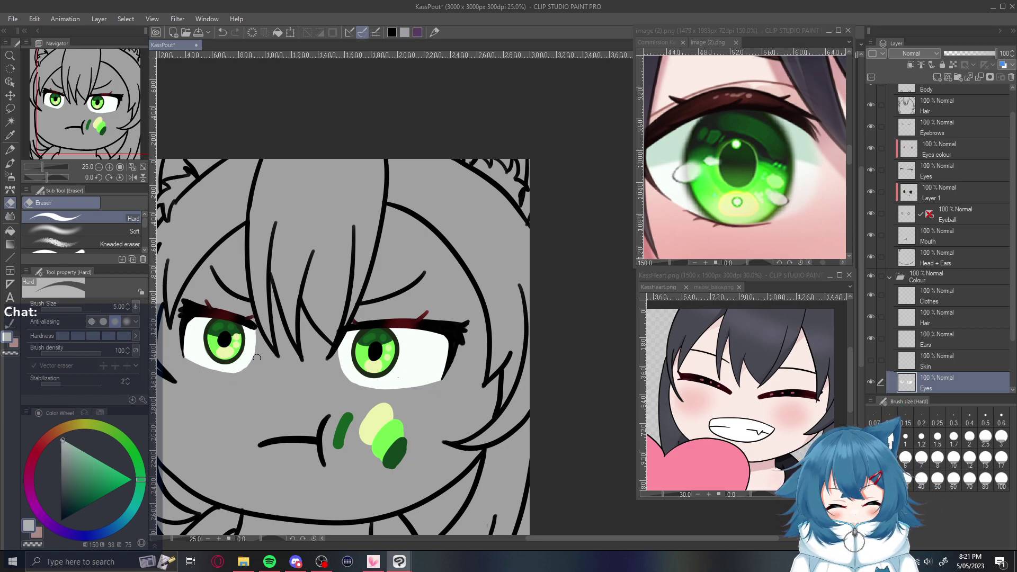
drag(228, 382, 255, 345)
key(ctrl+z)
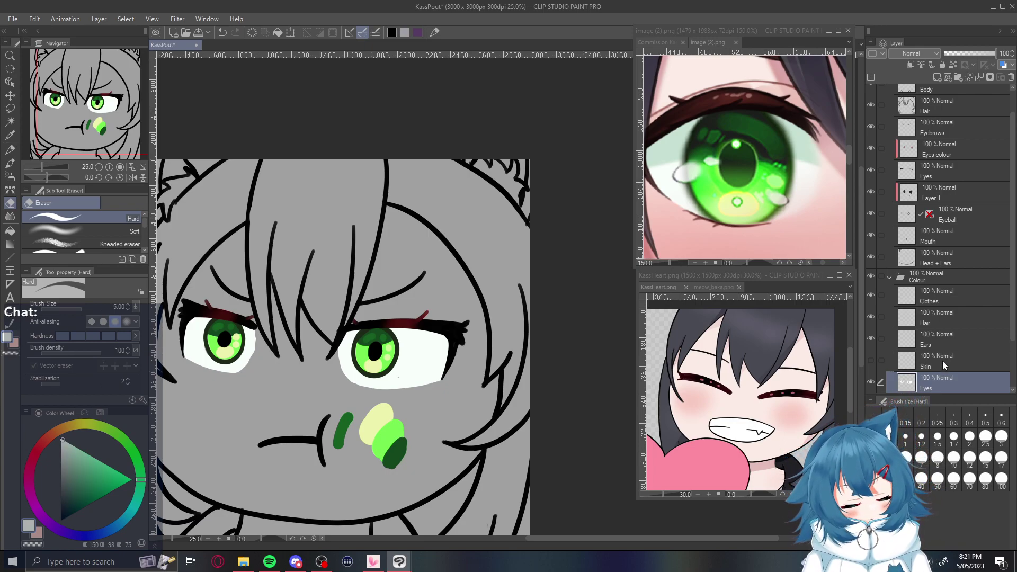
Make the Skin layer visible and active, and sample the pale skin colour from the KassHeart.png reference
click(871, 361)
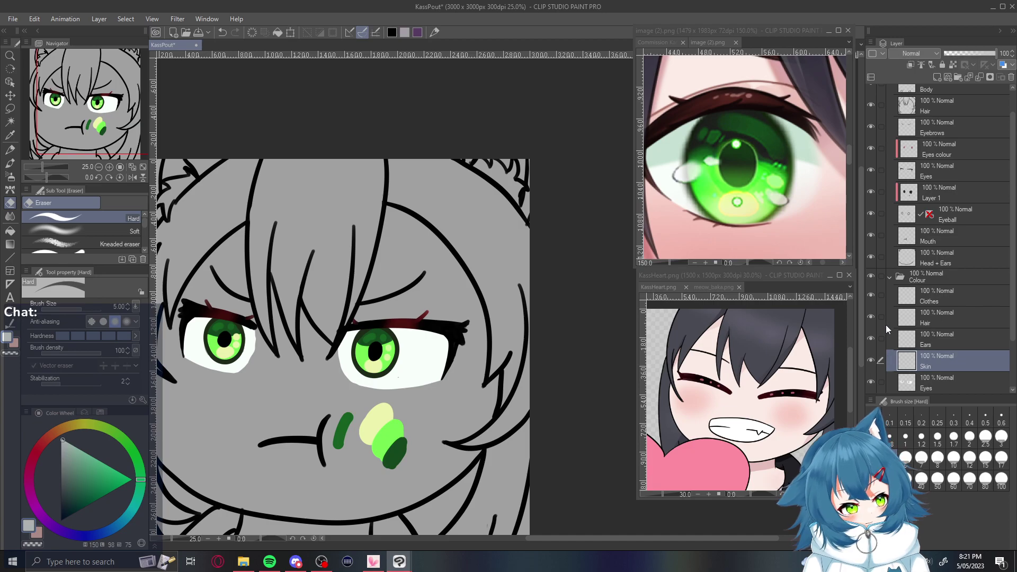
scroll(860, 365, down, 2)
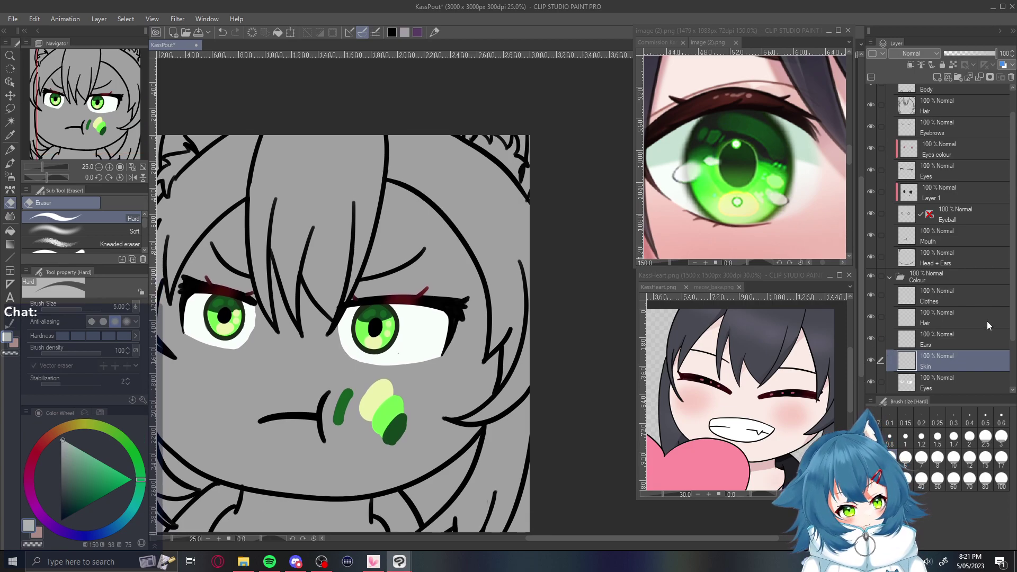
scroll(1009, 359, down, 2)
scroll(1009, 358, down, 1)
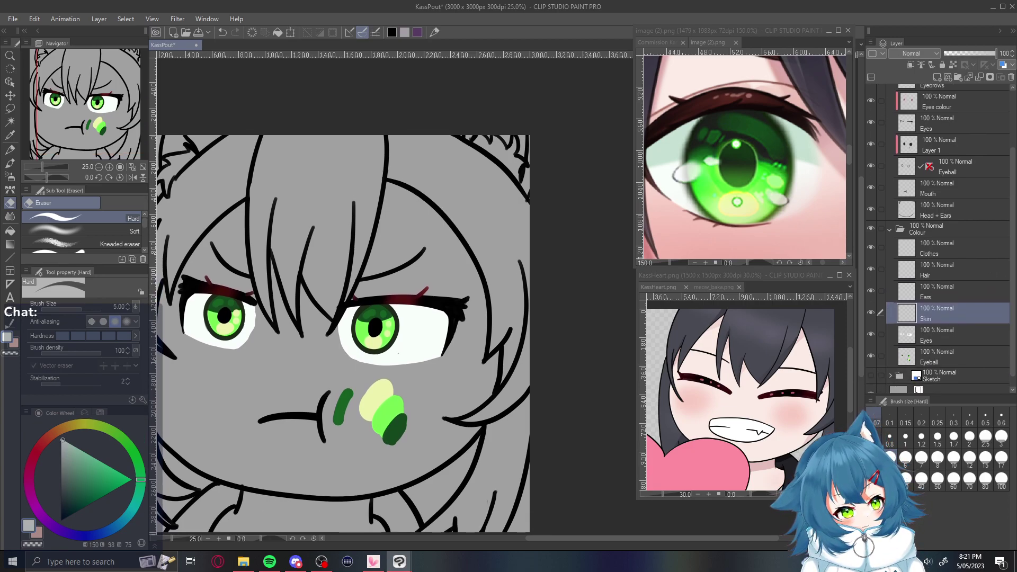
drag(605, 538, 589, 541)
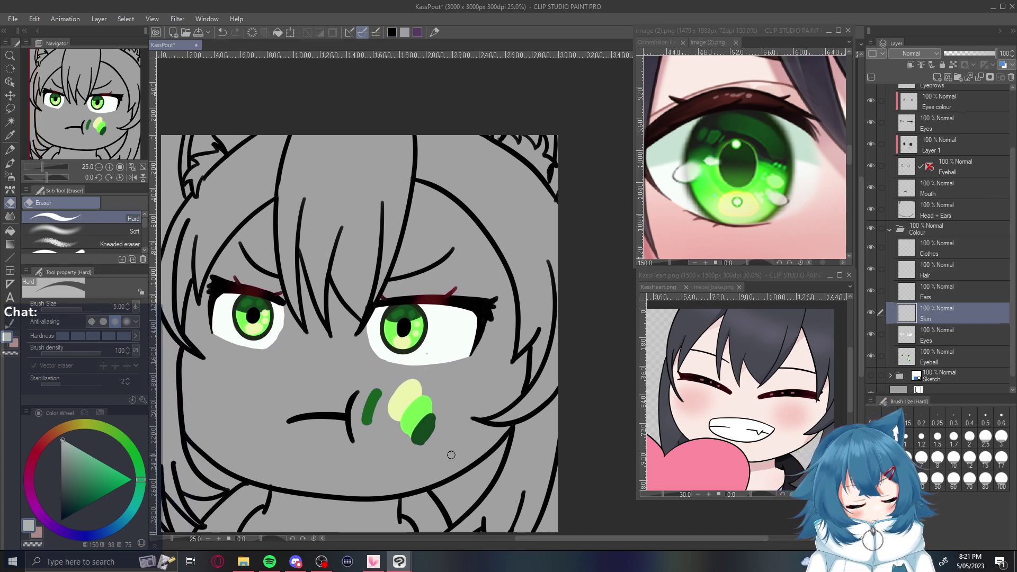
click(776, 441)
alt+click(777, 441)
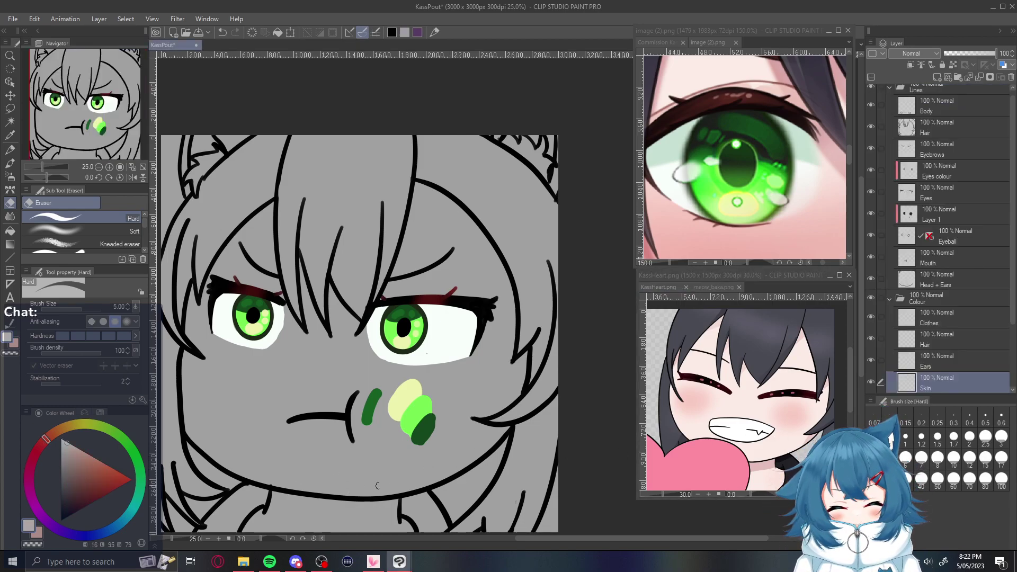
Choose the Basic pencil and enlarge its brush size to 10 for painting the skin
key(p)
drag(337, 485, 441, 456)
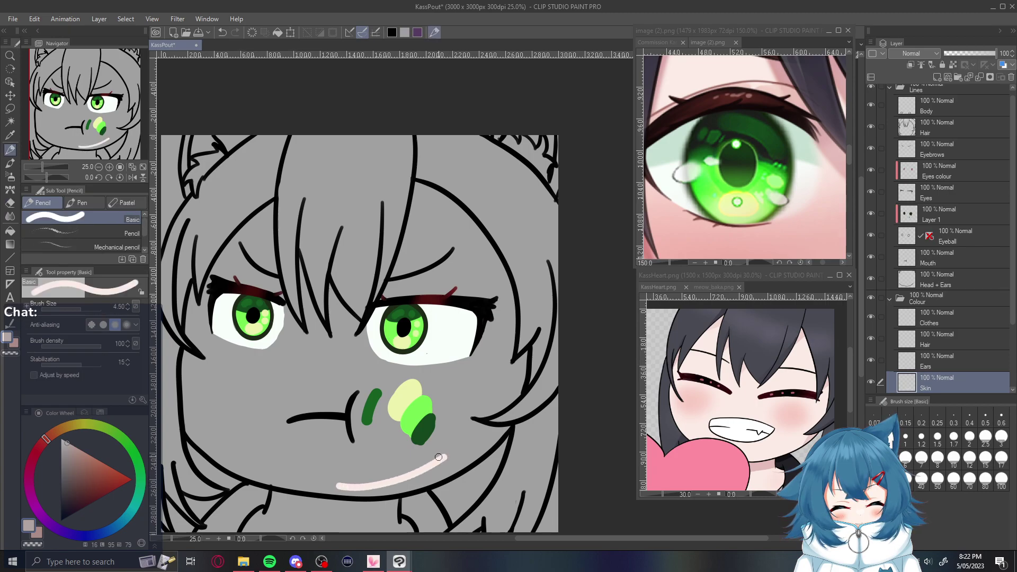
key(ctrl+z)
key(bracketright)
key(bracketright)
key(bracketright)
key(bracketright)
key(bracketright)
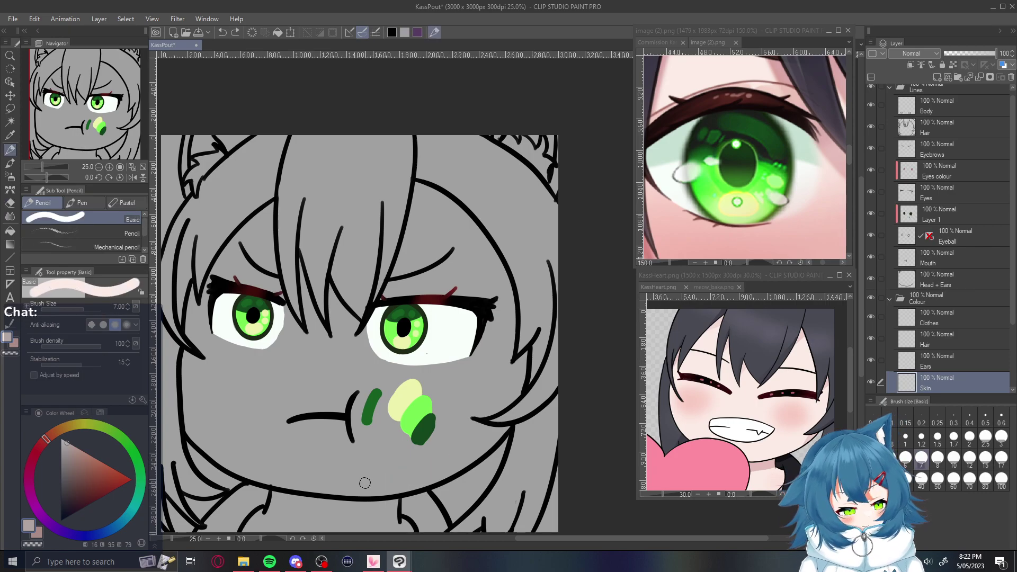
Paint skin along the chin, over the green colour swatches beside the mouth, and beneath the right-hand eye
drag(351, 488, 452, 459)
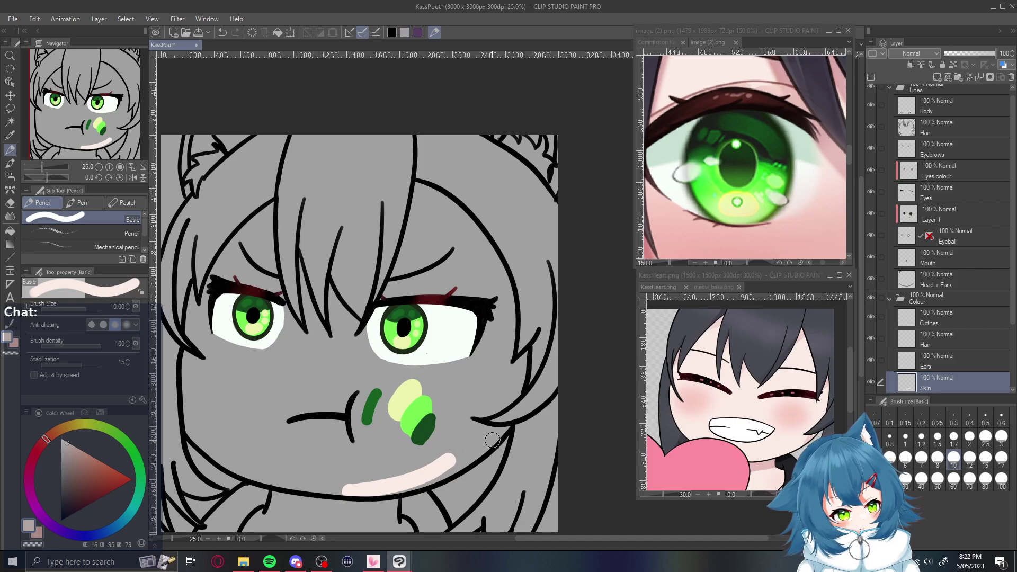
mouse_move(455, 459)
mouse_down()
mouse_move(493, 433)
mouse_move(379, 483)
mouse_up()
drag(446, 467, 334, 490)
mouse_move(402, 475)
mouse_down()
mouse_move(429, 434)
mouse_move(418, 395)
mouse_move(381, 386)
mouse_move(397, 413)
mouse_move(341, 405)
mouse_move(421, 361)
mouse_move(384, 402)
mouse_up()
key(ctrl+z)
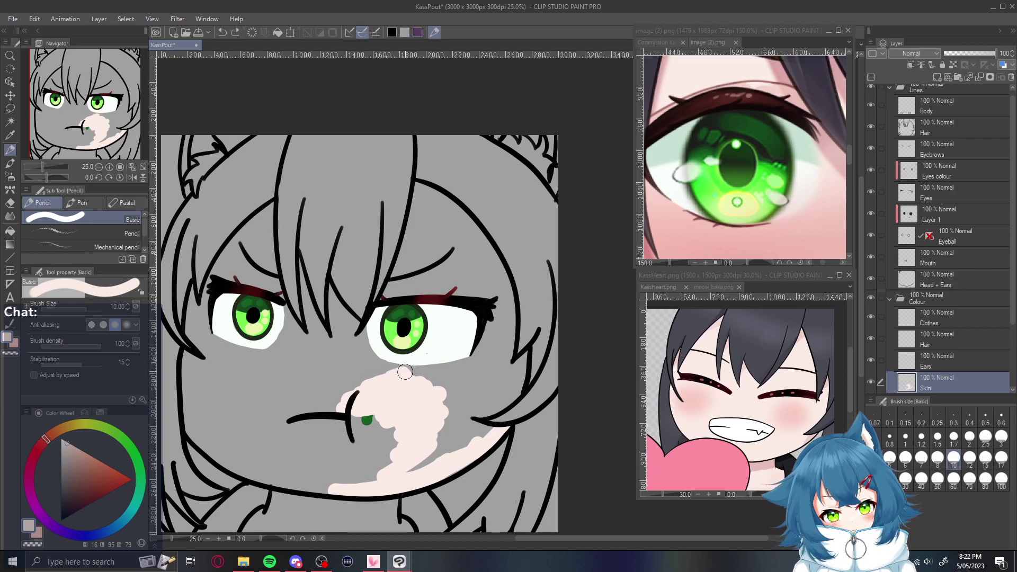
mouse_move(403, 372)
mouse_down()
mouse_move(483, 362)
mouse_move(452, 367)
mouse_move(494, 345)
mouse_up()
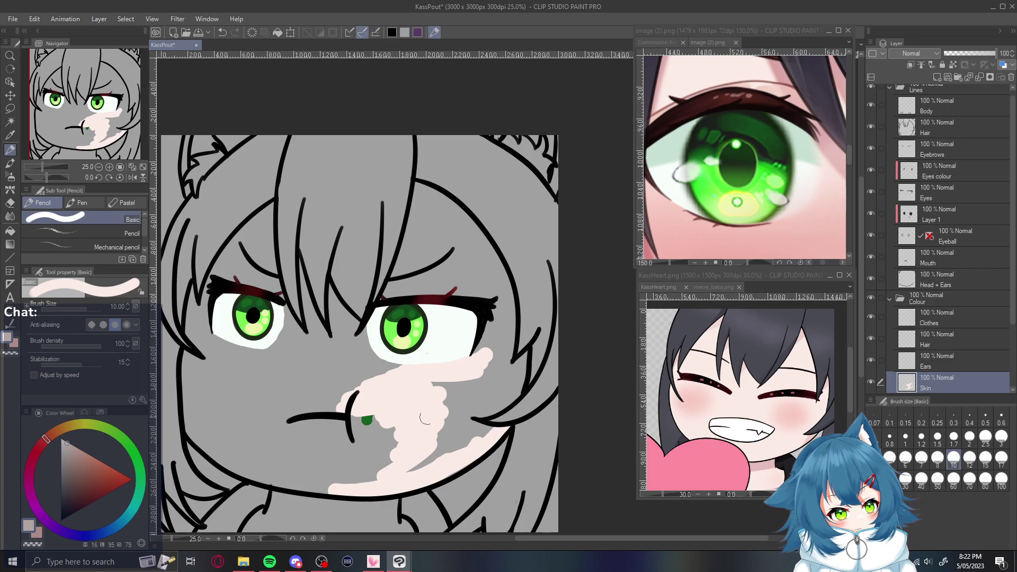
mouse_move(407, 377)
mouse_down()
mouse_move(379, 356)
mouse_move(364, 313)
mouse_up()
key(ctrl+z)
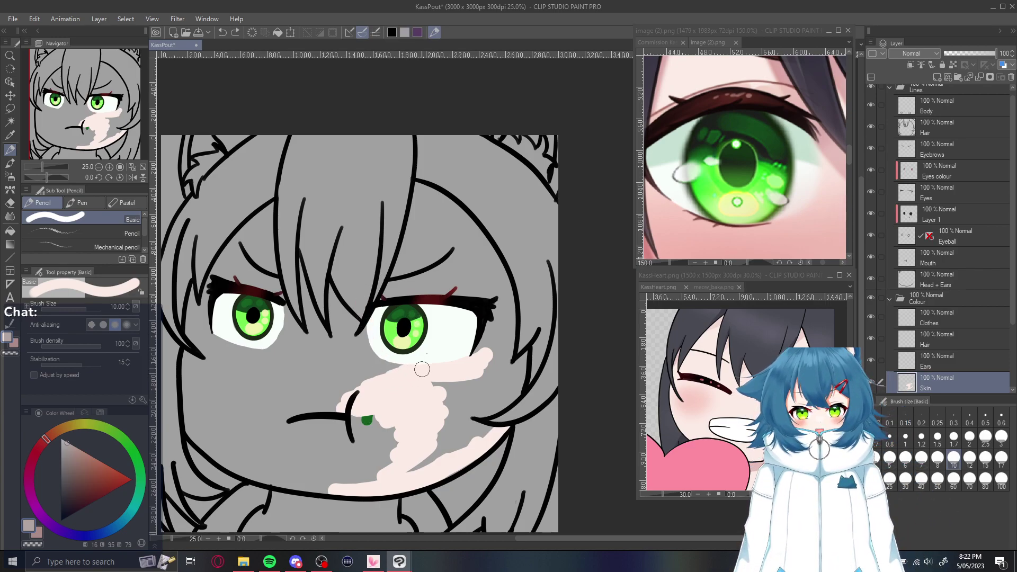
mouse_move(417, 371)
mouse_down()
mouse_move(388, 370)
mouse_move(365, 350)
mouse_move(358, 294)
mouse_up()
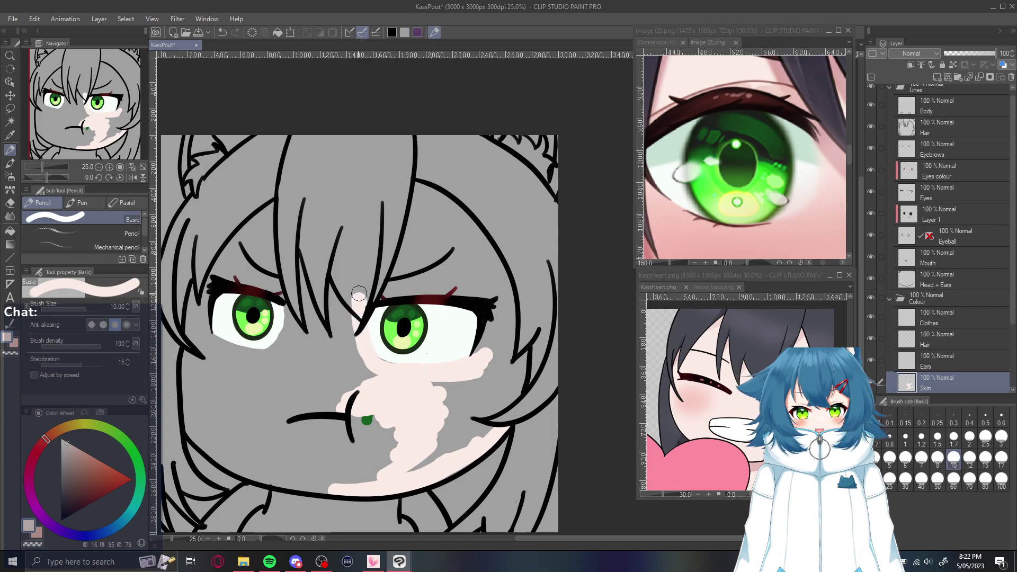
key(ctrl+z)
mouse_move(408, 377)
mouse_down()
mouse_move(373, 358)
mouse_move(360, 301)
mouse_move(389, 371)
mouse_up()
key(ctrl+z)
key(ctrl+z)
mouse_move(367, 311)
mouse_down()
mouse_move(370, 356)
mouse_move(431, 393)
mouse_up()
key(ctrl+z)
mouse_move(367, 307)
mouse_down()
mouse_move(365, 332)
mouse_move(402, 373)
mouse_up()
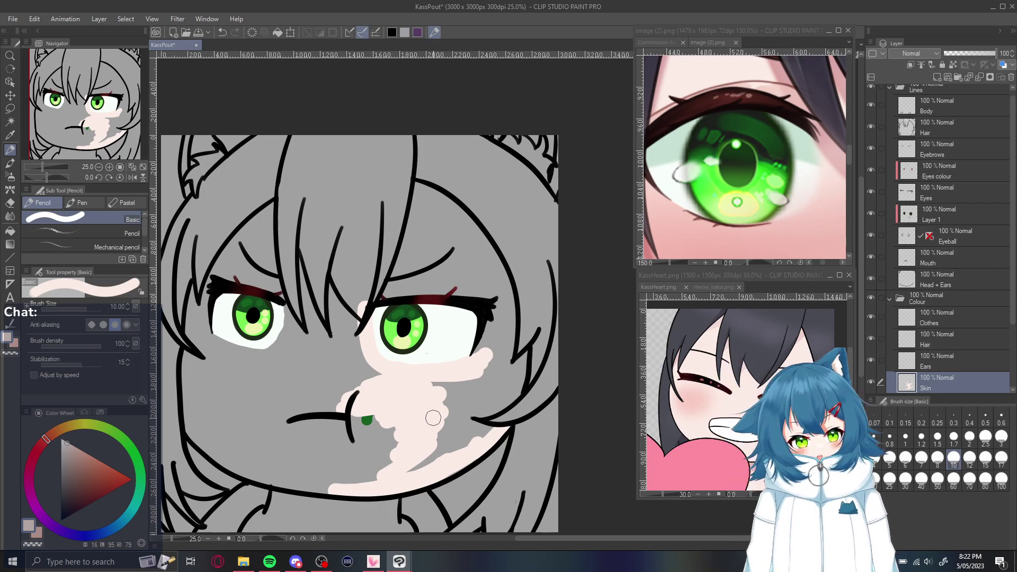
key(ctrl+z)
mouse_move(365, 309)
mouse_down()
mouse_move(385, 366)
mouse_move(433, 385)
mouse_up()
key(ctrl+z)
mouse_move(366, 323)
mouse_down()
mouse_move(397, 369)
mouse_move(433, 378)
mouse_move(480, 361)
mouse_up()
key(ctrl+z)
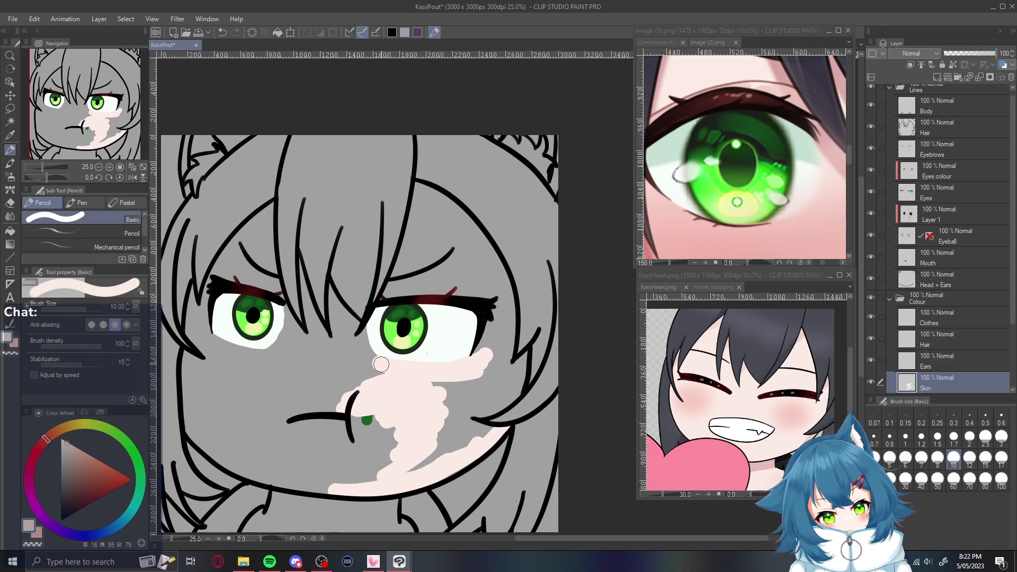
Paint skin around the inner edge of the right-hand eye, up to the fringe between the eyes
drag(382, 365, 363, 295)
key(ctrl+z)
drag(380, 365, 364, 294)
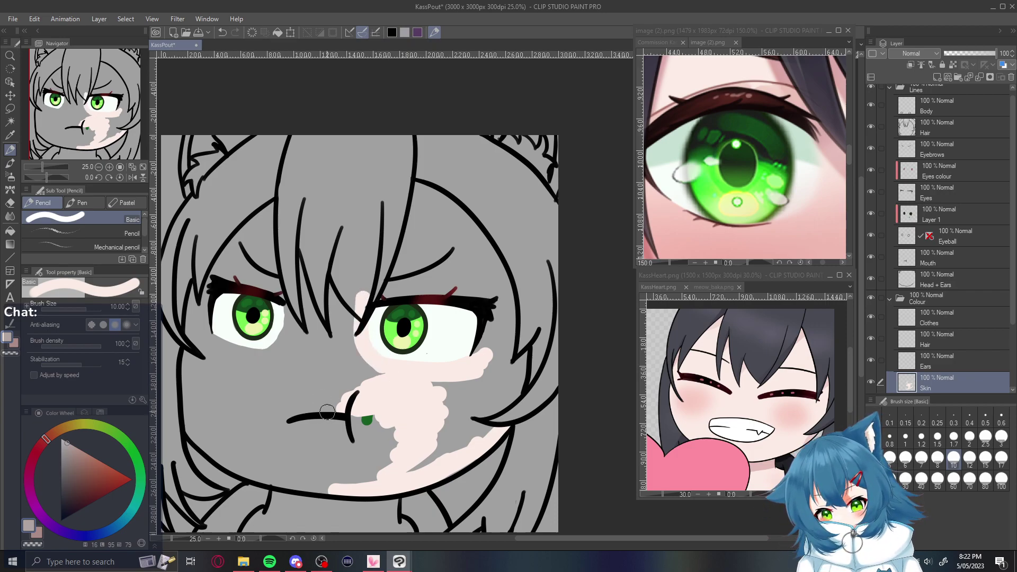
Paint skin down the inner side of the left-hand eye and along its lower edge
mouse_move(280, 326)
mouse_down()
mouse_move(293, 305)
mouse_move(256, 369)
mouse_move(280, 328)
mouse_up()
key(ctrl+z)
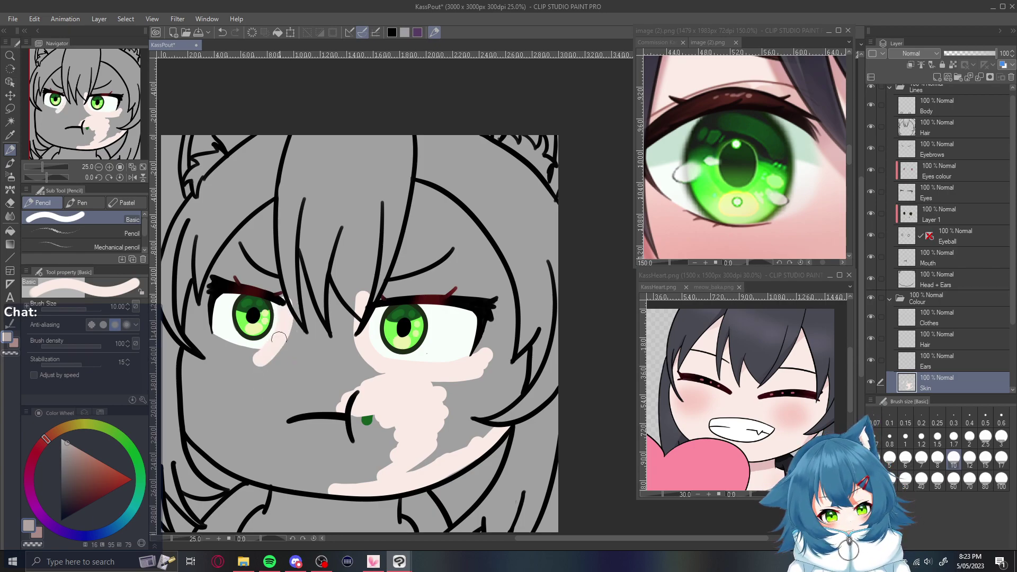
mouse_move(208, 339)
mouse_down()
mouse_move(268, 354)
mouse_move(292, 344)
mouse_up()
key(ctrl+z)
mouse_move(202, 337)
mouse_down()
mouse_move(228, 347)
mouse_move(288, 344)
mouse_up()
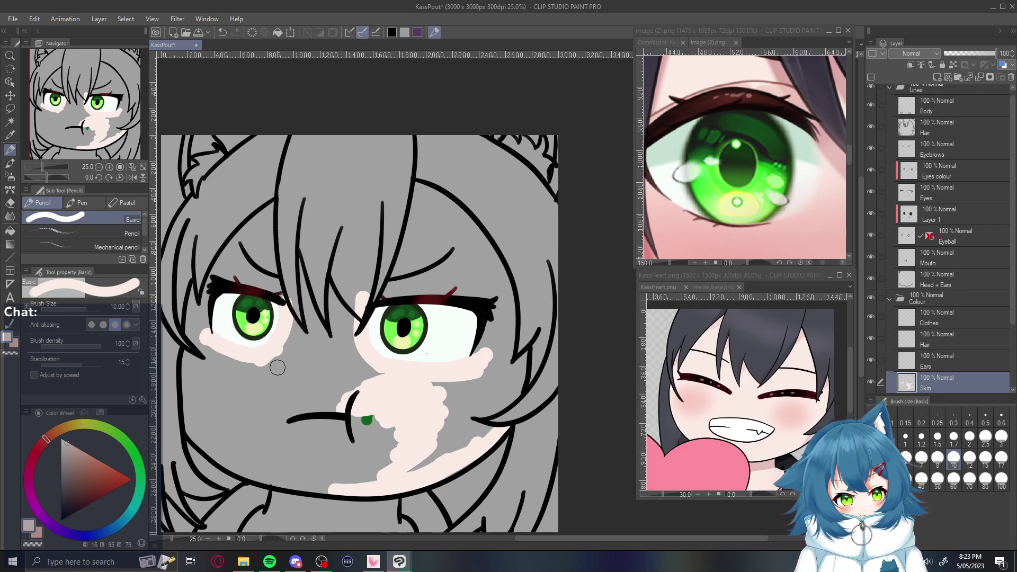
key(ctrl+z)
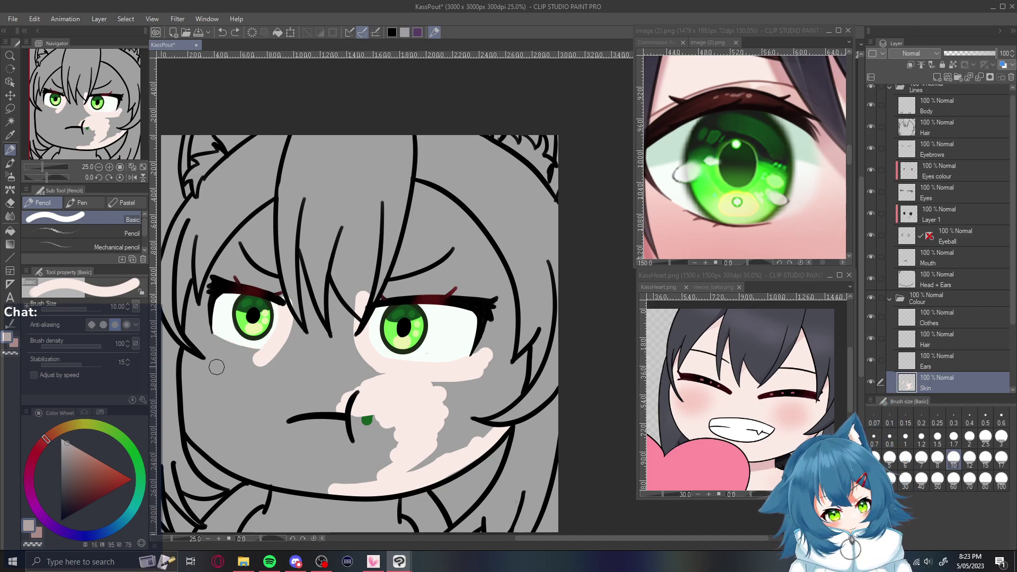
mouse_move(209, 335)
mouse_down()
mouse_move(249, 354)
mouse_move(283, 349)
mouse_up()
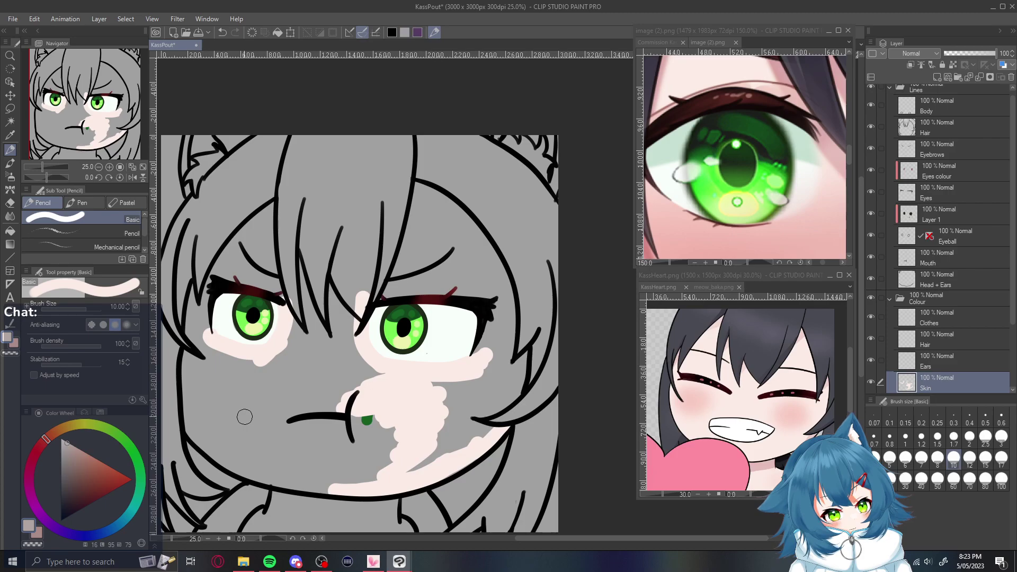
Fill the forehead area around the left-hand eyebrow with skin, between the hairline and the upper lashes
mouse_move(276, 209)
mouse_down()
mouse_move(237, 242)
mouse_move(225, 275)
mouse_move(212, 276)
mouse_move(255, 244)
mouse_up()
mouse_move(216, 286)
mouse_down()
mouse_move(277, 213)
mouse_move(297, 311)
mouse_up()
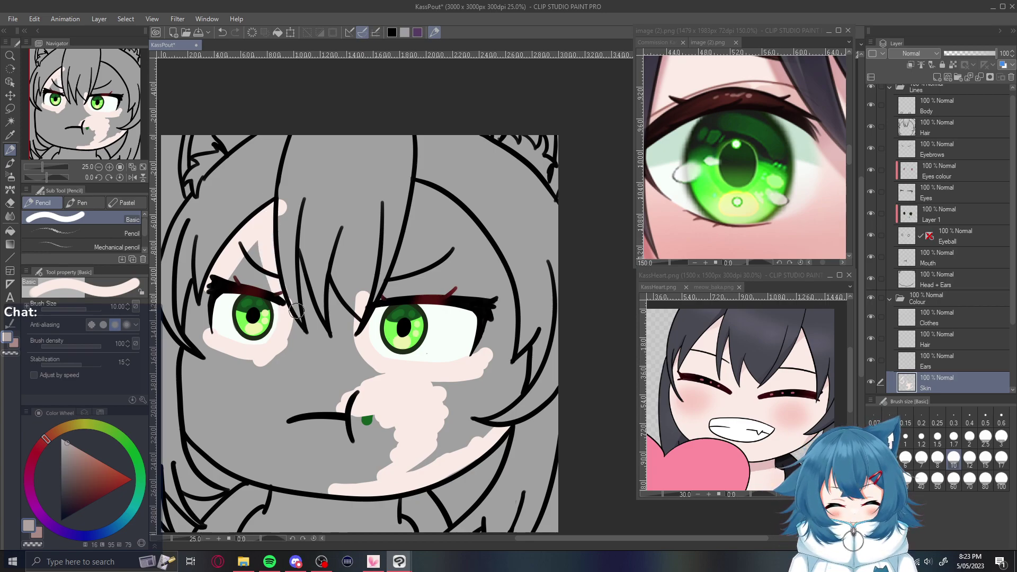
mouse_move(269, 271)
mouse_down()
mouse_move(251, 207)
mouse_move(268, 283)
mouse_move(255, 255)
mouse_move(248, 277)
mouse_move(263, 286)
mouse_move(241, 259)
mouse_move(249, 269)
mouse_up()
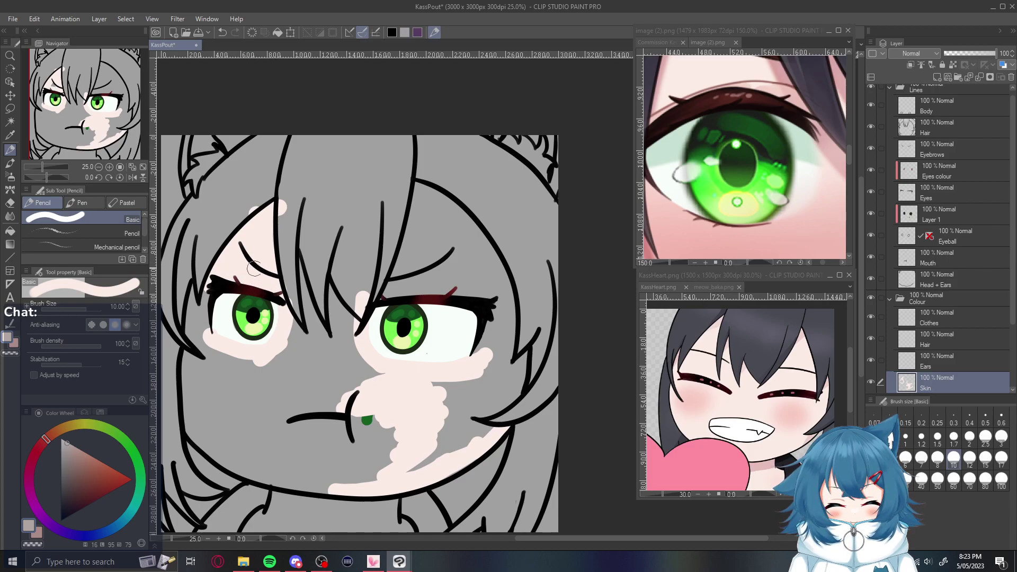
Fill the skin between the eyes, around the mouth and across the right-hand cheek to the eye's outer corner
drag(331, 277, 343, 374)
mouse_move(304, 270)
mouse_down()
mouse_move(308, 253)
mouse_move(318, 370)
mouse_move(295, 324)
mouse_move(304, 371)
mouse_move(323, 365)
mouse_move(343, 308)
mouse_move(349, 377)
mouse_move(353, 356)
mouse_move(354, 371)
mouse_move(339, 365)
mouse_move(331, 410)
mouse_move(285, 440)
mouse_move(359, 486)
mouse_move(474, 442)
mouse_move(436, 437)
mouse_move(470, 427)
mouse_up()
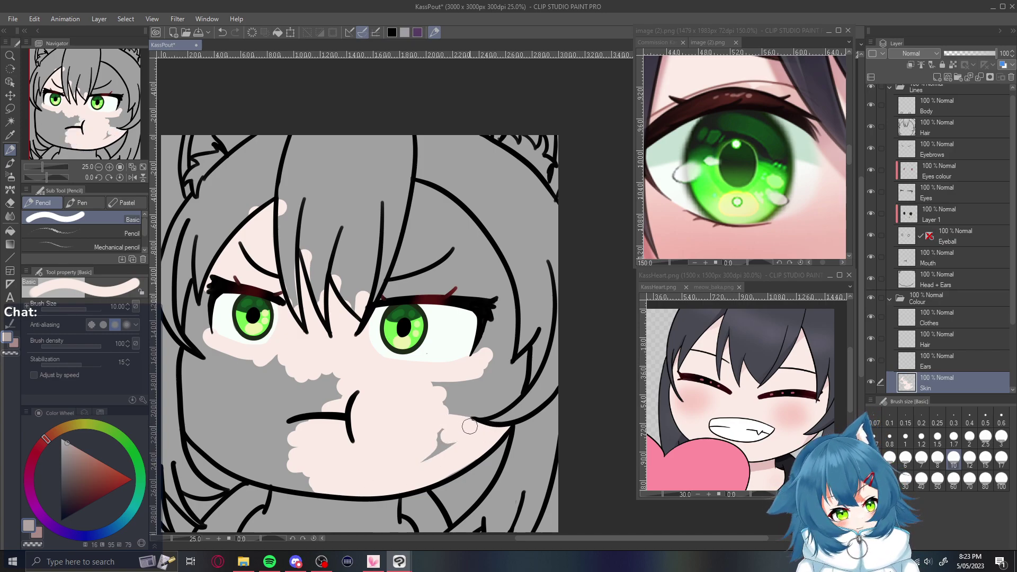
mouse_move(523, 356)
mouse_down()
mouse_move(486, 412)
mouse_move(439, 417)
mouse_up()
mouse_move(460, 406)
mouse_down()
mouse_move(519, 374)
mouse_move(388, 399)
mouse_move(515, 367)
mouse_move(430, 391)
mouse_up()
mouse_move(491, 371)
mouse_down()
mouse_move(513, 349)
mouse_move(480, 355)
mouse_move(500, 290)
mouse_up()
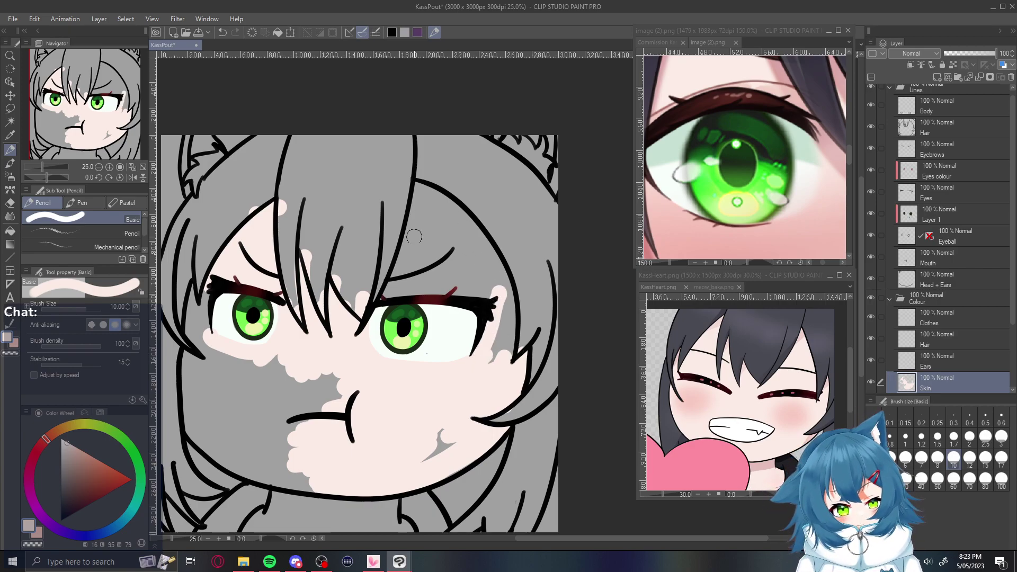
Fill the forehead and temple around the right-hand eyebrow with skin, out to the hair outline
mouse_move(419, 184)
mouse_down()
mouse_move(392, 283)
mouse_move(380, 290)
mouse_move(488, 273)
mouse_up()
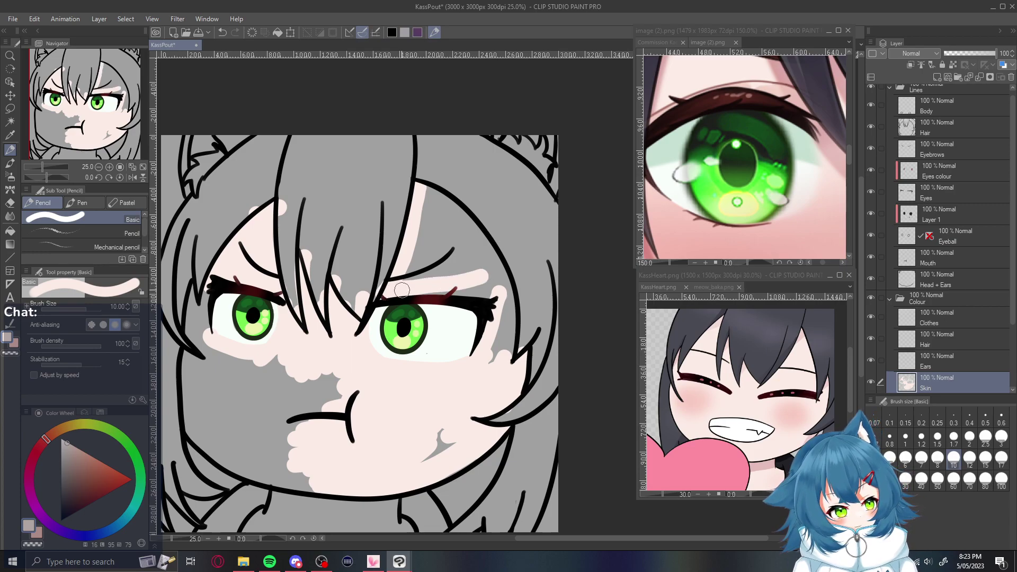
drag(402, 289, 499, 300)
mouse_move(405, 267)
mouse_down()
mouse_move(445, 262)
mouse_move(418, 247)
mouse_move(450, 220)
mouse_move(431, 215)
mouse_move(424, 195)
mouse_move(476, 260)
mouse_up()
mouse_move(452, 208)
mouse_down()
mouse_move(503, 289)
mouse_move(496, 281)
mouse_move(502, 352)
mouse_up()
mouse_move(487, 295)
mouse_down()
mouse_move(490, 283)
mouse_move(445, 261)
mouse_move(430, 206)
mouse_move(453, 235)
mouse_up()
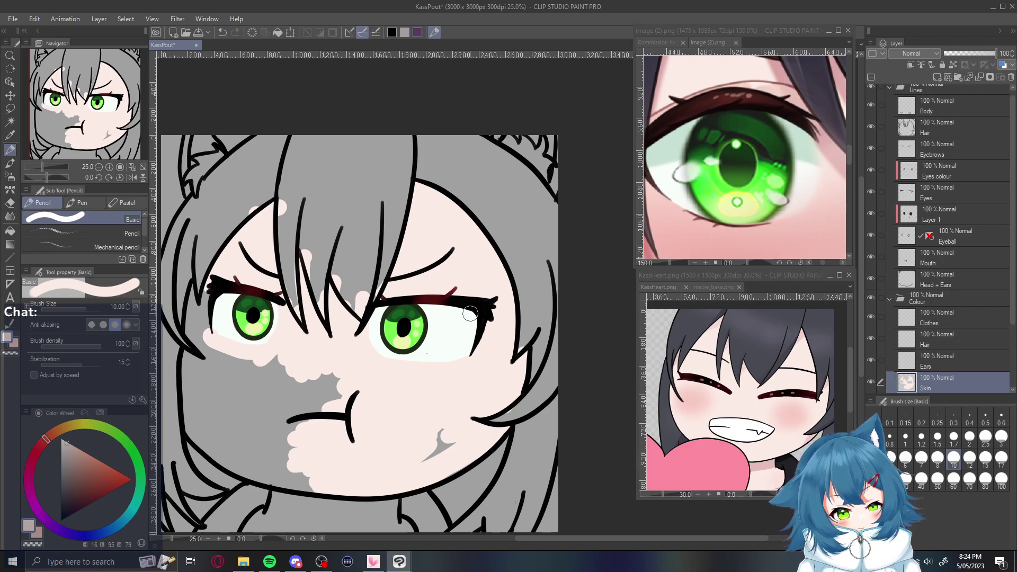
Paint skin beside the mouth's left-hand end and along the left-hand cheek outline down to the jaw
drag(343, 380, 276, 433)
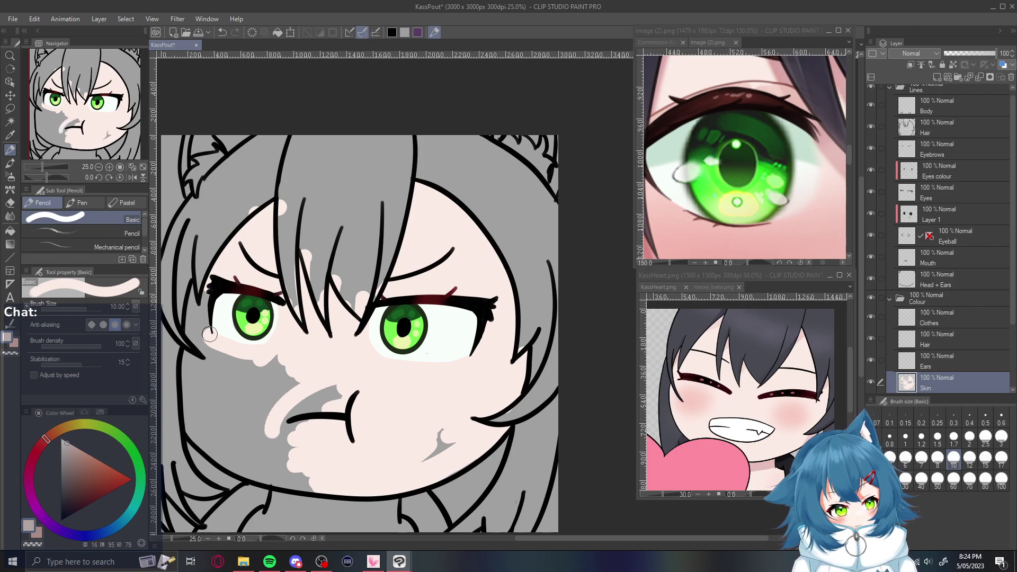
mouse_move(187, 314)
mouse_down()
mouse_move(201, 336)
mouse_move(204, 288)
mouse_move(185, 407)
mouse_move(198, 444)
mouse_move(255, 469)
mouse_move(234, 452)
mouse_move(281, 486)
mouse_move(287, 476)
mouse_move(350, 485)
mouse_move(254, 475)
mouse_up()
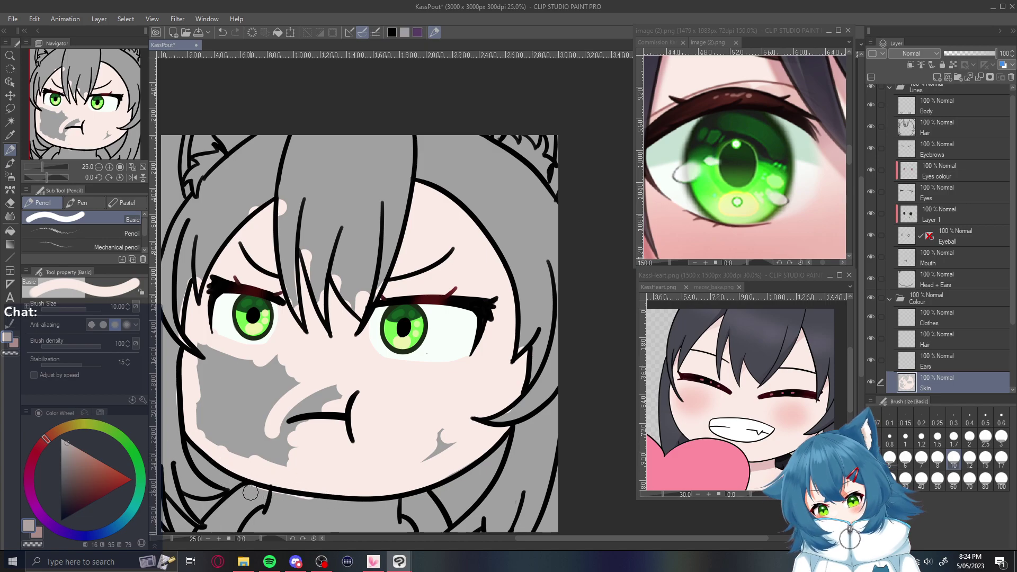
key(p)
key(e)
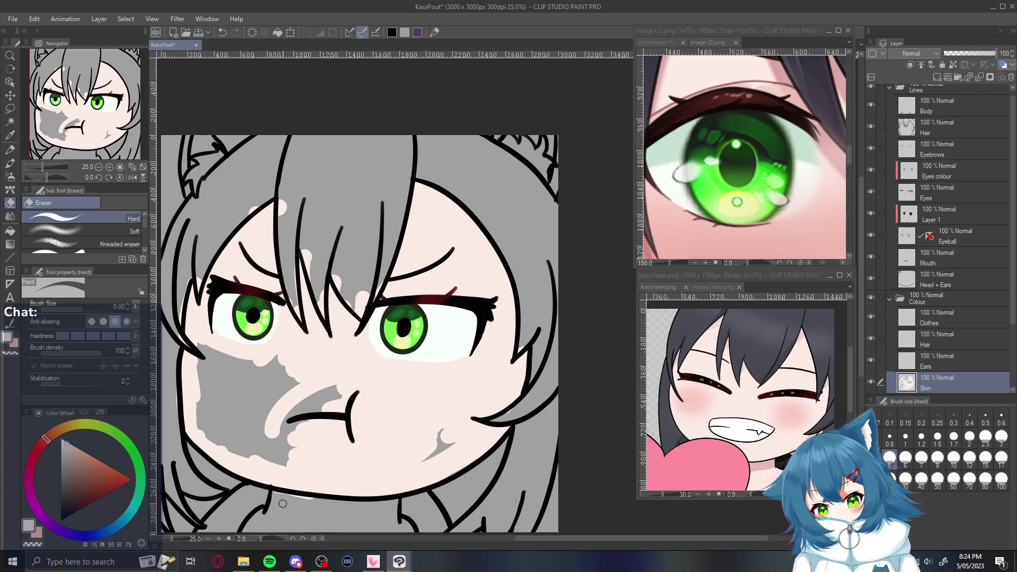
Fill the neck below the chin with the skin colour, between the neck outlines
key(p)
mouse_move(283, 501)
mouse_down()
mouse_move(274, 527)
mouse_move(270, 517)
mouse_move(263, 524)
mouse_move(354, 512)
mouse_move(398, 525)
mouse_up()
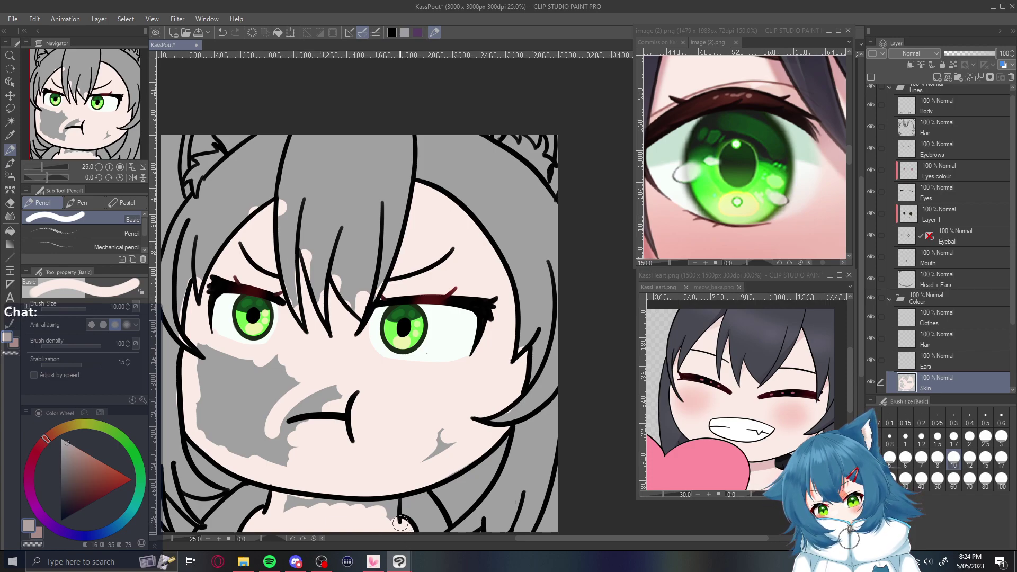
mouse_move(390, 524)
mouse_down()
mouse_move(366, 488)
mouse_move(285, 507)
mouse_move(290, 523)
mouse_up()
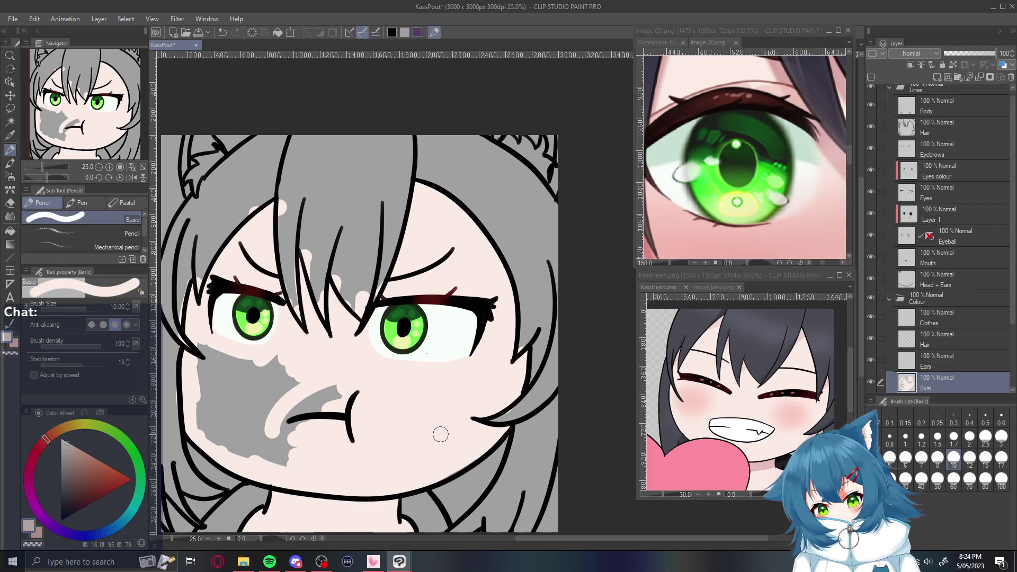
Fill the remaining grey area of the left-hand cheek and beside the mouth with skin
mouse_move(286, 455)
mouse_down()
mouse_move(328, 401)
mouse_move(268, 354)
mouse_move(237, 454)
mouse_move(211, 426)
mouse_move(200, 377)
mouse_move(217, 366)
mouse_move(255, 401)
mouse_move(243, 363)
mouse_up()
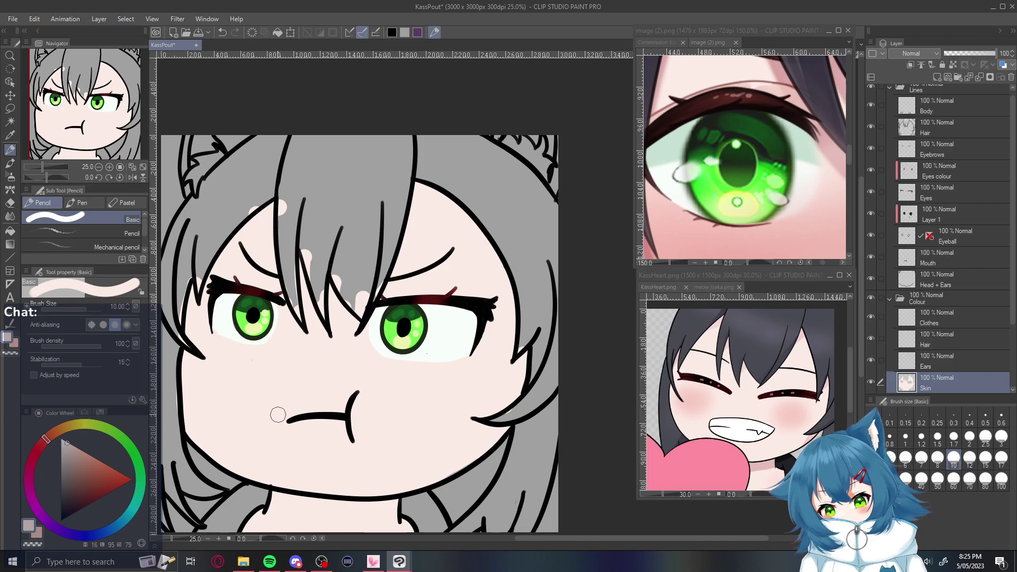
key(p)
key(e)
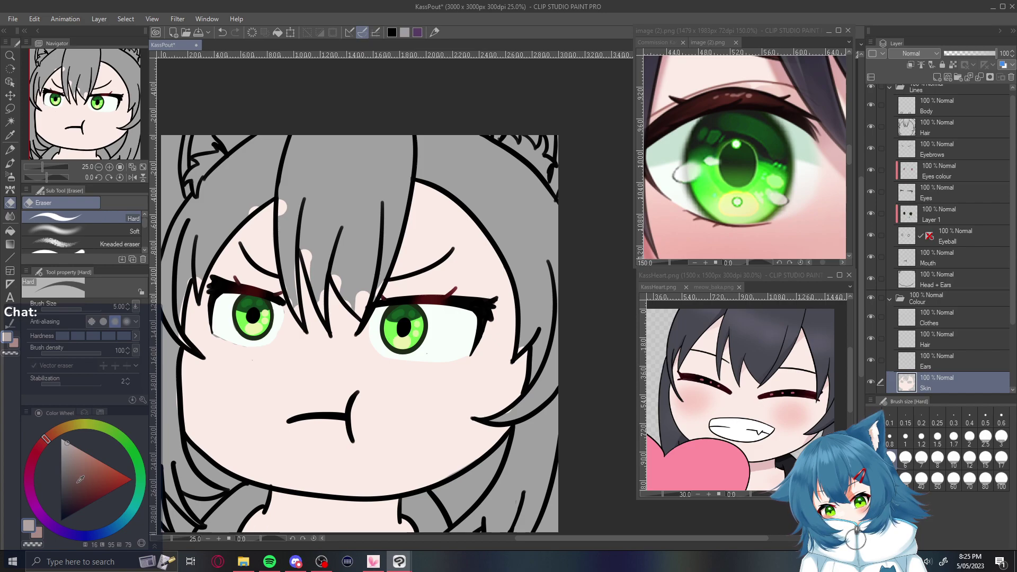
key(p)
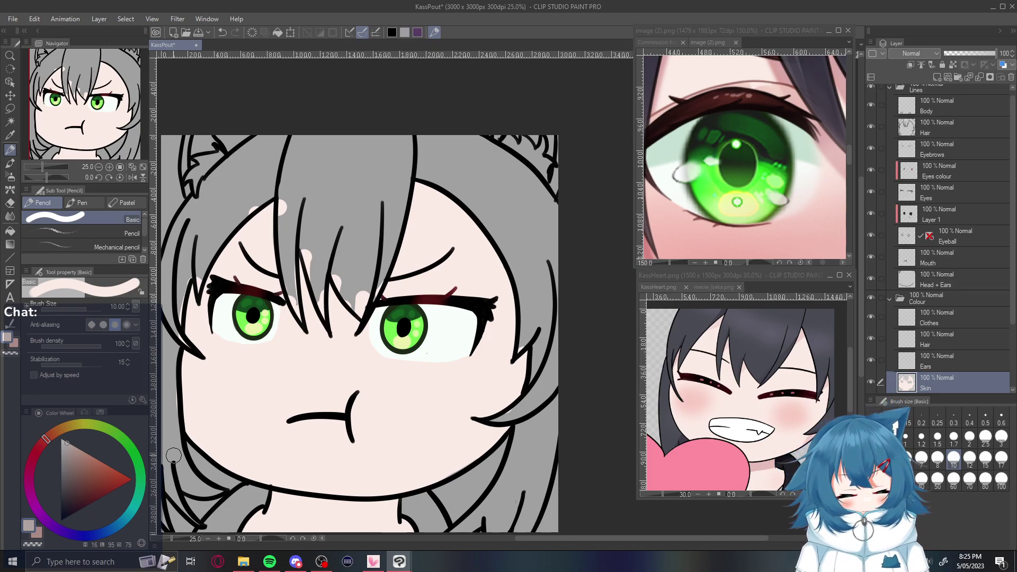
Lasso the left-hand eye's lashes and outline on the Eyes line layer
click(937, 195)
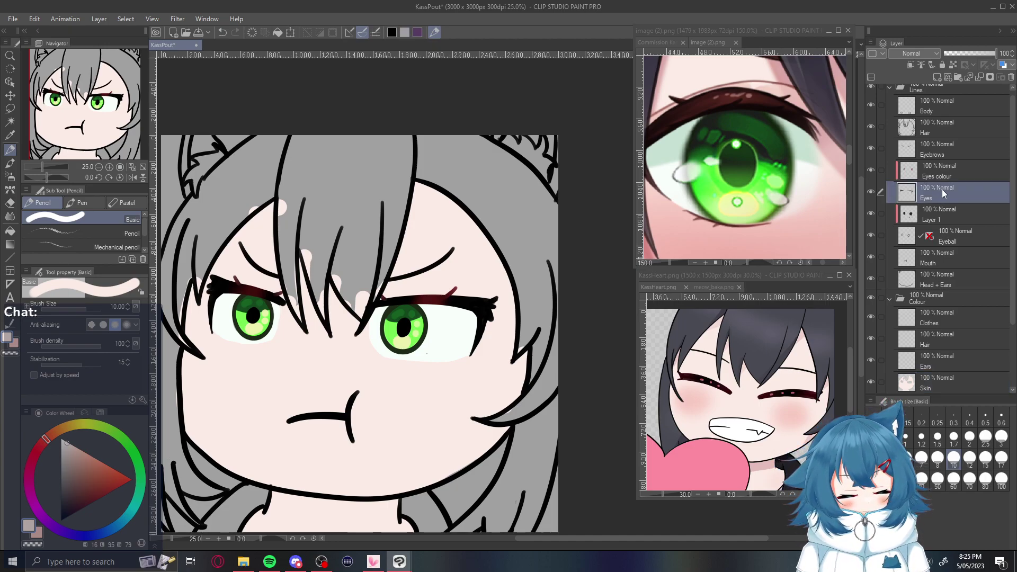
click(289, 33)
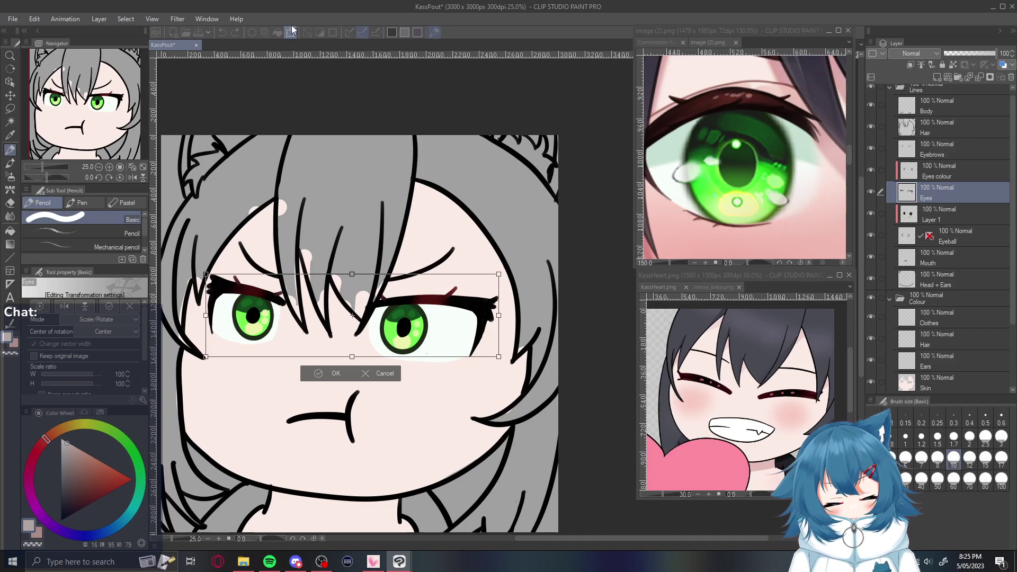
click(381, 373)
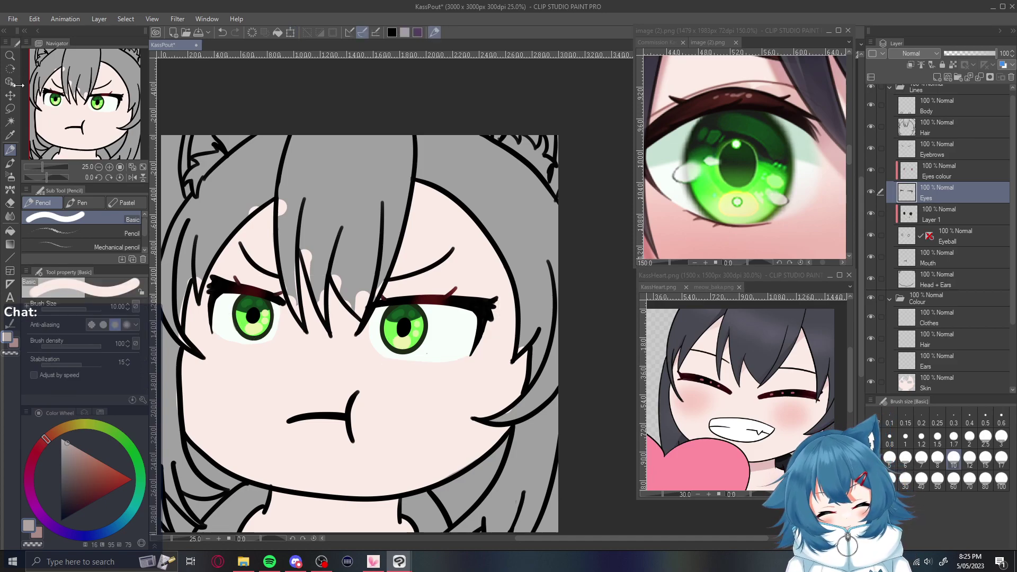
click(10, 108)
mouse_move(299, 257)
mouse_down()
mouse_move(214, 248)
mouse_move(308, 240)
mouse_move(278, 233)
mouse_up()
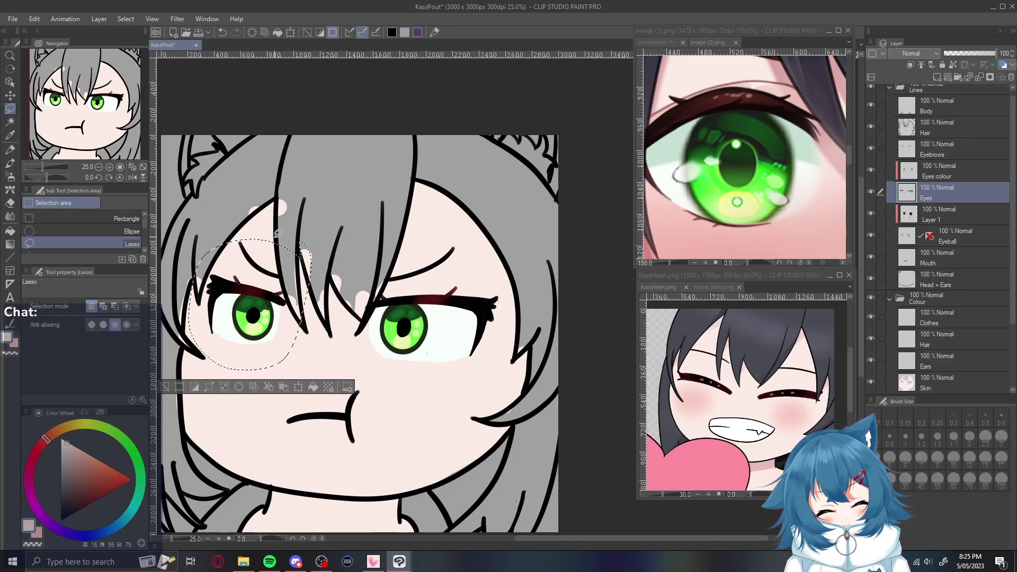
Scale the selected left-hand eye linework to 109% width and 96% height, reposition it over the eye, apply and deselect
click(290, 32)
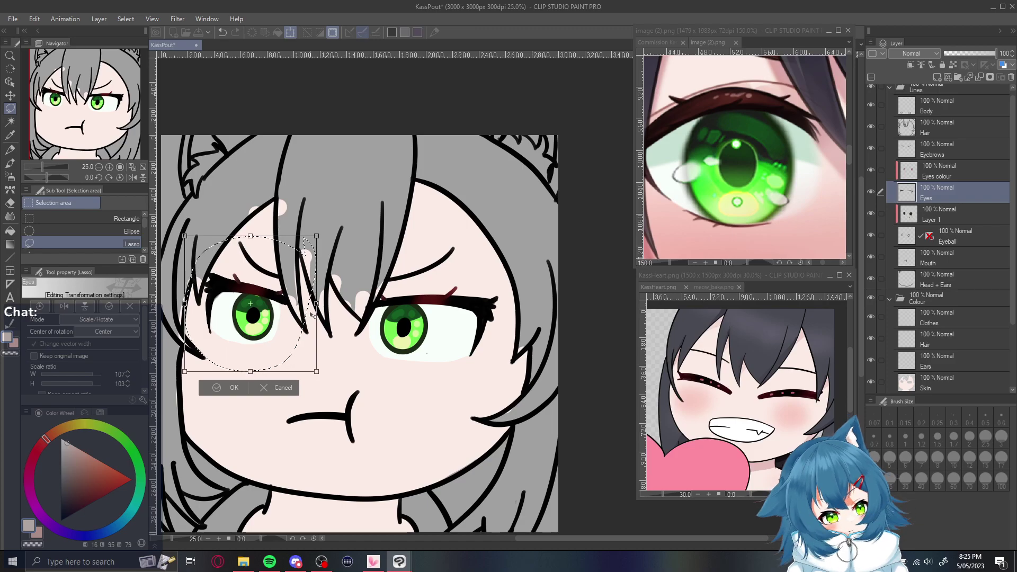
drag(249, 245, 251, 254)
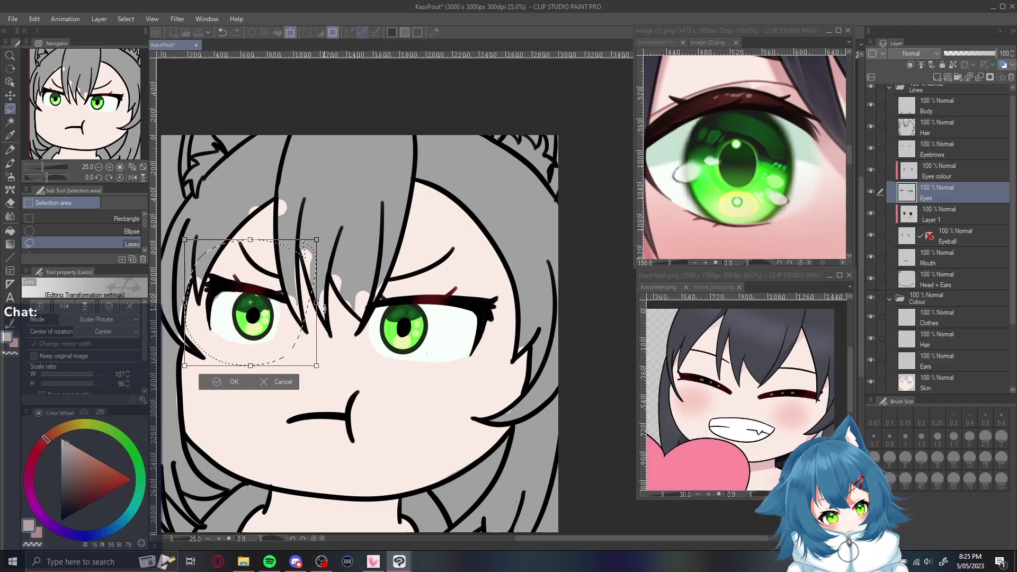
drag(317, 303, 322, 303)
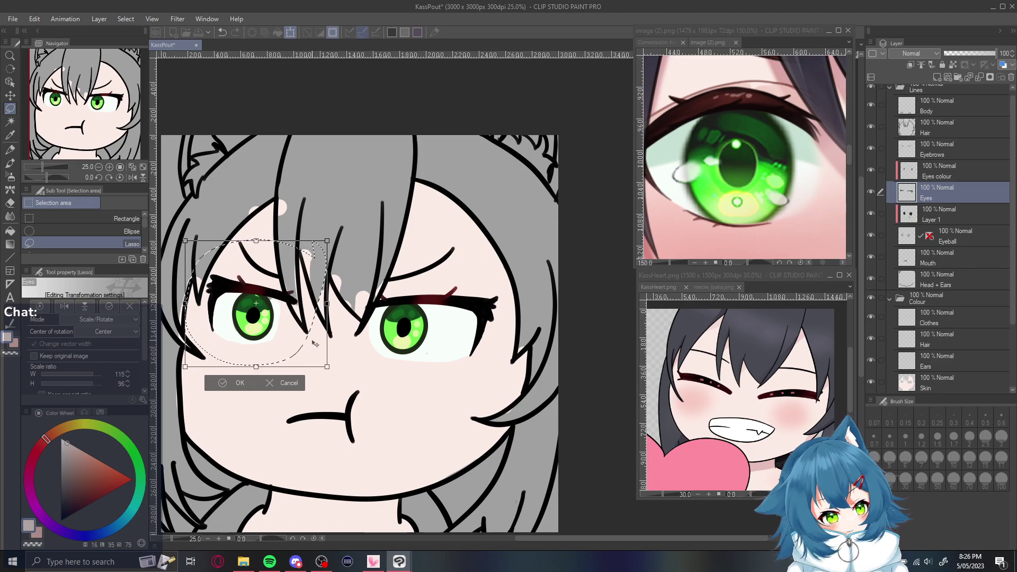
drag(310, 343, 308, 344)
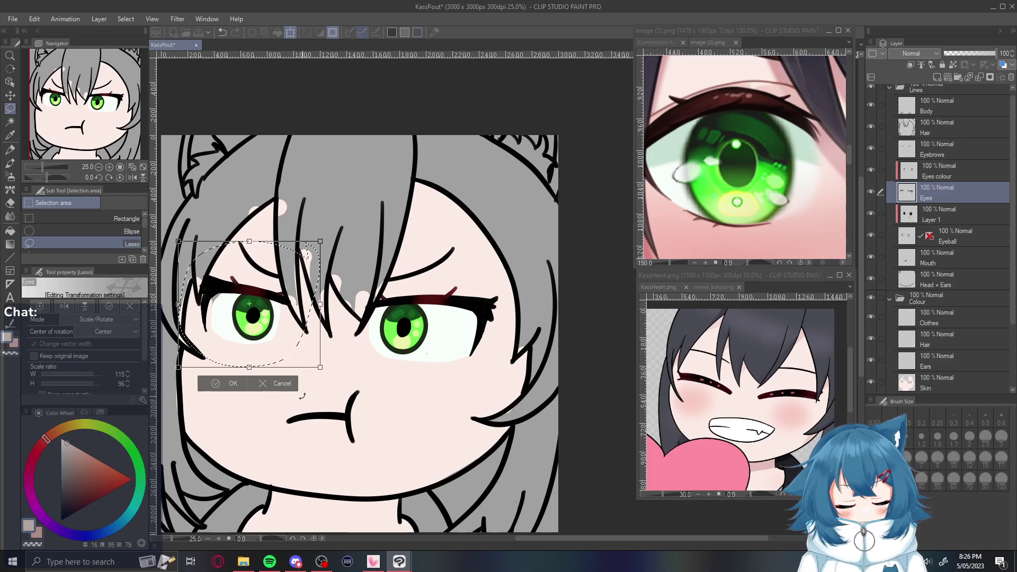
drag(176, 304, 185, 304)
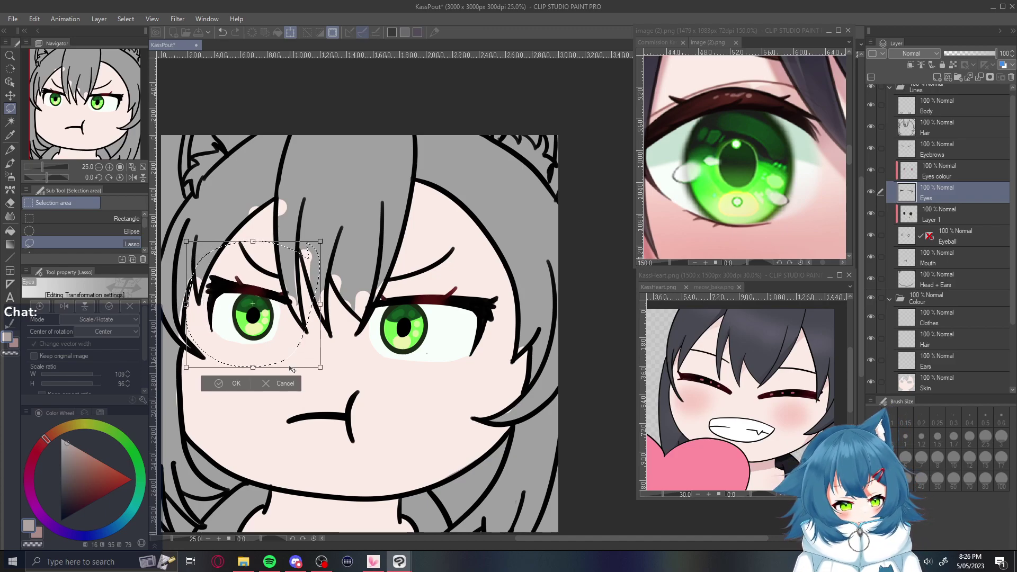
drag(299, 354, 304, 349)
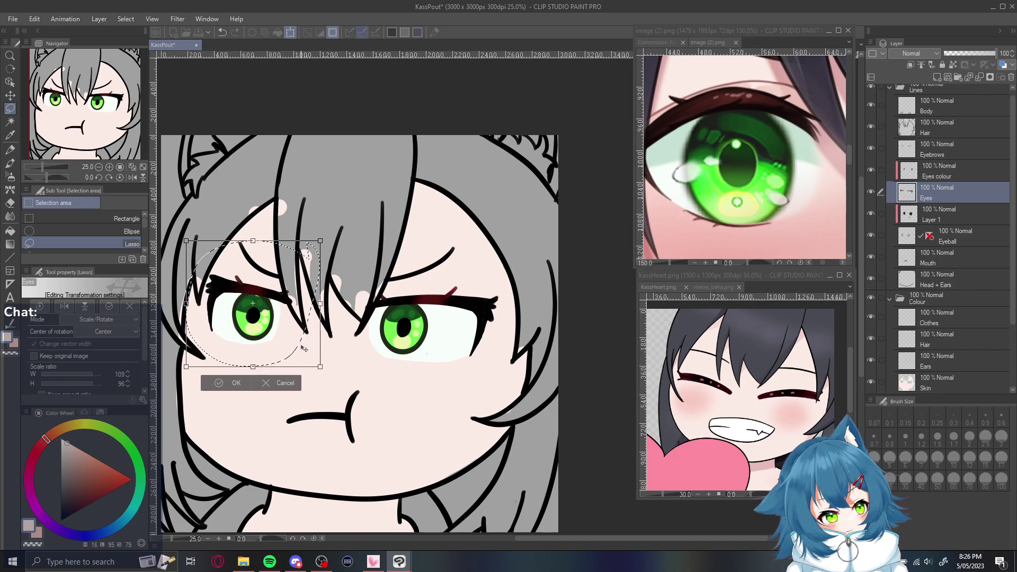
click(234, 382)
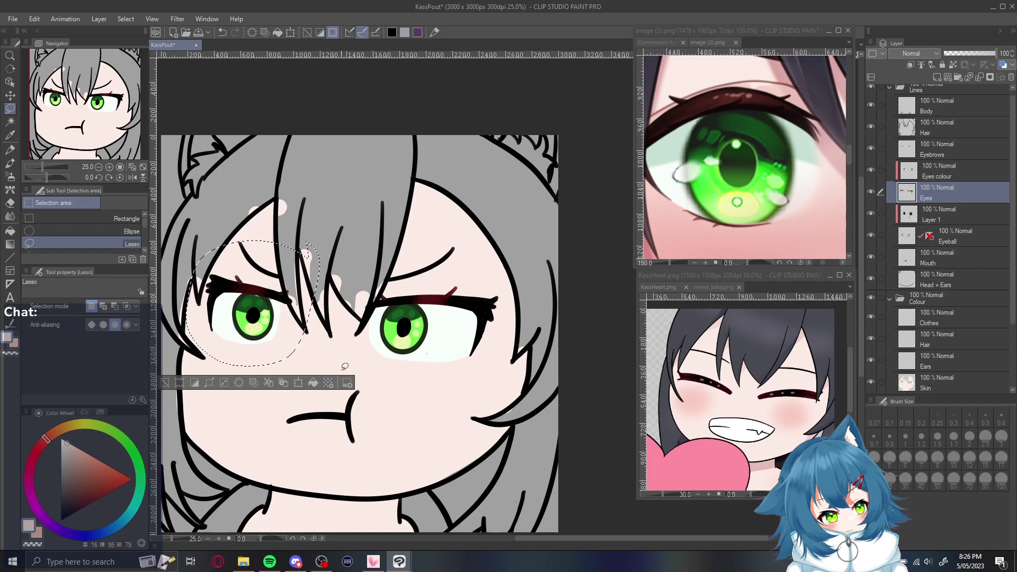
key(ctrl+d)
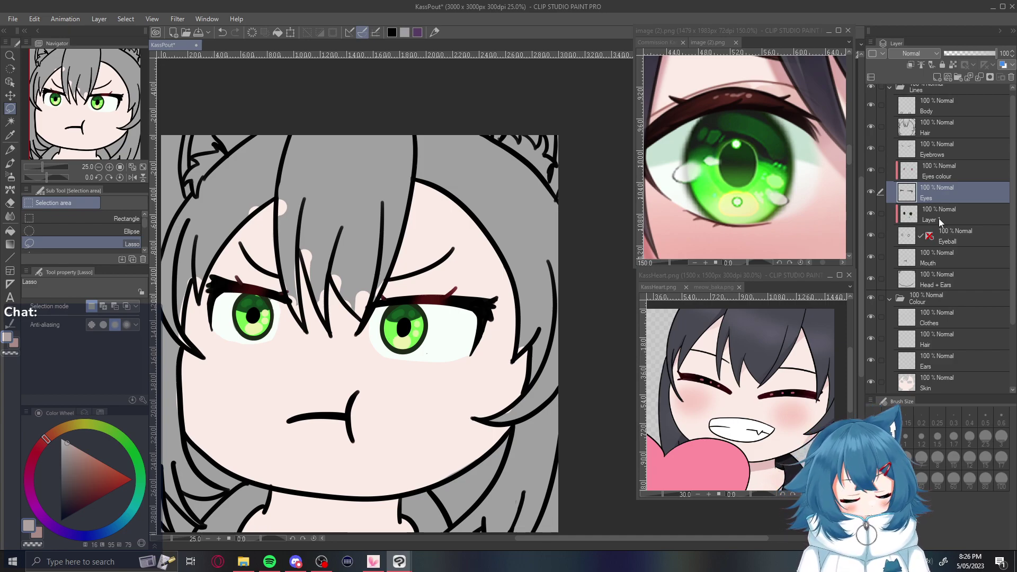
Shift both eyeballs and eye whites slightly to the right together, using the Eyeball line layer, Layer 1, and the Eyes and Eyeball colour layers
click(941, 239)
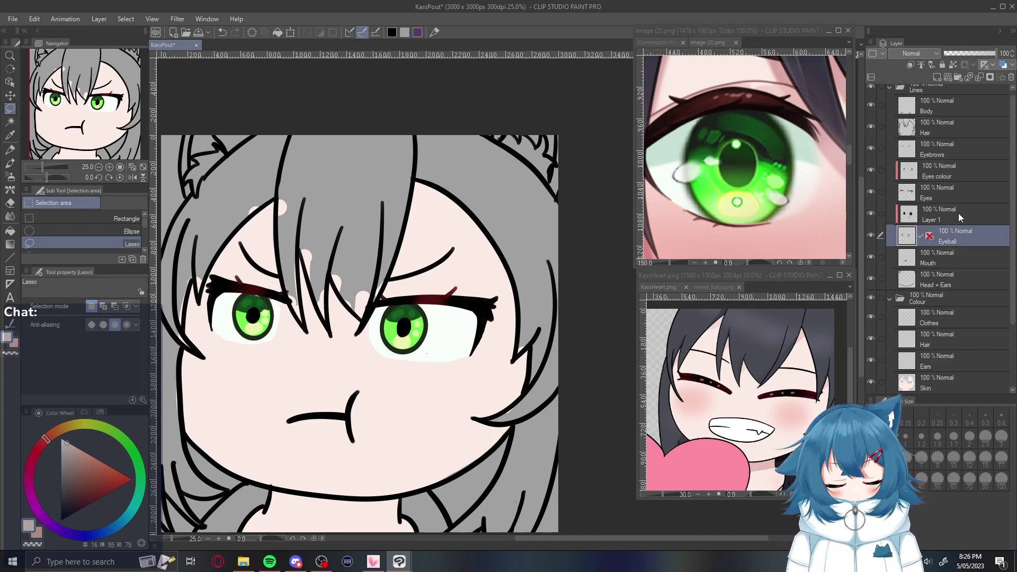
ctrl+click(958, 210)
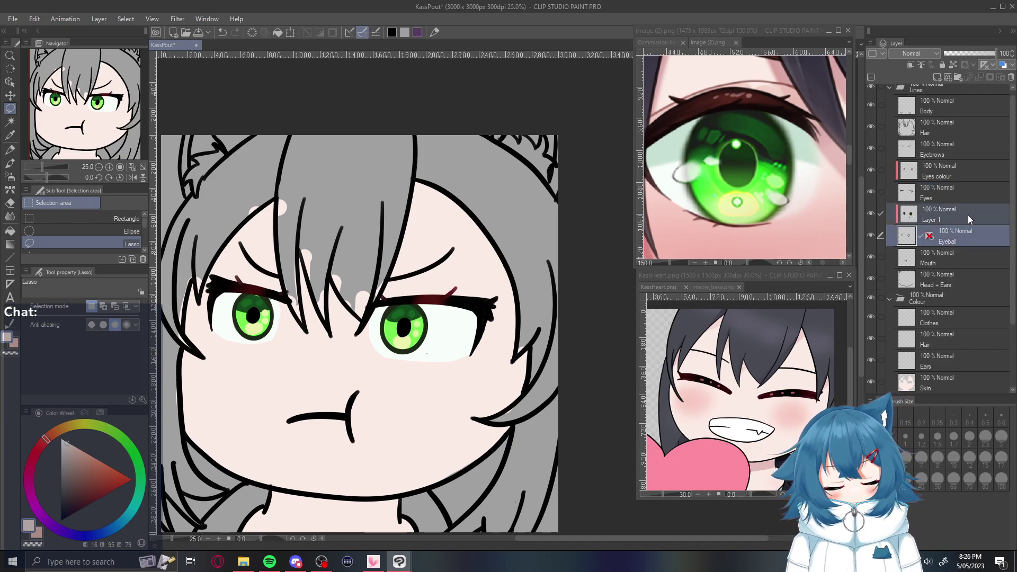
scroll(1005, 344, down, 4)
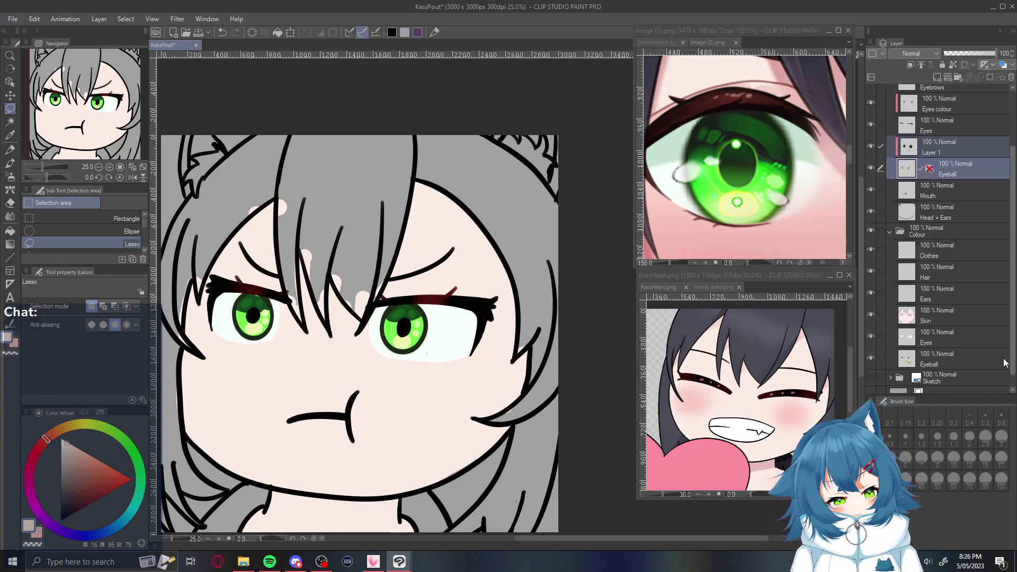
ctrl+click(950, 354)
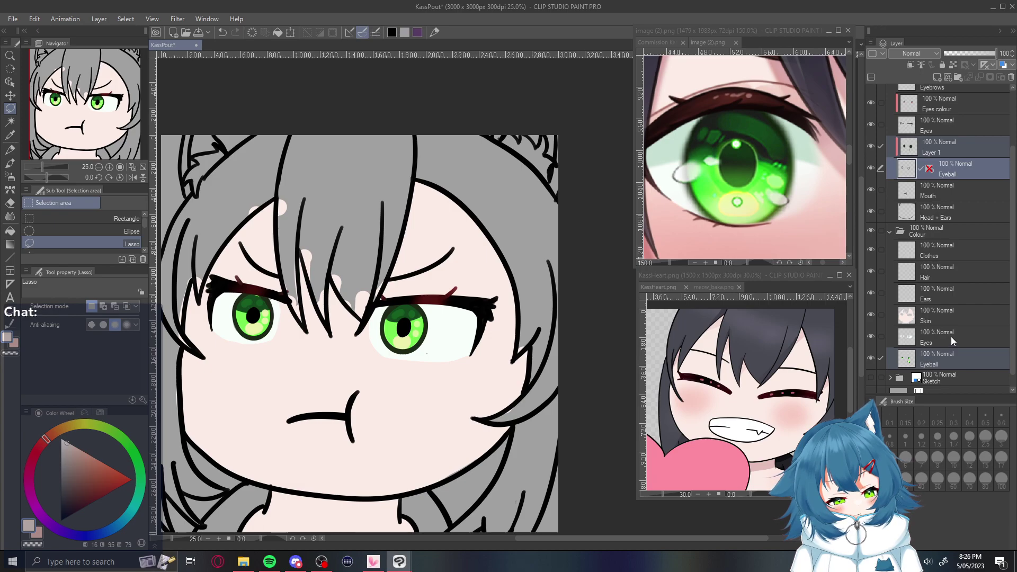
ctrl+click(952, 338)
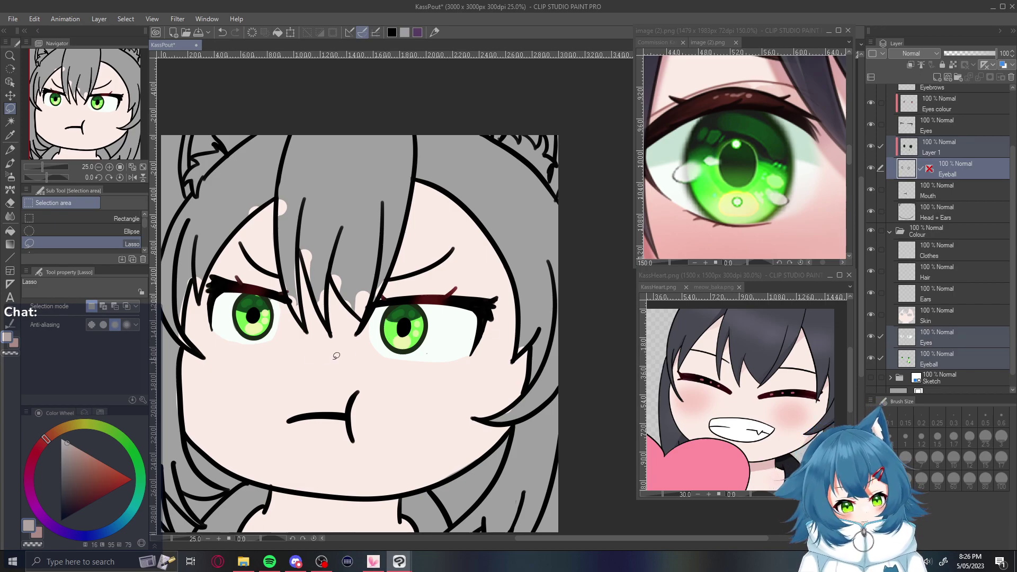
click(291, 33)
drag(392, 393, 394, 386)
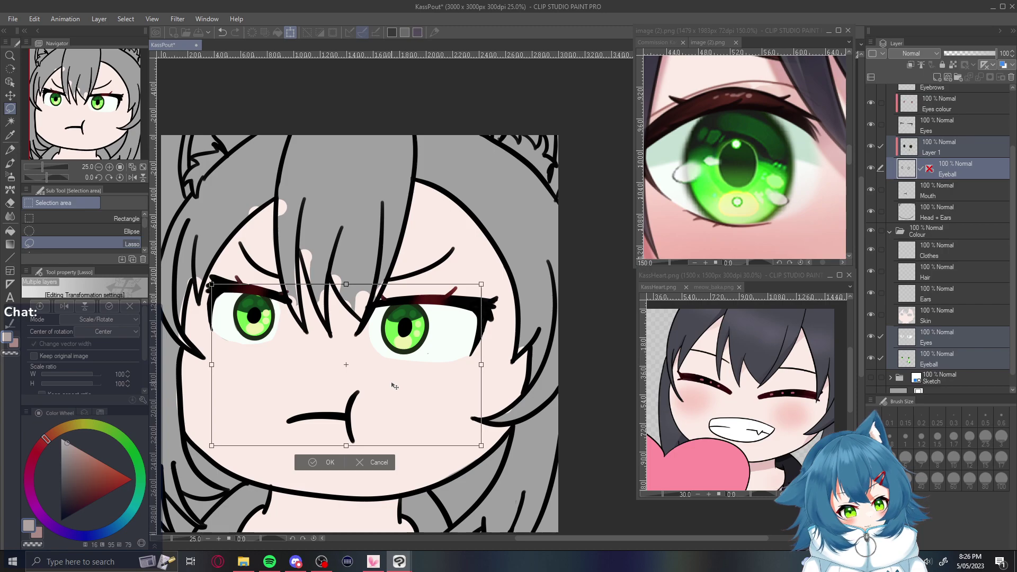
drag(416, 416, 422, 413)
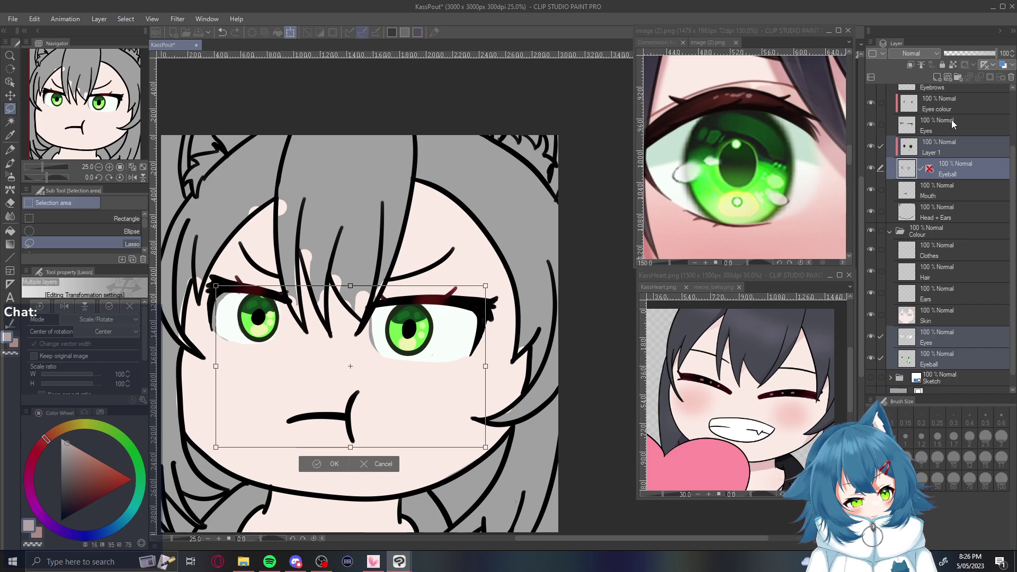
click(936, 342)
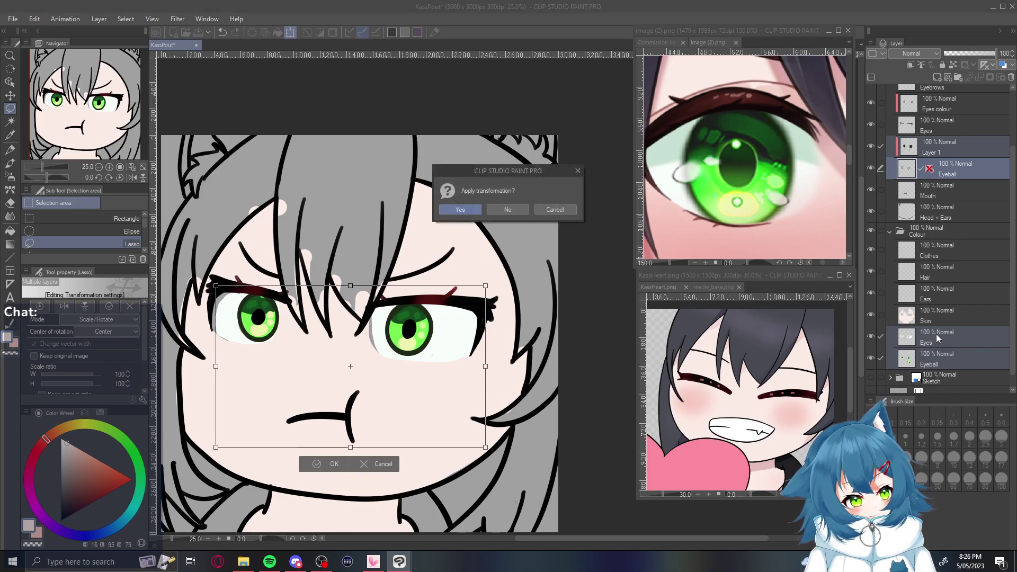
click(460, 209)
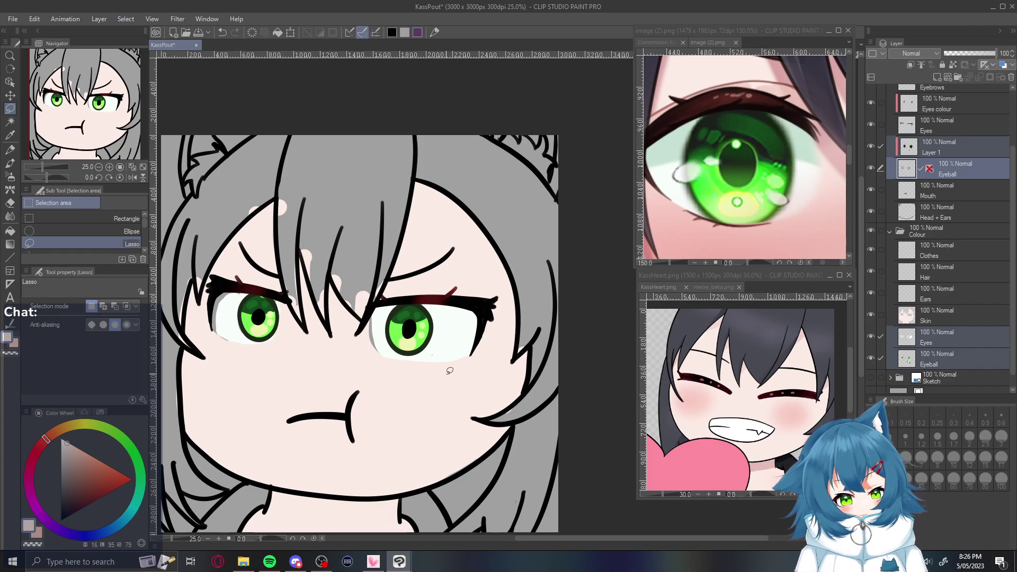
Fill the gap at the left-hand eye's outer edge with the sampled eye white on the Eyes colour layer
click(939, 345)
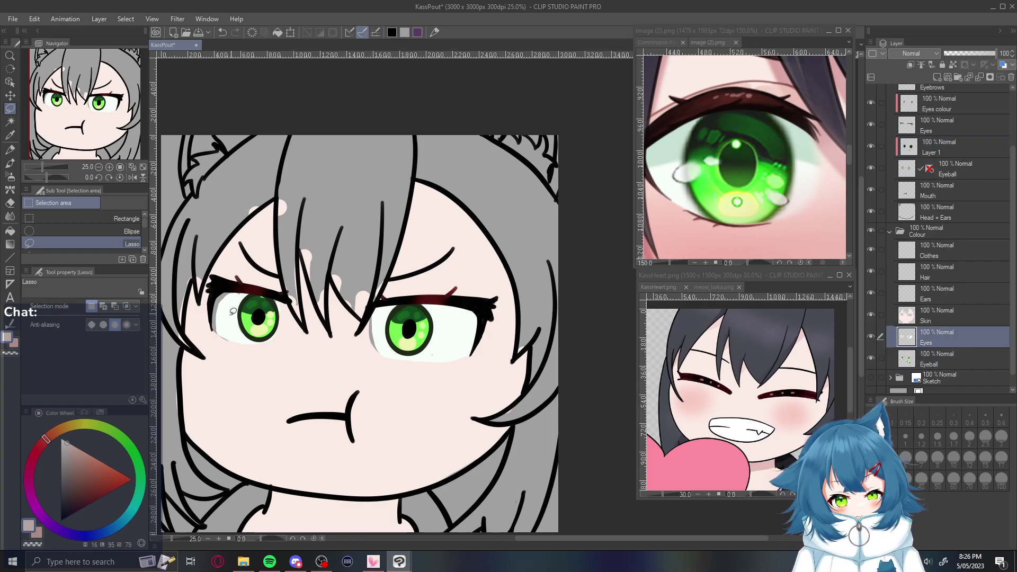
alt+click(234, 309)
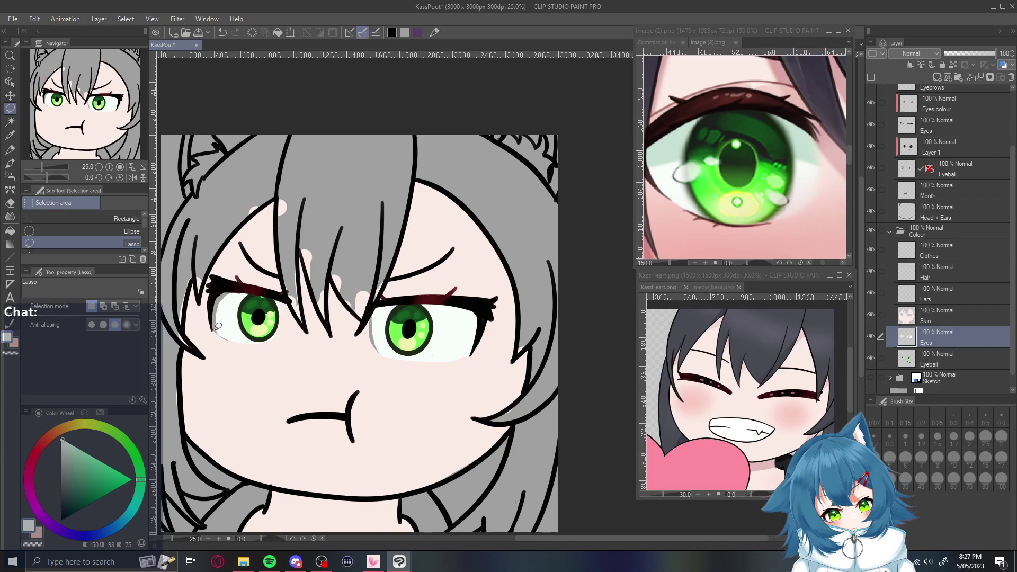
key(p)
drag(216, 331, 229, 295)
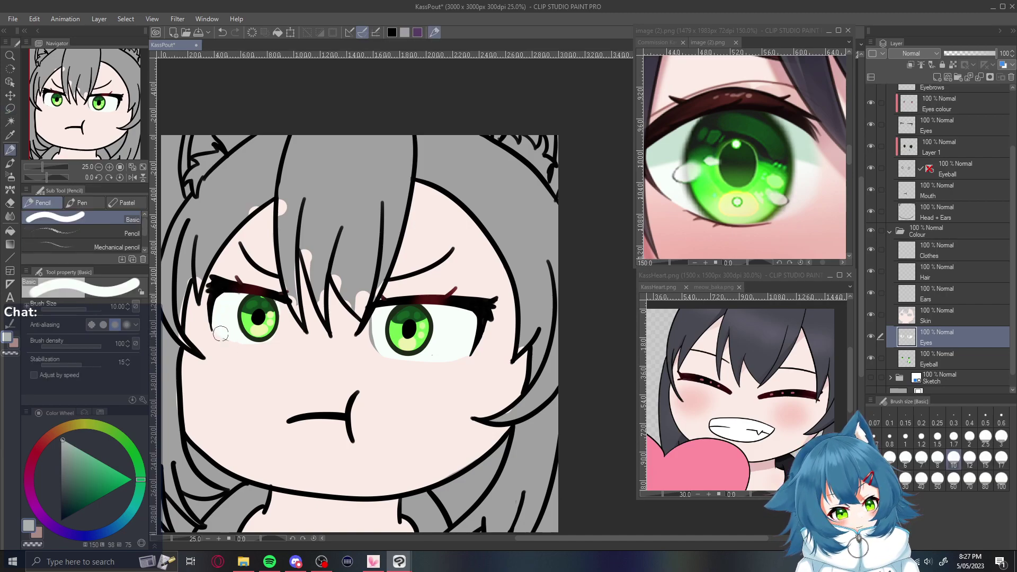
click(256, 299)
drag(228, 328, 241, 321)
Cover the grey gap at the right-hand eye's inner edge with sampled skin colour on the Skin layer
click(928, 322)
alt+click(349, 388)
mouse_move(396, 349)
mouse_down()
mouse_move(374, 356)
mouse_move(373, 312)
mouse_move(392, 327)
mouse_move(365, 315)
mouse_move(368, 342)
mouse_up()
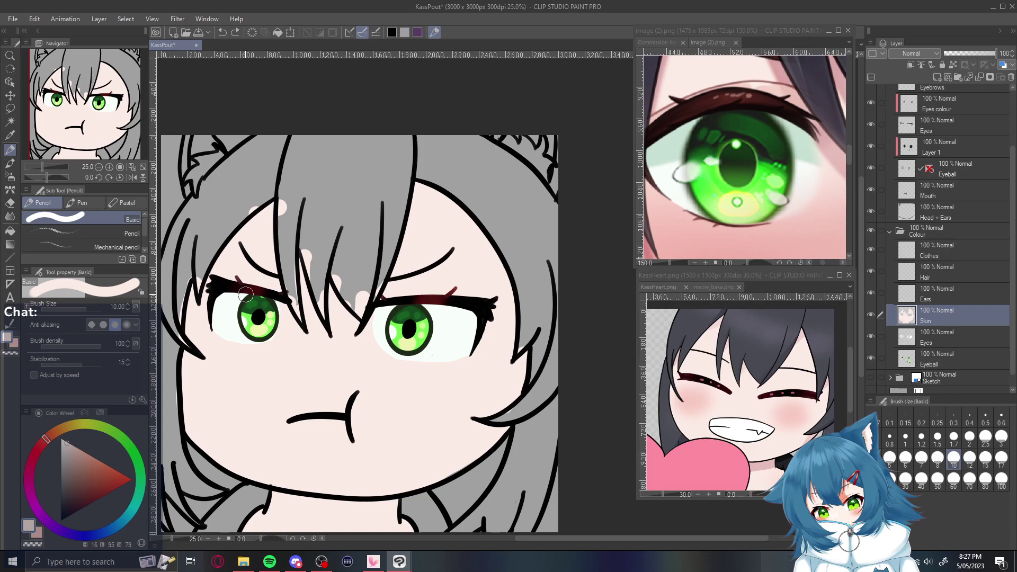
Sample the left-hand iris's dark green on the Eyeball colour layer and reduce the brush size to 3
click(950, 360)
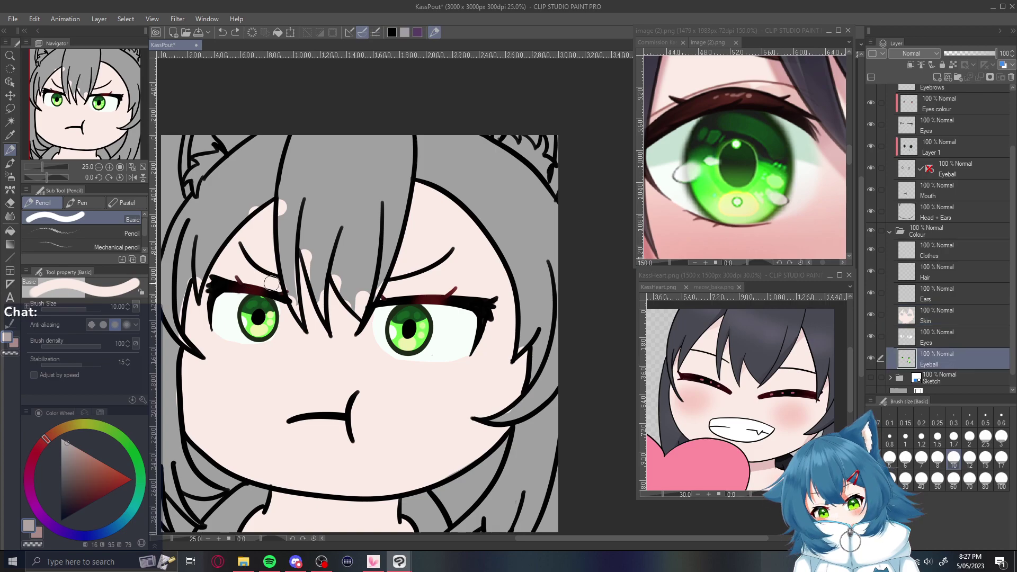
alt+click(255, 301)
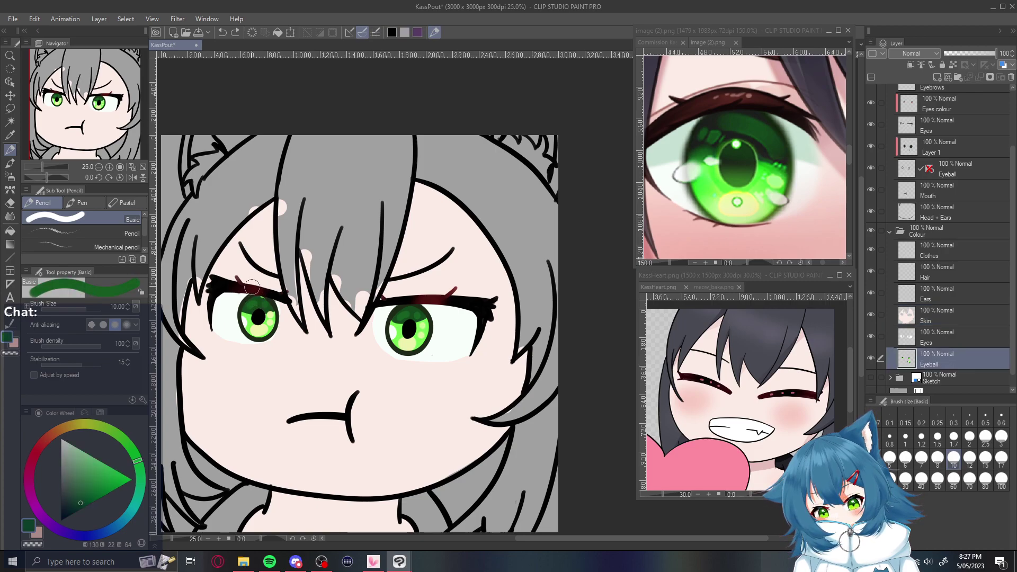
key(bracketleft)
key(bracketleft)
key(bracketleft)
key(bracketleft)
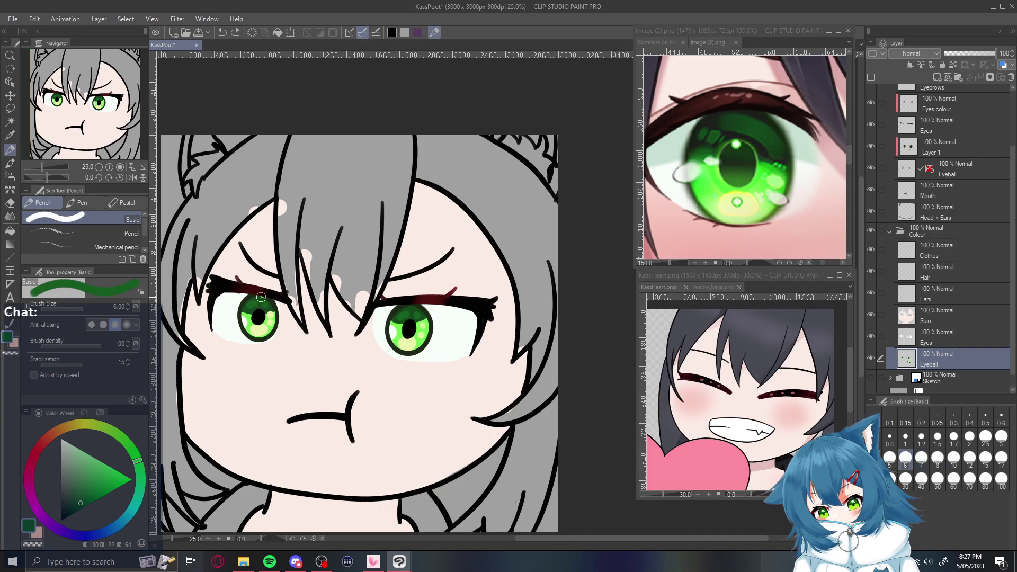
key(bracketleft)
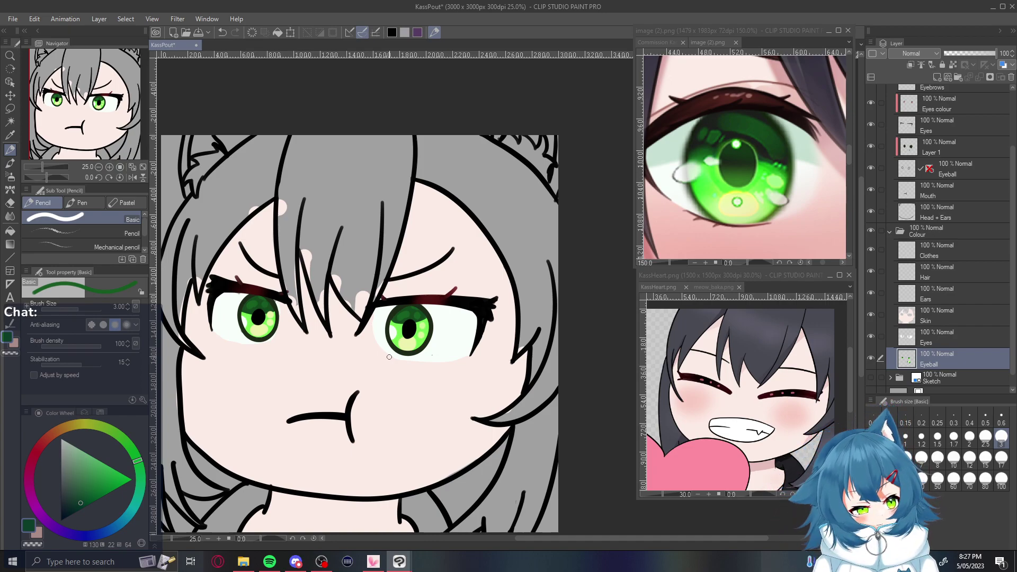
Erase skin colour around the left-hand eye's inner and lower edge on the Skin layer with the Hard eraser, size 5
click(948, 316)
scroll(286, 297, up, 4)
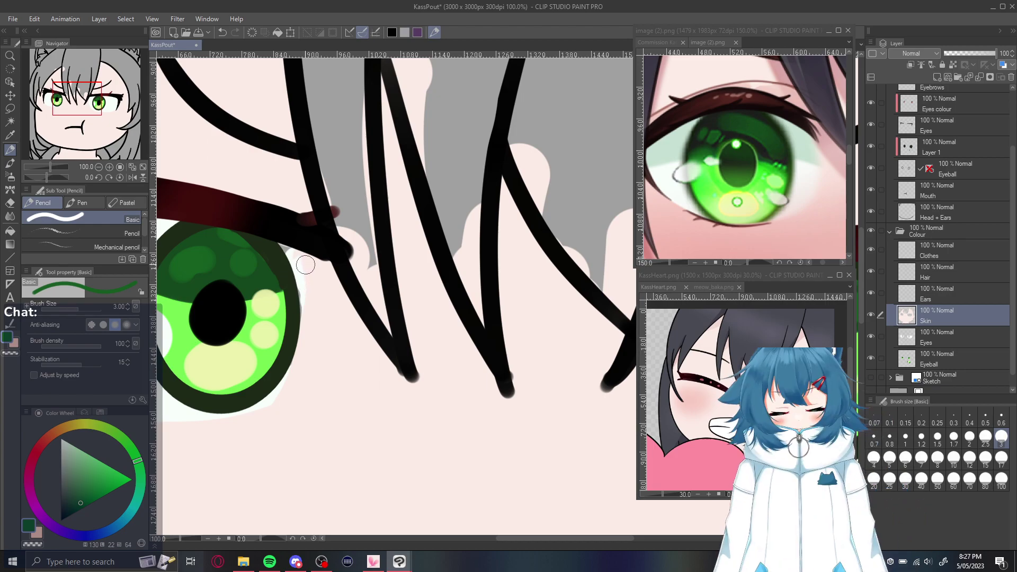
key(p)
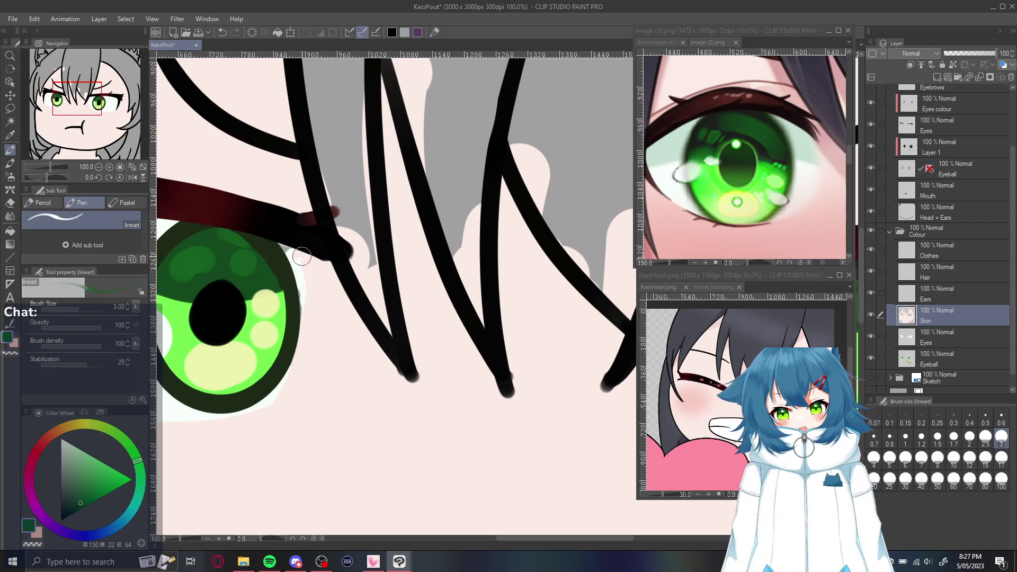
key(e)
mouse_move(300, 252)
mouse_down()
mouse_move(315, 297)
mouse_move(310, 360)
mouse_move(249, 428)
mouse_move(169, 419)
mouse_up()
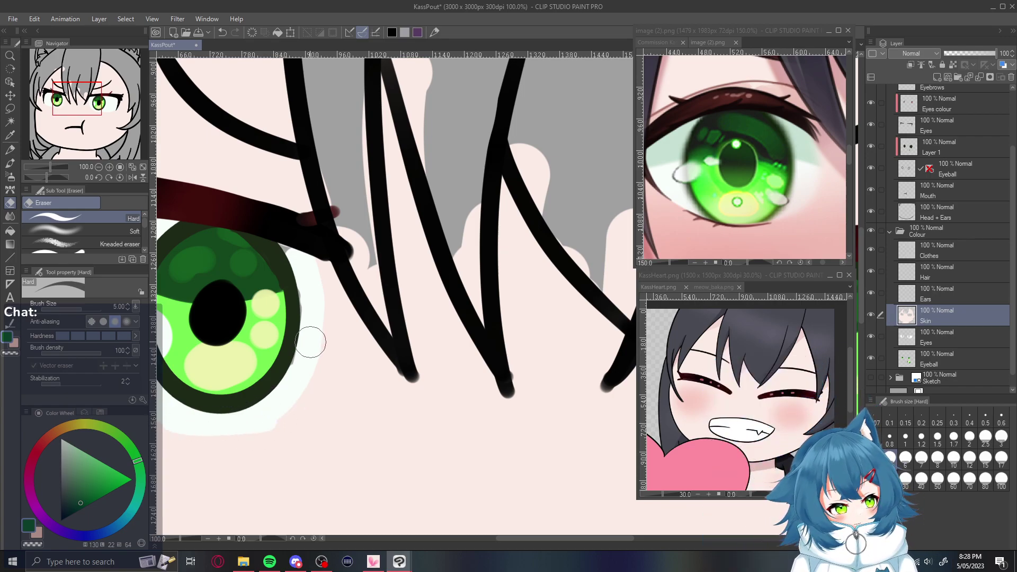
drag(233, 424, 169, 438)
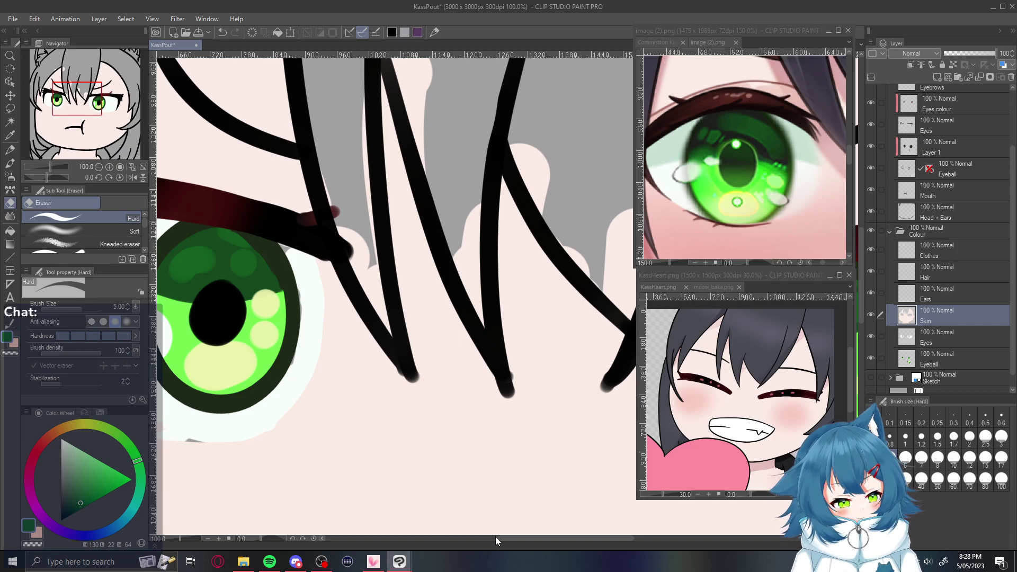
Smooth the left-hand eye's lower edge with sampled skin colour on the Skin layer
drag(510, 538, 456, 539)
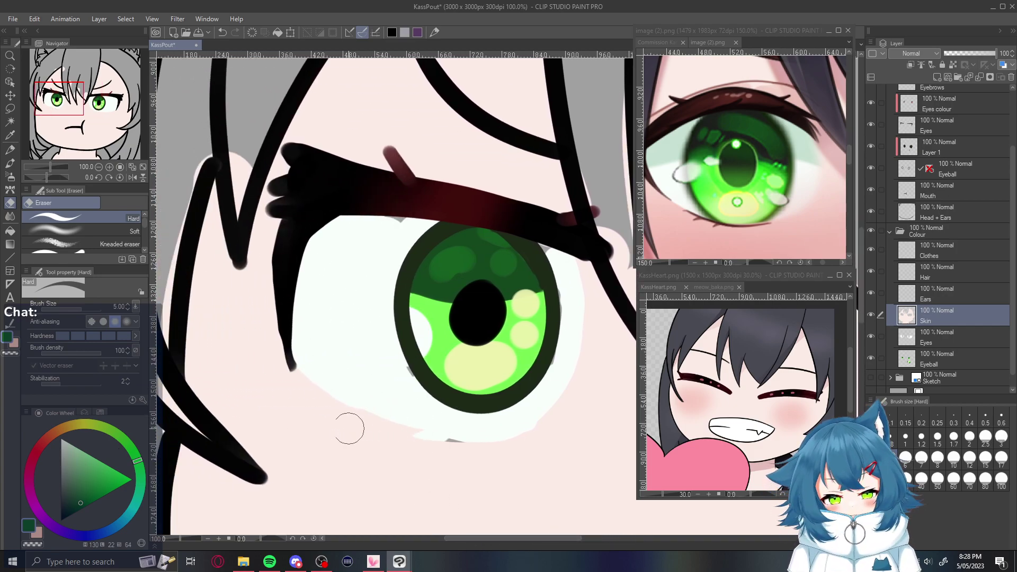
key(p)
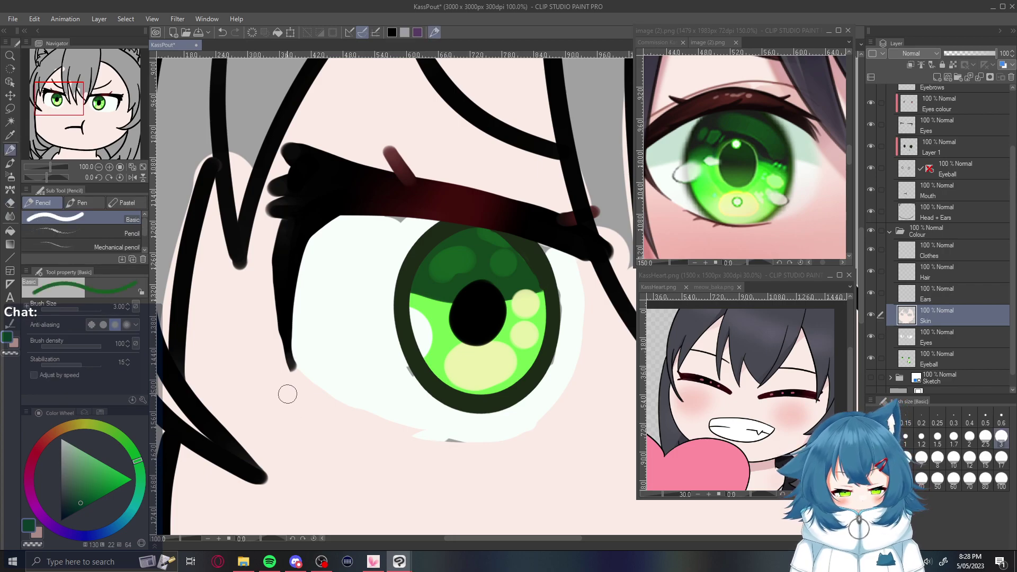
alt+click(297, 428)
mouse_move(317, 398)
mouse_down()
mouse_move(482, 447)
mouse_move(563, 431)
mouse_move(498, 443)
mouse_up()
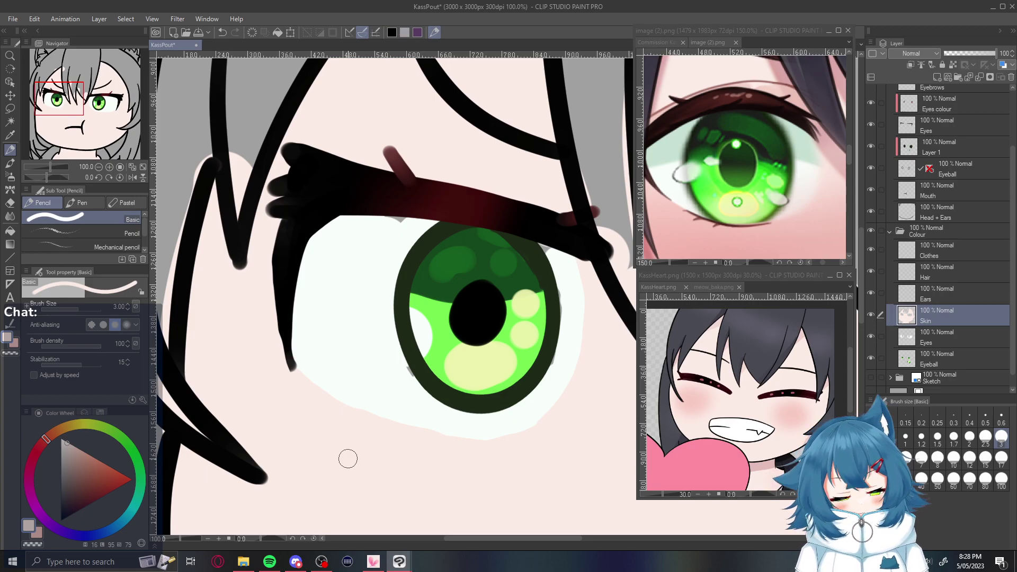
Fill the grey gaps beneath the left-hand eye's upper lid with sampled eye white on the Eyes colour layer
click(937, 337)
alt+click(341, 298)
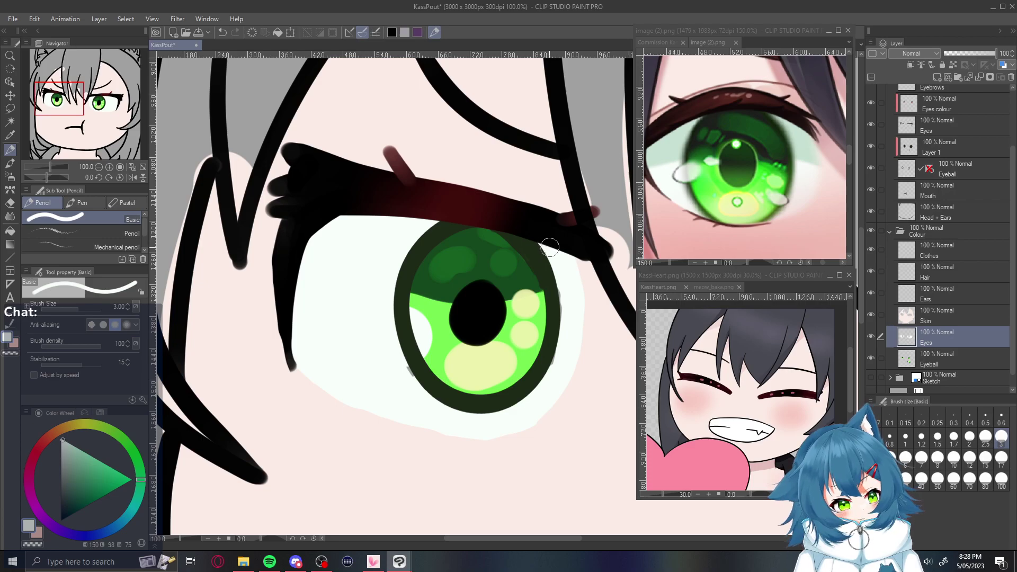
scroll(550, 259, down, 4)
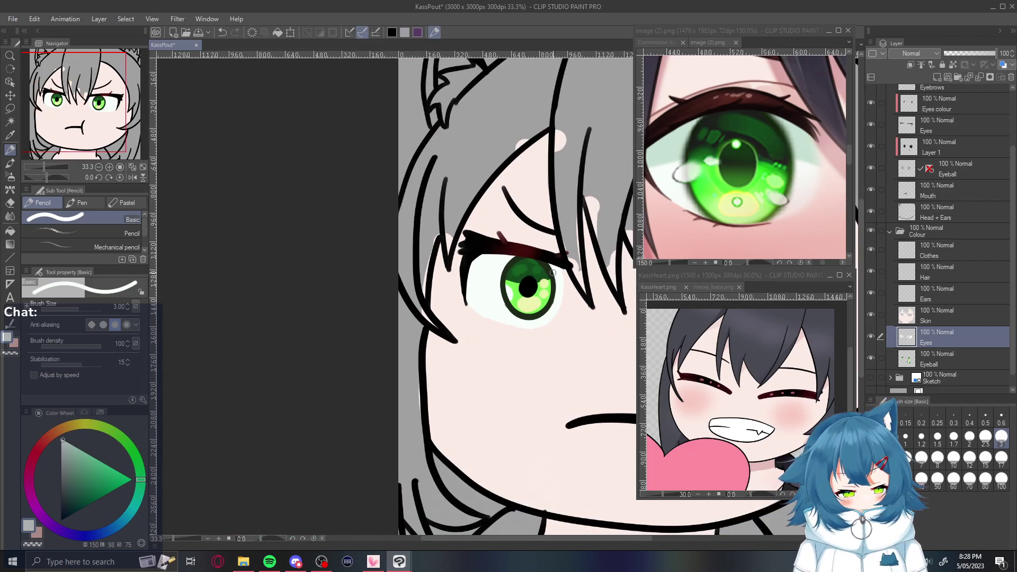
drag(580, 537, 617, 538)
scroll(635, 544, down, 5)
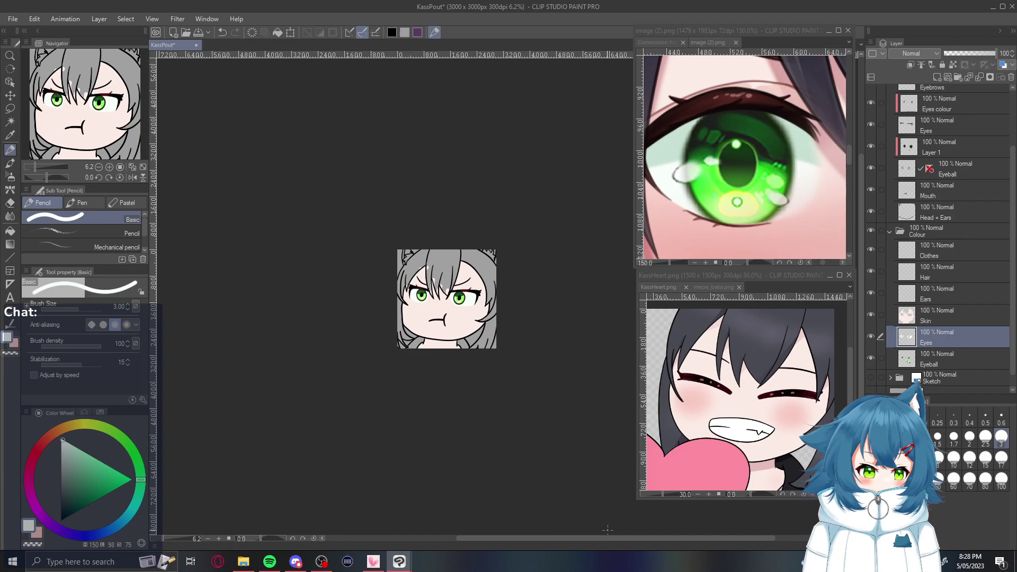
scroll(608, 529, down, 1)
scroll(607, 529, up, 6)
scroll(607, 529, down, 3)
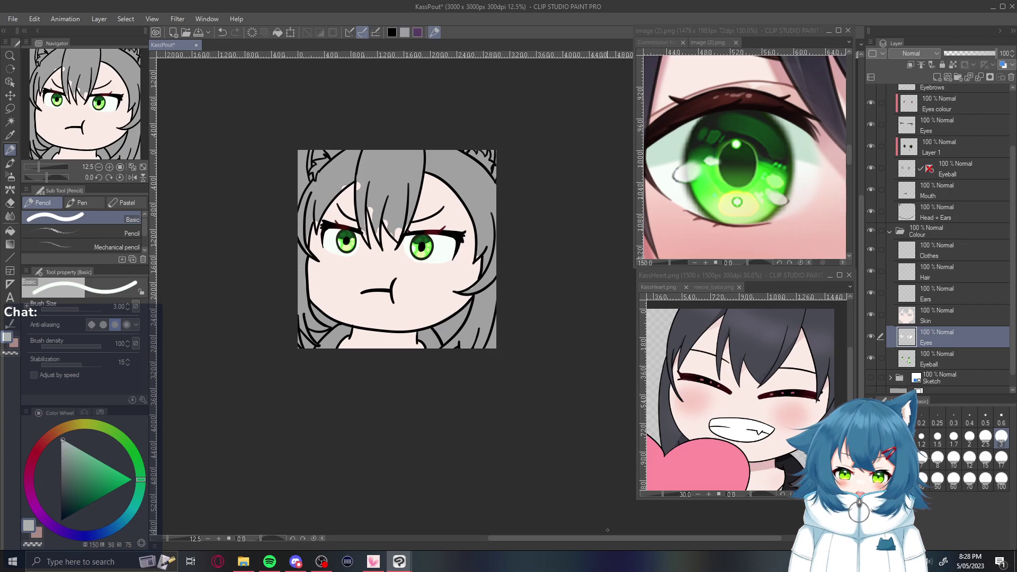
click(945, 233)
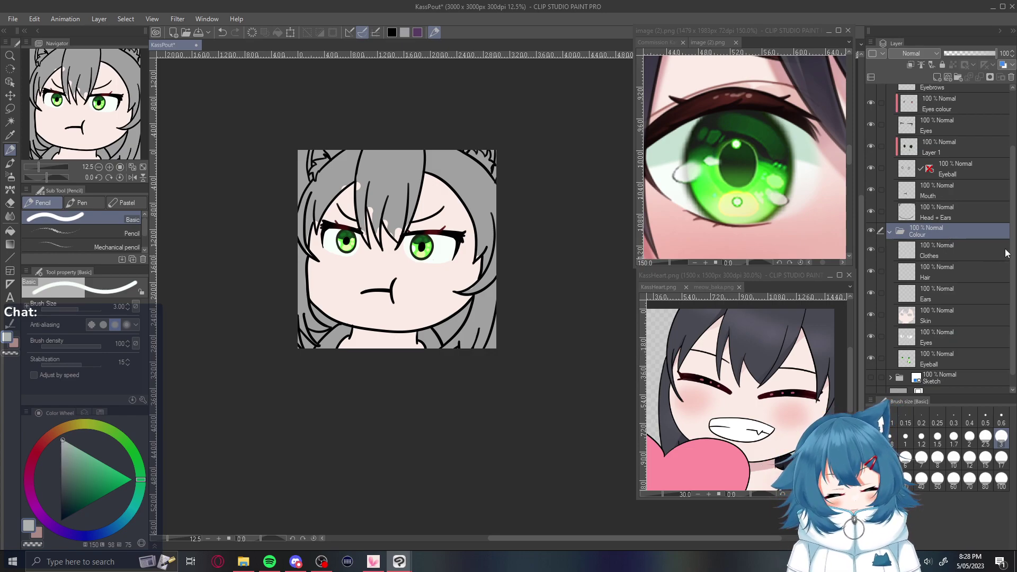
scroll(1014, 259, up, 3)
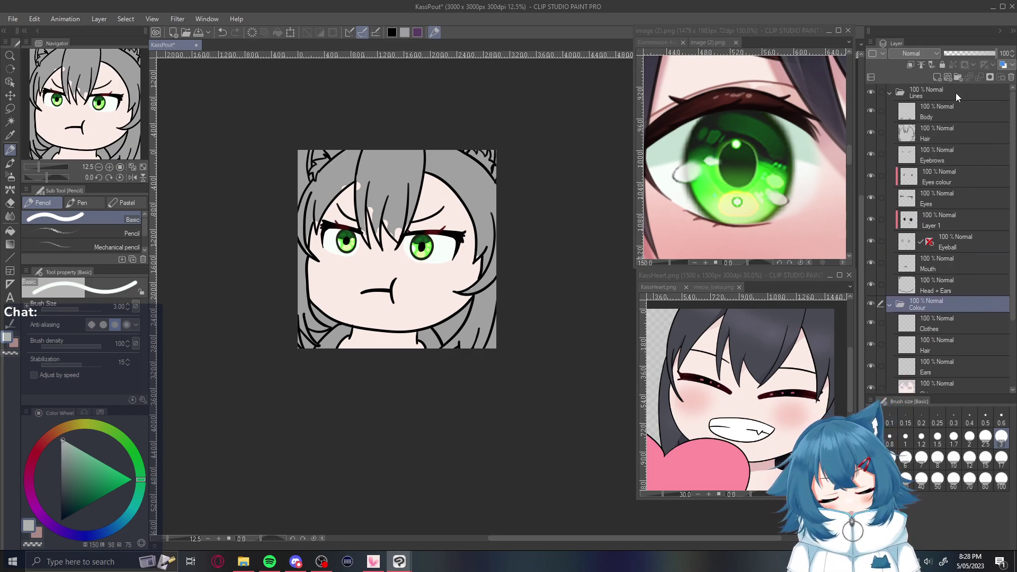
click(290, 32)
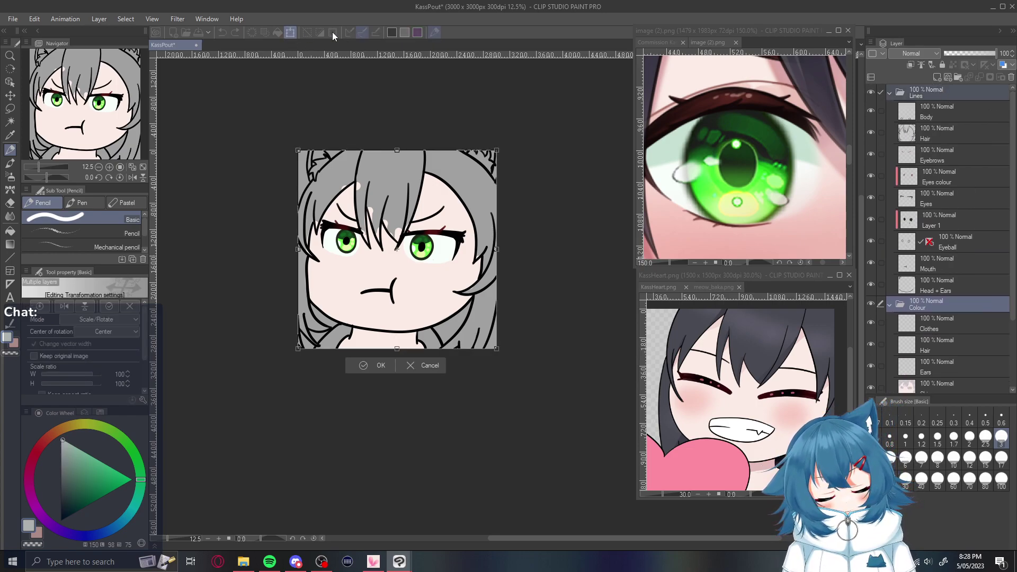
drag(396, 150, 397, 140)
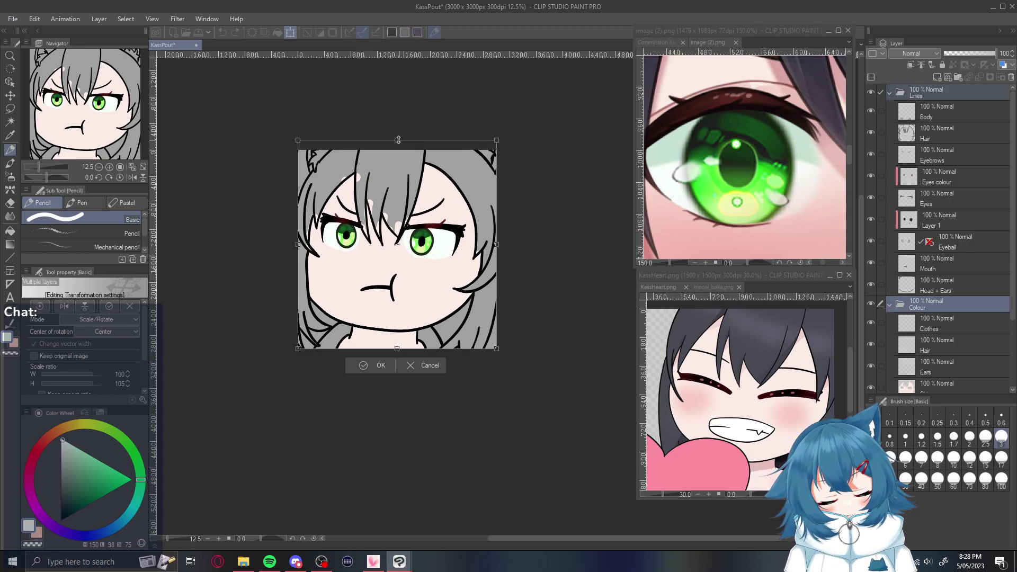
drag(482, 325, 476, 327)
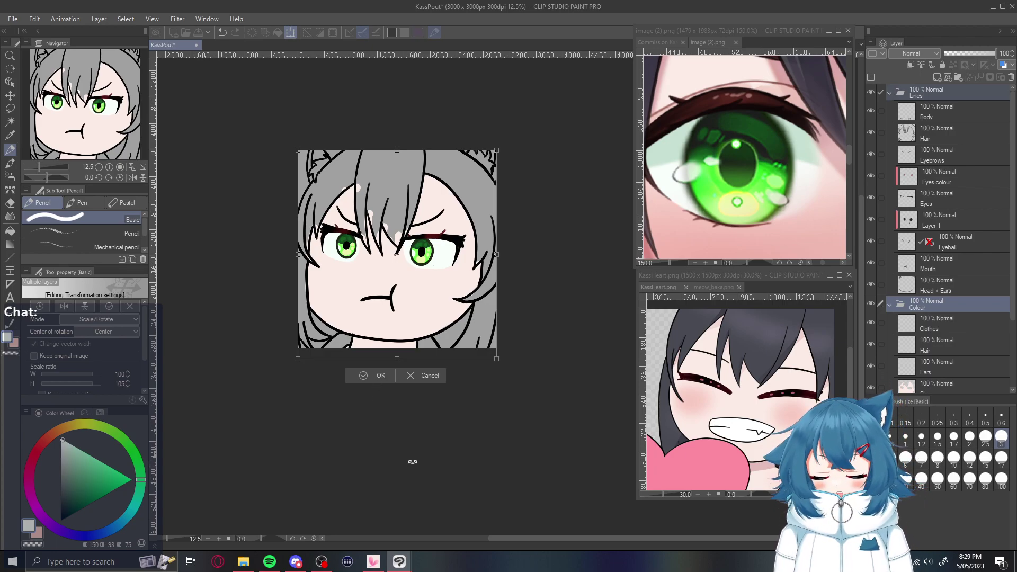
key(Up)
key(Up)
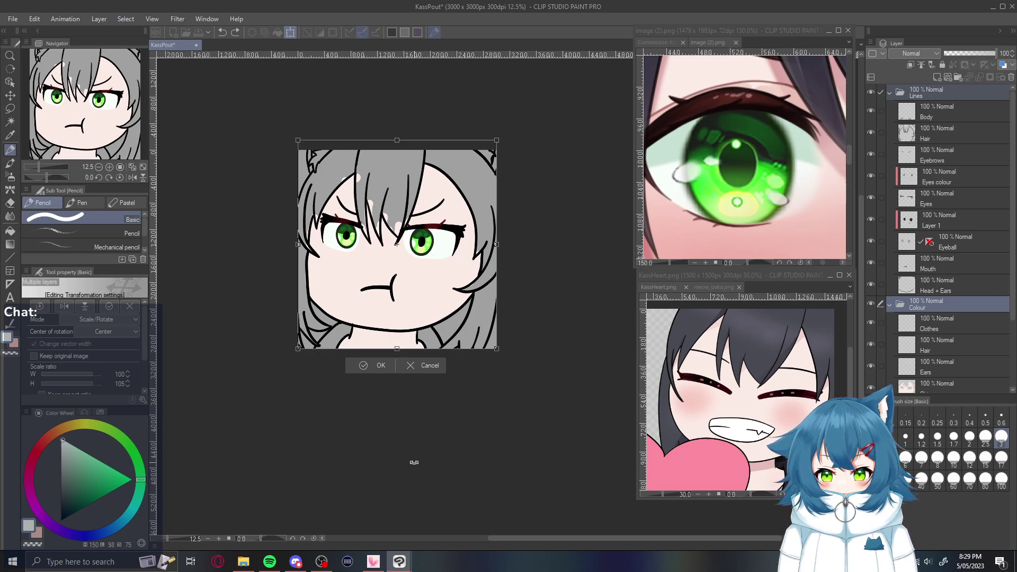
key(ctrl+z)
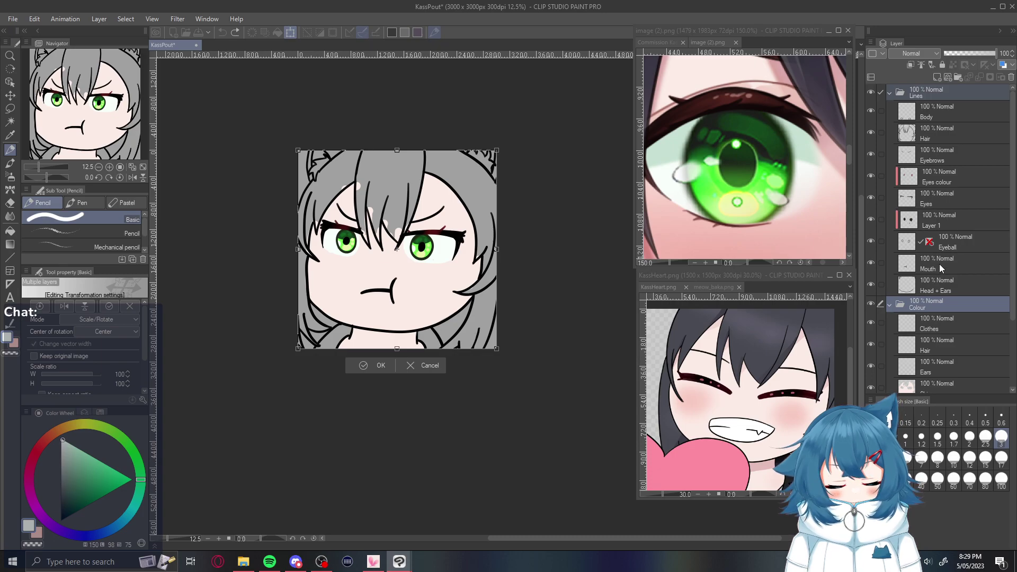
click(964, 239)
click(506, 210)
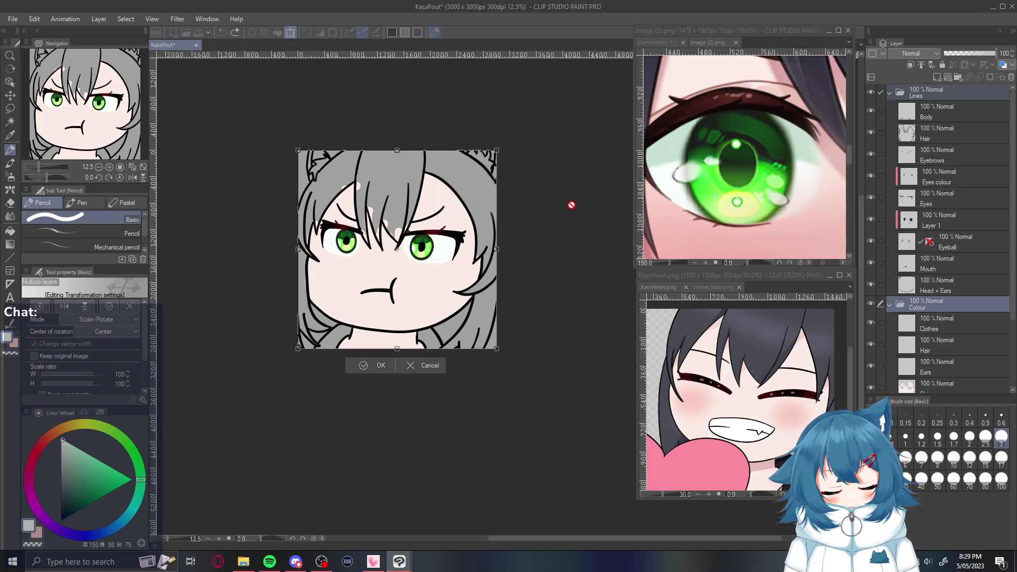
Scale both eyeballs together to 91% width, using the Eyeball line layer, Layer 1 and the Eyeball colour layer, and apply
click(969, 238)
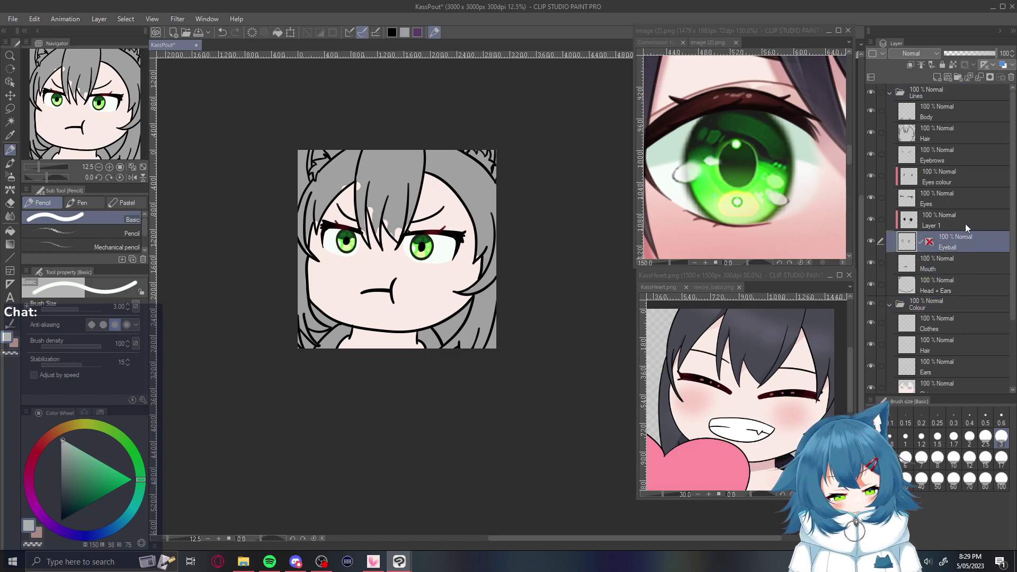
ctrl+click(963, 218)
drag(1012, 281, 981, 335)
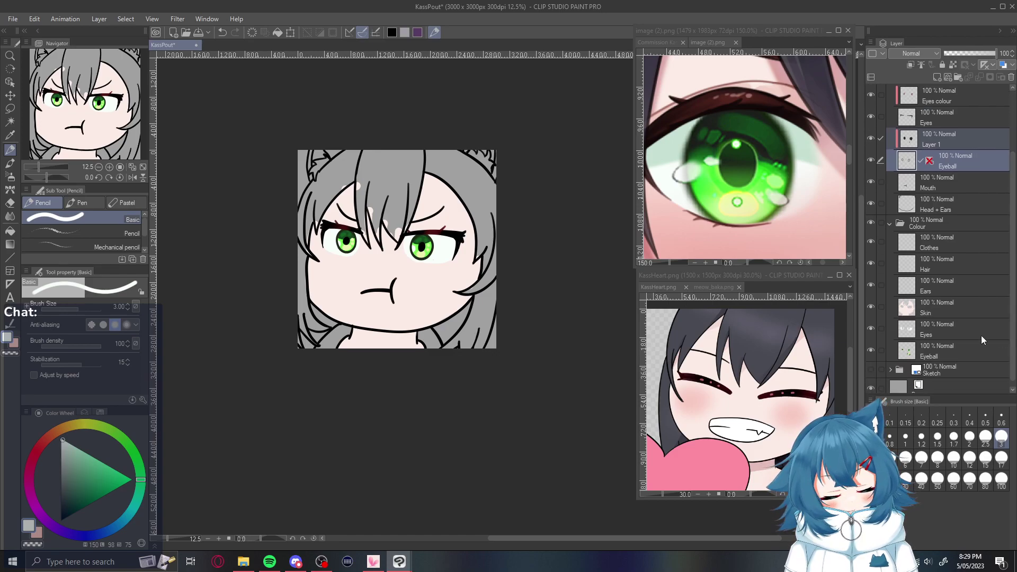
ctrl+click(947, 346)
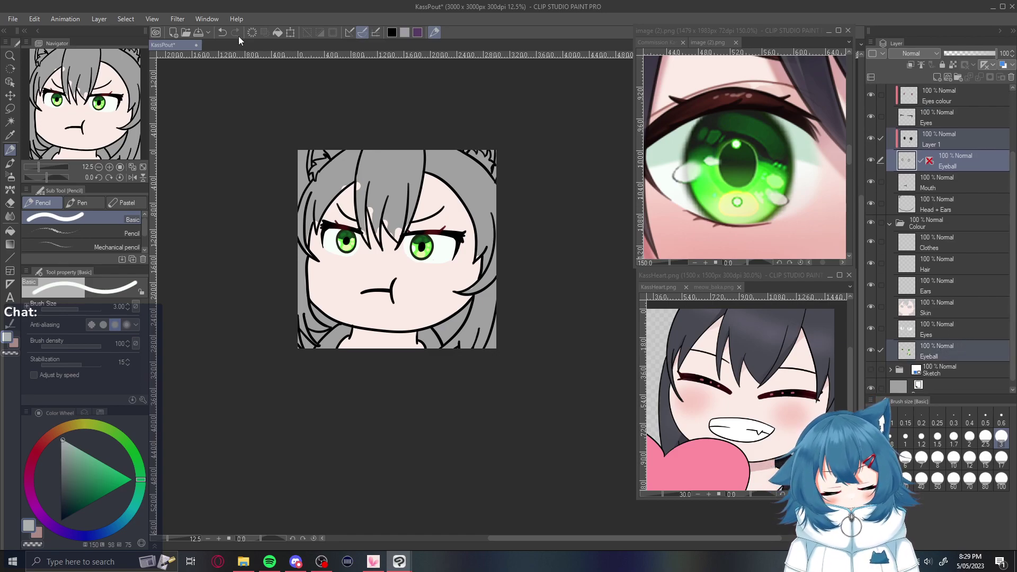
click(290, 33)
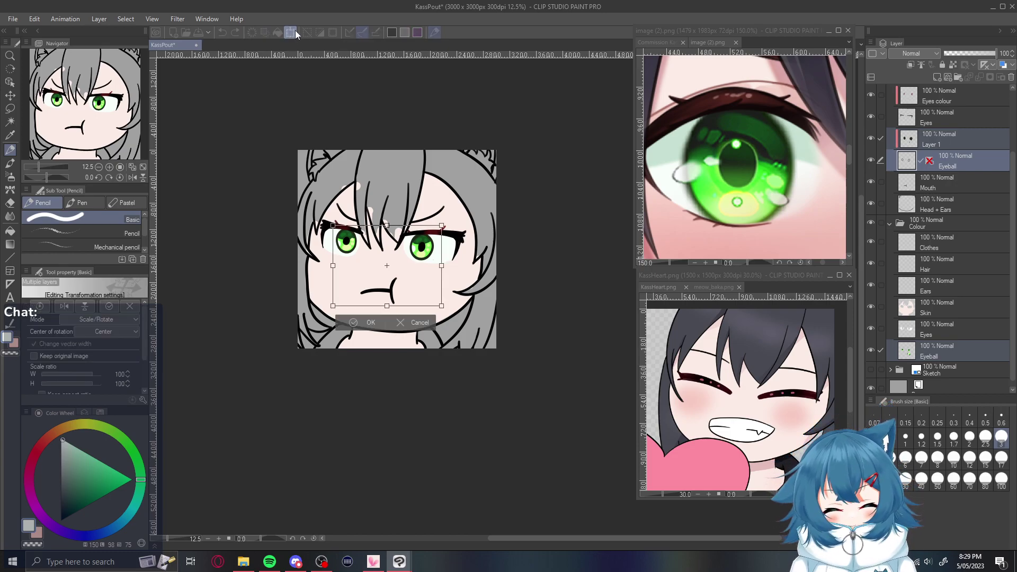
drag(441, 265, 428, 287)
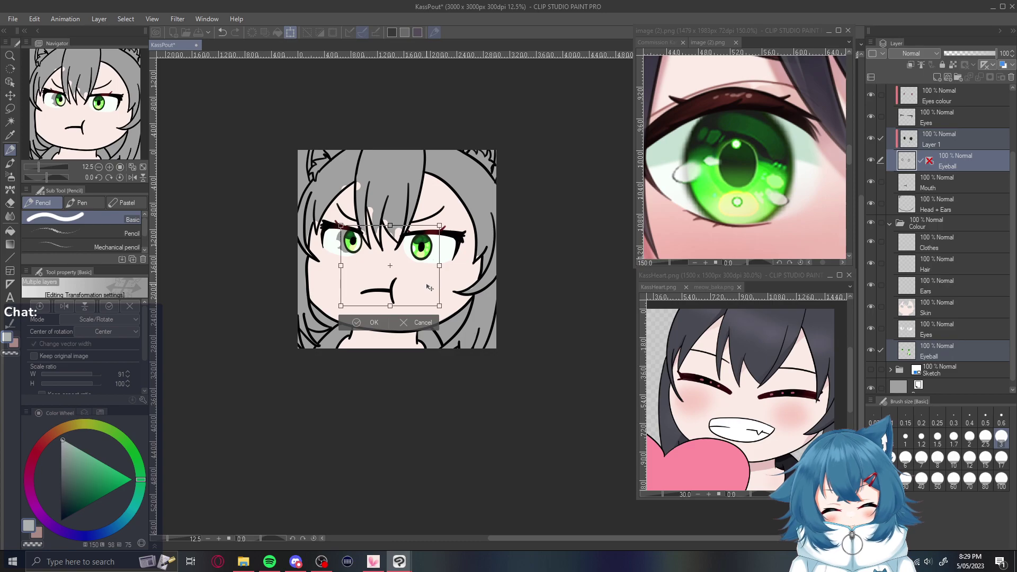
click(373, 322)
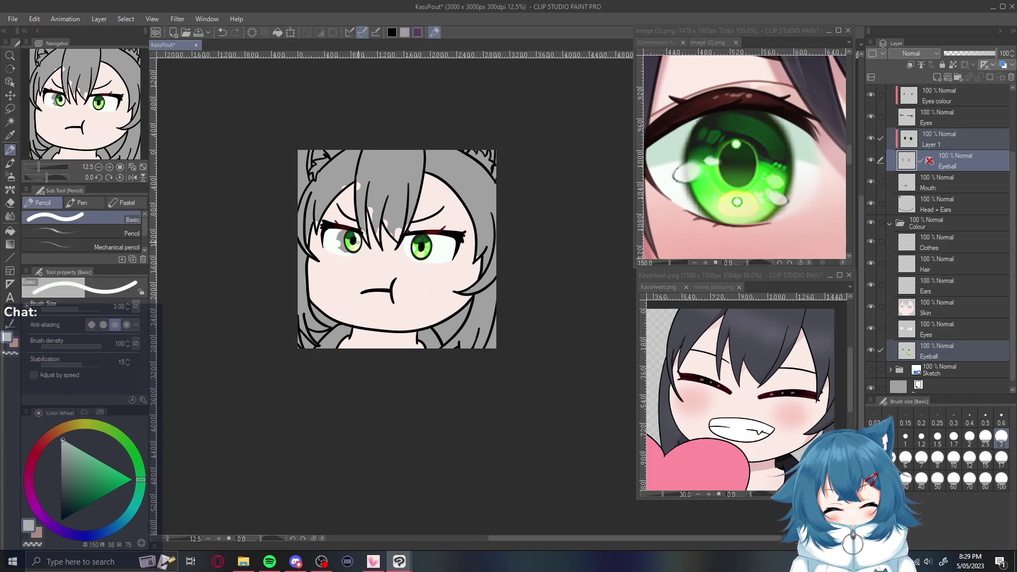
Lasso the left-hand eyeball, shift it toward the eye's outer edge, rotate it slightly clockwise, apply and deselect
scroll(359, 244, up, 5)
key(m)
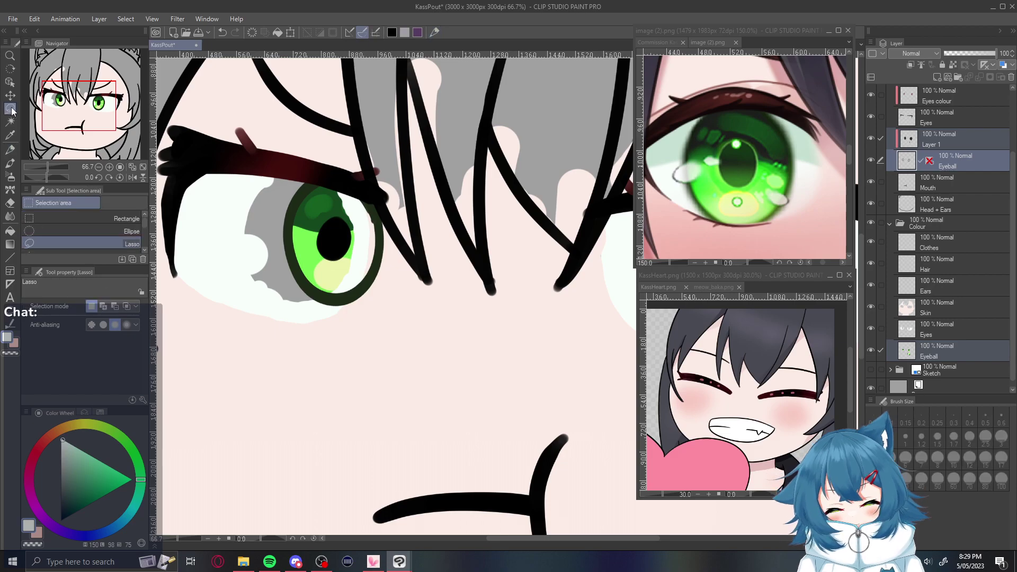
mouse_move(407, 219)
mouse_down()
mouse_move(281, 146)
mouse_move(451, 212)
mouse_move(447, 228)
mouse_up()
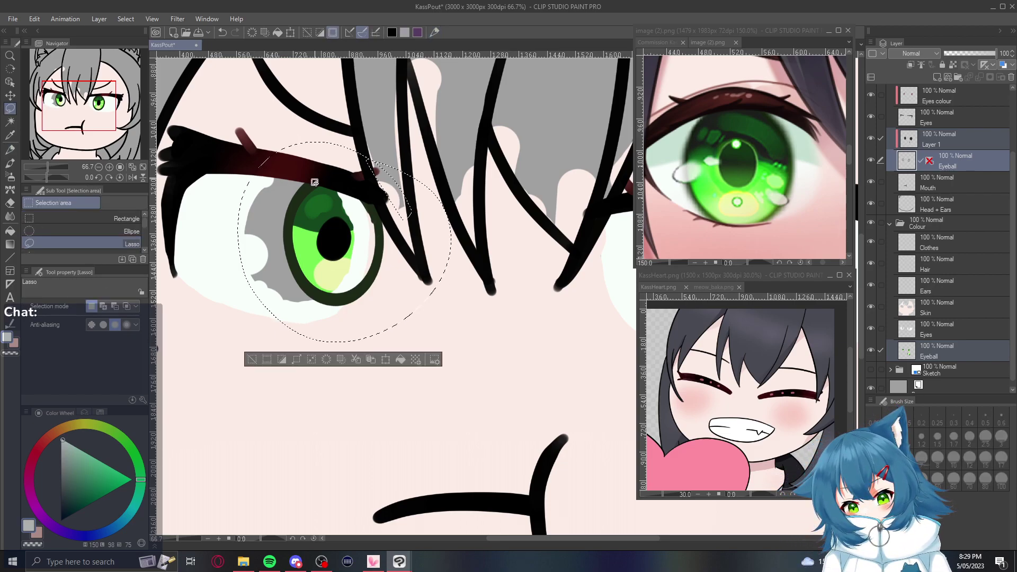
click(386, 360)
drag(379, 298, 344, 304)
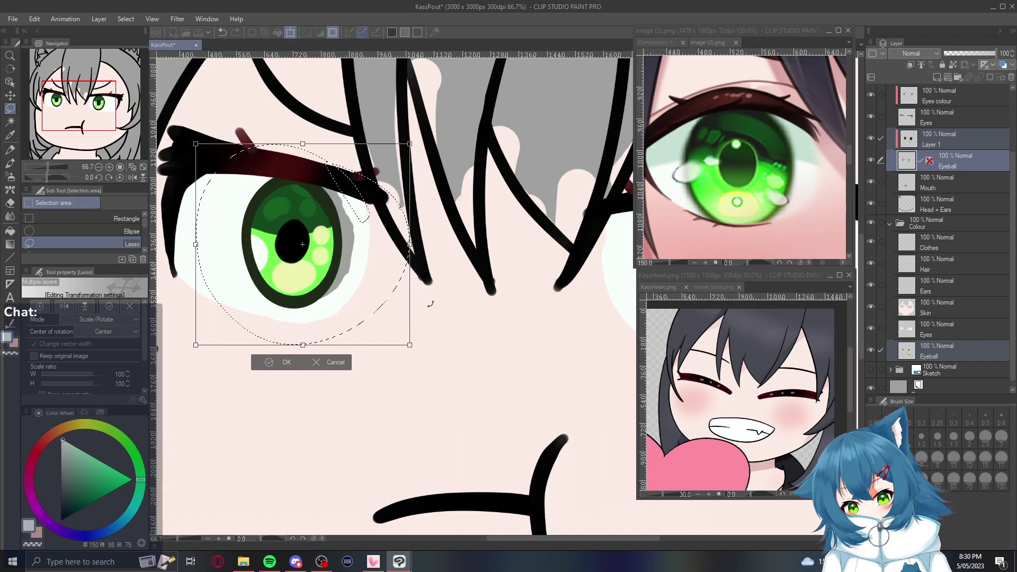
drag(436, 307, 430, 320)
drag(373, 340, 375, 339)
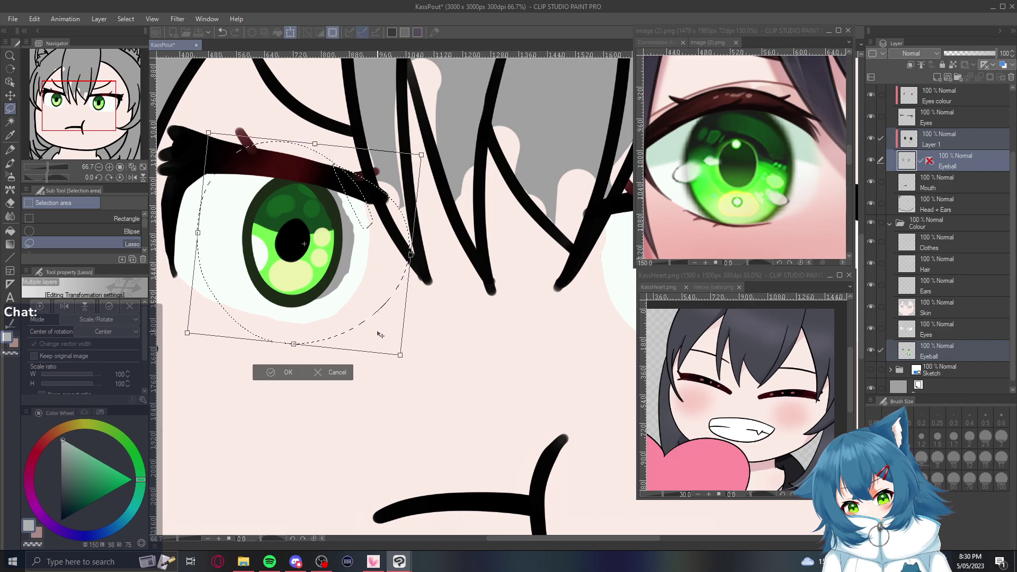
click(286, 372)
click(242, 415)
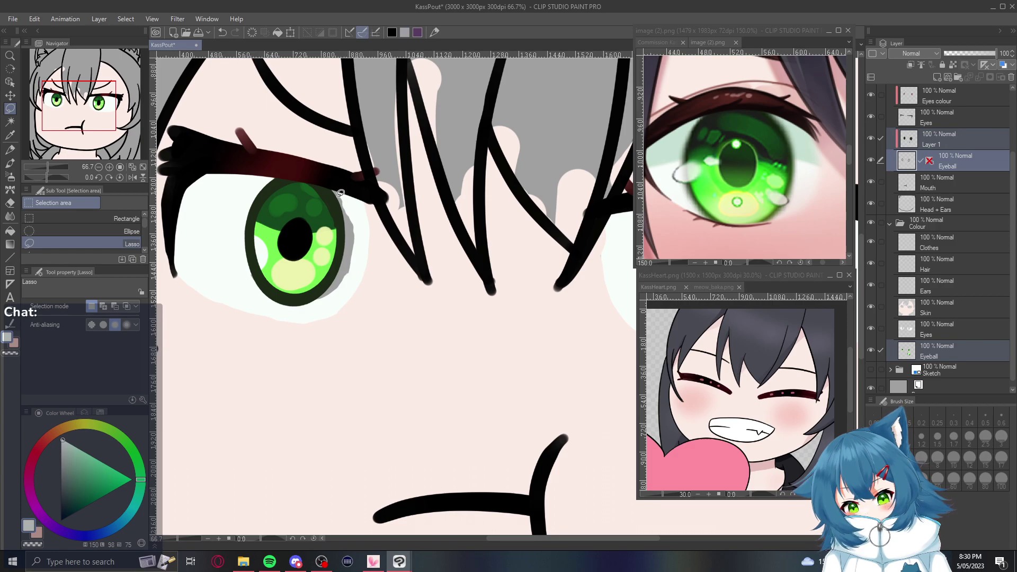
Fill the grey gaps along the outer edges of both eyeballs with eye white on the Eyes colour layer
key(p)
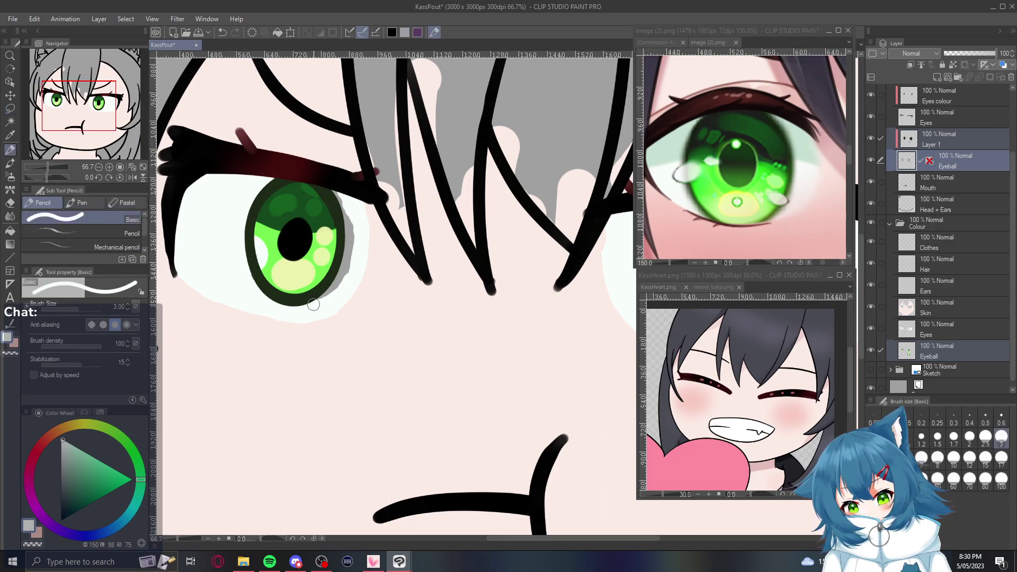
click(941, 331)
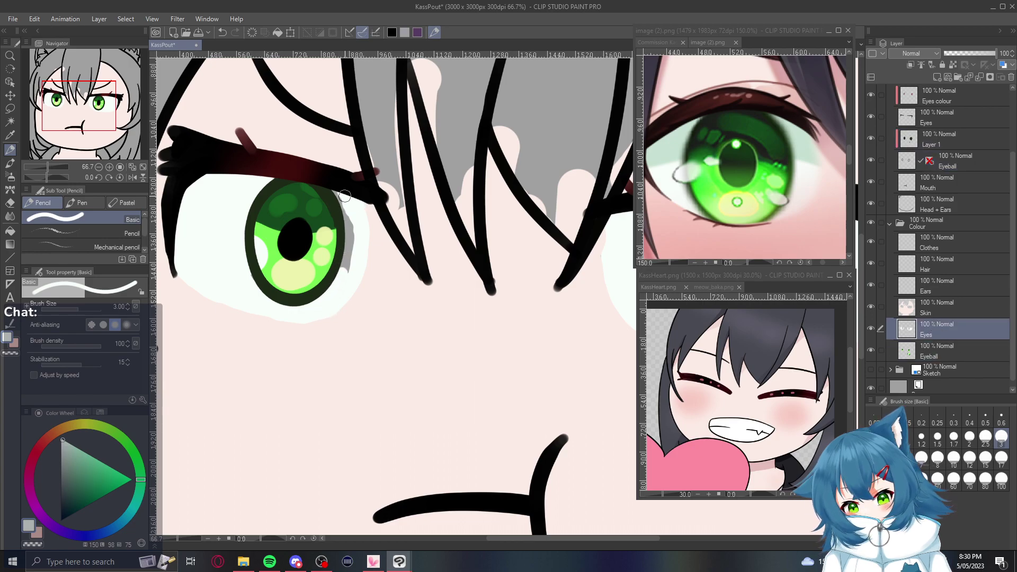
mouse_move(333, 187)
mouse_down()
mouse_move(347, 254)
mouse_move(340, 284)
mouse_up()
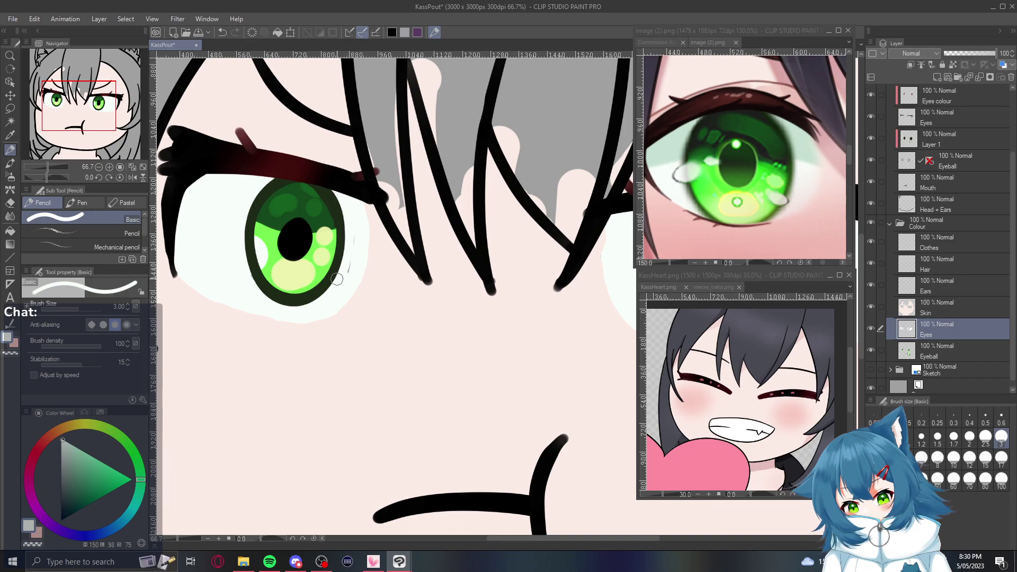
scroll(348, 233, down, 3)
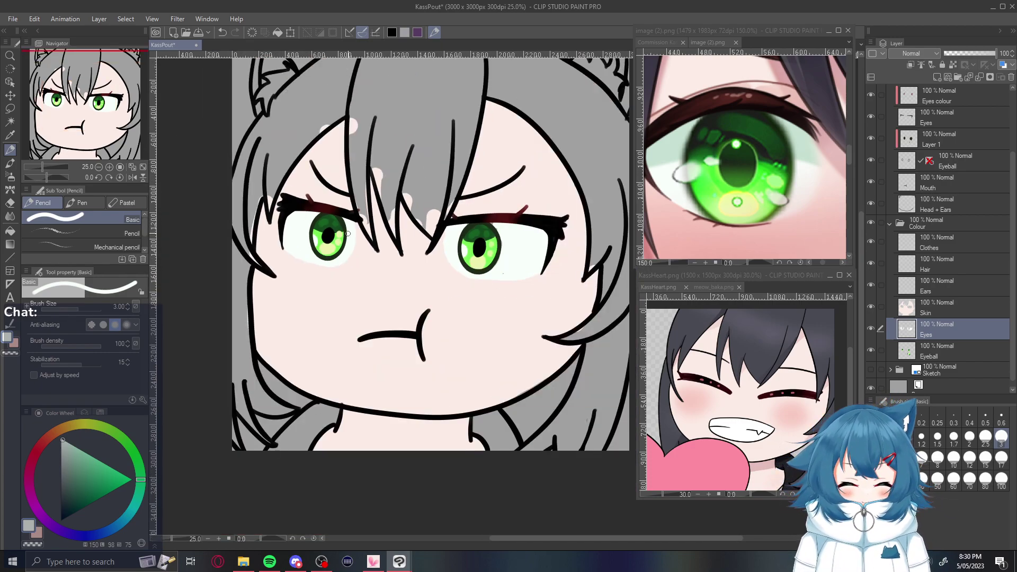
scroll(499, 255, up, 2)
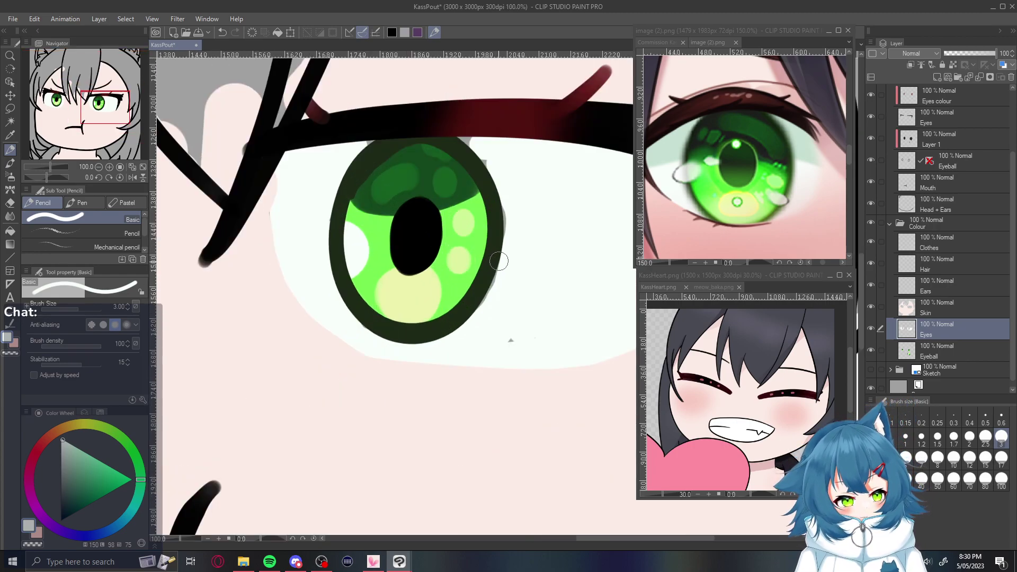
mouse_move(481, 154)
mouse_down()
mouse_move(505, 201)
mouse_move(498, 272)
mouse_move(460, 335)
mouse_move(506, 345)
mouse_move(411, 331)
mouse_up()
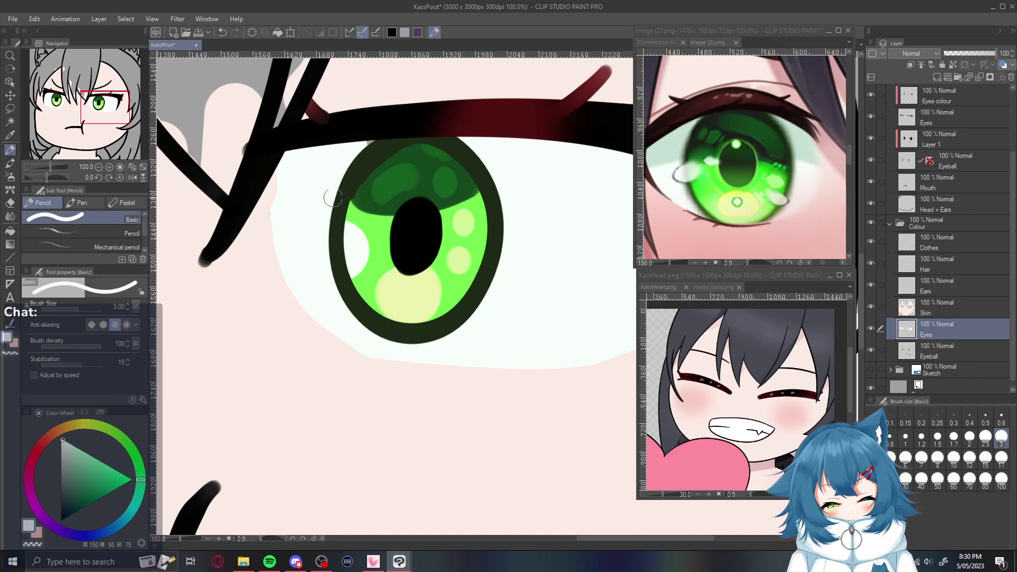
Make the Hair layer in the Colour folder active and sample the dark hair colour from the KassHeart.png reference
scroll(409, 127, down, 6)
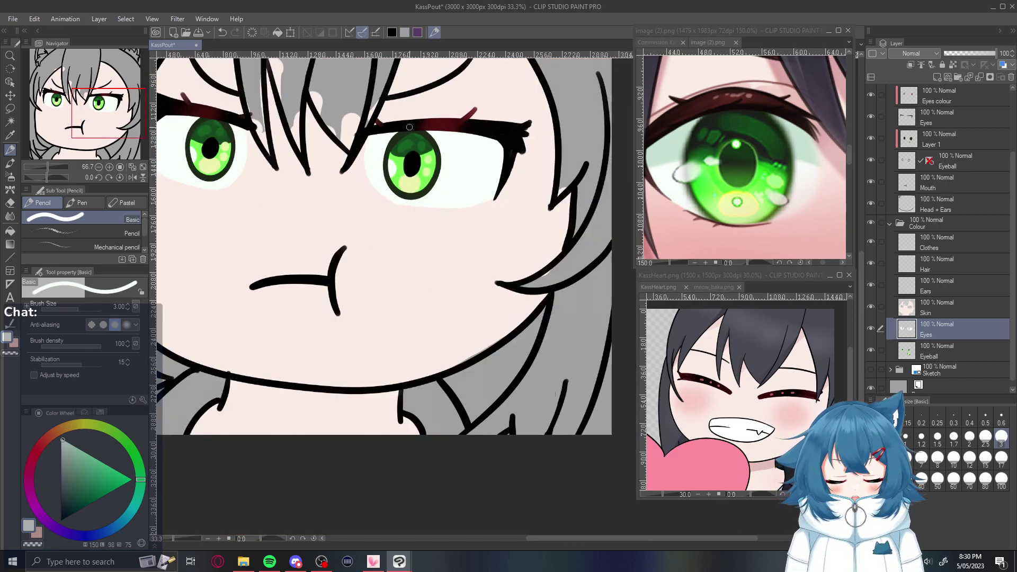
mouse_move(672, 538)
mouse_down()
mouse_move(652, 541)
mouse_move(665, 528)
mouse_up()
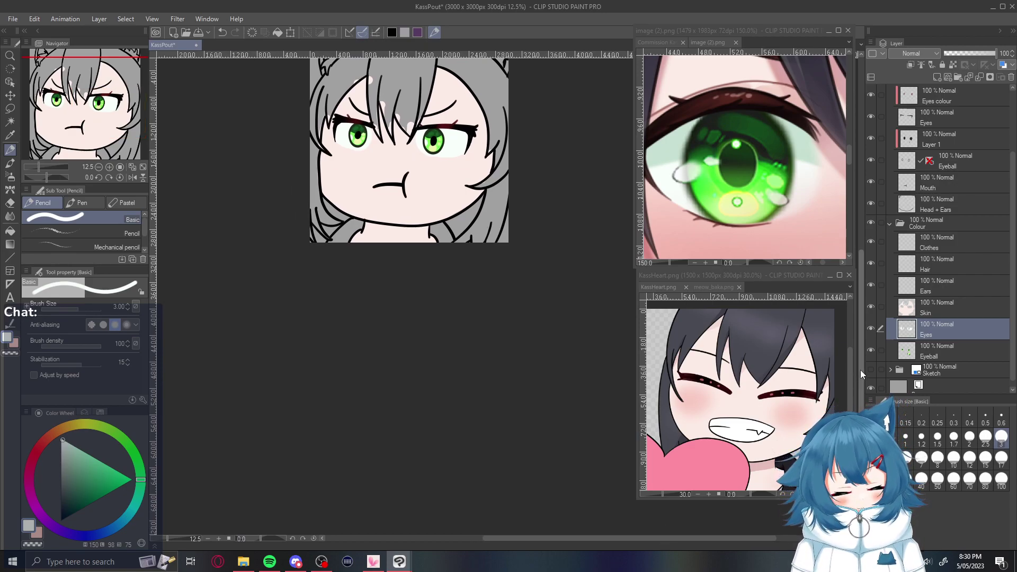
drag(862, 370, 949, 262)
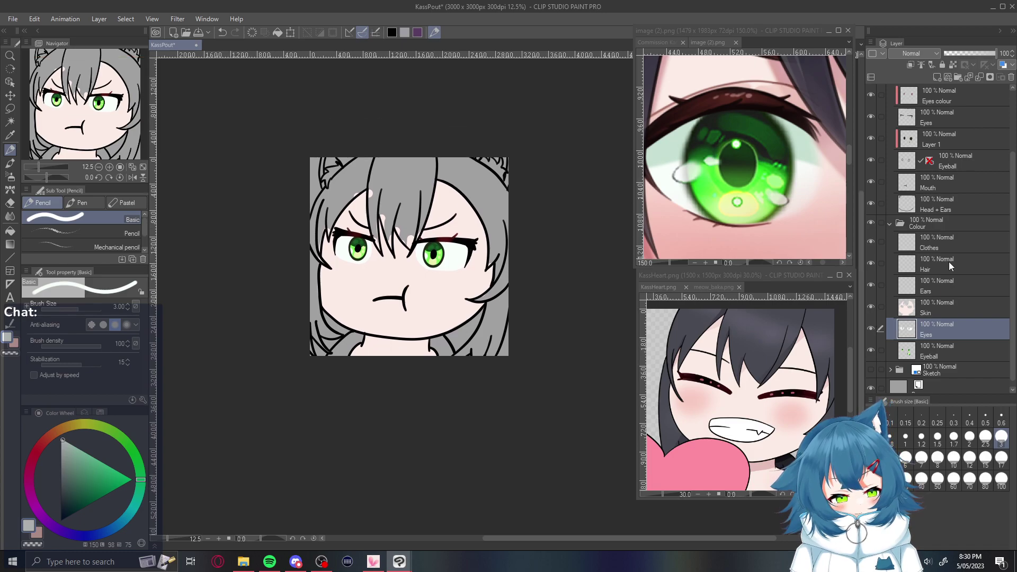
click(948, 262)
click(768, 339)
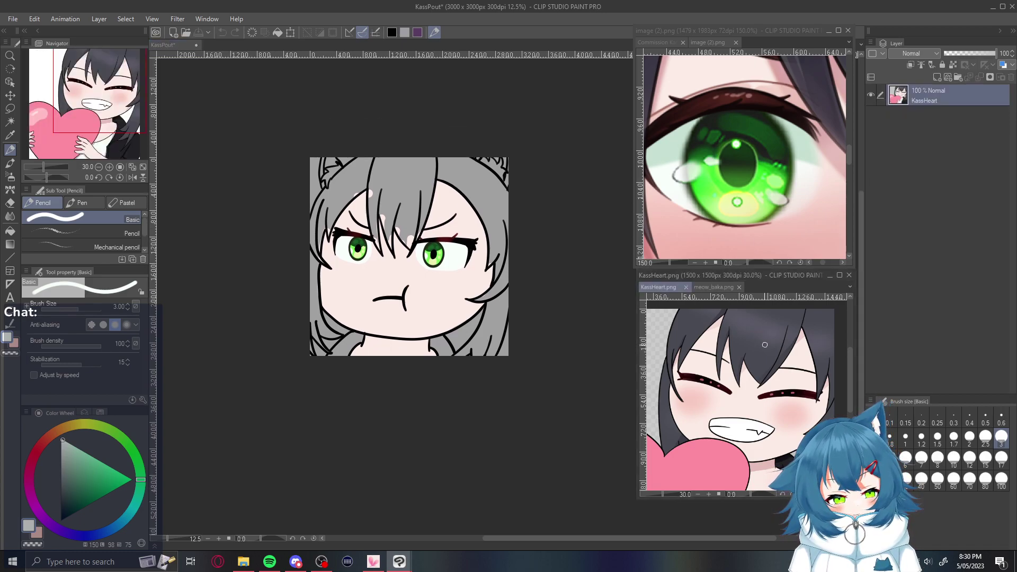
alt+click(764, 343)
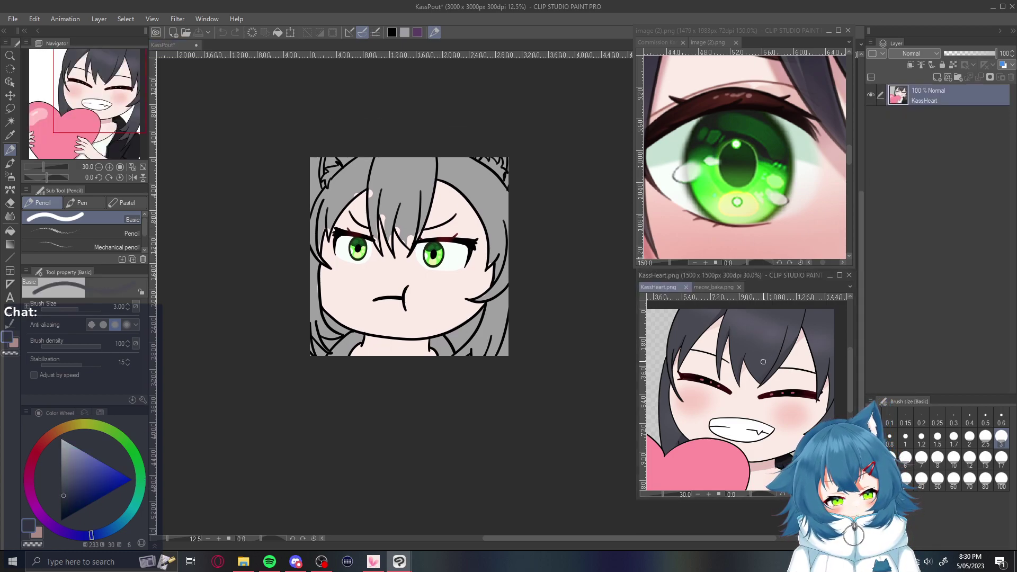
key(ctrl+plus)
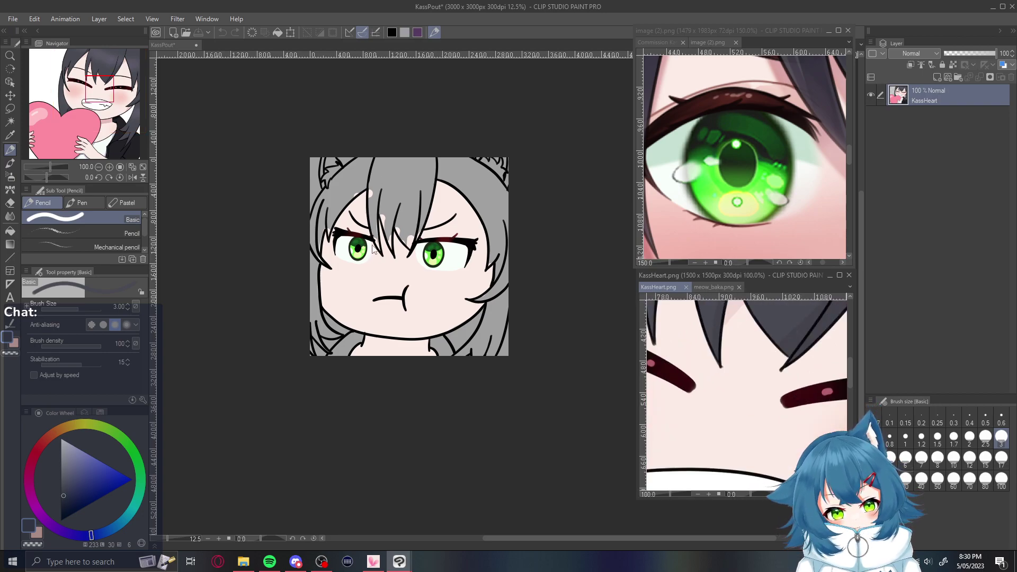
key(ctrl+minus)
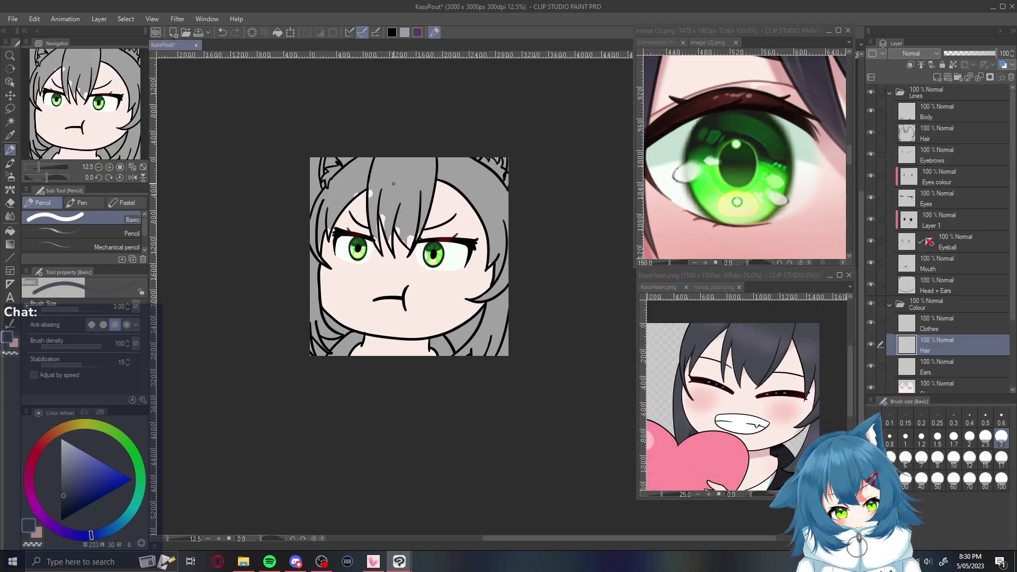
Paint the left-hand fringe strand in the dark hair colour, covering it from its tip up toward the crown
scroll(395, 207, up, 4)
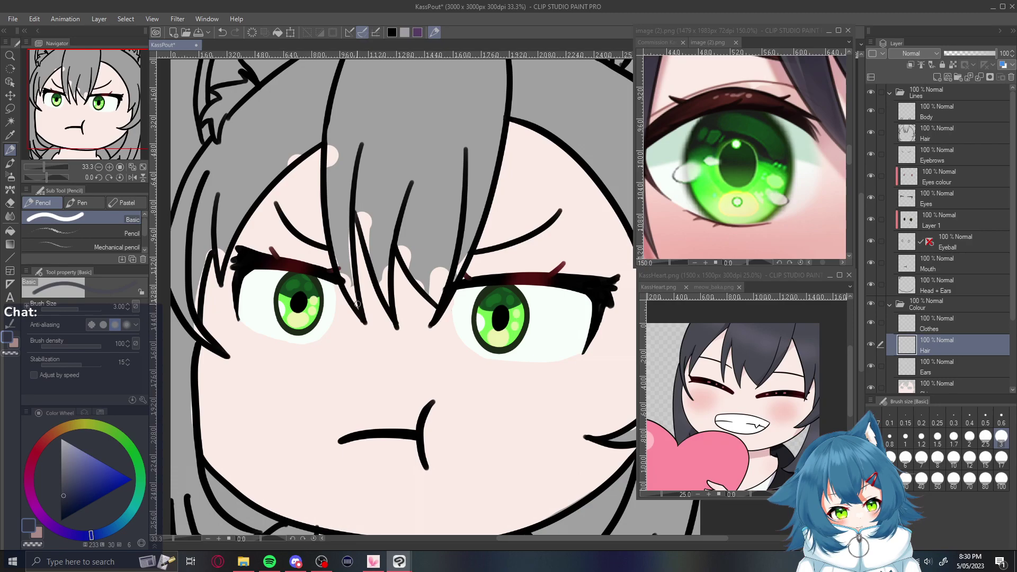
drag(350, 292, 339, 249)
drag(351, 296, 329, 177)
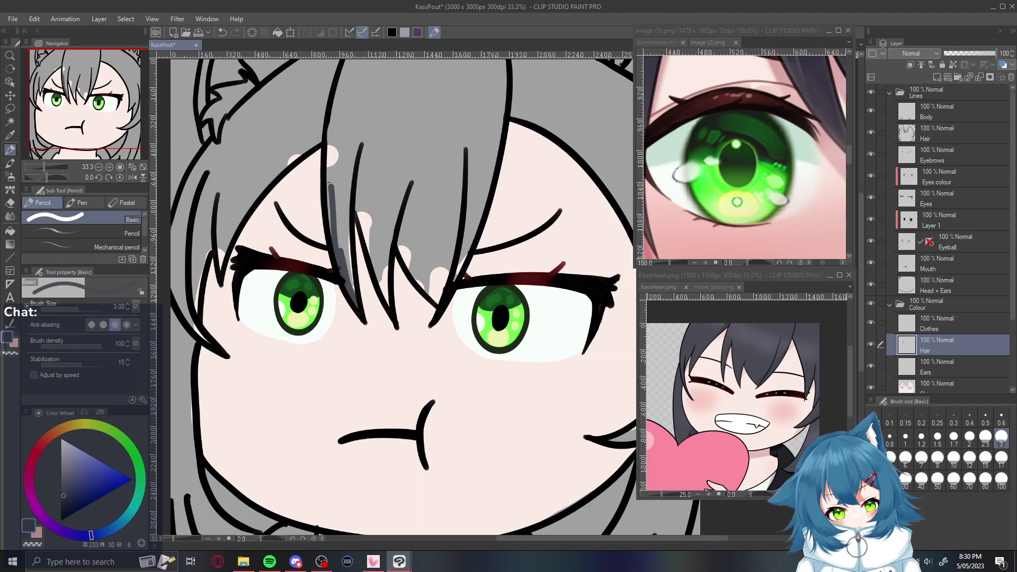
drag(339, 251, 328, 138)
drag(352, 299, 347, 173)
drag(346, 247, 356, 116)
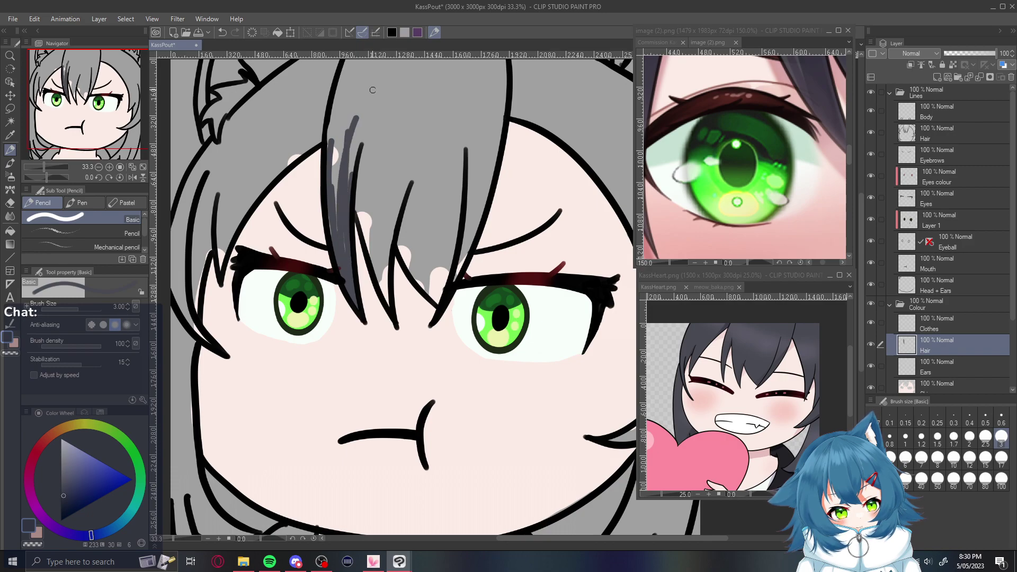
drag(340, 246, 349, 126)
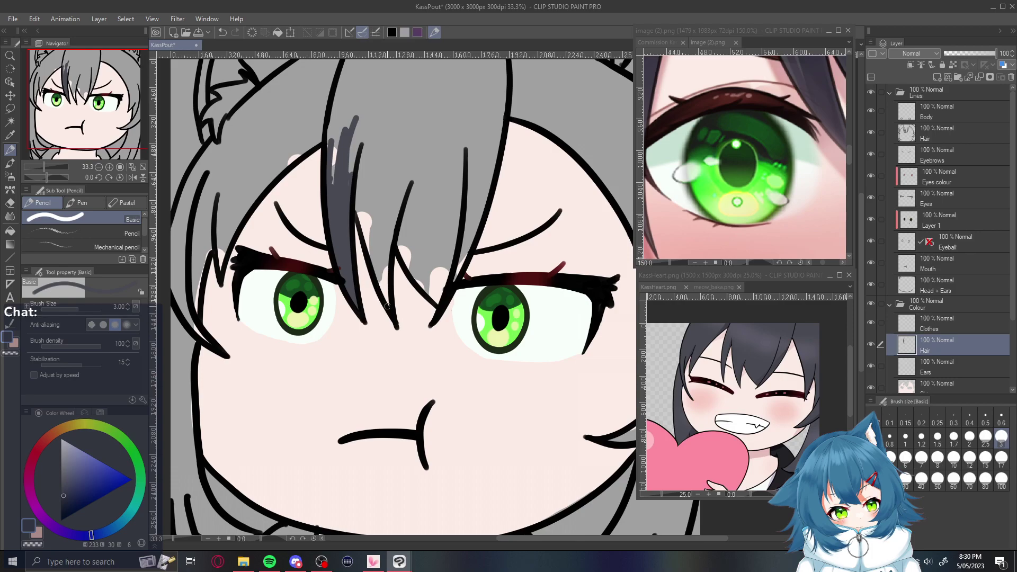
Paint the second fringe strand from the left in the dark hair colour, following both of its lines
drag(380, 290, 362, 198)
drag(388, 303, 405, 165)
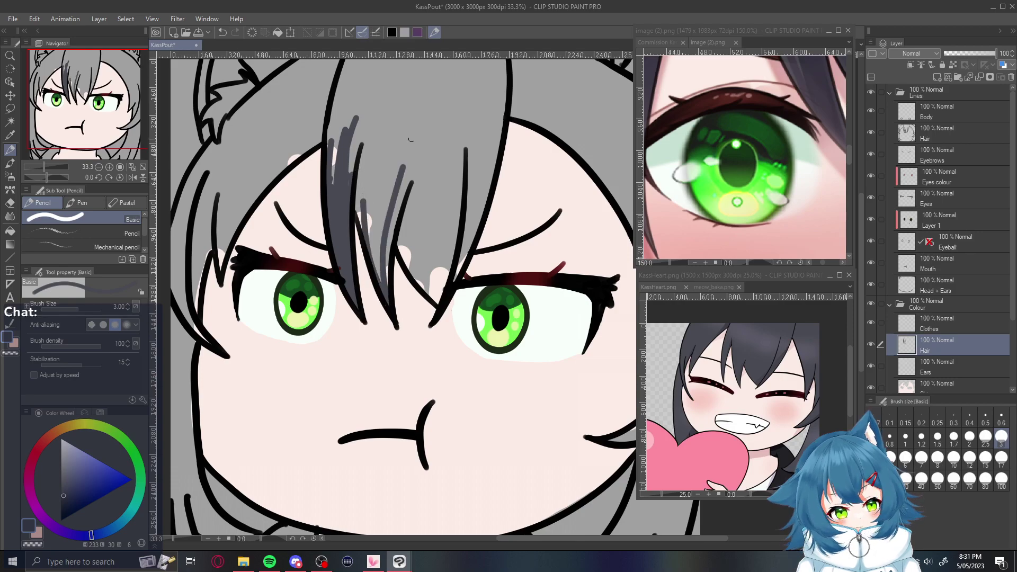
drag(392, 249, 415, 165)
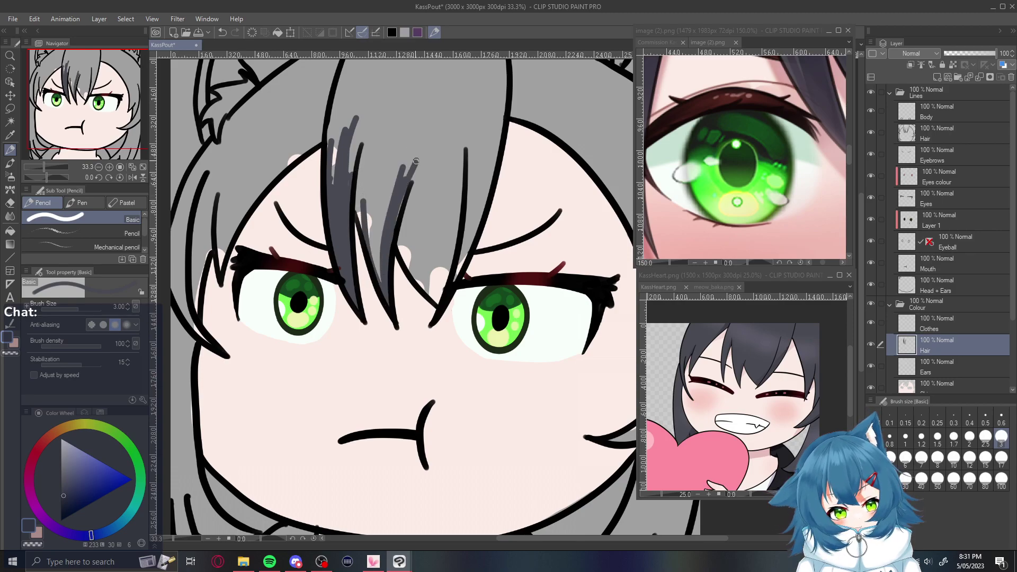
drag(377, 266, 353, 171)
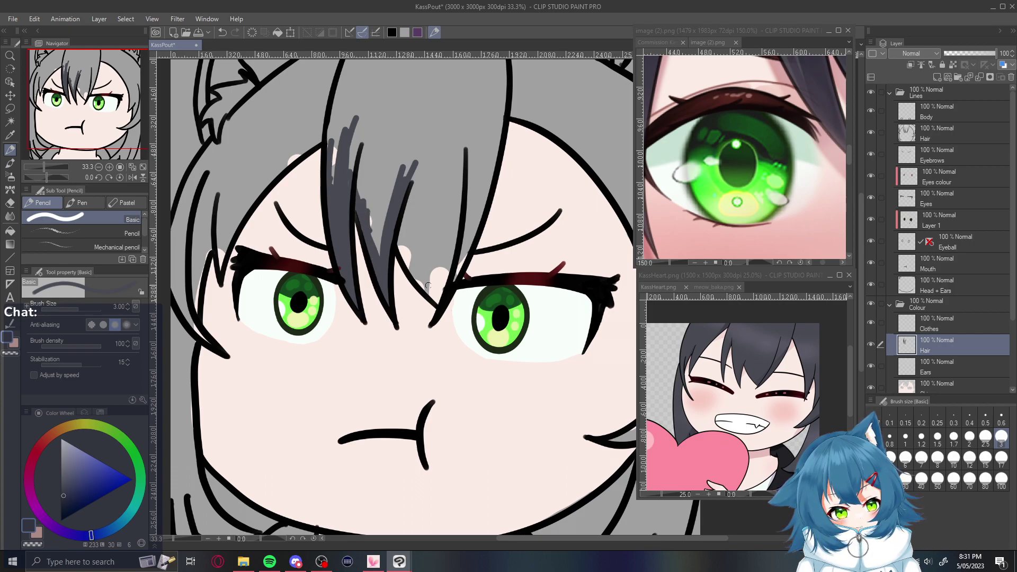
Edge the right-hand fringe strands in the dark hair colour, from their tips above the nose upward
mouse_move(438, 303)
mouse_down()
mouse_move(400, 247)
mouse_move(439, 296)
mouse_move(460, 226)
mouse_move(451, 142)
mouse_move(455, 207)
mouse_up()
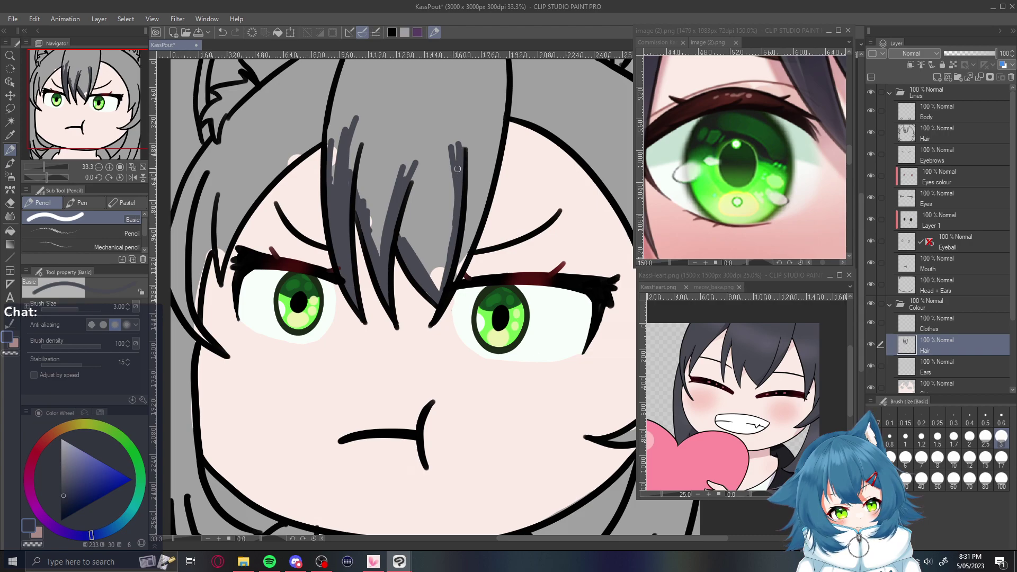
drag(457, 275, 481, 212)
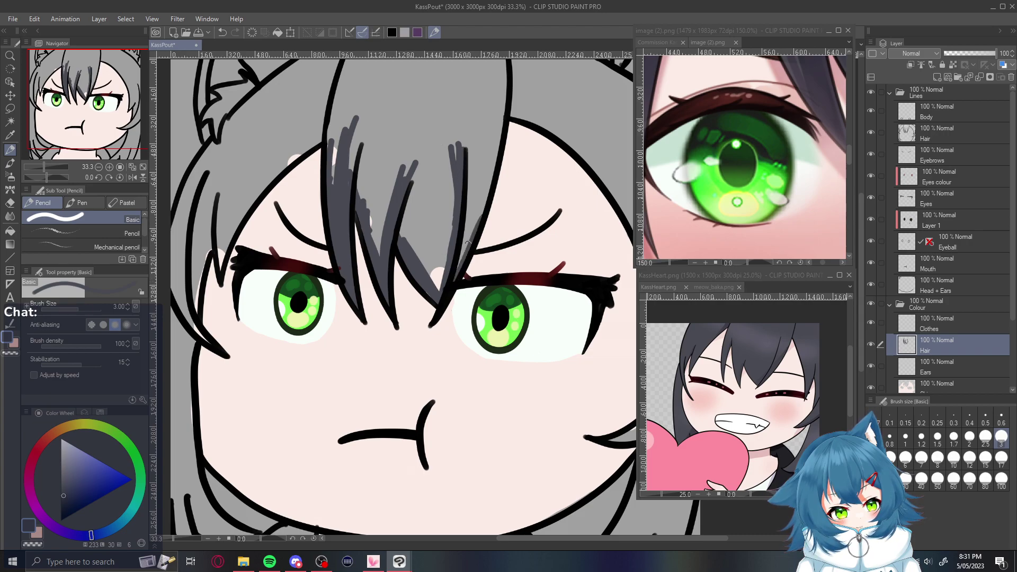
drag(456, 271, 479, 197)
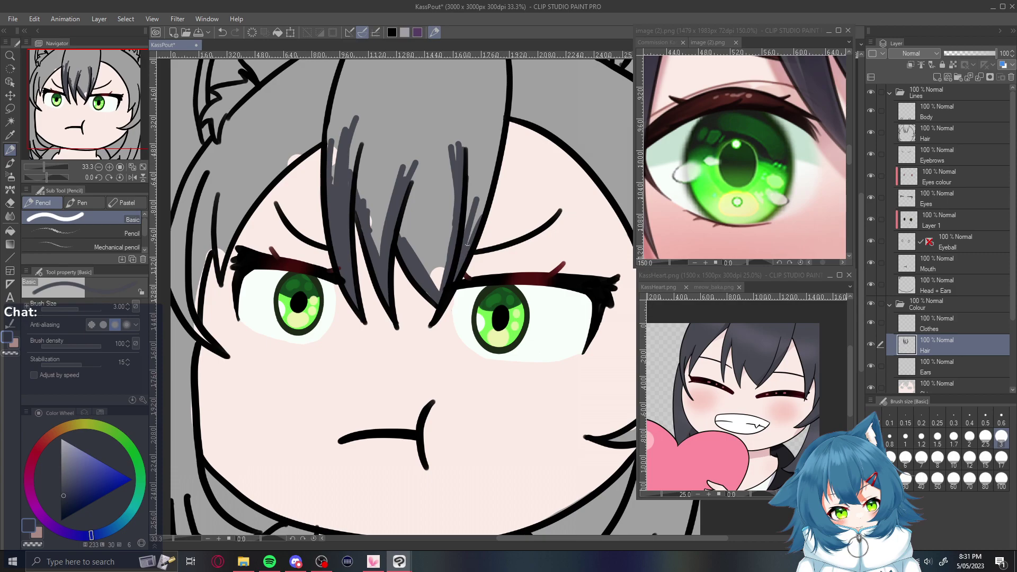
drag(479, 209, 485, 163)
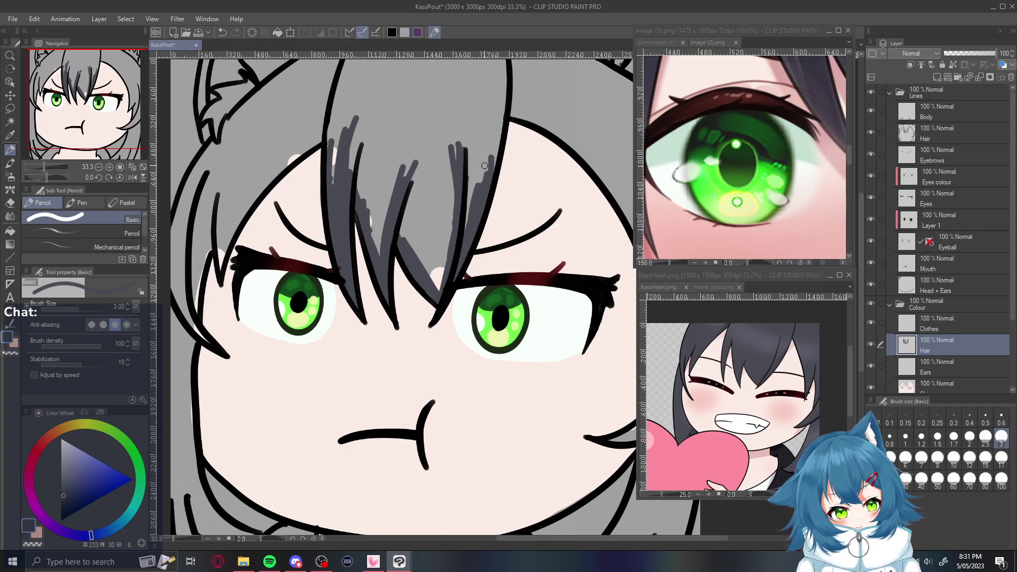
Enlarge the pencil to 12.5 and fill the right-hand half of the fringe with the dark hair colour
key(bracketright)
key(bracketright)
key(bracketright)
key(bracketright)
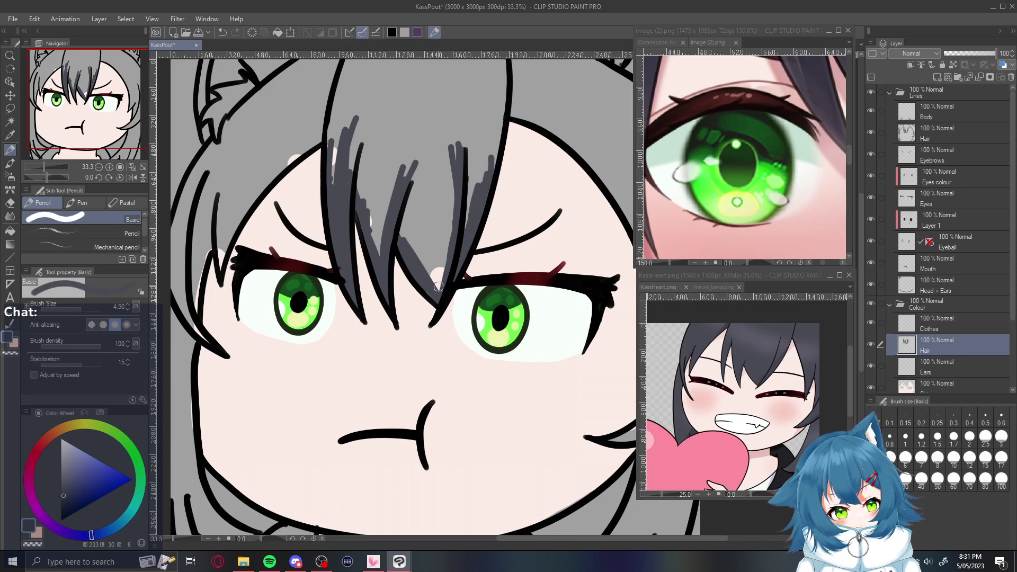
key(bracketright)
key(bracketright)
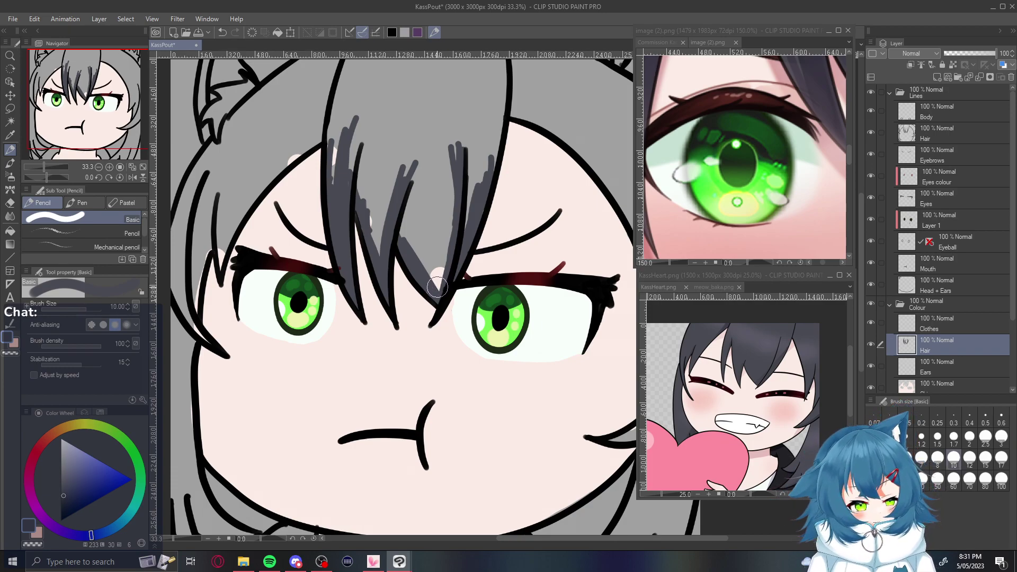
drag(432, 296, 461, 132)
mouse_move(432, 281)
mouse_down()
mouse_move(426, 217)
mouse_move(416, 234)
mouse_move(415, 165)
mouse_move(439, 236)
mouse_move(468, 102)
mouse_up()
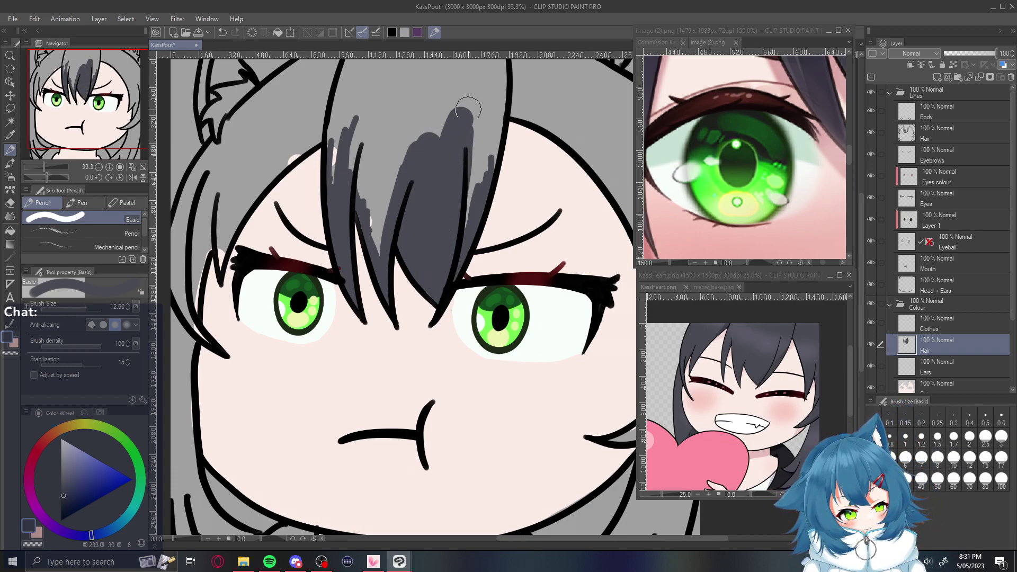
drag(463, 212, 490, 90)
drag(483, 159, 495, 67)
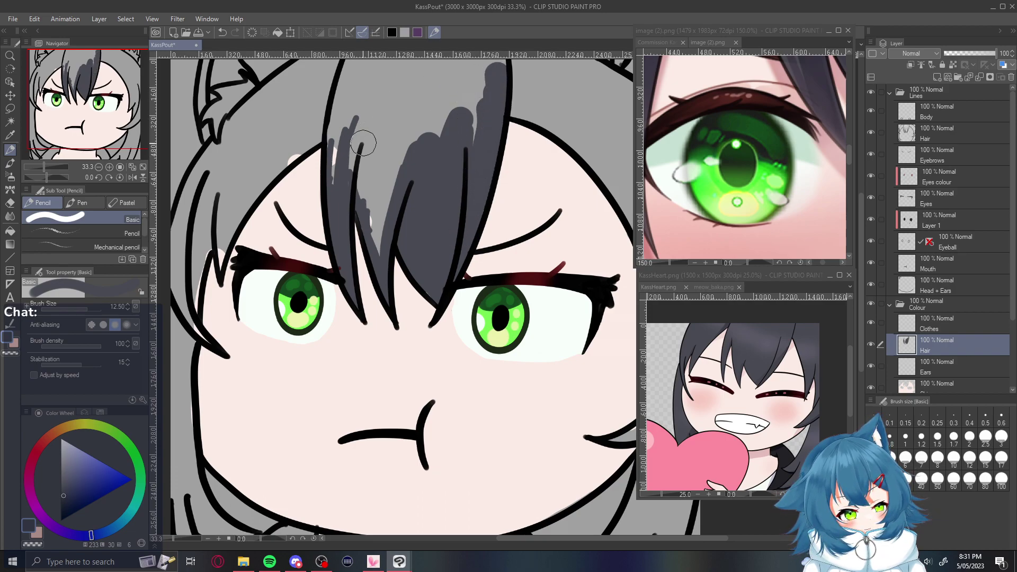
Minimise the KassHeart.png and image (2).png reference windows to free the drawing area
drag(634, 537, 646, 536)
click(829, 275)
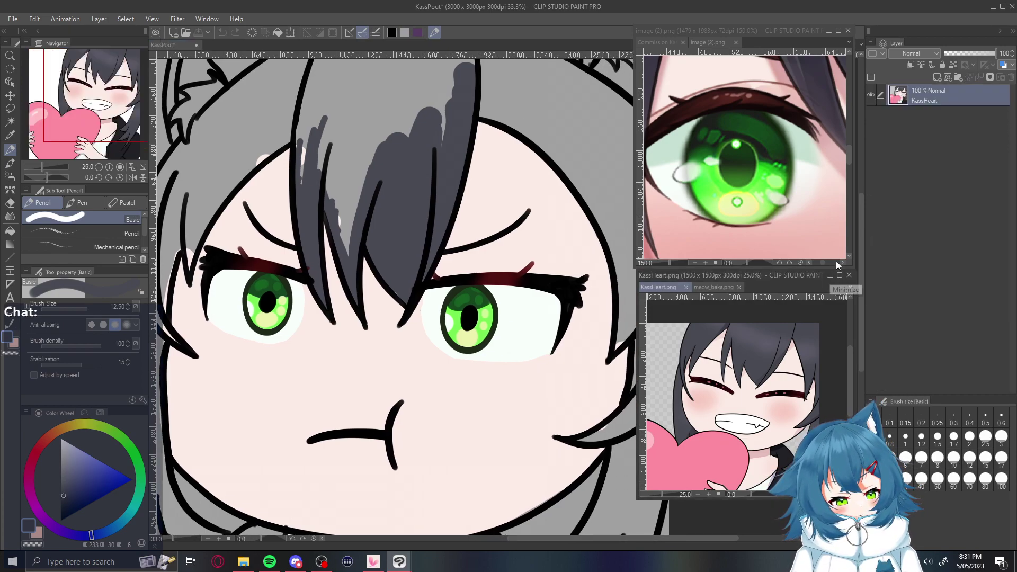
click(831, 275)
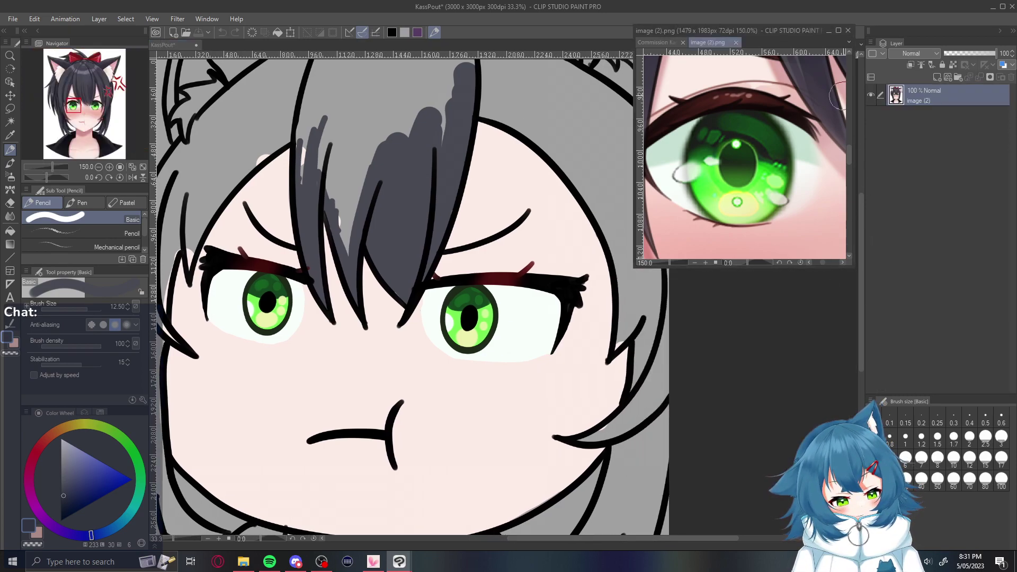
click(830, 30)
Finish filling the fringe with the dark hair colour and start colouring the crown on both sides of it
scroll(668, 544, left, 3)
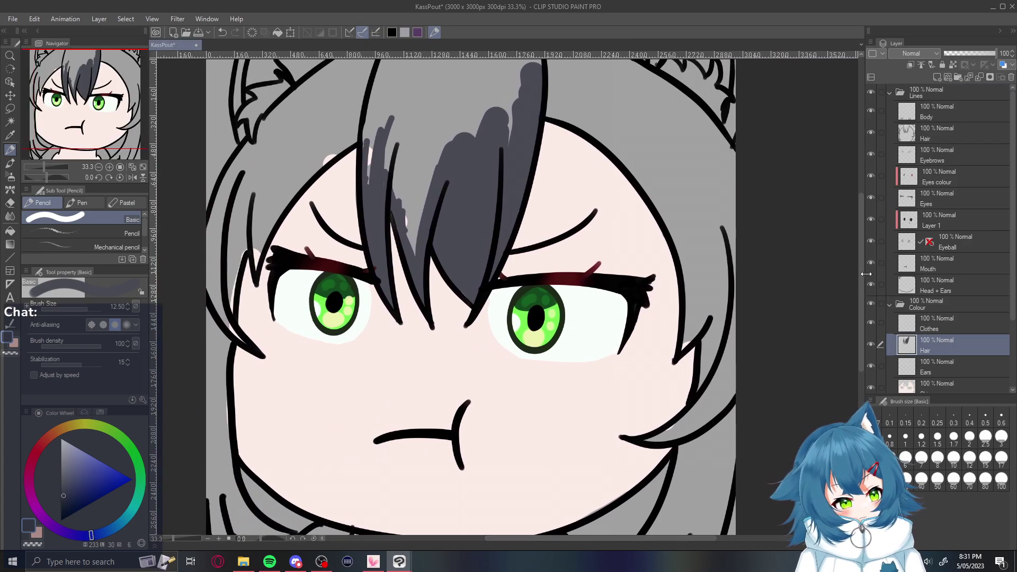
scroll(860, 308, up, 2)
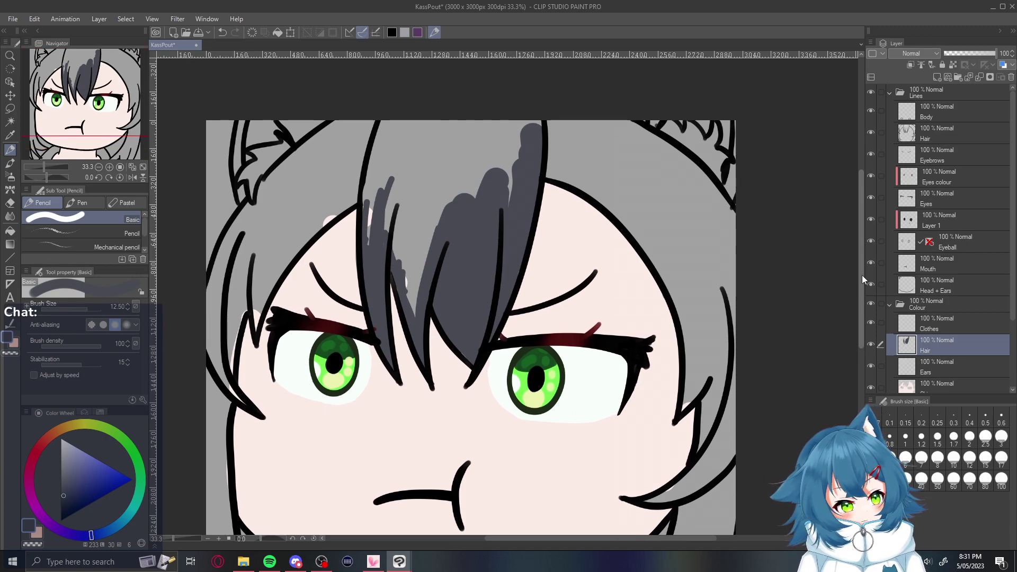
mouse_move(395, 130)
mouse_down()
mouse_move(476, 114)
mouse_move(360, 151)
mouse_move(561, 138)
mouse_move(567, 153)
mouse_up()
mouse_move(352, 167)
mouse_down()
mouse_move(360, 223)
mouse_move(376, 239)
mouse_move(371, 216)
mouse_move(402, 236)
mouse_move(413, 297)
mouse_move(399, 181)
mouse_move(423, 222)
mouse_move(470, 154)
mouse_move(502, 149)
mouse_move(506, 214)
mouse_up()
mouse_move(566, 151)
mouse_down()
mouse_move(566, 129)
mouse_move(548, 128)
mouse_move(630, 126)
mouse_move(636, 145)
mouse_move(561, 139)
mouse_move(567, 148)
mouse_up()
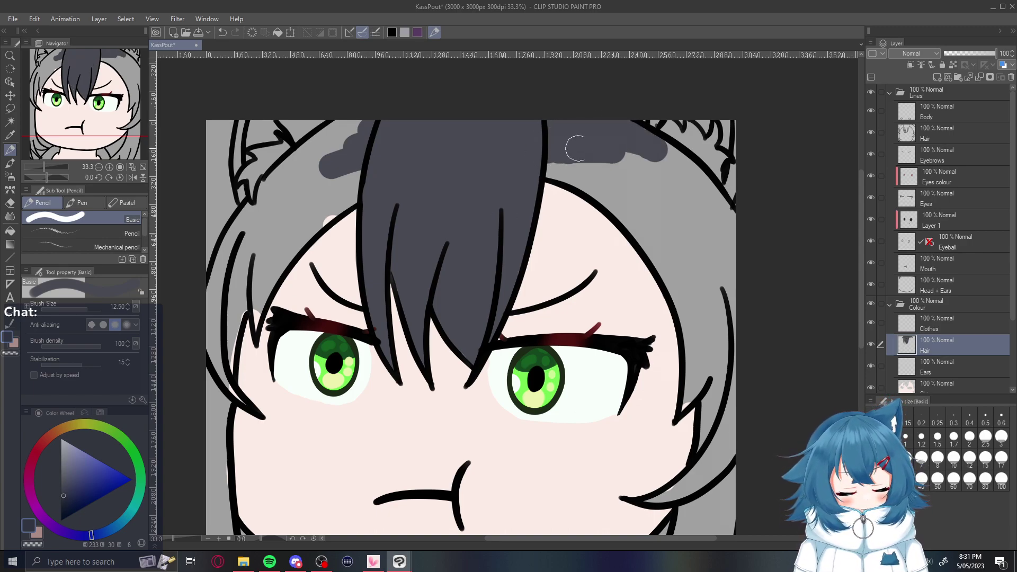
Paint the dark hair colour around the bases of both cat ears and erase the overspill outside the left ear
drag(733, 191, 736, 176)
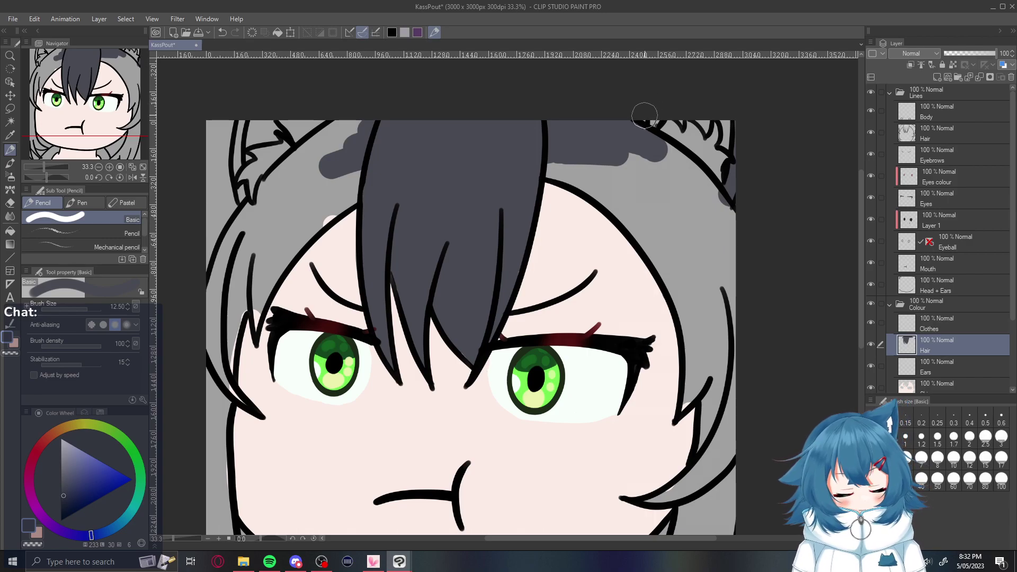
mouse_move(292, 143)
mouse_down()
mouse_move(310, 136)
mouse_move(297, 130)
mouse_up()
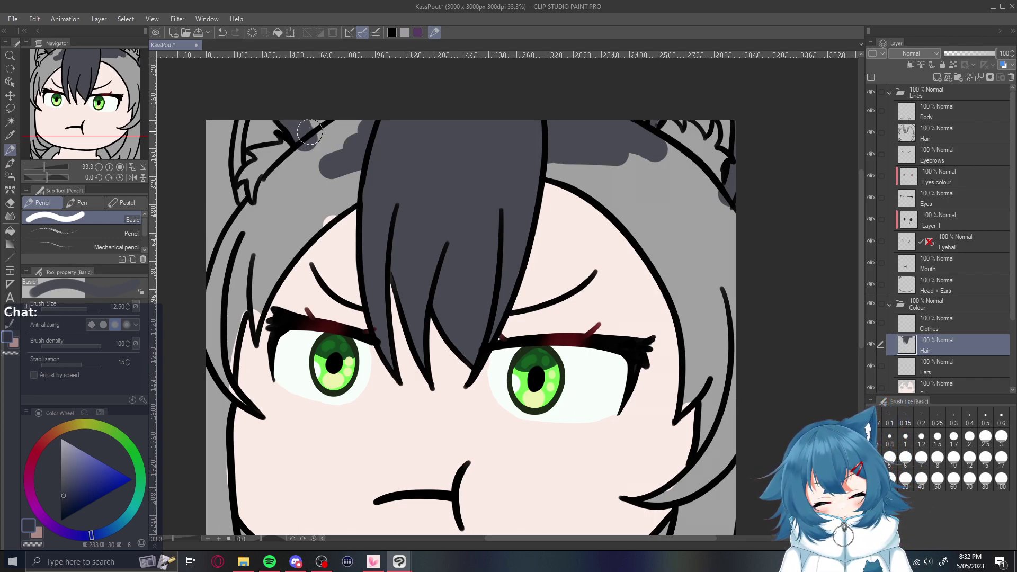
mouse_move(234, 202)
mouse_down()
mouse_move(241, 198)
mouse_move(227, 236)
mouse_up()
mouse_move(225, 155)
mouse_down()
mouse_move(233, 159)
mouse_move(233, 114)
mouse_move(241, 138)
mouse_up()
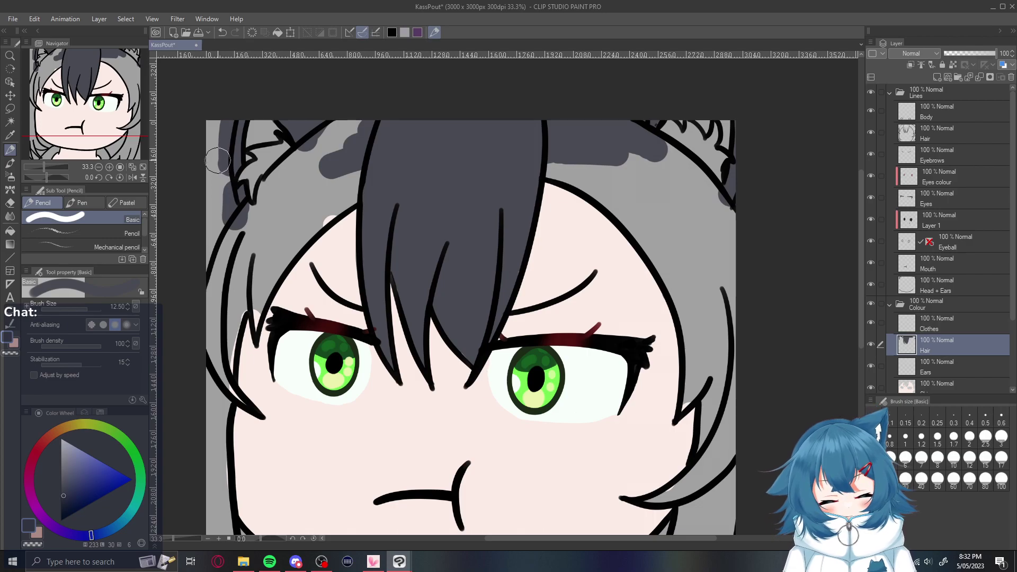
key(e)
drag(224, 156, 229, 116)
drag(225, 156, 231, 220)
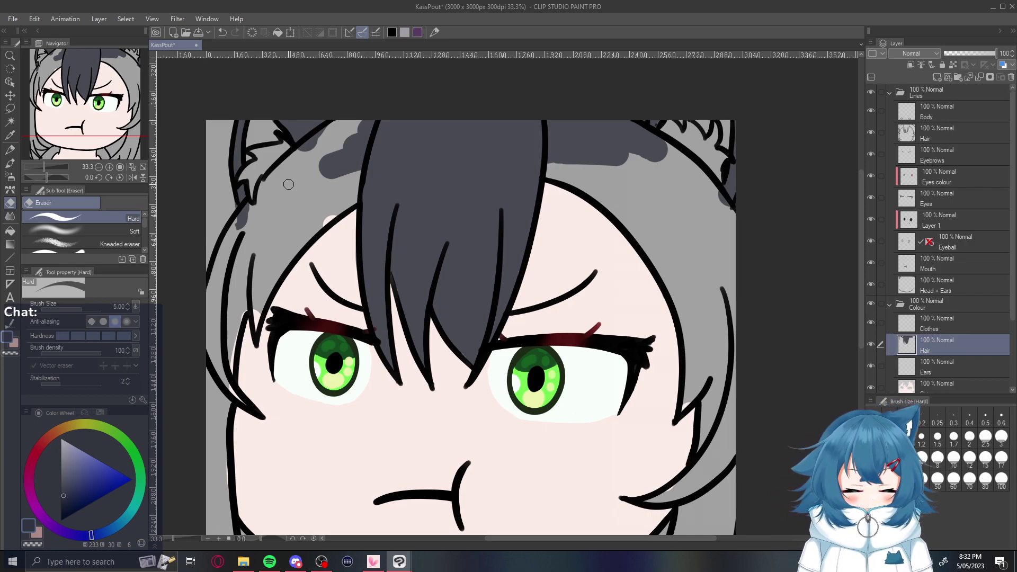
Fill the hair on the left side of the face with the dark hair colour, from crown to cheek, cleaning the edges
key(p)
mouse_move(266, 204)
mouse_down()
mouse_move(253, 228)
mouse_move(299, 159)
mouse_move(334, 136)
mouse_move(270, 190)
mouse_move(341, 118)
mouse_move(293, 221)
mouse_move(357, 176)
mouse_move(293, 241)
mouse_move(255, 307)
mouse_move(249, 294)
mouse_move(245, 338)
mouse_move(272, 255)
mouse_move(246, 342)
mouse_up()
key(e)
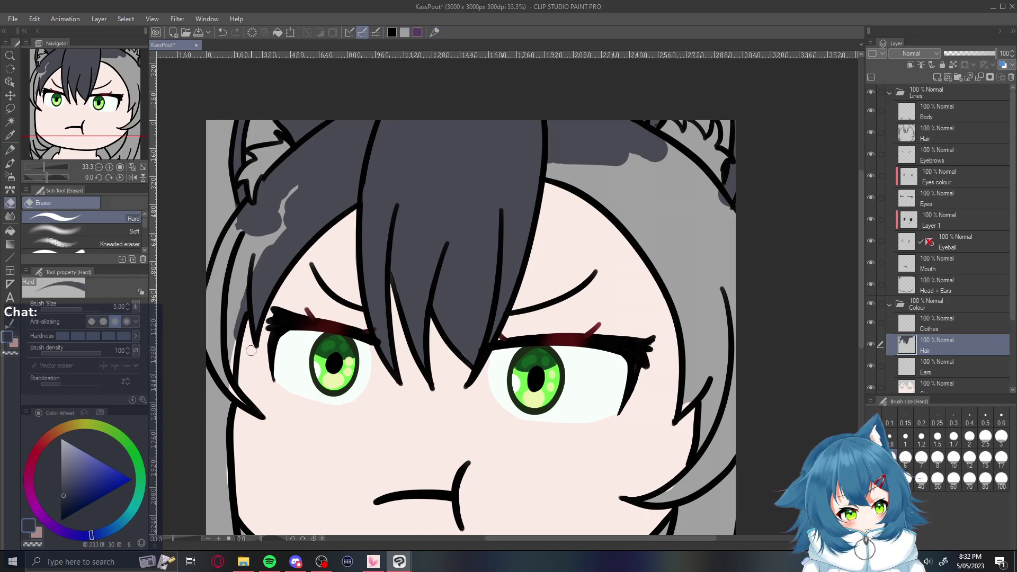
key(p)
mouse_move(233, 352)
mouse_down()
mouse_move(220, 376)
mouse_move(244, 284)
mouse_up()
mouse_move(229, 345)
mouse_down()
mouse_move(264, 233)
mouse_move(313, 172)
mouse_move(233, 265)
mouse_move(243, 222)
mouse_move(214, 296)
mouse_move(220, 527)
mouse_up()
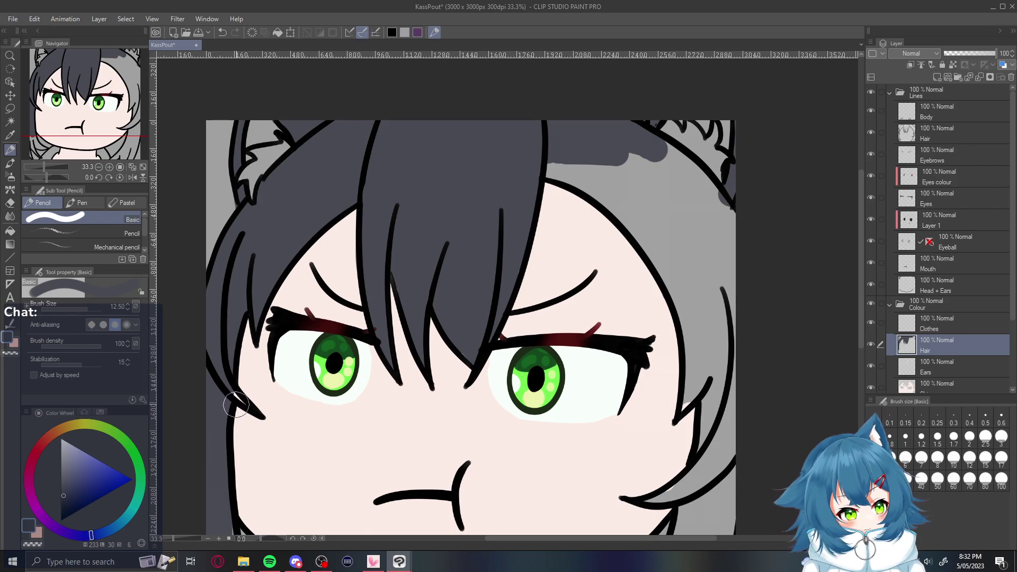
key(e)
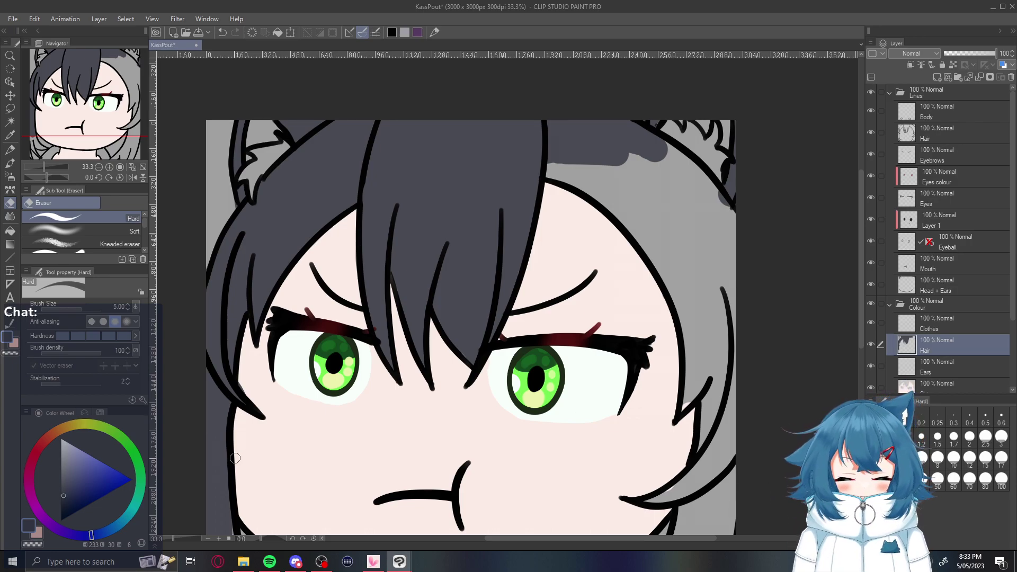
Colour the lower-left hair locks below the cheek in the dark hair colour and erase the overspill past their lines
drag(862, 317, 853, 386)
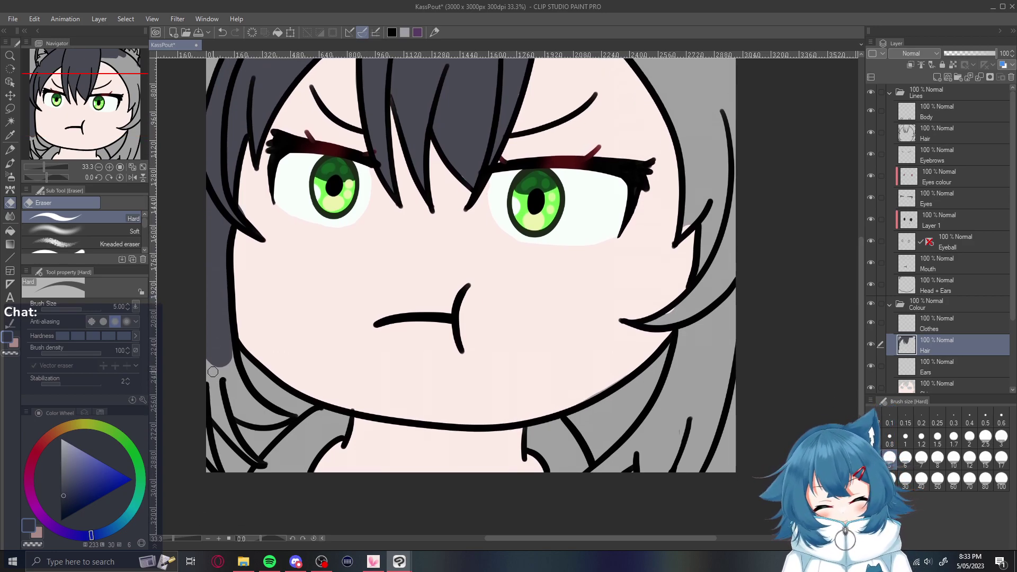
key(p)
mouse_move(214, 365)
mouse_down()
mouse_move(215, 405)
mouse_move(208, 366)
mouse_up()
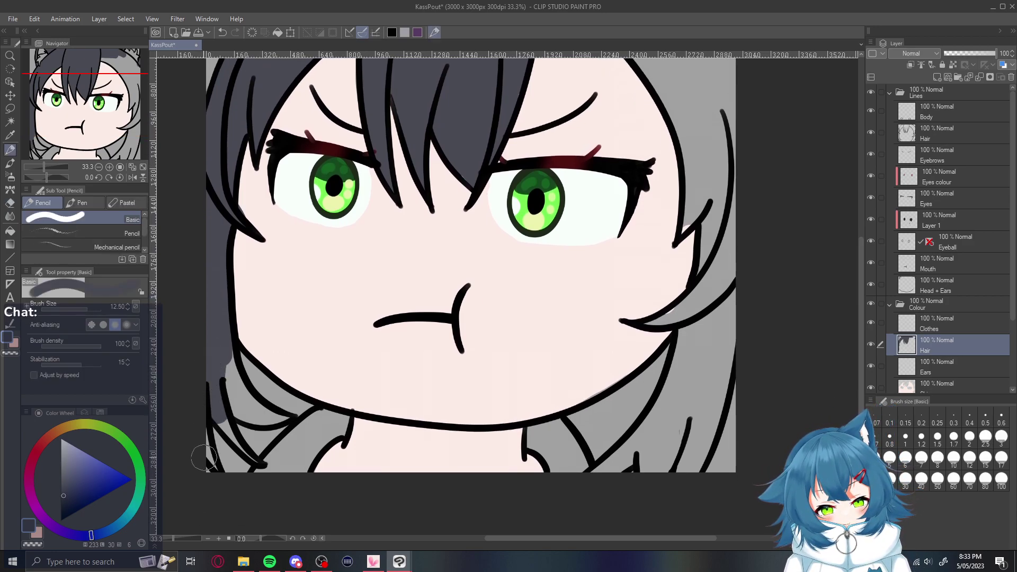
mouse_move(201, 458)
mouse_down()
mouse_move(196, 386)
mouse_move(249, 465)
mouse_move(207, 395)
mouse_move(281, 420)
mouse_move(243, 405)
mouse_move(230, 339)
mouse_move(241, 418)
mouse_move(219, 386)
mouse_up()
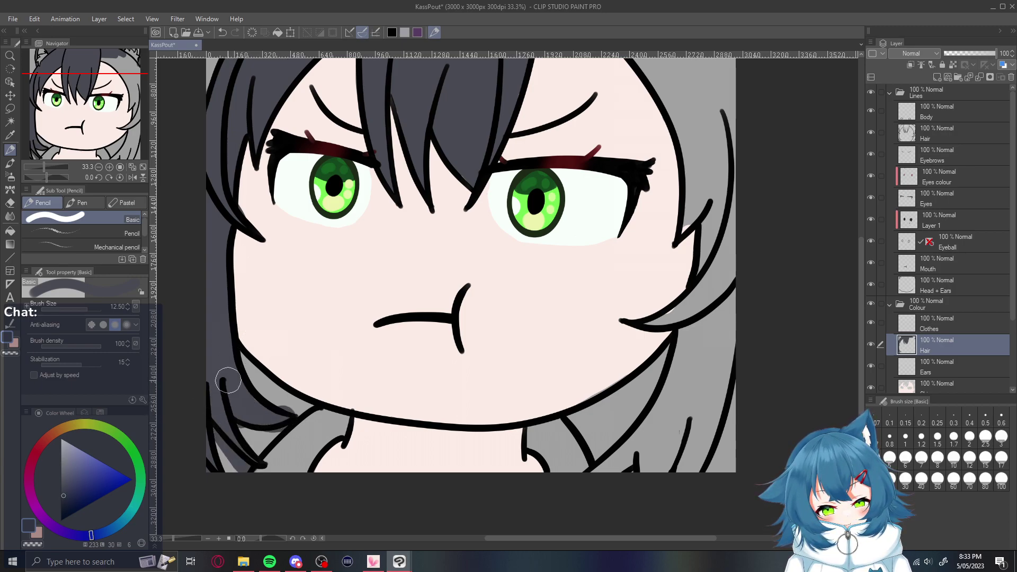
key(e)
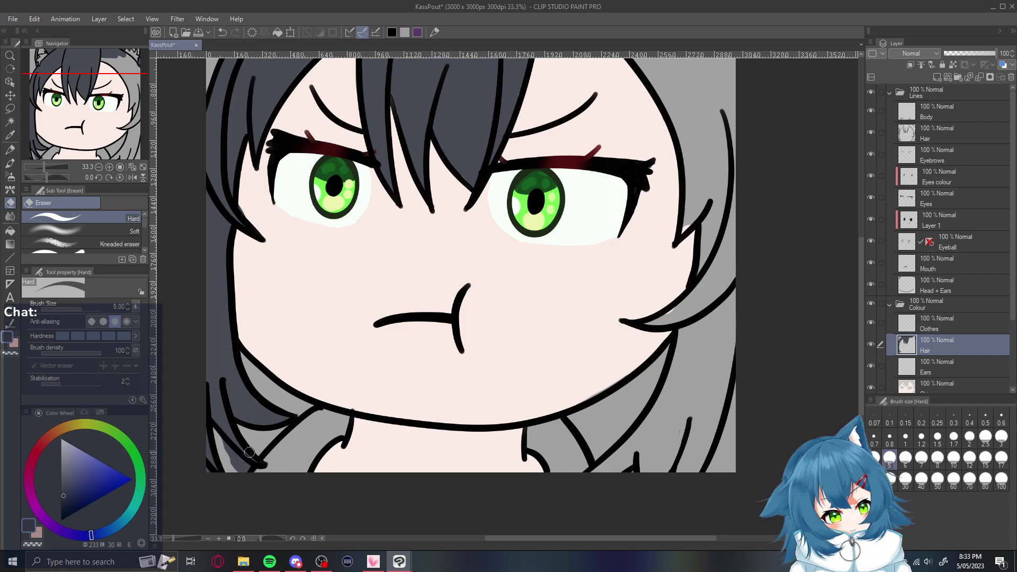
drag(230, 453, 235, 455)
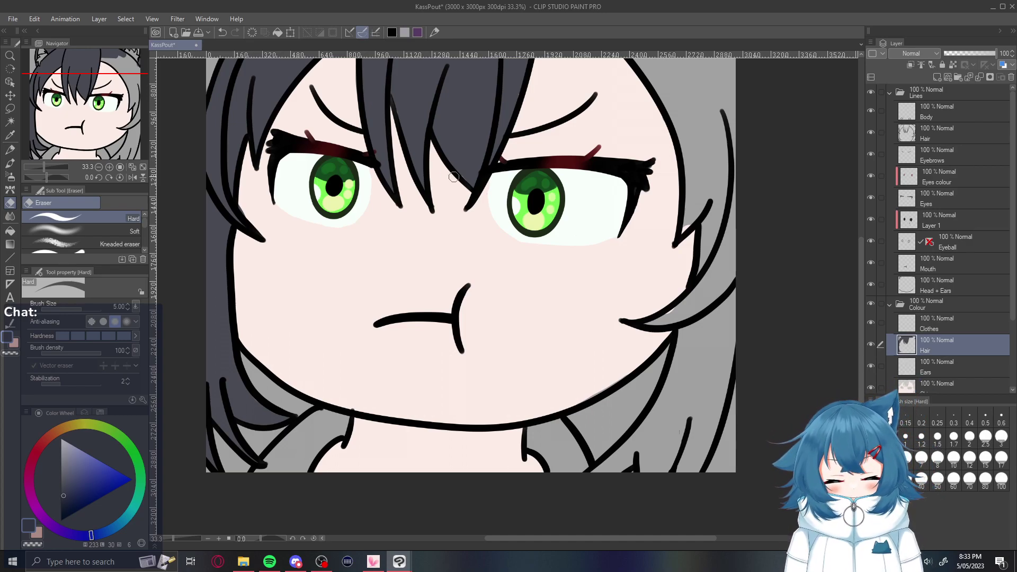
Edge the right-hand hair along the forehead in the dark hair colour, from the fringe to the side lock's tip, and erase the overspill
key(p)
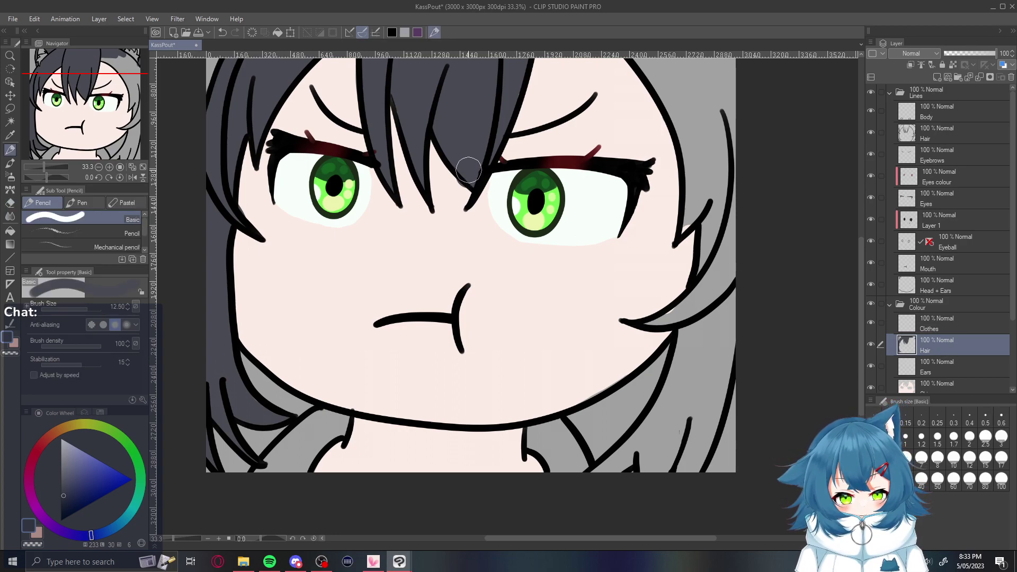
key(e)
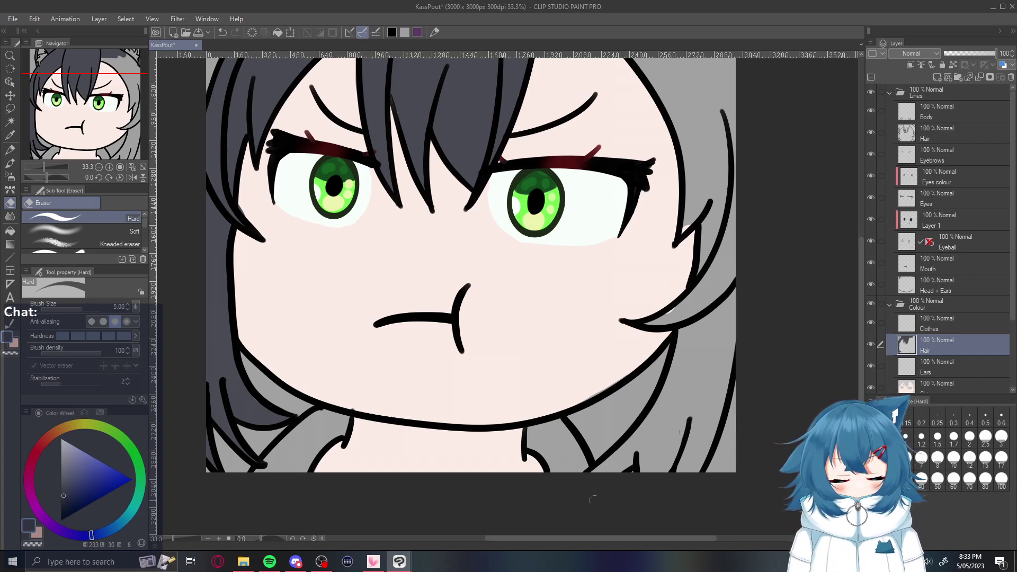
drag(611, 539, 640, 540)
drag(666, 534, 661, 534)
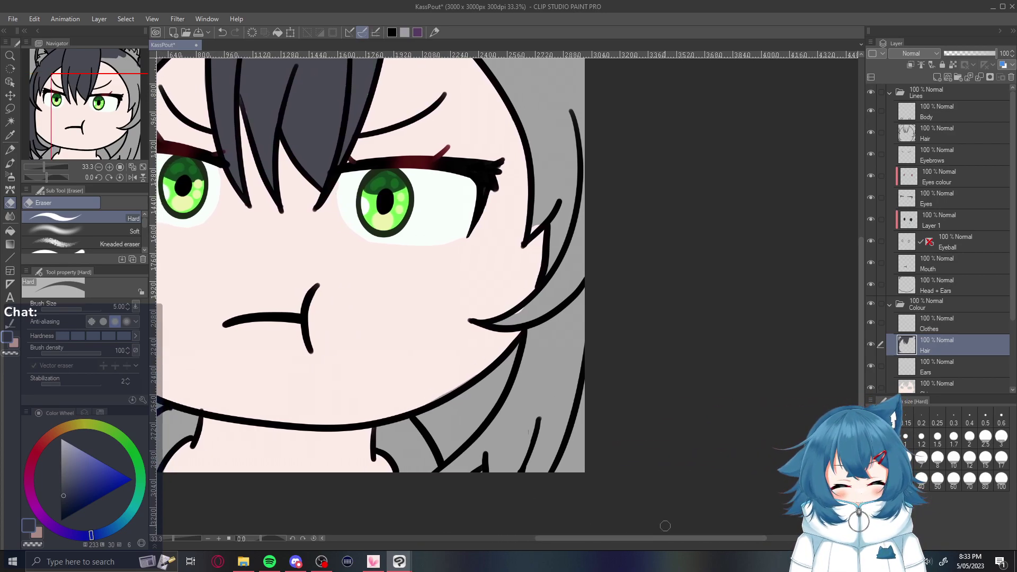
drag(861, 389, 862, 327)
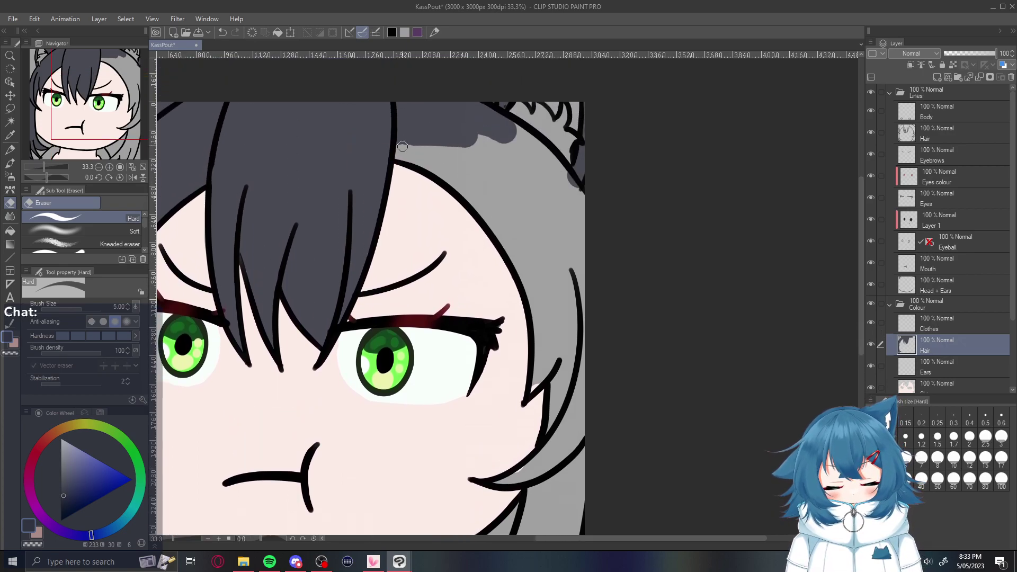
key(p)
drag(413, 148, 430, 132)
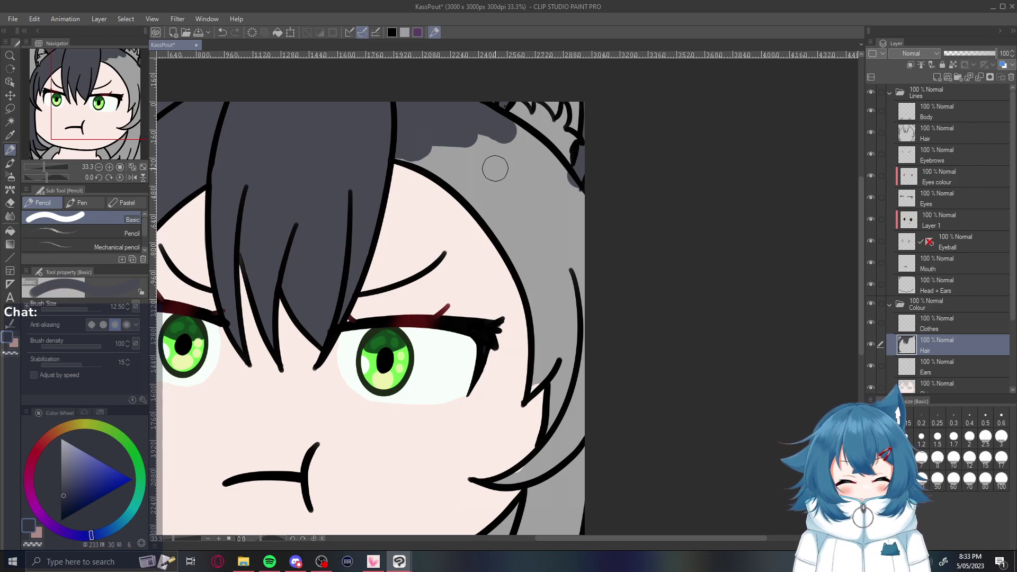
mouse_move(413, 156)
mouse_down()
mouse_move(498, 204)
mouse_move(445, 164)
mouse_move(514, 244)
mouse_move(545, 333)
mouse_up()
mouse_move(534, 377)
mouse_down()
mouse_move(540, 392)
mouse_move(556, 339)
mouse_move(540, 404)
mouse_up()
key(e)
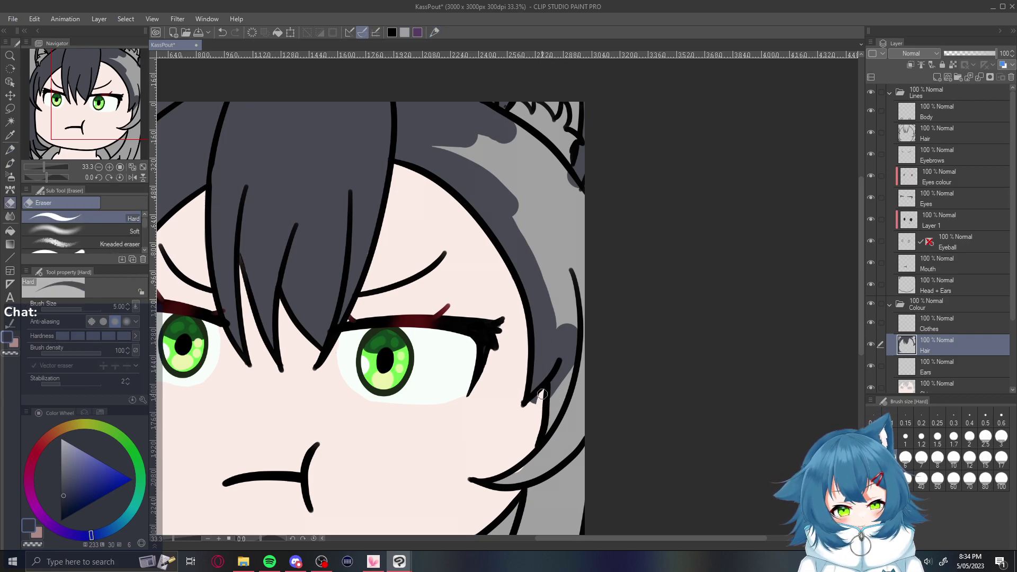
Colour the curved lock over the right cheek and the hair behind it in the dark hair colour, undoing the first stroke
key(p)
drag(563, 371, 545, 444)
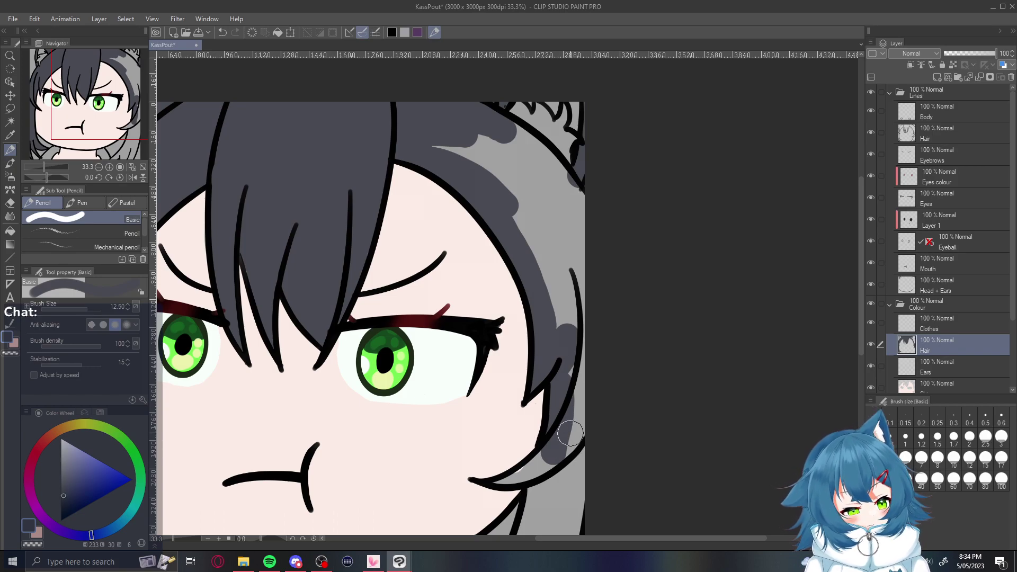
key(ctrl+z)
mouse_move(557, 393)
mouse_down()
mouse_move(534, 490)
mouse_move(500, 487)
mouse_move(556, 456)
mouse_move(535, 508)
mouse_move(503, 546)
mouse_up()
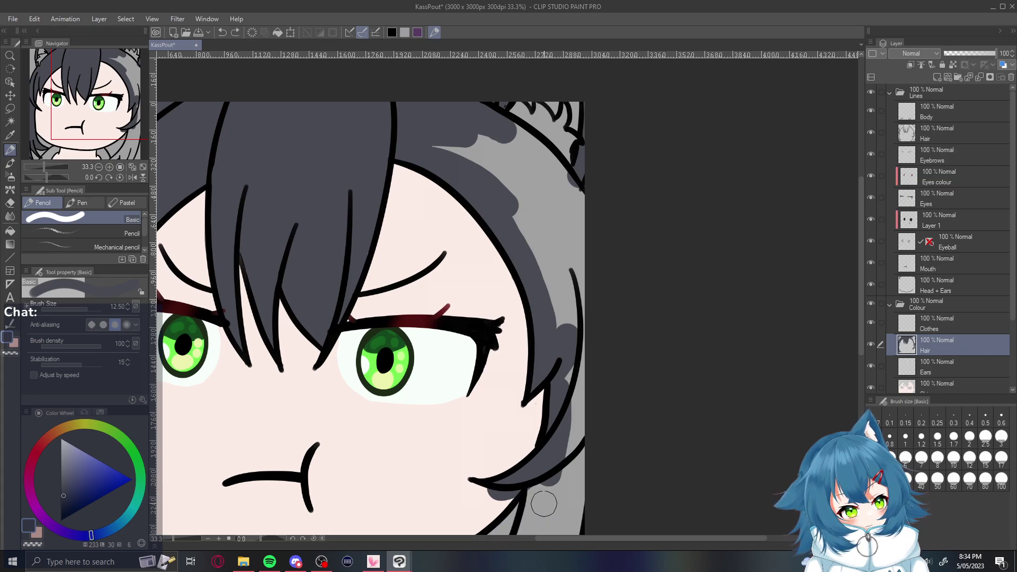
mouse_move(540, 499)
mouse_down()
mouse_move(550, 487)
mouse_move(571, 519)
mouse_up()
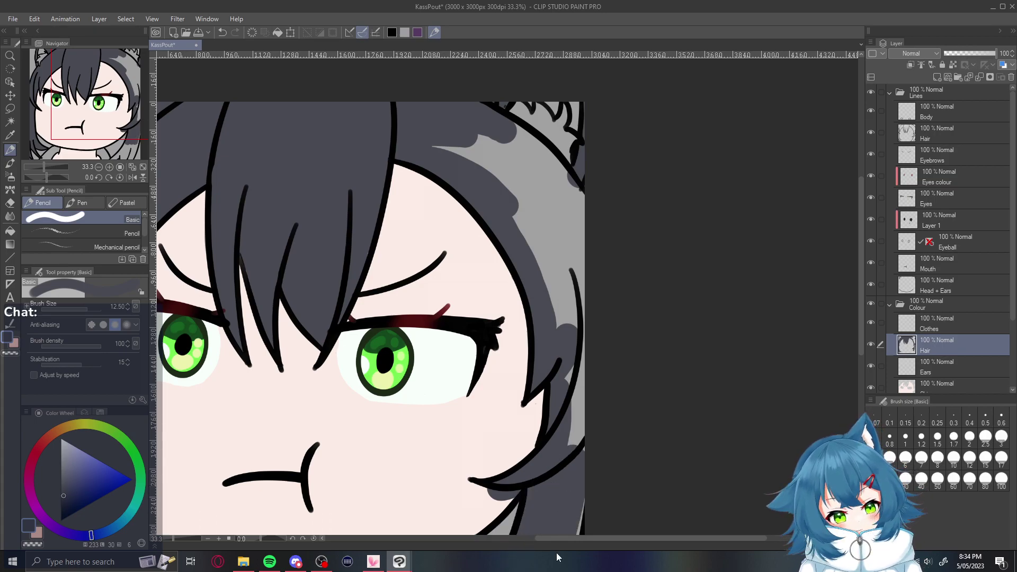
Fill the remaining grey gaps in the right-hand hair up to the cat ear with the dark hair colour
drag(570, 382, 574, 446)
mouse_move(574, 349)
mouse_down()
mouse_move(573, 203)
mouse_move(560, 336)
mouse_up()
mouse_move(431, 141)
mouse_down()
mouse_move(554, 301)
mouse_move(454, 141)
mouse_move(545, 236)
mouse_move(559, 276)
mouse_up()
mouse_move(507, 139)
mouse_down()
mouse_move(561, 201)
mouse_move(526, 142)
mouse_move(567, 220)
mouse_up()
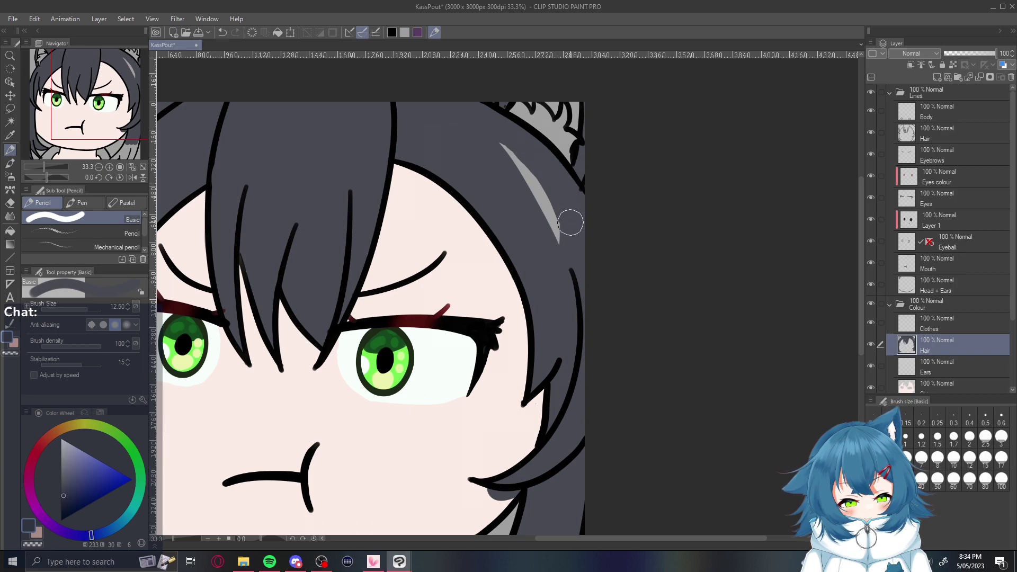
drag(495, 125, 547, 215)
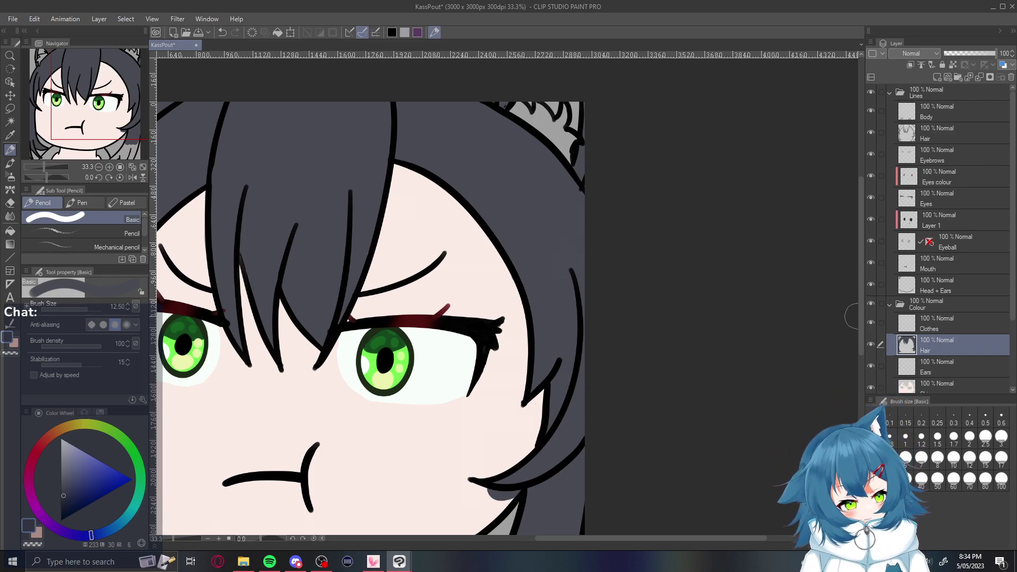
Colour the long right-hand strands down to the canvas's lower edge and erase the spill on the cheek under the curved lock
drag(860, 317, 852, 394)
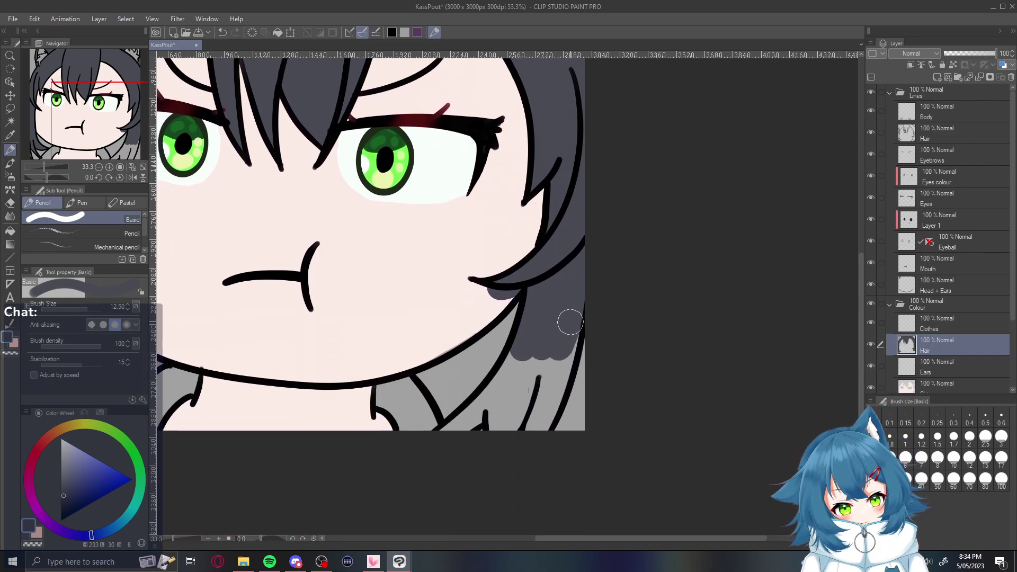
mouse_move(543, 365)
mouse_down()
mouse_move(525, 428)
mouse_move(561, 300)
mouse_up()
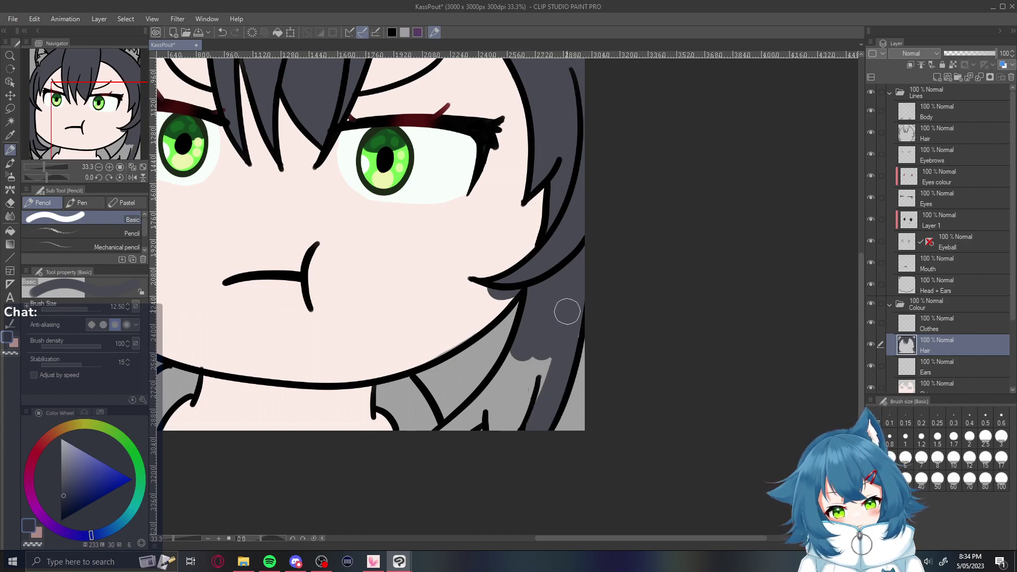
mouse_move(545, 363)
mouse_down()
mouse_move(521, 411)
mouse_move(522, 366)
mouse_move(498, 416)
mouse_move(485, 403)
mouse_move(531, 345)
mouse_move(529, 368)
mouse_move(462, 424)
mouse_move(479, 416)
mouse_up()
key(bracketleft)
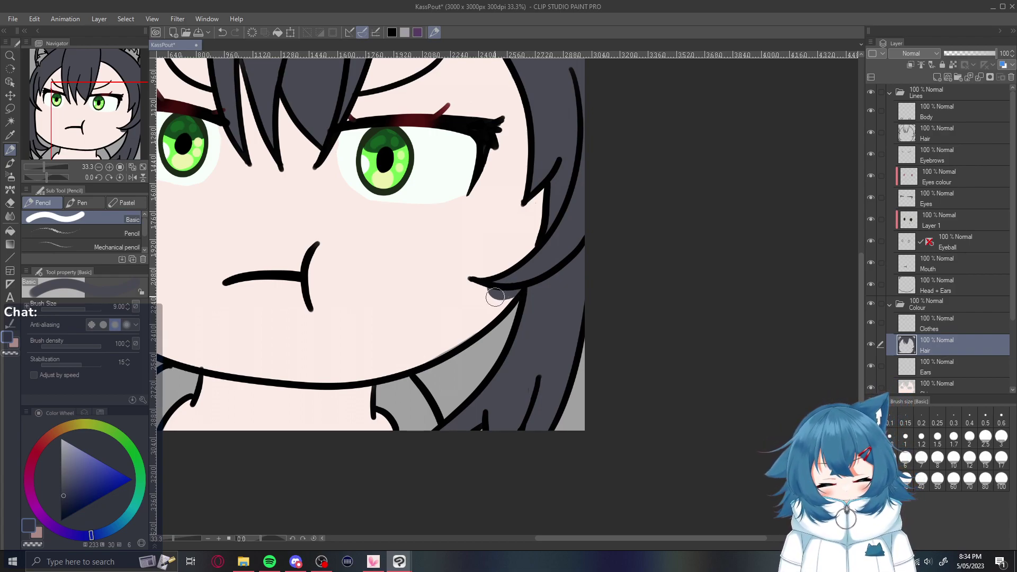
key(e)
drag(518, 290, 480, 286)
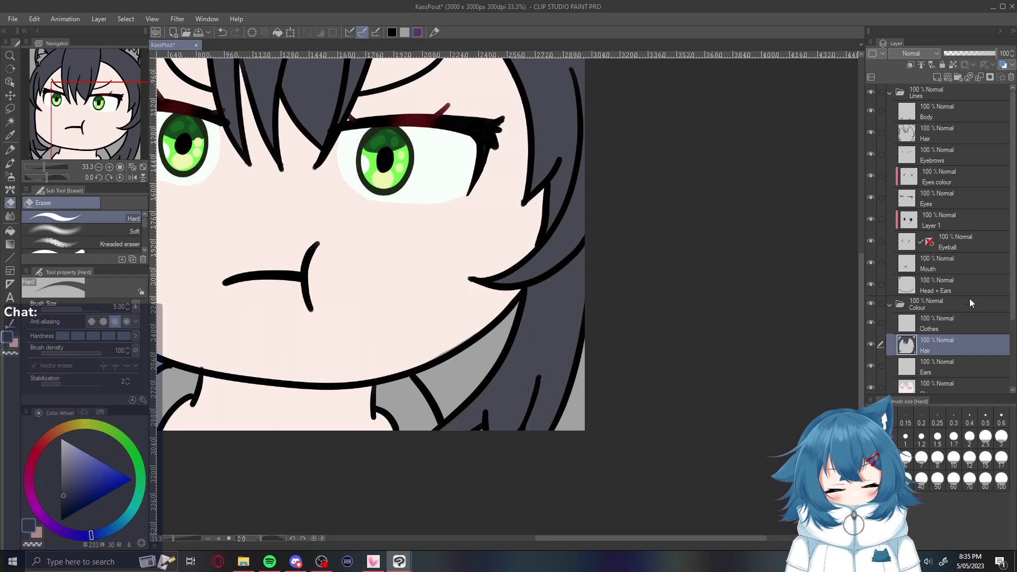
Restore the KassHeart.png reference, sample its dark jacket colour and make KassPout's Clothes layer in the Colour folder active
drag(1013, 310, 1013, 377)
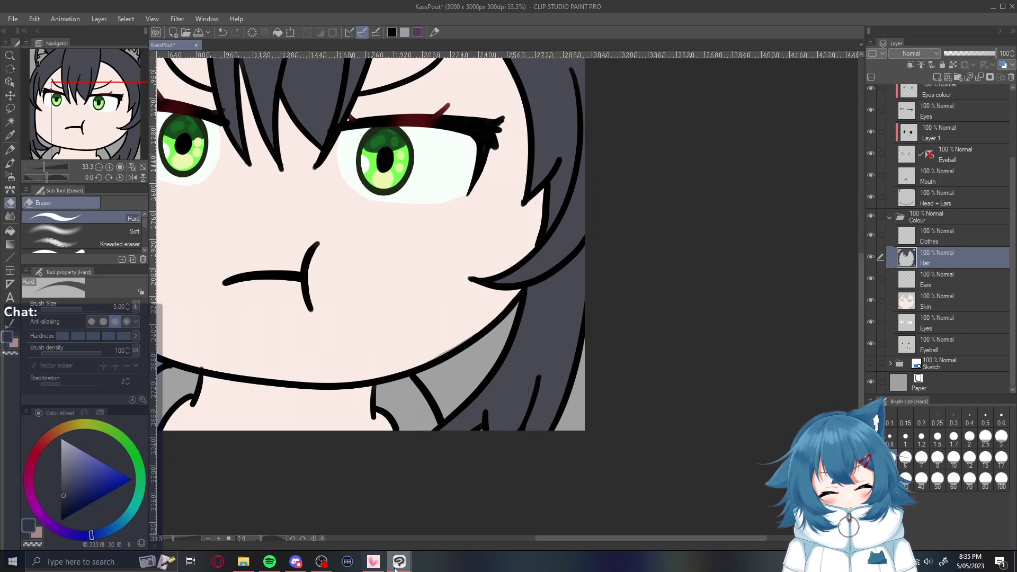
mouse_move(401, 562)
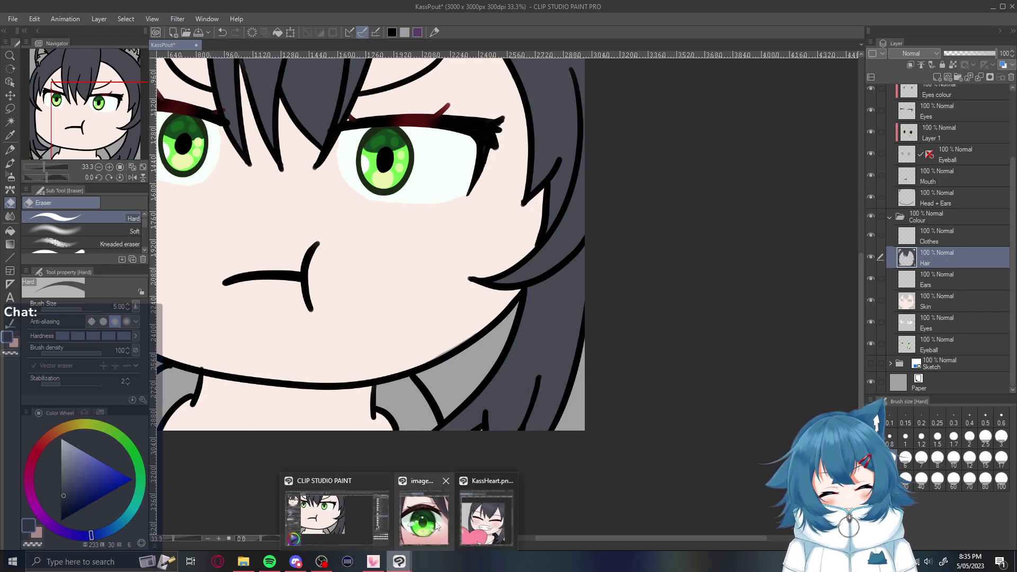
click(475, 512)
alt+click(784, 454)
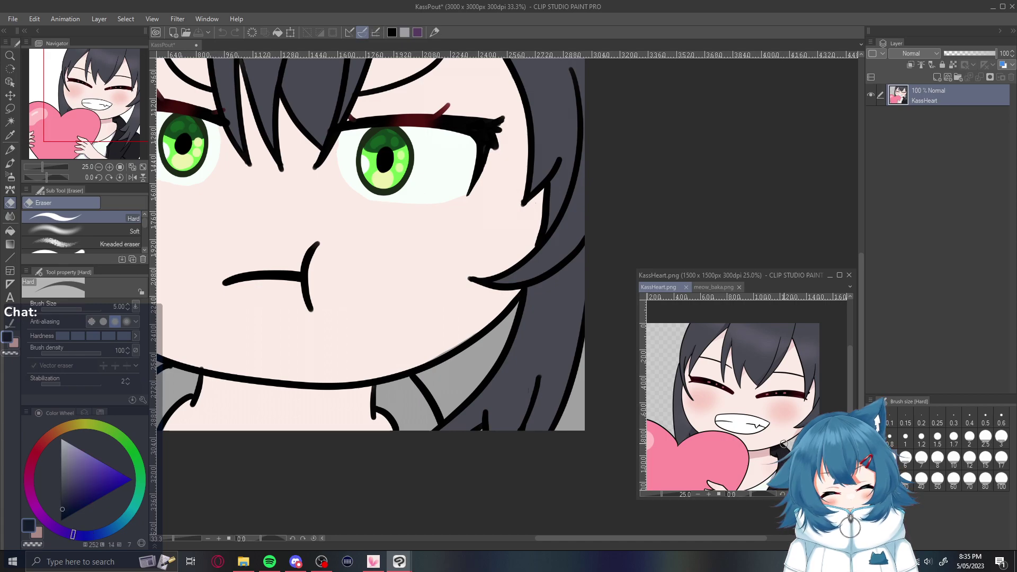
click(713, 212)
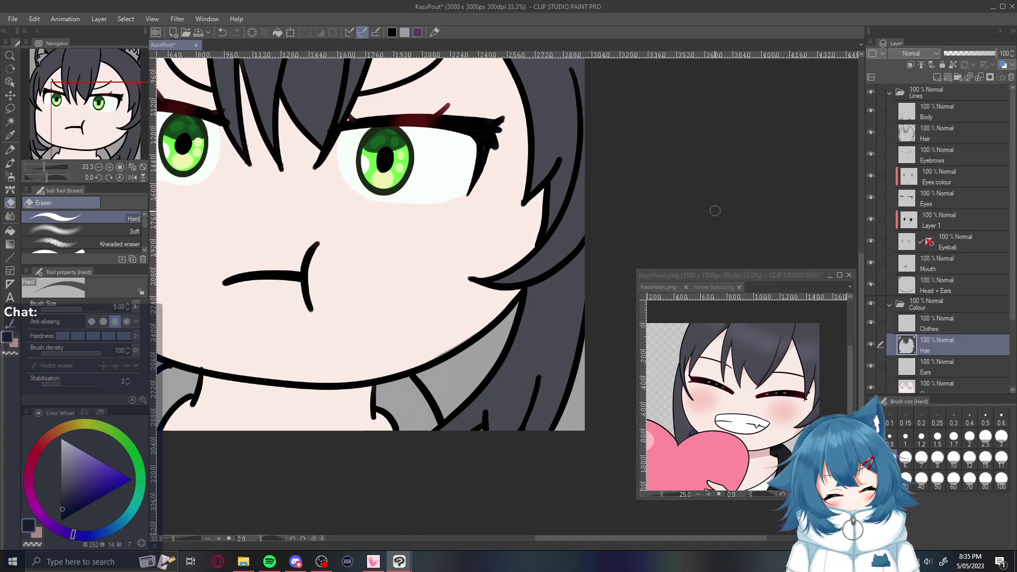
click(950, 329)
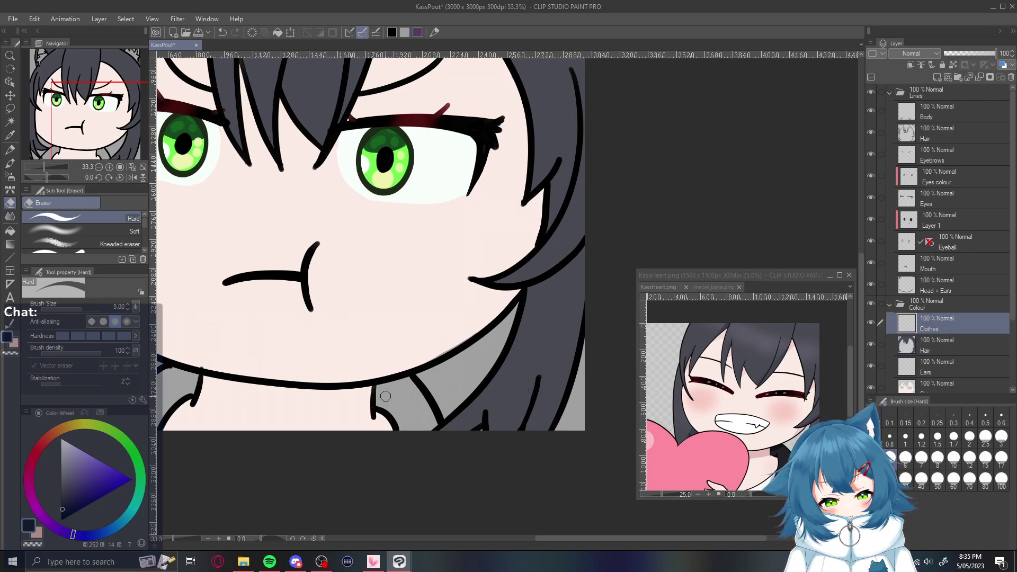
Colour the right-hand jacket collar beside the neck with the sampled dark jacket colour using the Basic pencil
key(p)
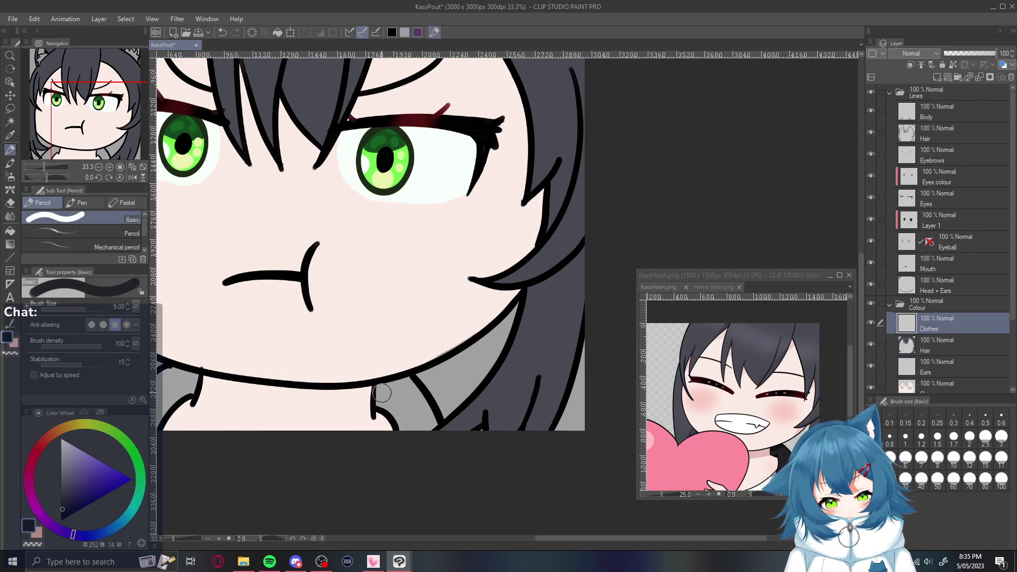
mouse_move(381, 398)
mouse_down()
mouse_move(413, 384)
mouse_move(429, 420)
mouse_move(406, 404)
mouse_up()
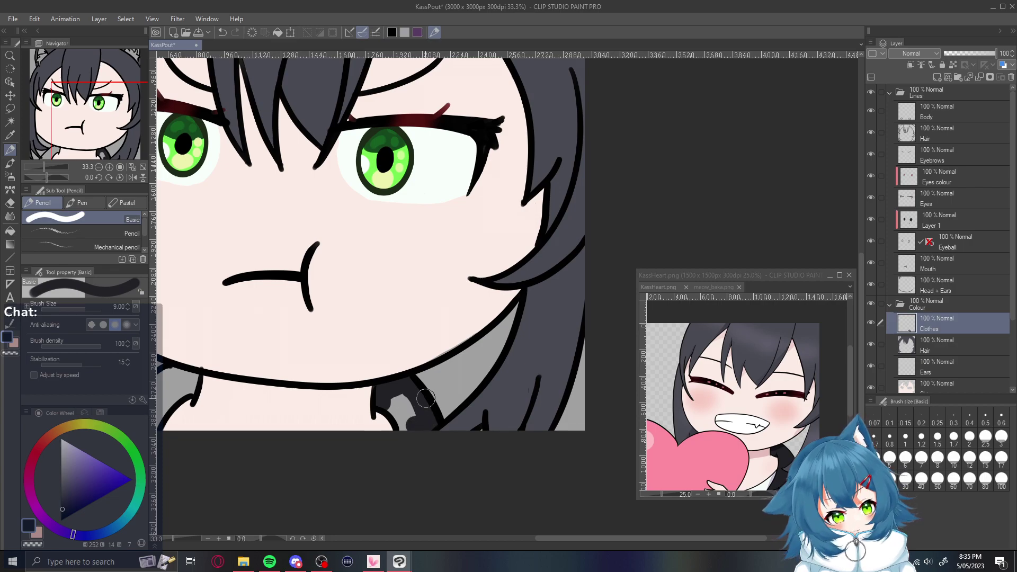
mouse_move(398, 405)
mouse_down()
mouse_move(407, 431)
mouse_move(411, 410)
mouse_up()
Colour the left-hand jacket collar down to the canvas's lower edge in the same dark jacket colour
drag(606, 538, 537, 539)
drag(396, 387, 373, 401)
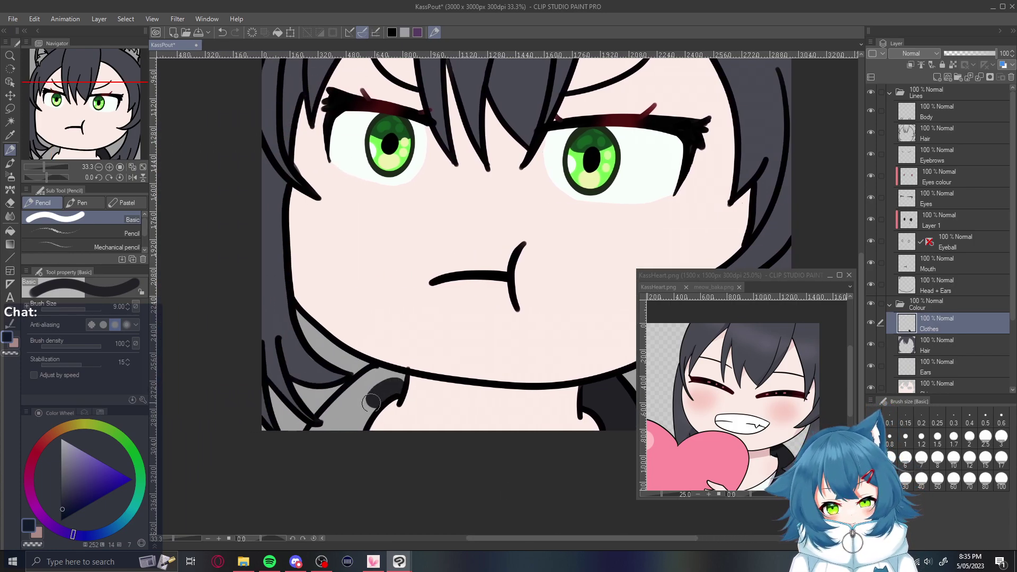
drag(312, 438, 380, 381)
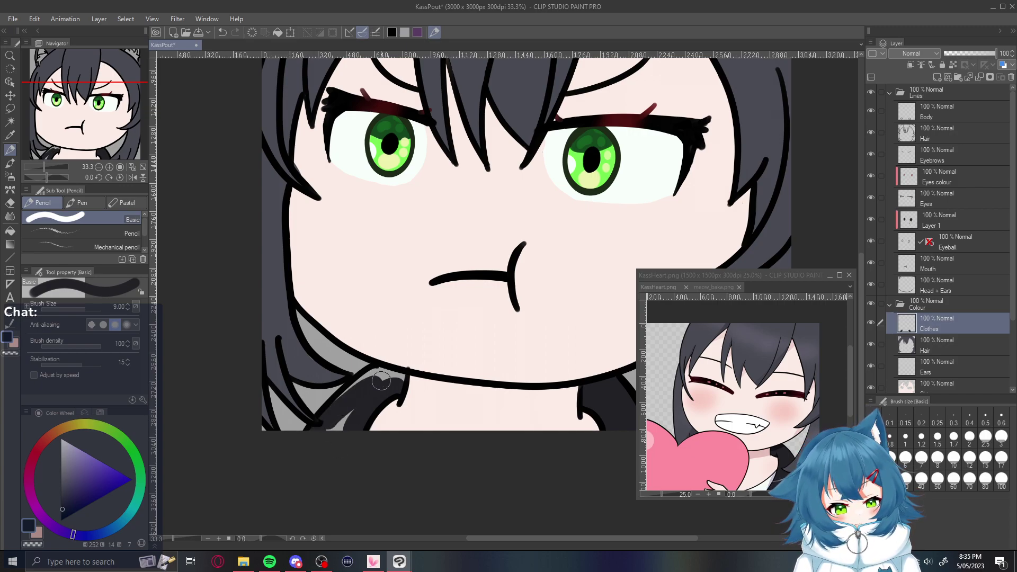
mouse_move(339, 408)
mouse_down()
mouse_move(381, 372)
mouse_move(398, 378)
mouse_move(377, 384)
mouse_move(356, 425)
mouse_move(342, 421)
mouse_move(310, 460)
mouse_up()
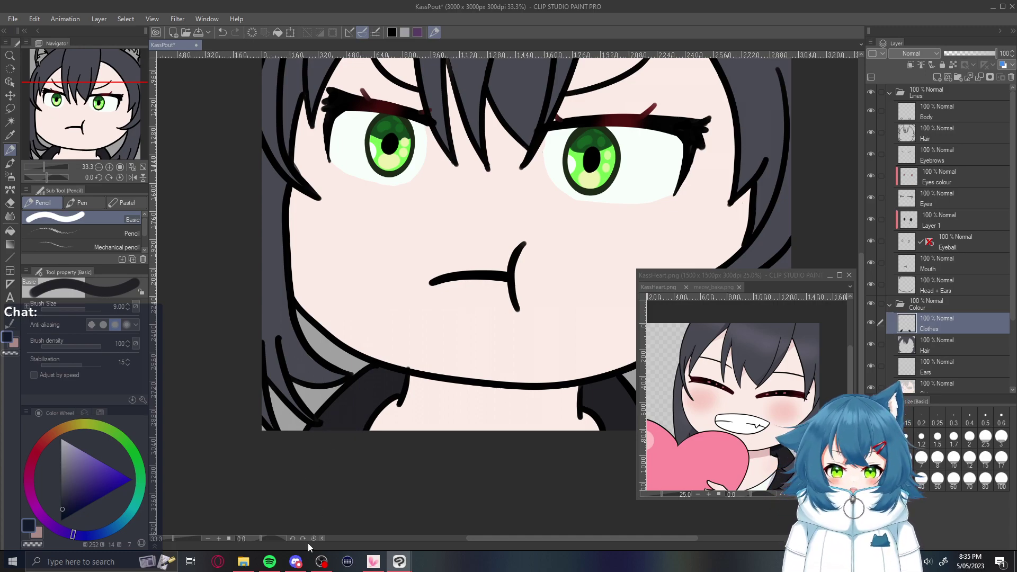
Add a new raster layer above the Colour folder's Eyes layer and clip it to the layer below
key(ctrl+minus)
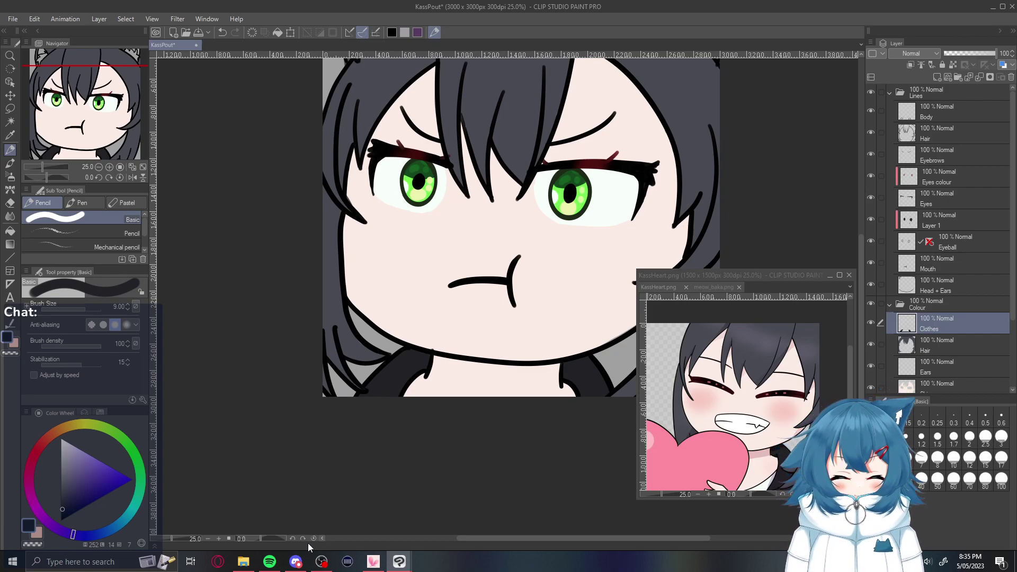
drag(592, 539, 636, 539)
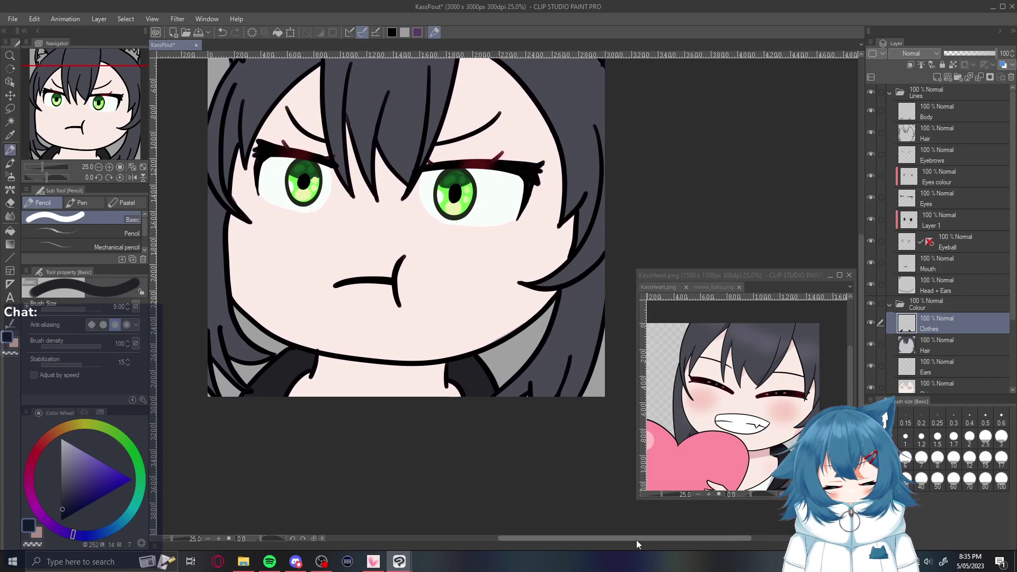
drag(862, 347, 863, 326)
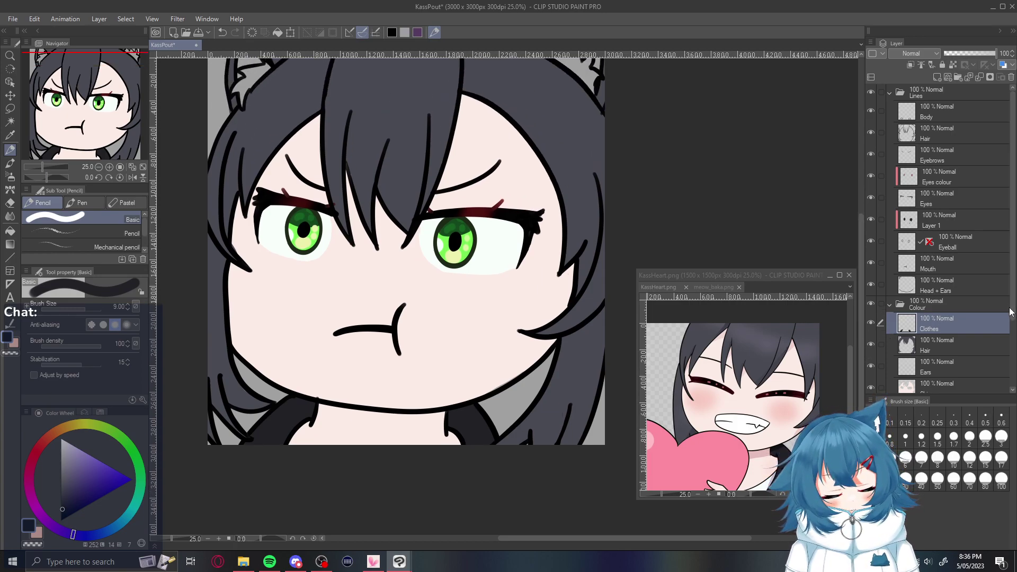
scroll(1012, 380, down, 3)
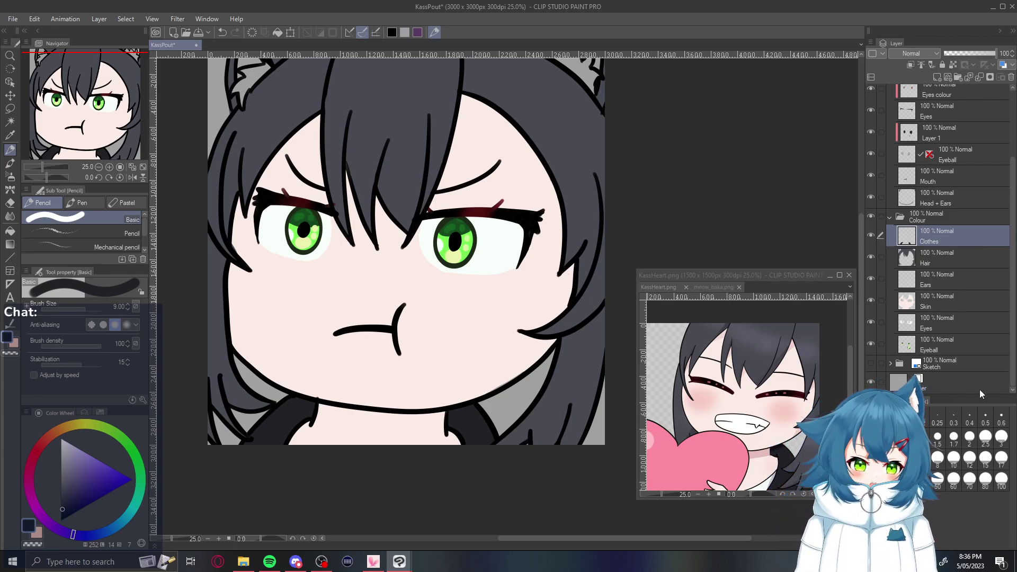
click(935, 334)
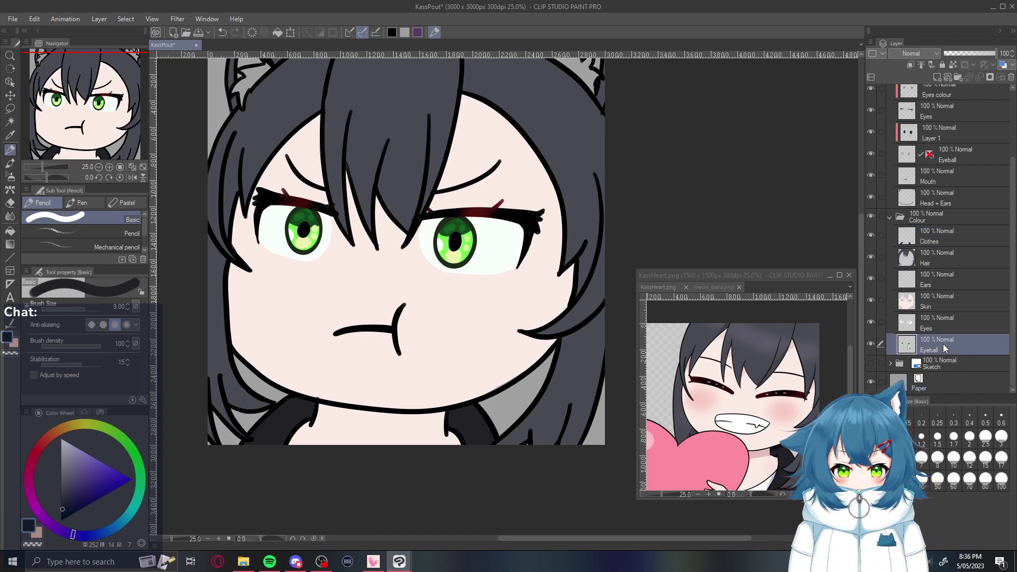
click(952, 321)
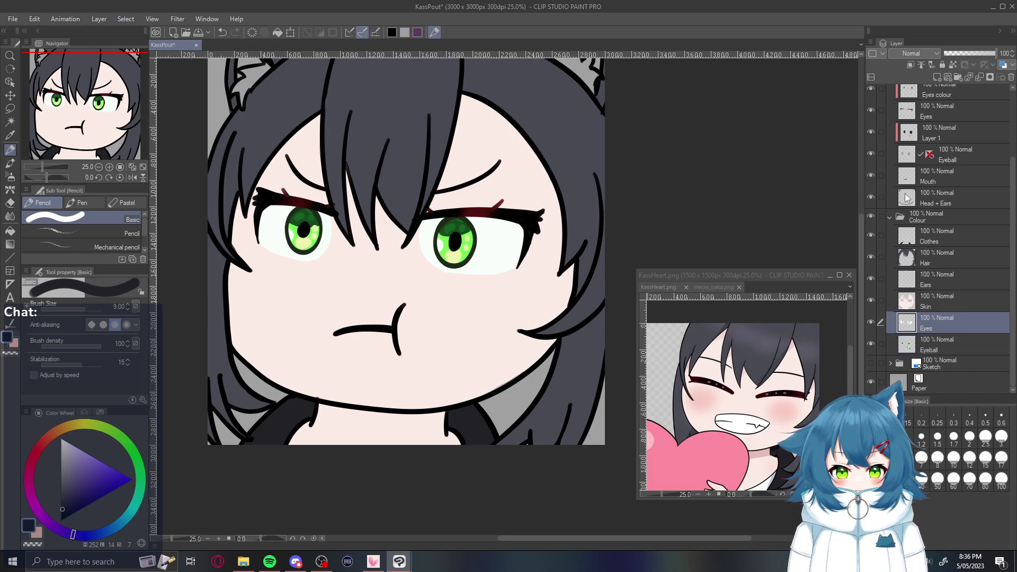
click(935, 77)
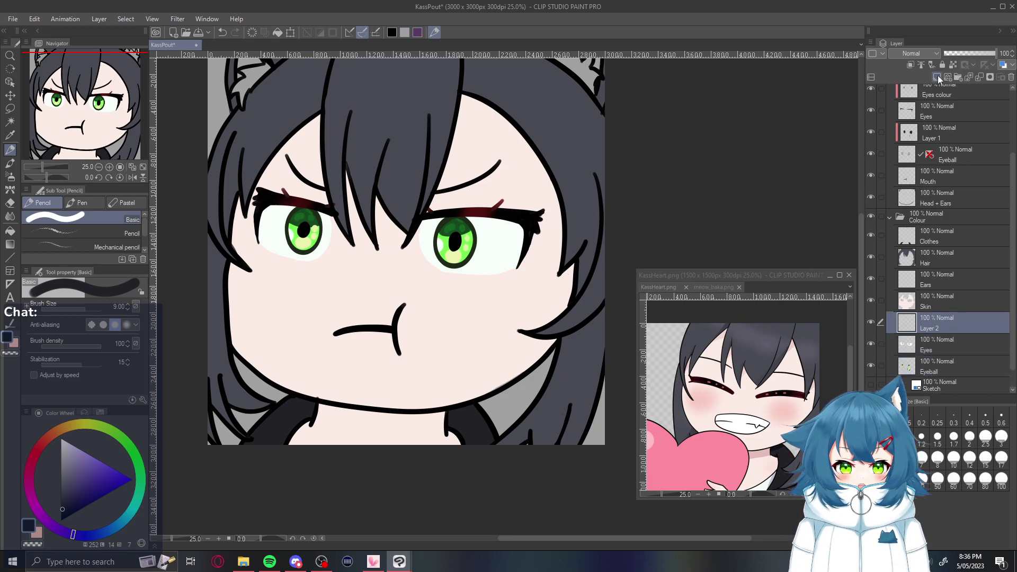
click(910, 65)
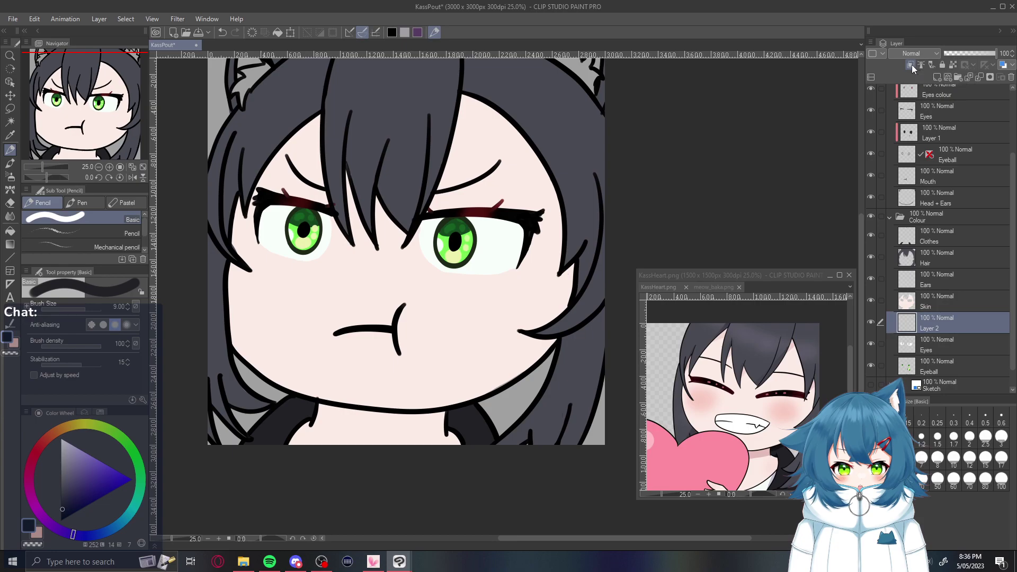
Add a new clipped layer above each of the Skin and Ears layers in the Colour folder
click(952, 300)
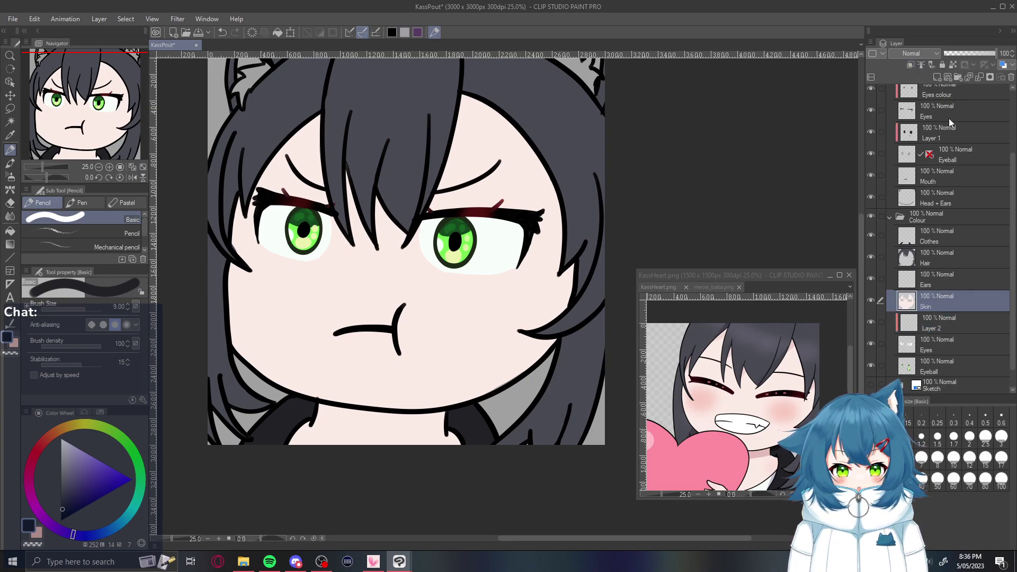
click(934, 76)
click(908, 65)
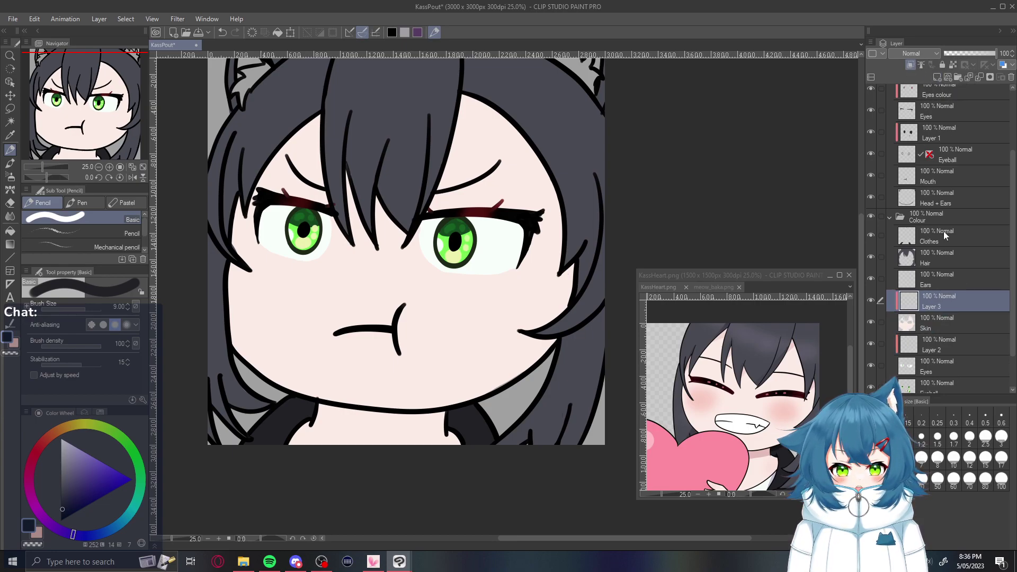
click(945, 275)
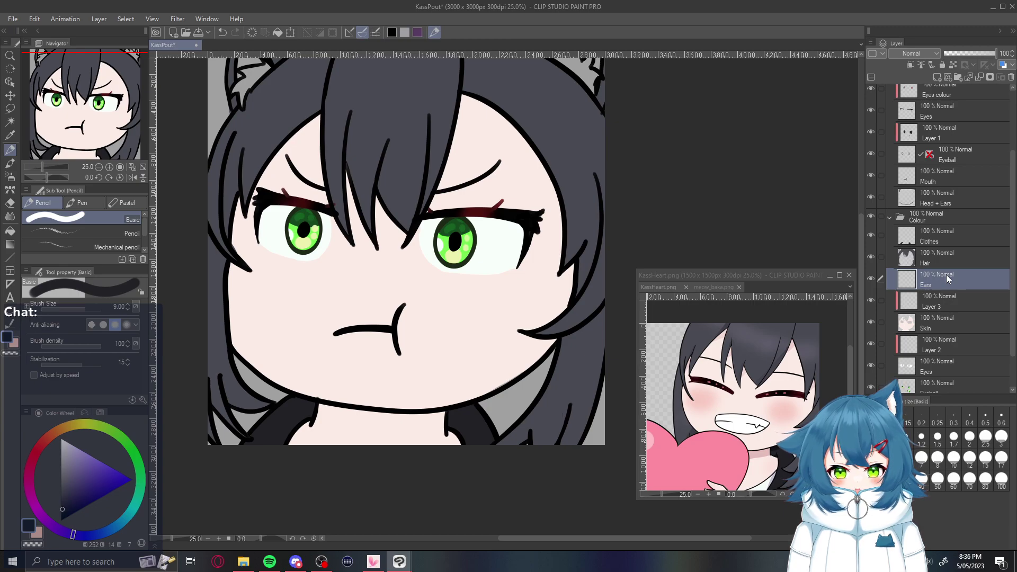
click(935, 78)
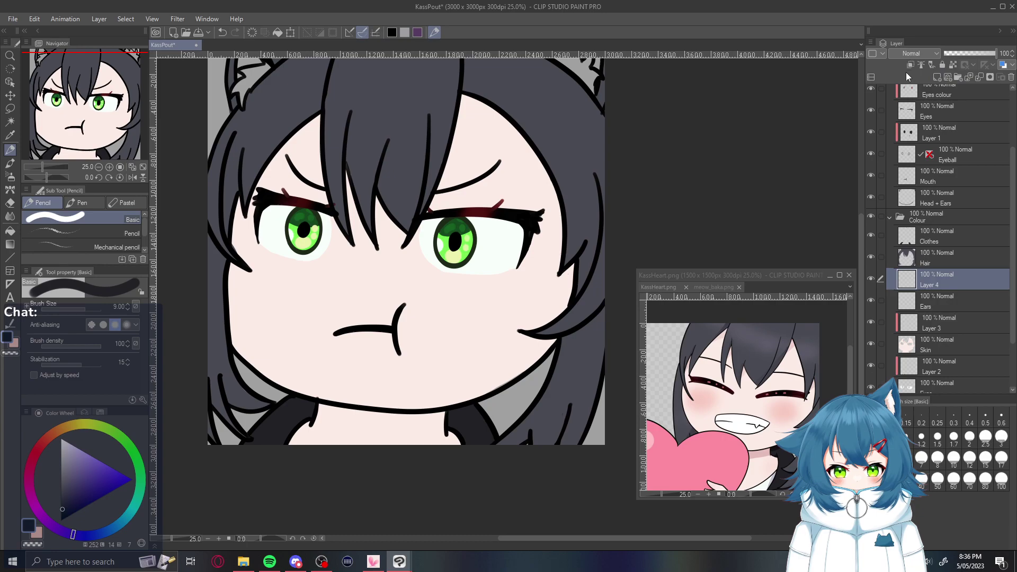
click(911, 66)
Add a new clipped layer above each of the Hair and Clothes layers in the Colour folder
click(936, 254)
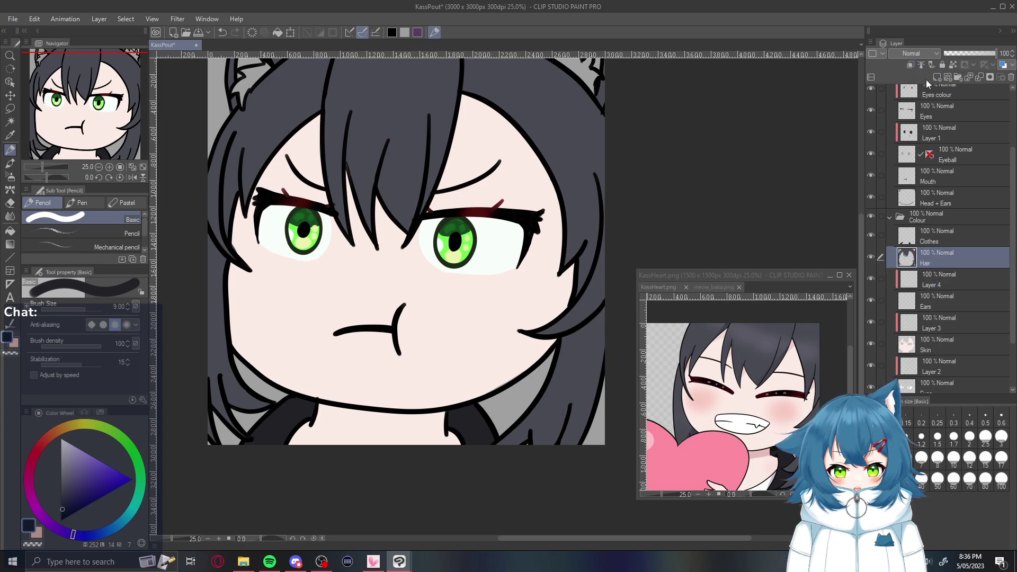
click(936, 79)
click(909, 65)
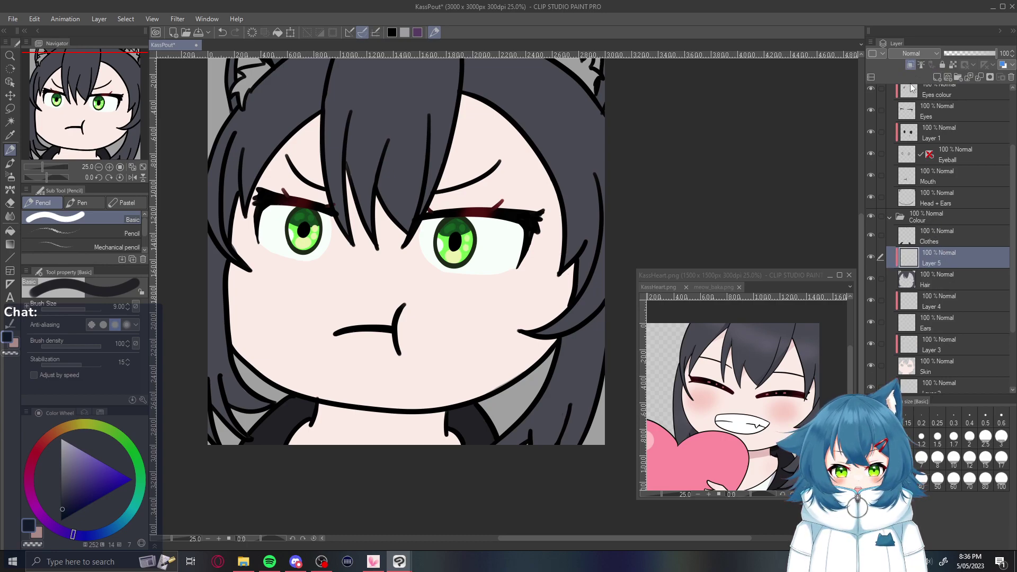
click(935, 232)
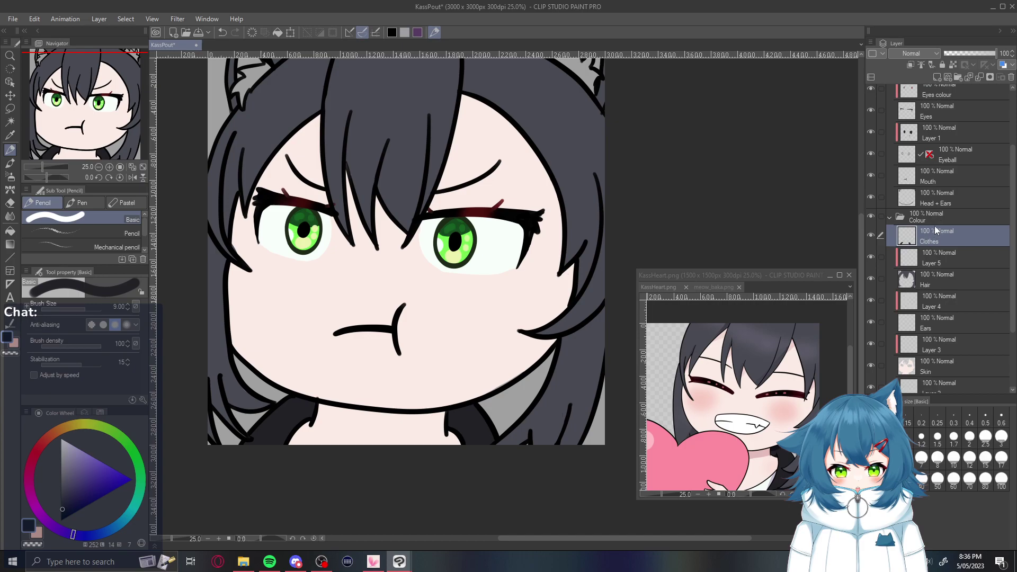
click(937, 77)
click(912, 65)
Sample the near-black jacket shadow colour from the KassHeart.png reference and return to KassPout's clipped layer above Clothes
scroll(942, 322, down, 2)
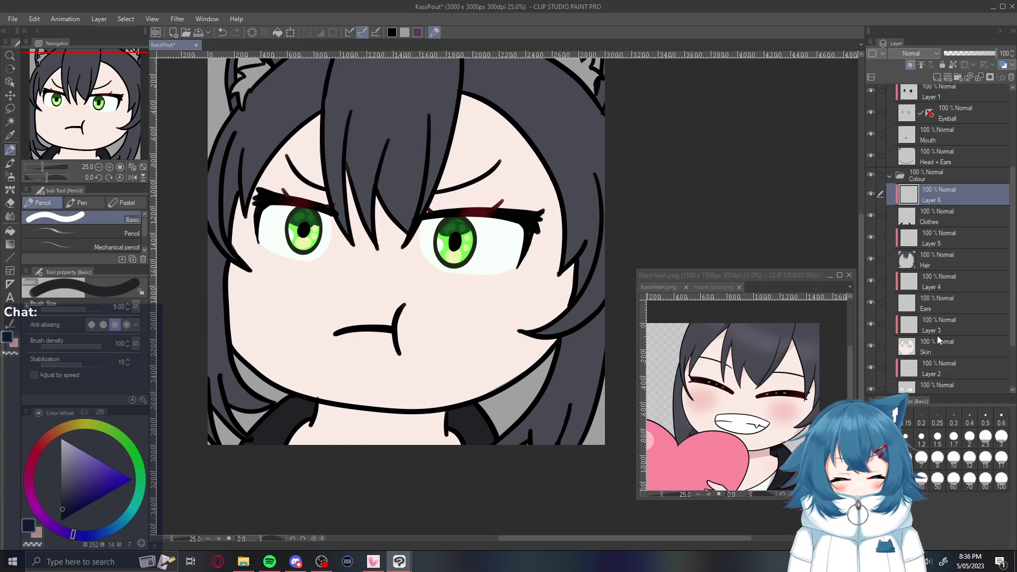
click(776, 449)
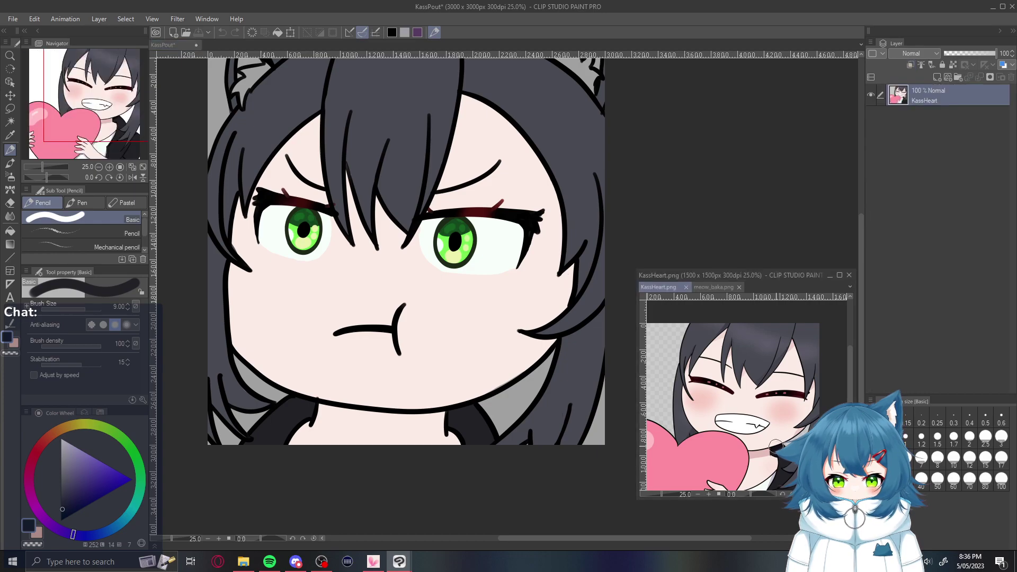
alt+click(776, 445)
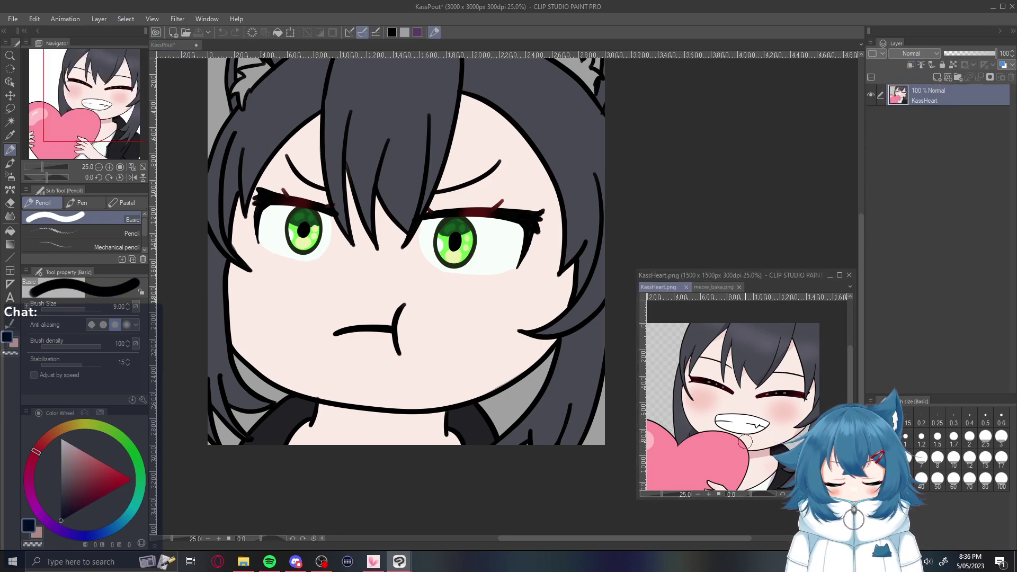
click(471, 422)
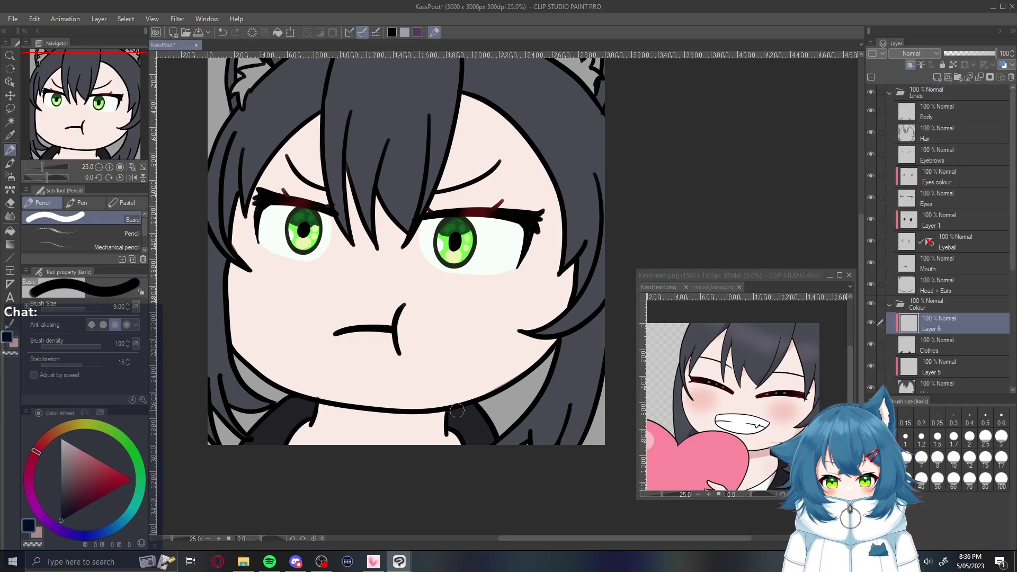
Shade both jacket collars just below the jawline in near-black with the Soft airbrush, undoing the first pencil stroke
drag(441, 419, 507, 395)
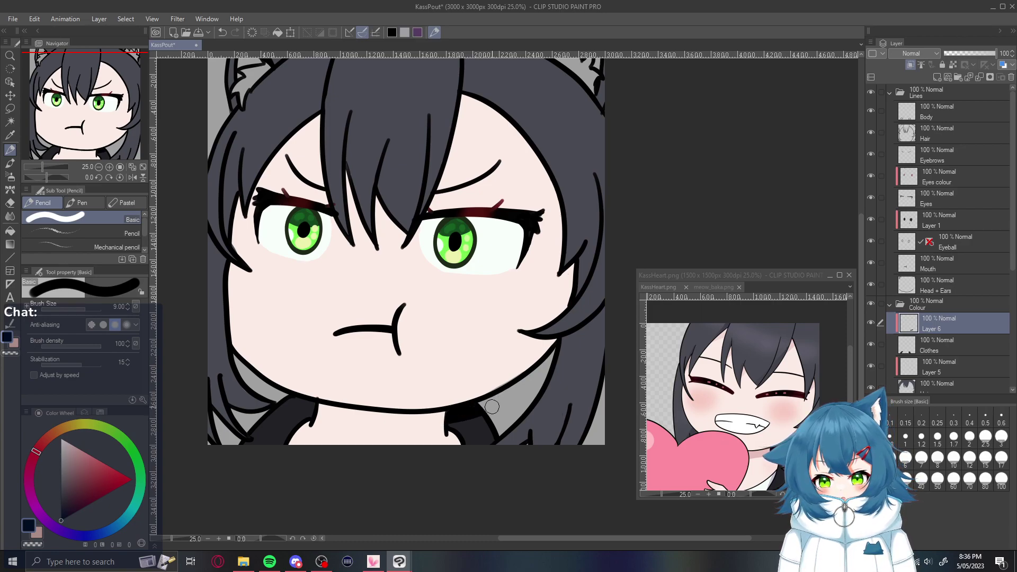
key(ctrl+z)
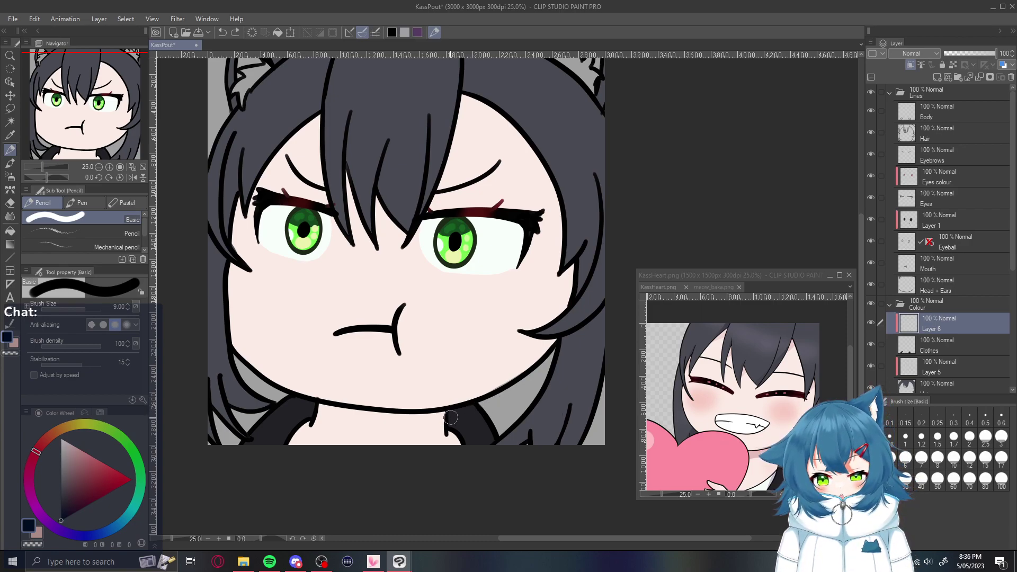
key(e)
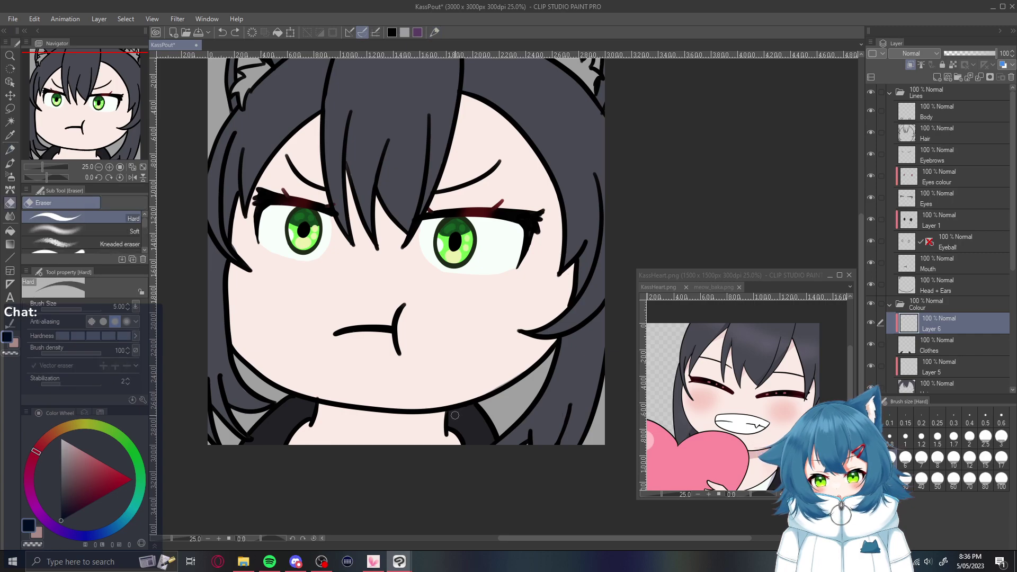
key(b)
drag(461, 411, 477, 406)
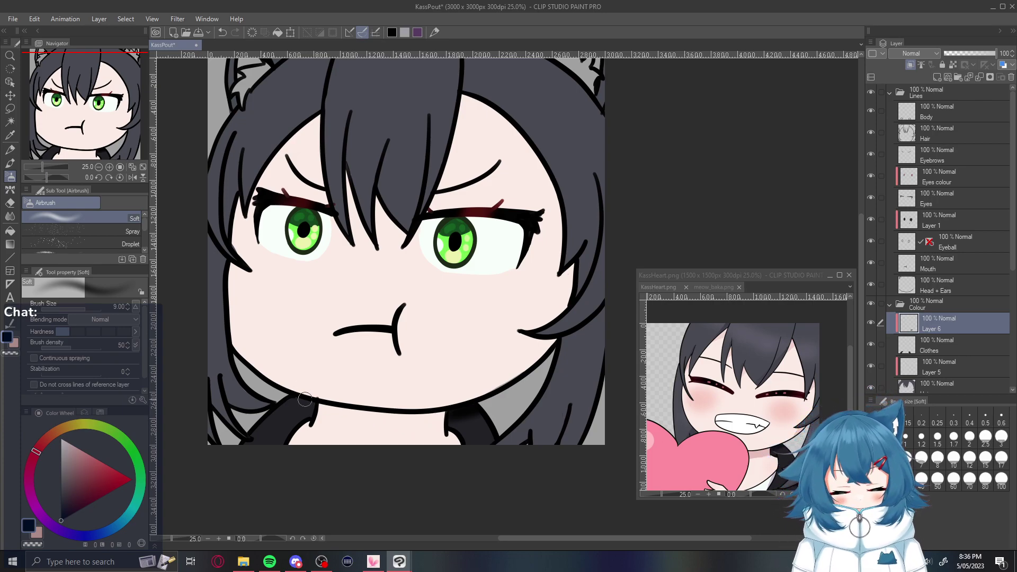
mouse_move(288, 395)
mouse_down()
mouse_move(310, 406)
mouse_move(294, 400)
mouse_up()
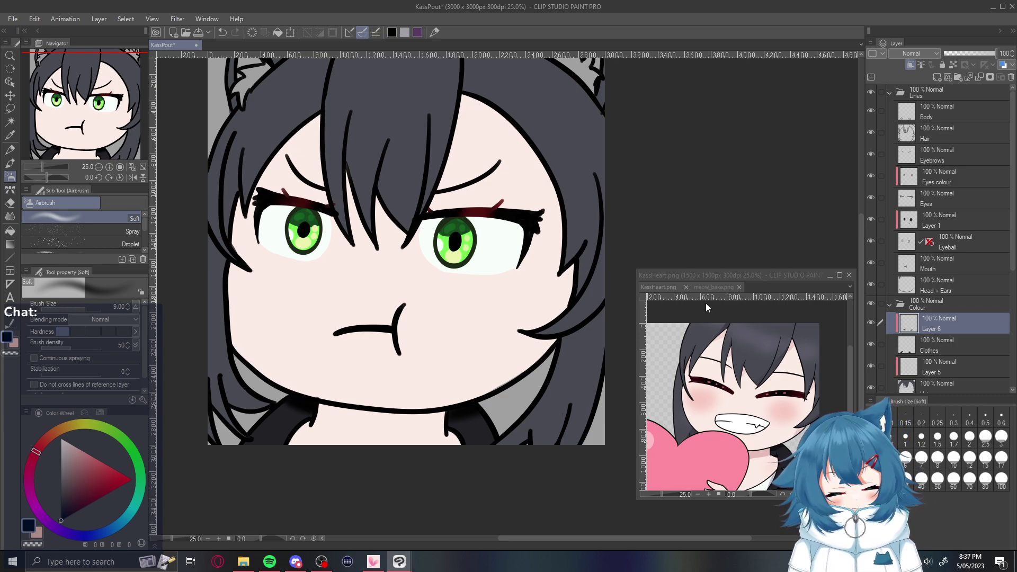
Sample the pinkish skin shadow colour from the KassHeart.png reference and make Layer 3, clipped above Skin, active in KassPout
click(720, 339)
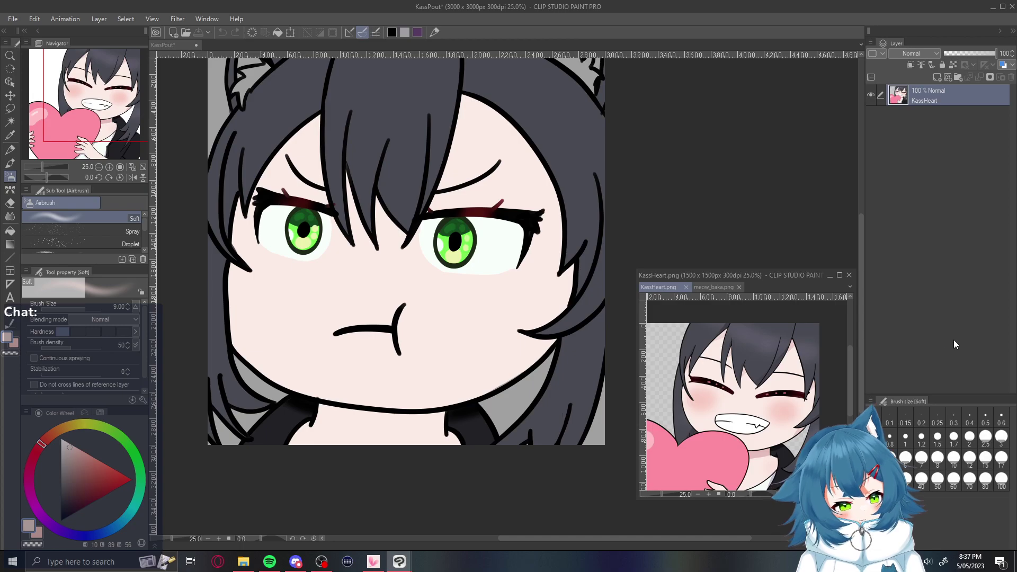
click(681, 226)
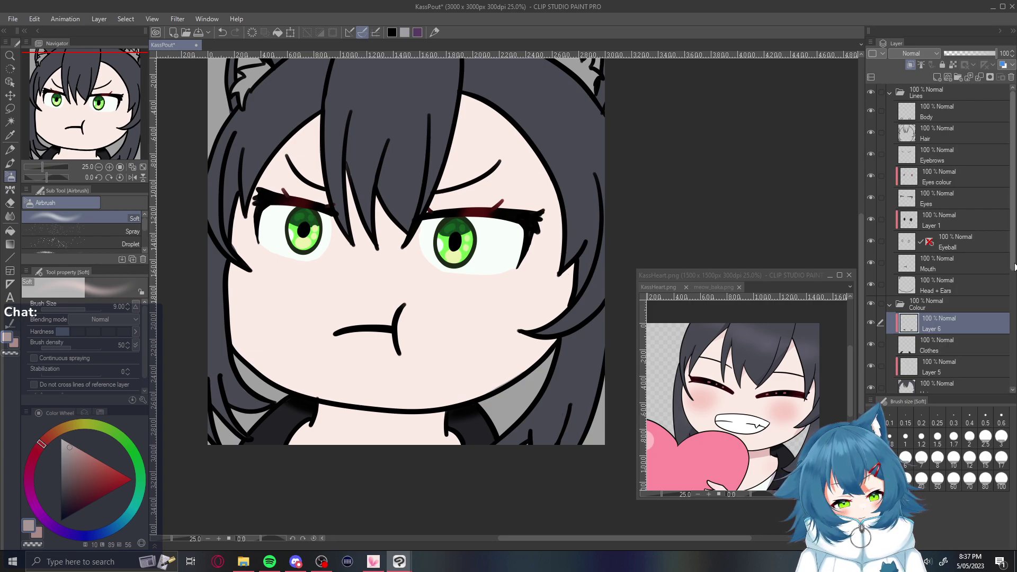
scroll(1014, 266, down, 6)
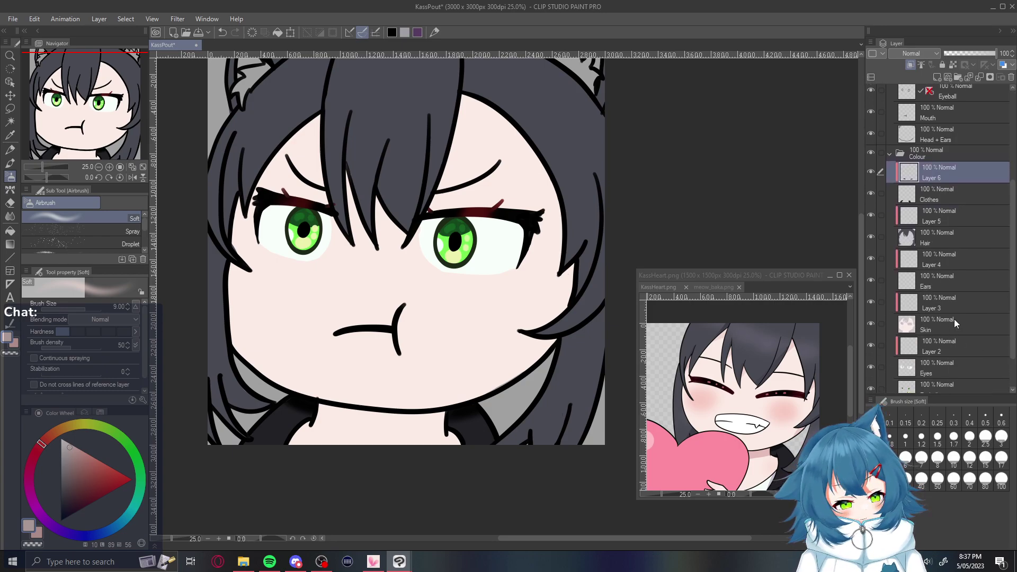
click(953, 304)
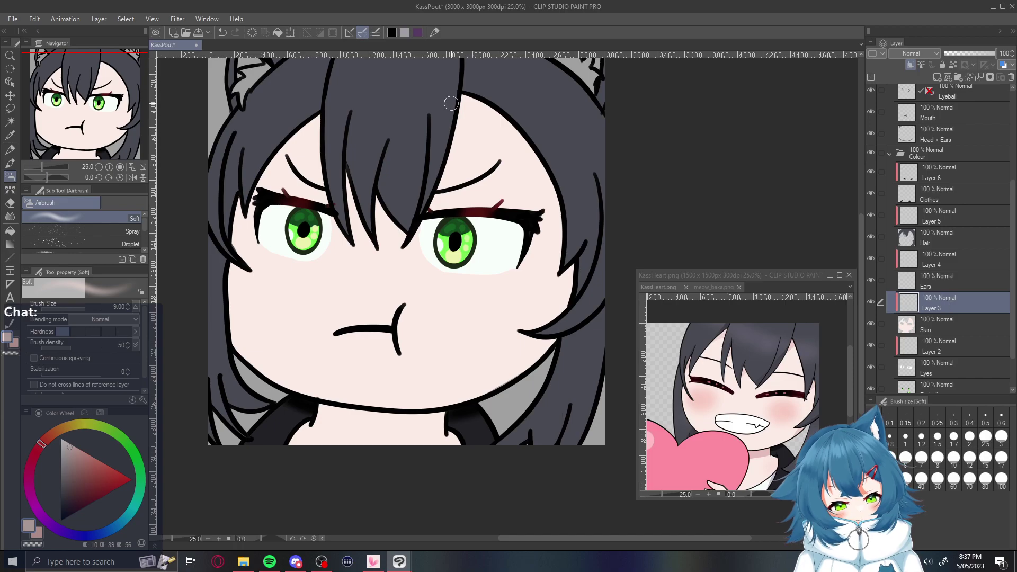
Shade the skin under the fringe and along the left-hand cheek edge with the Basic pencil, erasing the stray stroke below the left-hand eye
key(p)
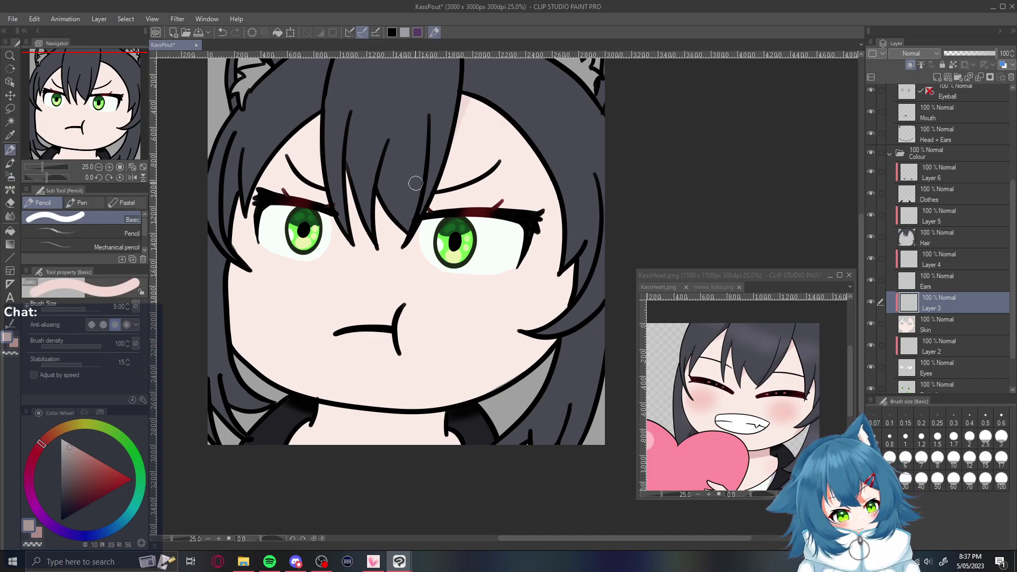
drag(380, 192, 377, 233)
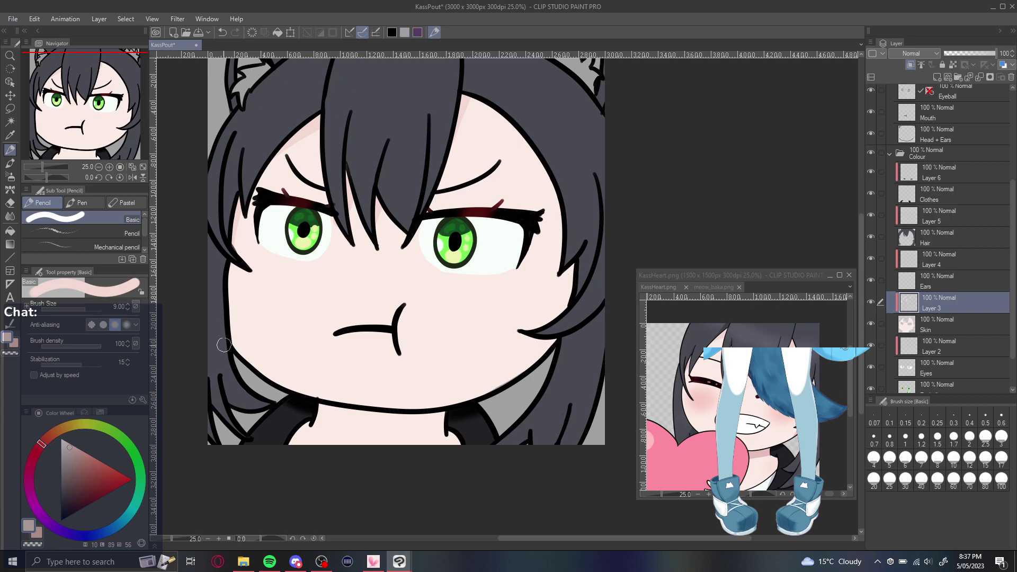
drag(226, 288, 256, 390)
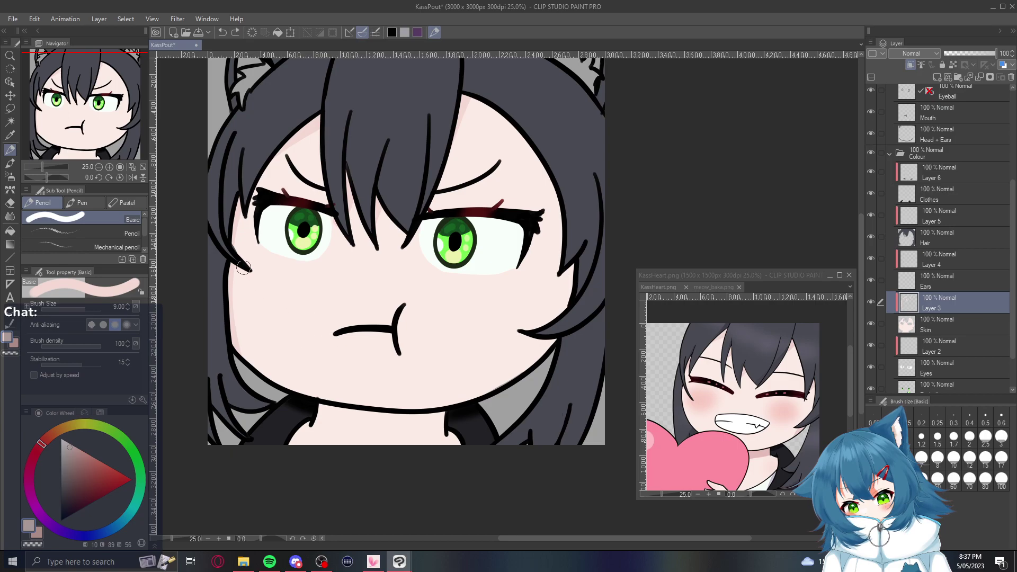
drag(245, 260, 271, 266)
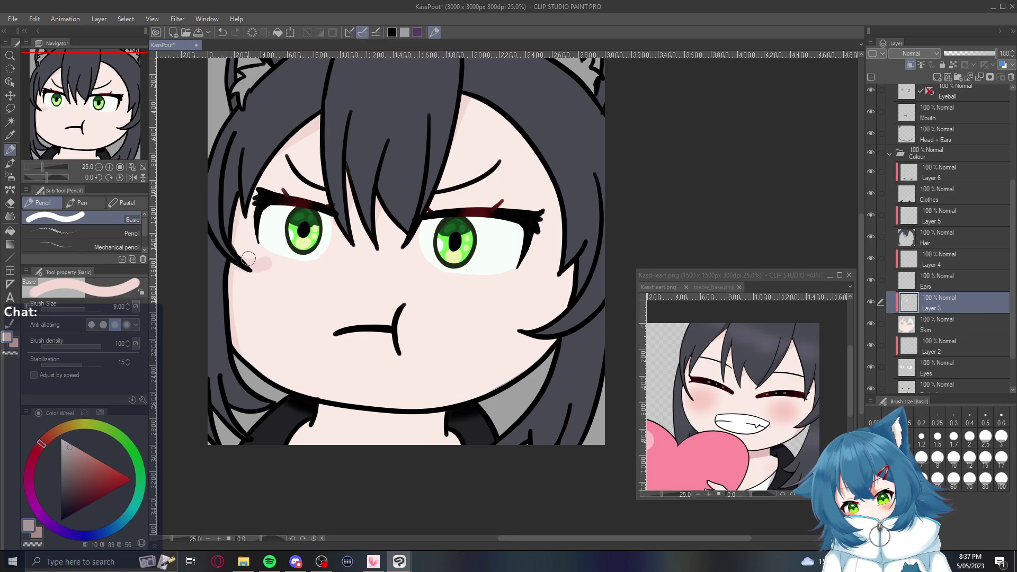
key(p)
key(e)
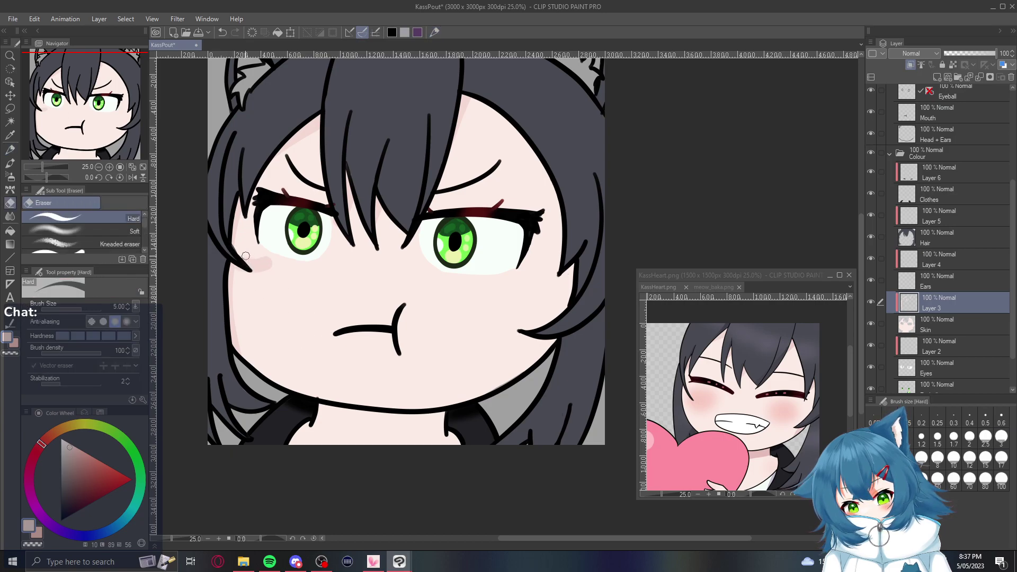
drag(247, 260, 279, 267)
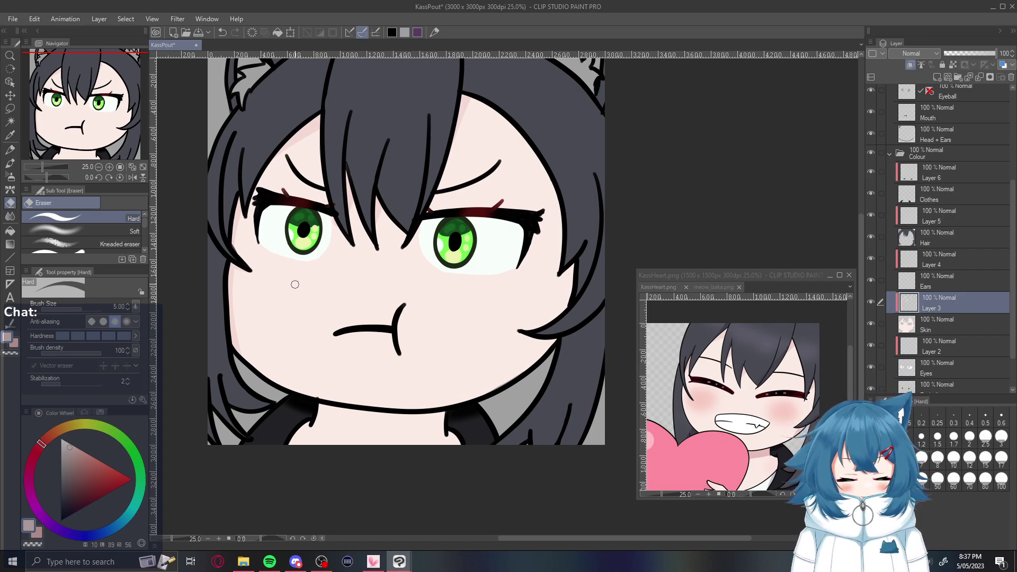
Add skin shadow along the right-hand side of the face beside the hair strands with the Basic pencil
key(p)
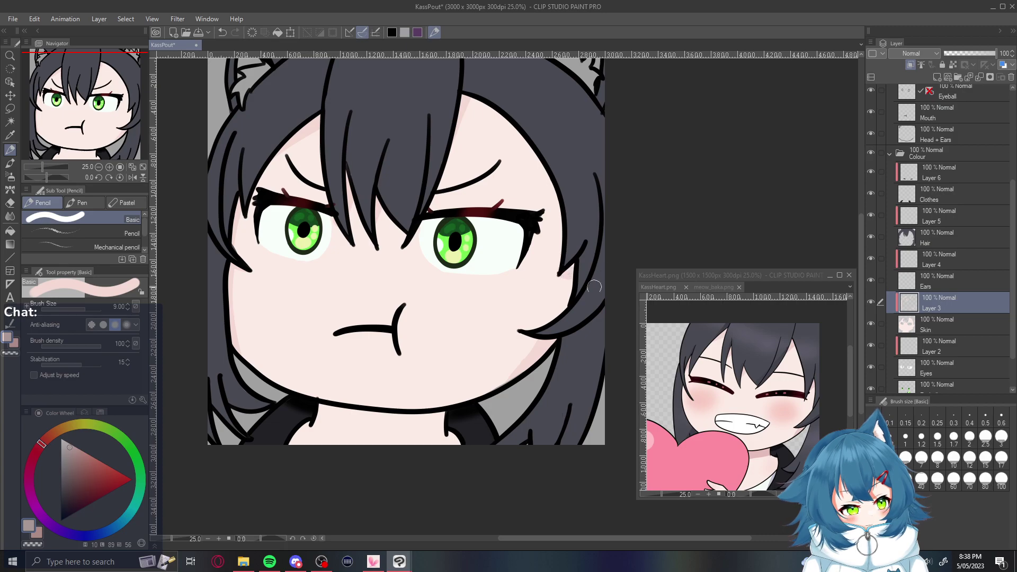
mouse_move(548, 274)
mouse_down()
mouse_move(537, 283)
mouse_move(549, 297)
mouse_up()
key(e)
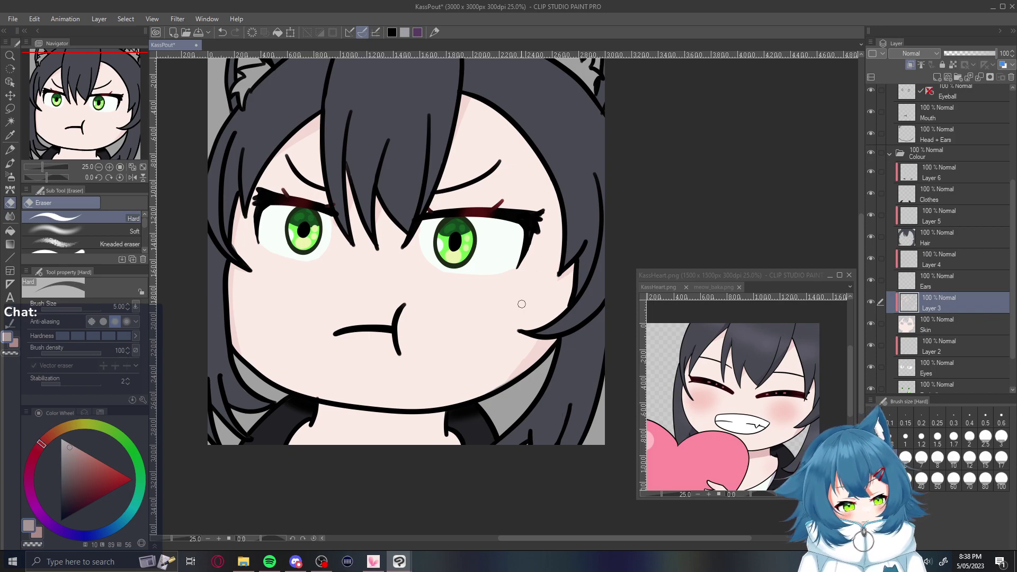
Shade the neck just below the jawline with the Basic pencil, undoing the first stroke and a trial stroke beneath the mouth
key(p)
drag(315, 410, 435, 425)
key(ctrl+z)
drag(309, 409, 449, 410)
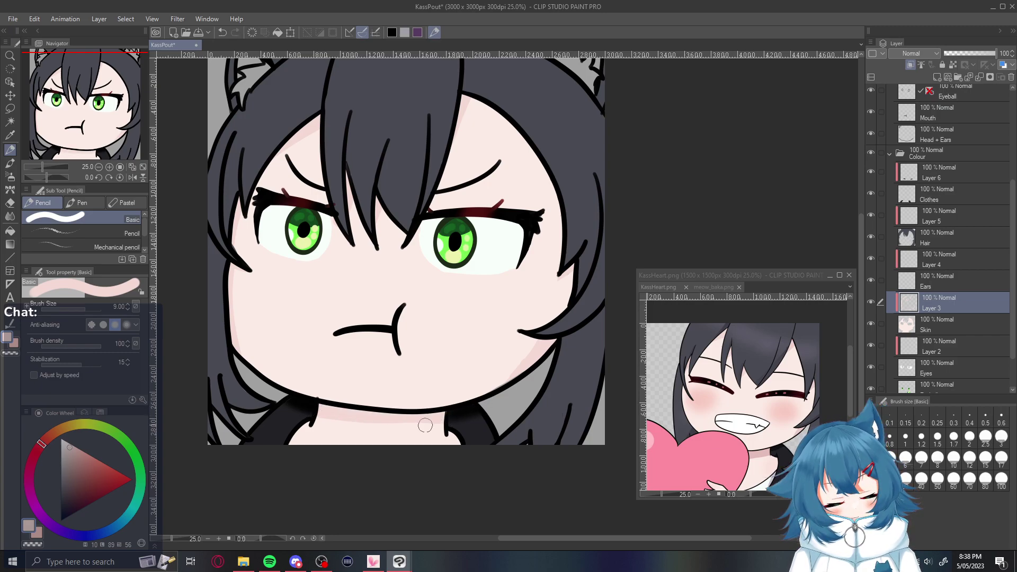
drag(310, 413, 447, 418)
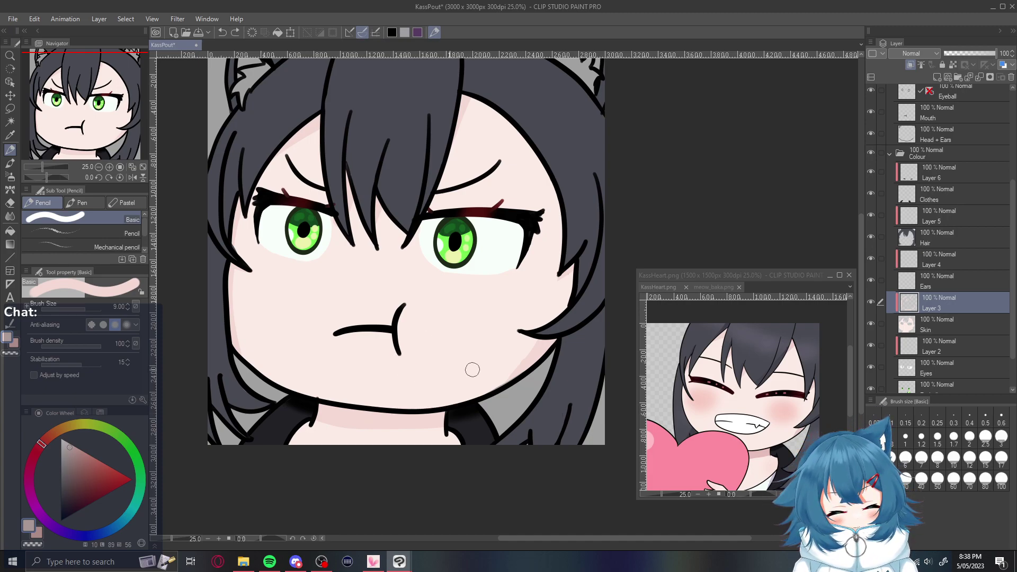
drag(398, 368, 469, 344)
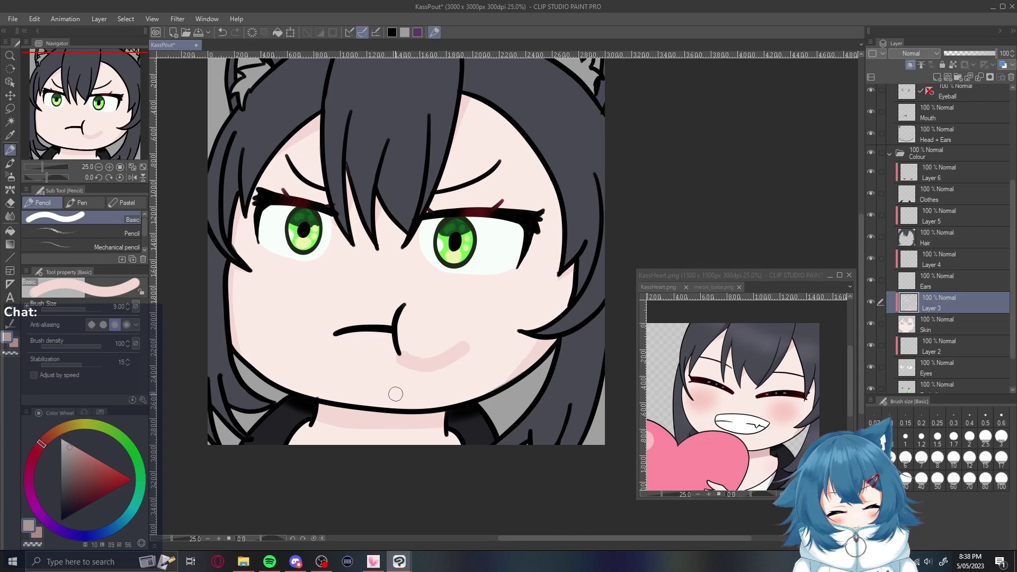
key(ctrl+z)
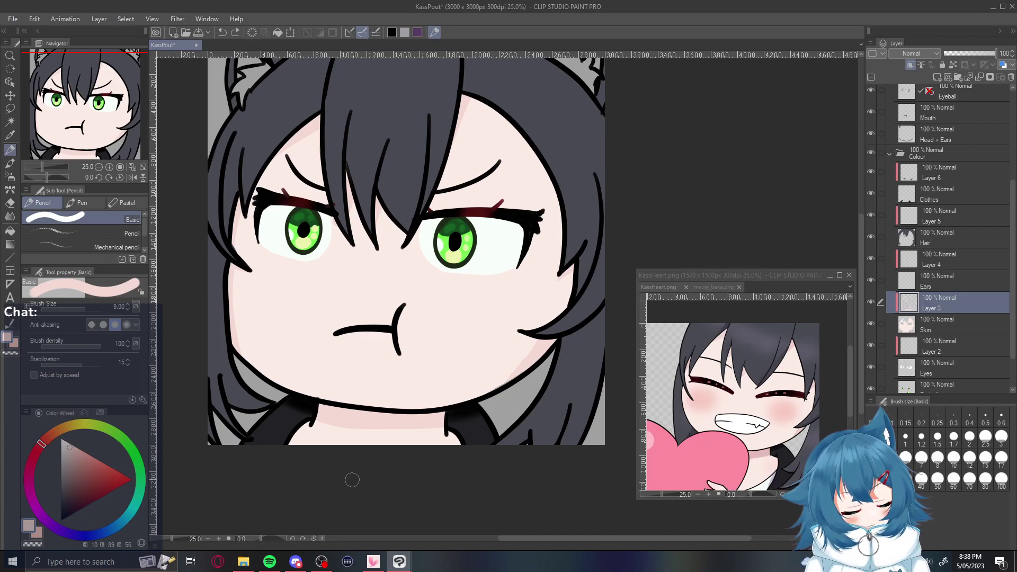
Sample the pink blush colour from the cheek in the KassHeart.png reference and return to KassPout's Layer 3
click(704, 401)
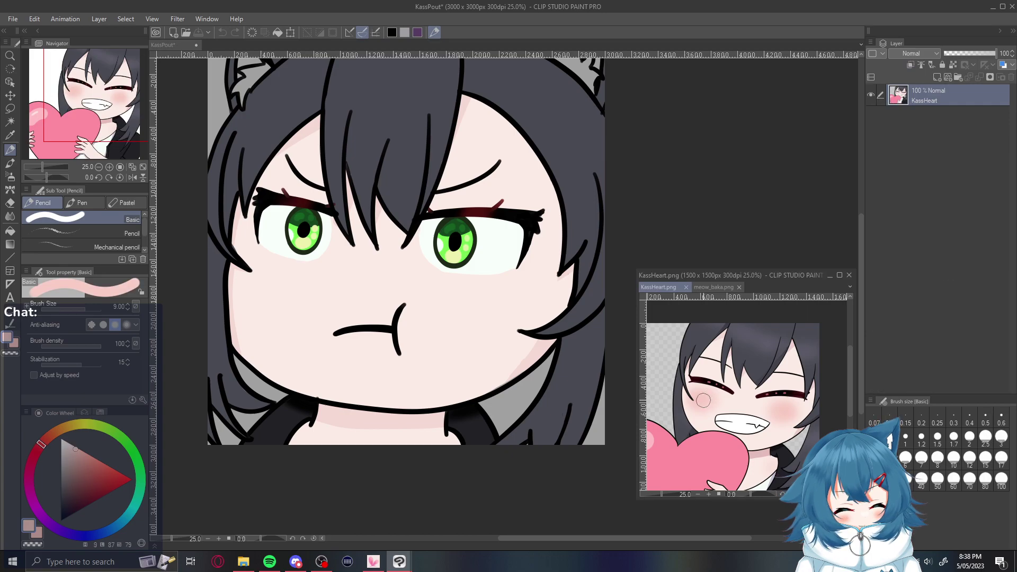
click(675, 216)
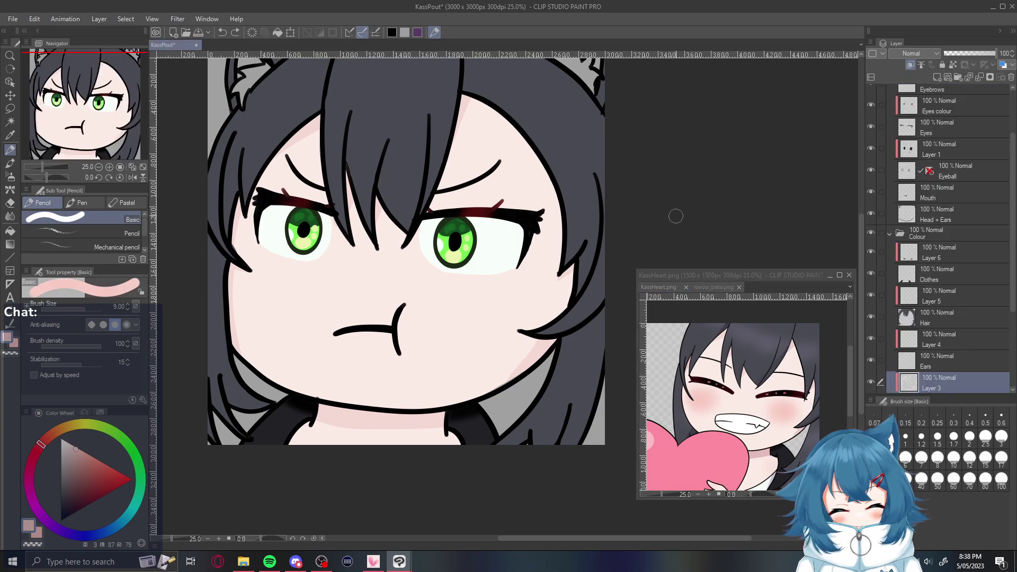
key(e)
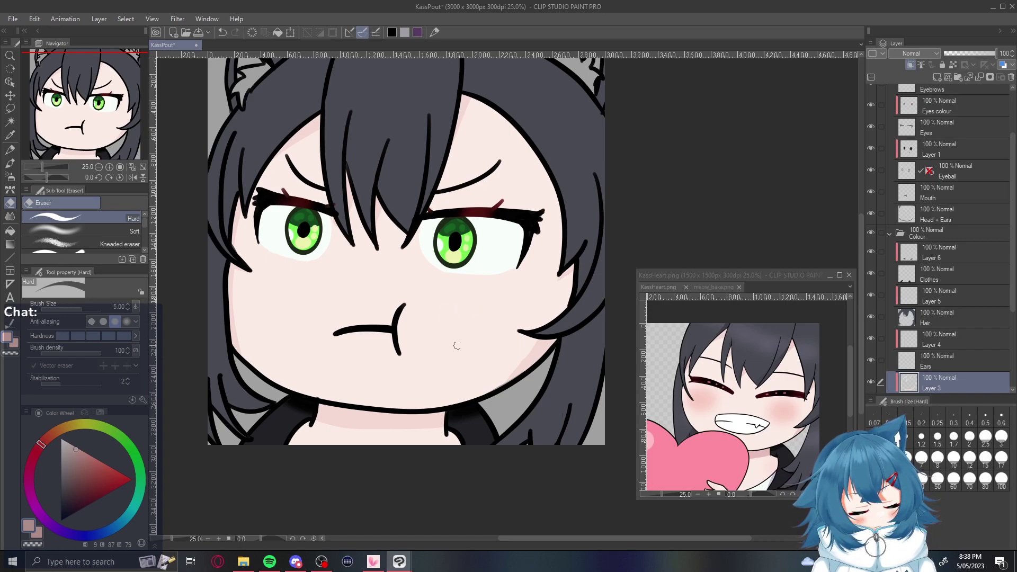
Enlarge the Soft airbrush to size 35 and paint a soft pink blush on both cheeks, undoing the first small stroke
key(b)
mouse_move(488, 309)
mouse_down()
mouse_move(423, 325)
mouse_move(472, 298)
mouse_move(431, 307)
mouse_up()
key(ctrl+z)
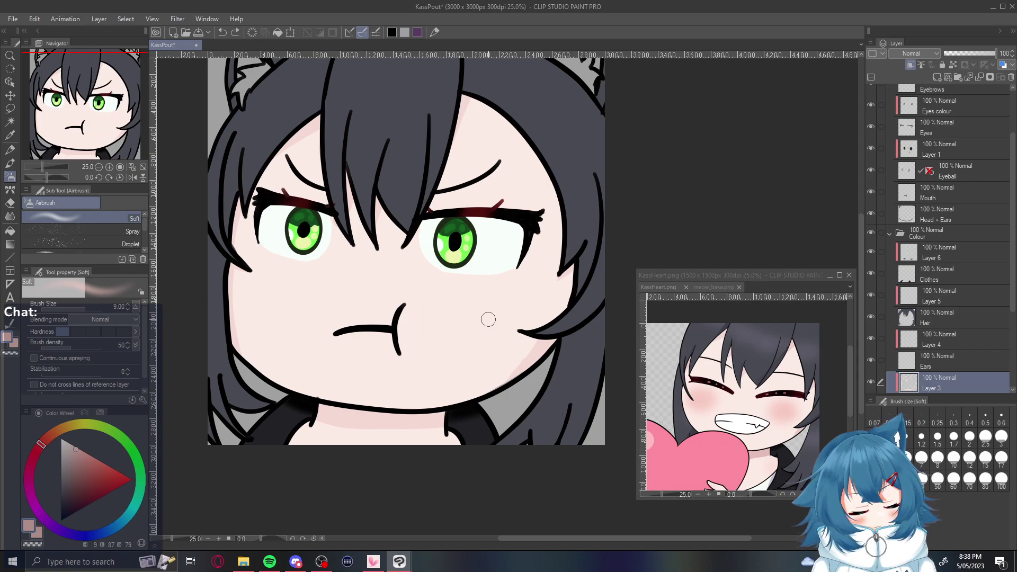
key(bracketright)
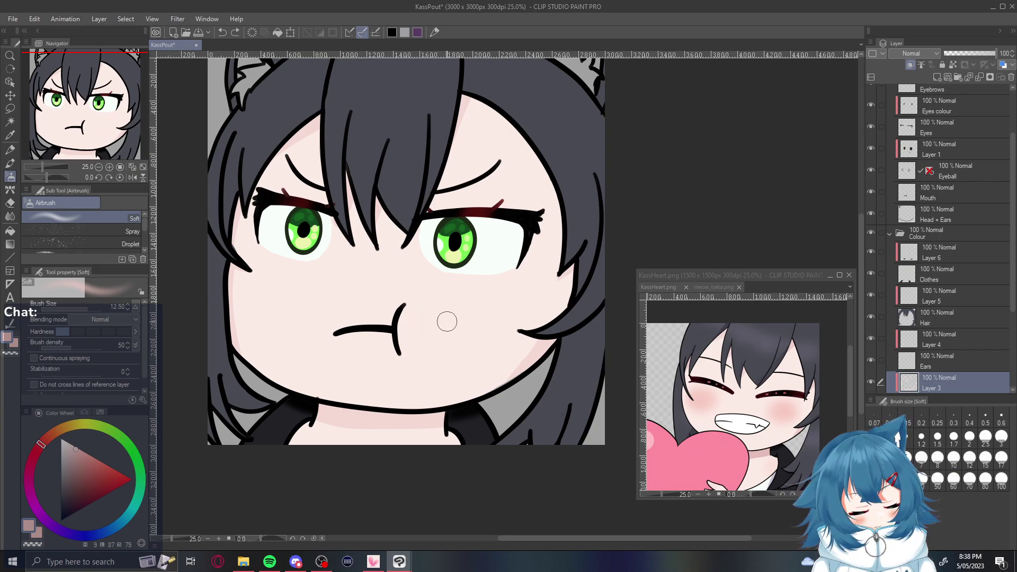
key(bracketright)
key(bracketright)
key(bracketright)
key(bracketright)
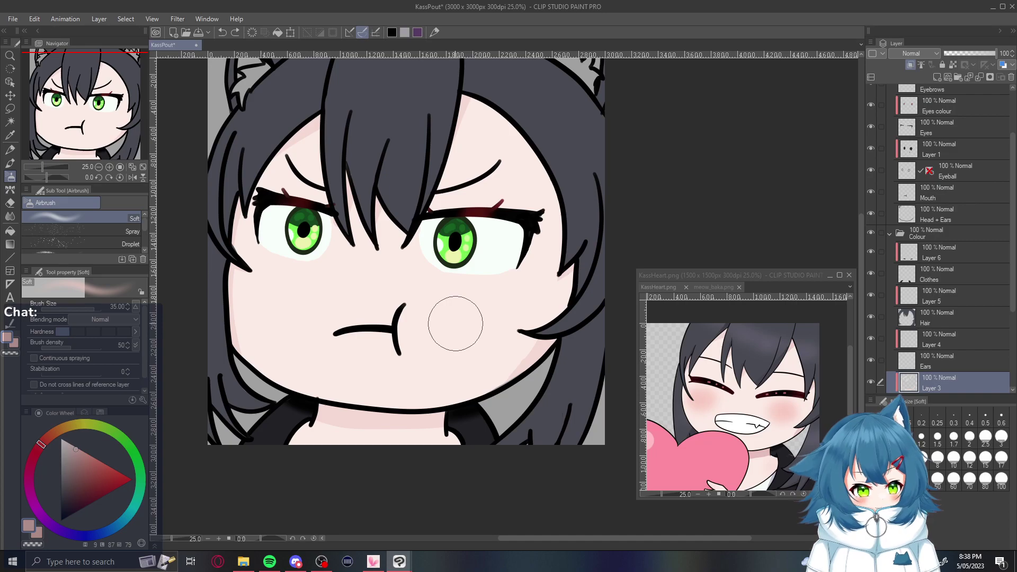
mouse_move(455, 318)
mouse_down()
mouse_move(484, 331)
mouse_move(474, 320)
mouse_move(484, 302)
mouse_move(475, 348)
mouse_up()
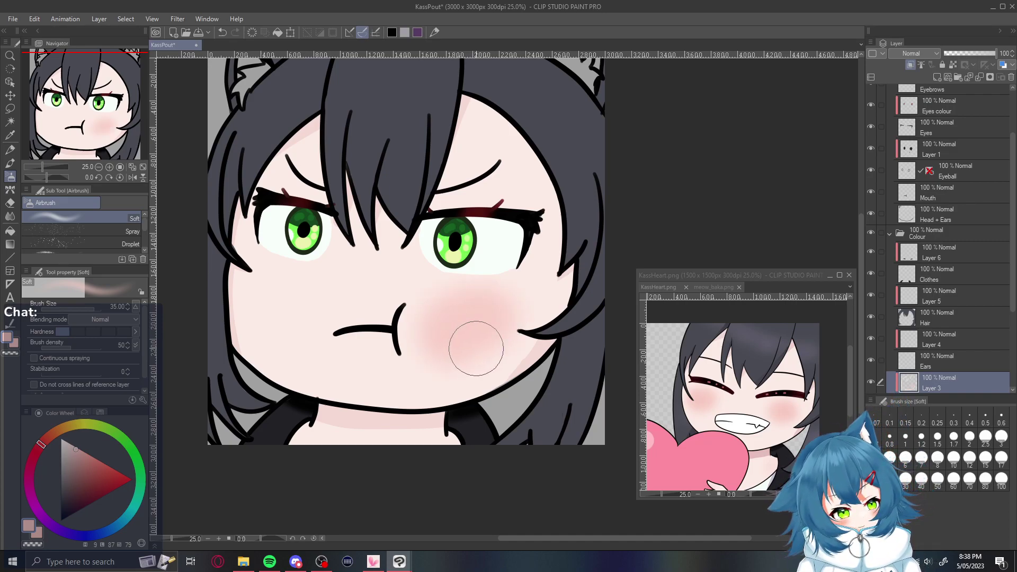
mouse_move(294, 304)
mouse_down()
mouse_move(256, 313)
mouse_move(288, 297)
mouse_move(311, 315)
mouse_move(264, 357)
mouse_up()
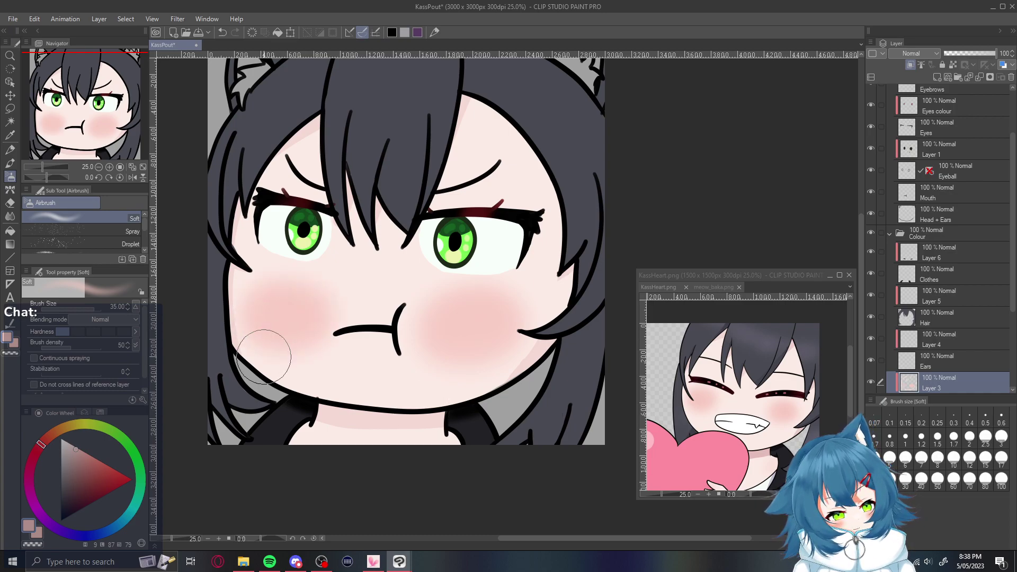
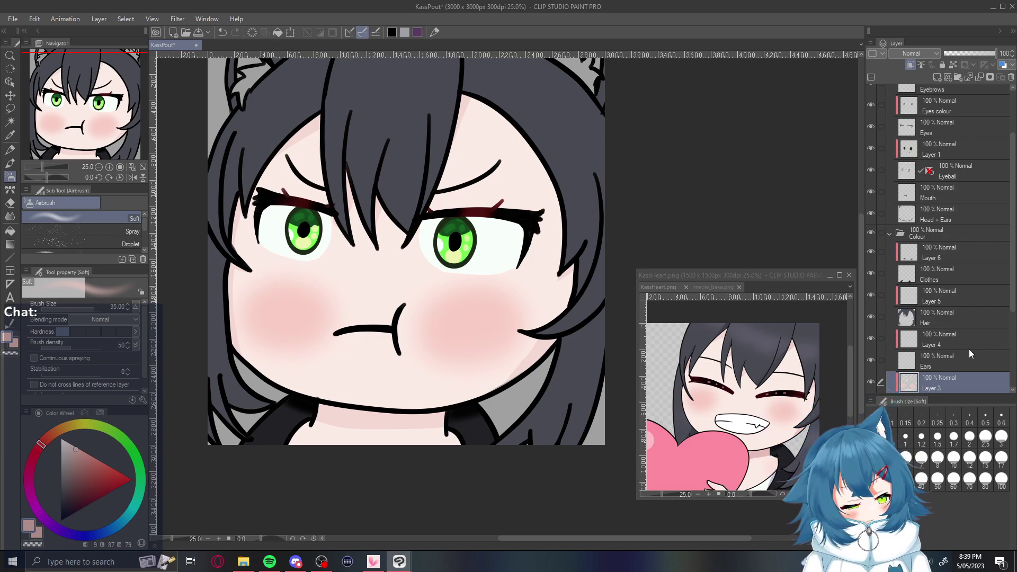
Make Layer 2, clipped above Eyes, active and darken the sampled eye-white colour to grey for the eye shadow
scroll(933, 322, down, 5)
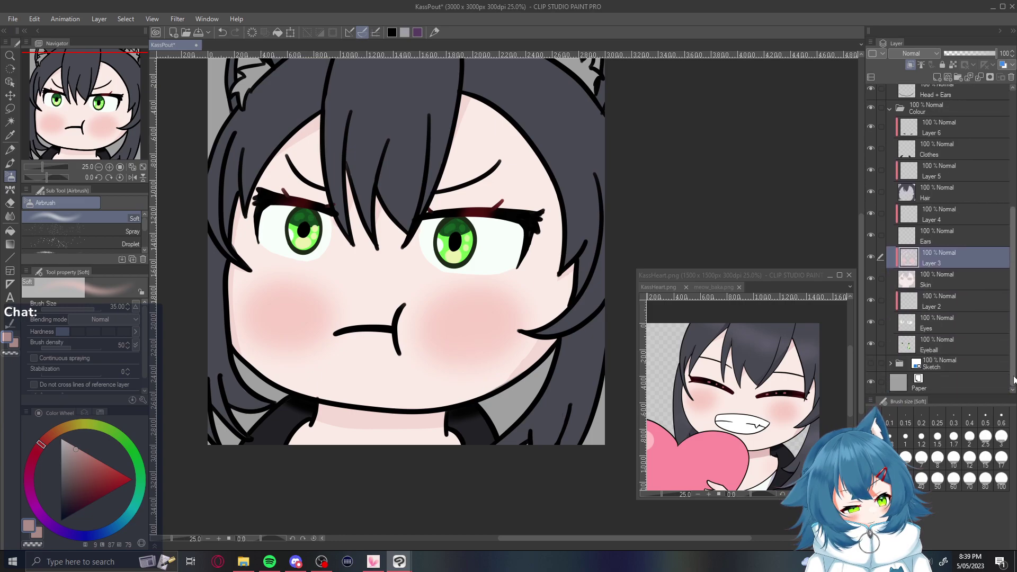
click(959, 300)
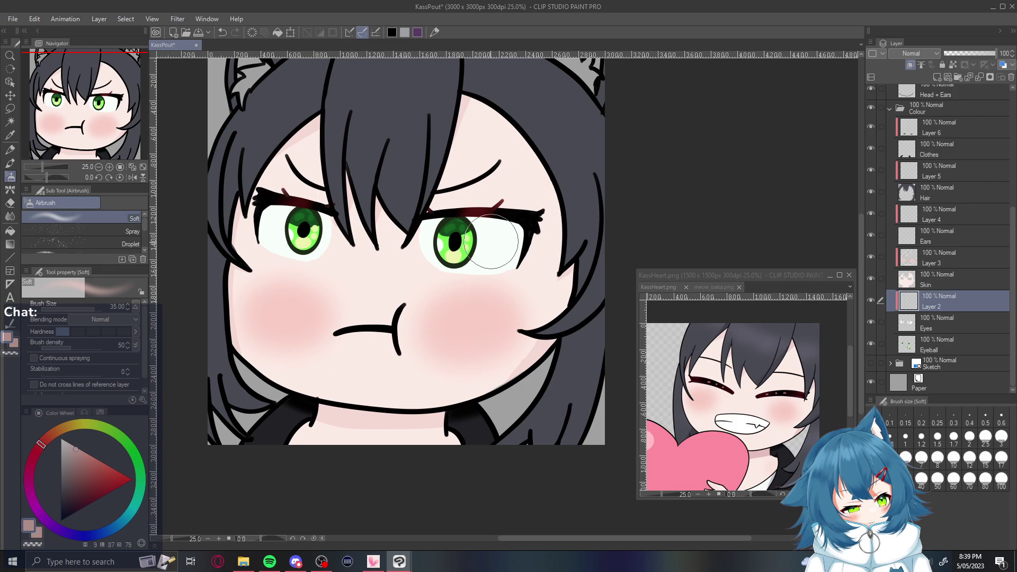
alt+click(474, 258)
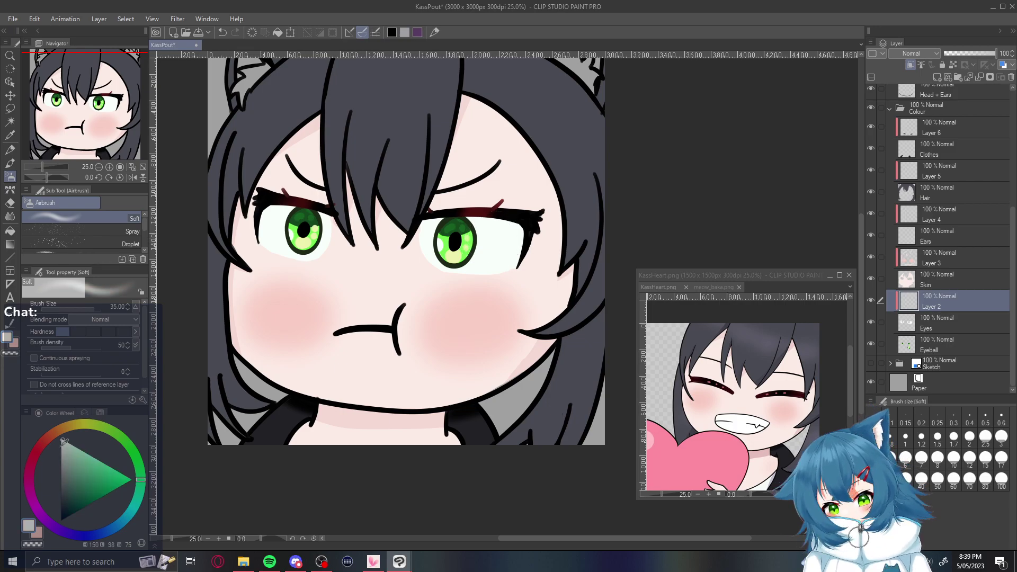
drag(64, 440, 59, 458)
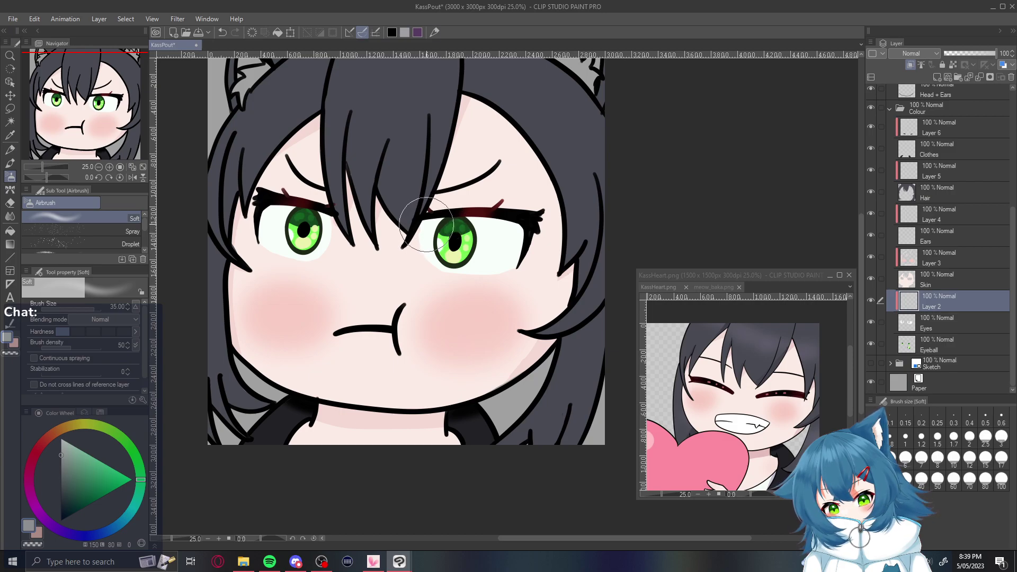
Try a grey Basic pencil shadow across the upper white of the right-hand eye, redrawing the first stroke
key(p)
drag(421, 227, 521, 219)
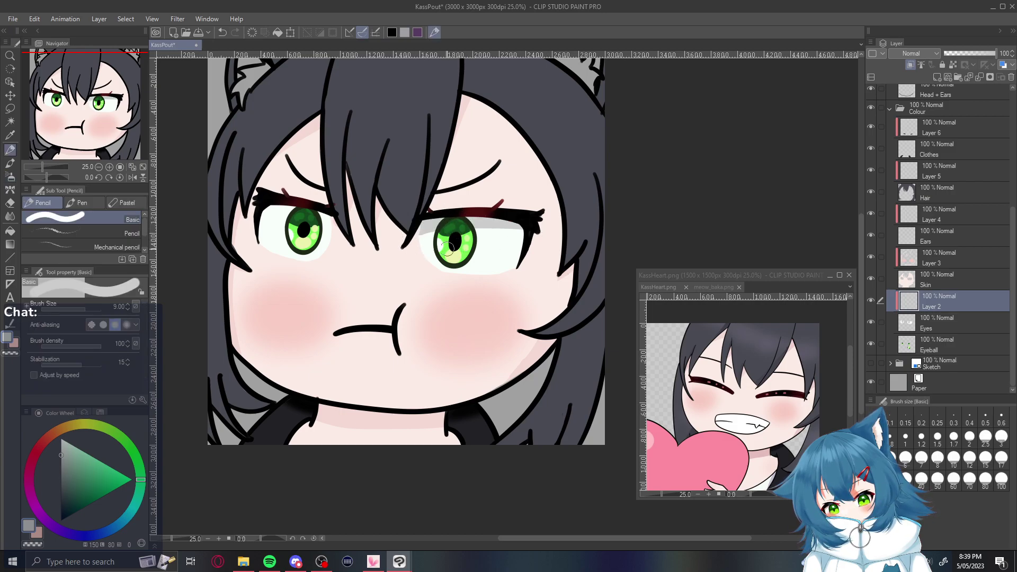
key(ctrl+z)
drag(424, 225, 522, 218)
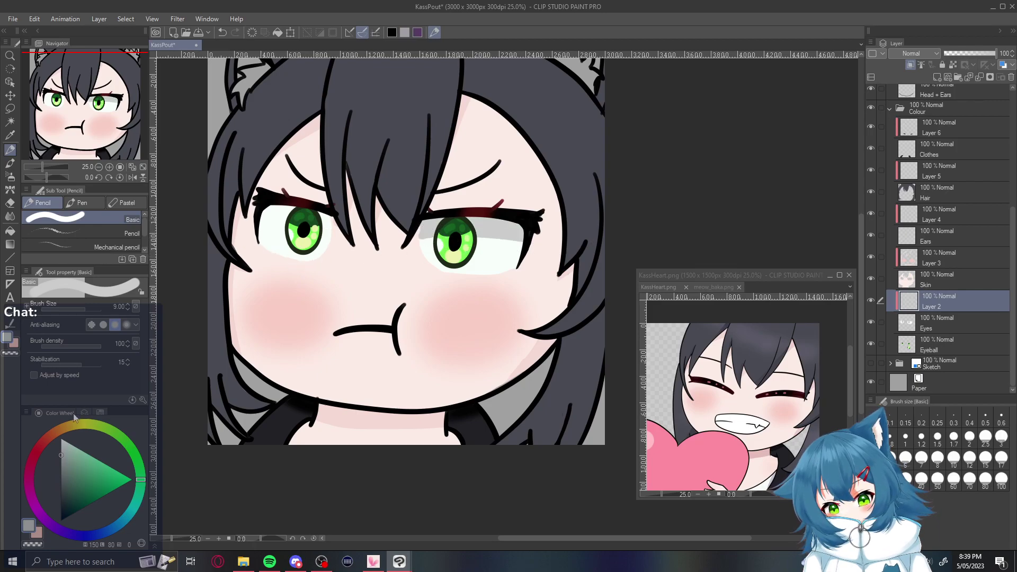
Lighten the grey slightly and shade the upper whites of both eyes beneath the lashes with the Basic pencil
drag(65, 451, 60, 447)
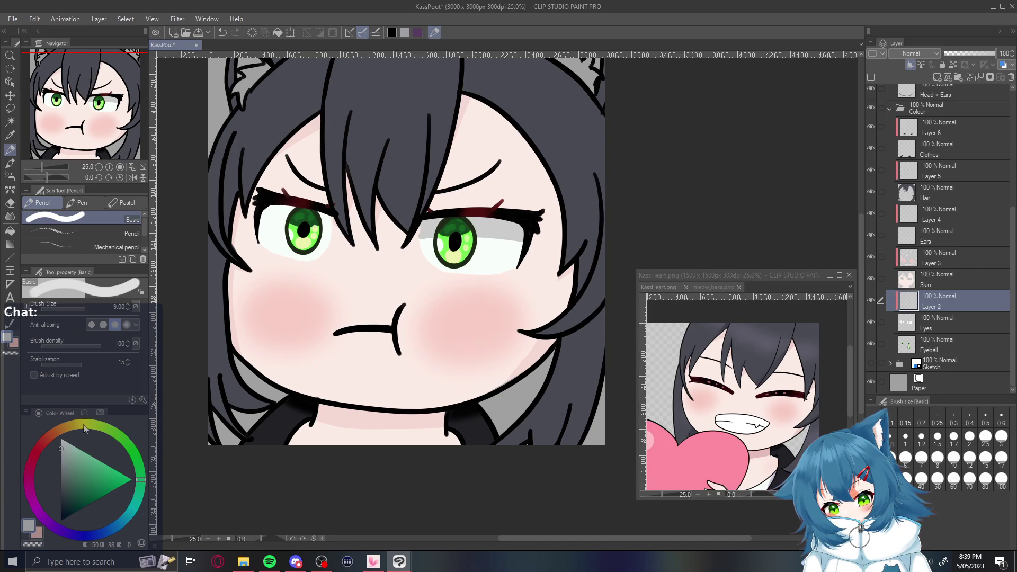
drag(414, 239, 530, 247)
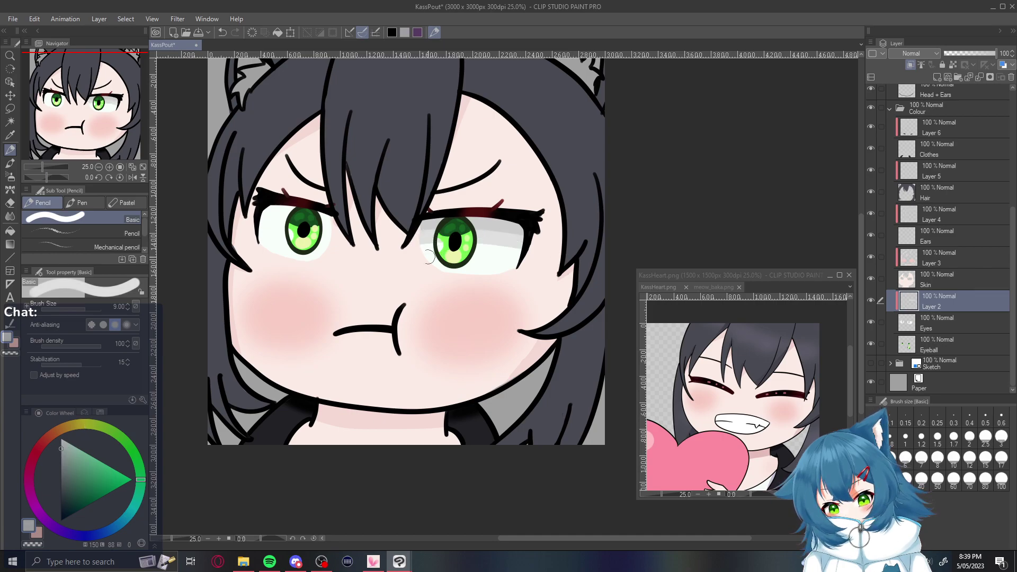
key(ctrl+z)
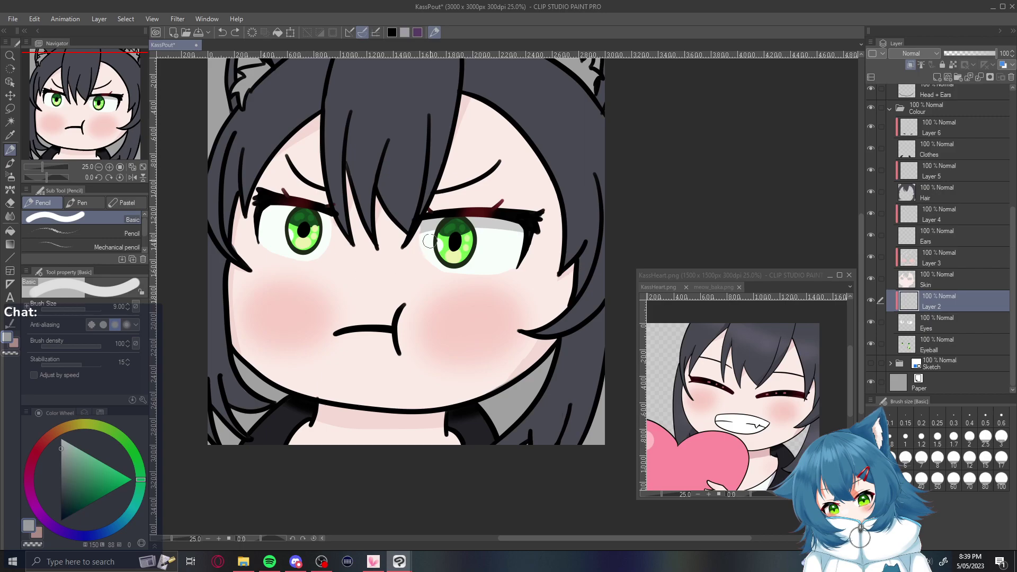
key(ctrl+y)
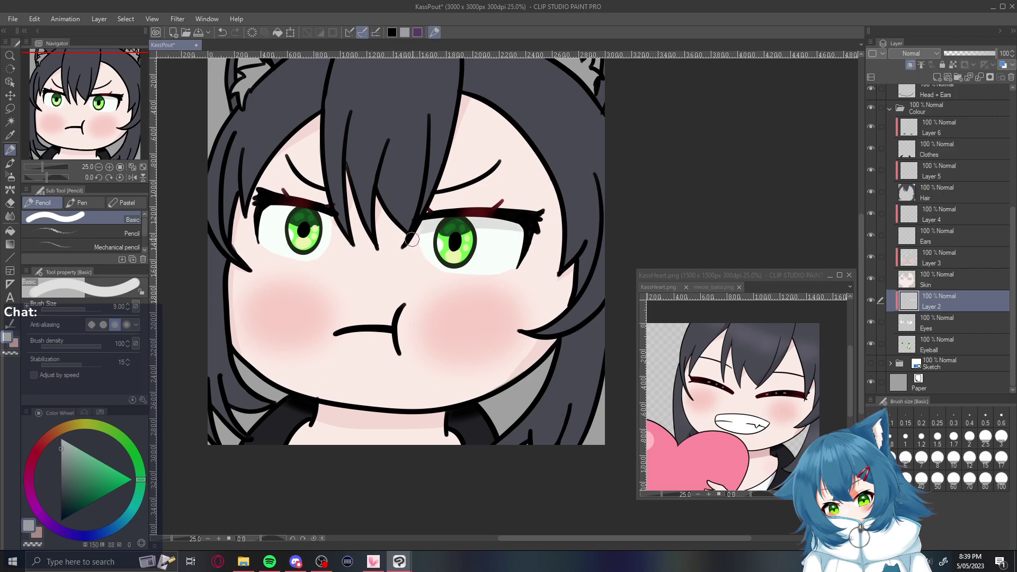
drag(252, 213, 358, 211)
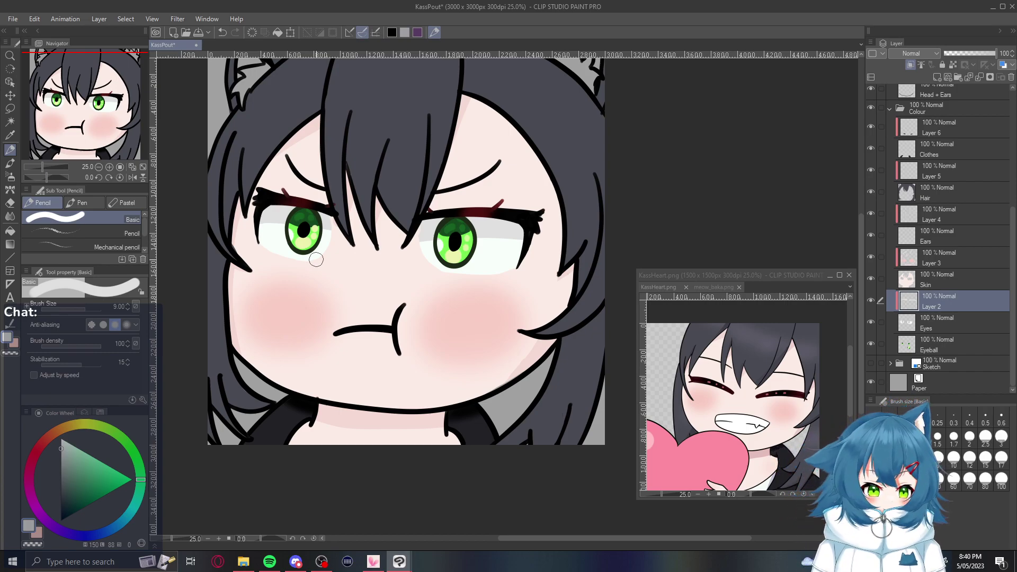
Move Layer 2 and the Eyes layer together above Layer 3 in the Colour folder
ctrl+click(954, 320)
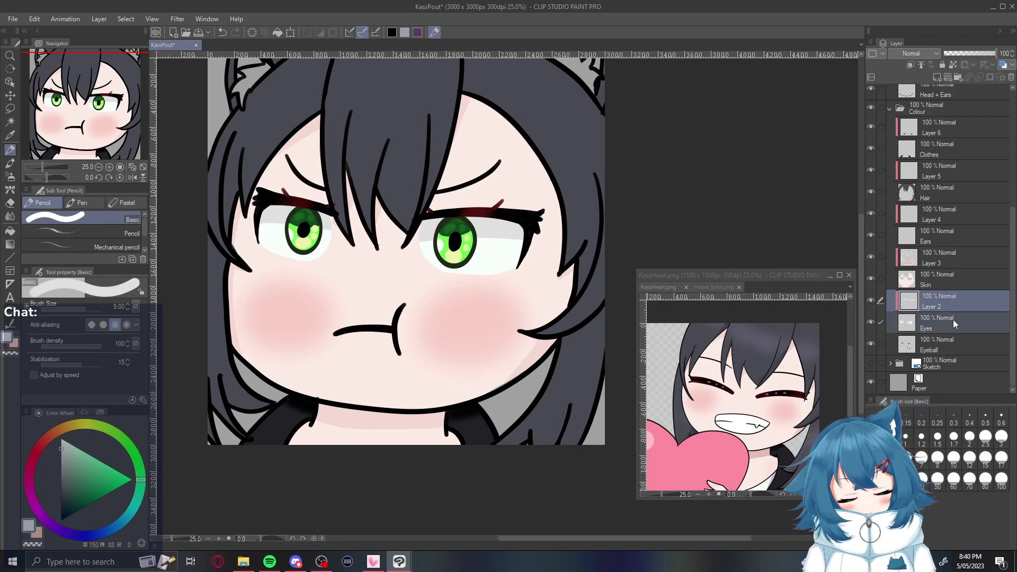
drag(967, 305, 974, 239)
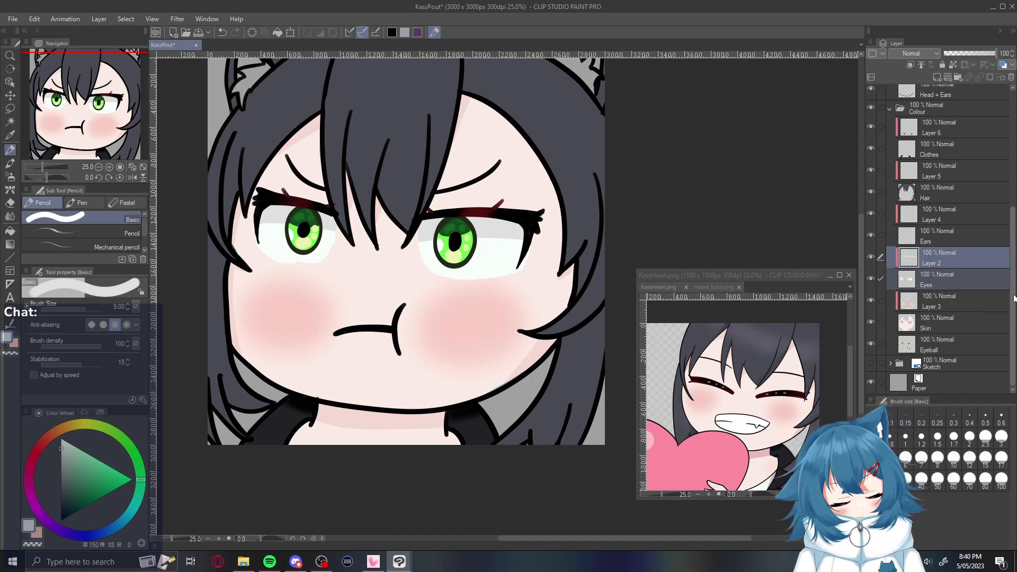
scroll(993, 199, up, 5)
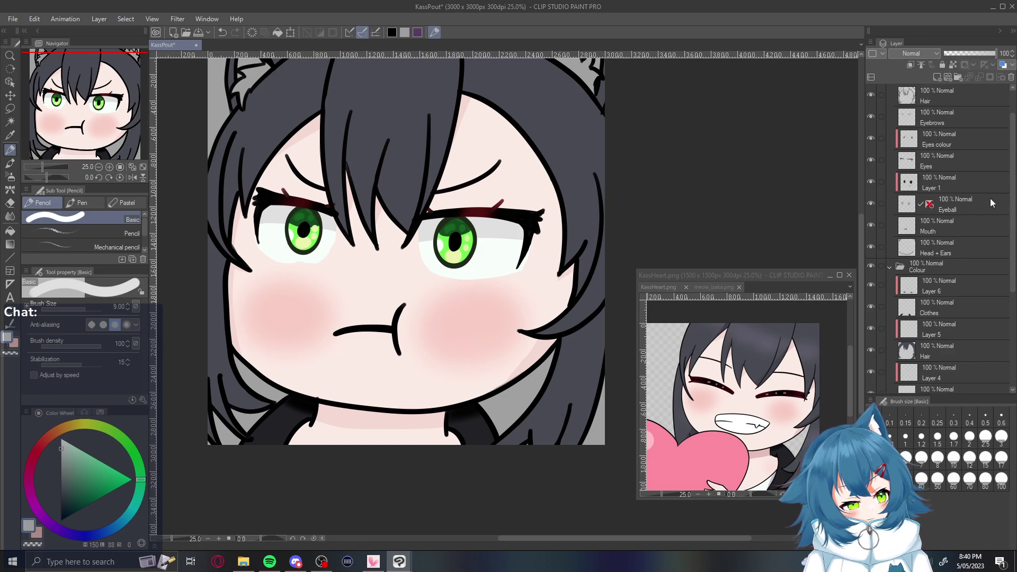
Try enlarging and repositioning only the Eyes colour, Eyes, Layer 1 and Eyeball layers of the Lines folder
drag(977, 204, 966, 133)
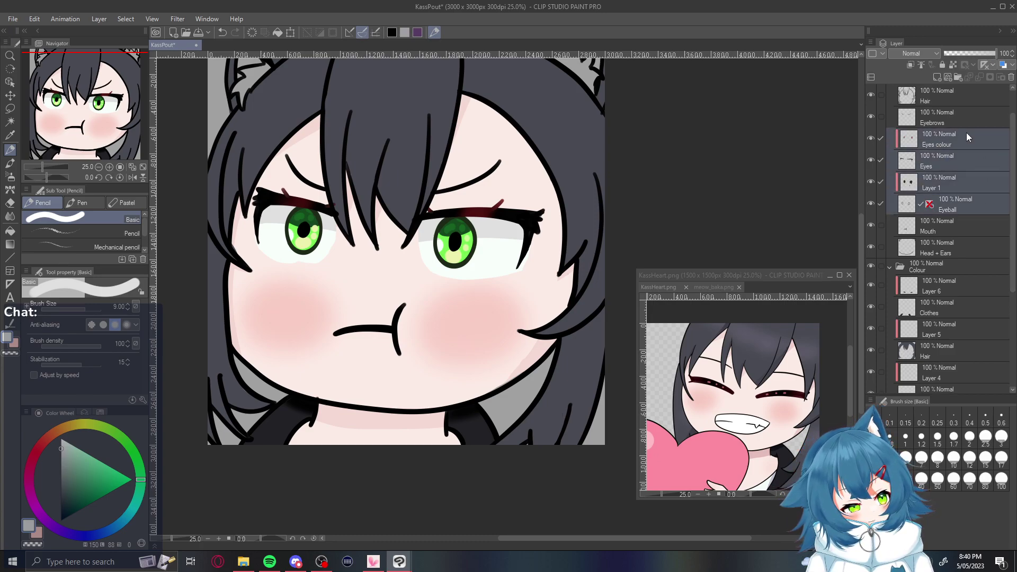
click(290, 32)
drag(587, 175, 611, 146)
drag(557, 308, 530, 318)
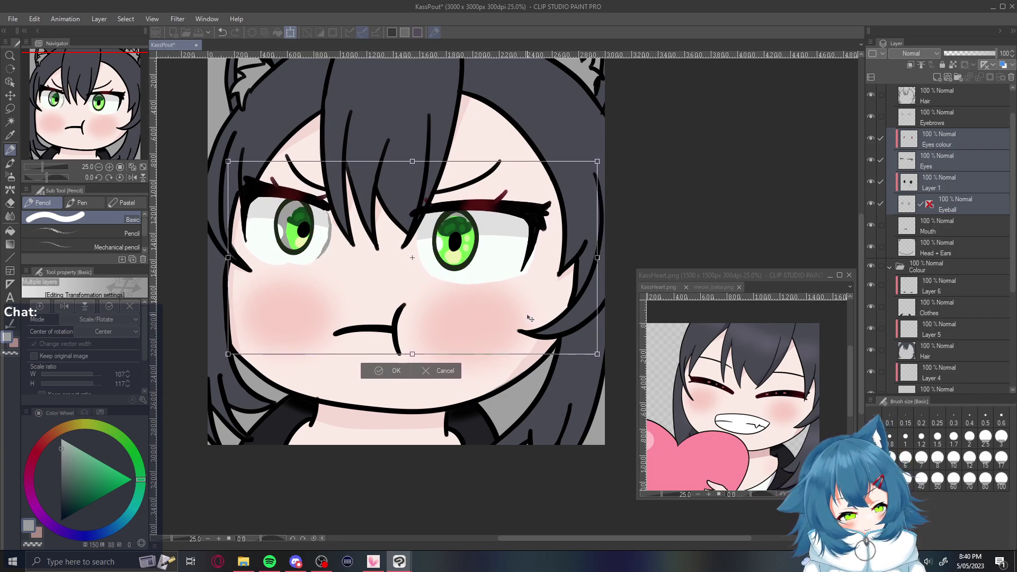
key(ctrl+s)
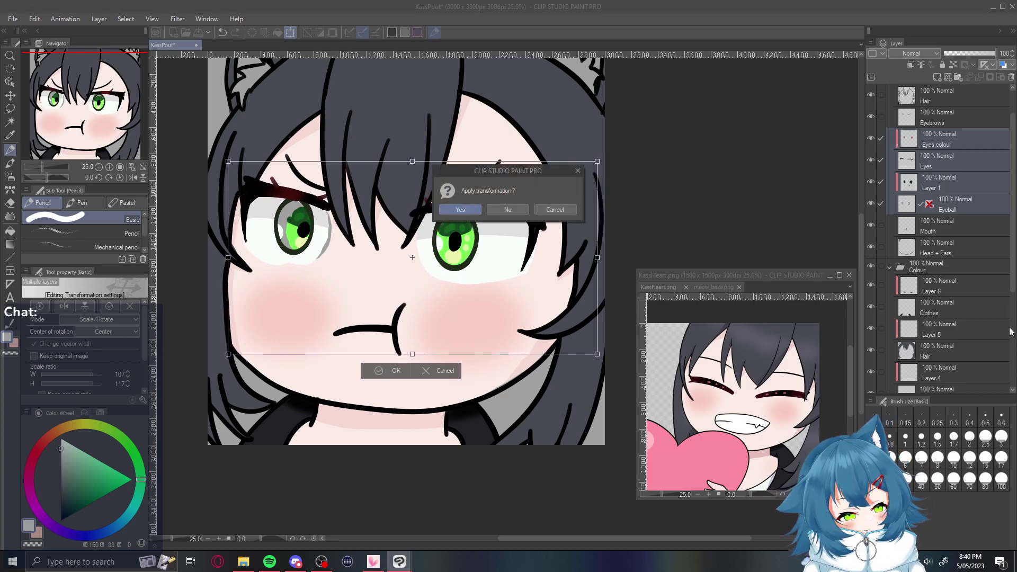
click(507, 210)
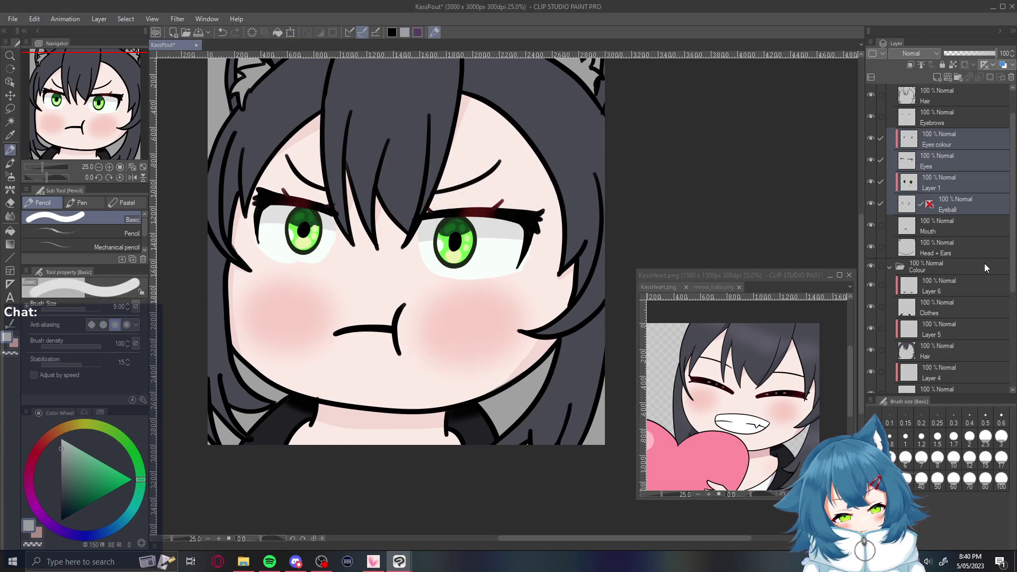
Add the Colour folder's Eyeball layer to the selected eye layers and scale them together to 111% width and 122% height, repositioned on the face
drag(1013, 274, 1013, 372)
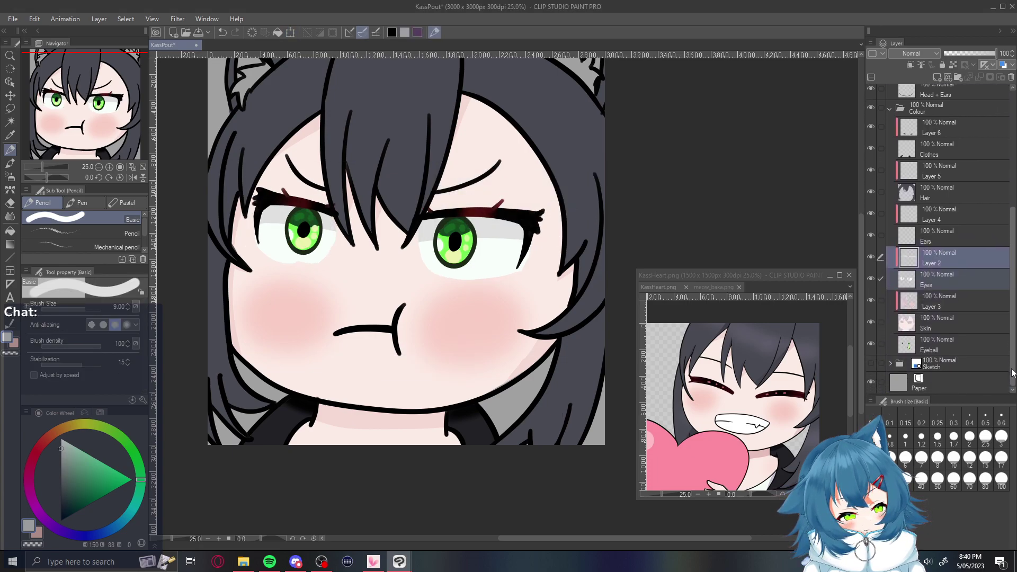
ctrl+click(966, 344)
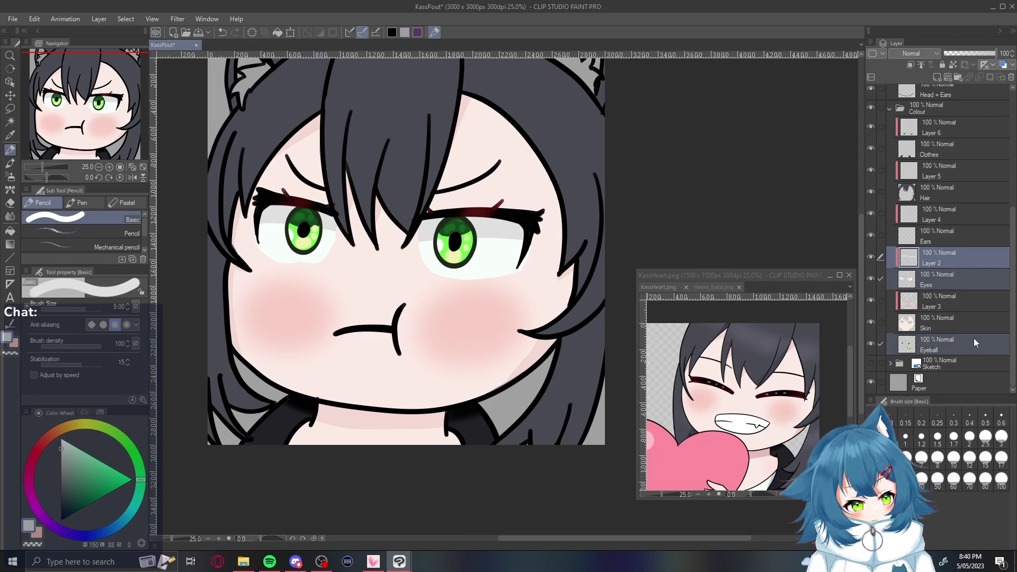
click(290, 32)
drag(588, 173, 617, 143)
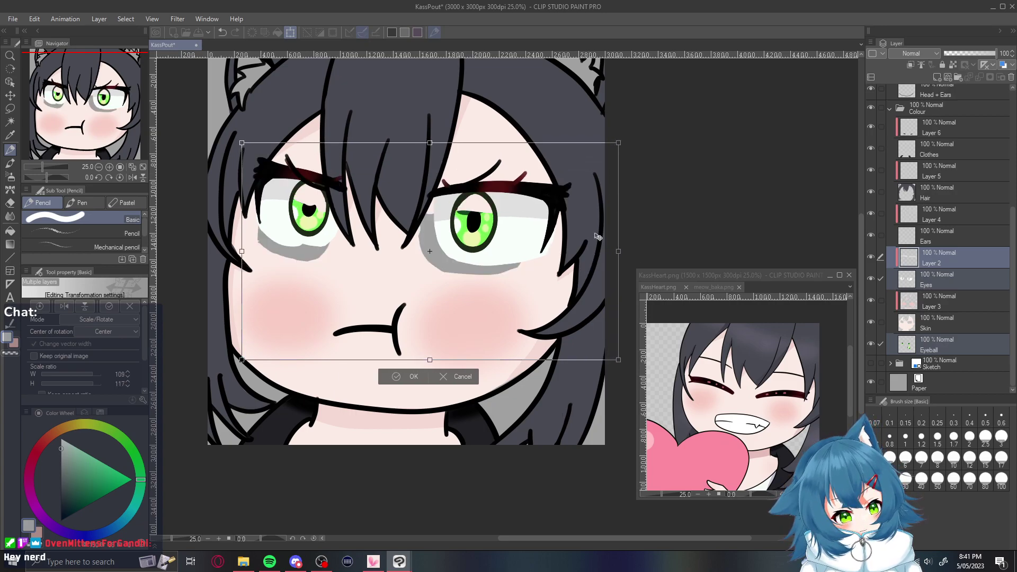
drag(543, 306, 527, 328)
drag(601, 163, 612, 154)
drag(537, 305, 532, 318)
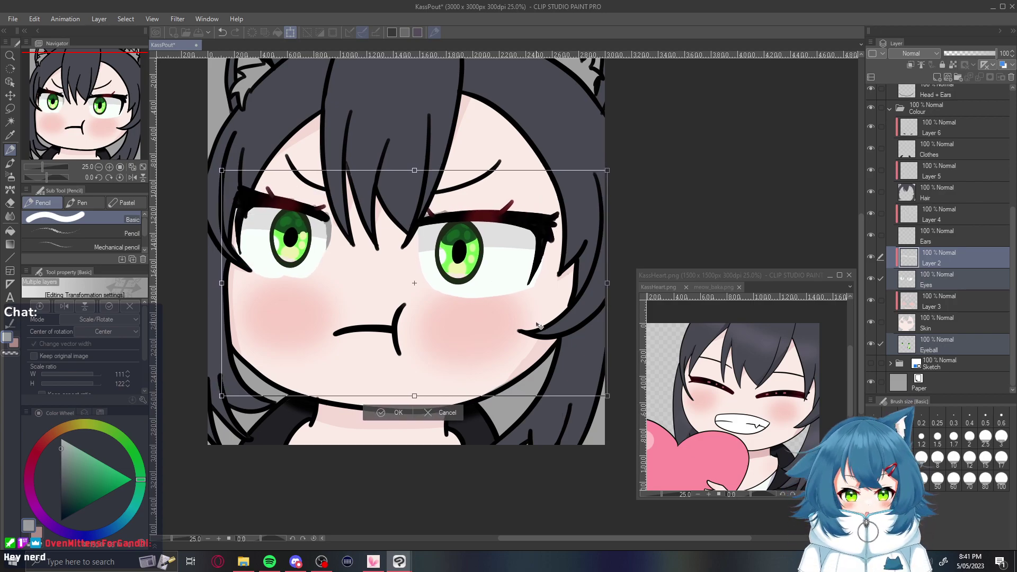
drag(538, 327, 532, 322)
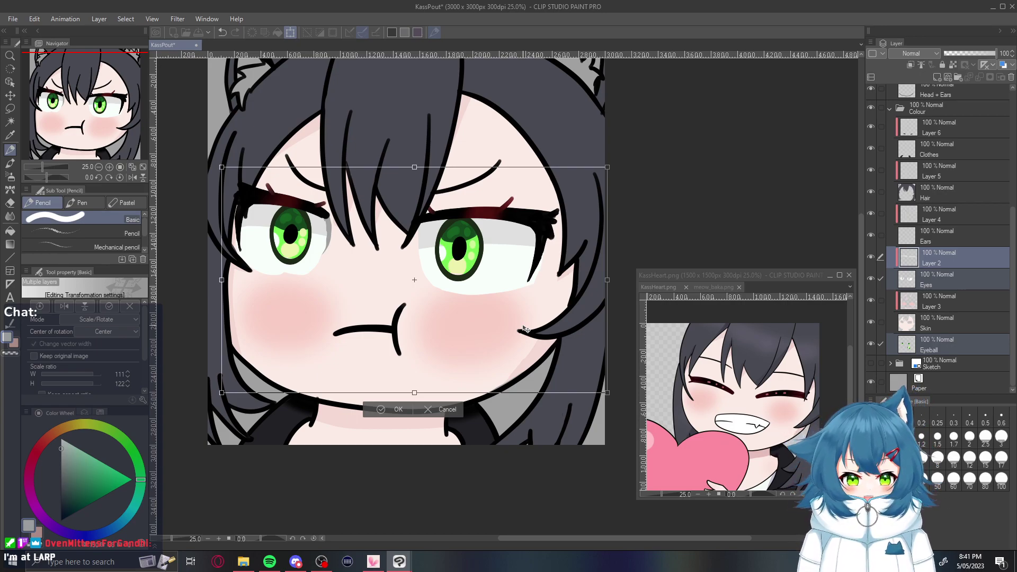
click(947, 278)
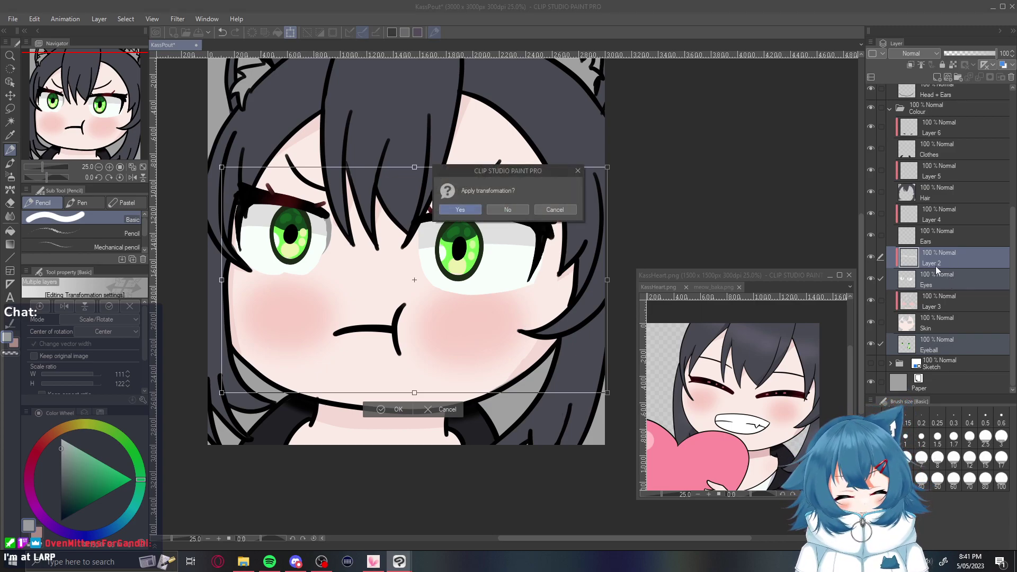
click(464, 212)
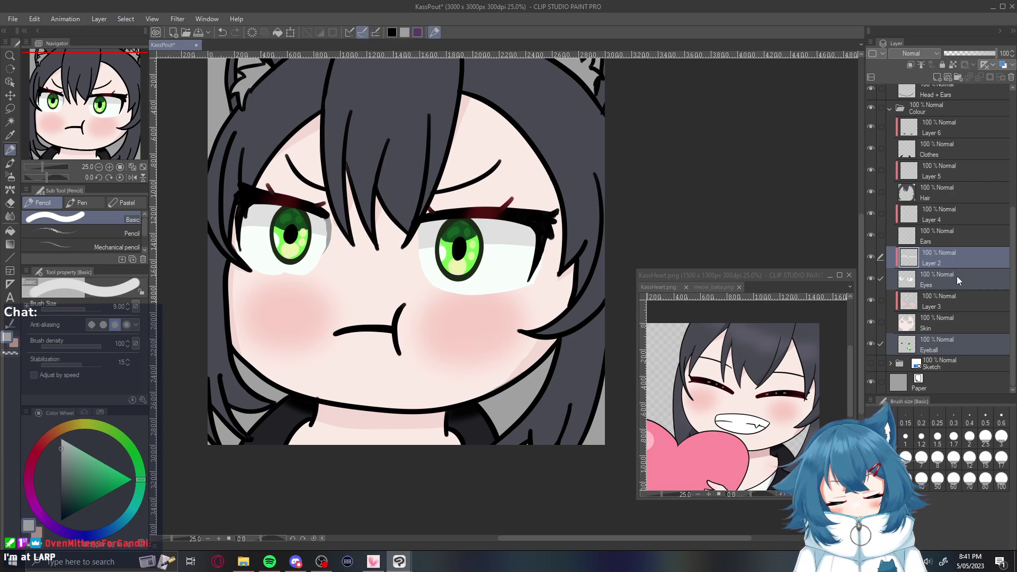
Try erasing the lower edge of the left-hand eye's white on the Colour folder's Eyes layer with the Hard eraser
click(972, 276)
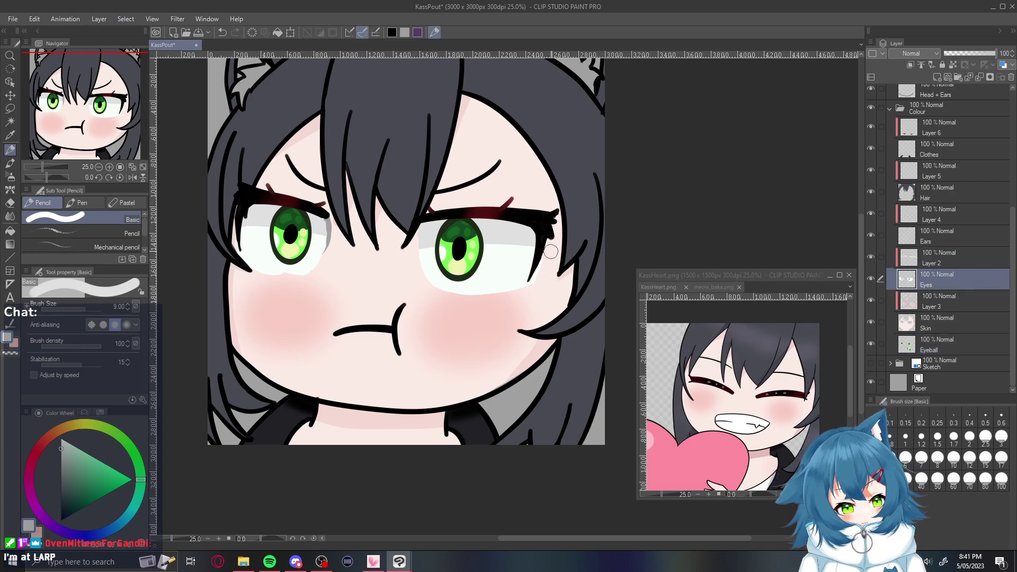
key(e)
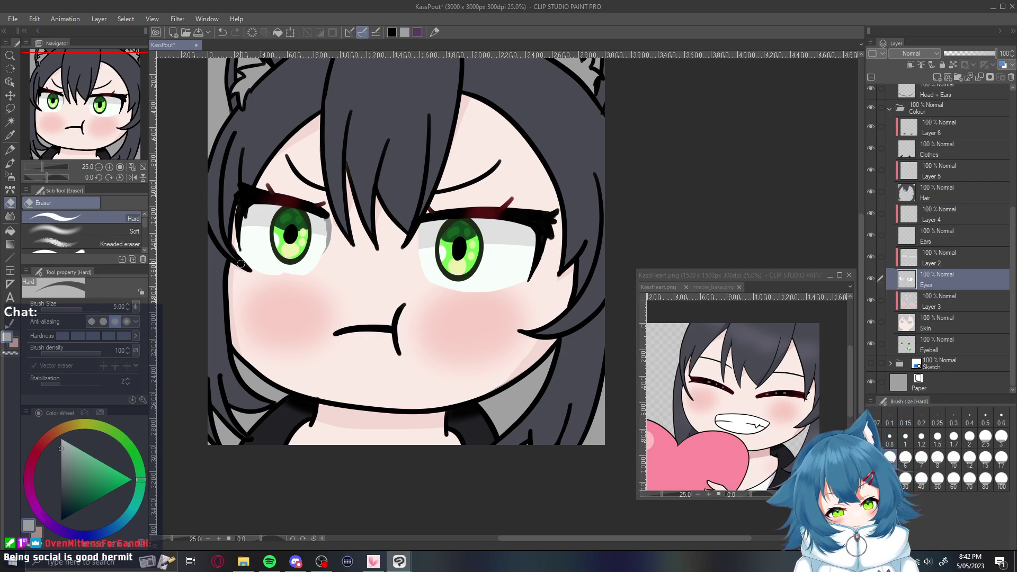
drag(241, 257, 303, 276)
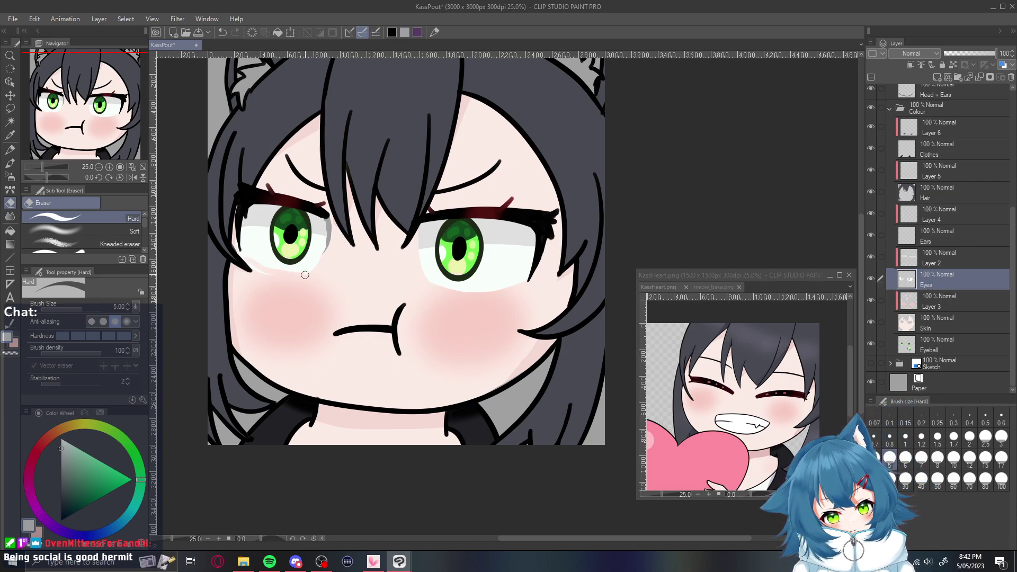
key(ctrl+z)
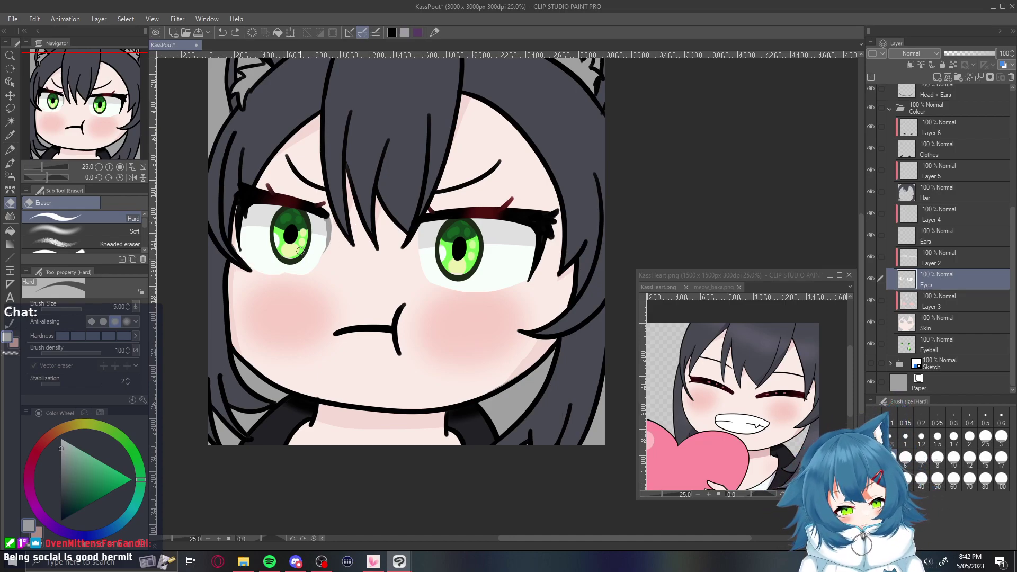
Sample the eye white, fill out the left-hand eye's edges with the Basic pencil, and smooth its lower edge with the Hard eraser
alt+click(262, 259)
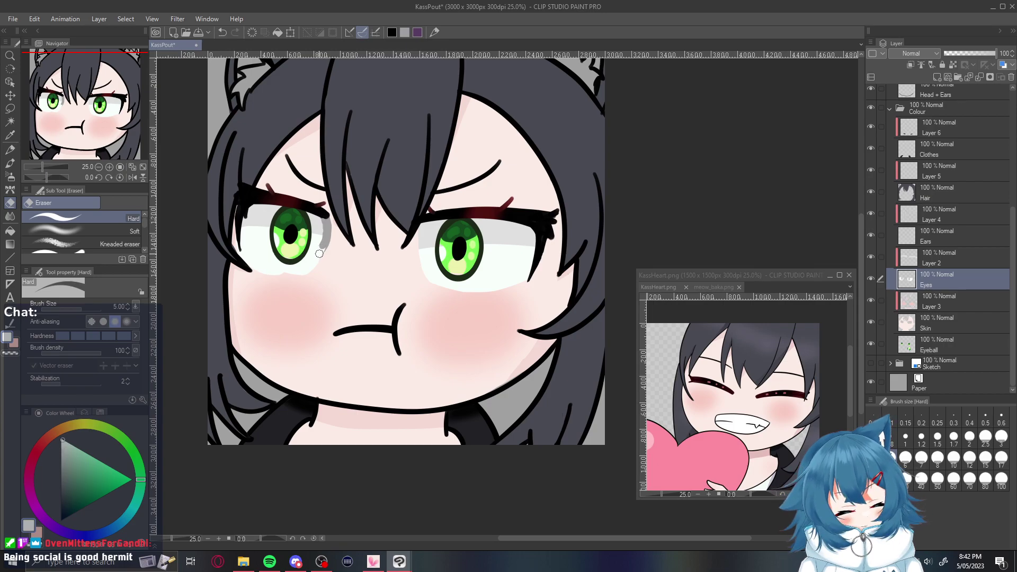
key(p)
drag(324, 216, 305, 272)
drag(248, 246, 255, 261)
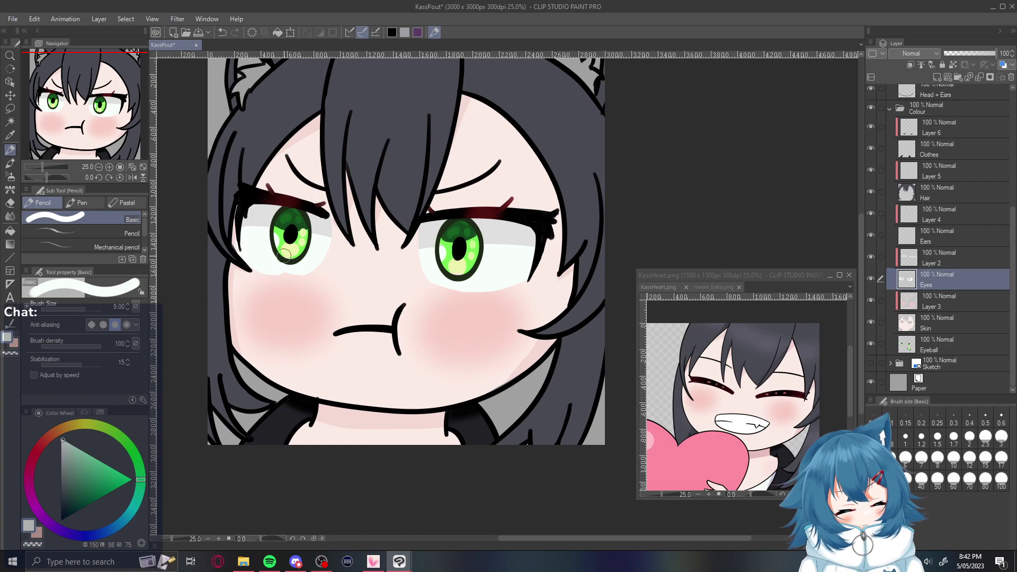
key(e)
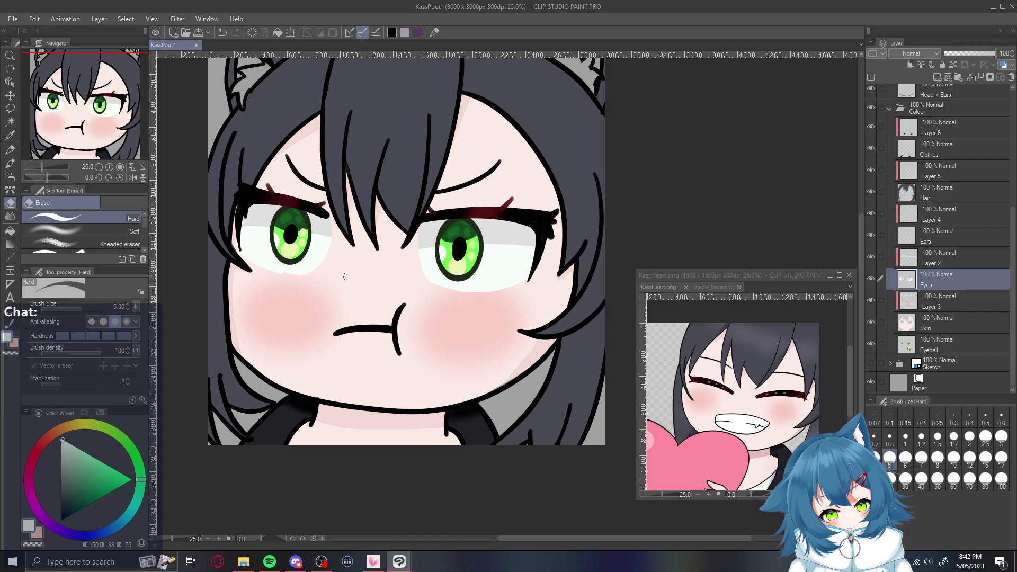
drag(261, 269, 306, 273)
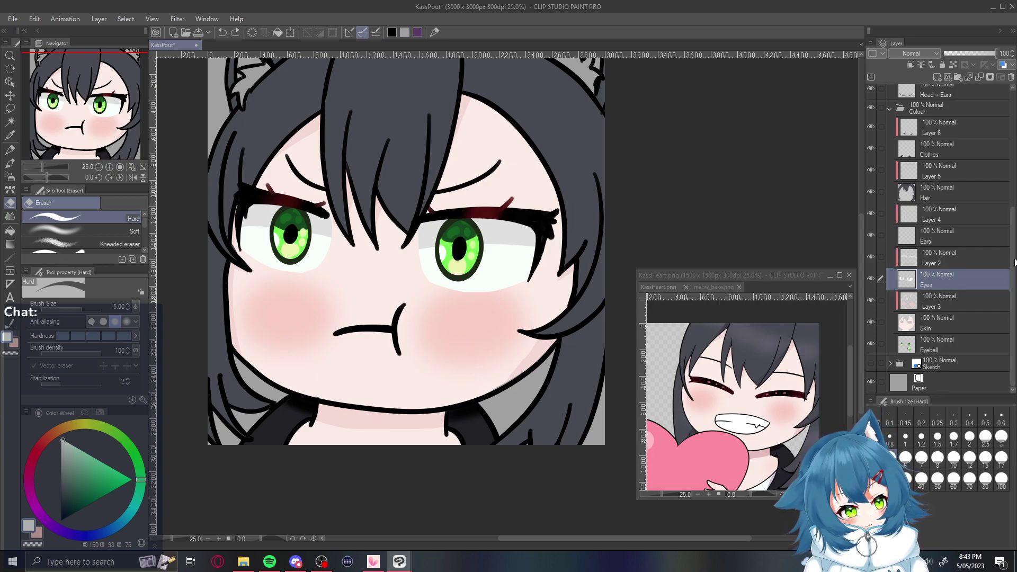
On the Lines folder's Eyes layer, erase the left-hand eye's outer lash ends overlapping the hair using the Hard eraser at size 3
scroll(1015, 261, up, 3)
scroll(958, 162, up, 5)
click(954, 189)
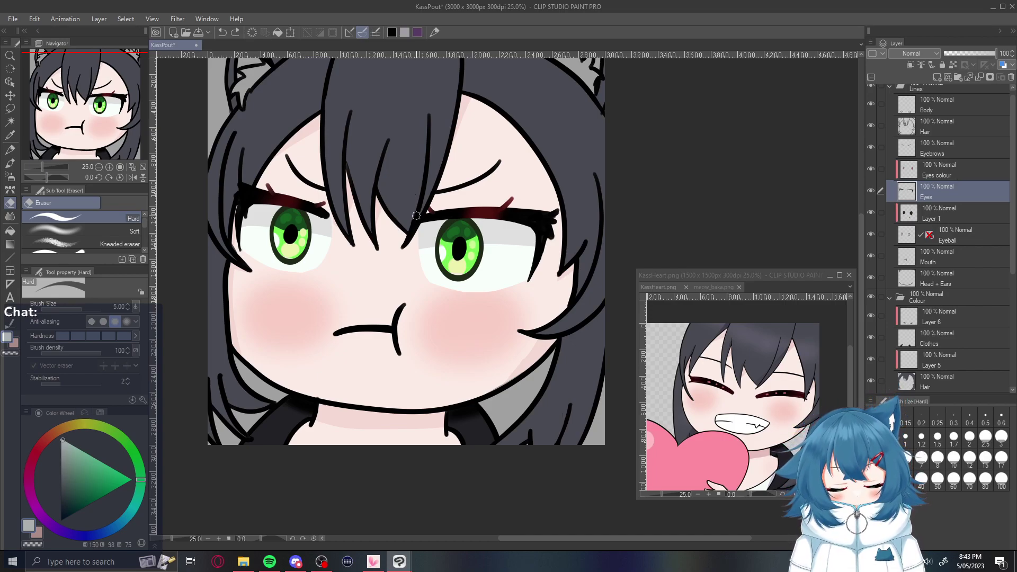
key(p)
key(e)
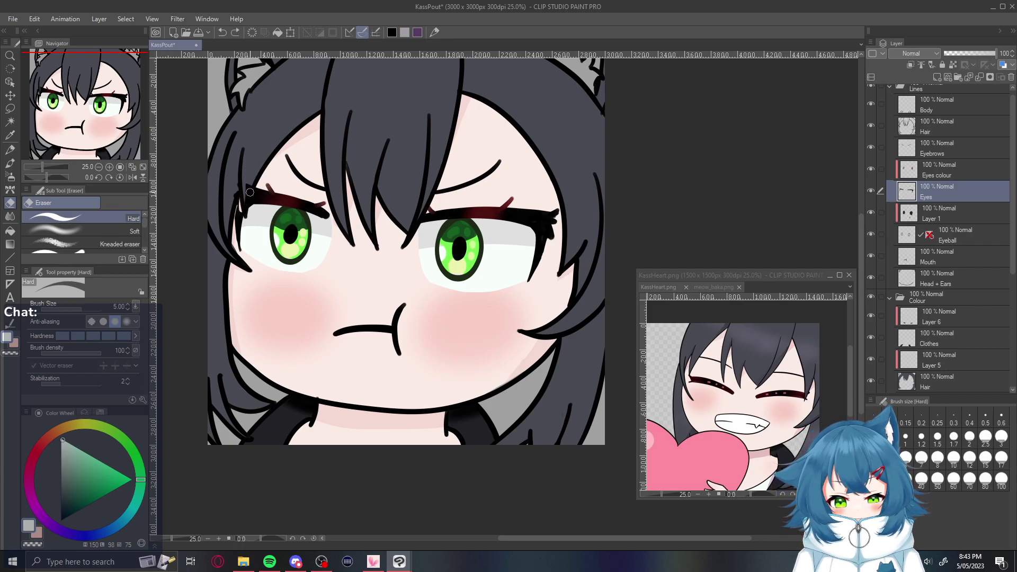
scroll(252, 202, up, 4)
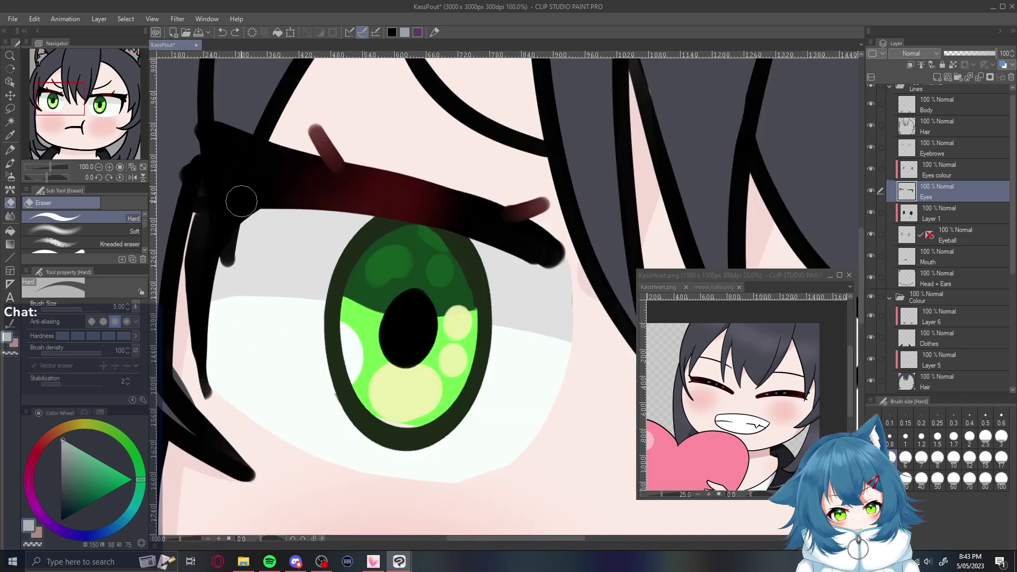
key(bracketleft)
key(bracketleft)
key(bracketleft)
key(bracketleft)
drag(221, 225, 221, 104)
mouse_move(228, 215)
mouse_down()
mouse_move(244, 126)
mouse_move(190, 129)
mouse_move(197, 142)
mouse_move(177, 184)
mouse_up()
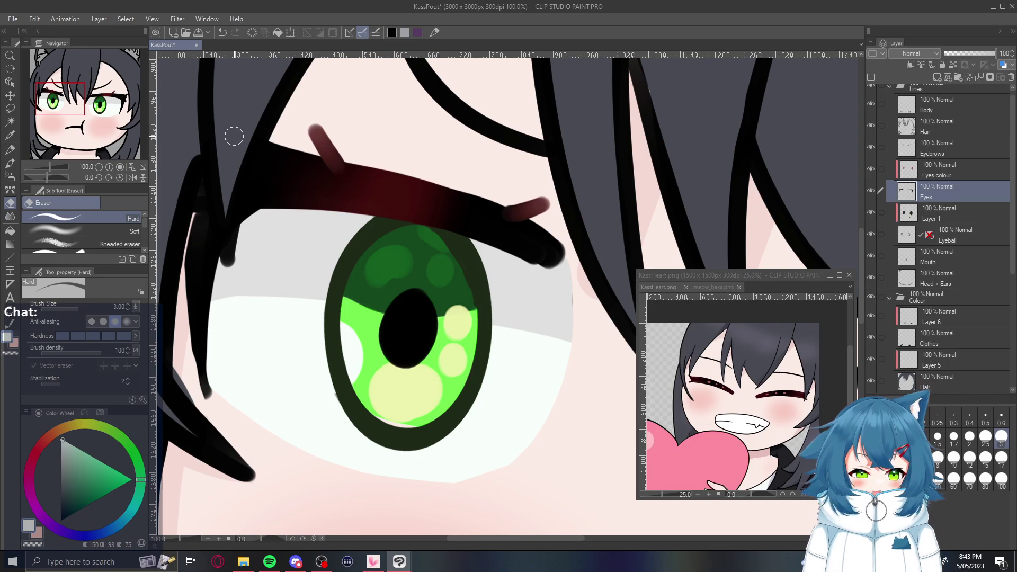
scroll(233, 136, down, 4)
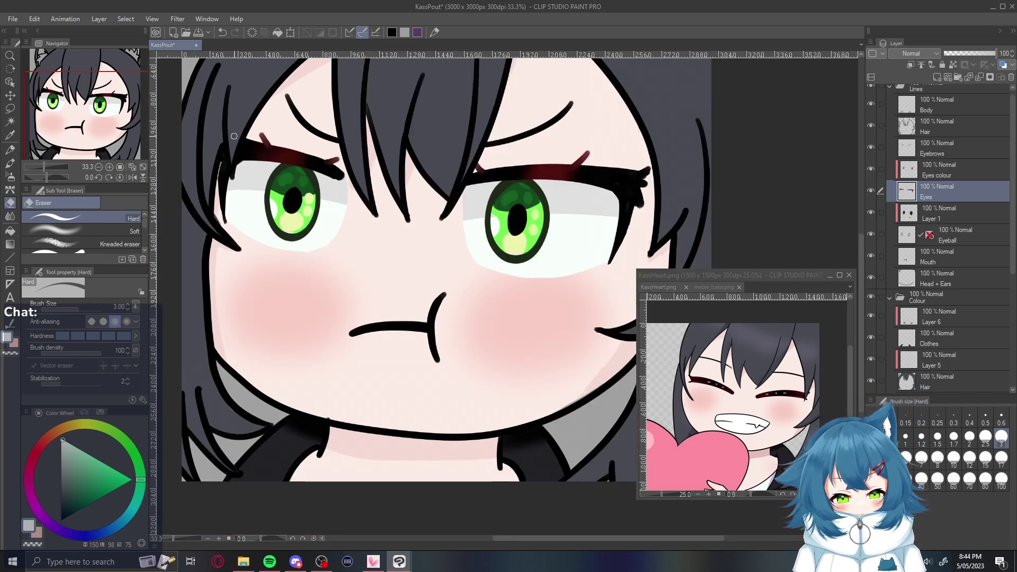
scroll(233, 136, up, 4)
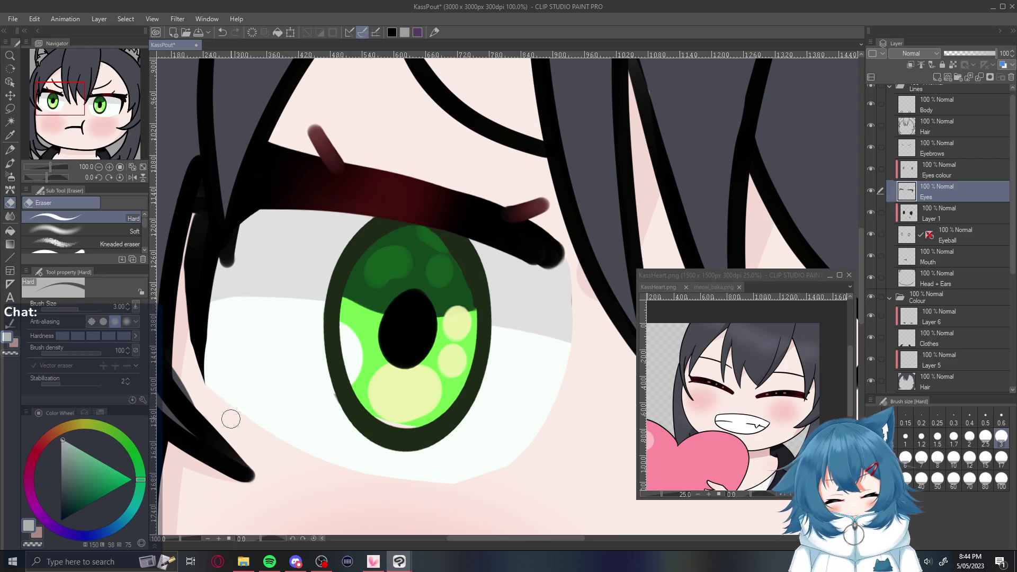
scroll(230, 419, down, 5)
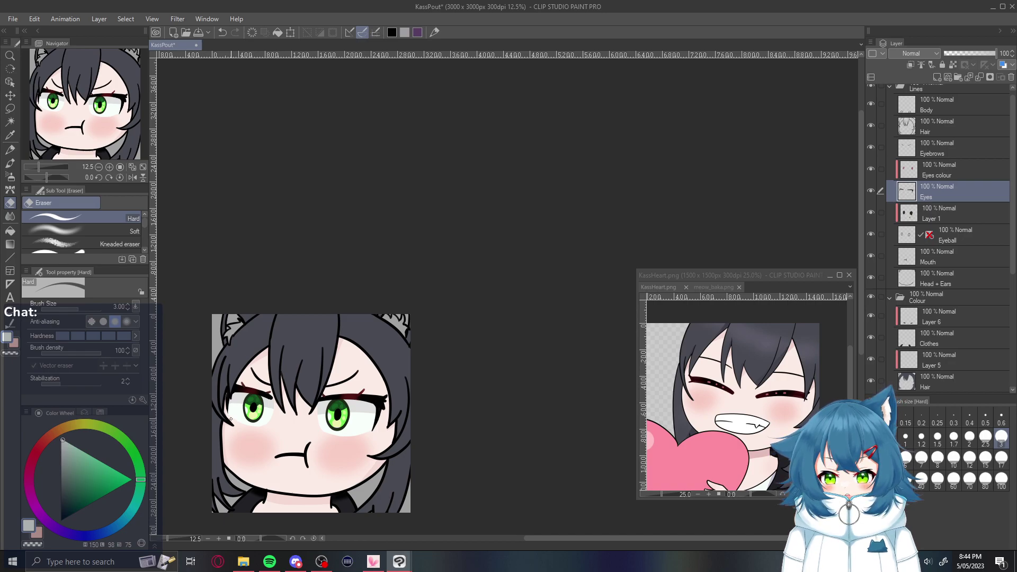
key(ctrl+z)
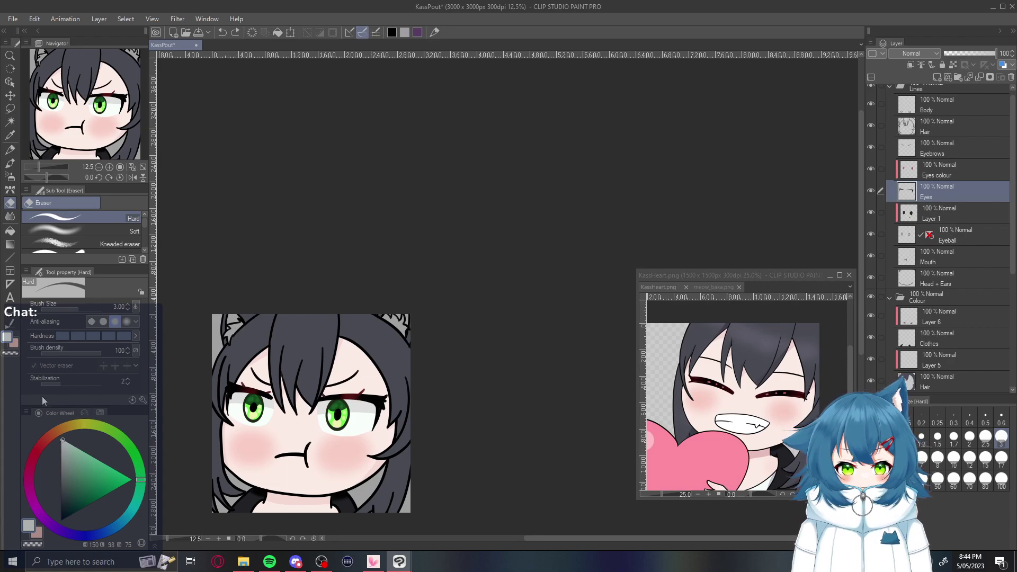
Select Eyes colour, Eyes, Layer 1 and Eyeball in the Lines folder together with Layer 2, Eyes and Eyeball in the Colour folder
drag(968, 231, 959, 189)
scroll(962, 238, down, 6)
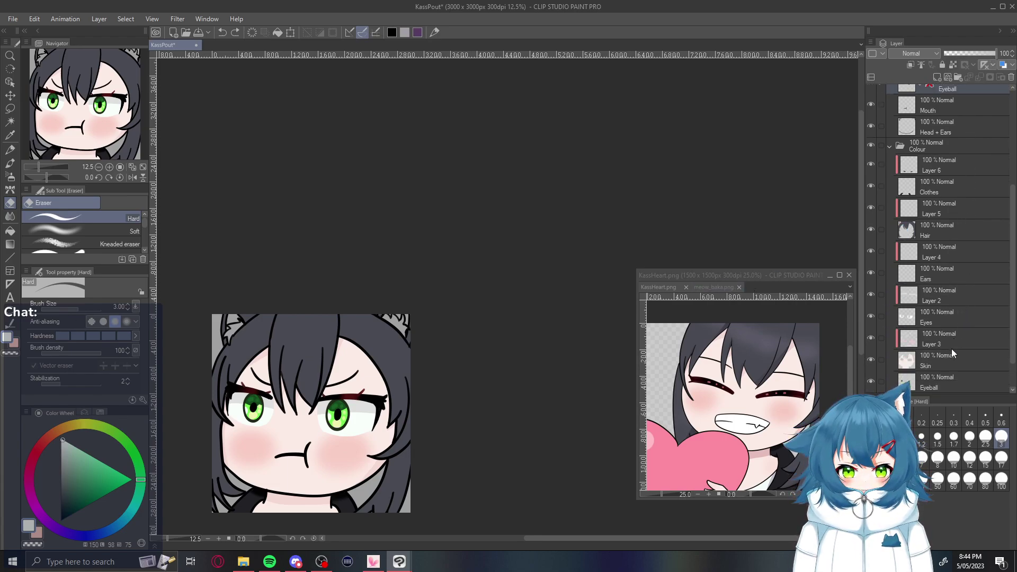
ctrl+click(953, 365)
ctrl+click(965, 302)
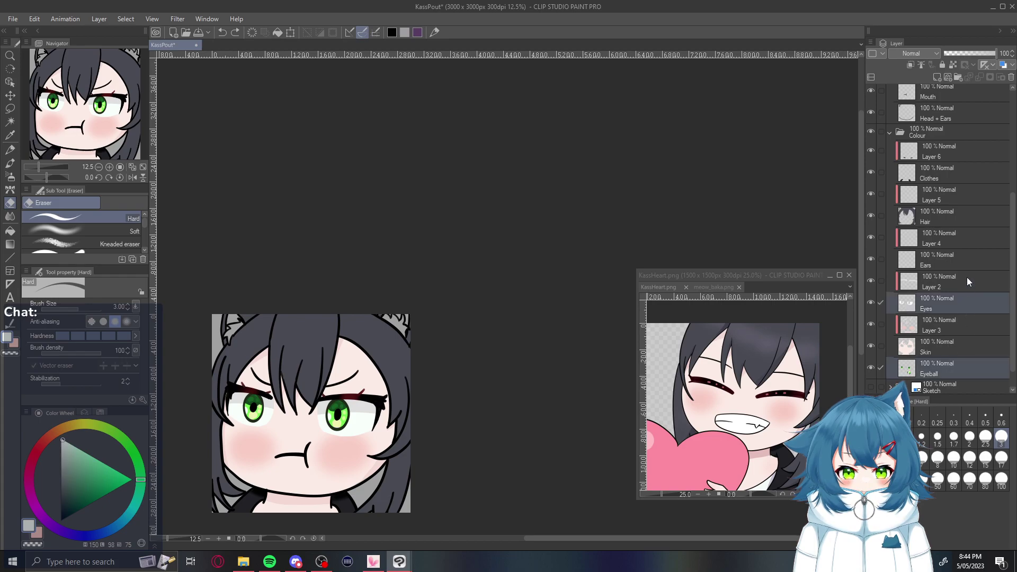
ctrl+click(967, 276)
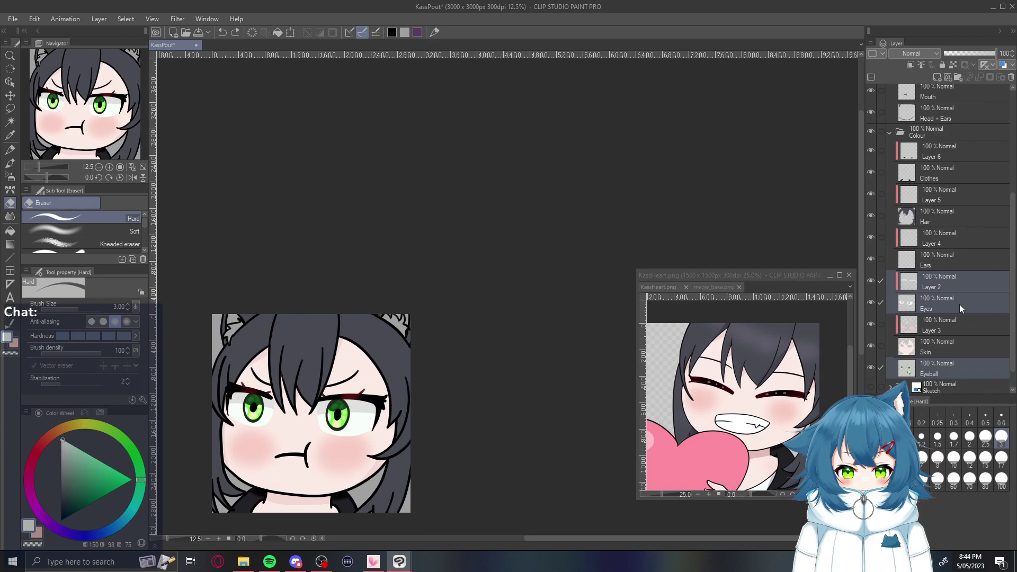
scroll(958, 313, up, 3)
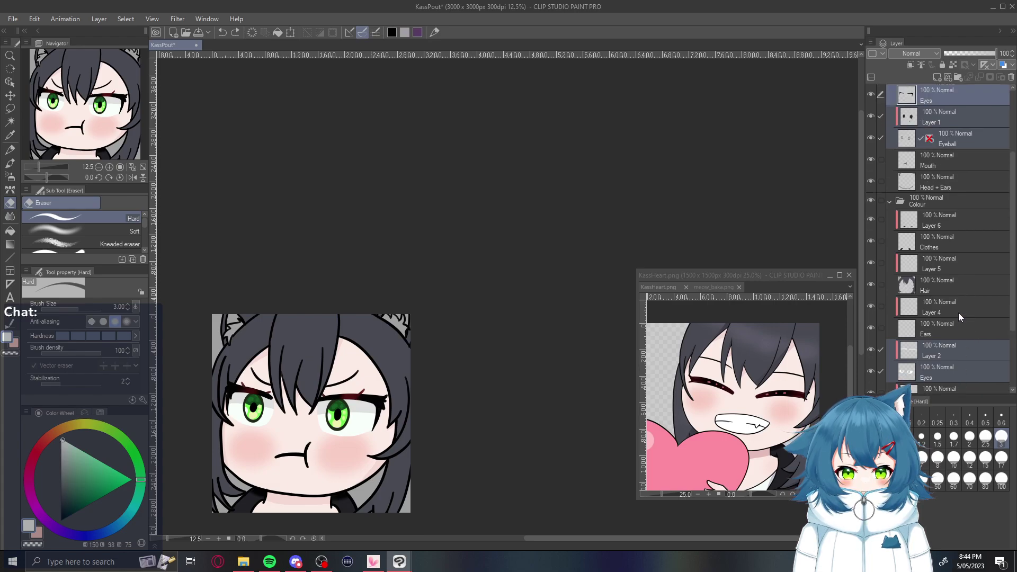
scroll(958, 313, up, 3)
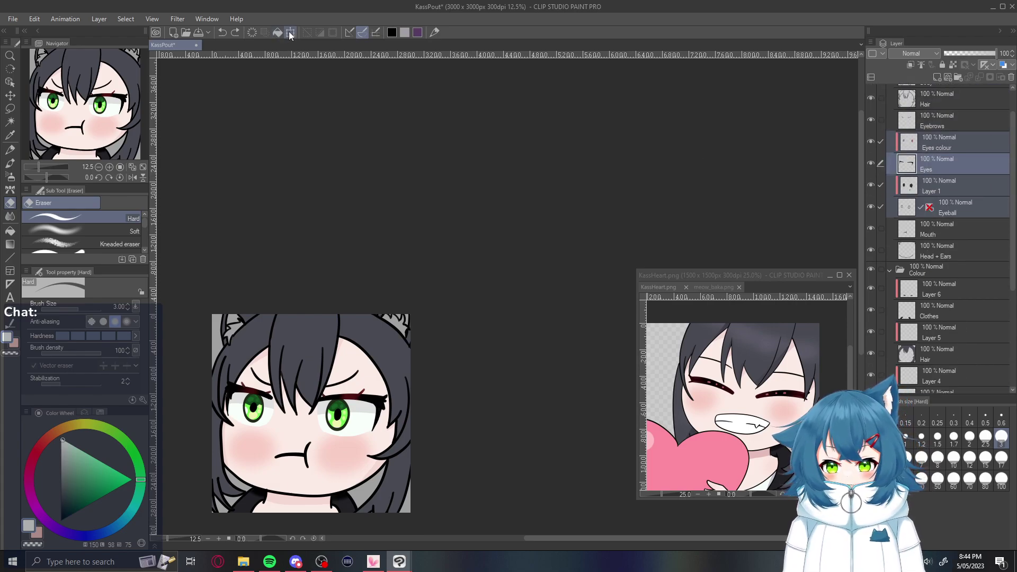
Lasso the left-hand eye and start a Scale/Rotate transformation of it on the selected eye layers
click(10, 108)
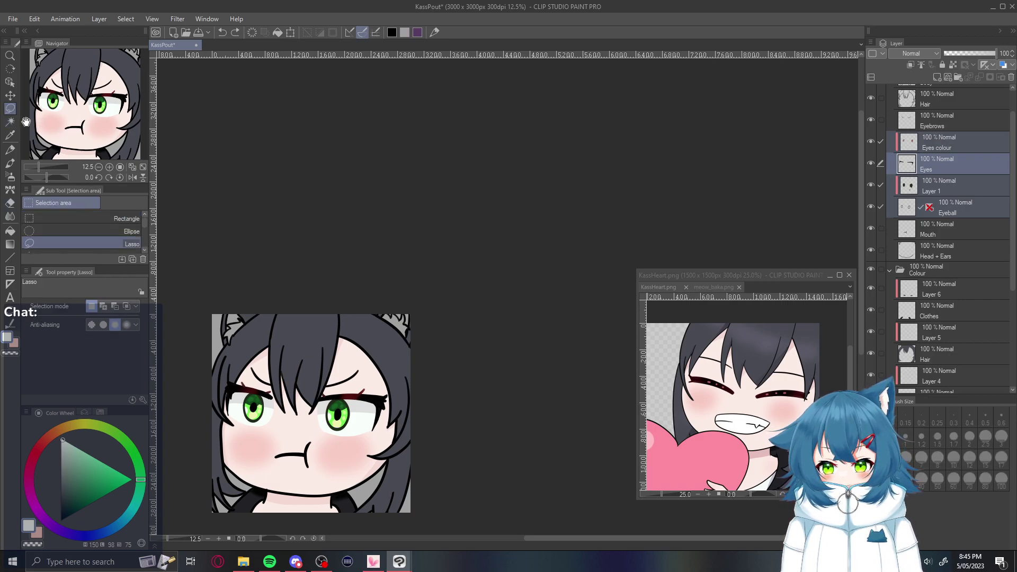
mouse_move(292, 363)
mouse_down()
mouse_move(220, 348)
mouse_move(247, 453)
mouse_move(288, 364)
mouse_up()
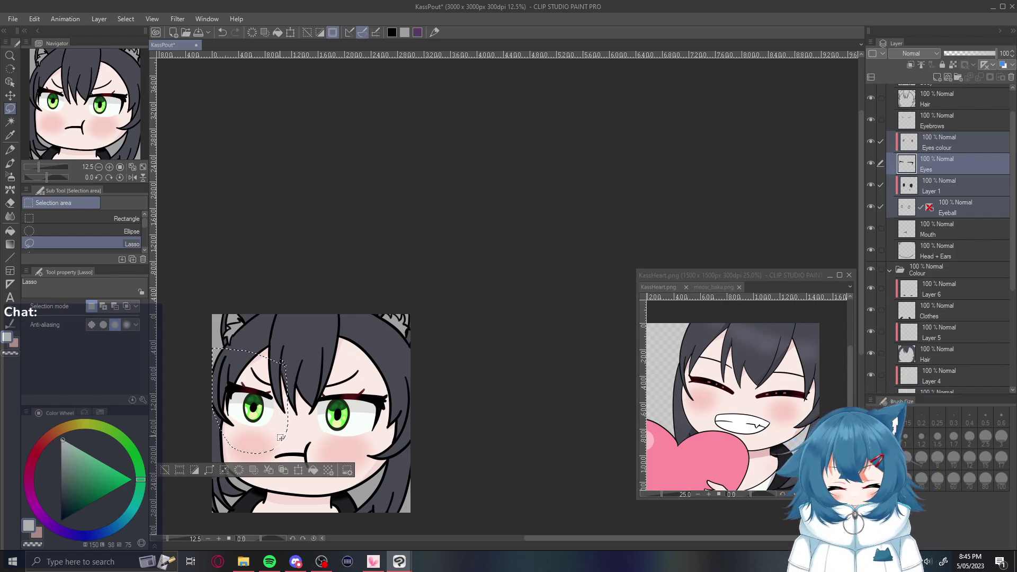
scroll(305, 383, up, 4)
drag(596, 538, 553, 538)
click(314, 499)
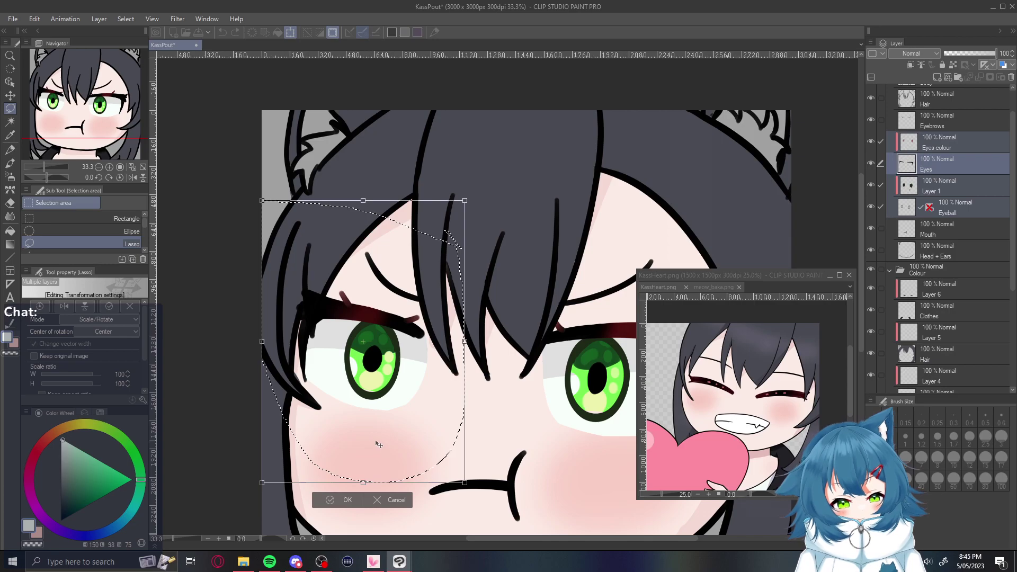
Narrow the left-hand eye to about 95% width, adjust its tilt, and move it slightly lower on the face
drag(485, 438, 483, 441)
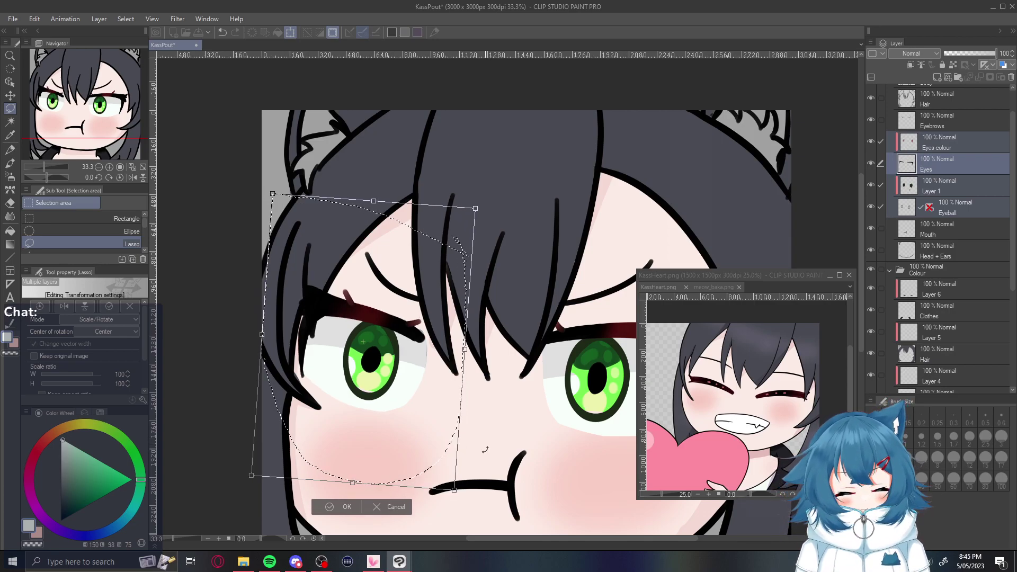
drag(265, 335, 275, 335)
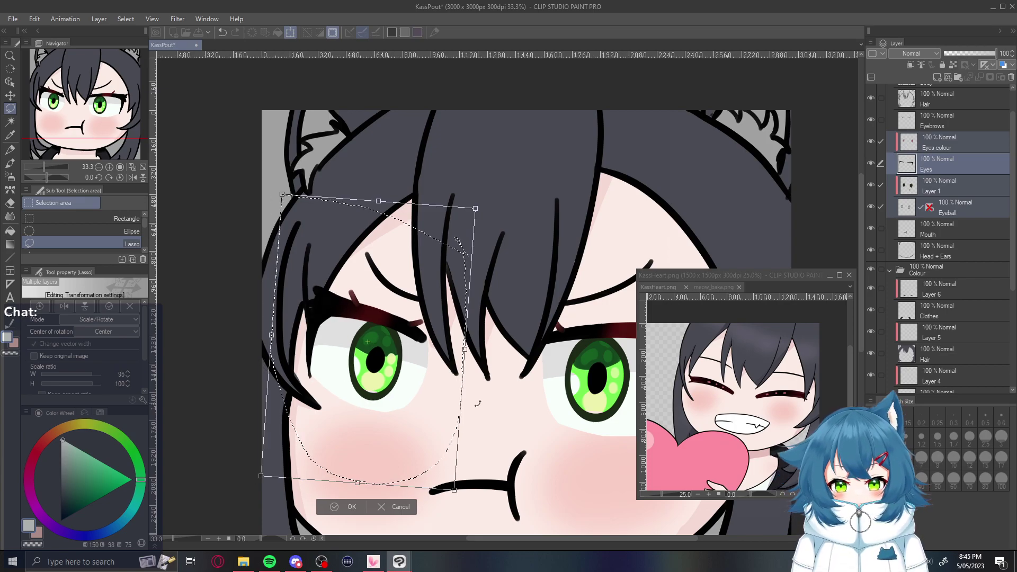
scroll(480, 403, down, 1)
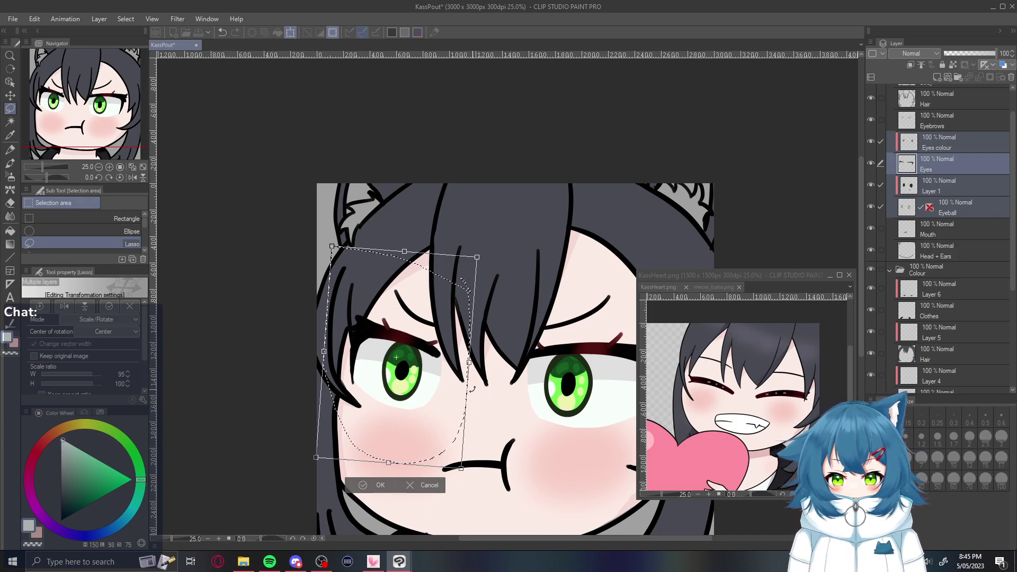
drag(486, 408, 462, 468)
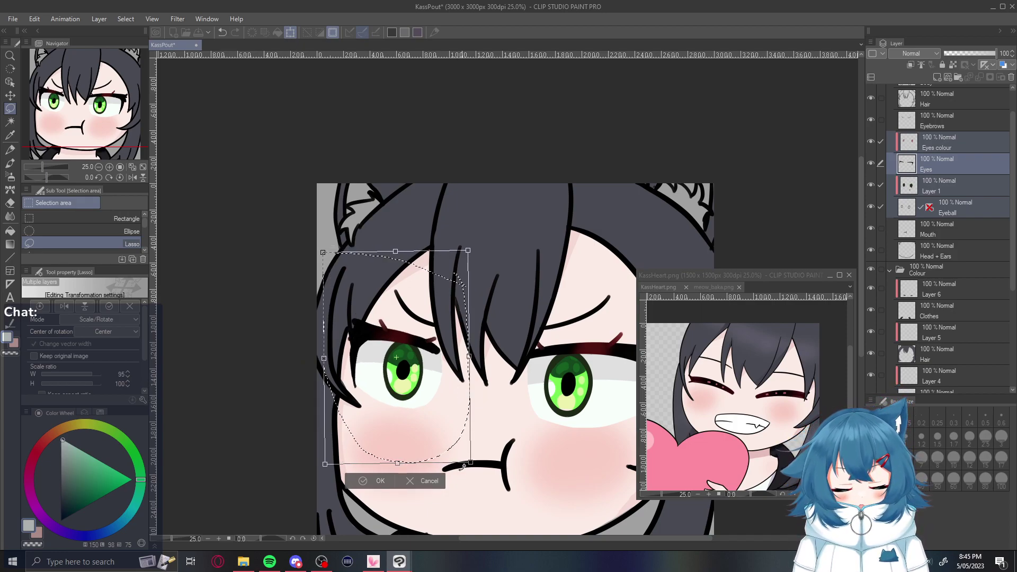
drag(452, 424, 451, 432)
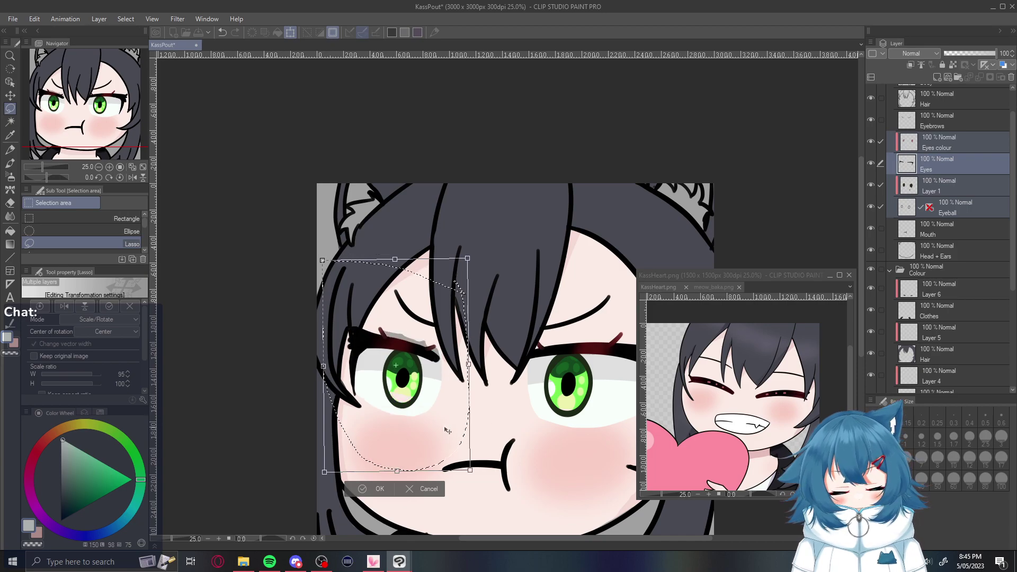
Shift the left-hand eye towards the nose and scale it to about 98% width and 95% height
key(Up)
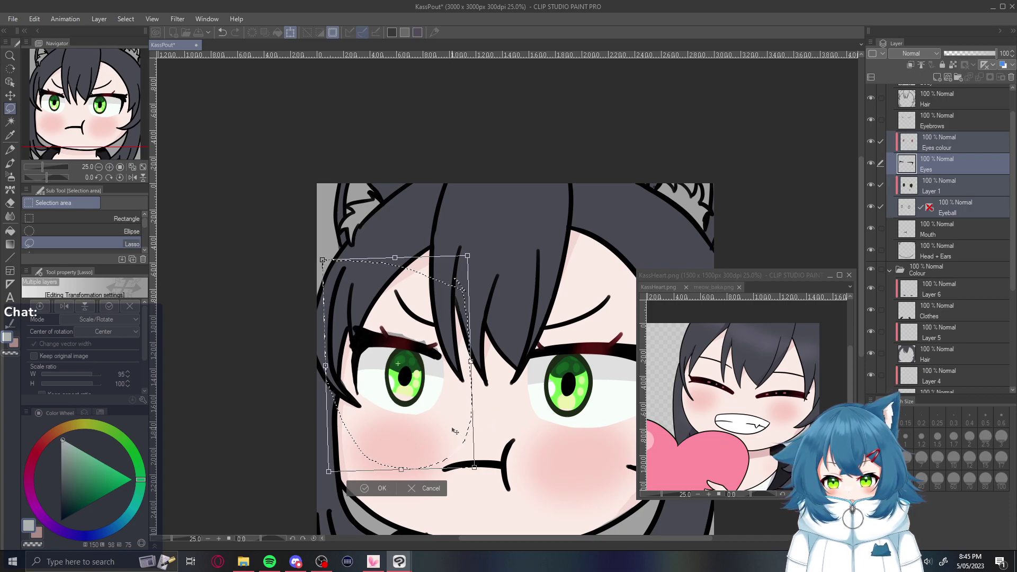
key(Right)
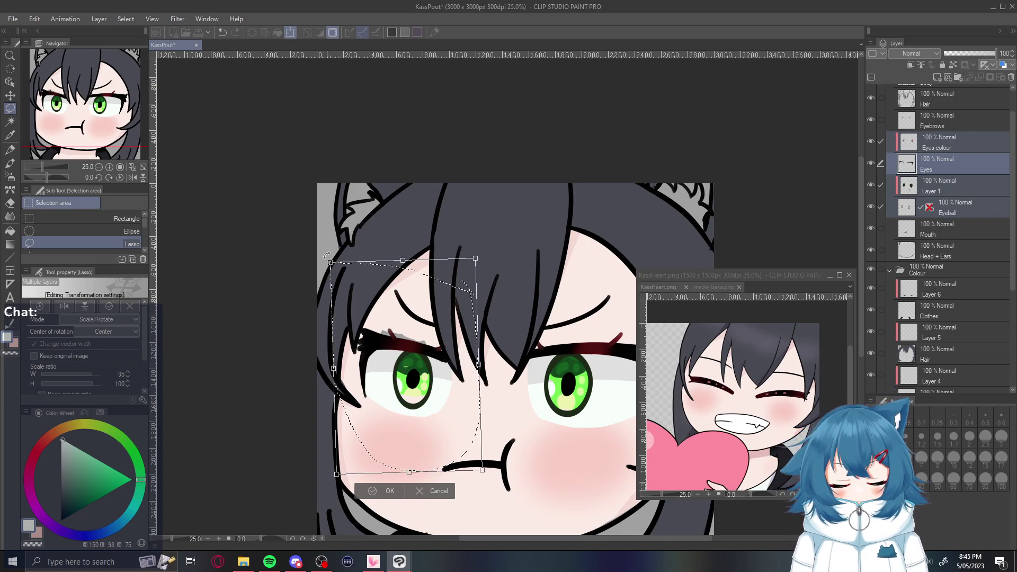
drag(326, 255, 337, 262)
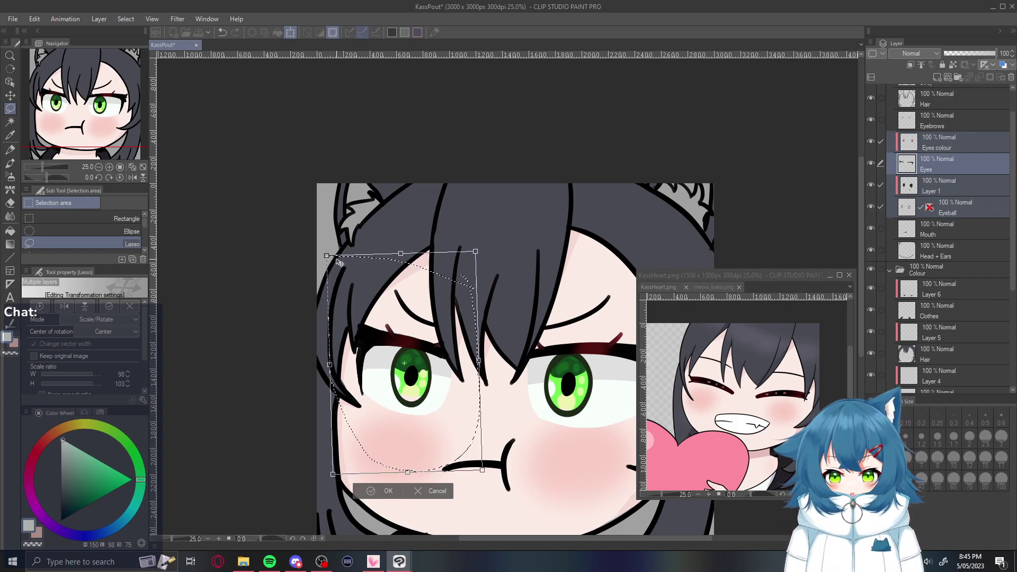
drag(406, 459, 454, 428)
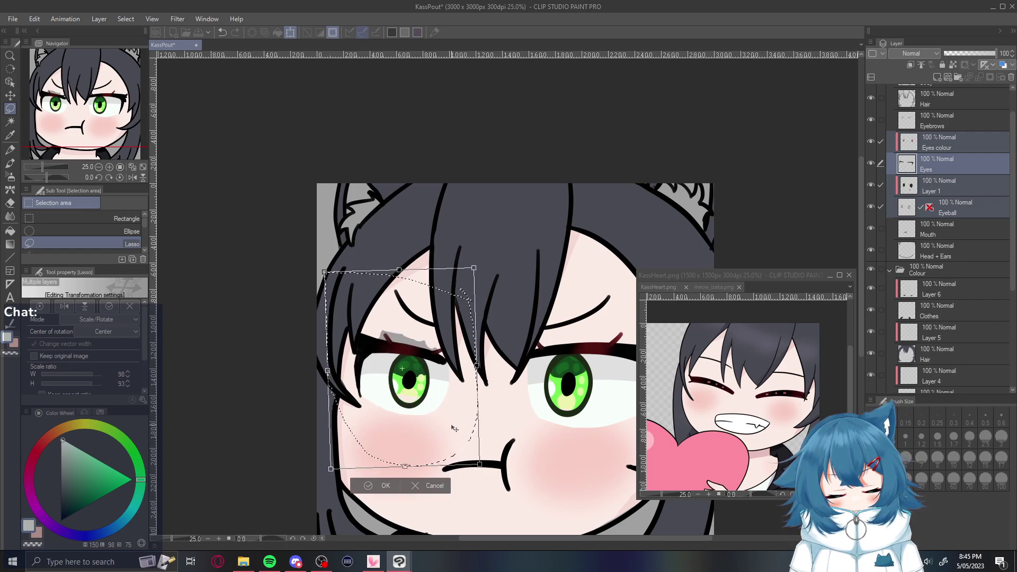
drag(405, 456, 409, 466)
drag(445, 426, 446, 413)
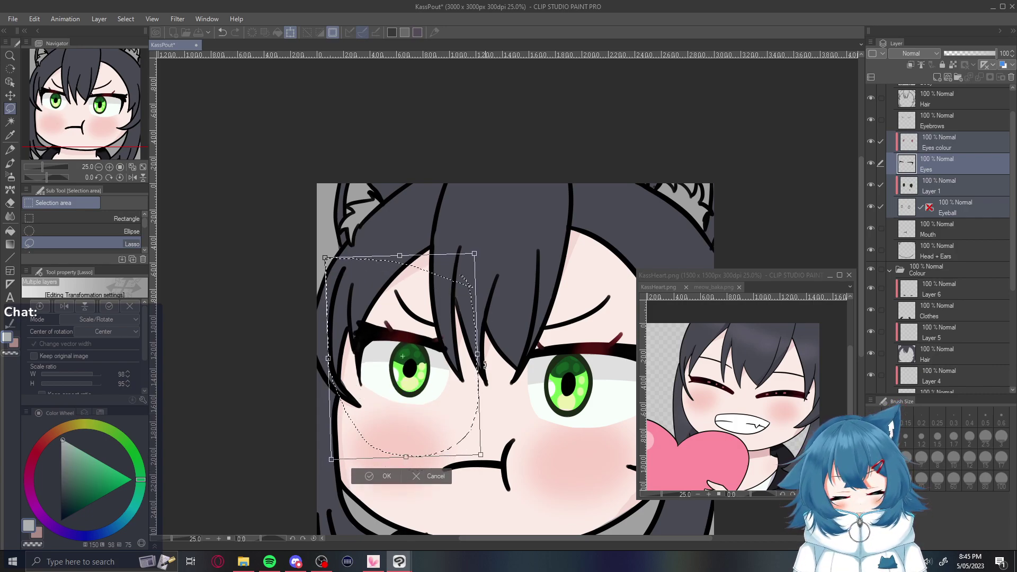
Tilt the left-hand eye slightly clockwise, scale it to about 104% width and 105% height, and apply the transformation
drag(482, 374, 488, 375)
drag(478, 413, 473, 414)
drag(502, 371, 509, 388)
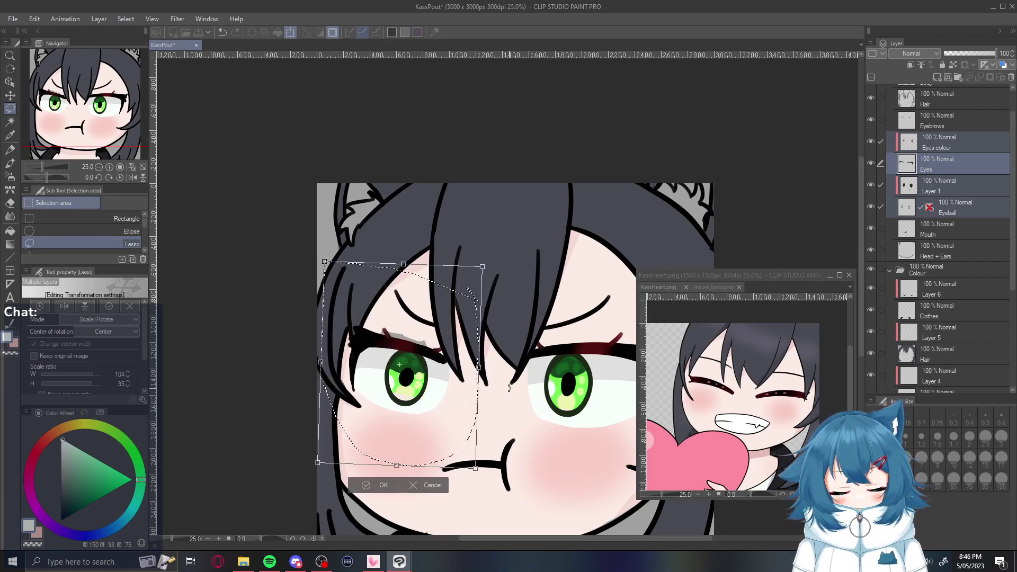
drag(450, 434, 469, 418)
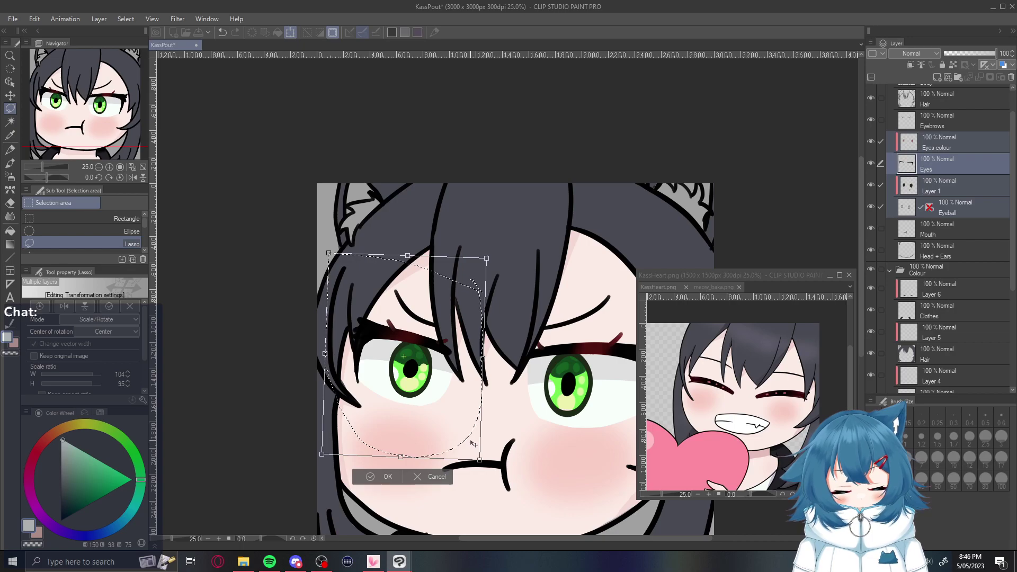
drag(473, 447, 474, 448)
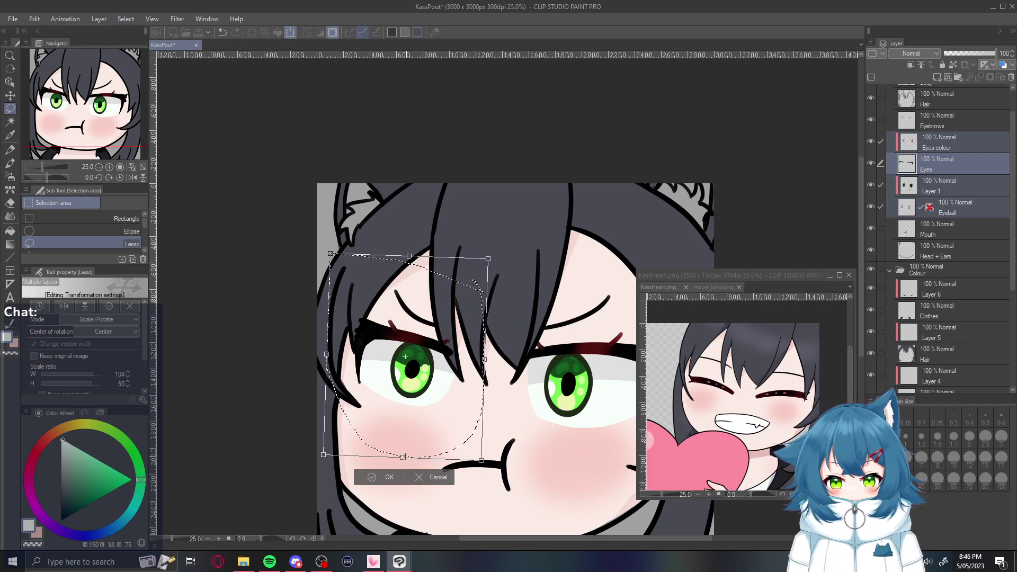
drag(407, 459, 406, 471)
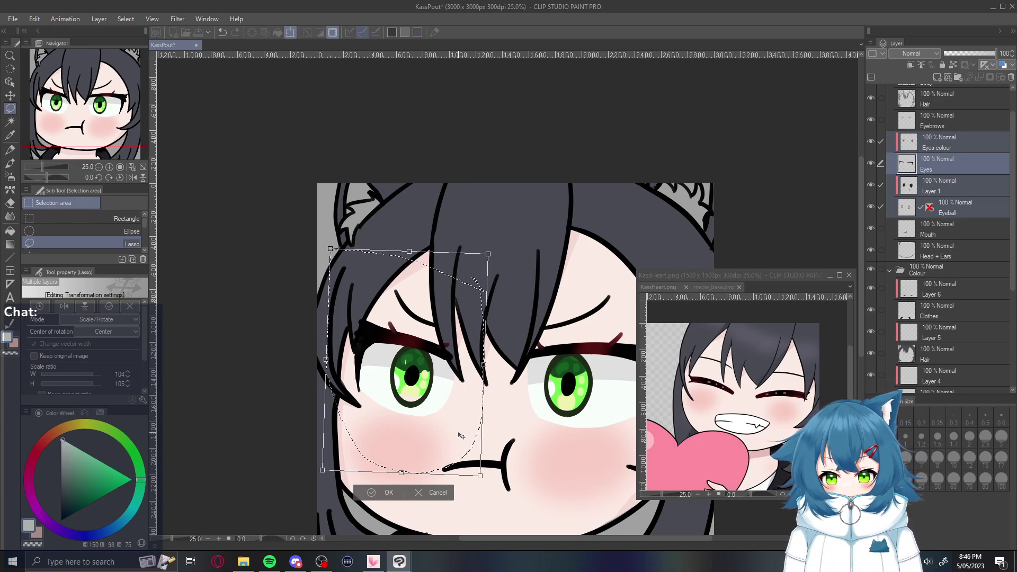
scroll(461, 436, up, 2)
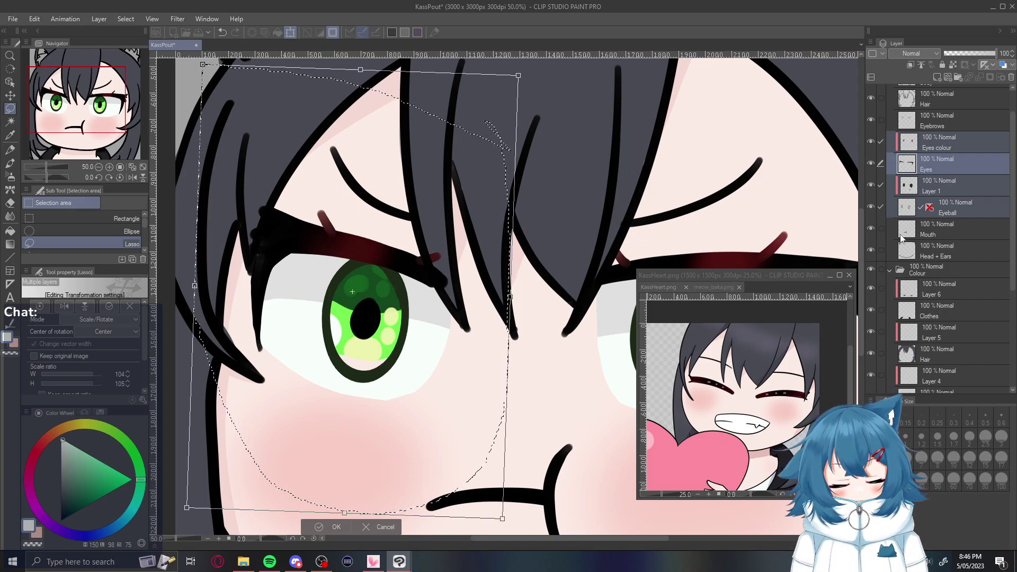
click(945, 161)
click(468, 209)
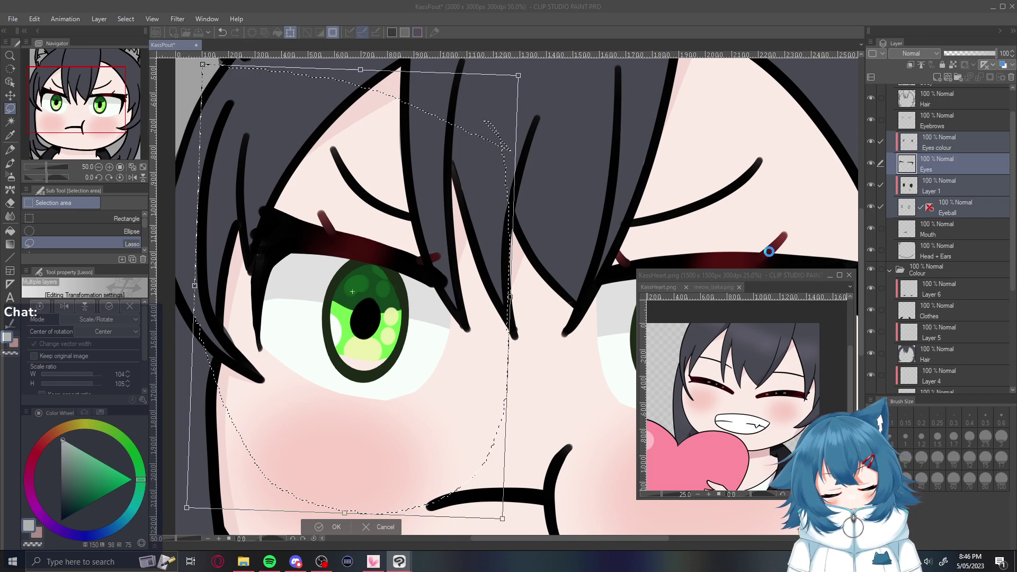
key(Return)
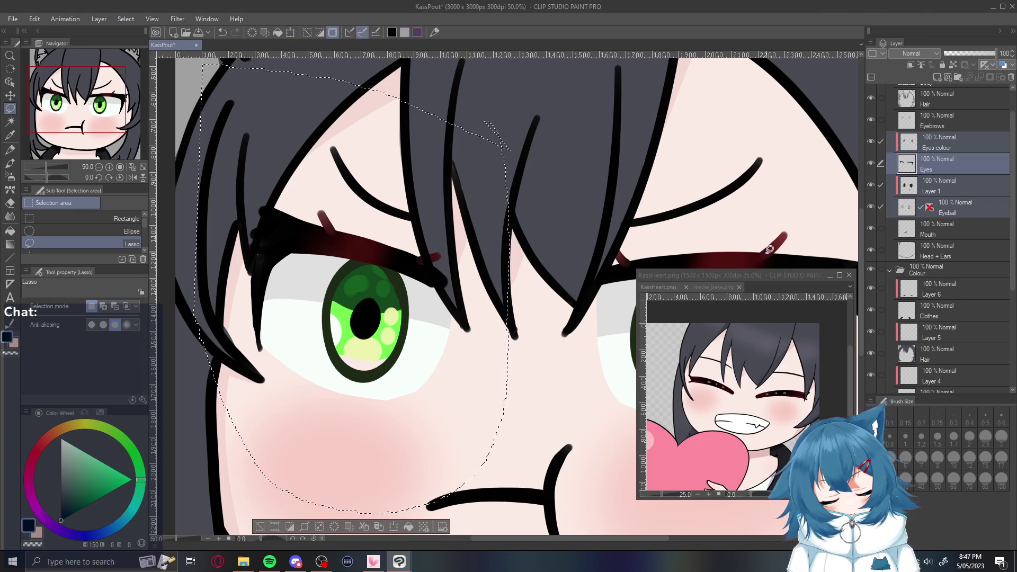
Clear the lasso selection around the left-hand eye and check the whole face
key(p)
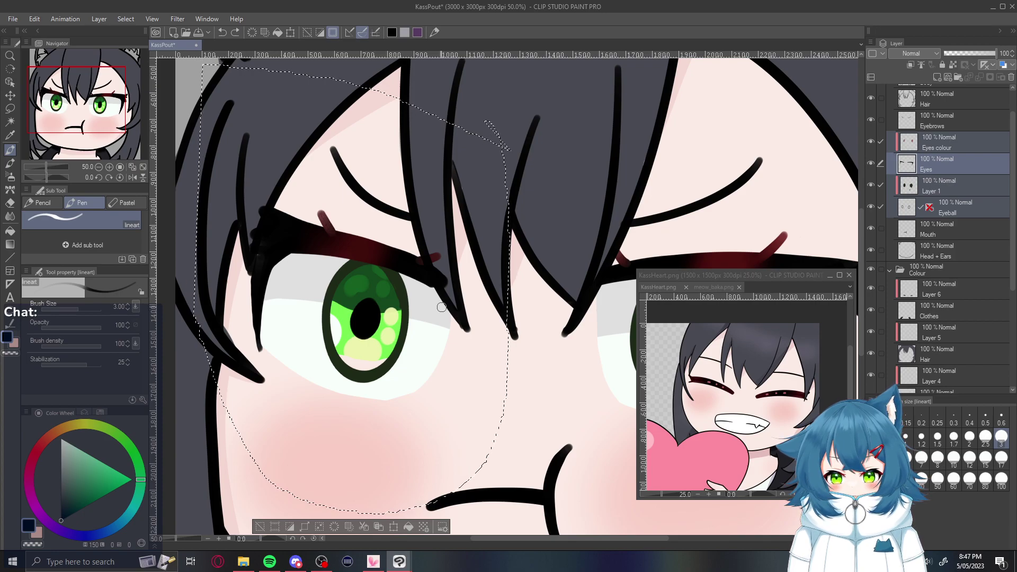
scroll(435, 306, down, 2)
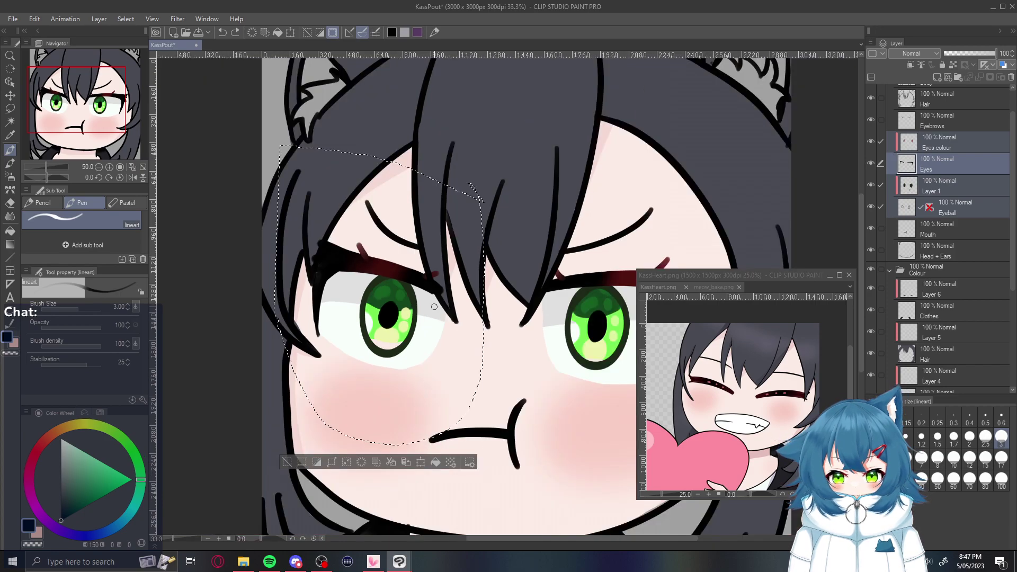
scroll(435, 306, down, 1)
key(m)
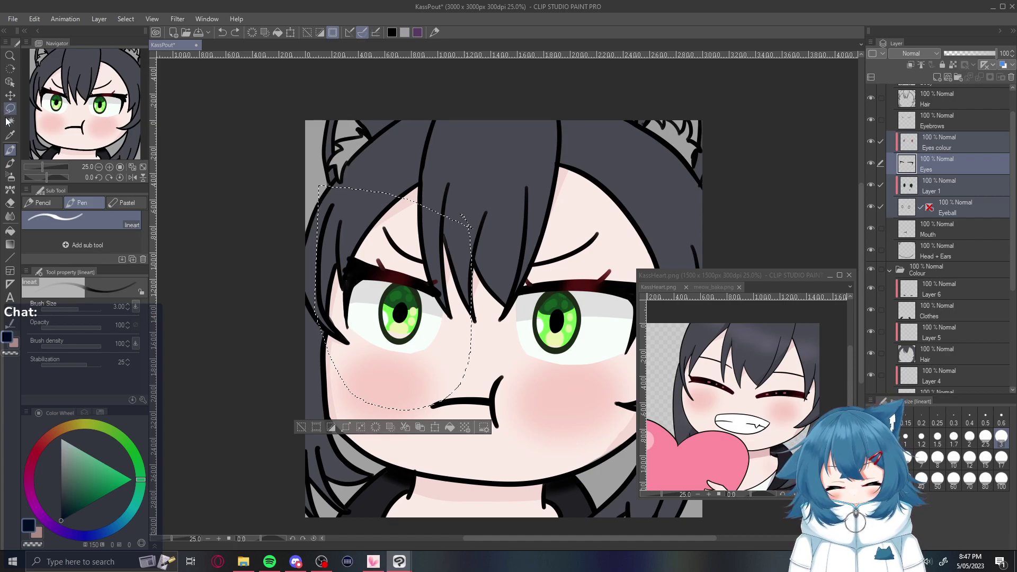
click(313, 255)
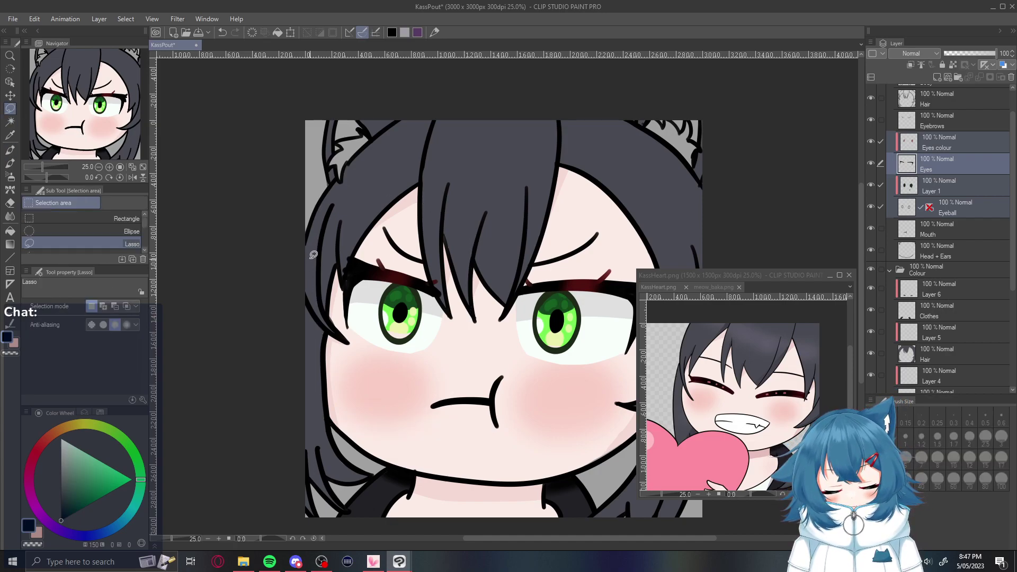
scroll(313, 255, down, 2)
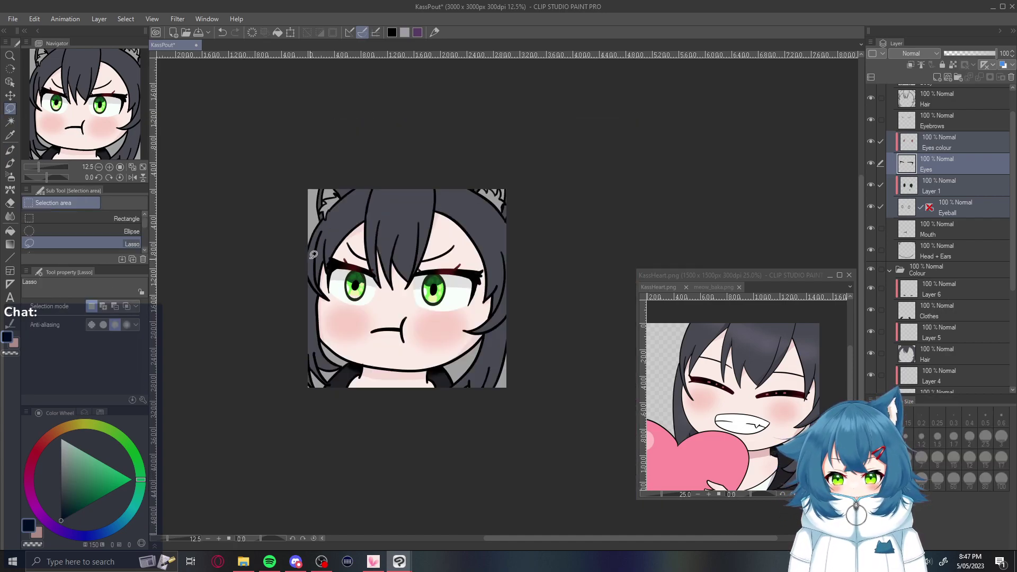
scroll(313, 254, up, 2)
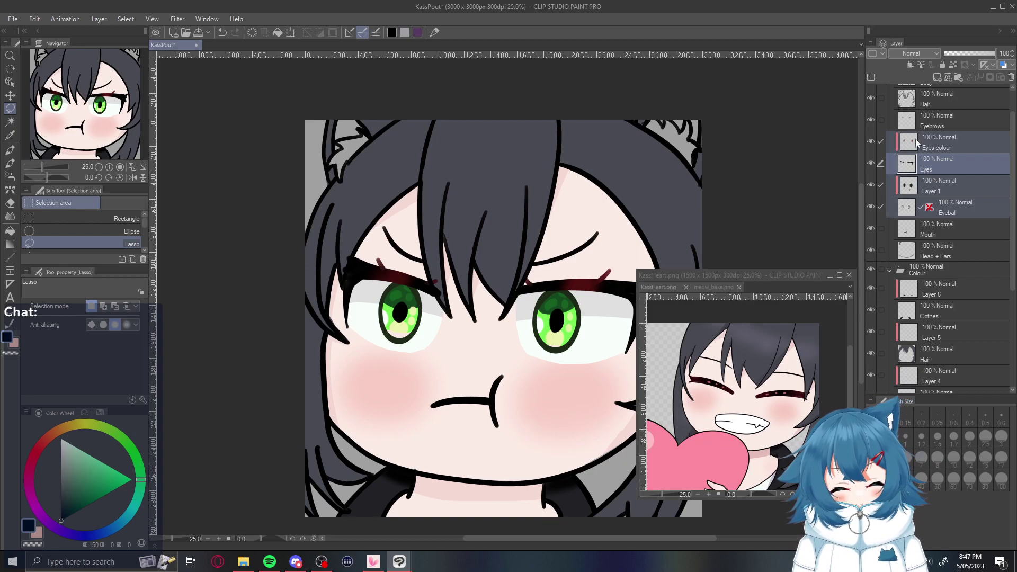
Make Layer 5 in the Colour folder active and sample the dark hair shade from KassHeart.png for the Basic pencil
click(944, 98)
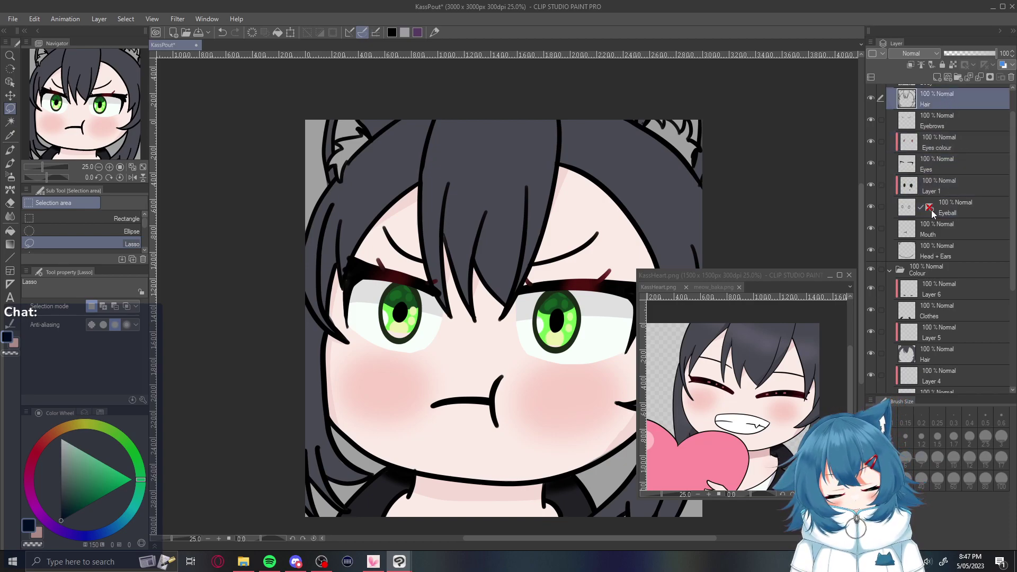
click(951, 332)
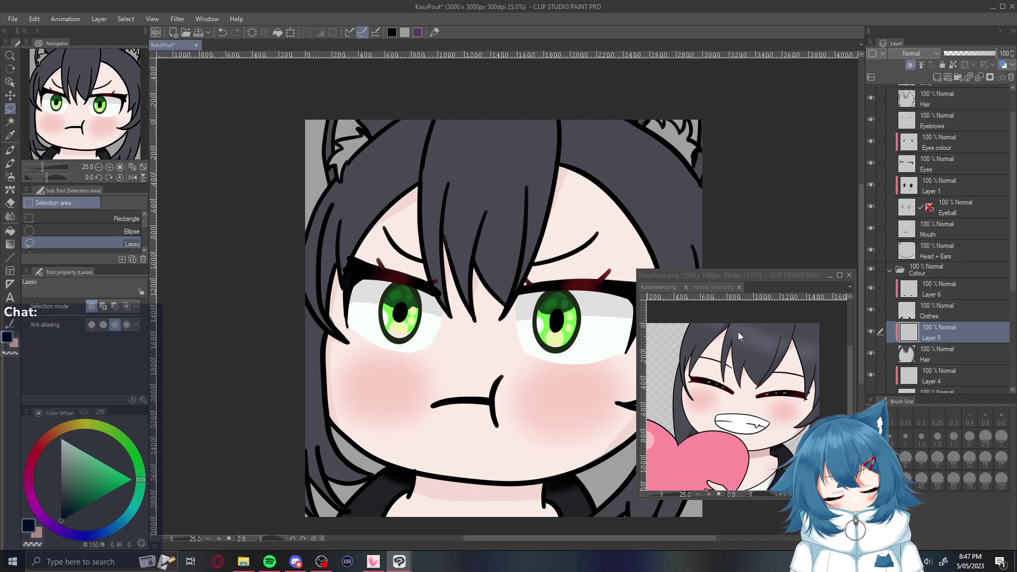
click(694, 431)
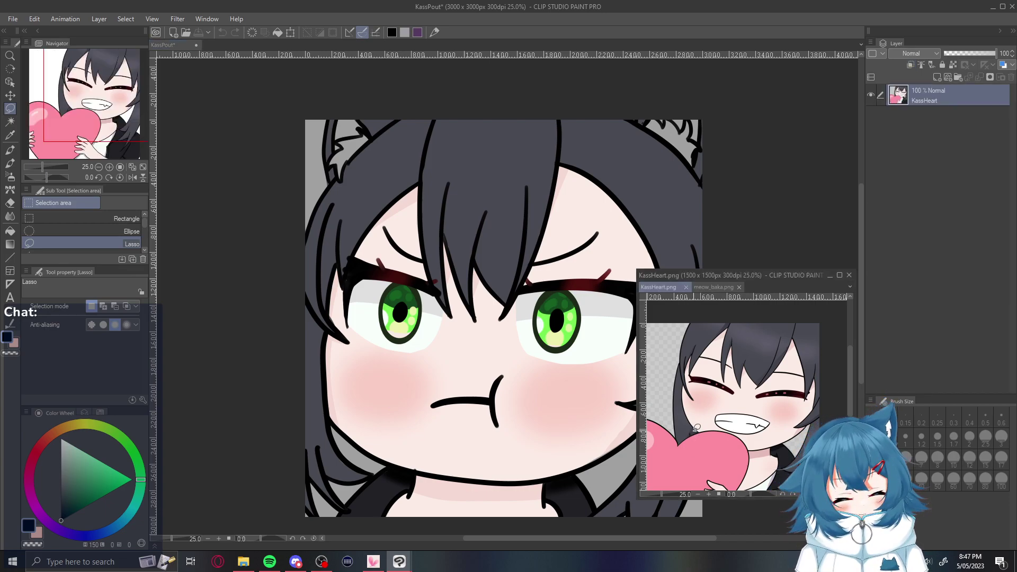
key(p)
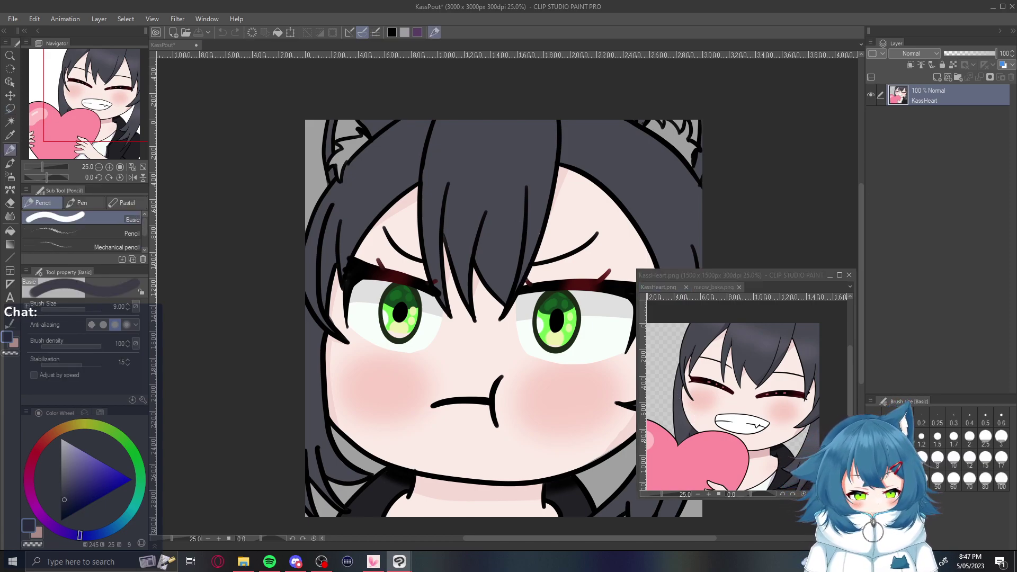
click(520, 269)
Shade the hair on Layer 5 along the central fringe's right-hand edge and between the fringe strands with the Basic pencil
drag(525, 260, 593, 122)
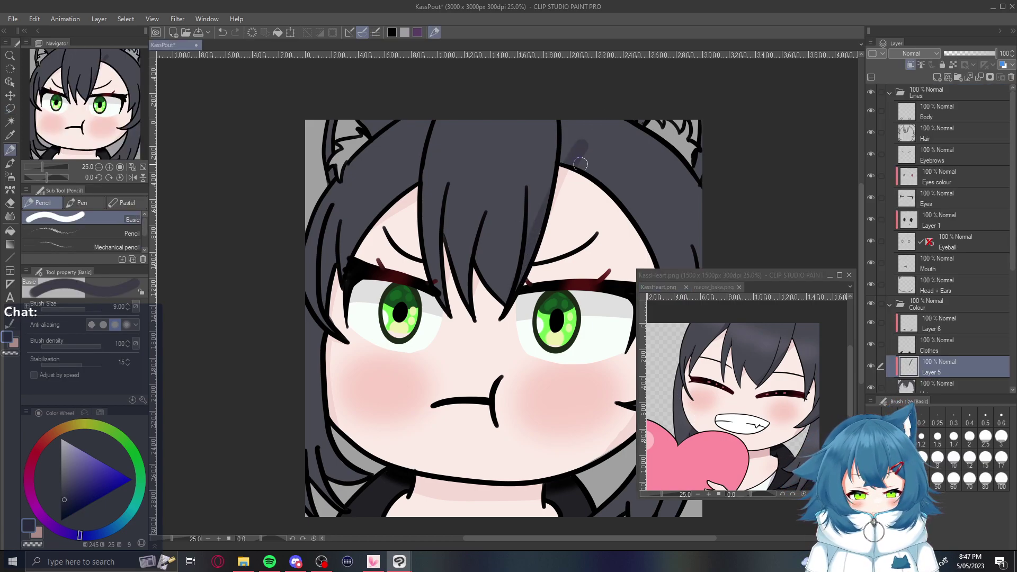
key(ctrl+z)
drag(522, 276, 570, 152)
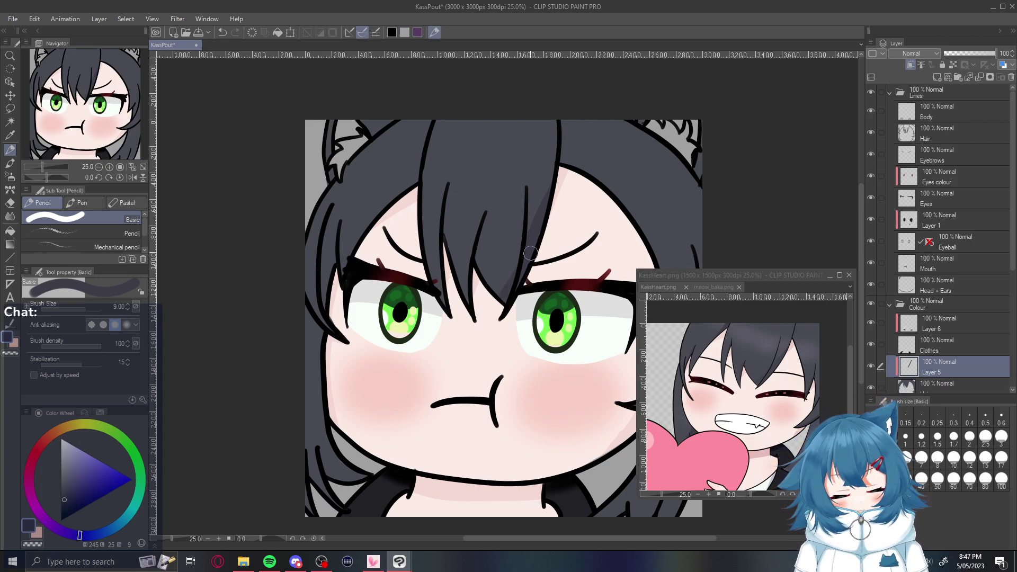
key(ctrl+z)
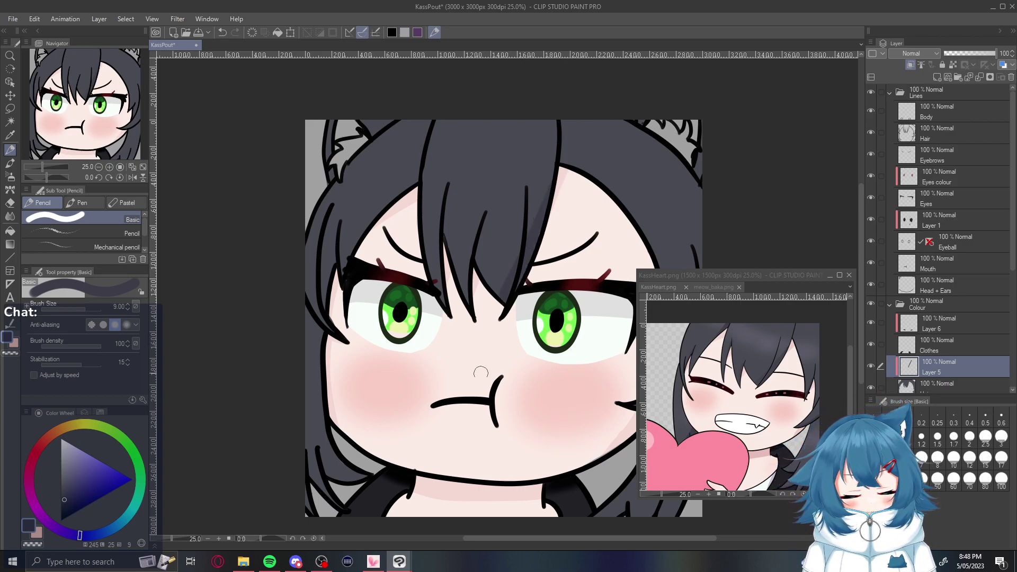
mouse_move(481, 280)
mouse_down()
mouse_move(476, 296)
mouse_move(453, 260)
mouse_up()
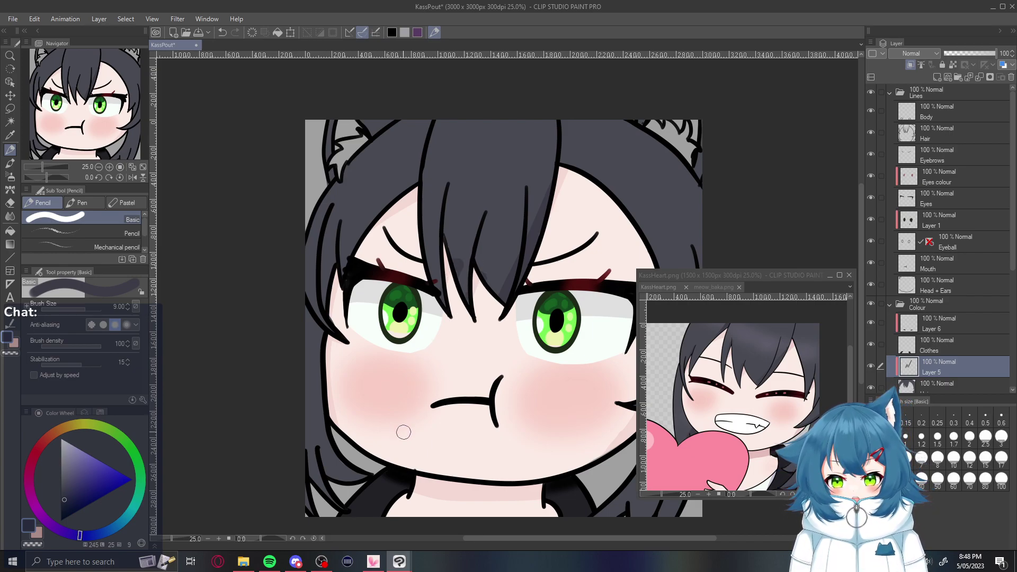
Shade the side hair bordering the left-hand side of the forehead on Layer 5, redoing strokes until they fit
mouse_move(412, 183)
mouse_down()
mouse_move(366, 216)
mouse_move(379, 216)
mouse_move(323, 306)
mouse_up()
key(ctrl+z)
key(ctrl+z)
mouse_move(411, 196)
mouse_down()
mouse_move(342, 256)
mouse_move(300, 366)
mouse_up()
key(ctrl+z)
drag(342, 267, 384, 203)
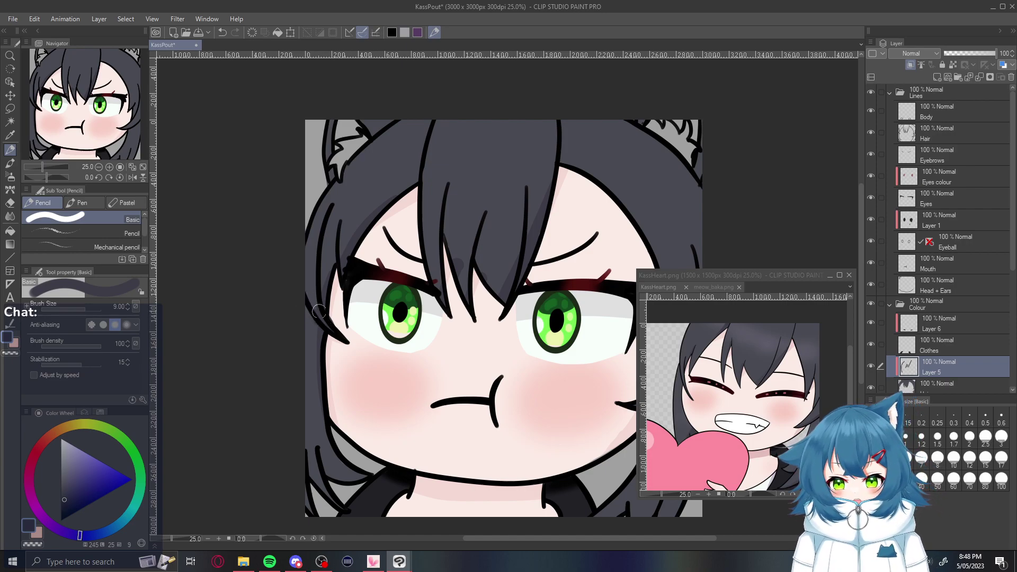
Clean up the shading on the left-hand side hair with the Hard eraser and minimise the KassHeart.png reference window
key(e)
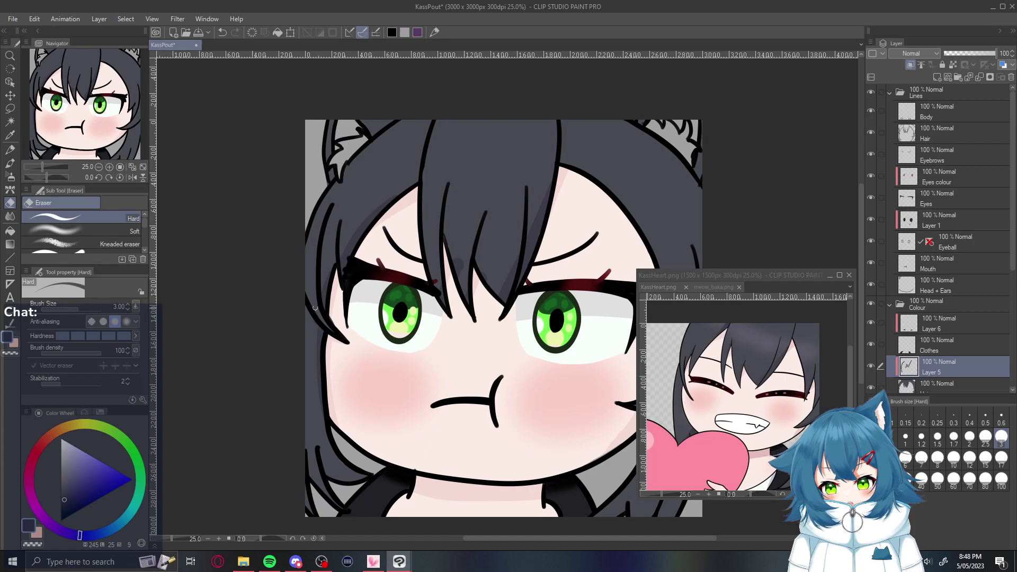
key(p)
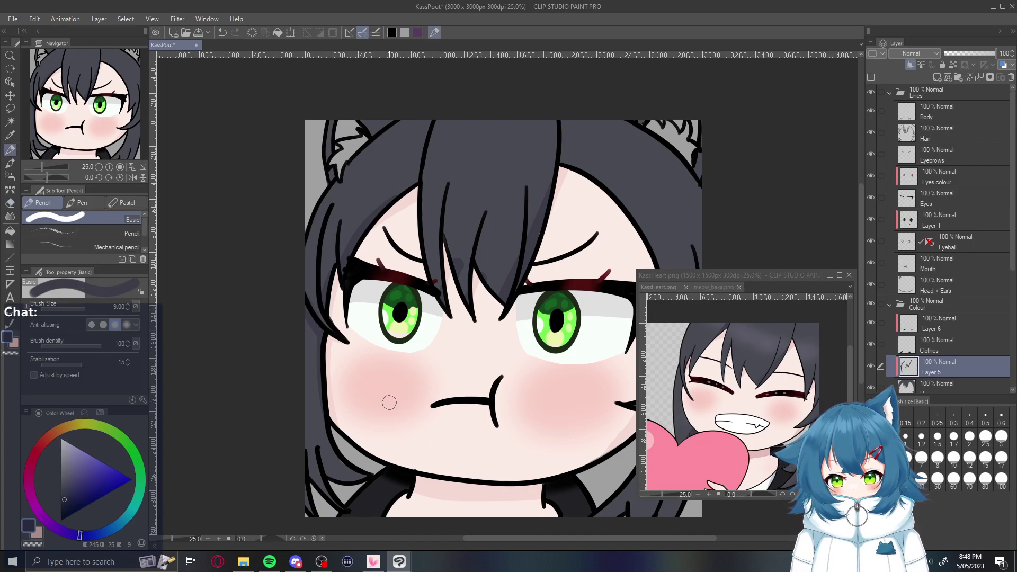
click(831, 277)
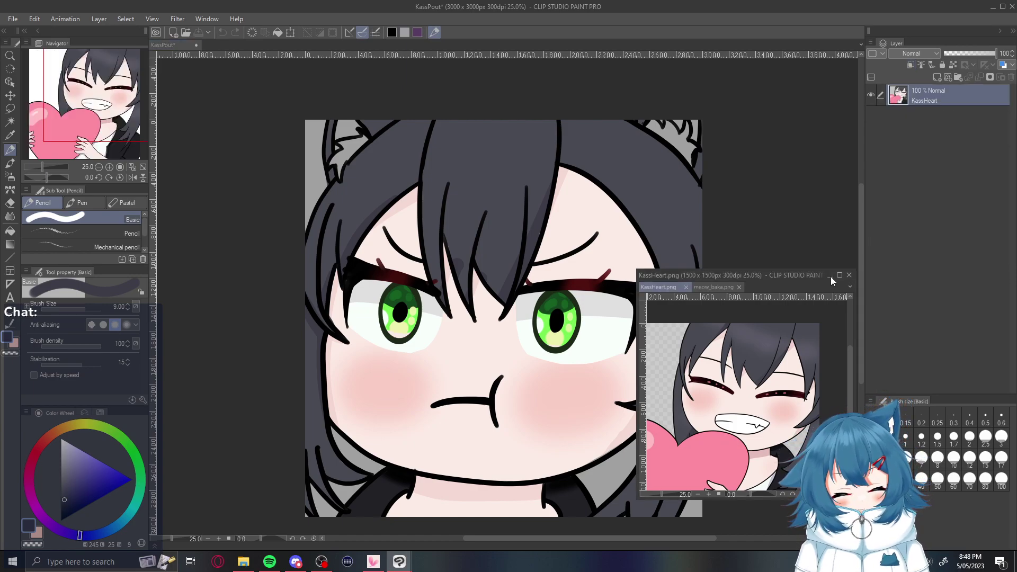
click(831, 276)
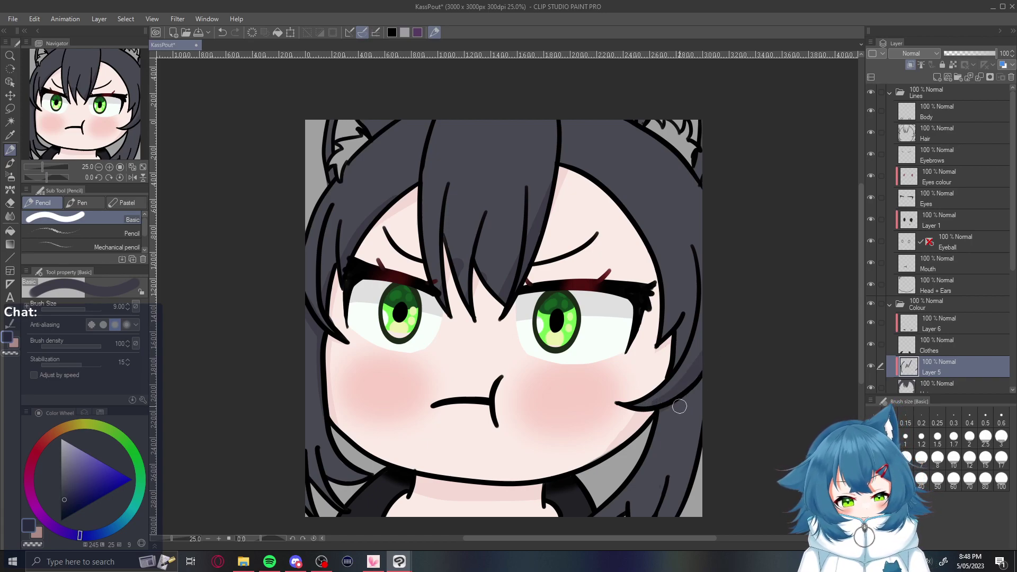
Shade the right-hand side locks beside the cheek on Layer 5 with the Basic pencil, redoing strokes and tidying edges with the Hard eraser
drag(678, 396, 700, 354)
key(ctrl+z)
mouse_move(683, 397)
mouse_down()
mouse_move(671, 411)
mouse_move(704, 356)
mouse_up()
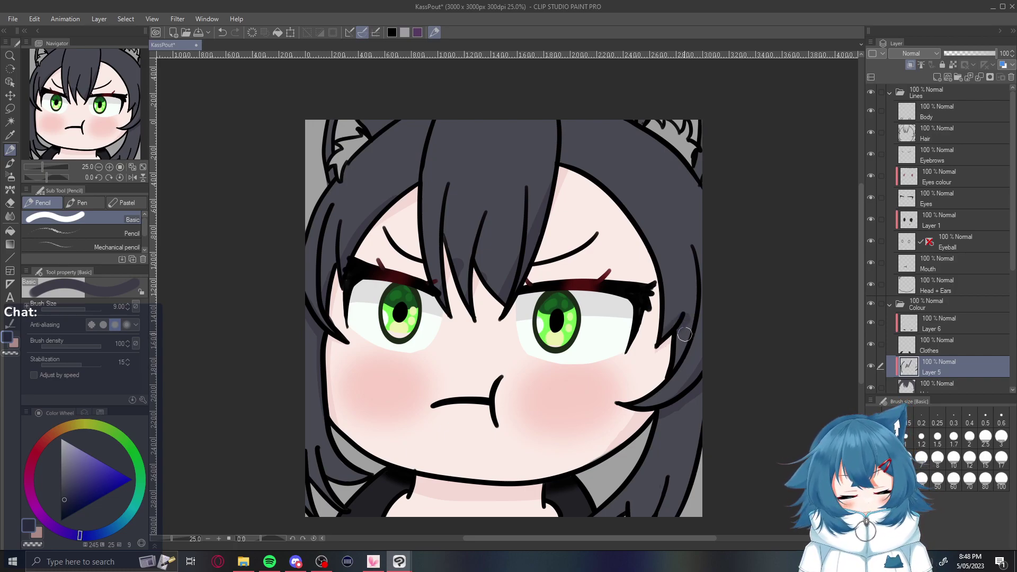
drag(683, 319, 674, 361)
key(ctrl+z)
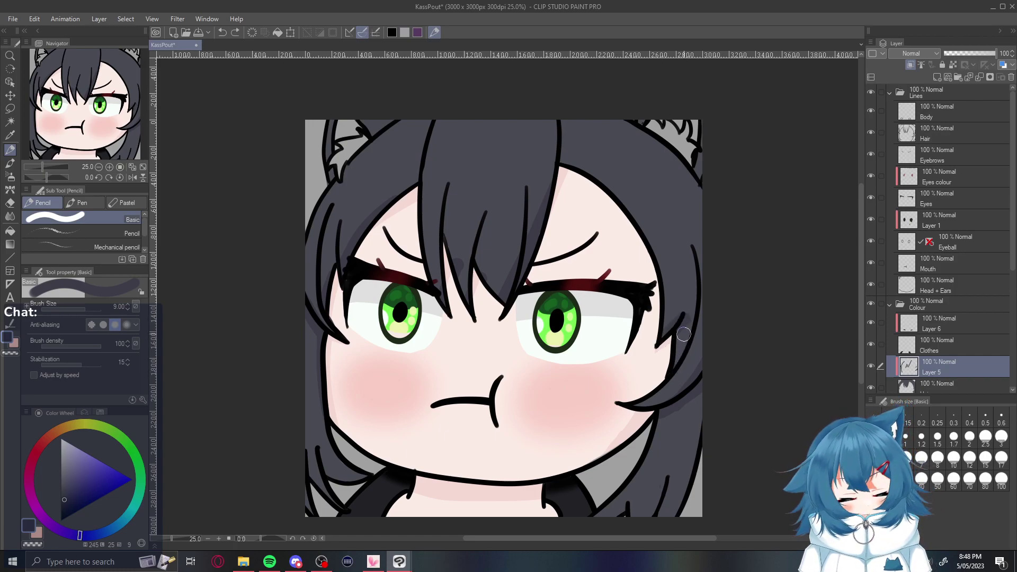
drag(683, 321, 676, 367)
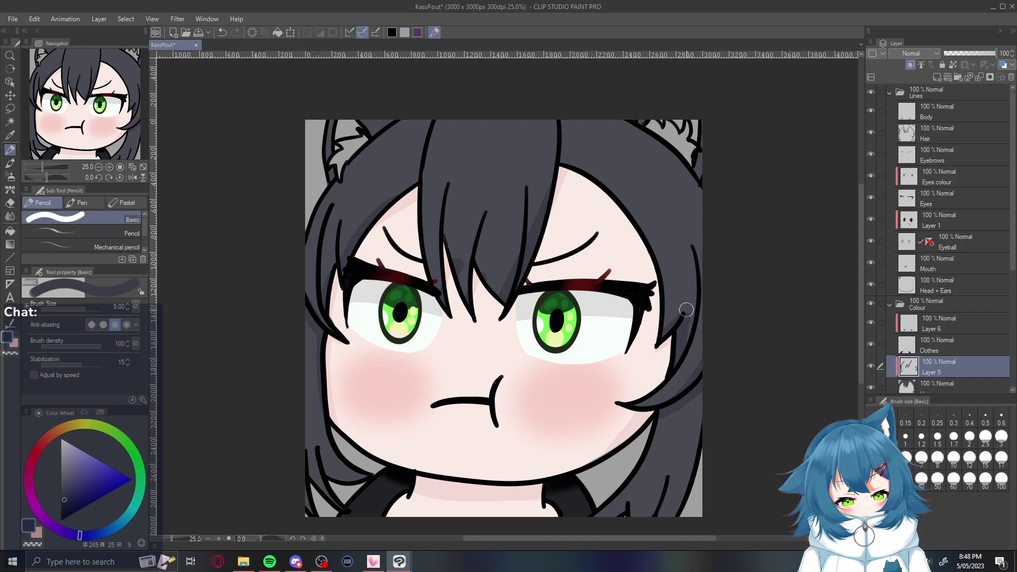
key(e)
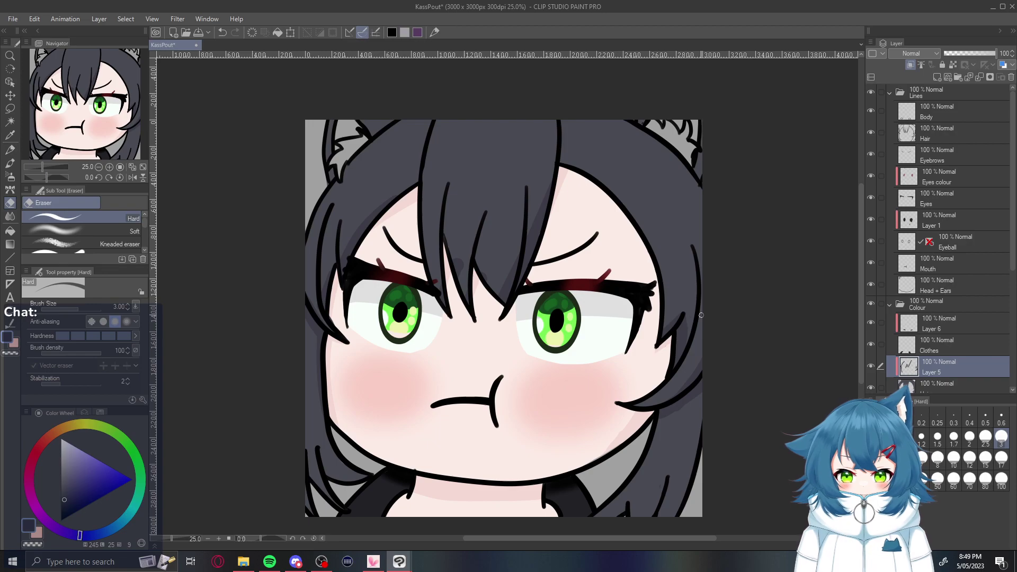
key(p)
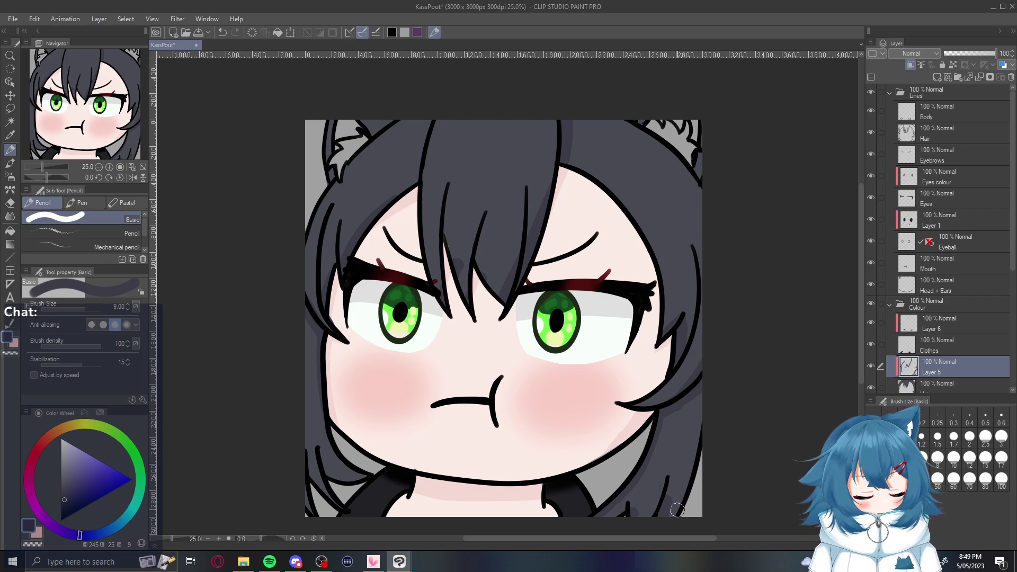
key(e)
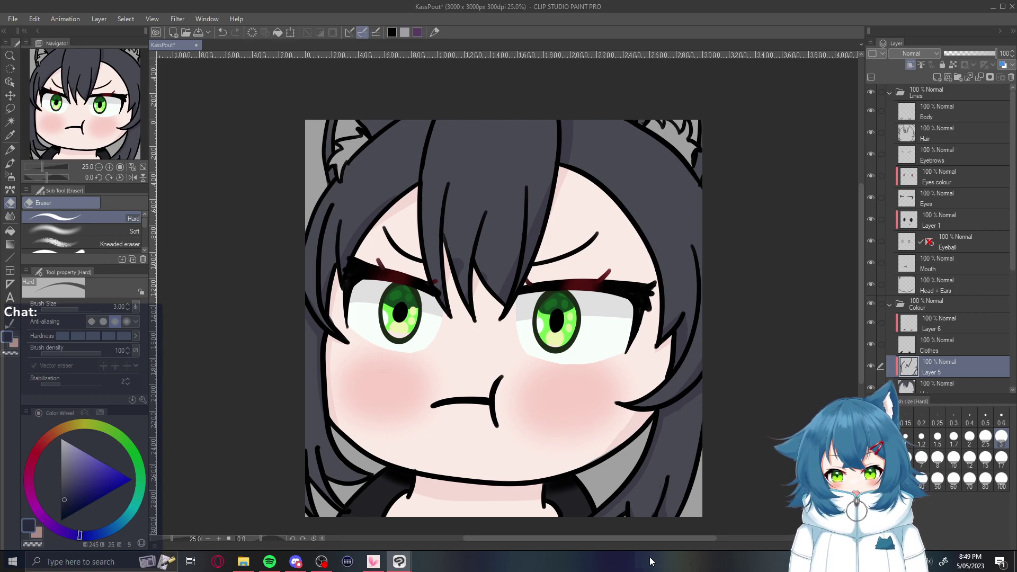
Examine the hair shading across the whole drawing at a reduced size
key(ctrl+minus)
key(ctrl+minus)
key(ctrl+minus)
key(ctrl+minus)
key(ctrl+plus)
key(ctrl+plus)
key(ctrl+plus)
key(ctrl+plus)
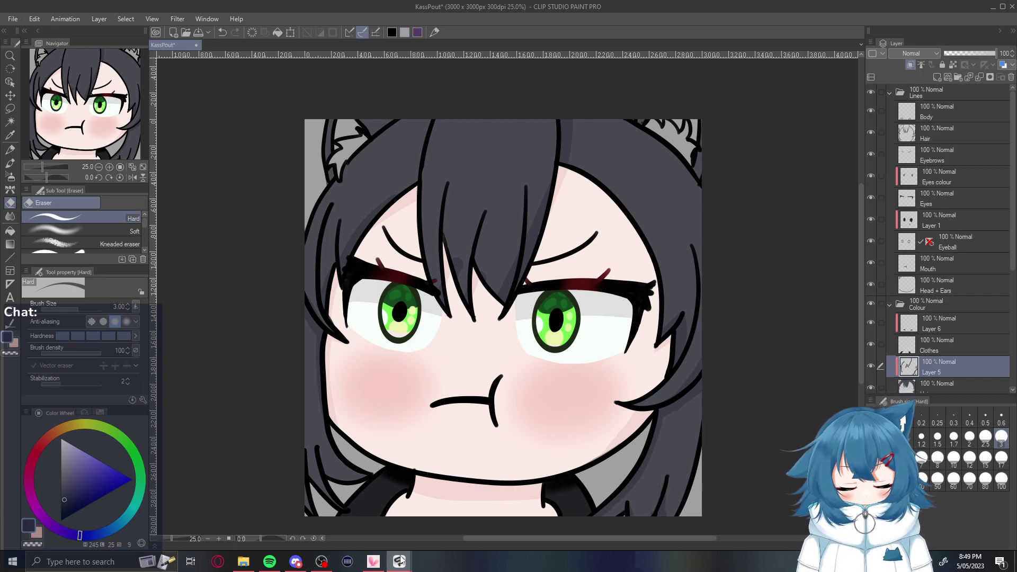
Sample the lighter hair shade from KassHeart.png, minimise the reference and switch to the Soft airbrush
mouse_move(403, 565)
click(482, 522)
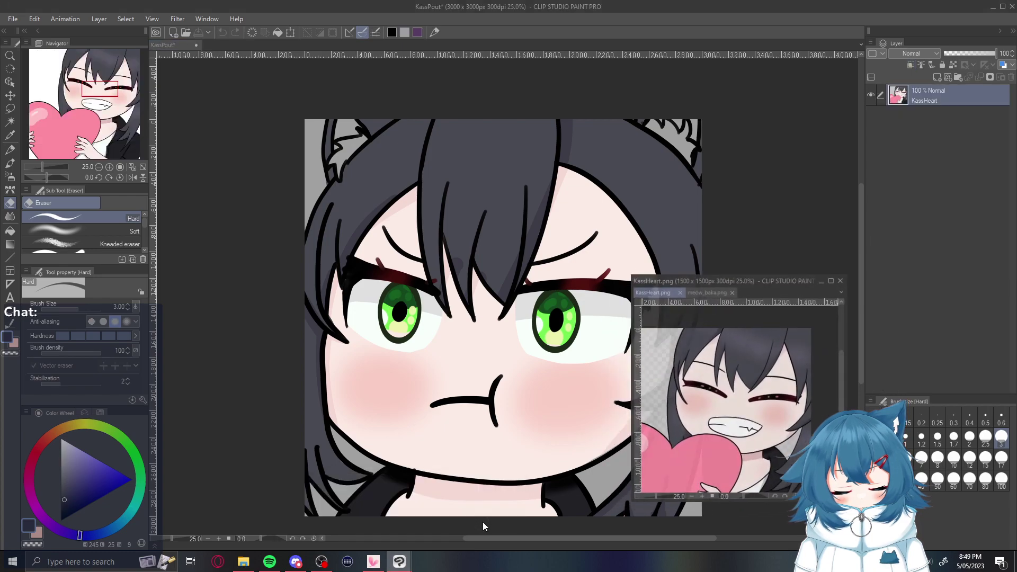
alt+click(767, 340)
alt+click(770, 345)
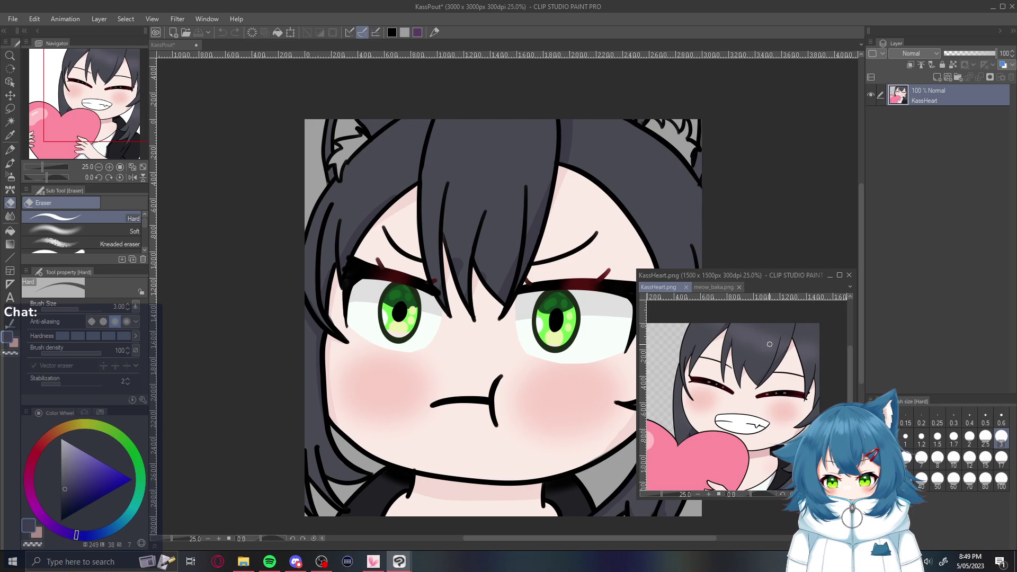
click(830, 276)
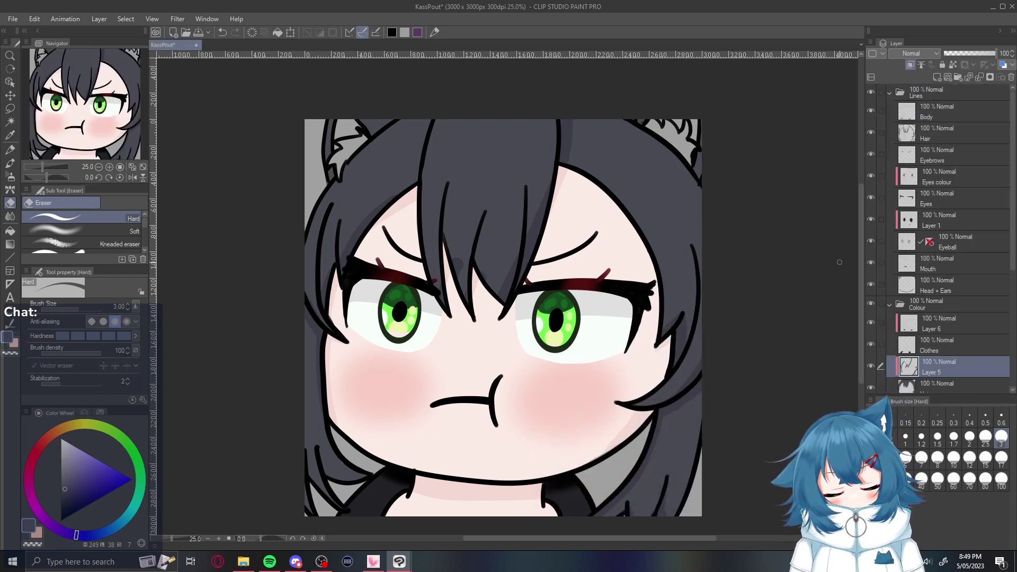
key(b)
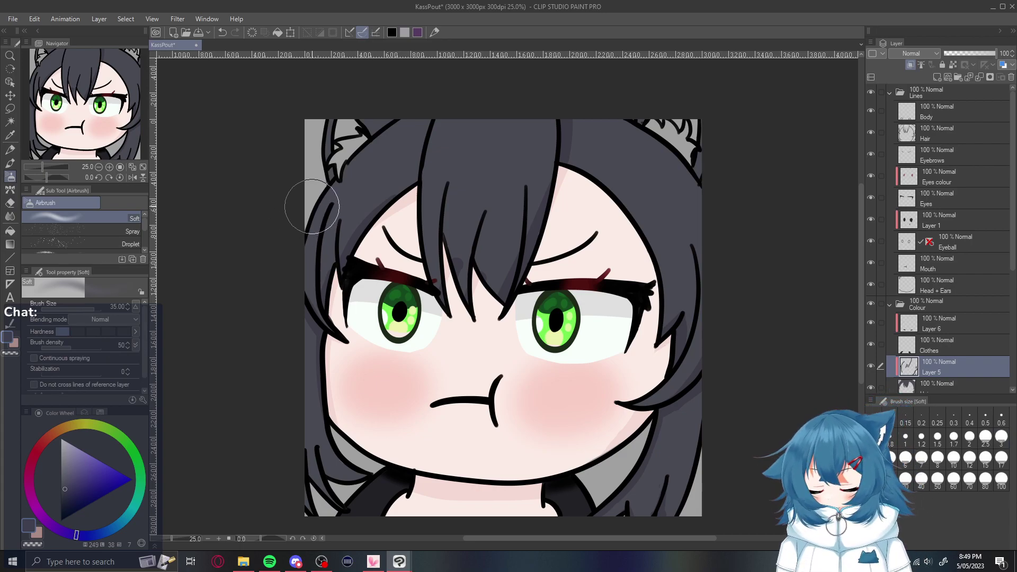
key(bracketright)
key(bracketright)
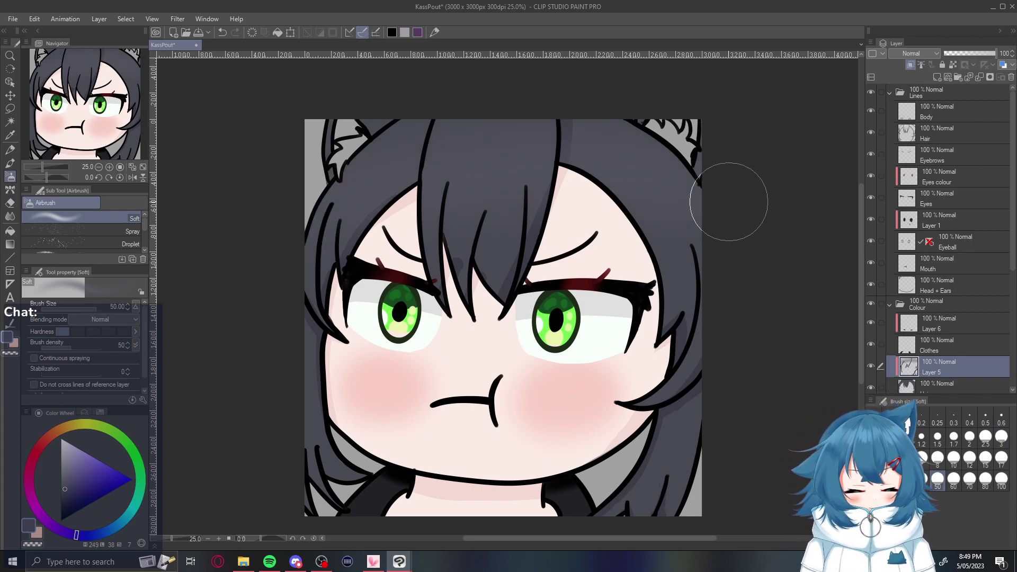
key(ctrl+z)
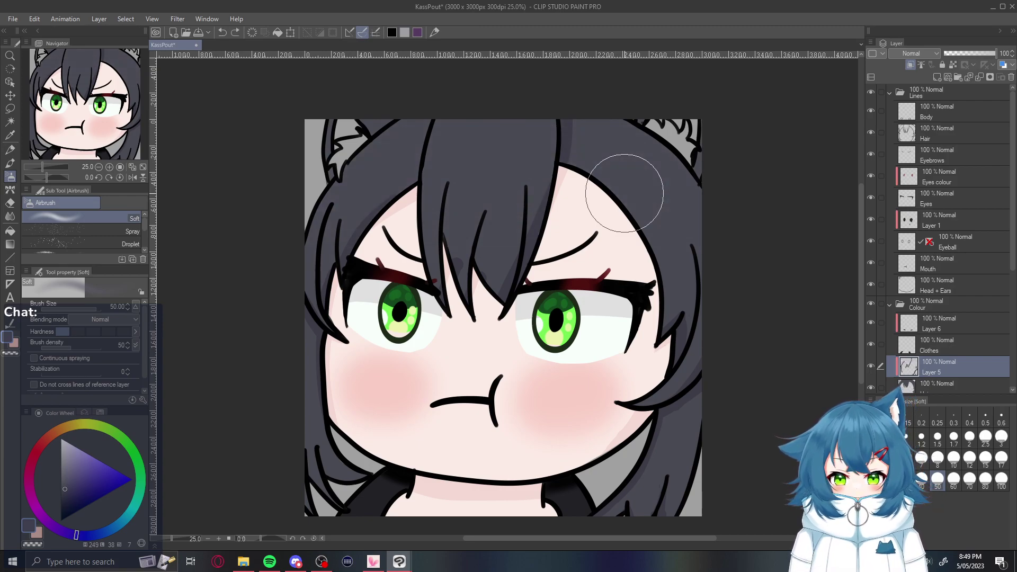
key(bracketleft)
key(bracketleft)
key(ctrl+y)
key(ctrl+z)
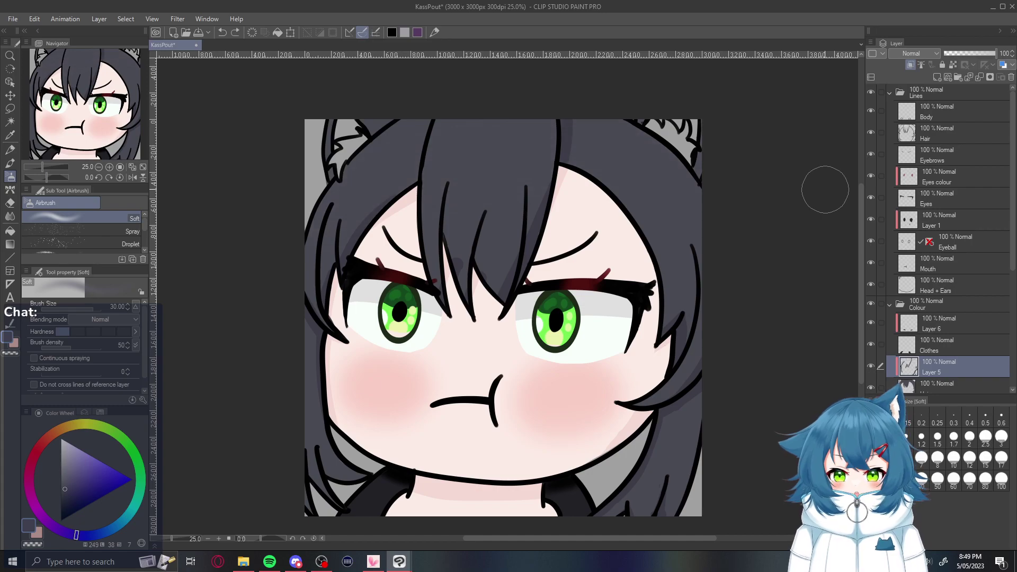
Airbrush a soft highlight band across the hair on Layer 5 at brush size 20, touching up with the Basic pencil and Hard eraser
key(bracketleft)
key(bracketleft)
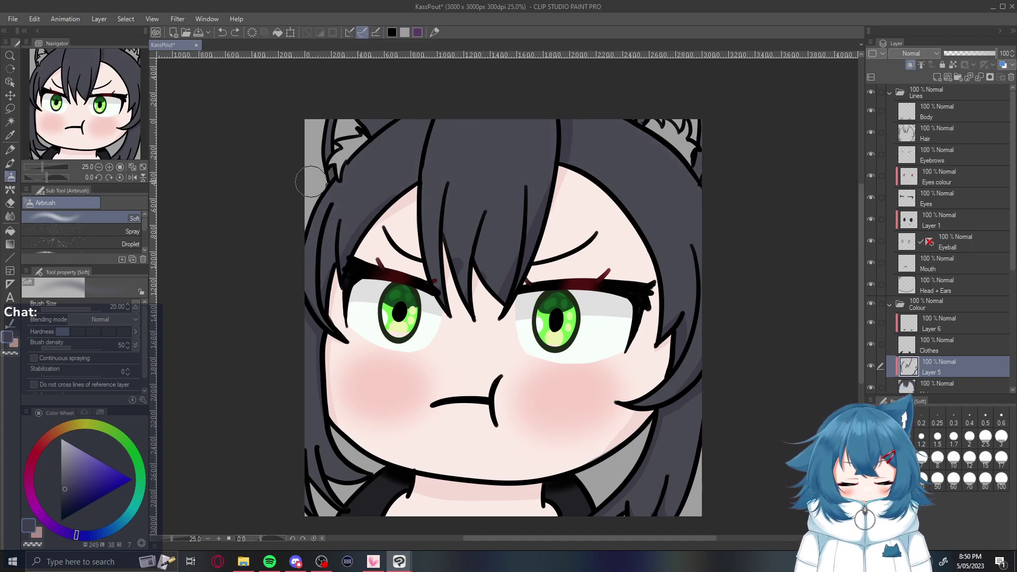
drag(448, 187, 534, 185)
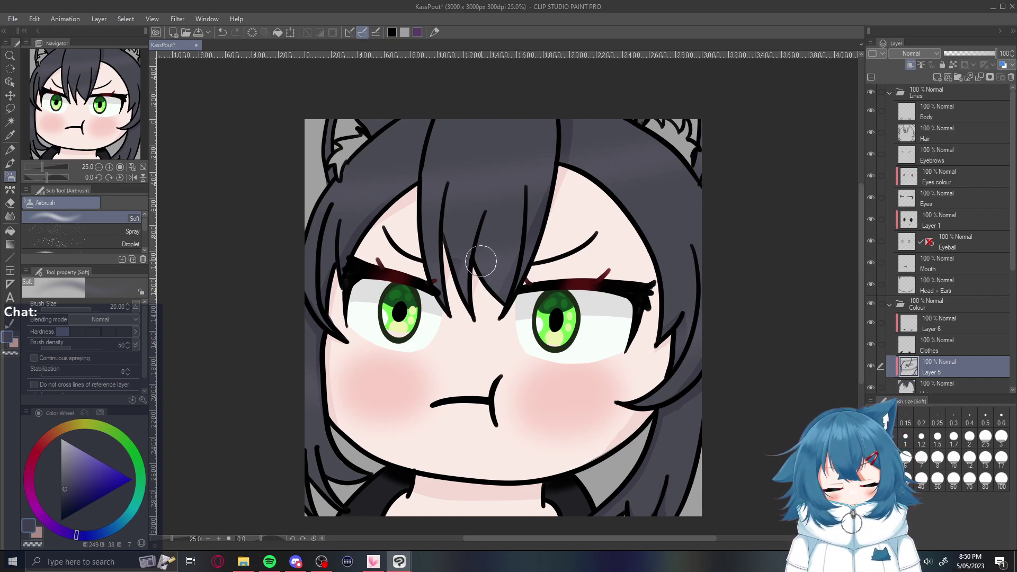
key(p)
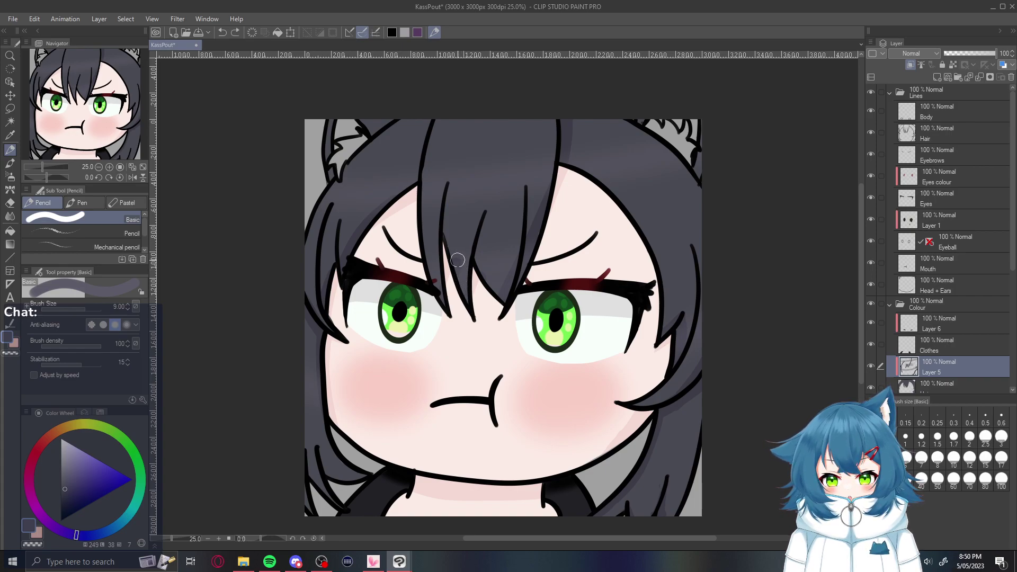
key(e)
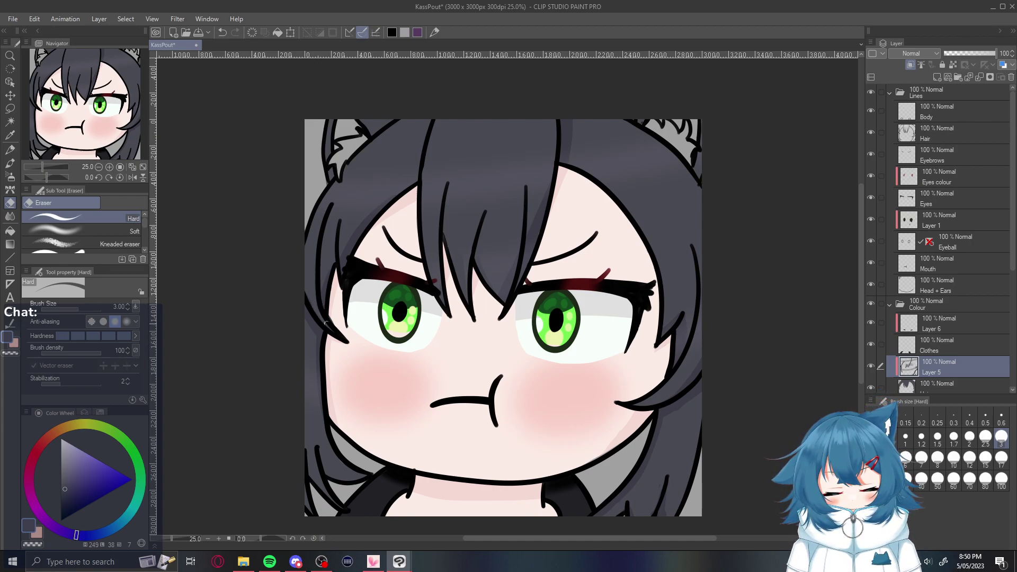
Sample the pale skin colour from the forehead and make the Ears layer in the Colour folder active
scroll(387, 381, down, 5)
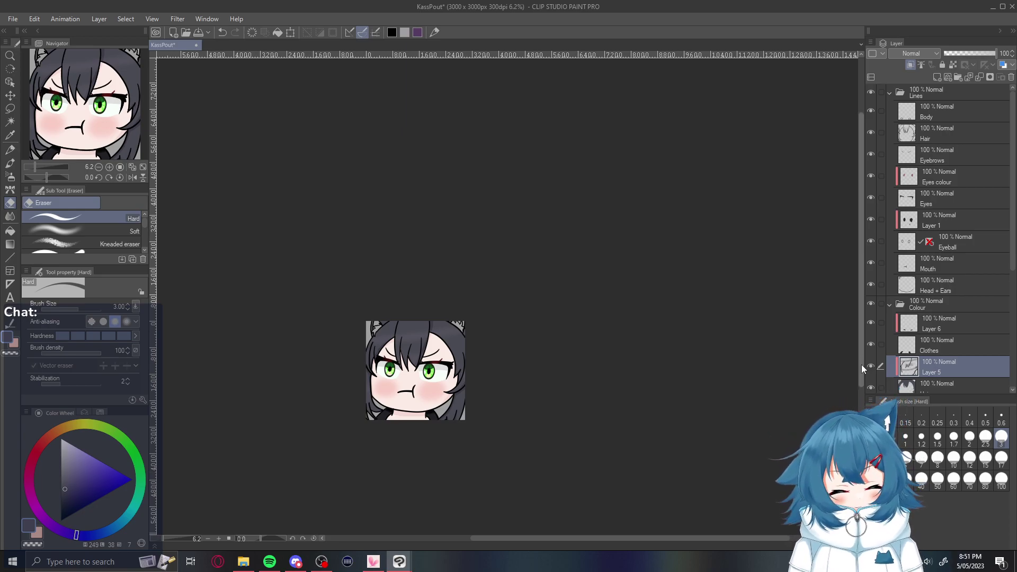
drag(860, 365, 862, 362)
scroll(476, 349, up, 4)
scroll(477, 350, down, 2)
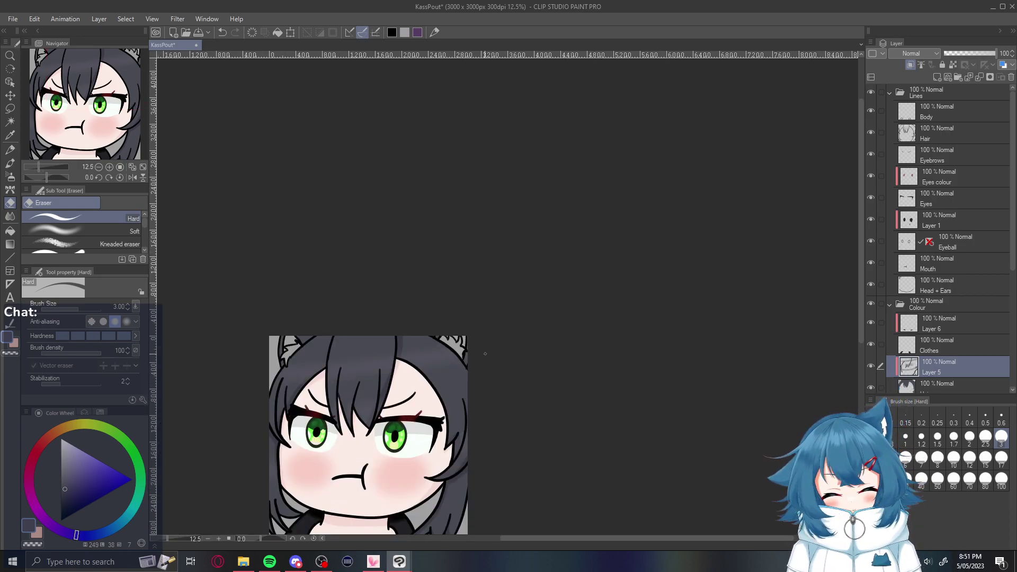
alt+click(414, 379)
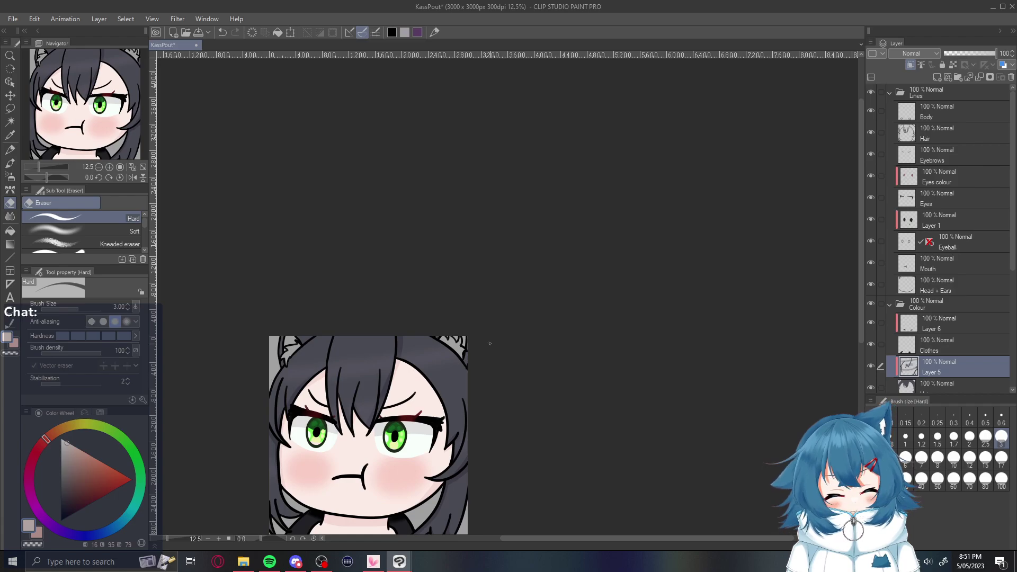
scroll(490, 343, up, 3)
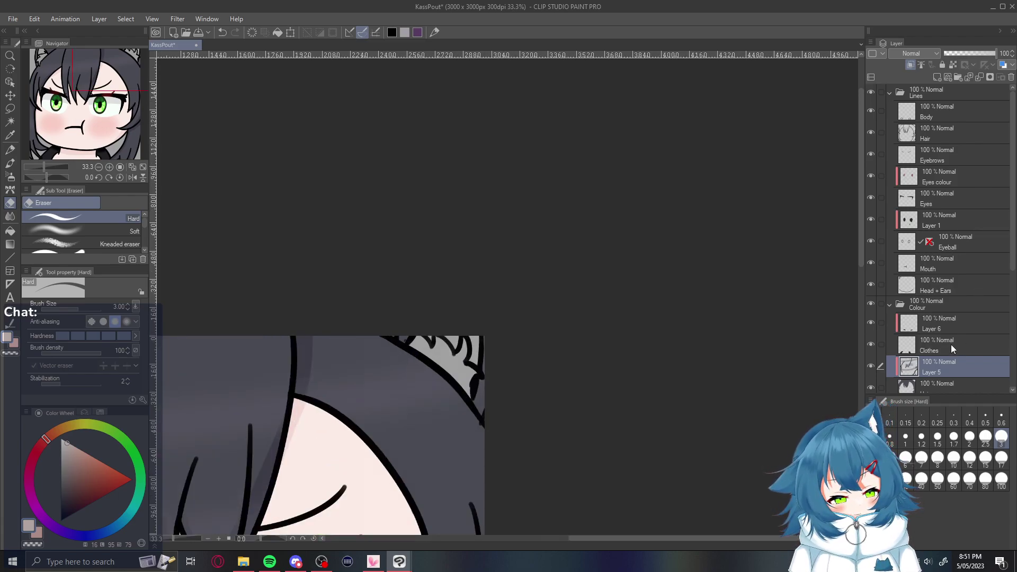
drag(1012, 260, 1012, 318)
scroll(953, 296, down, 2)
click(948, 301)
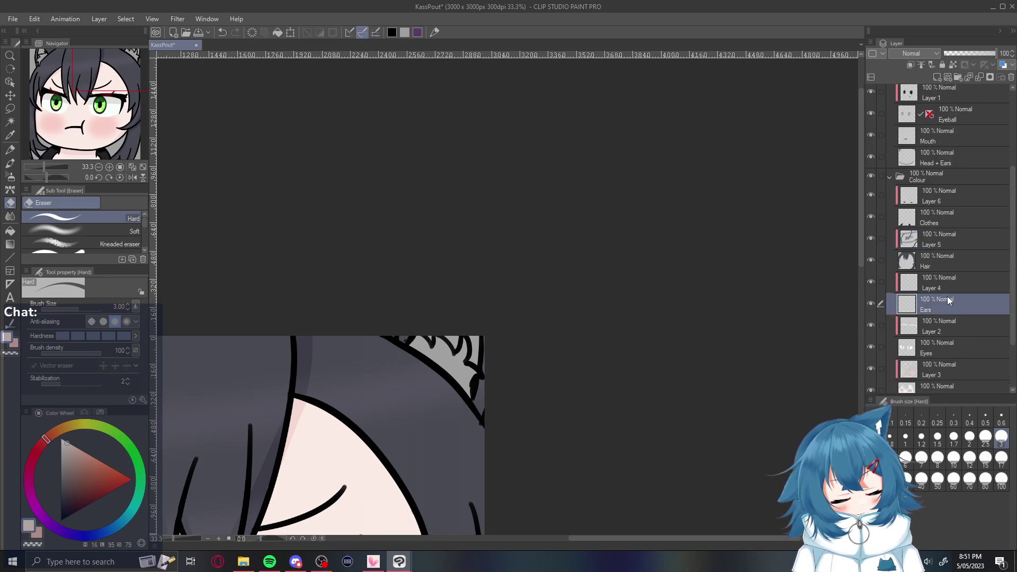
scroll(427, 340, up, 3)
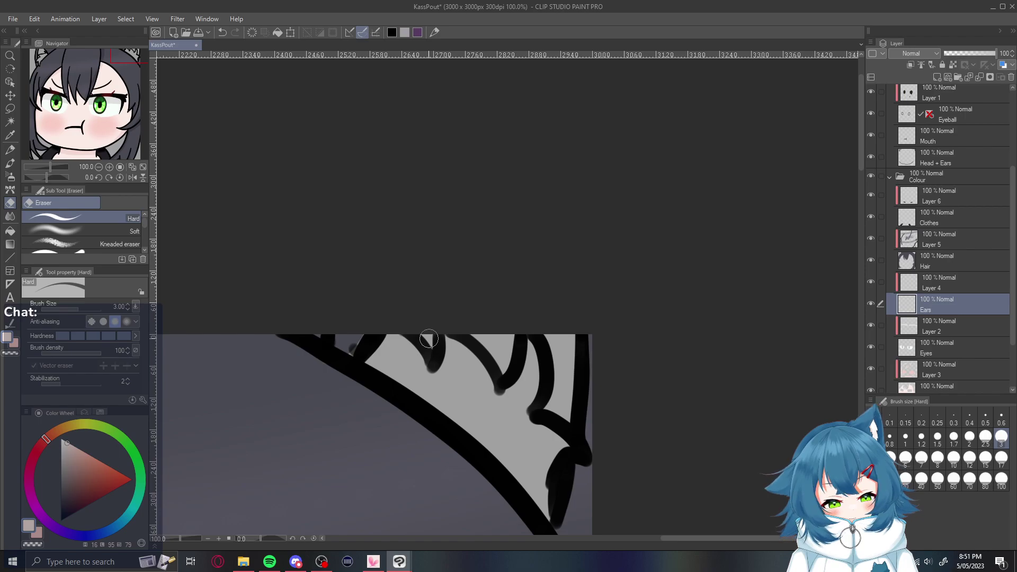
Paint the inner gaps of the right-hand ear in the pale skin colour with the Basic pencil at size 3.5
key(p)
key(bracketleft)
key(bracketleft)
key(bracketleft)
key(bracketleft)
key(bracketleft)
key(bracketleft)
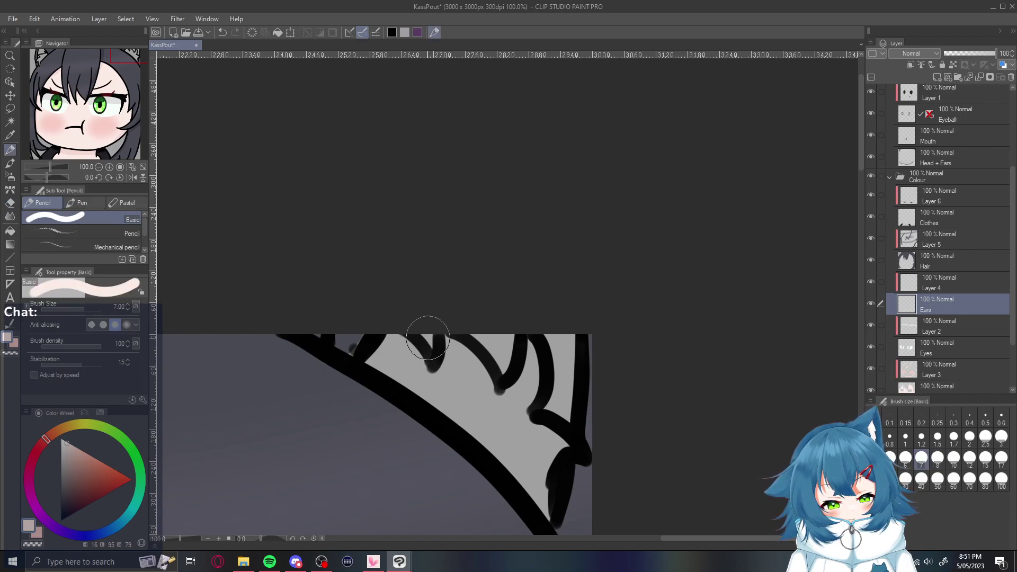
mouse_move(506, 353)
mouse_down()
mouse_move(500, 372)
mouse_move(504, 335)
mouse_move(496, 350)
mouse_move(494, 335)
mouse_up()
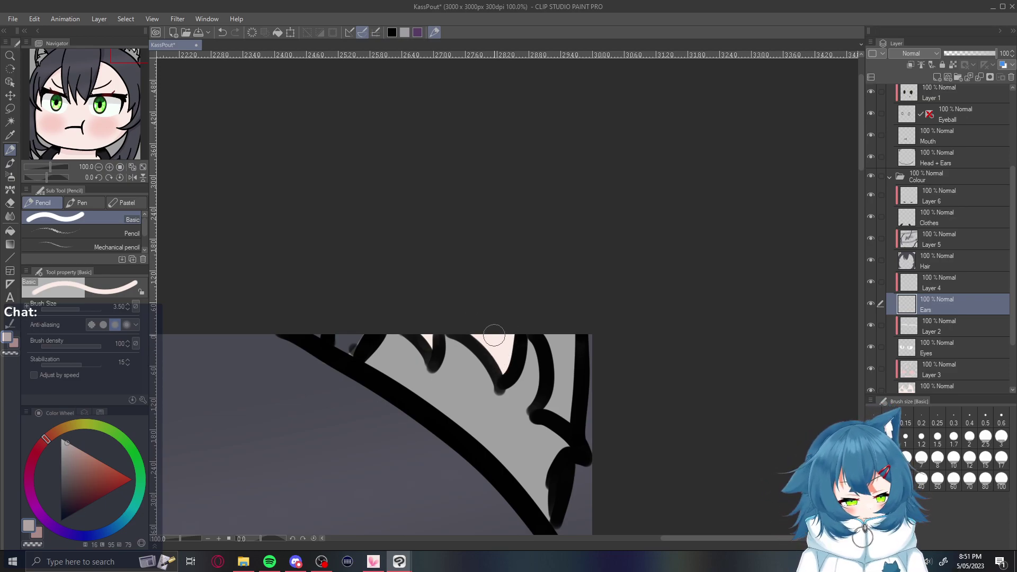
mouse_move(566, 376)
mouse_down()
mouse_move(551, 402)
mouse_move(562, 341)
mouse_move(567, 416)
mouse_move(564, 408)
mouse_up()
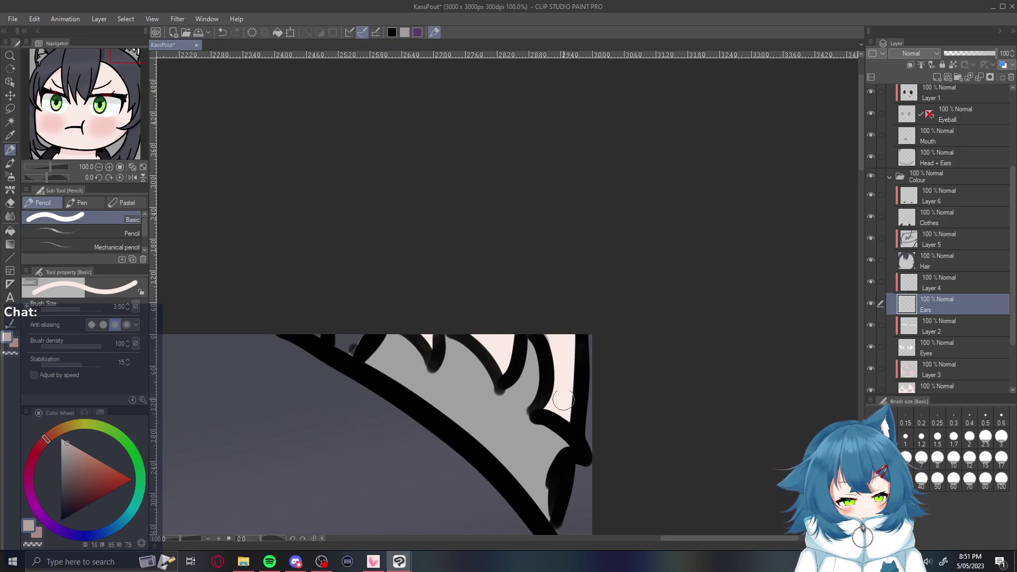
Paint the inner gaps of the left-hand ear in the pale skin colour on the Ears layer
drag(723, 539, 480, 538)
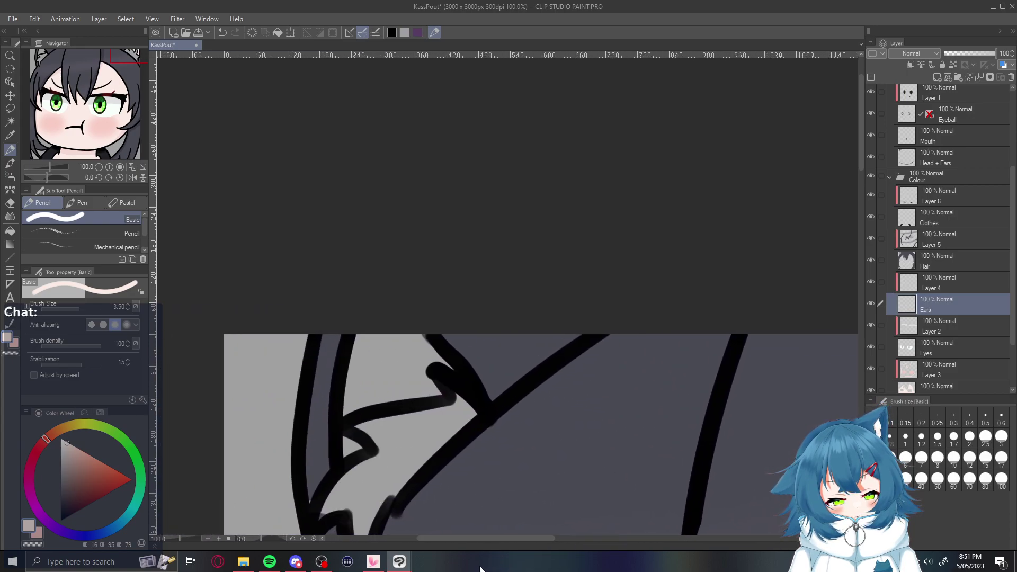
mouse_move(351, 405)
mouse_down()
mouse_move(357, 352)
mouse_move(390, 303)
mouse_up()
drag(371, 398, 388, 313)
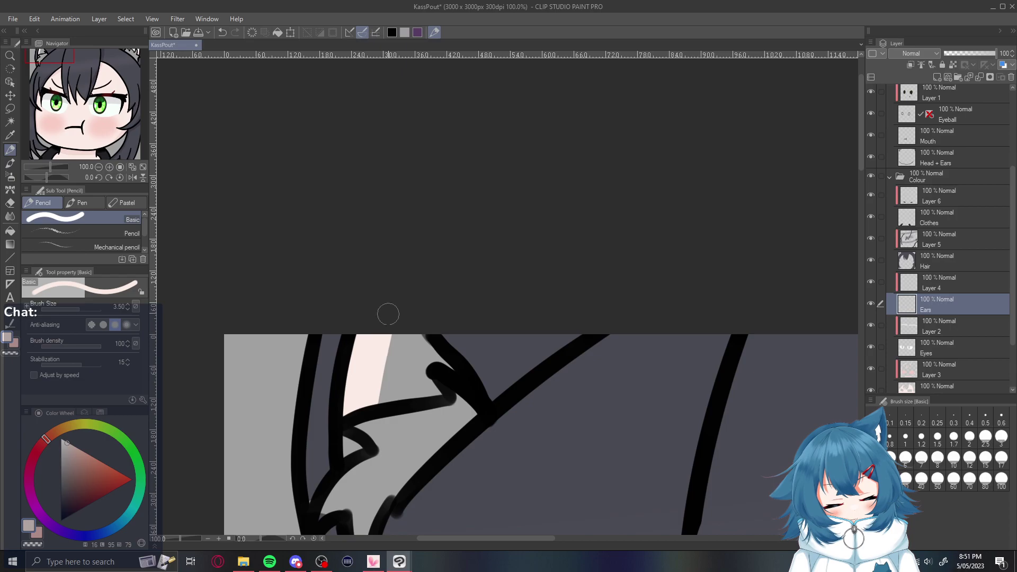
mouse_move(415, 392)
mouse_down()
mouse_move(445, 365)
mouse_move(414, 329)
mouse_move(422, 365)
mouse_move(424, 347)
mouse_move(379, 400)
mouse_move(429, 389)
mouse_move(386, 340)
mouse_move(408, 325)
mouse_up()
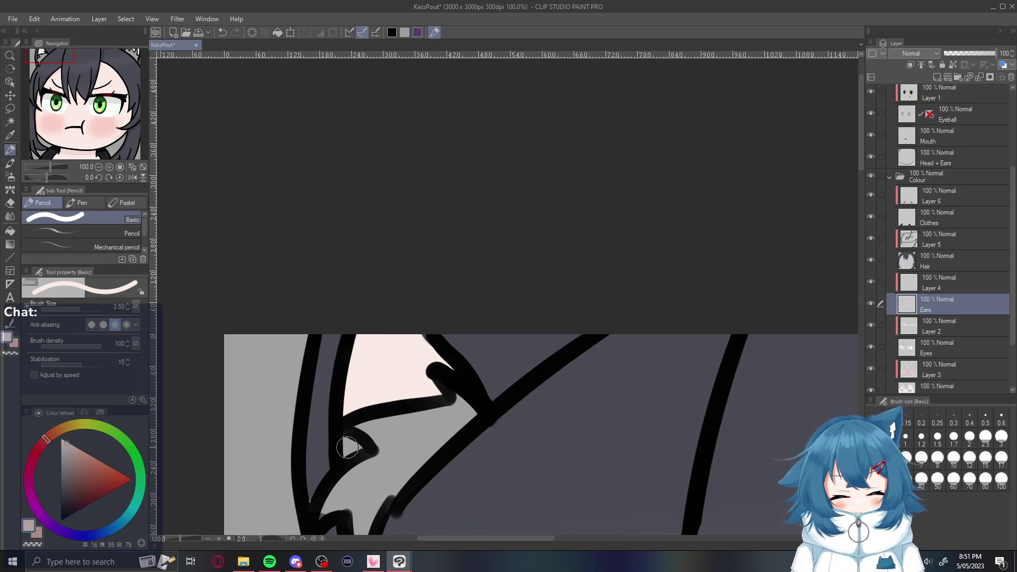
drag(347, 441, 346, 453)
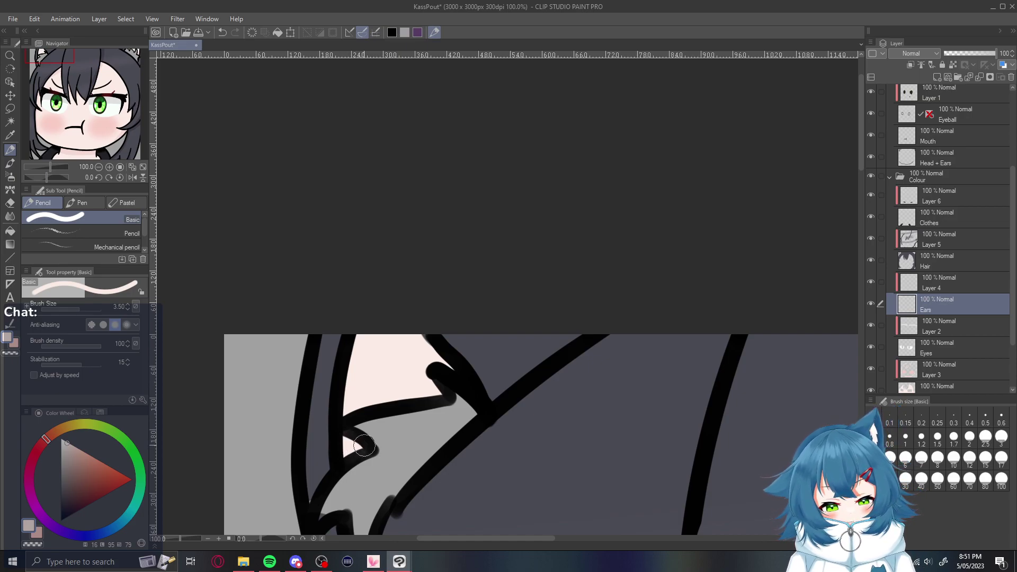
Sample the white of the eye and fill the right-hand ear's fur tuft with it using the Basic pencil
scroll(364, 446, down, 1)
scroll(364, 446, down, 5)
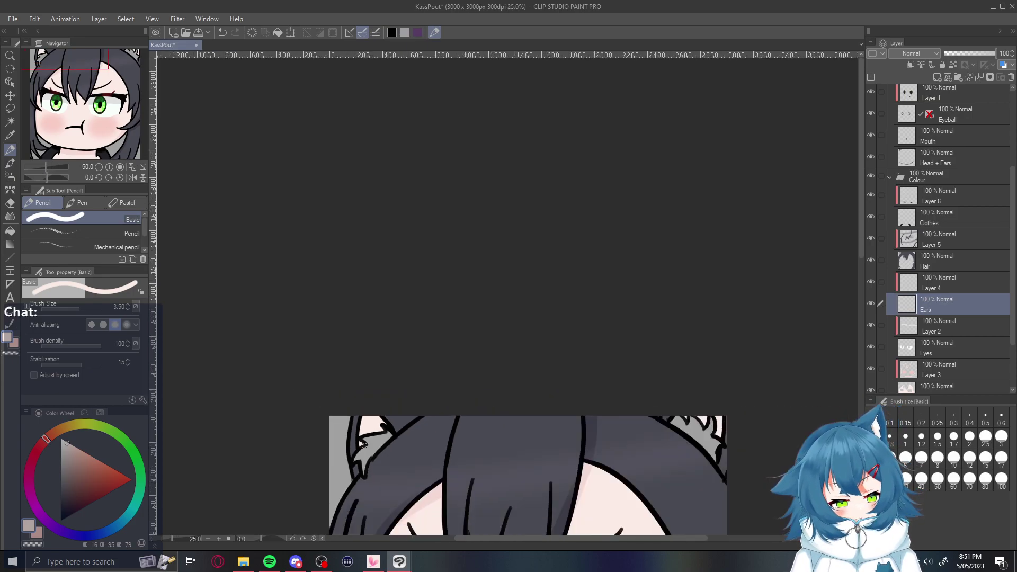
alt+click(498, 523)
scroll(499, 516, up, 4)
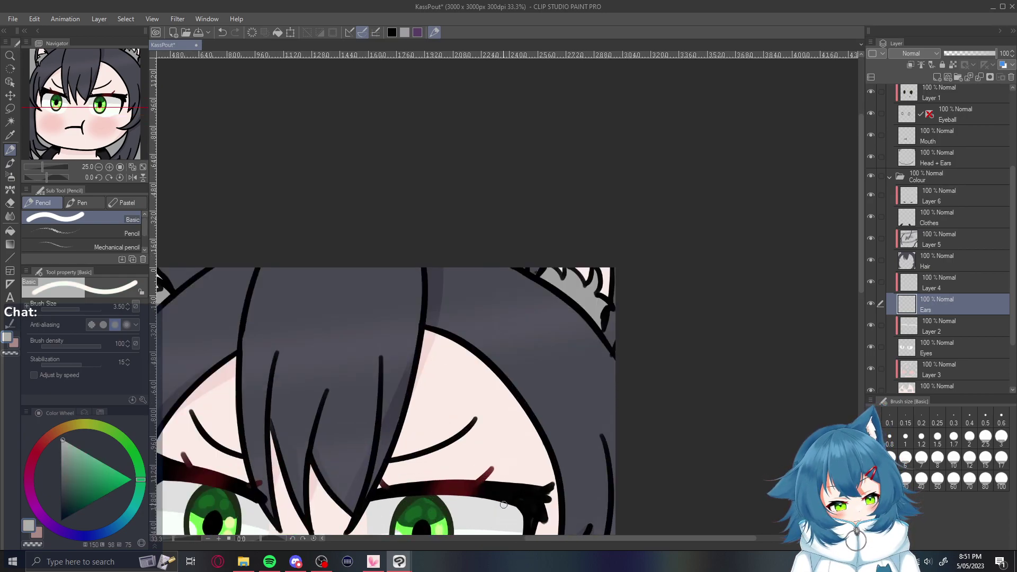
scroll(861, 280, up, 2)
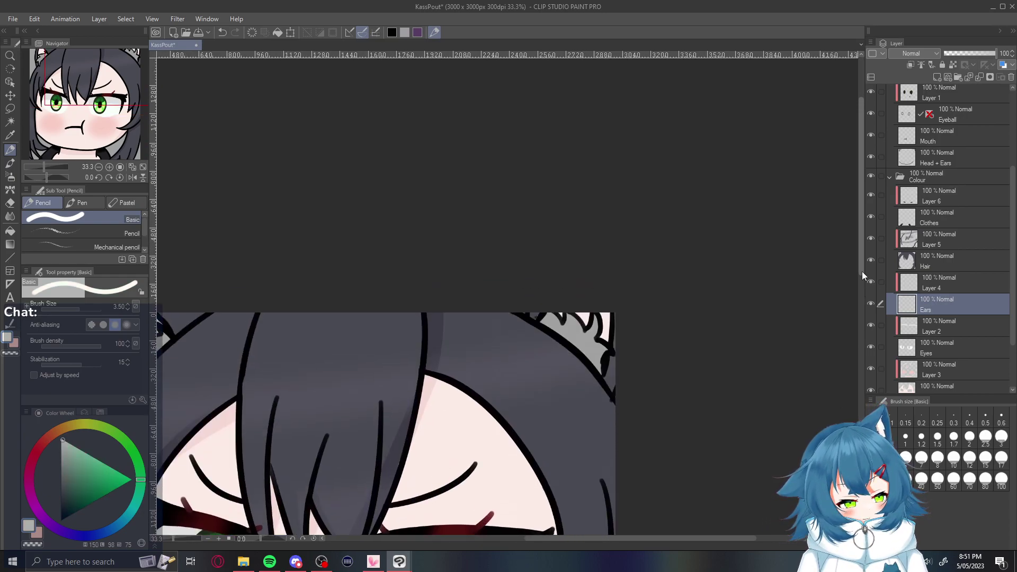
scroll(593, 357, up, 2)
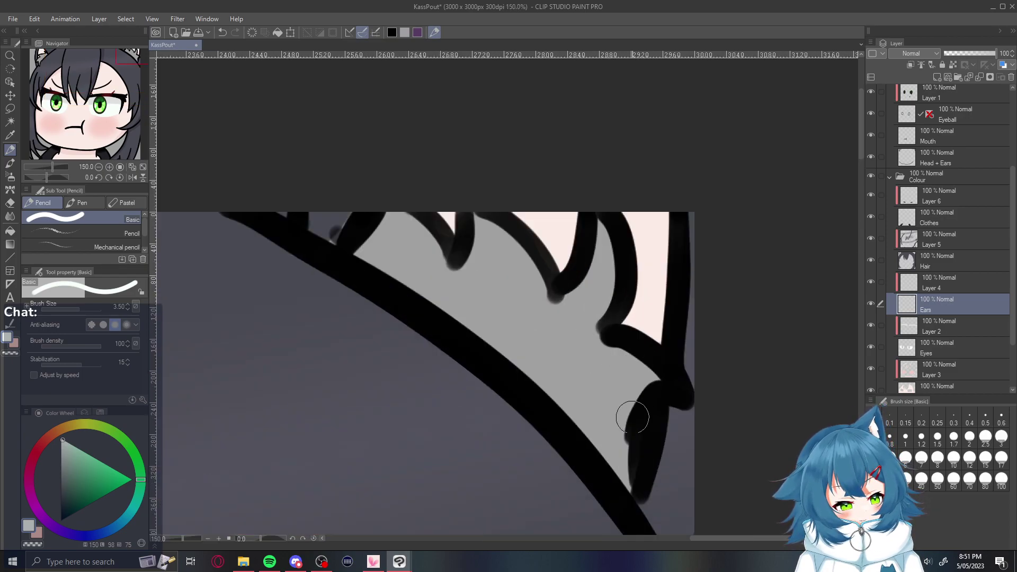
mouse_move(628, 480)
mouse_down()
mouse_move(615, 423)
mouse_move(659, 368)
mouse_up()
mouse_move(619, 433)
mouse_down()
mouse_move(609, 450)
mouse_move(501, 344)
mouse_move(365, 247)
mouse_move(395, 220)
mouse_move(372, 248)
mouse_move(408, 227)
mouse_move(431, 269)
mouse_move(400, 247)
mouse_move(448, 284)
mouse_move(474, 262)
mouse_move(479, 228)
mouse_move(469, 284)
mouse_move(495, 234)
mouse_move(484, 325)
mouse_move(482, 305)
mouse_move(509, 256)
mouse_move(540, 320)
mouse_move(538, 352)
mouse_up()
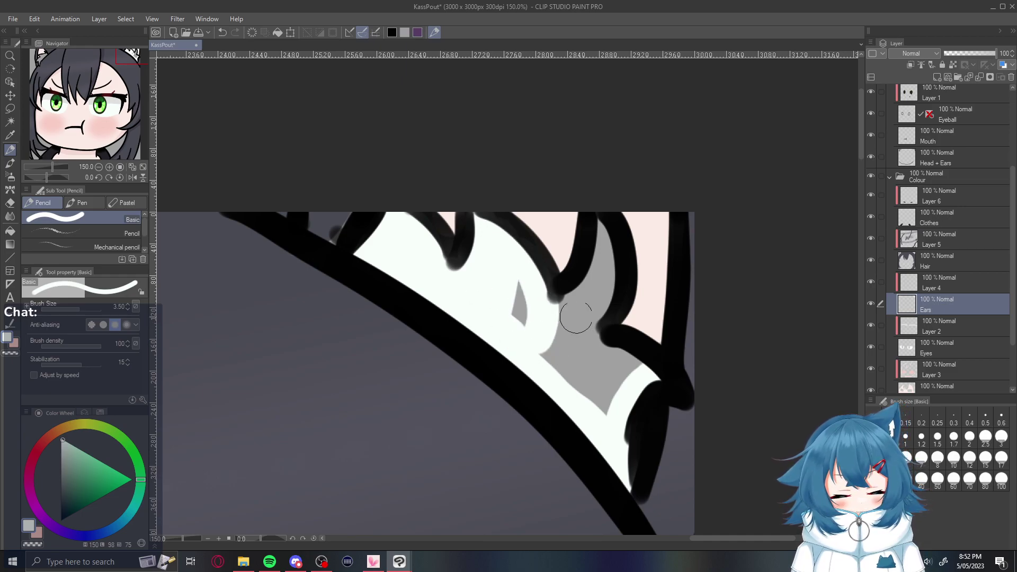
mouse_move(603, 236)
mouse_down()
mouse_move(544, 336)
mouse_move(547, 306)
mouse_move(544, 325)
mouse_move(513, 283)
mouse_move(529, 349)
mouse_up()
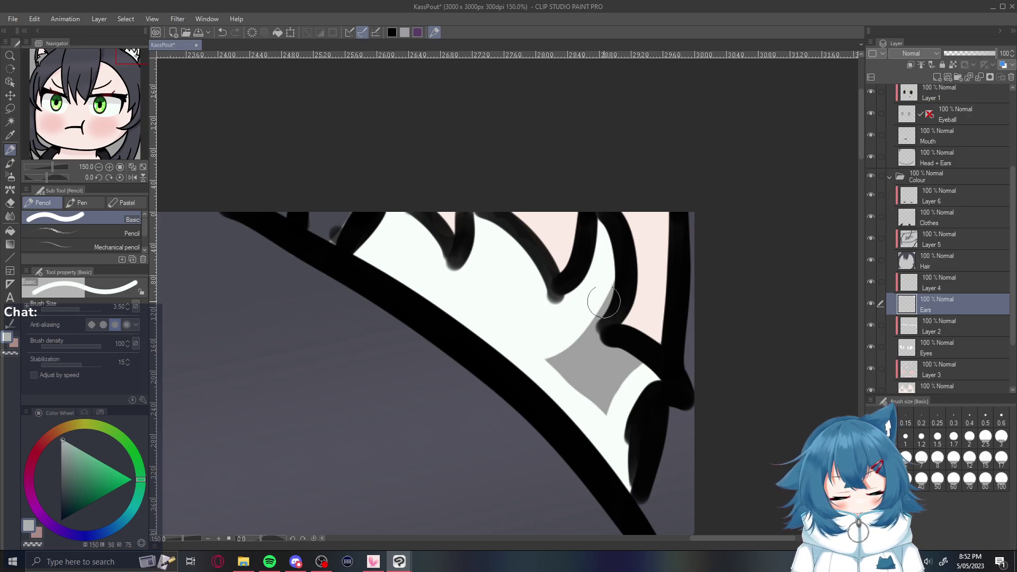
mouse_move(607, 282)
mouse_down()
mouse_move(572, 374)
mouse_move(587, 411)
mouse_move(609, 366)
mouse_move(607, 413)
mouse_move(627, 363)
mouse_move(618, 447)
mouse_up()
Fill the left-hand ear's fur tuft with the same white, down to its pointed lower tip
drag(754, 538, 461, 539)
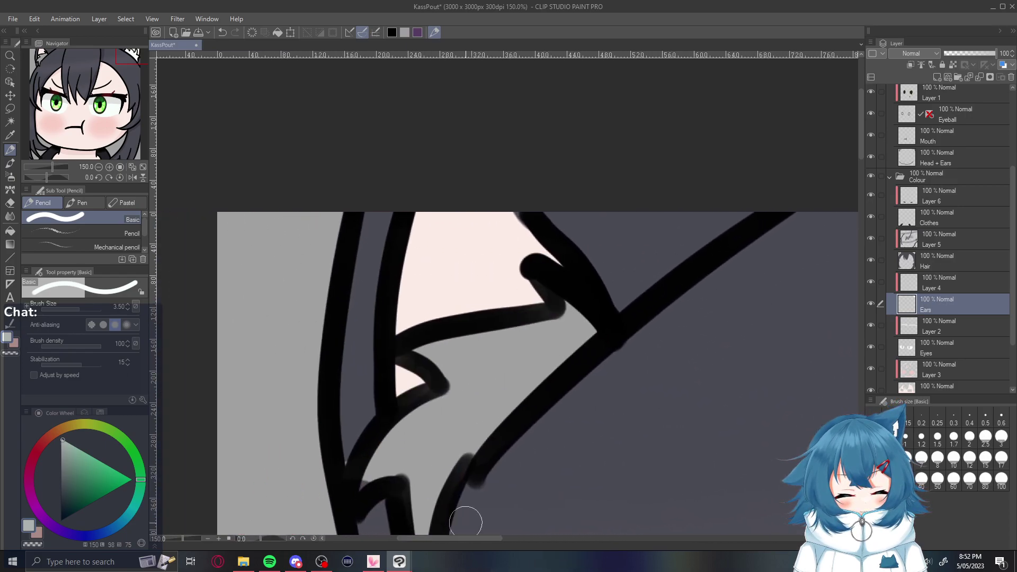
mouse_move(574, 312)
mouse_down()
mouse_move(579, 336)
mouse_move(548, 355)
mouse_move(460, 460)
mouse_move(519, 367)
mouse_move(476, 408)
mouse_move(549, 324)
mouse_up()
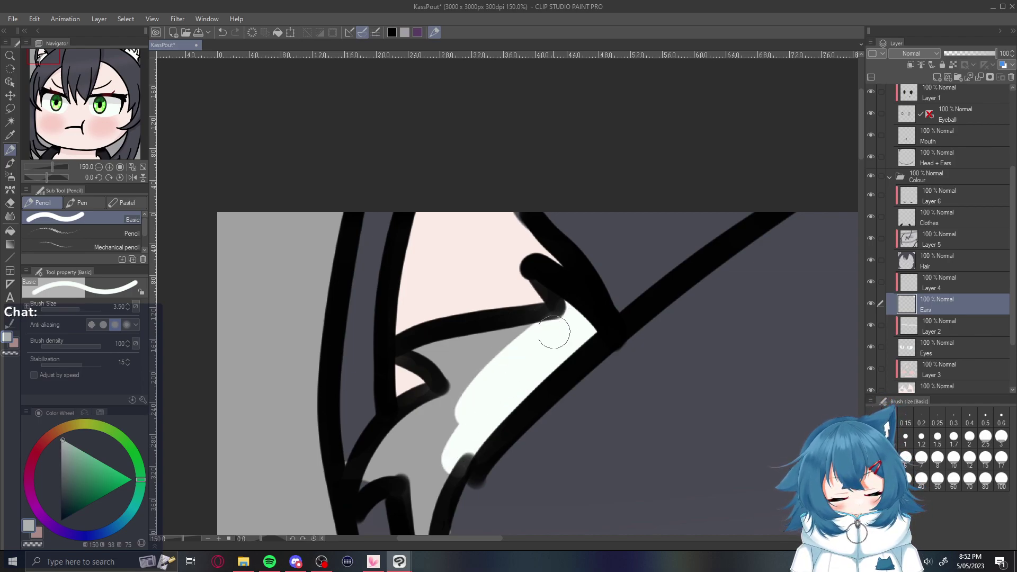
mouse_move(443, 351)
mouse_down()
mouse_move(418, 352)
mouse_move(567, 328)
mouse_move(454, 358)
mouse_move(493, 358)
mouse_move(461, 371)
mouse_move(404, 447)
mouse_up()
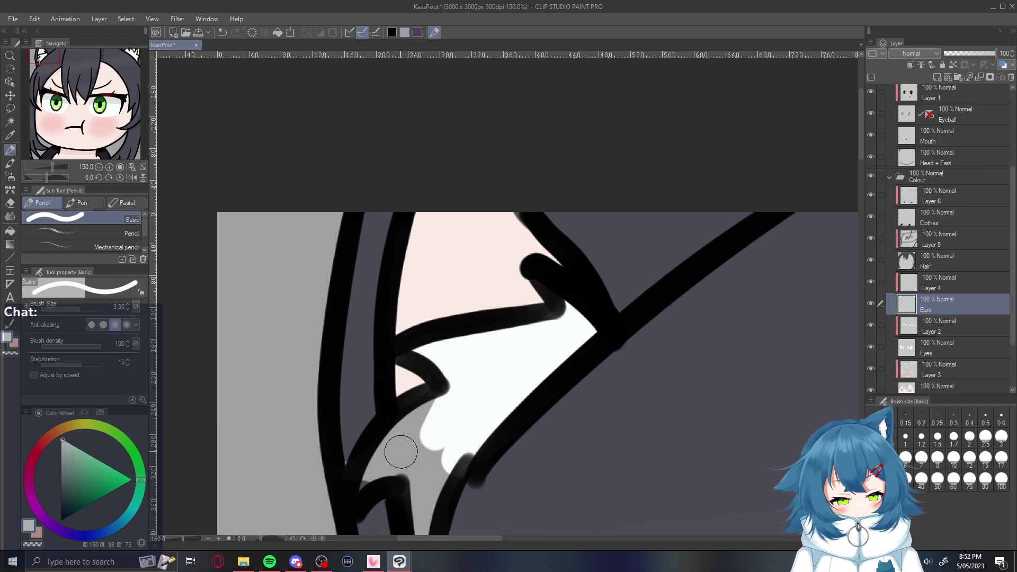
mouse_move(369, 482)
mouse_down()
mouse_move(435, 423)
mouse_move(397, 466)
mouse_move(429, 426)
mouse_move(424, 519)
mouse_up()
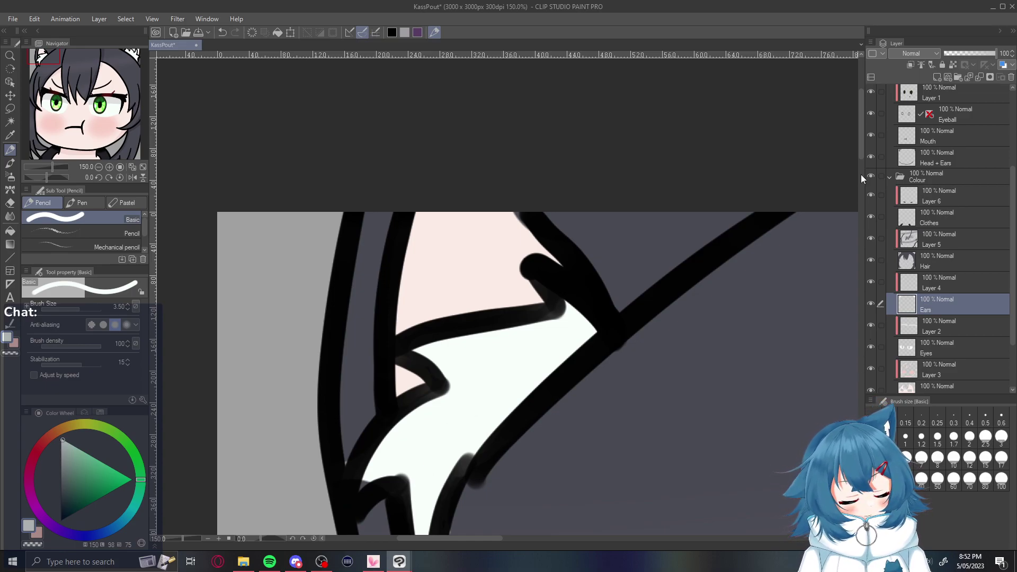
drag(861, 149, 861, 173)
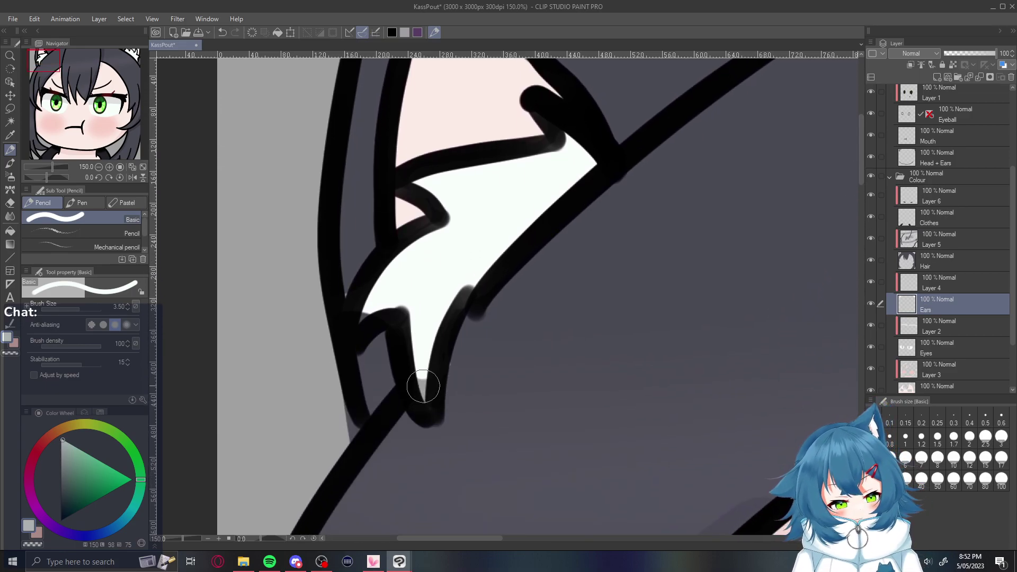
drag(421, 393, 423, 371)
key(ctrl+z)
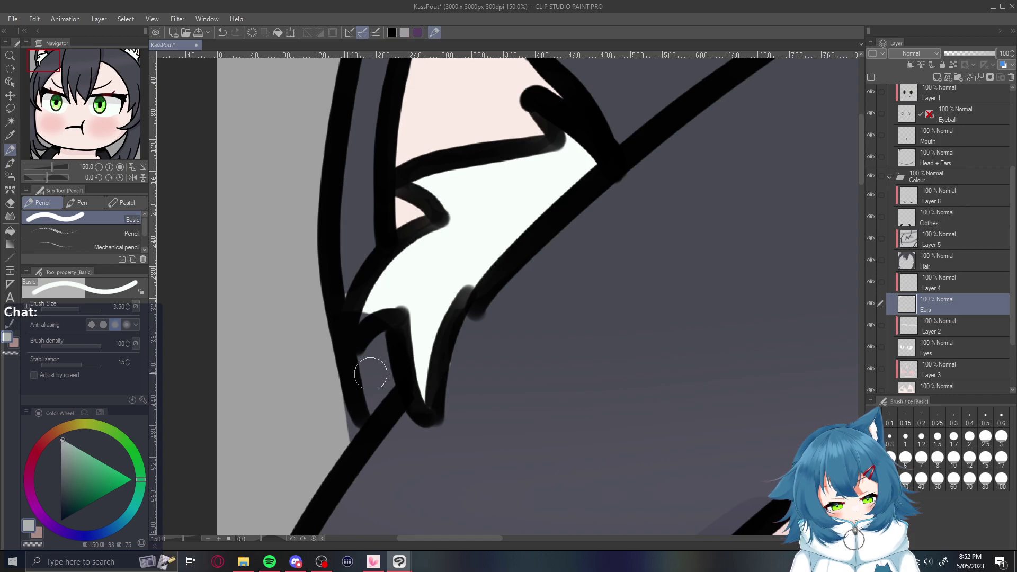
Sample the dark hair colour beside the left-hand ear's tuft and make the Hair layer active
alt+click(378, 371)
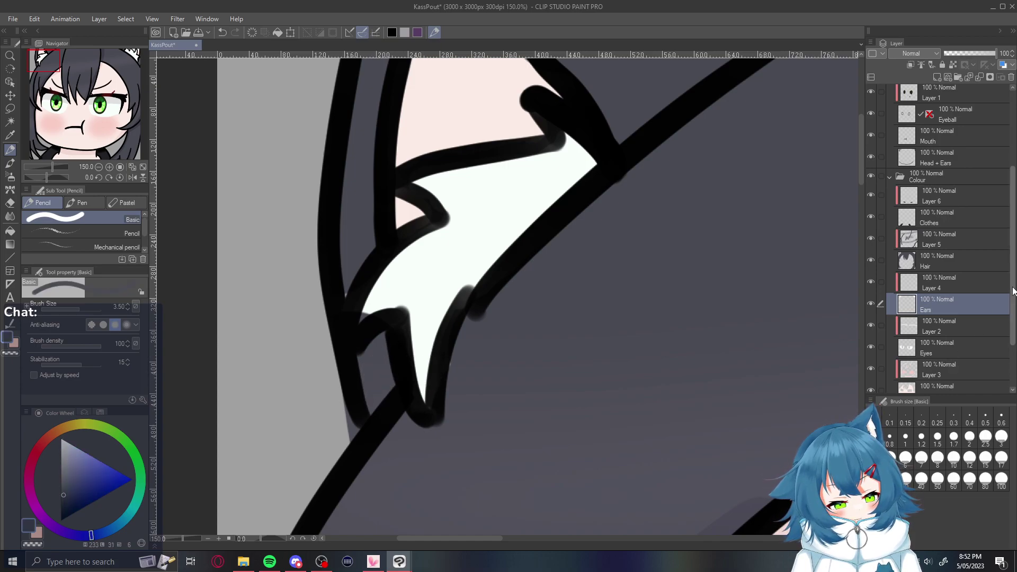
click(987, 258)
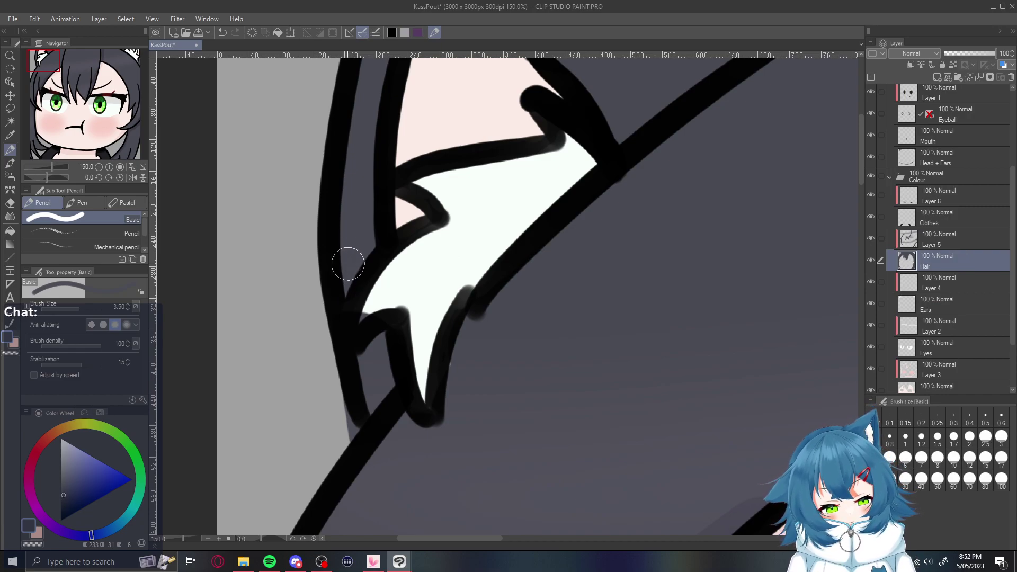
scroll(344, 266, down, 5)
scroll(347, 264, down, 3)
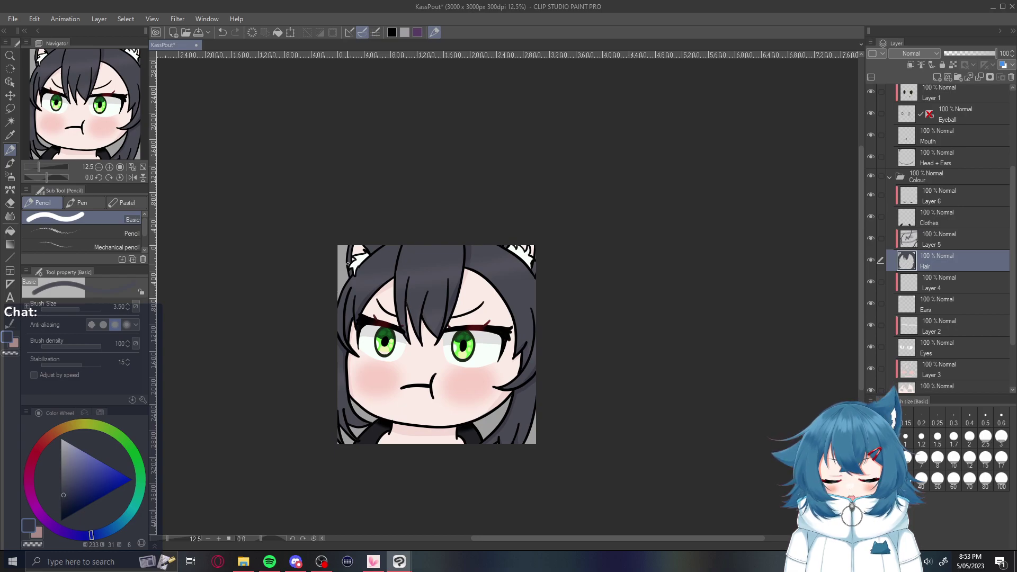
scroll(348, 262, down, 2)
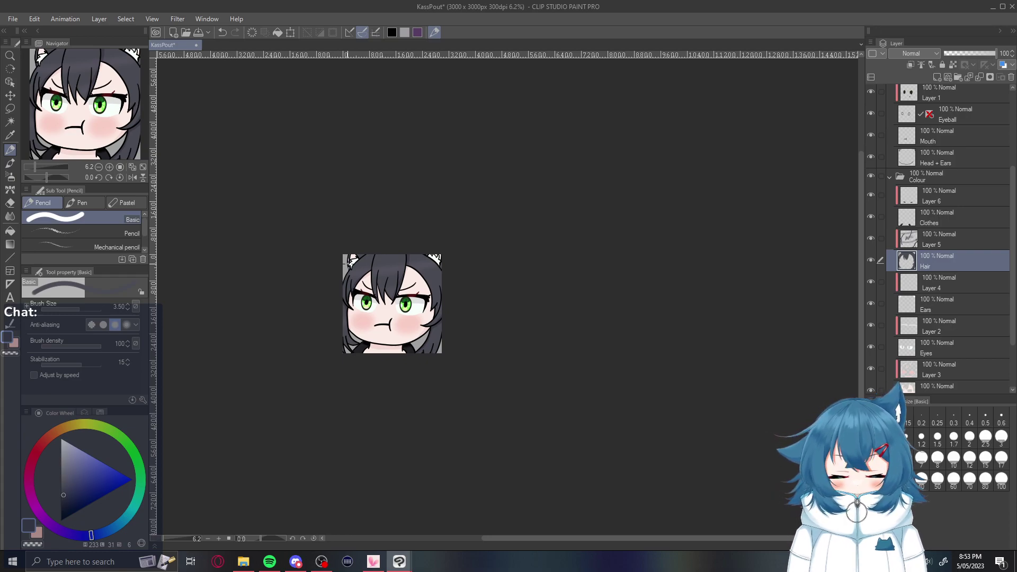
scroll(348, 262, up, 4)
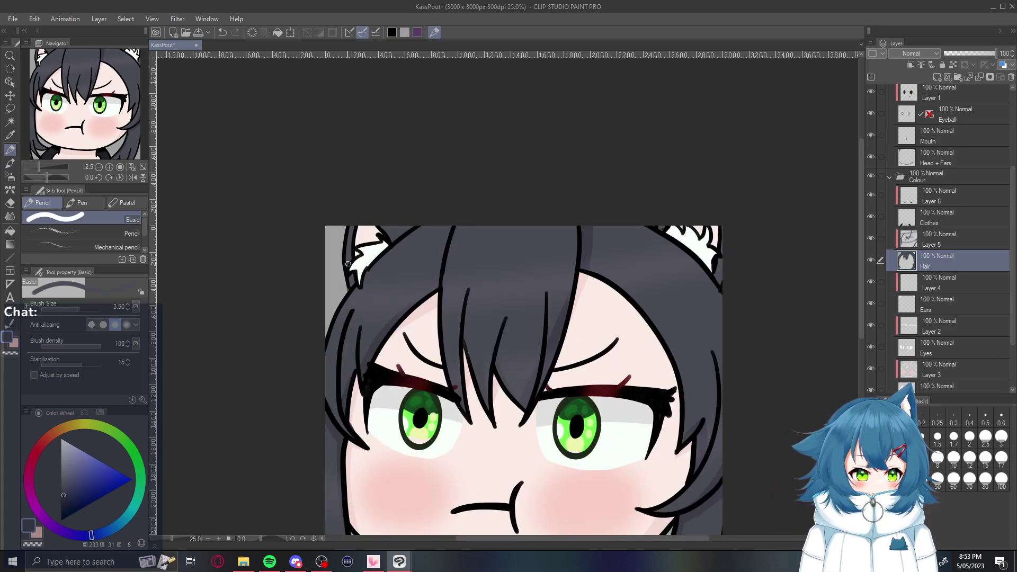
scroll(348, 263, down, 1)
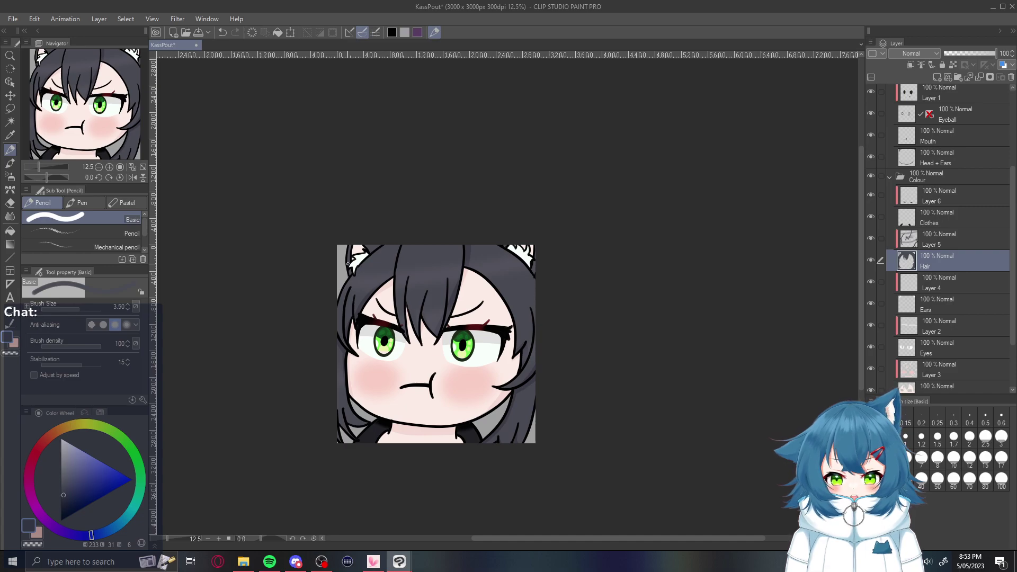
Sample the blush pink from the cheek, switch to the Soft airbrush and make Layer 4 above the Ears layer active
alt+click(468, 383)
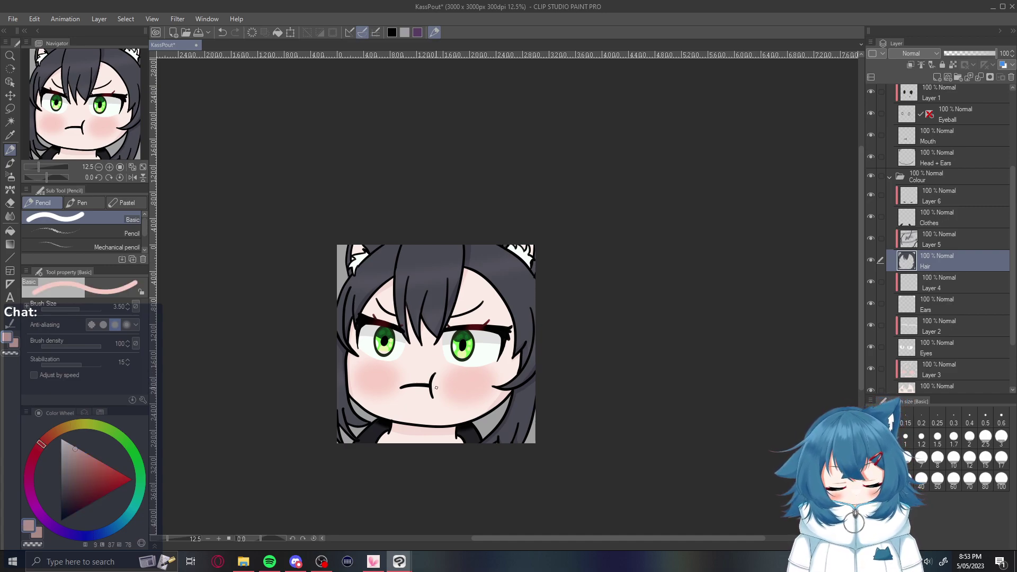
key(j)
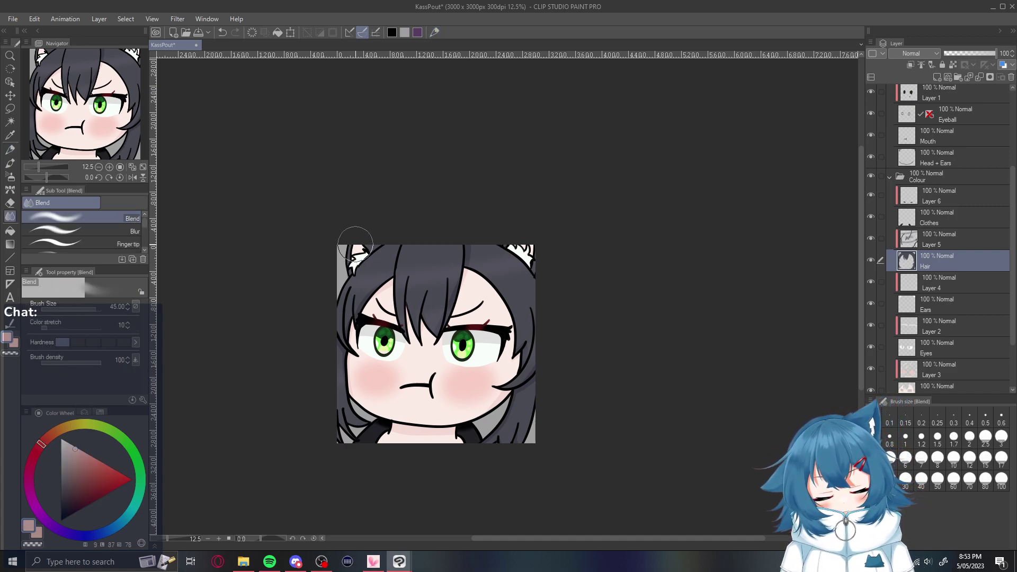
key(b)
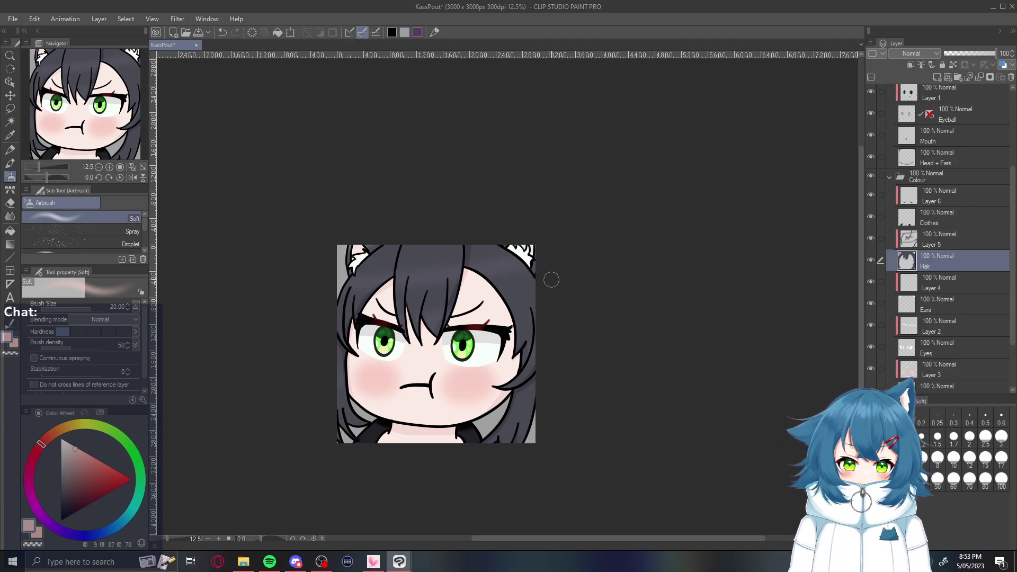
click(960, 301)
click(960, 281)
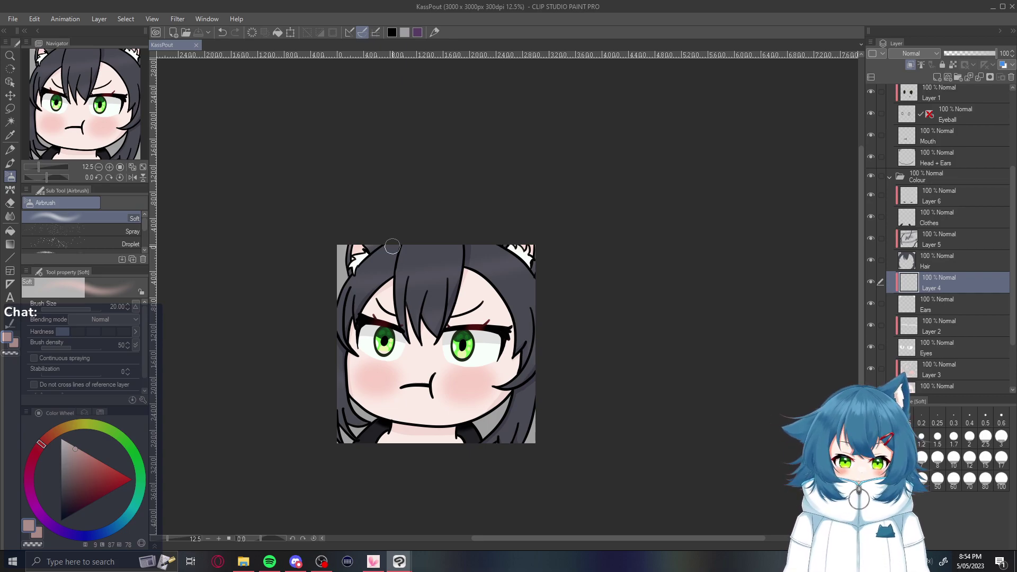
scroll(363, 344, up, 1)
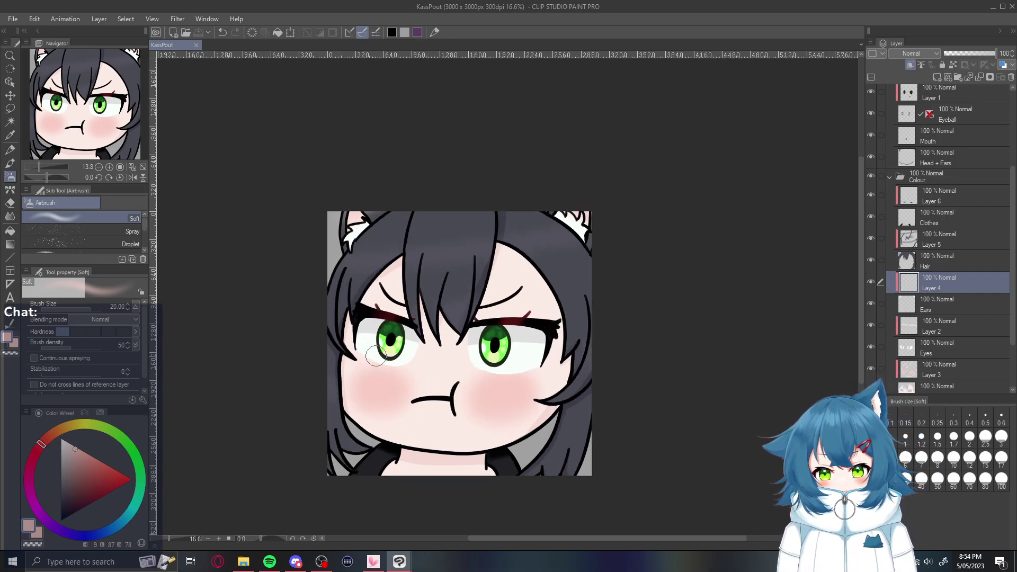
scroll(460, 477, up, 1)
scroll(635, 349, up, 1)
scroll(360, 338, up, 1)
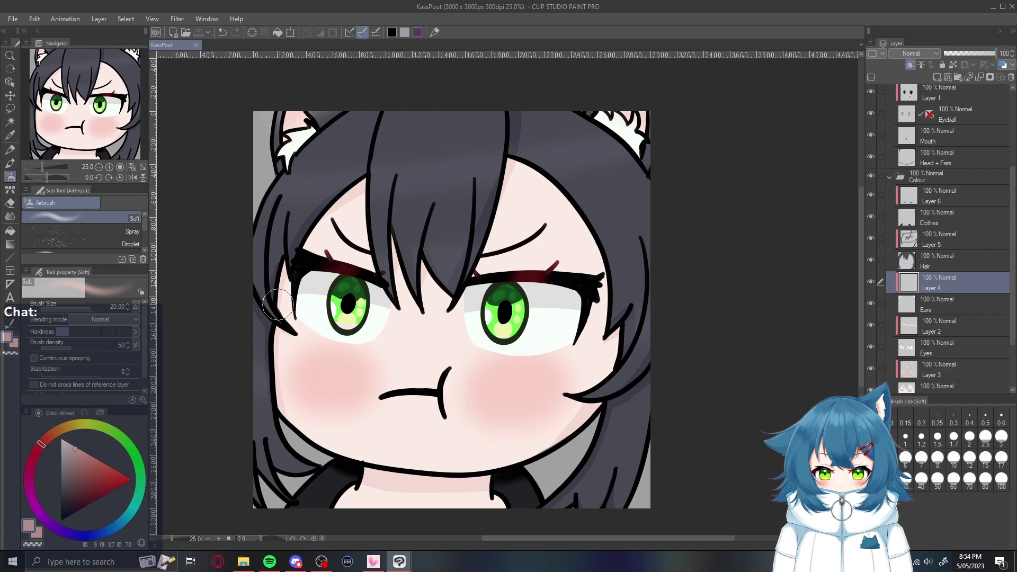
scroll(278, 305, down, 2)
scroll(278, 305, up, 2)
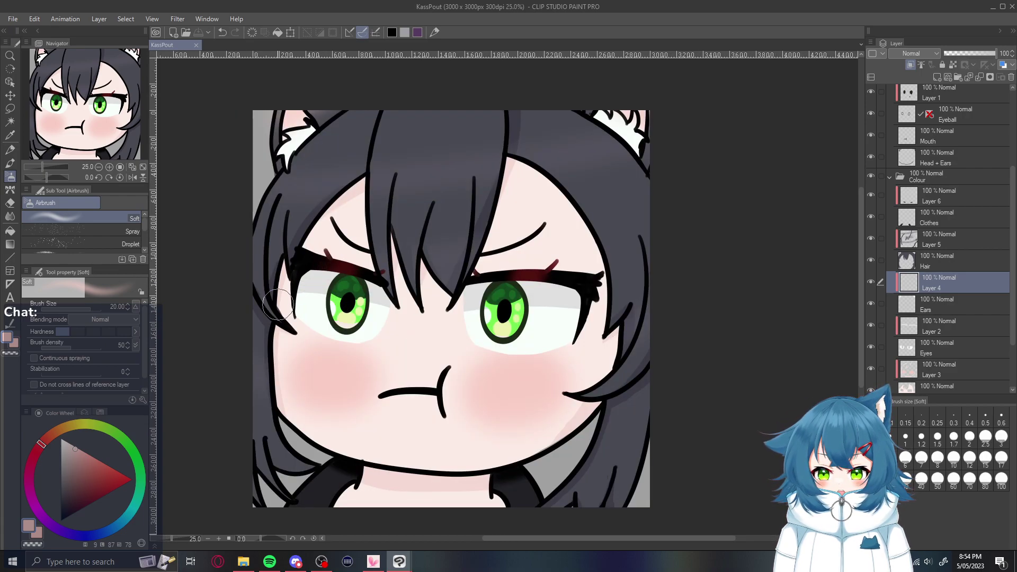
Try to export the artwork as KassPout.png in the Pictures folder at 1500 × 1500 px with the grey paper still showing
click(13, 19)
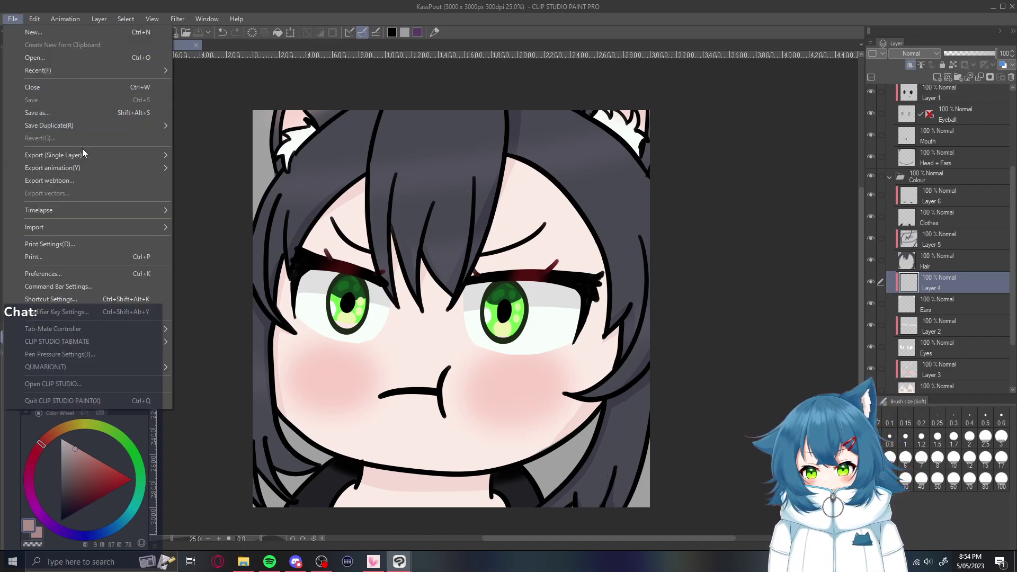
mouse_move(83, 151)
click(214, 184)
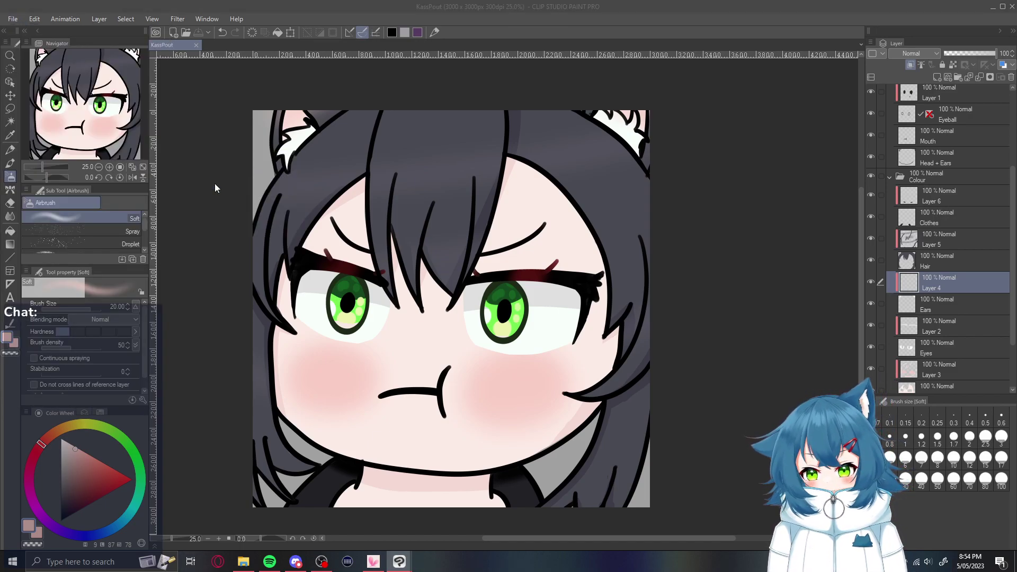
click(56, 158)
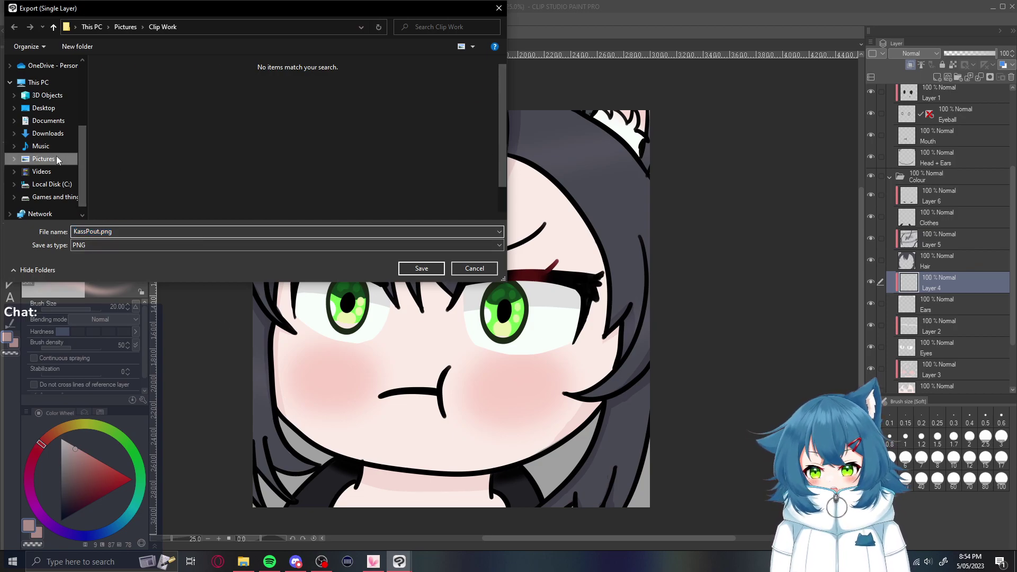
click(420, 267)
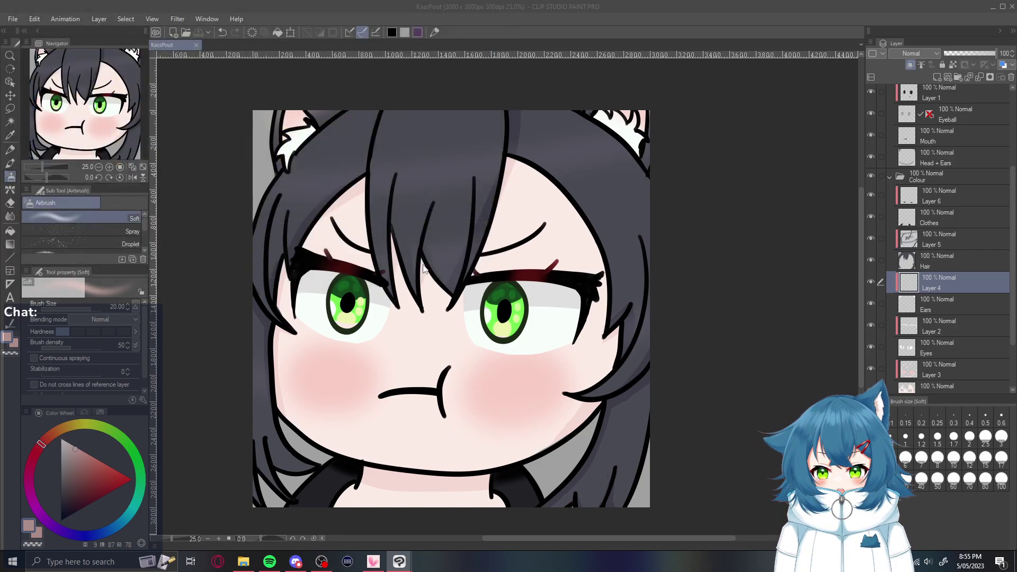
double_click(829, 302)
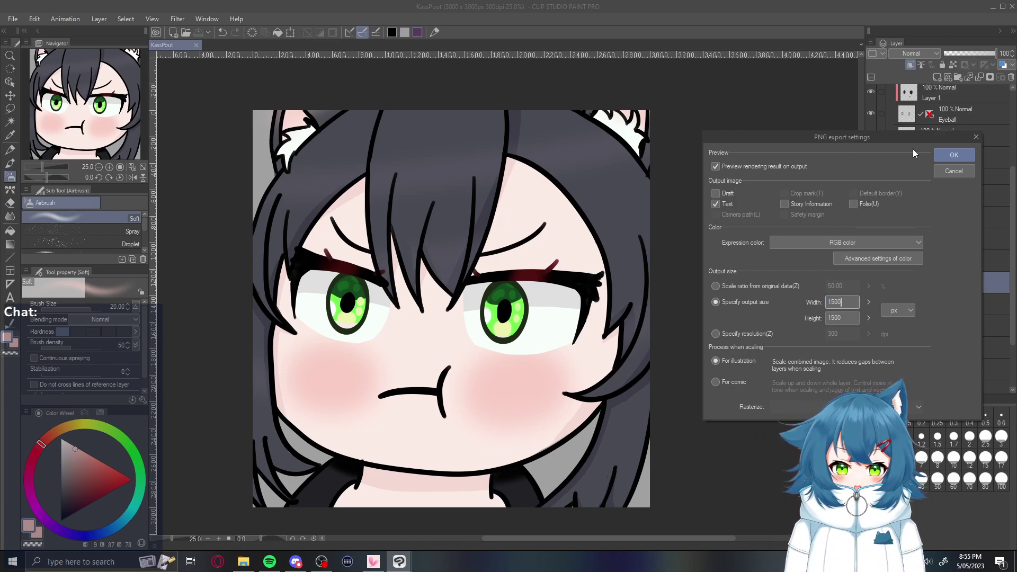
click(939, 157)
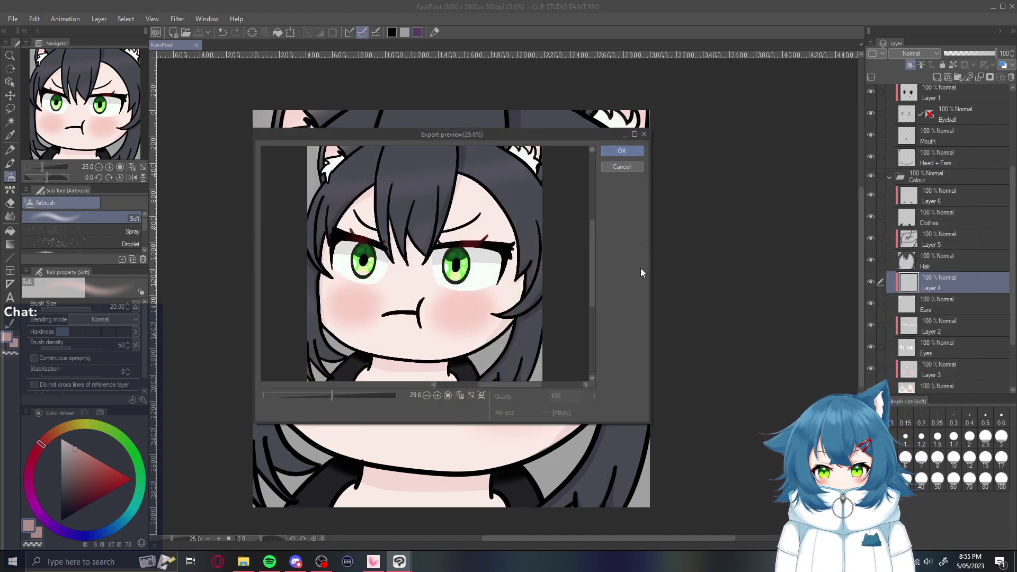
key(Return)
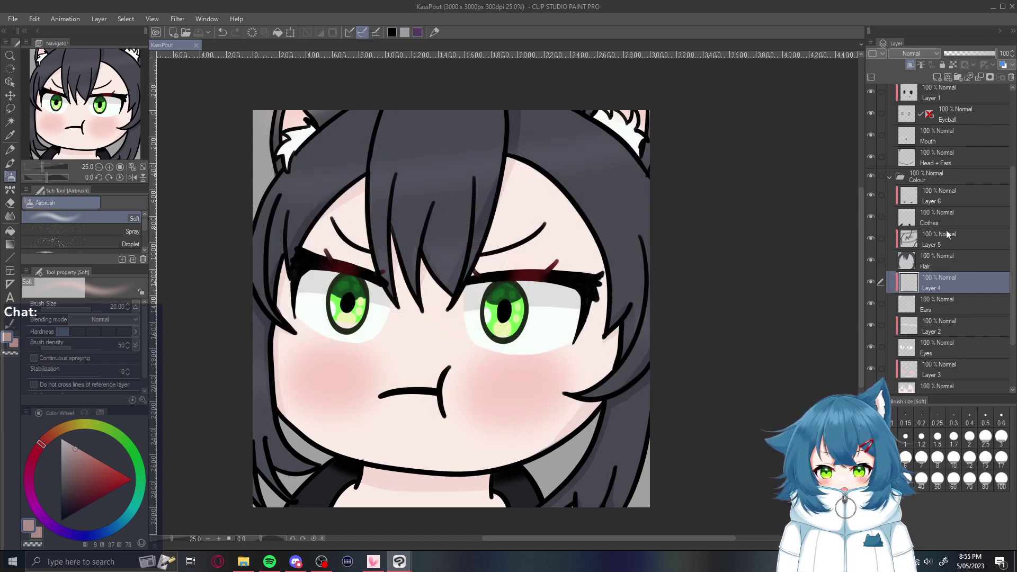
Hide the Paper layer and export the artwork as KassPout.png in the Pictures folder at 1500 × 1500 px
scroll(879, 381, down, 3)
click(871, 382)
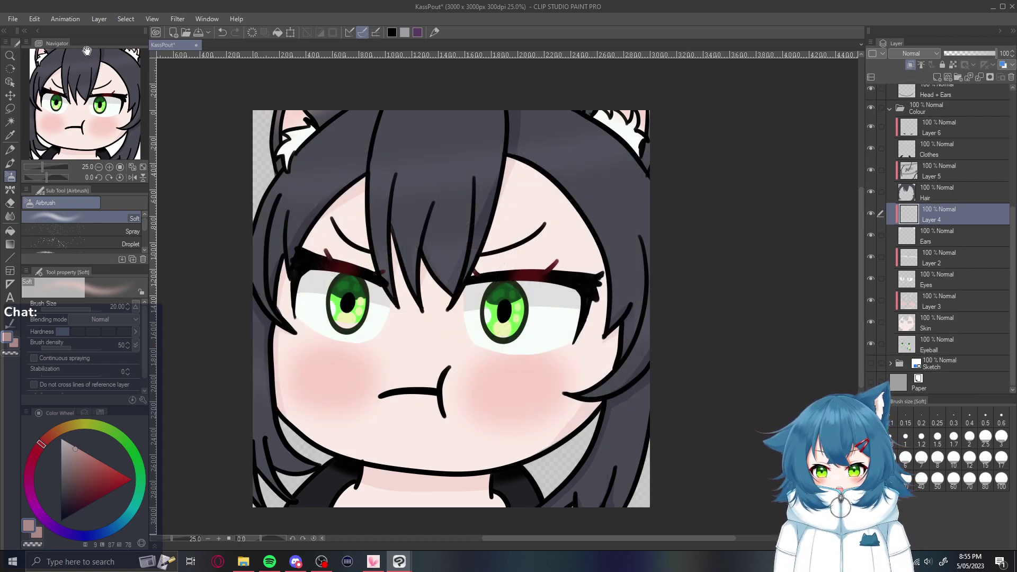
click(13, 19)
mouse_move(100, 156)
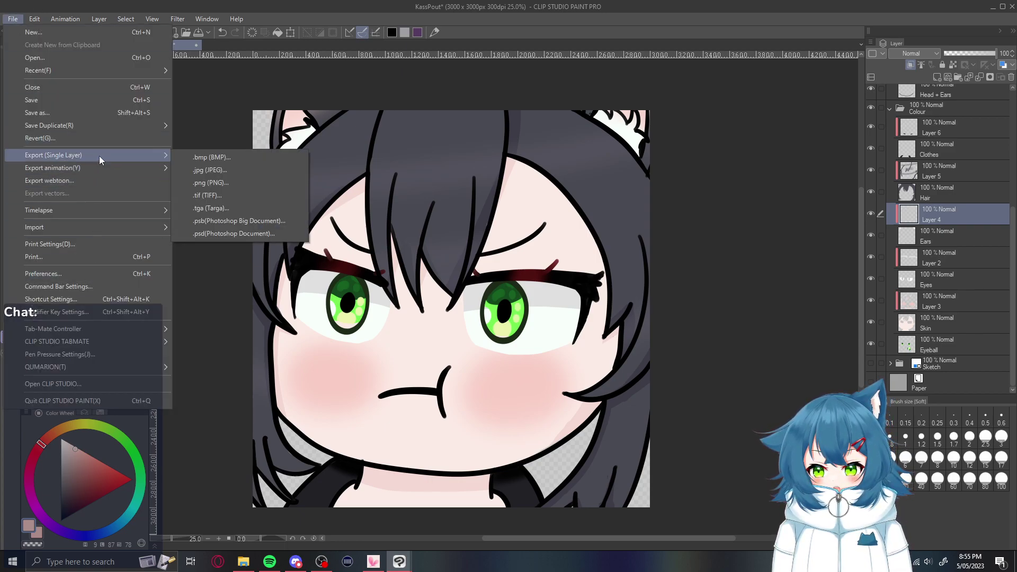
click(243, 183)
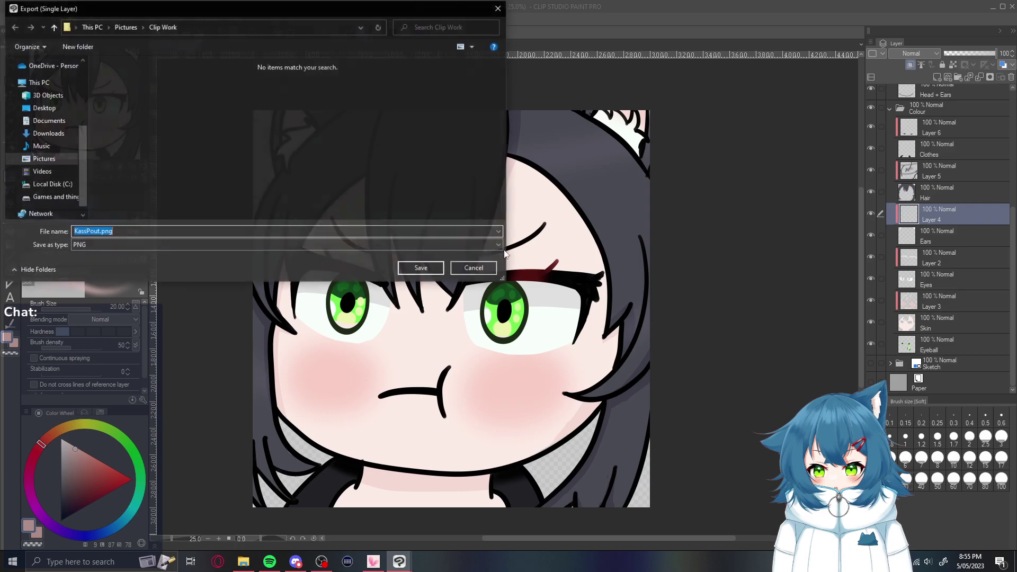
click(43, 159)
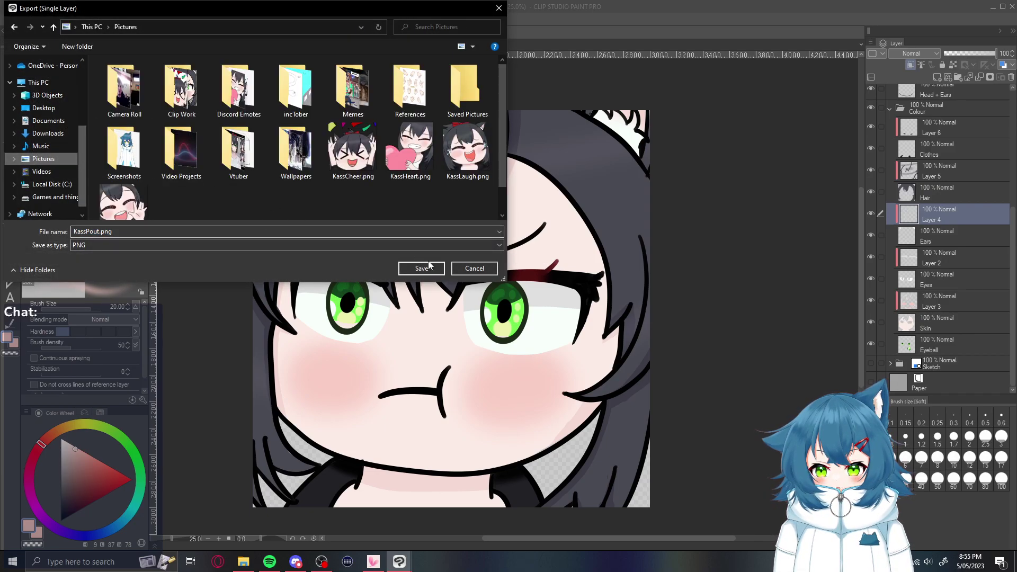
click(421, 268)
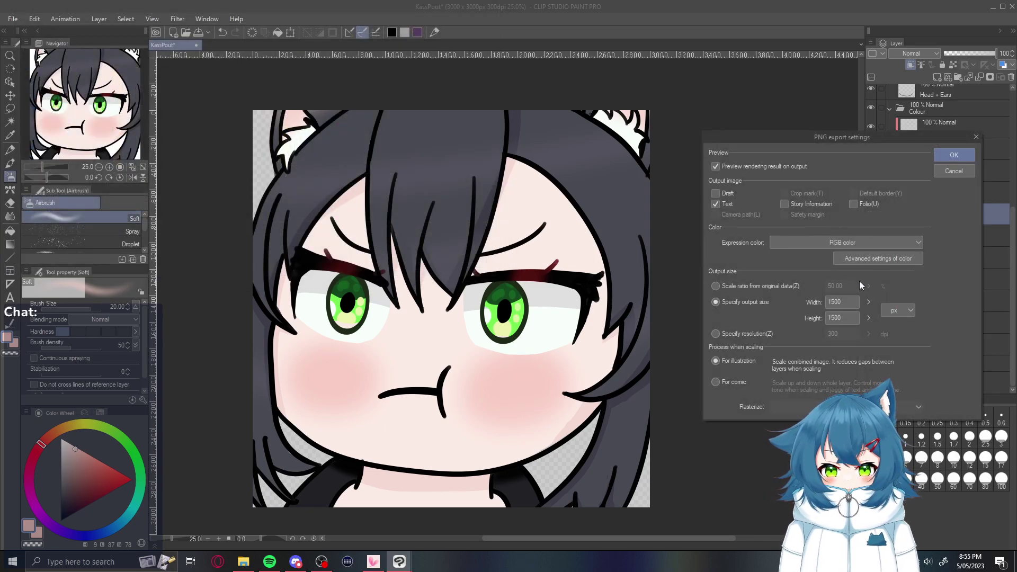
click(965, 157)
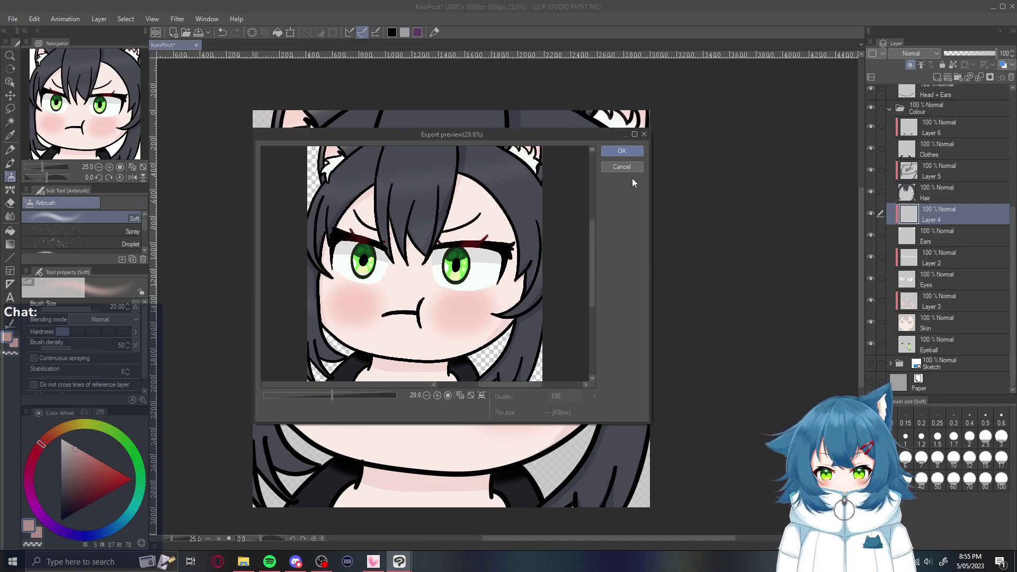
click(630, 151)
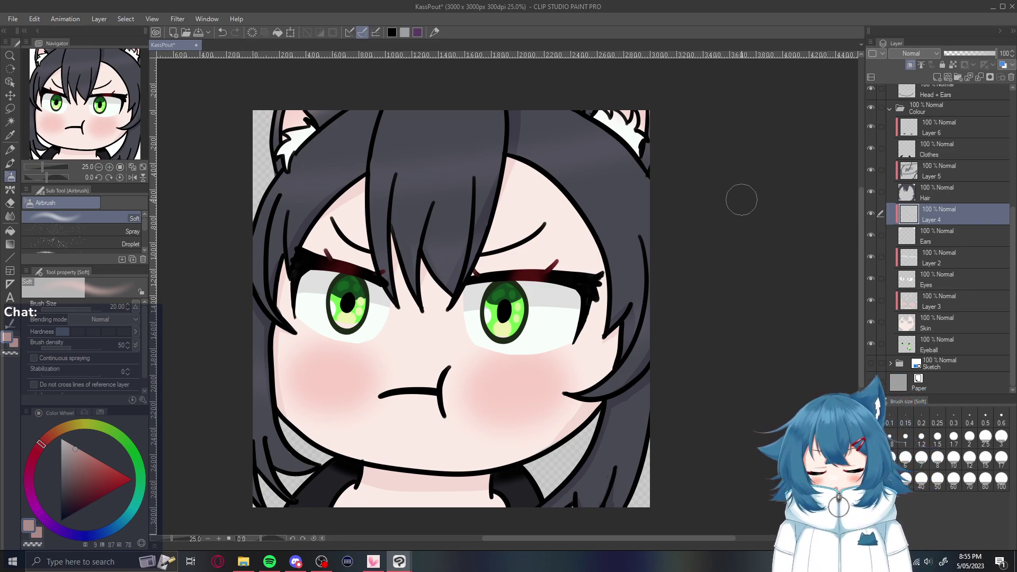
Save the drawing in the Clip Work folder as KassPout.clip, overwriting the existing file
key(ctrl+s)
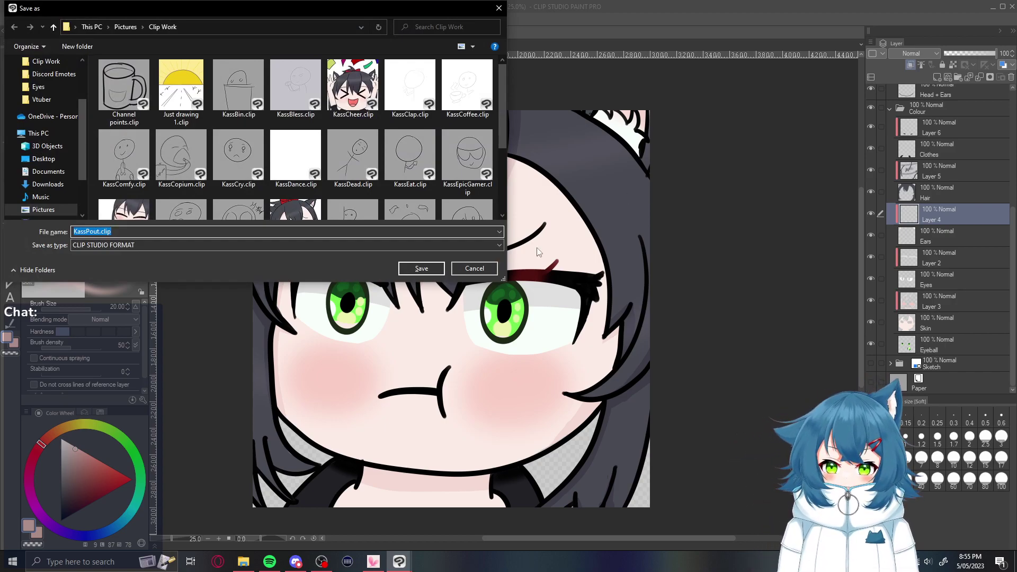
key(Return)
key(y)
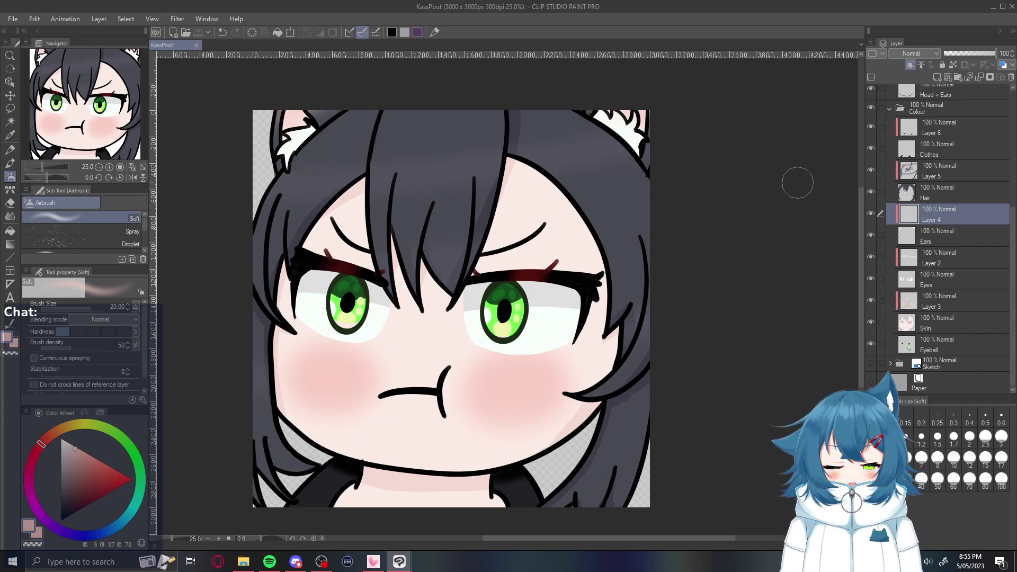
scroll(922, 198, up, 6)
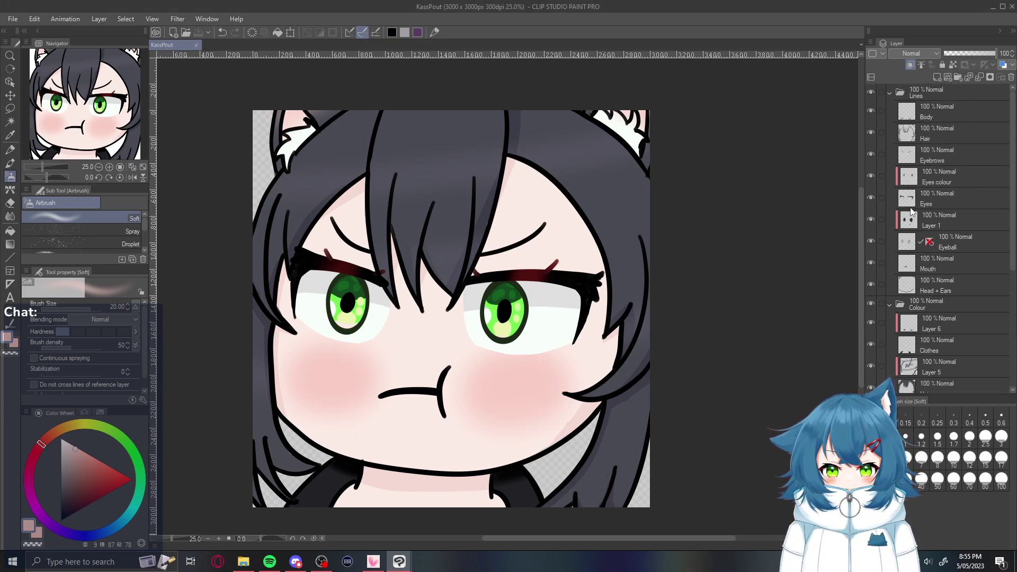
scroll(710, 375, down, 4)
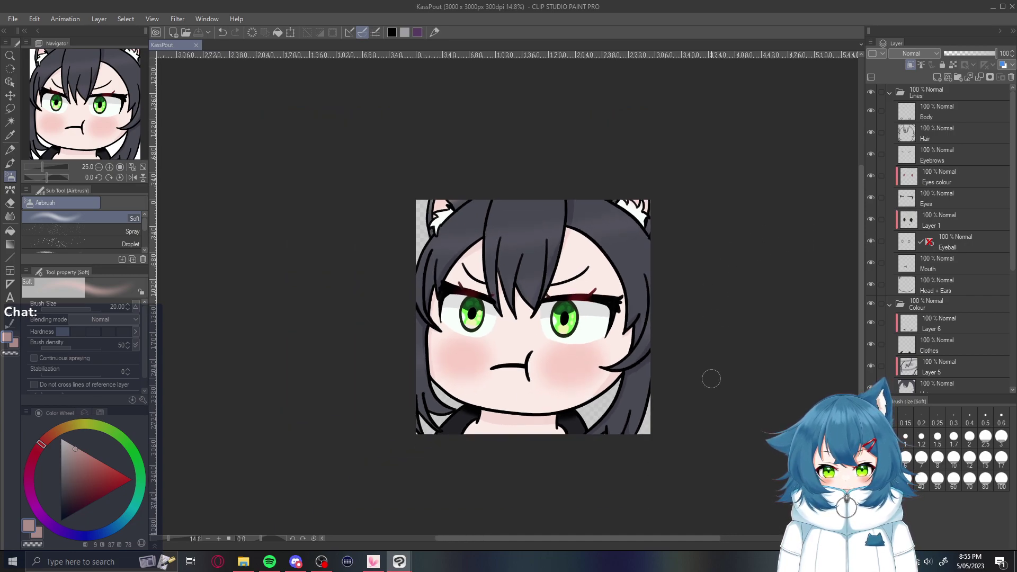
drag(700, 539, 734, 538)
scroll(715, 464, down, 1)
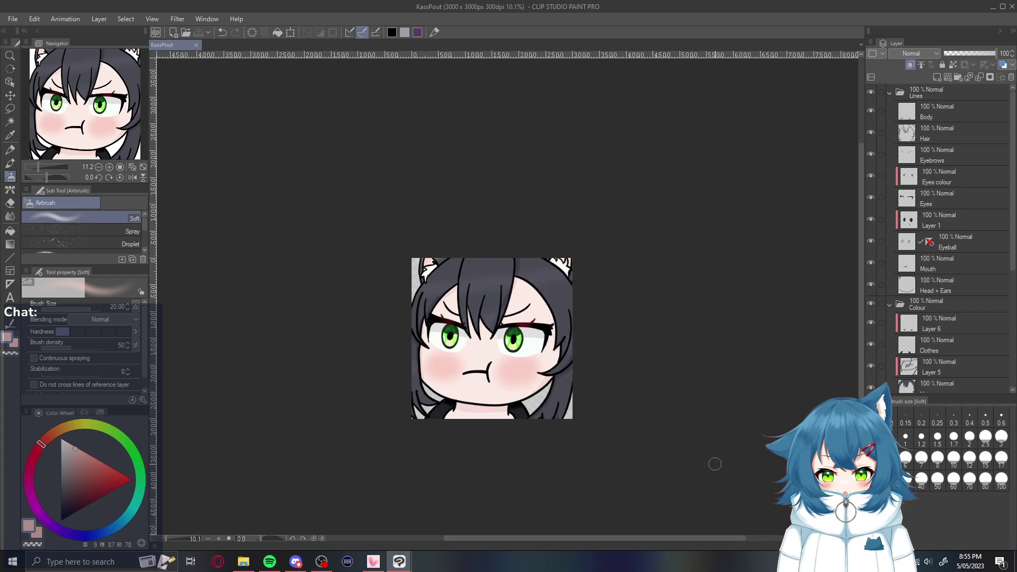
drag(862, 371, 862, 395)
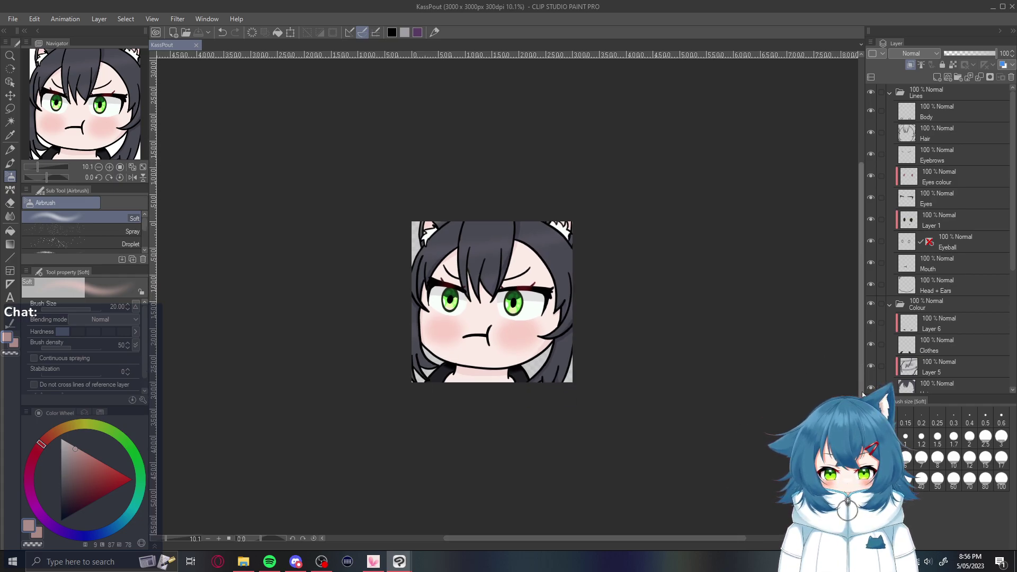